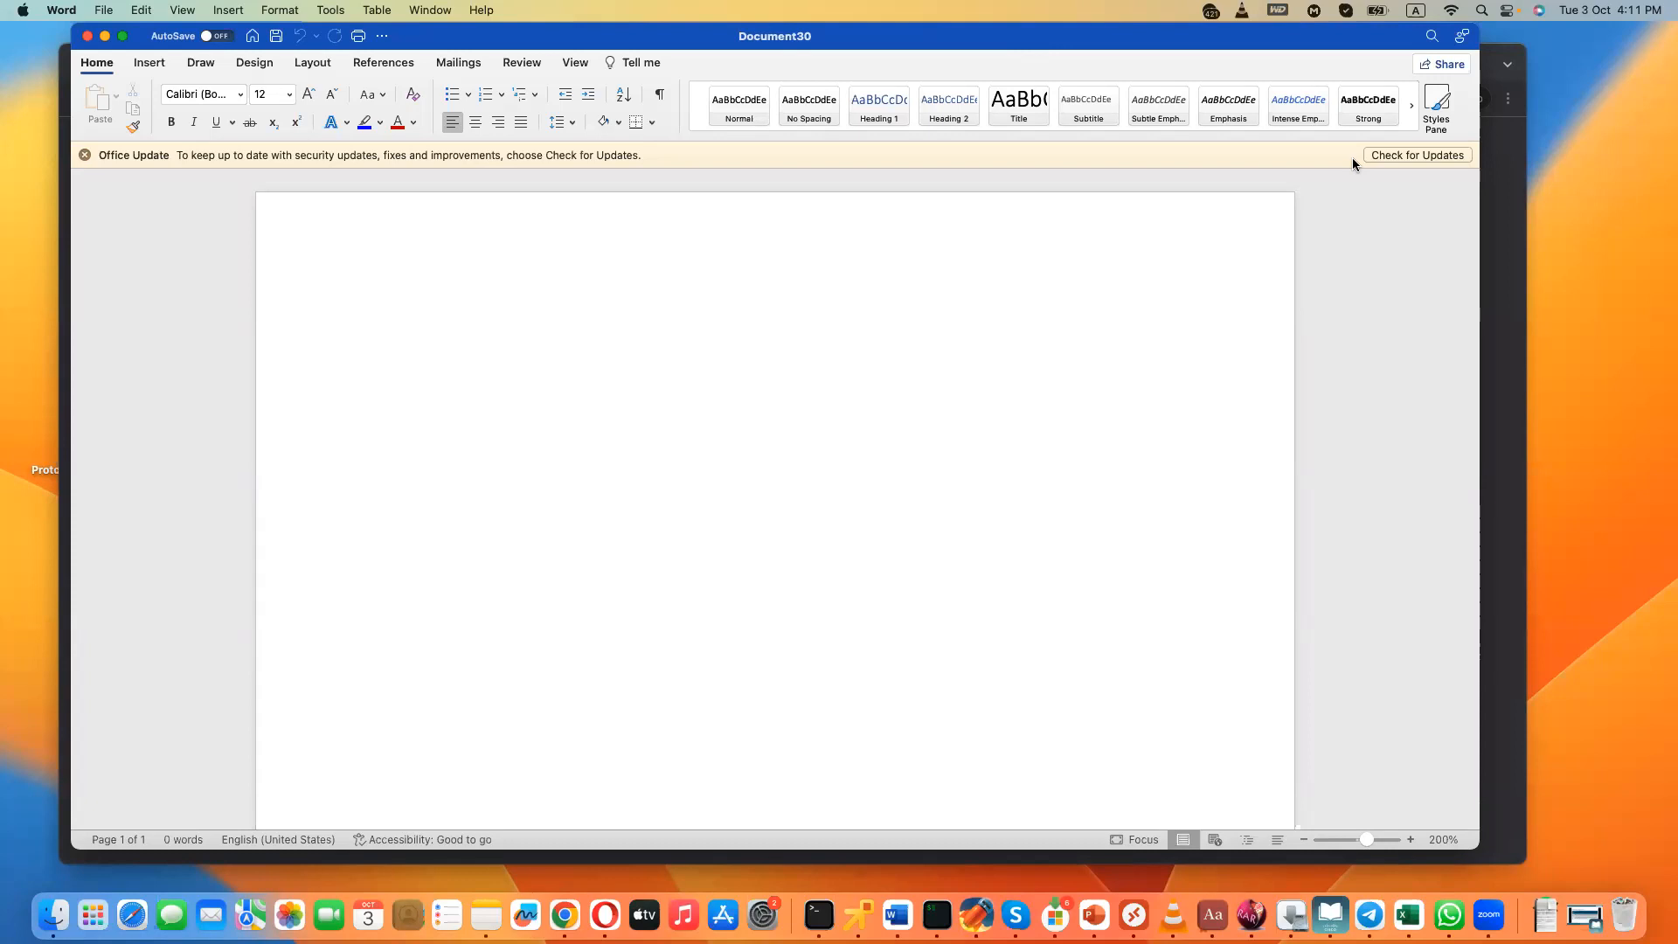
# - Write the title line "Active Configuration vs Candidate Configuration" at the start of the blank document
pyautogui.click(1024, 320)
pyautogui.write('Active Configuration vs Candidate Configuration')
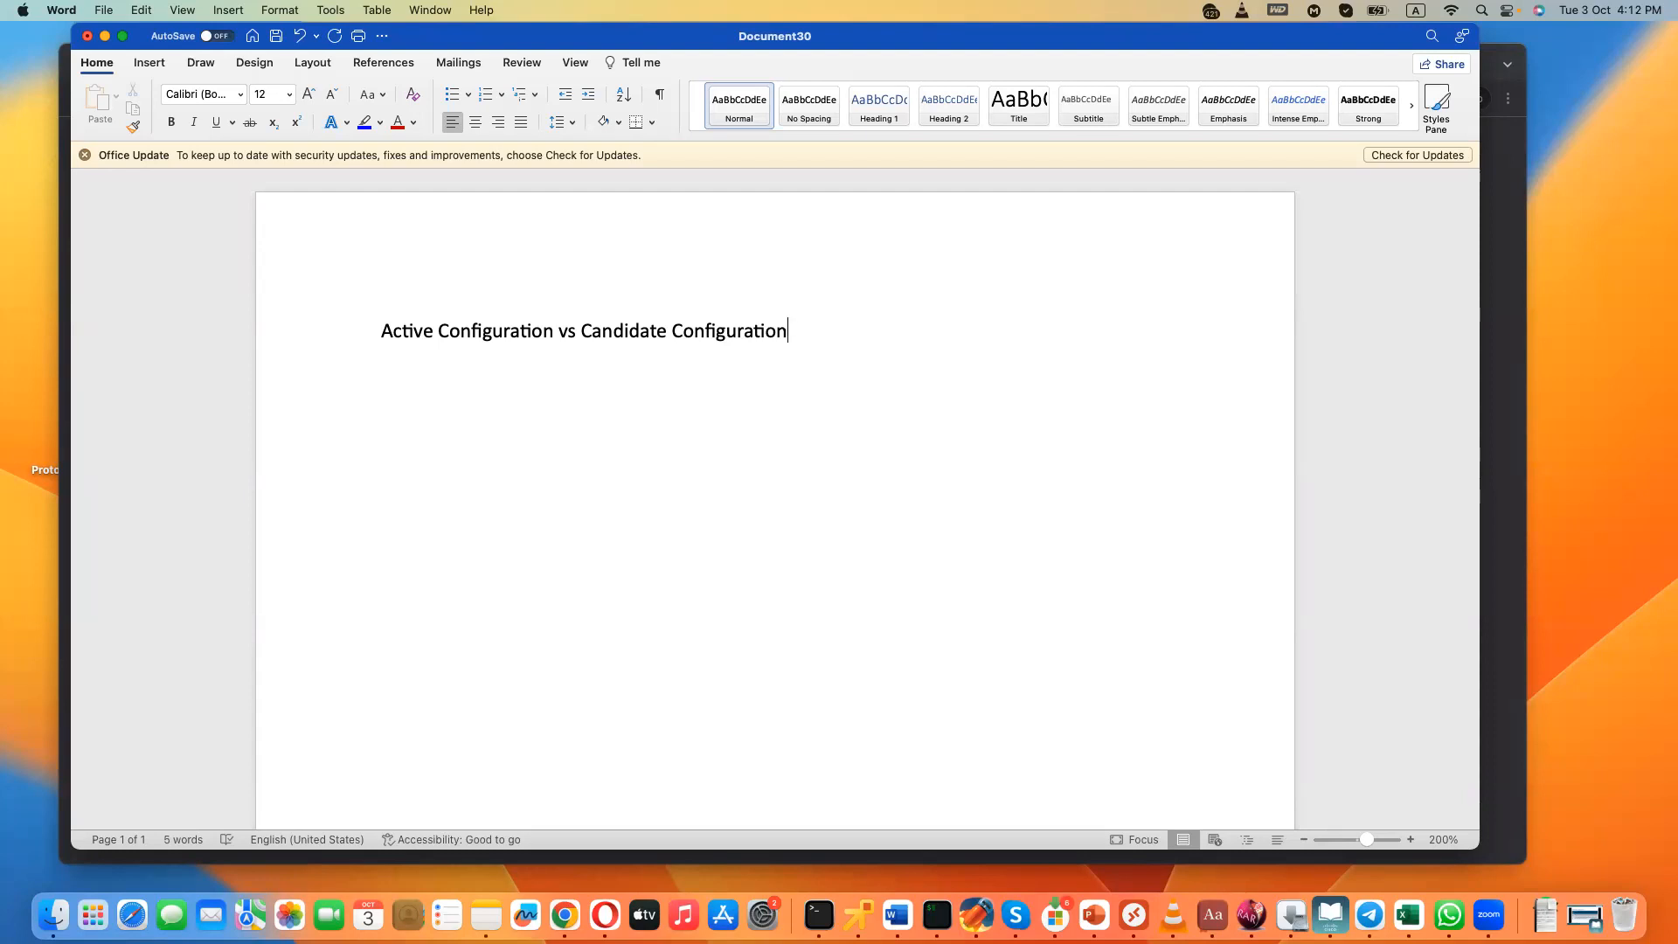
# - Add the line "Administrator → access to the copy of the saved configuration (Candidate Configuration)" below the title
pyautogui.write('administrator')
pyautogui.write(' --.')
pyautogui.write(' acces')
pyautogui.write('s to the co')
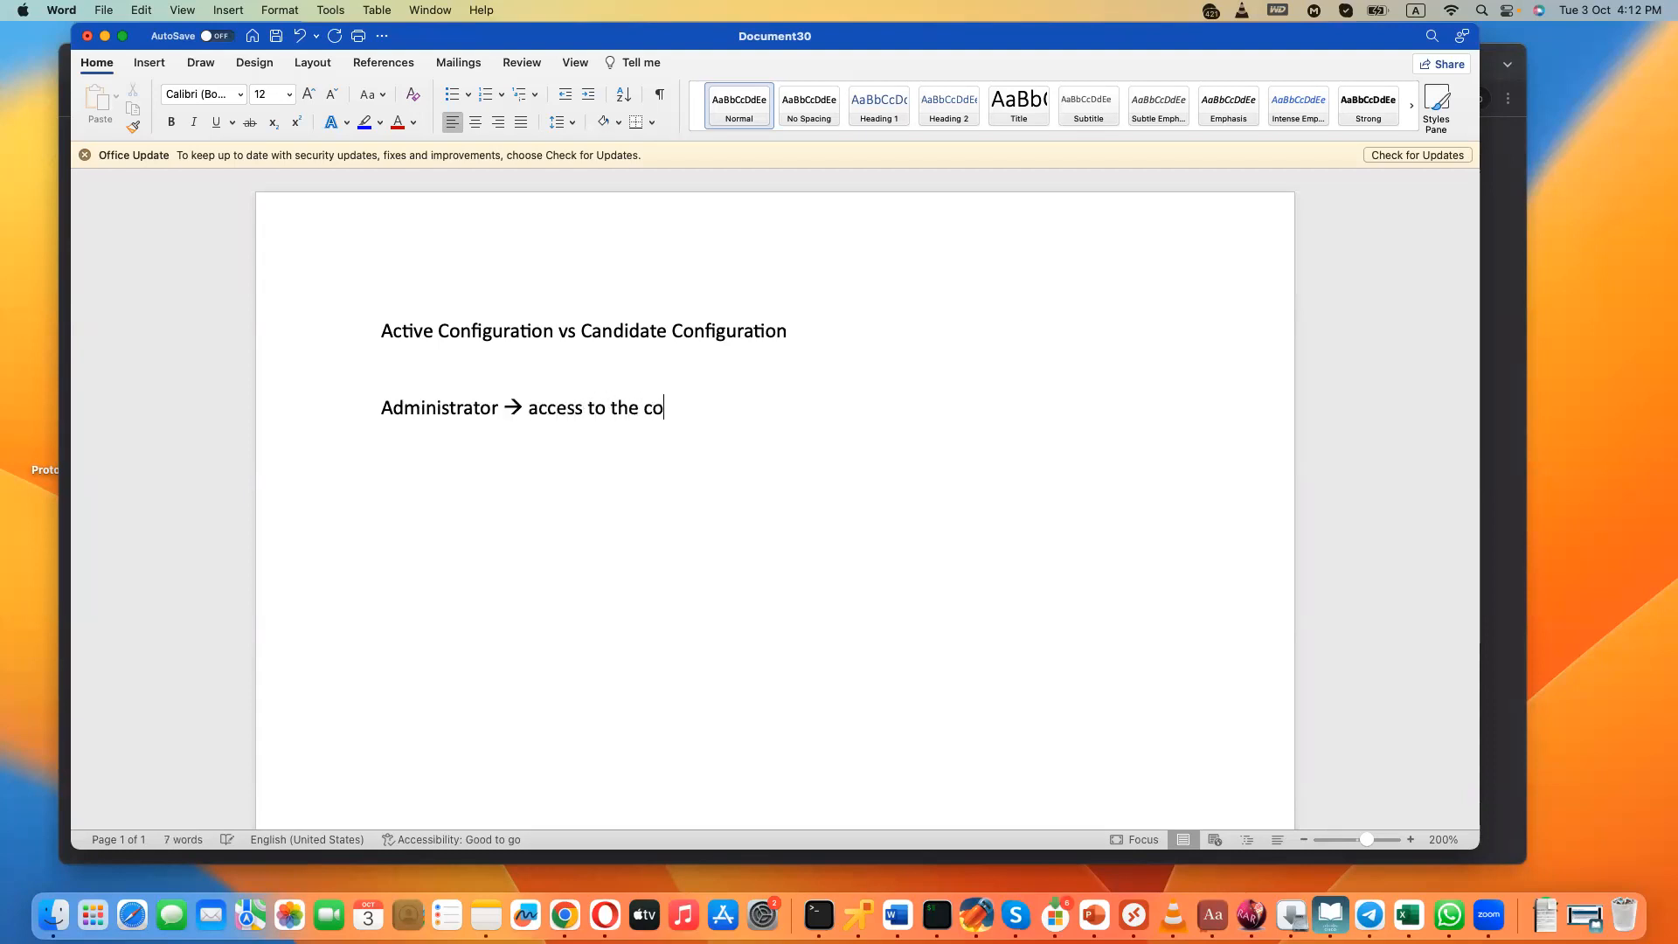
pyautogui.write('py of the saved configuration')
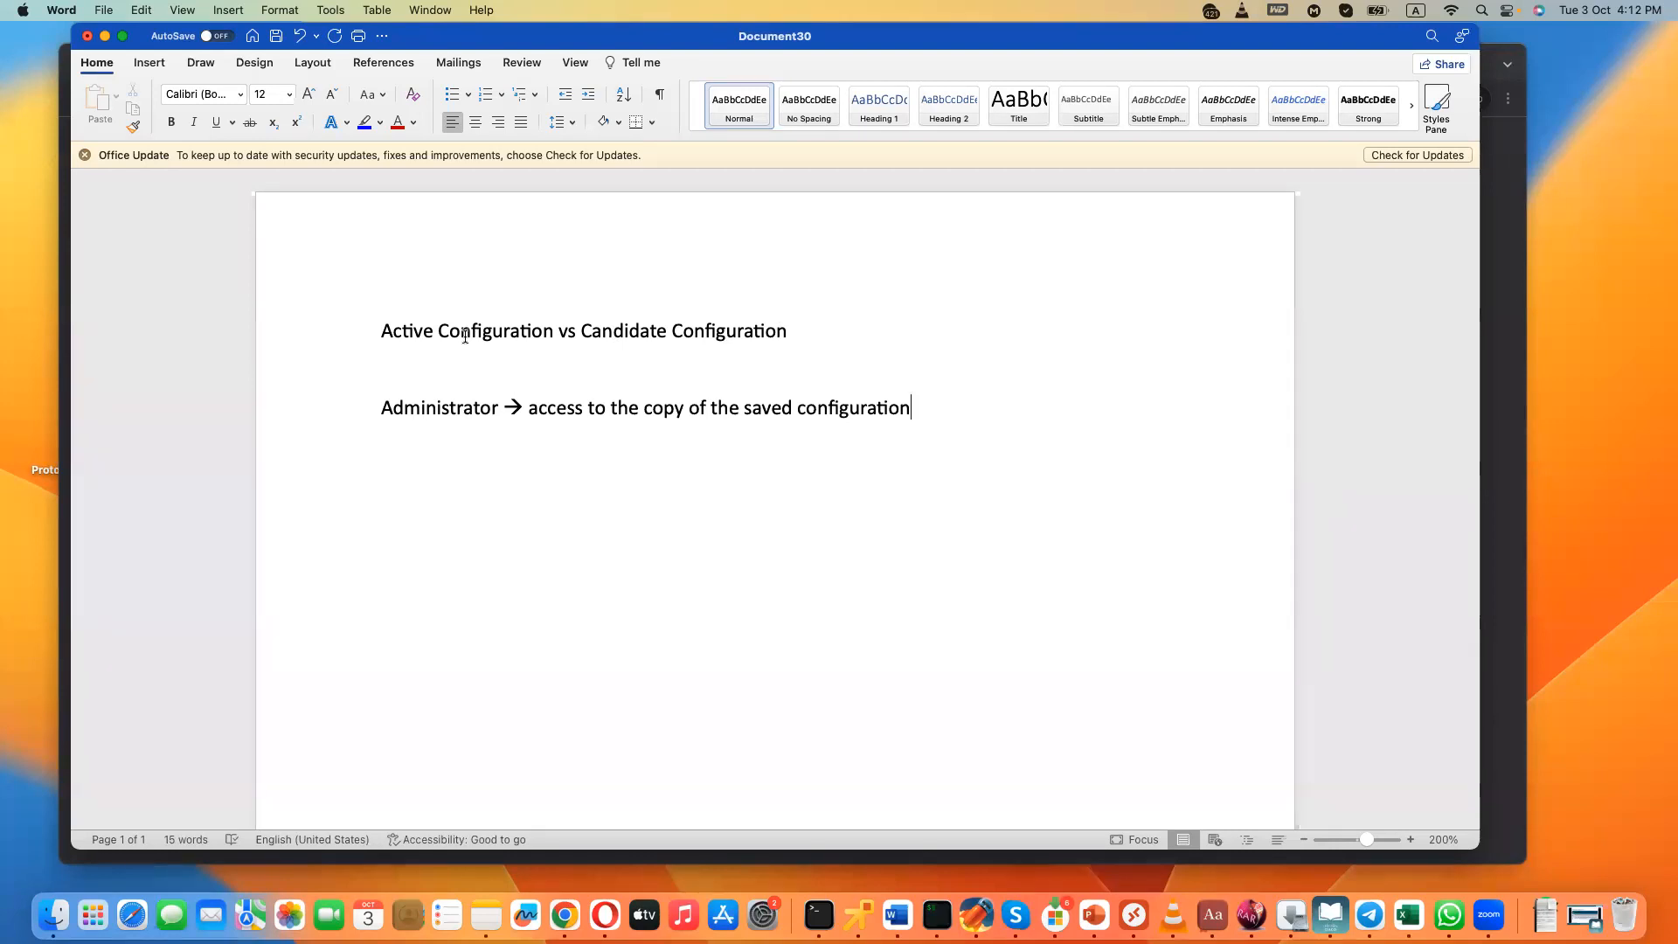
pyautogui.write('(Candidate Configuration)')
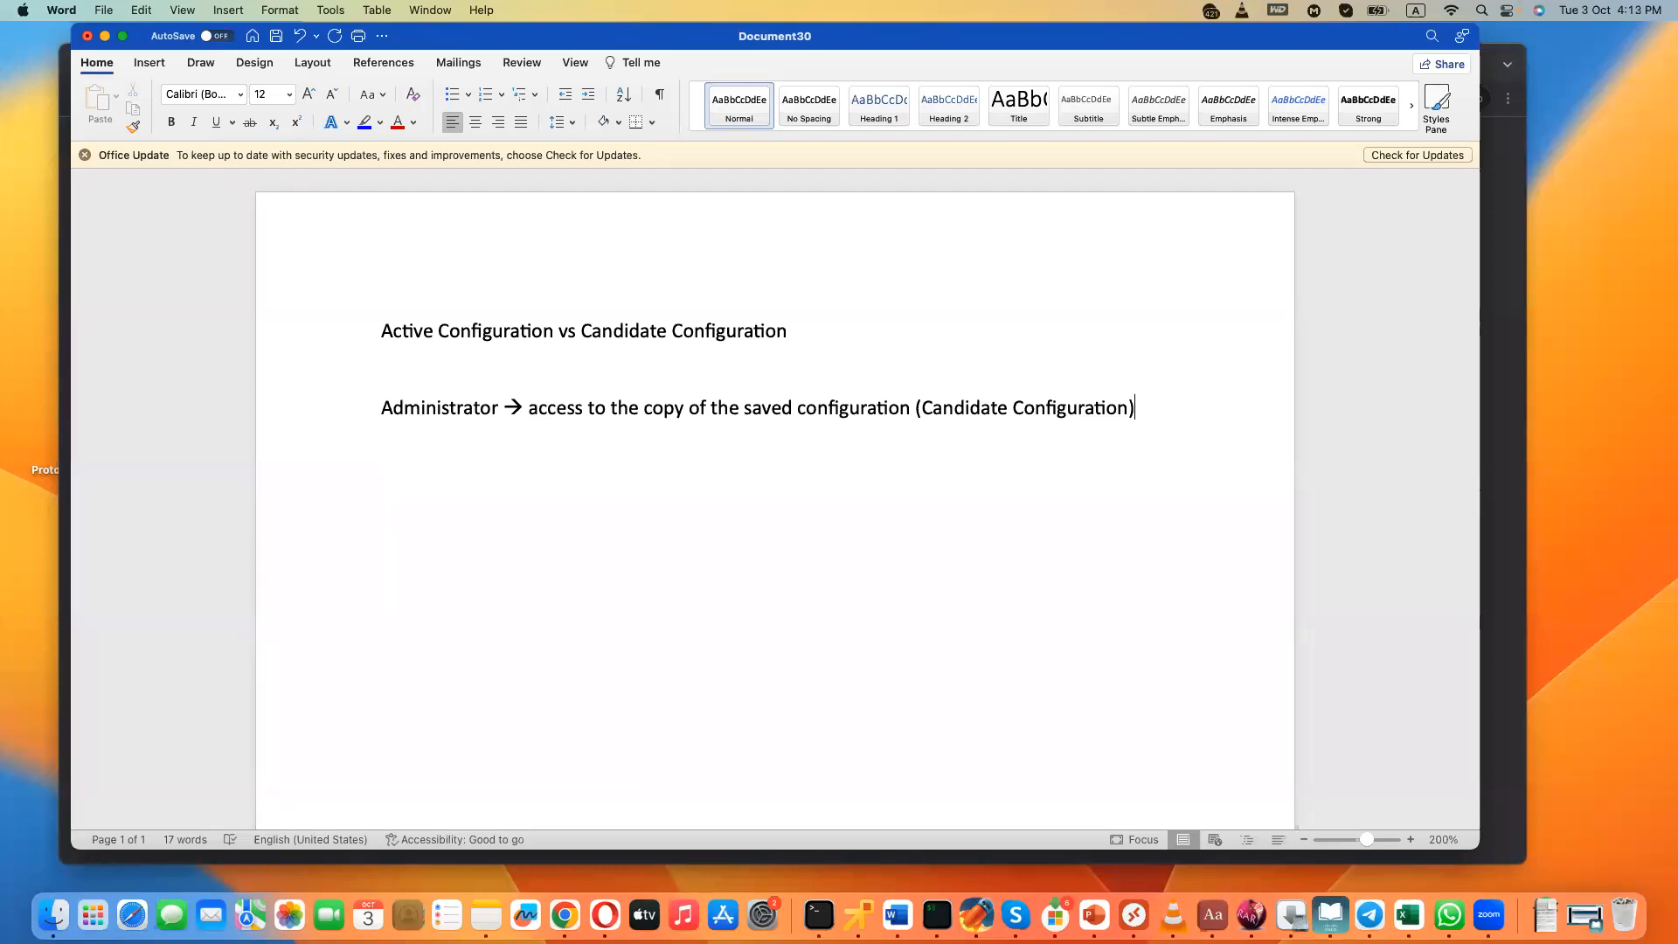
# - Add the line "Running vs Startup" below the administrator line and put the label "Cisco:" above it
pyautogui.press('Return')
pyautogui.press('Return')
pyautogui.write('Running vs')
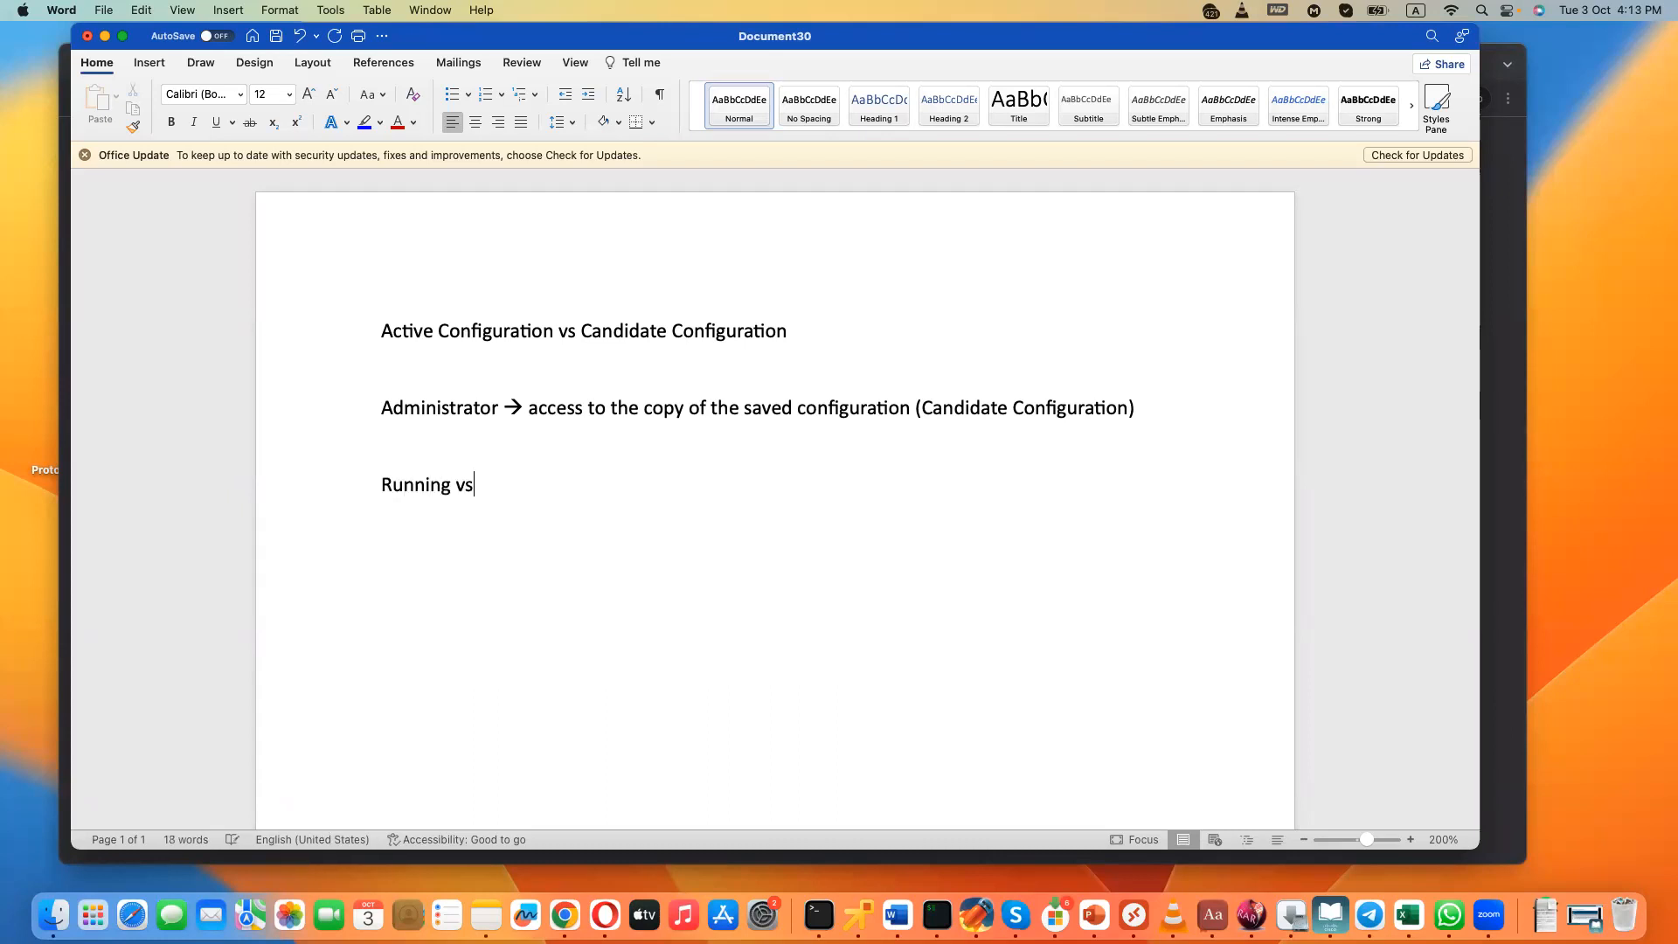
pyautogui.write(' Startup')
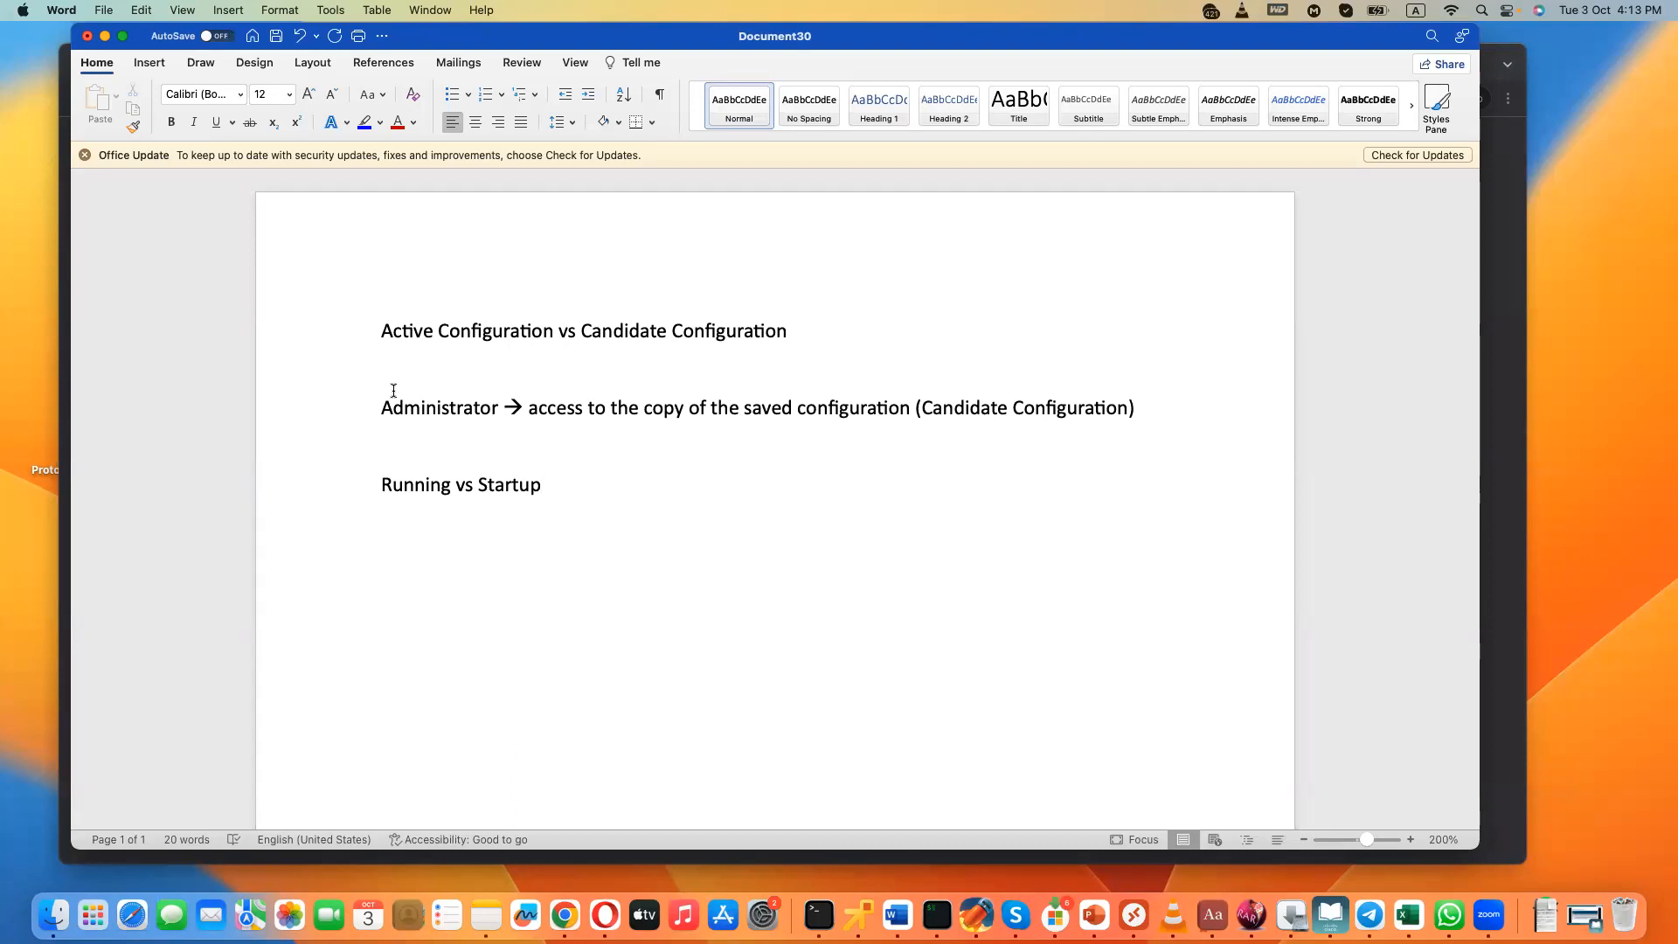
pyautogui.press('Return')
pyautogui.write('Cisco:')
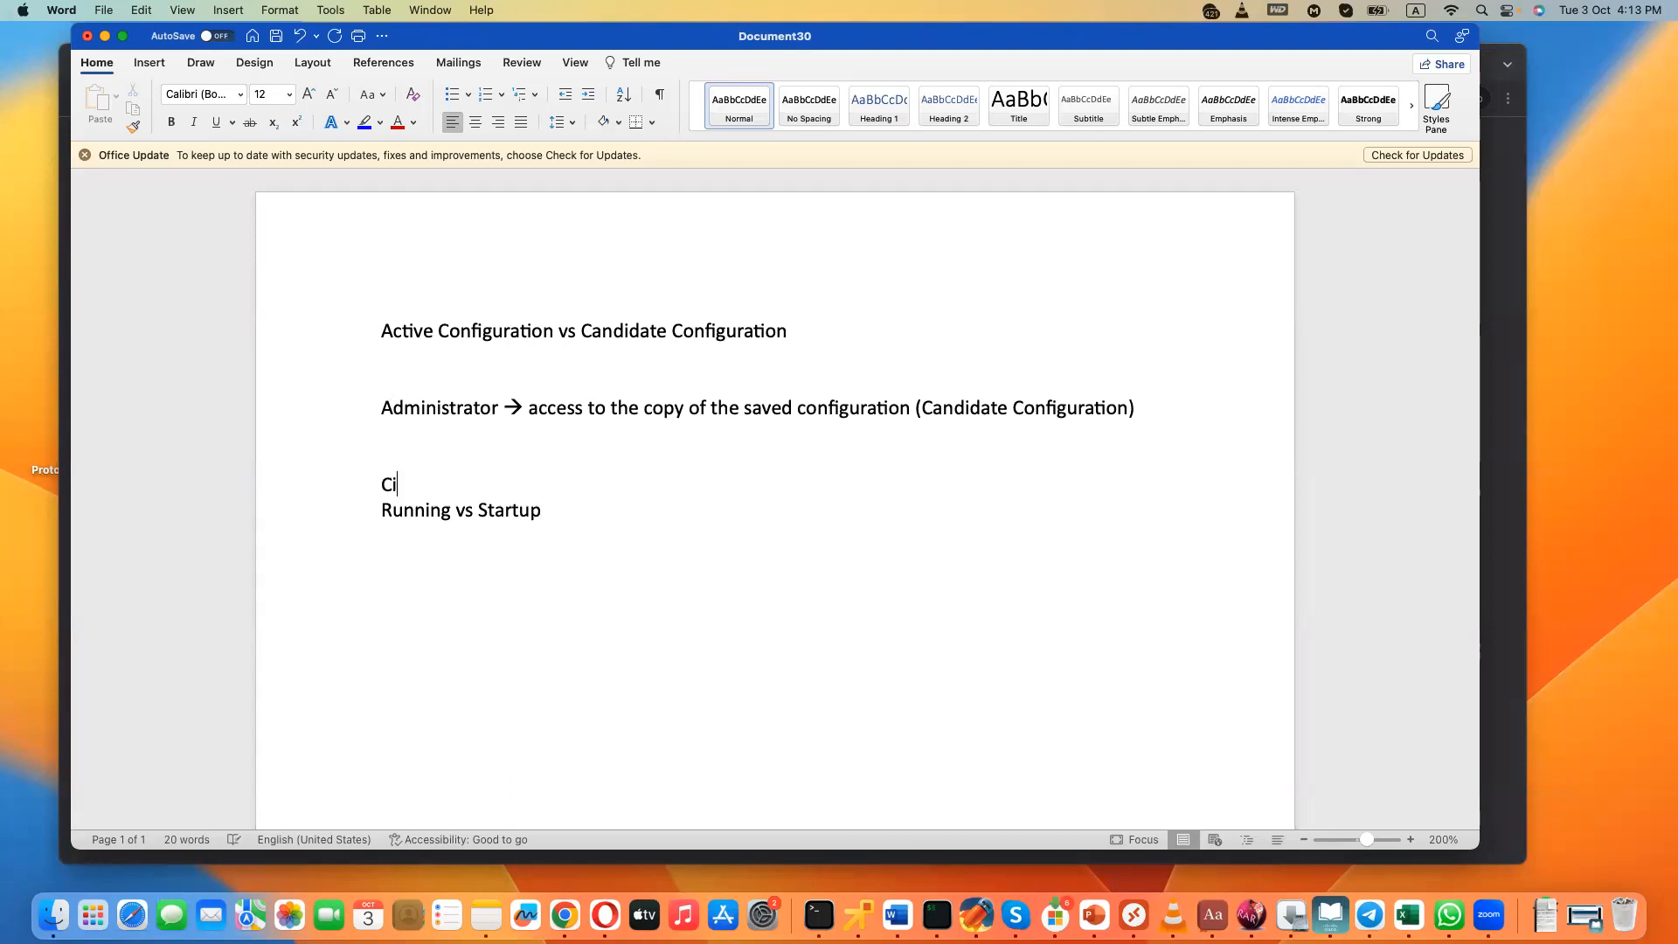
pyautogui.press('Return')
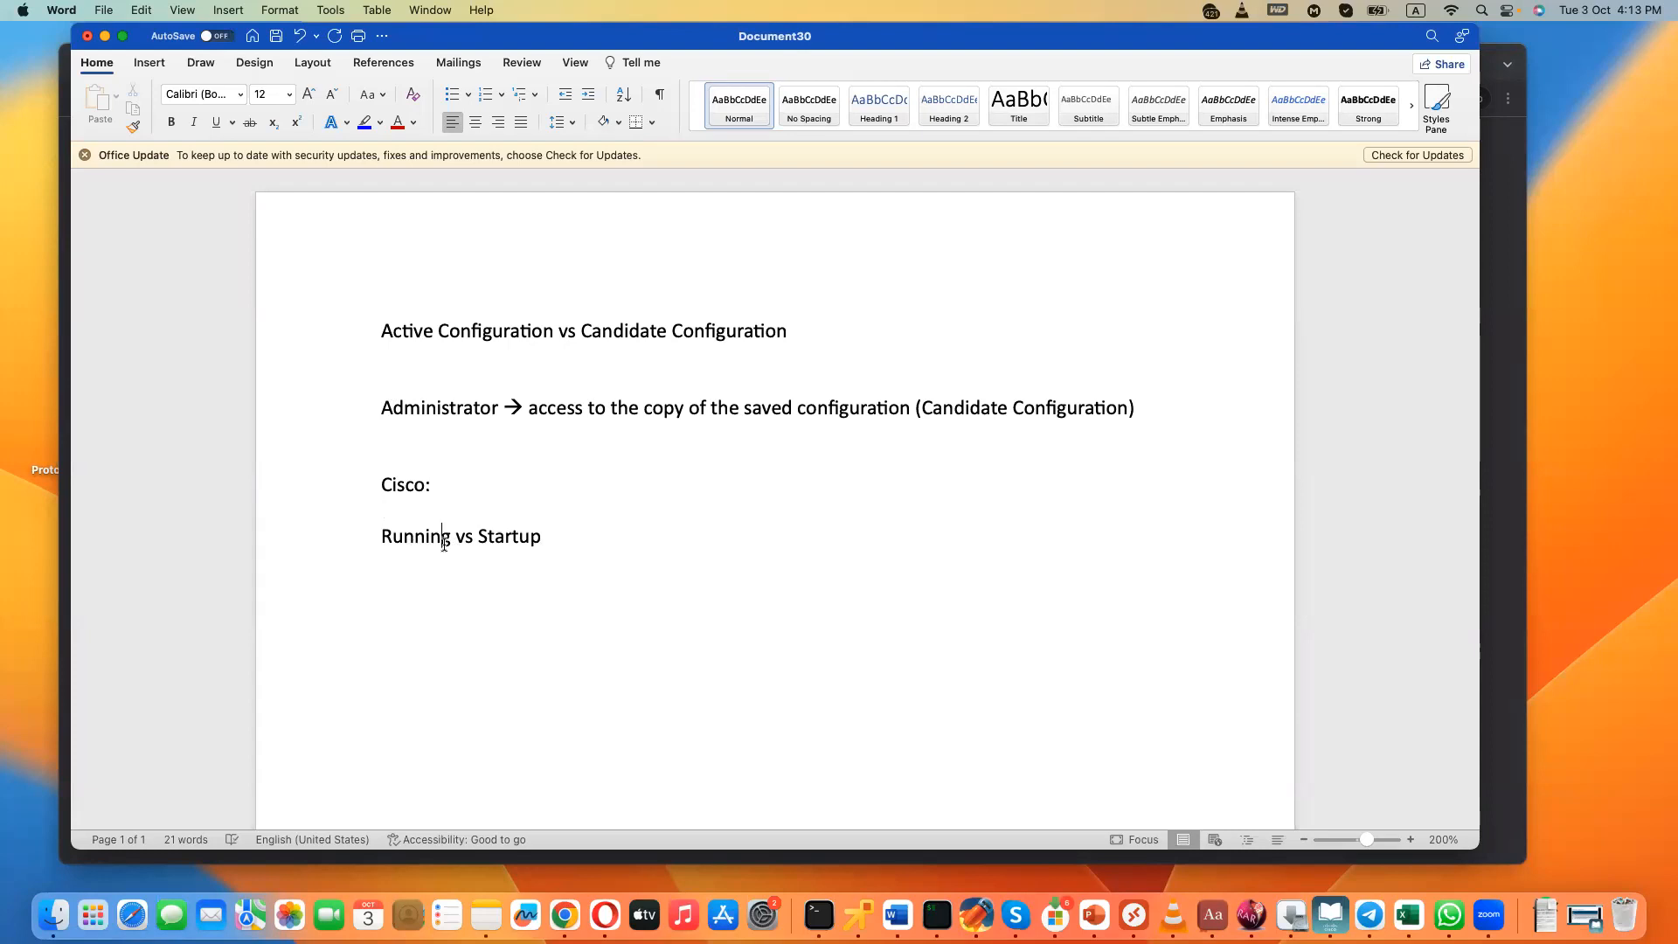
pyautogui.moveTo(478, 536); pyautogui.dragTo(554, 538)
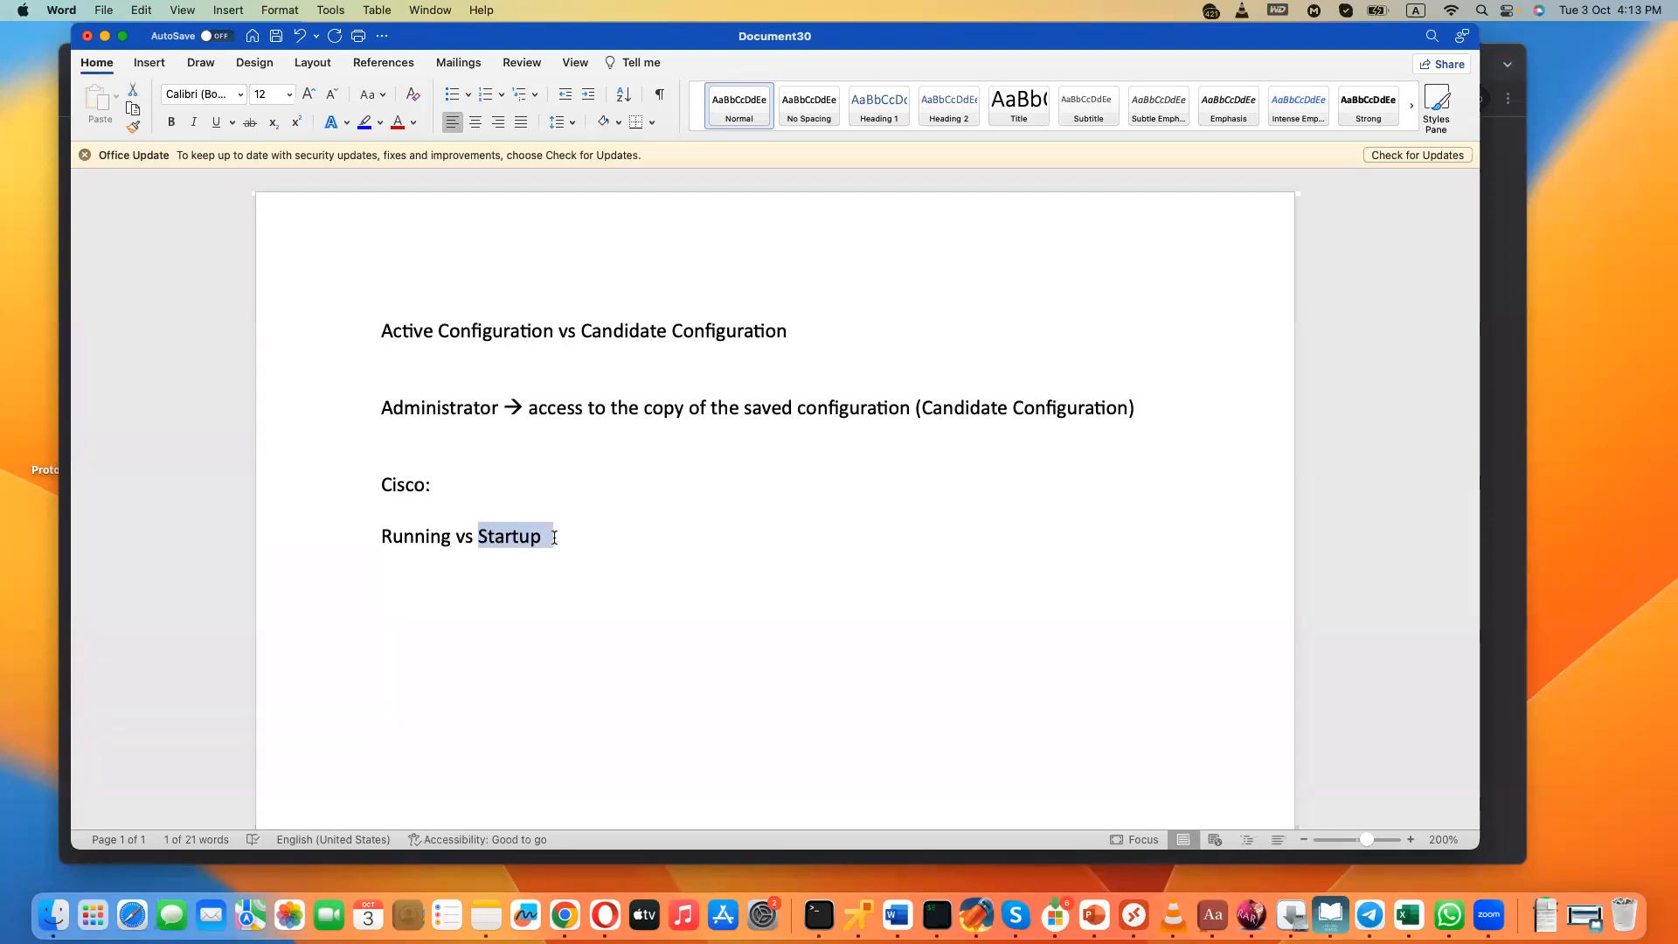
pyautogui.click(445, 537)
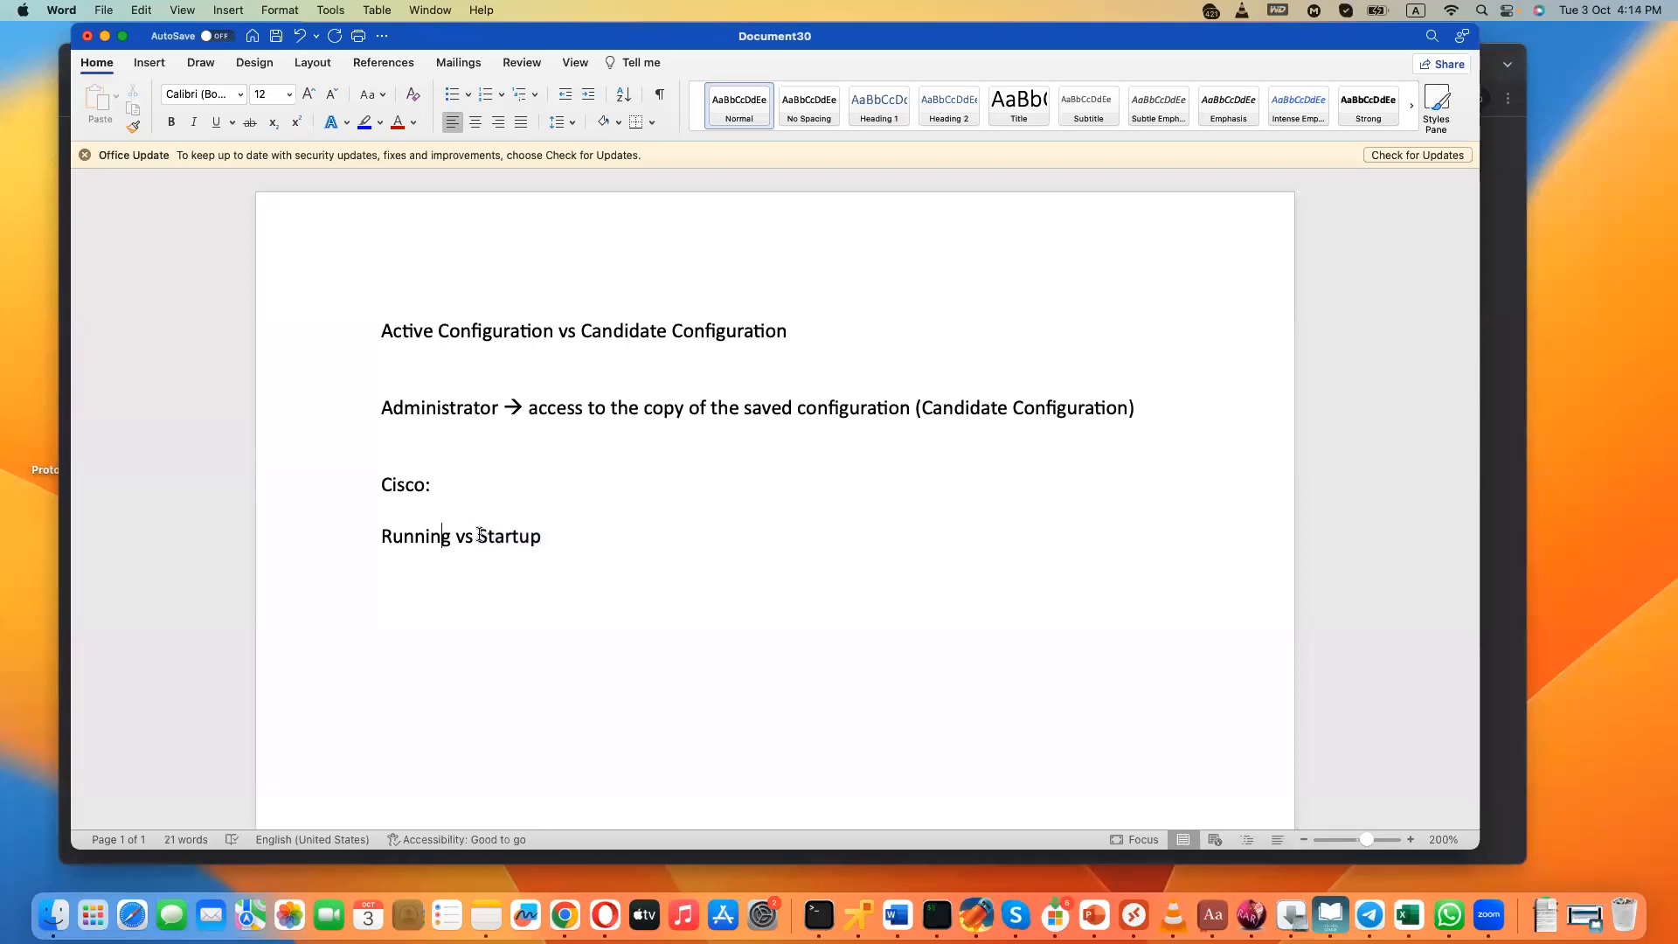
pyautogui.moveTo(483, 535); pyautogui.dragTo(535, 536)
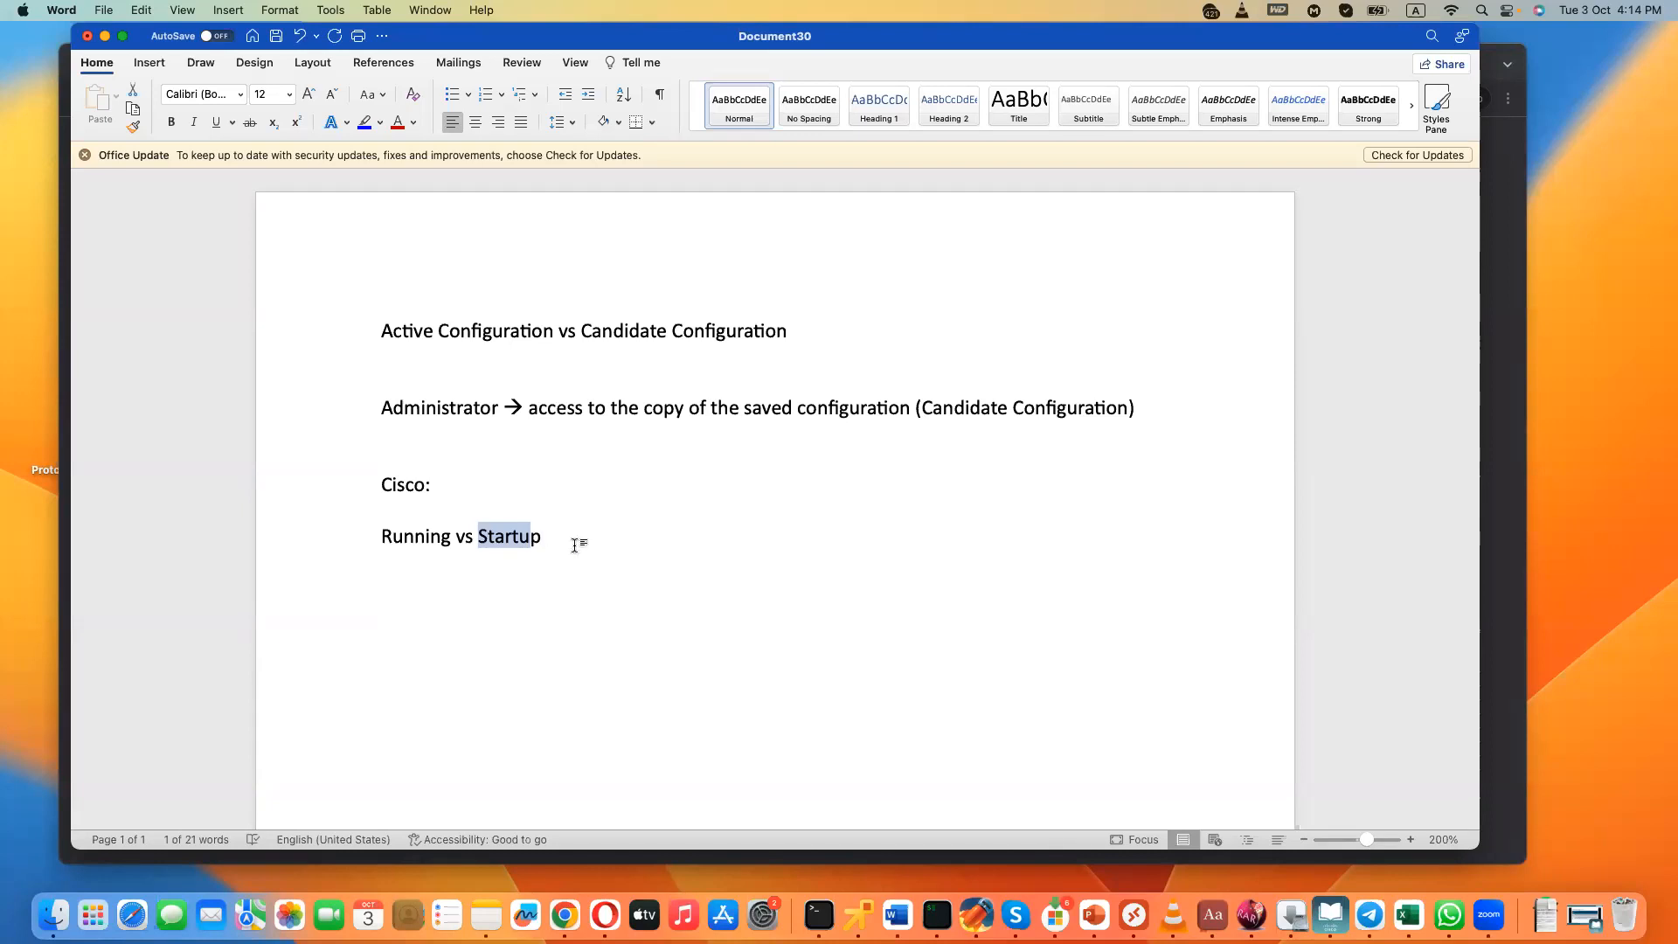
pyautogui.moveTo(446, 539); pyautogui.dragTo(381, 545)
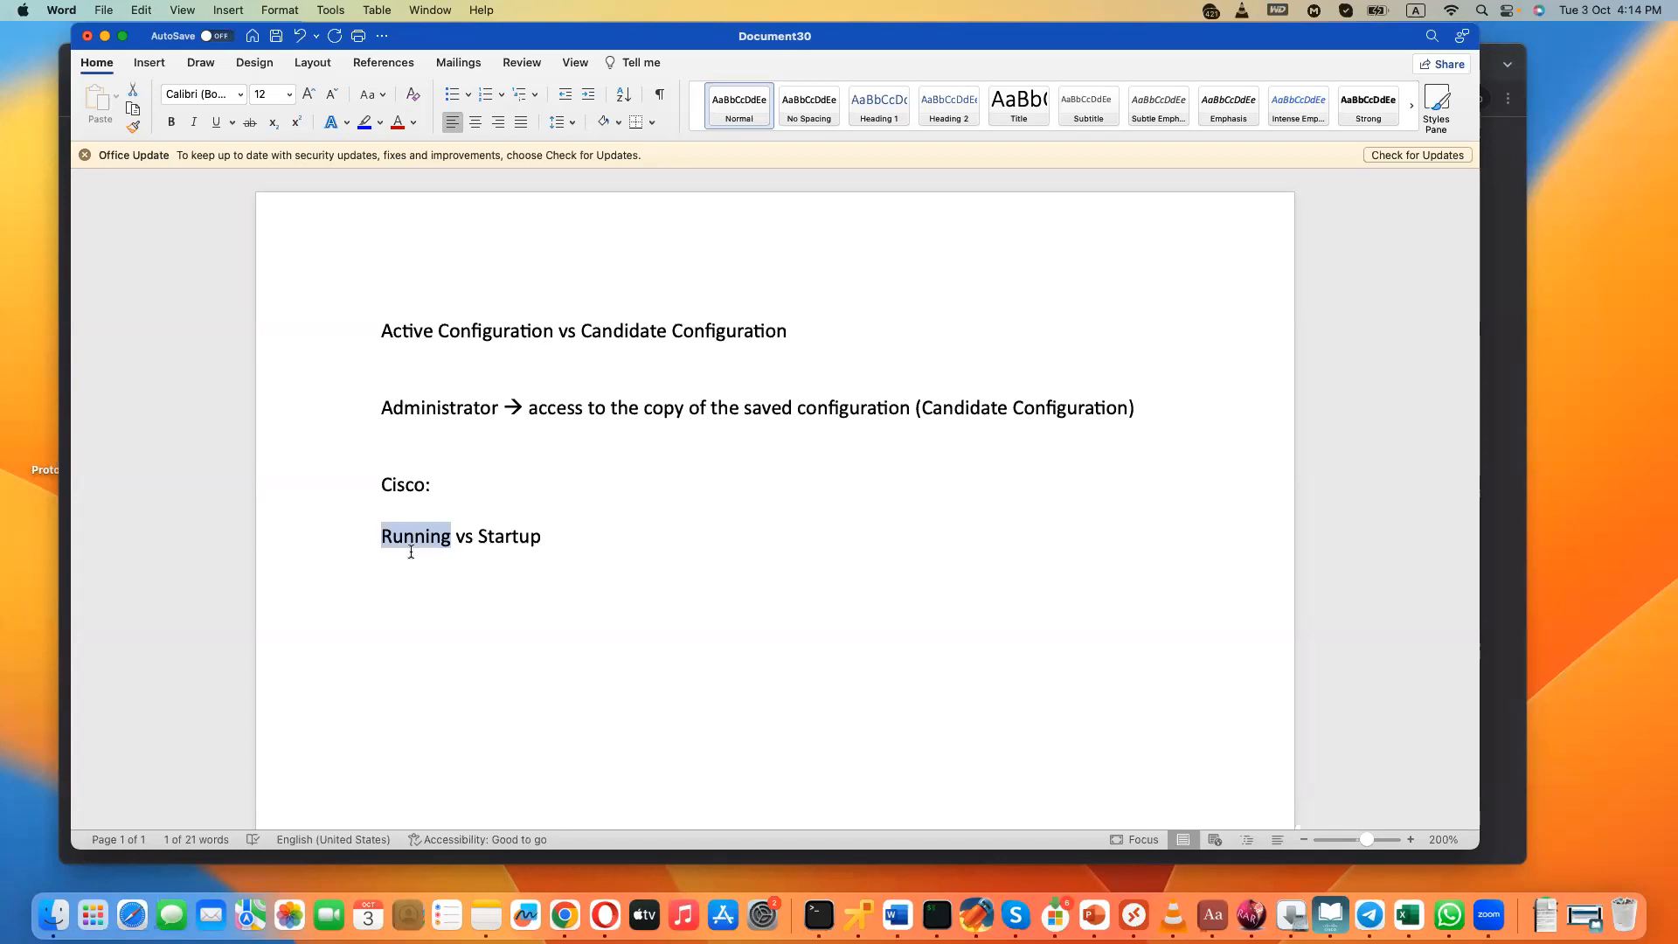
pyautogui.click(505, 537)
pyautogui.tripleClick(506, 536)
pyautogui.click(505, 538)
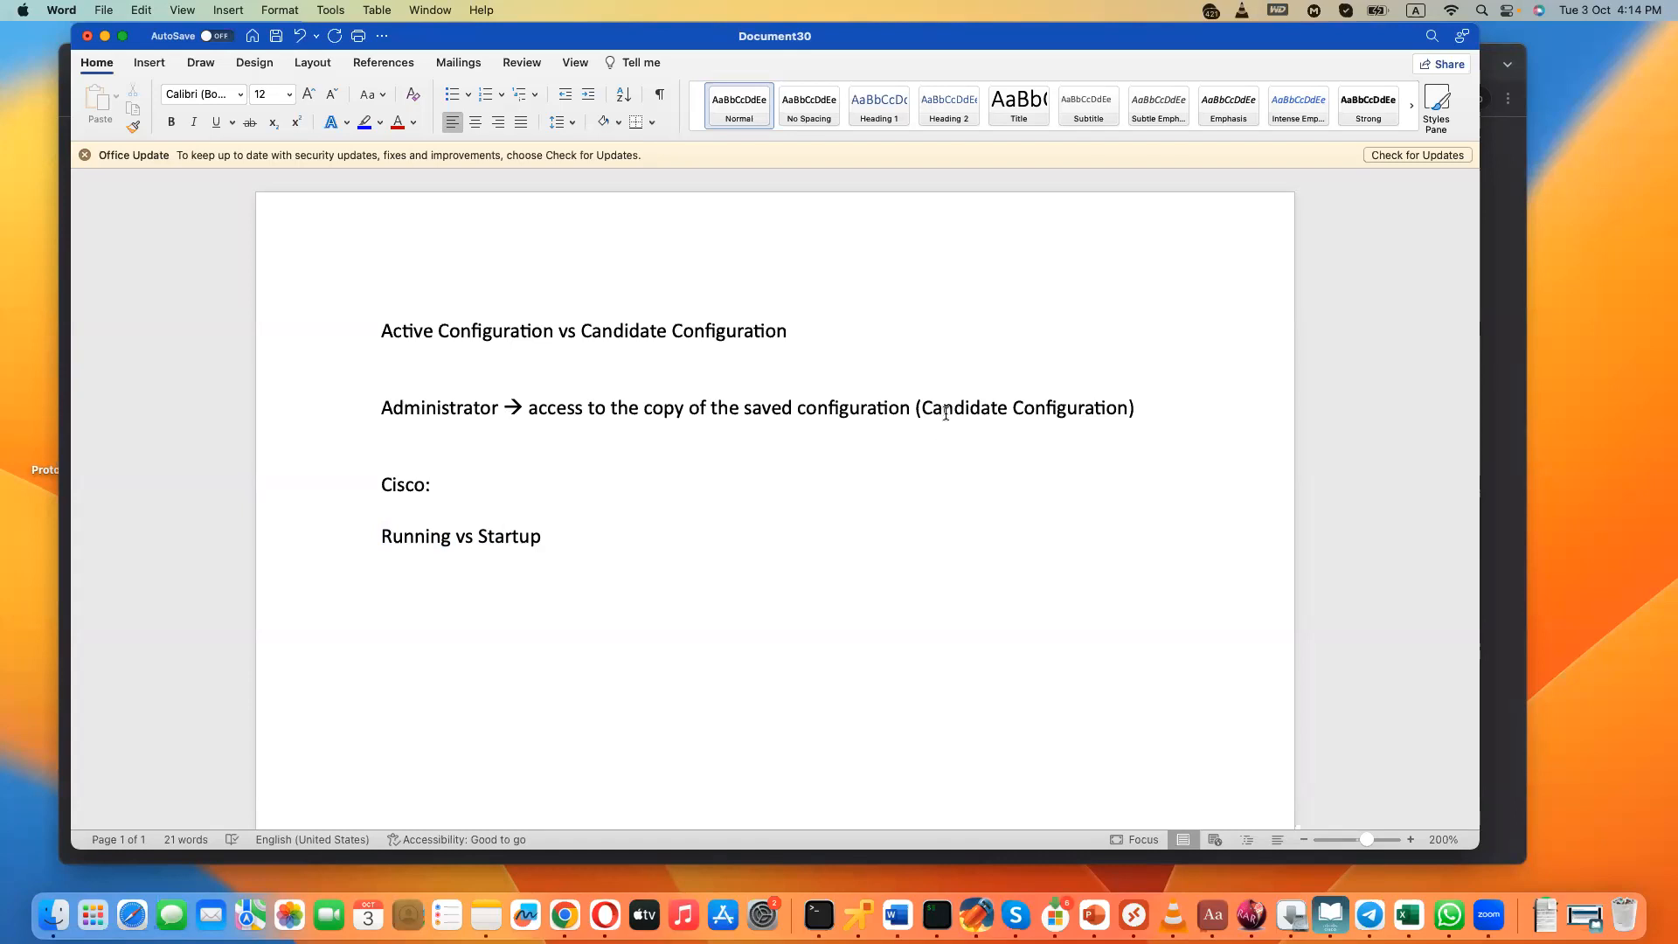
# - Insert the line "Saved Configuration → Running or Active Configuration" directly below the administrator line
pyautogui.click(1138, 410)
pyautogui.press('Return')
pyautogui.write('Saved')
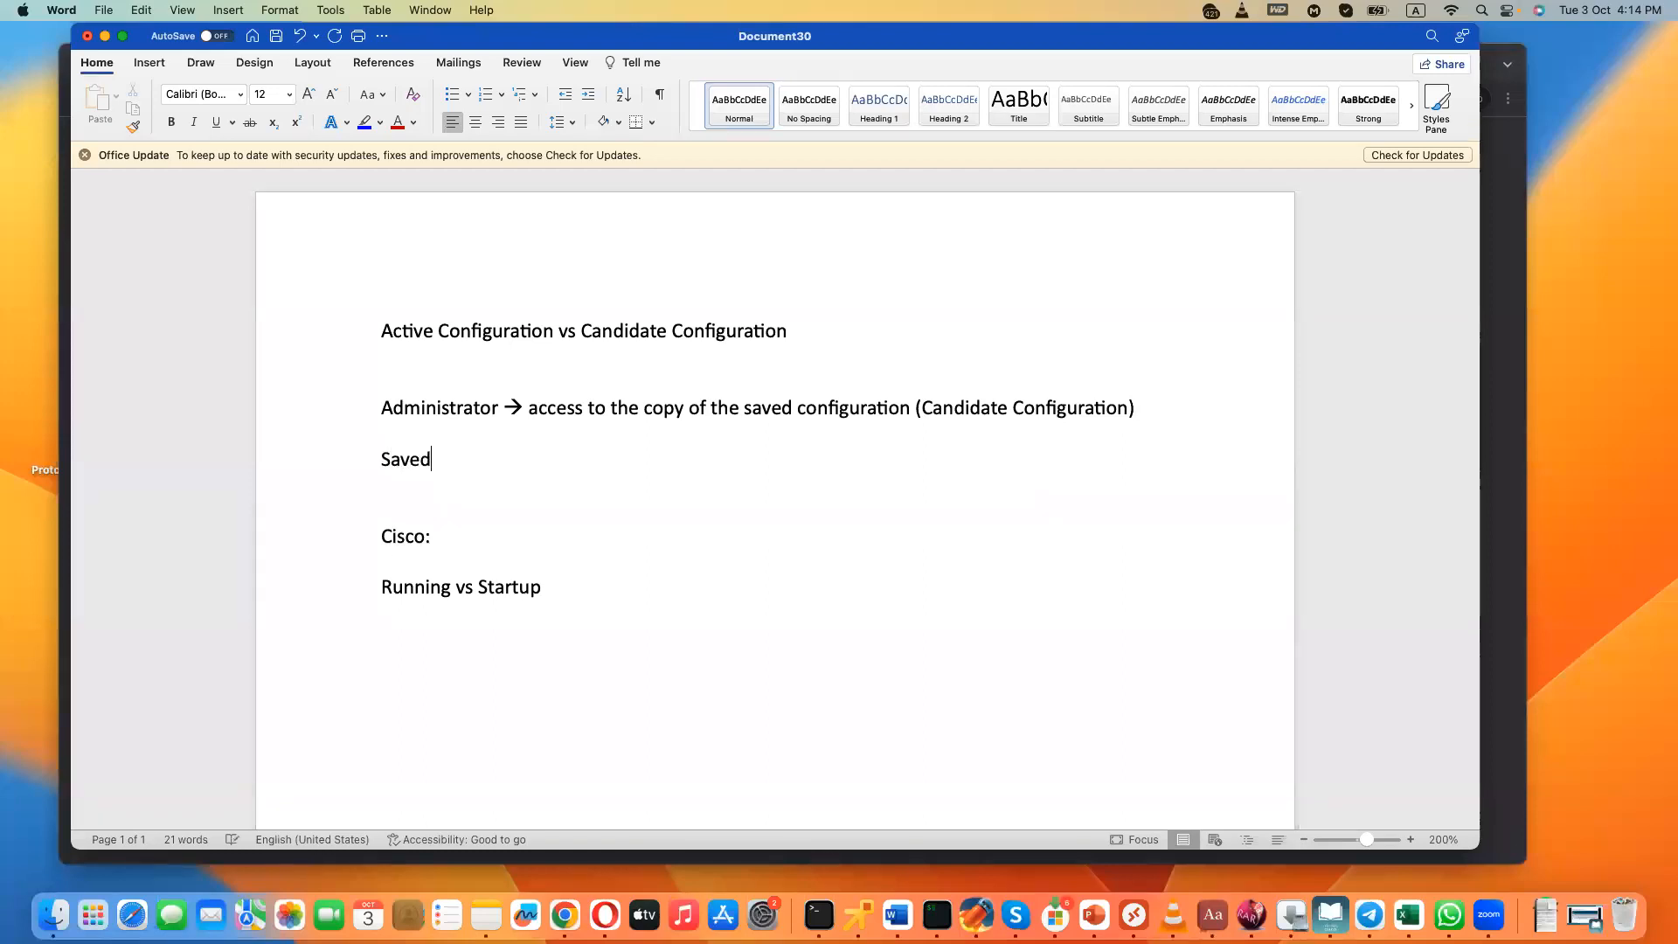
pyautogui.write(' Configuration ')
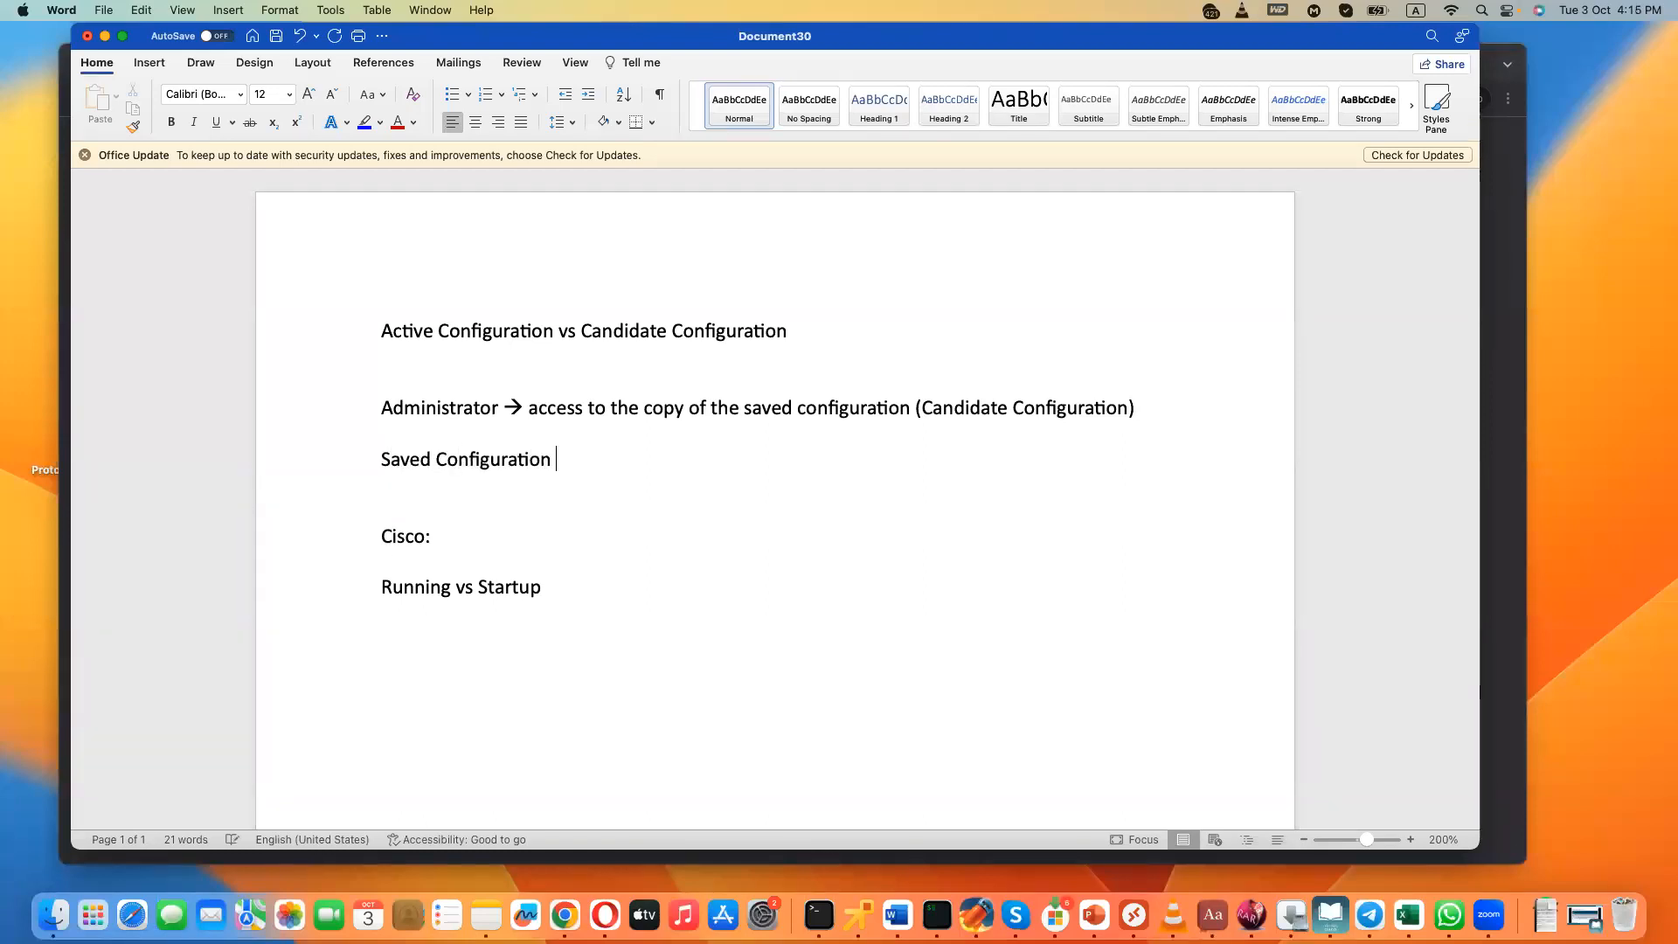
pyautogui.write('--> Runni')
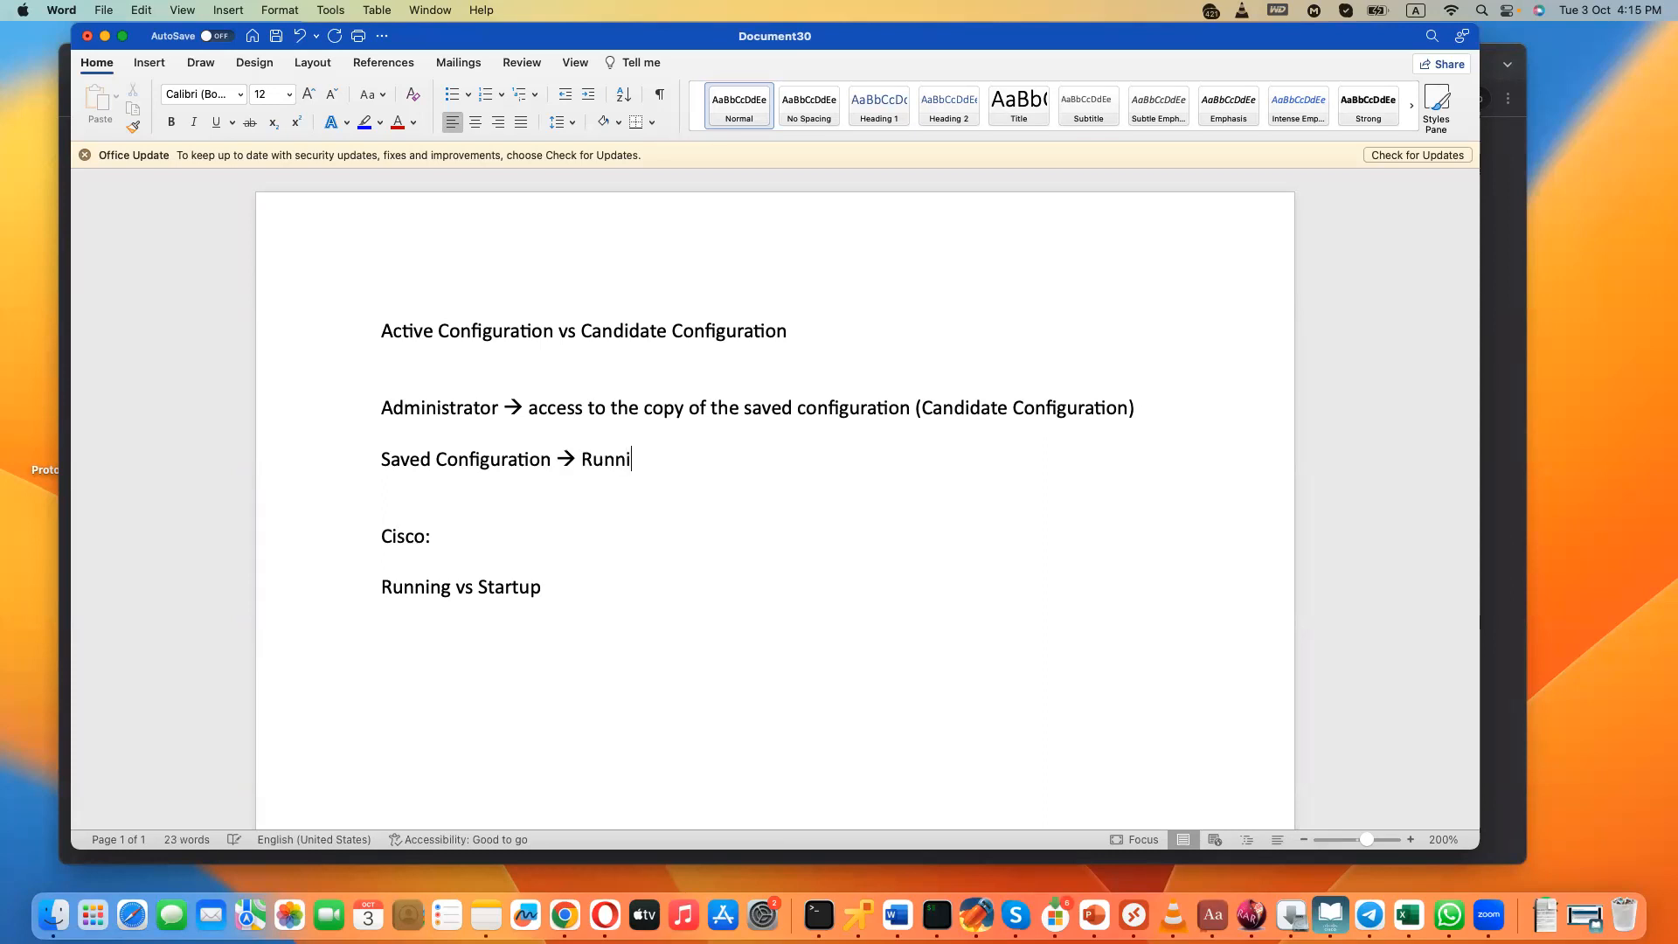
pyautogui.write('ng or Active Configuration')
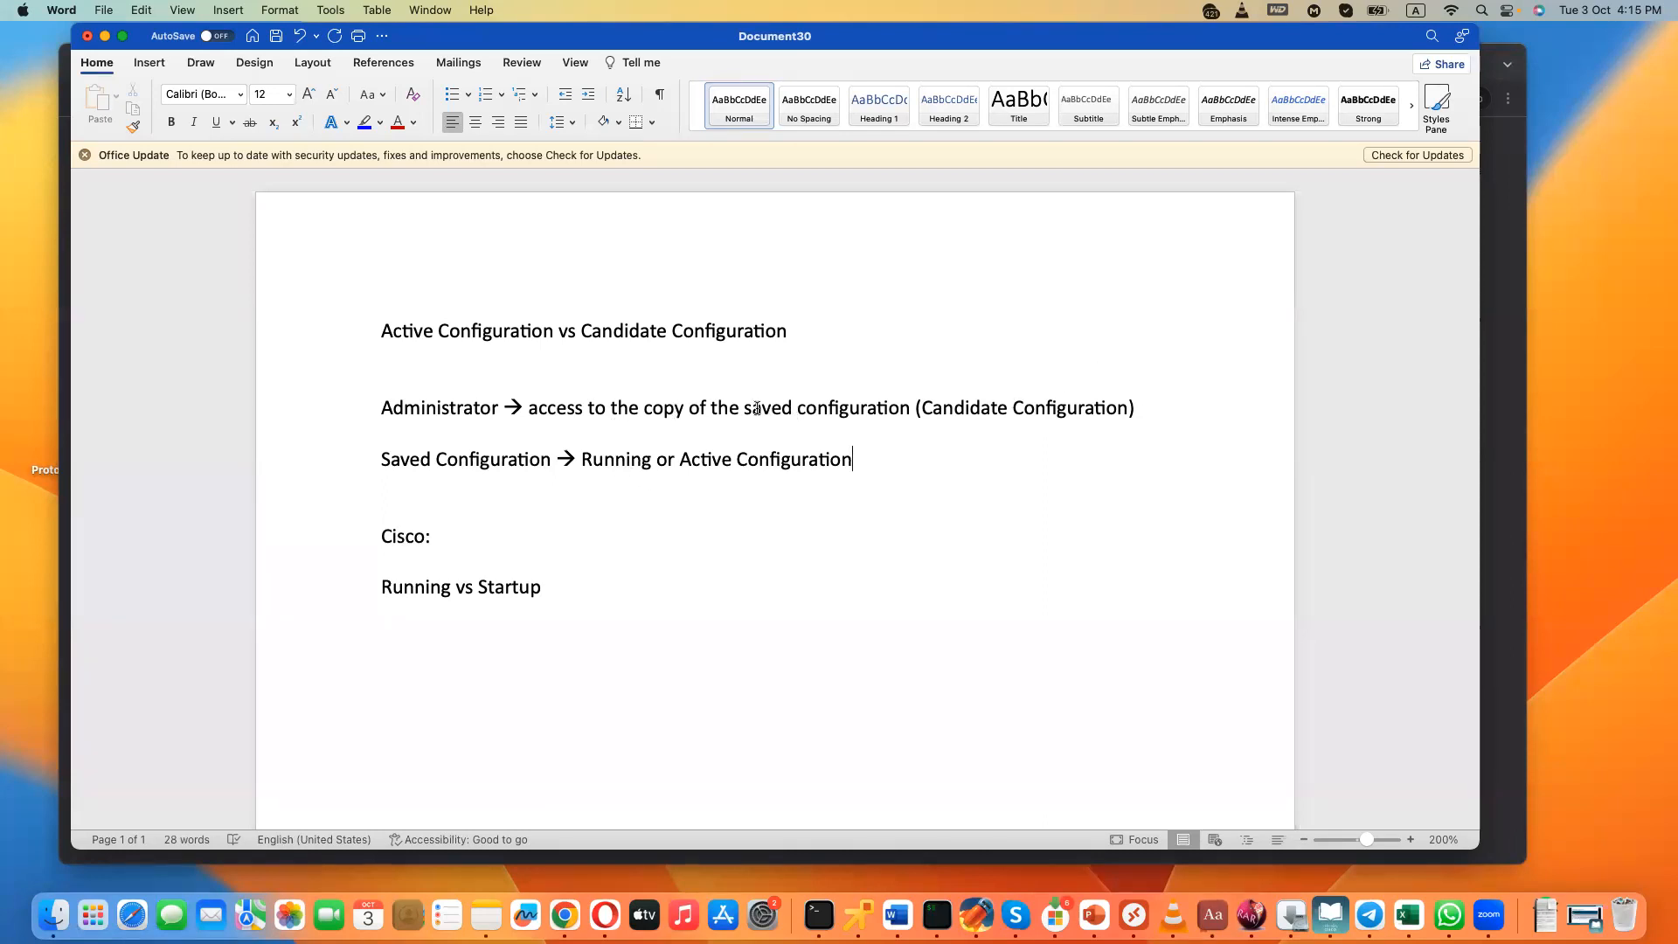
# - Make the phrase "copy of the saved configuration" in the administrator line bold
pyautogui.moveTo(645, 407); pyautogui.dragTo(869, 410)
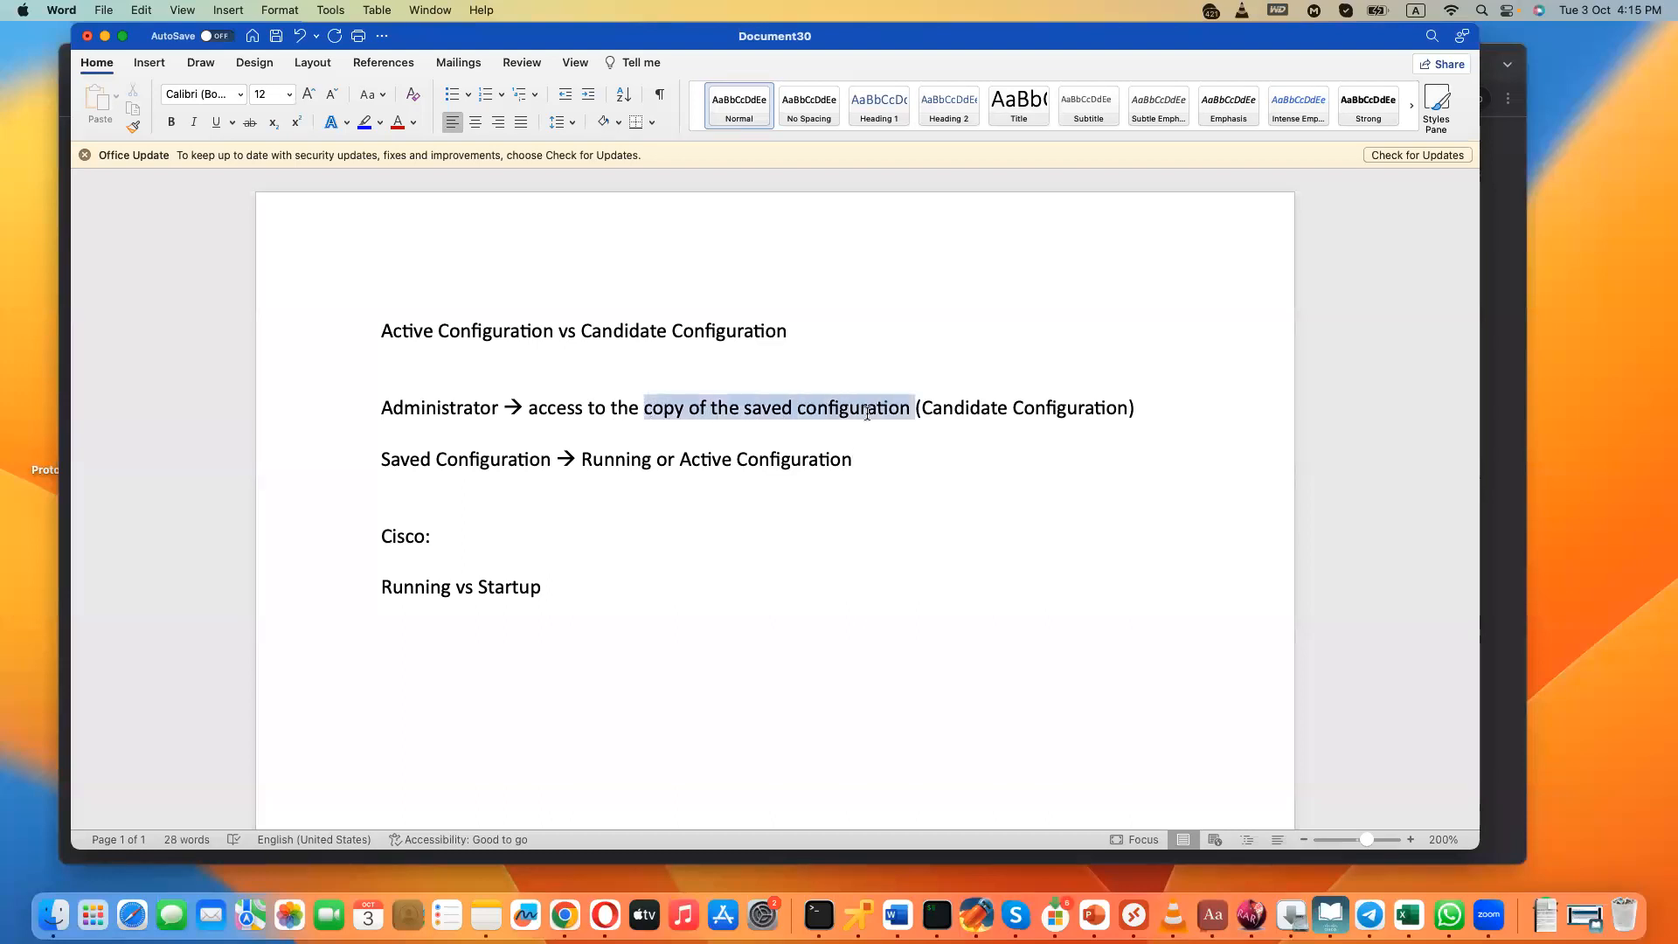
pyautogui.click(173, 122)
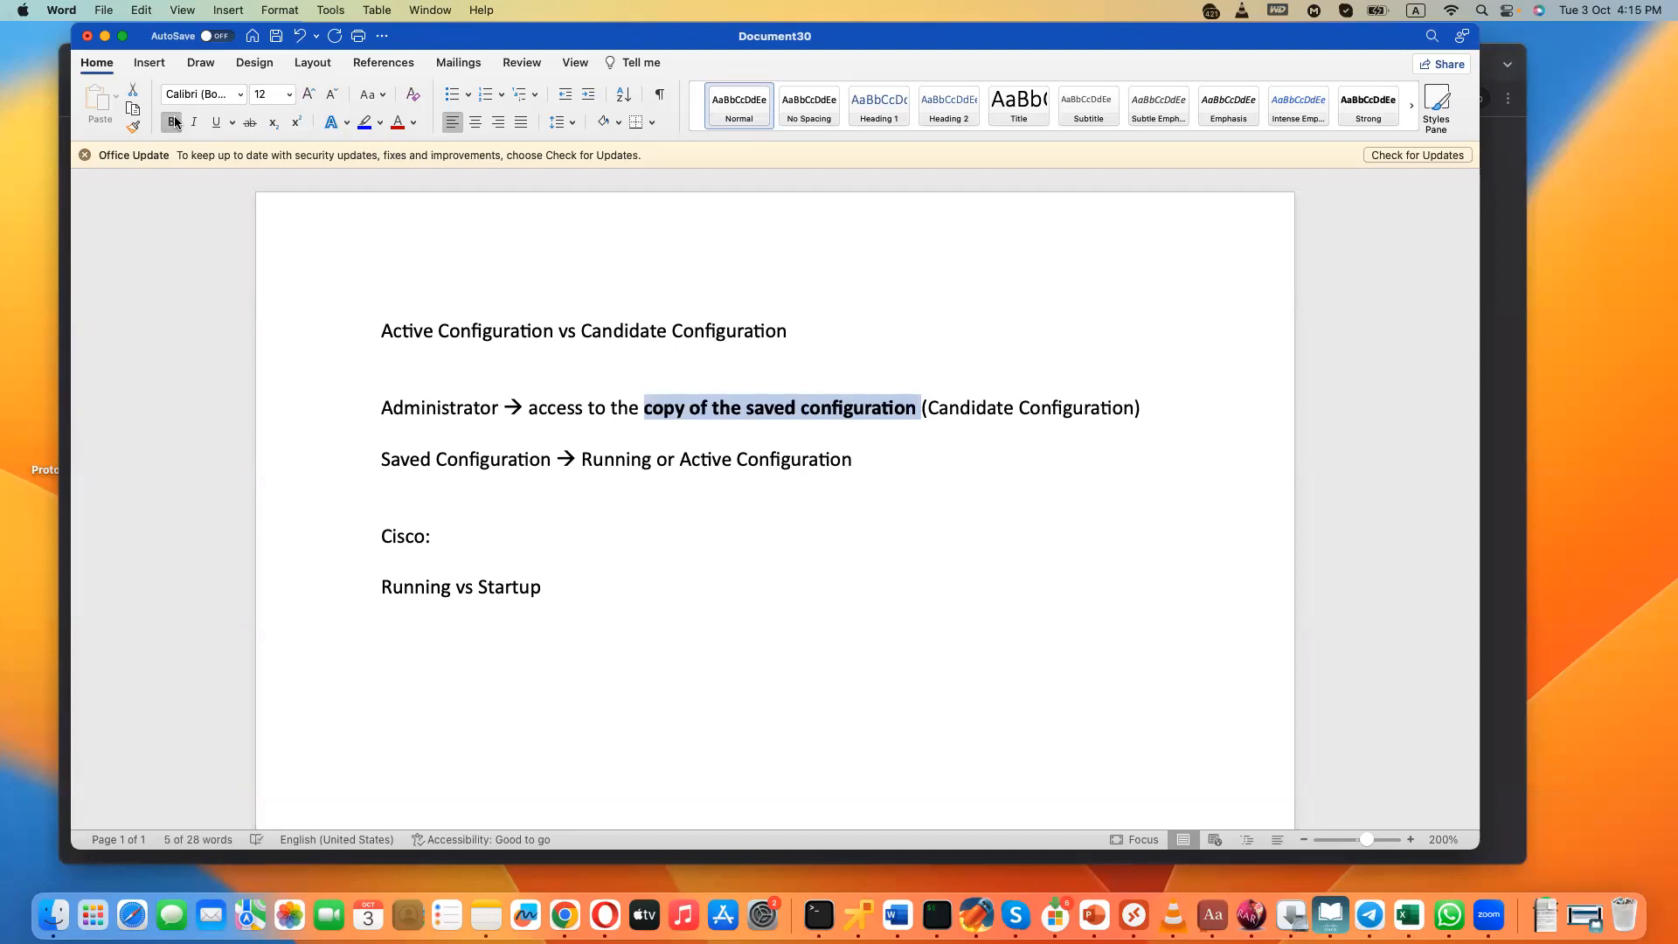
pyautogui.click(679, 411)
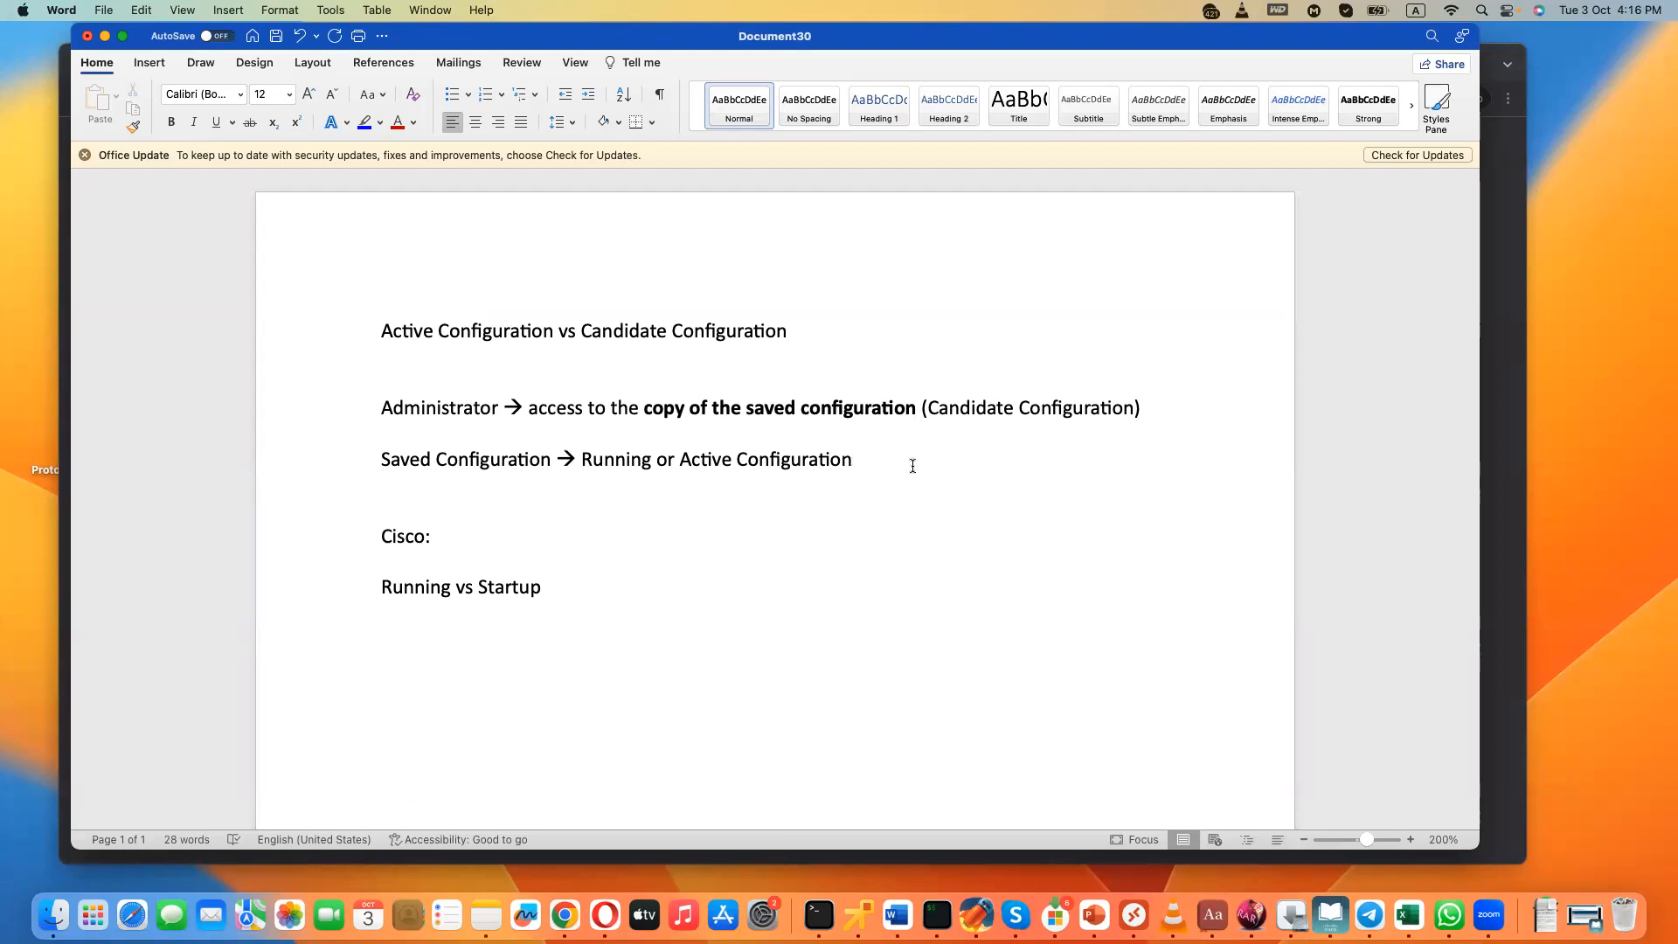
# - Add the line "Running Config: 0" below the saved configuration line, followed by an empty line
pyautogui.press('Return')
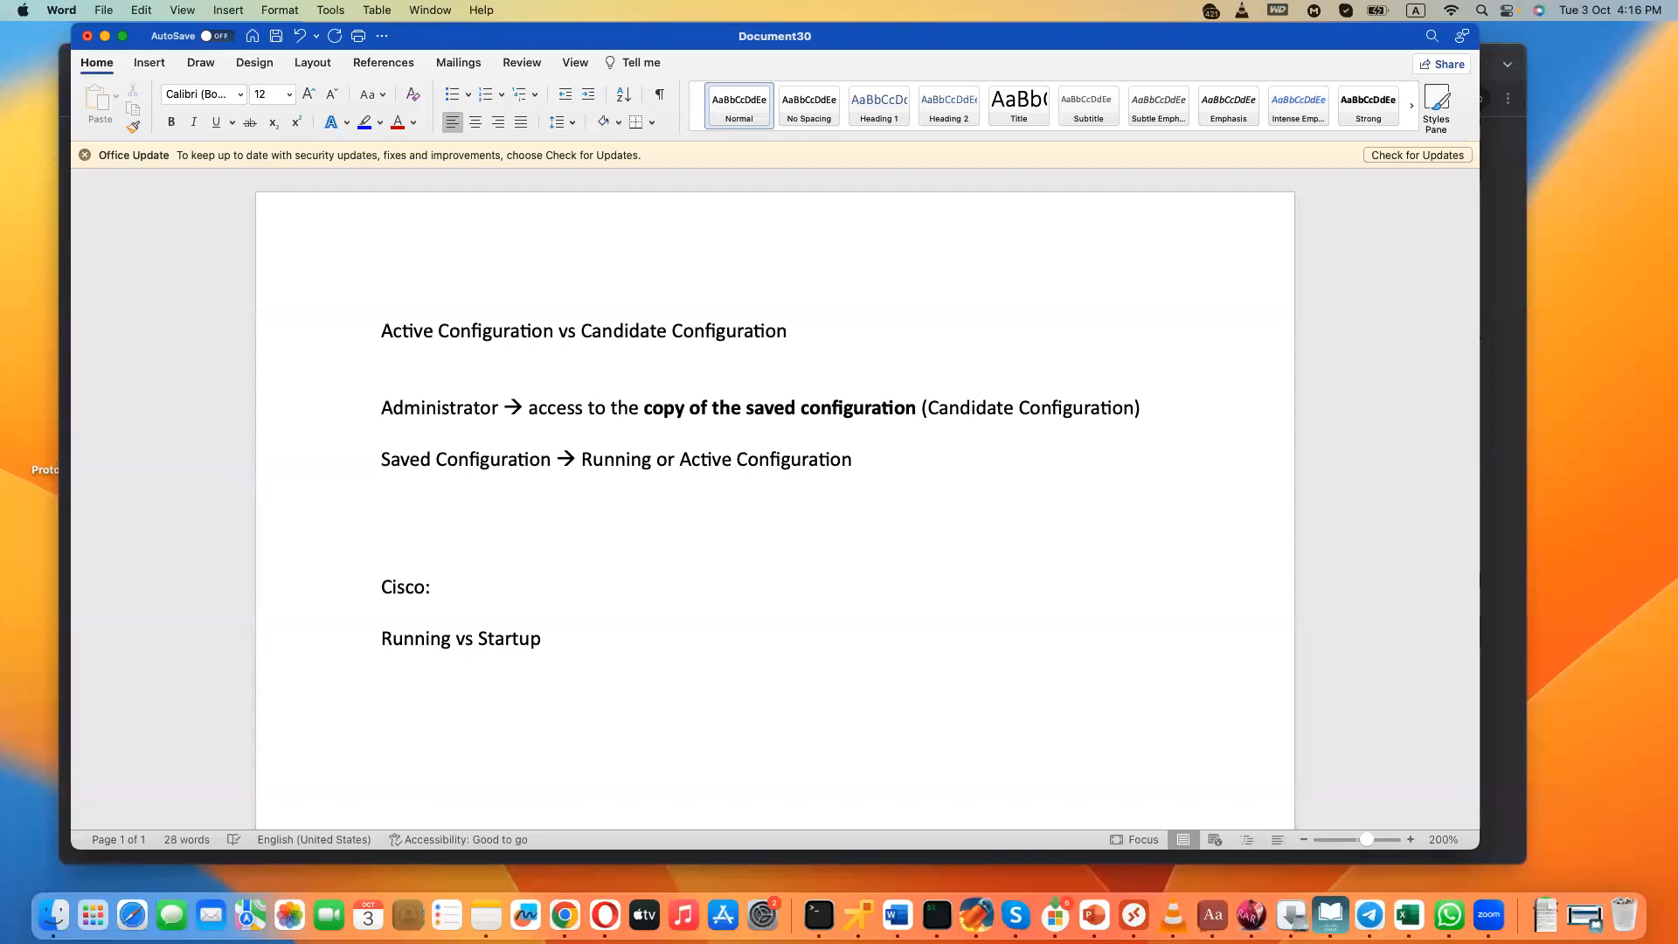
pyautogui.write('Runing')
pyautogui.press('BackSpace')
pyautogui.press('BackSpace')
pyautogui.press('BackSpace')
pyautogui.write('ning Configur')
pyautogui.press('BackSpace')
pyautogui.press('BackSpace')
pyautogui.write(': ')
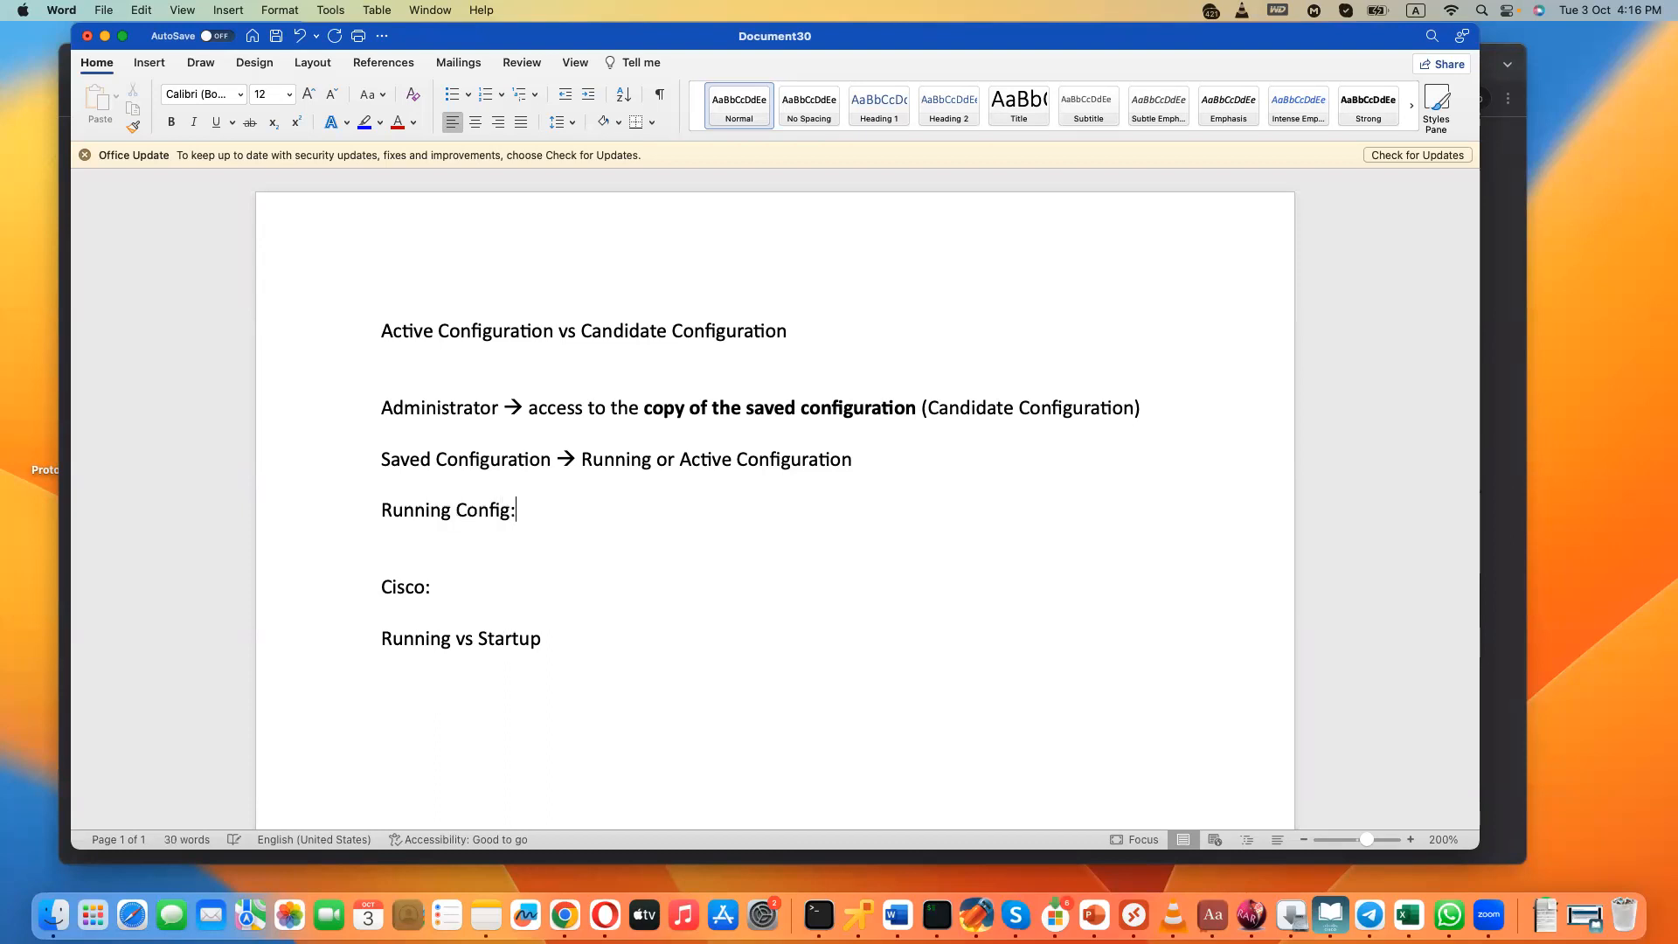
pyautogui.write('0')
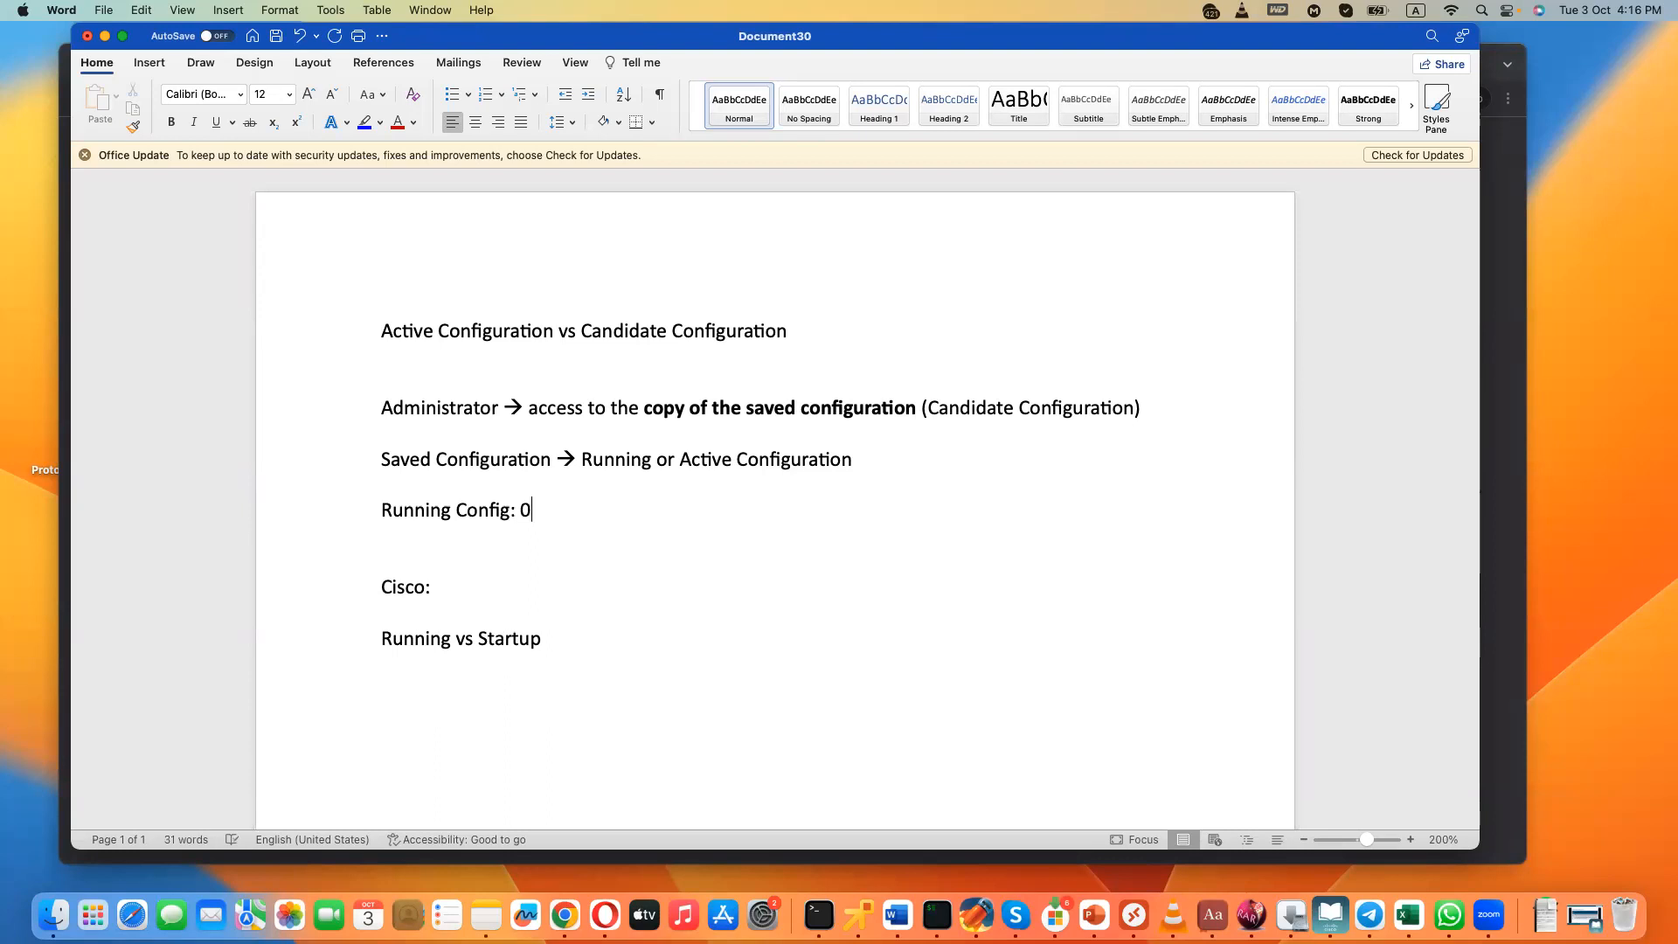
pyautogui.press('Return')
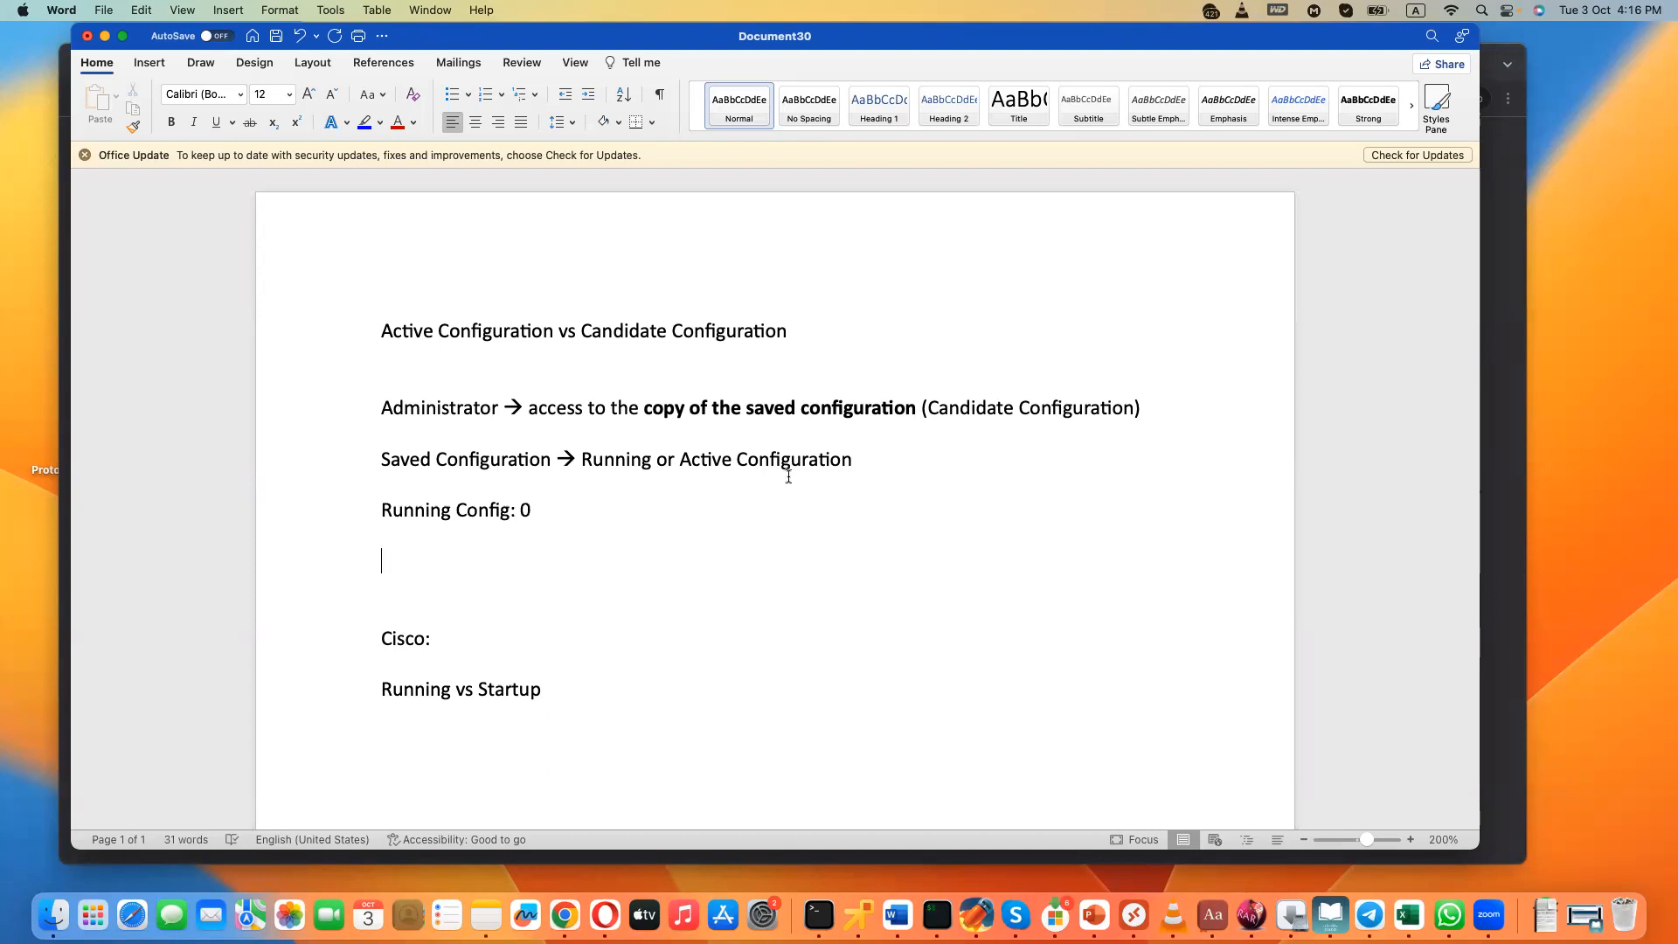
# - Change the Running Config number to 2 and add the line "Old running configuration - 1" below it
pyautogui.click(523, 510)
pyautogui.press('Delete')
pyautogui.write('1')
pyautogui.press('BackSpace')
pyautogui.write('2')
pyautogui.press('Return')
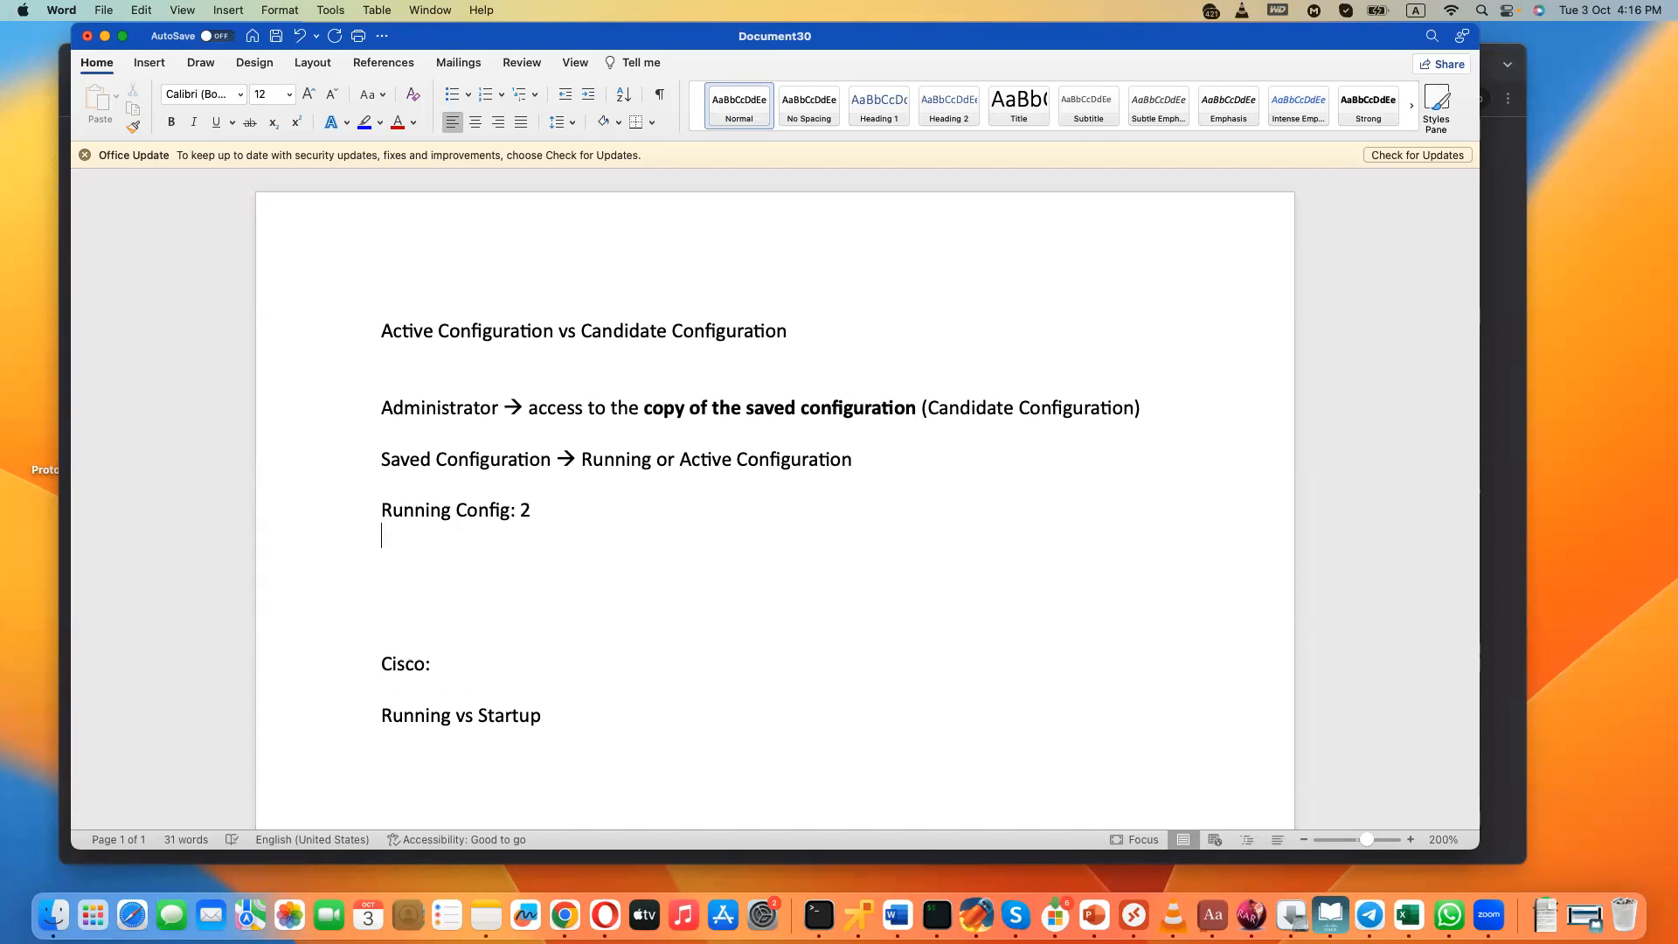
pyautogui.write('old running configuration ')
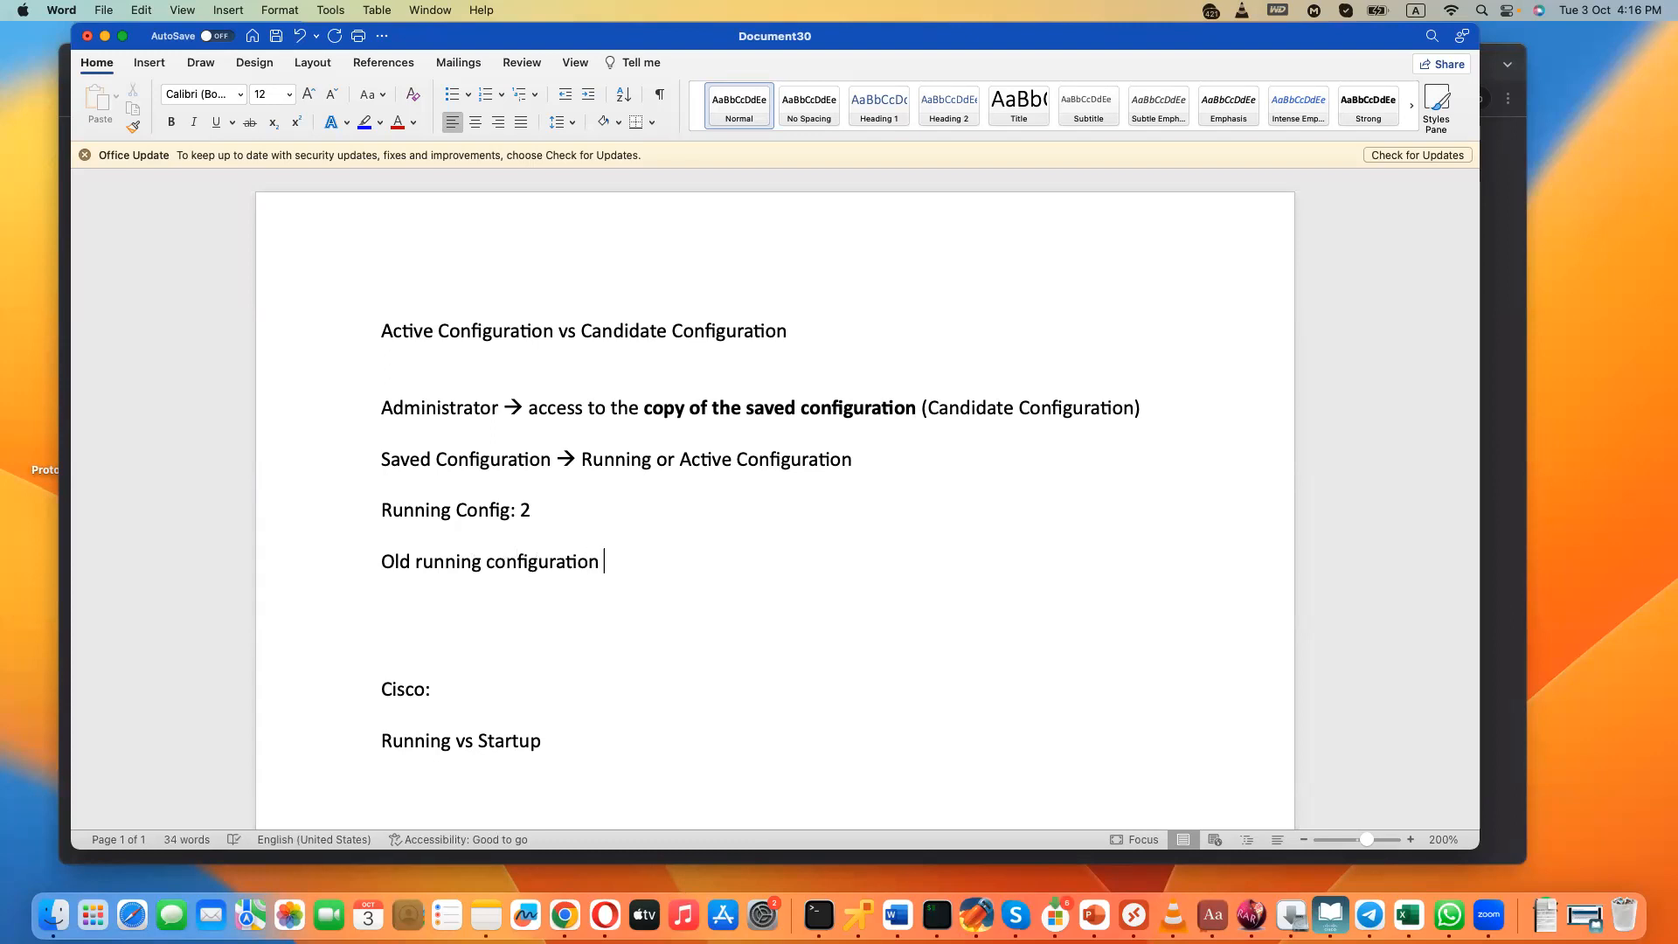
pyautogui.write('- 1')
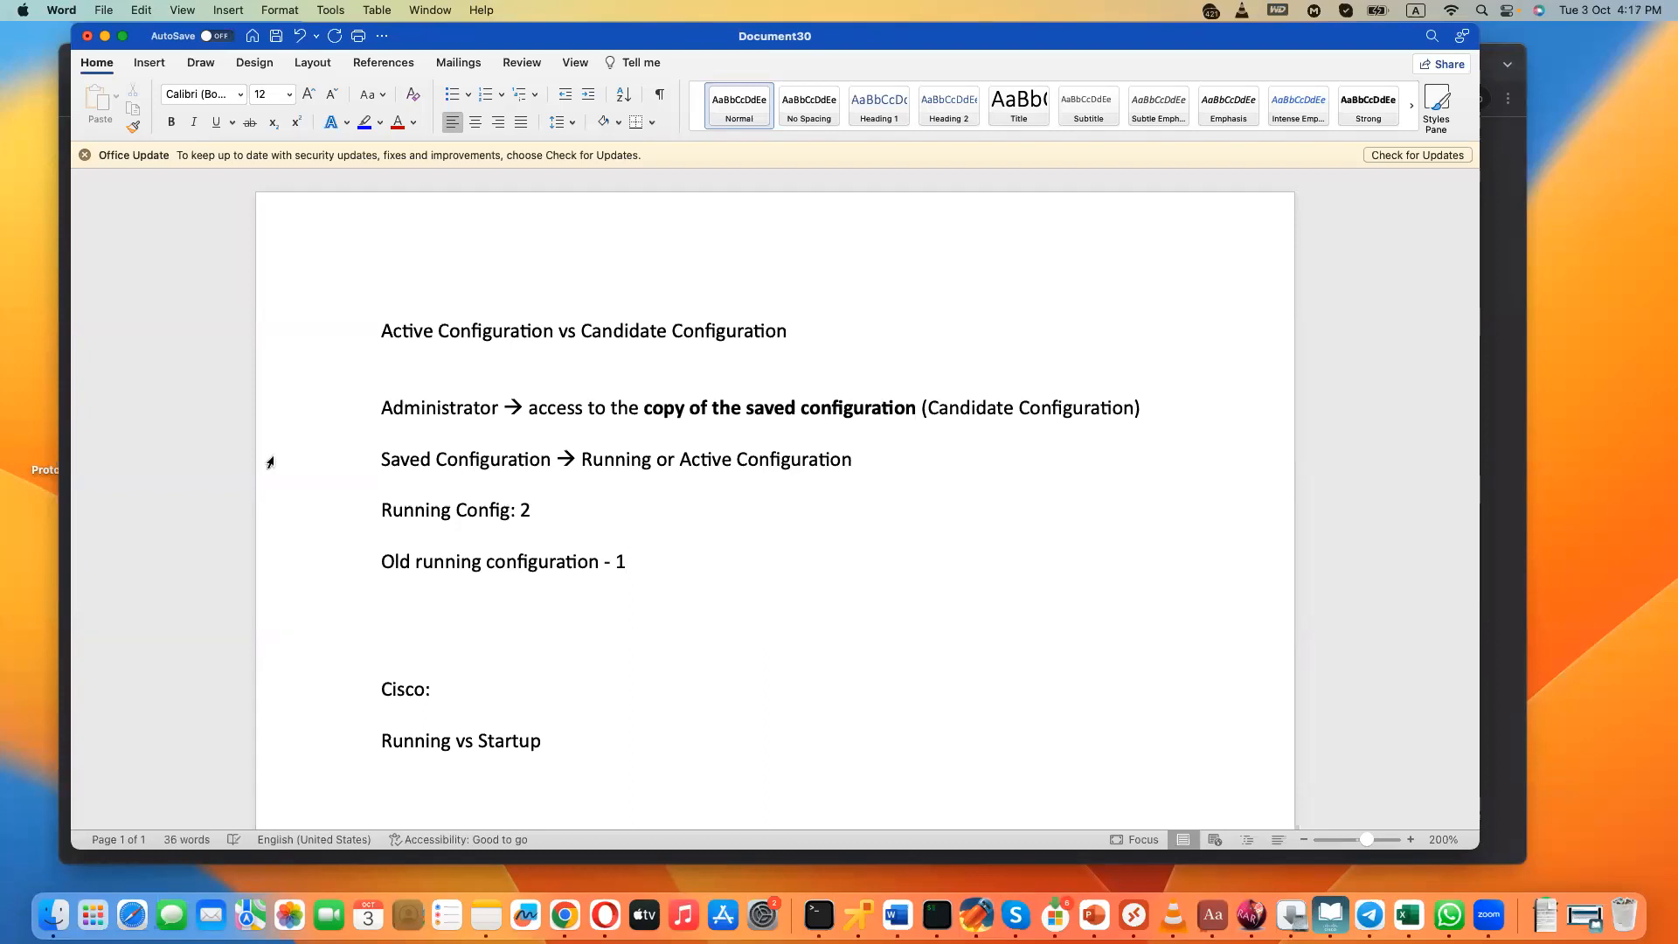
# - Change the Running Config number to 3 and the old running configuration entry to "– 2 and 1"
pyautogui.moveTo(519, 510); pyautogui.dragTo(536, 508)
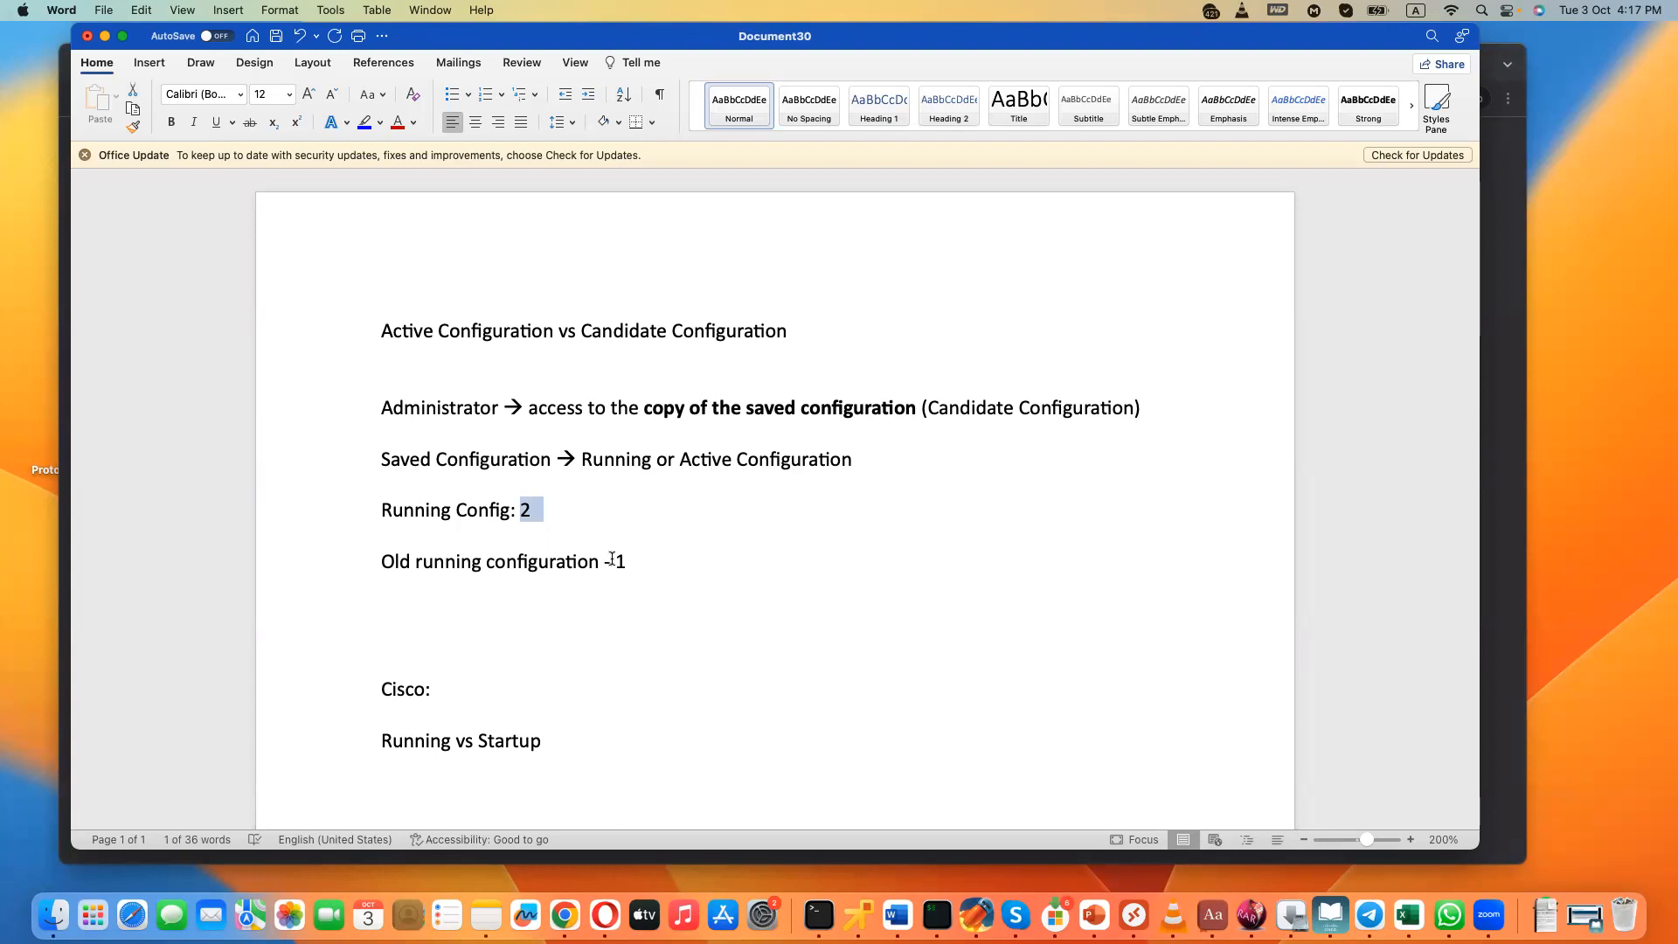
pyautogui.moveTo(614, 560); pyautogui.dragTo(623, 563)
pyautogui.click(528, 508)
pyautogui.press('BackSpace')
pyautogui.write('3')
pyautogui.click(635, 561)
pyautogui.write('3')
pyautogui.press('BackSpace')
pyautogui.press('BackSpace')
pyautogui.write('3')
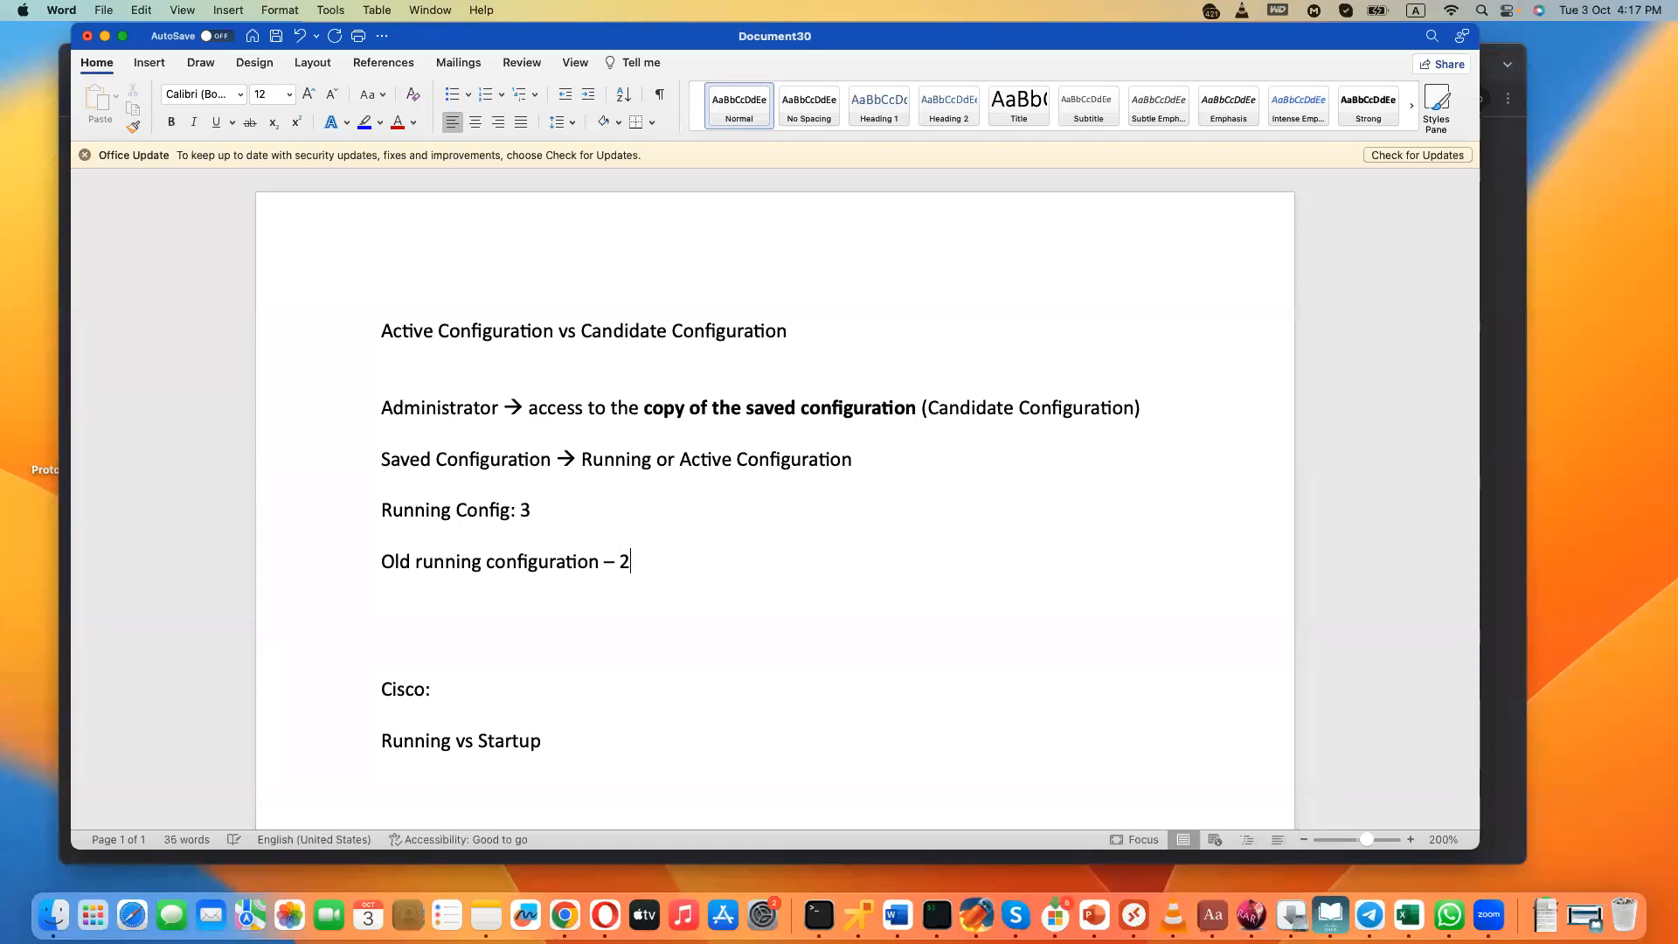
pyautogui.write(' and 1')
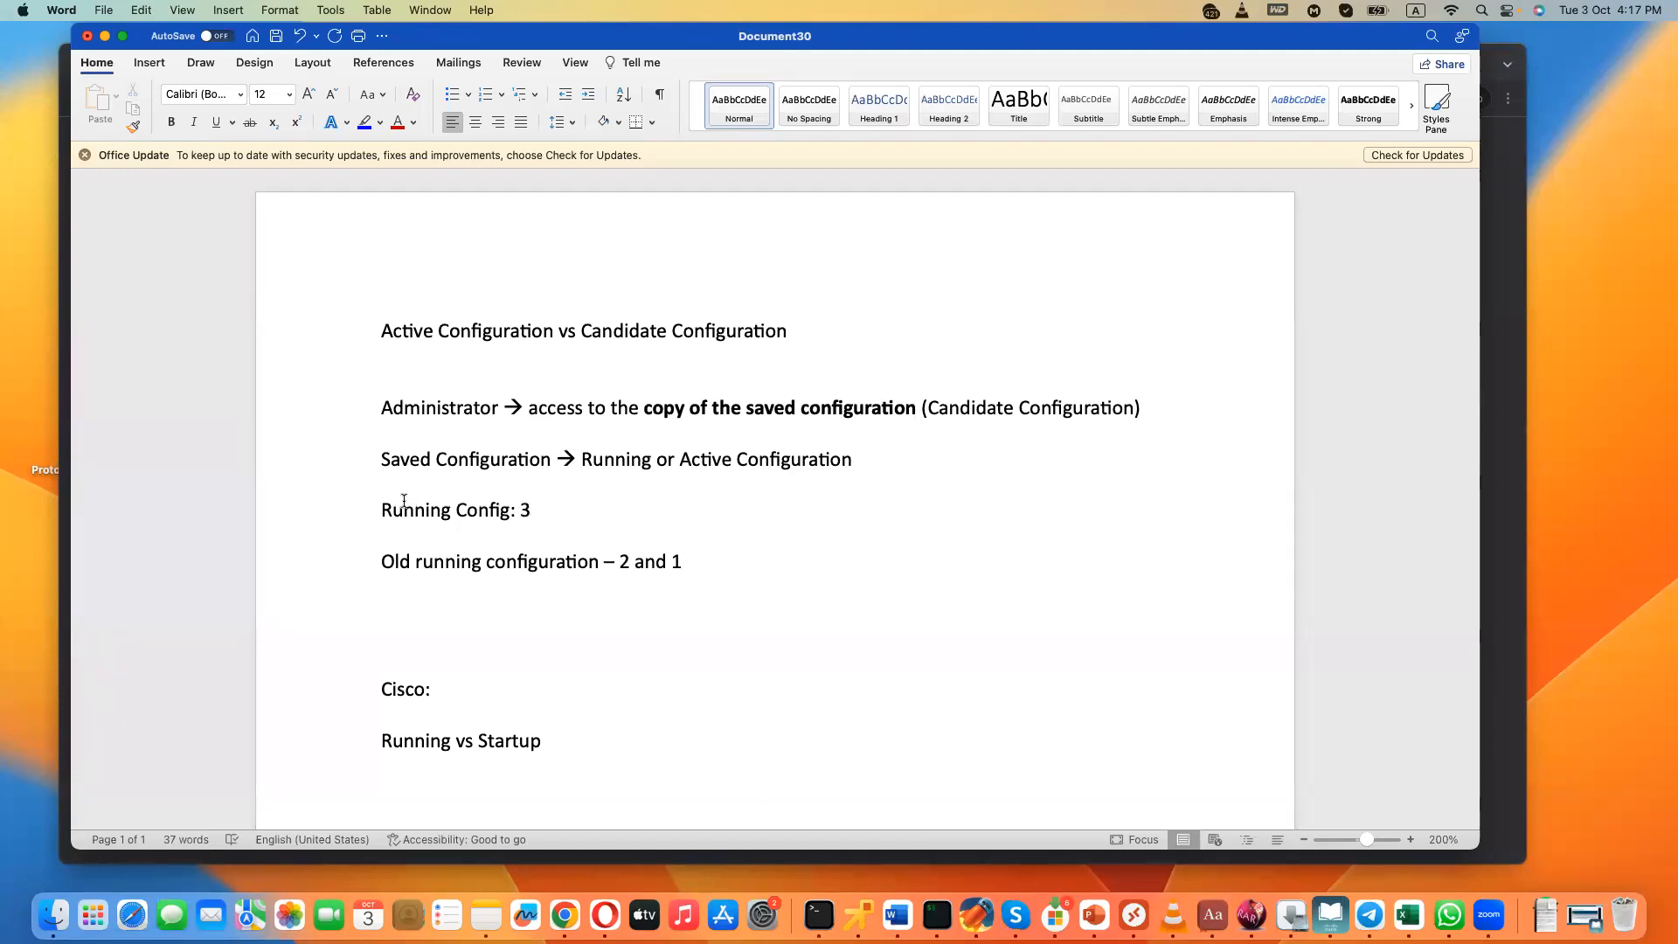
# - Insert "(Active)" after "Running Config", before the colon
pyautogui.click(513, 509)
pyautogui.write('(Acit')
pyautogui.press('BackSpace')
pyautogui.press('BackSpace')
pyautogui.write('tive)')
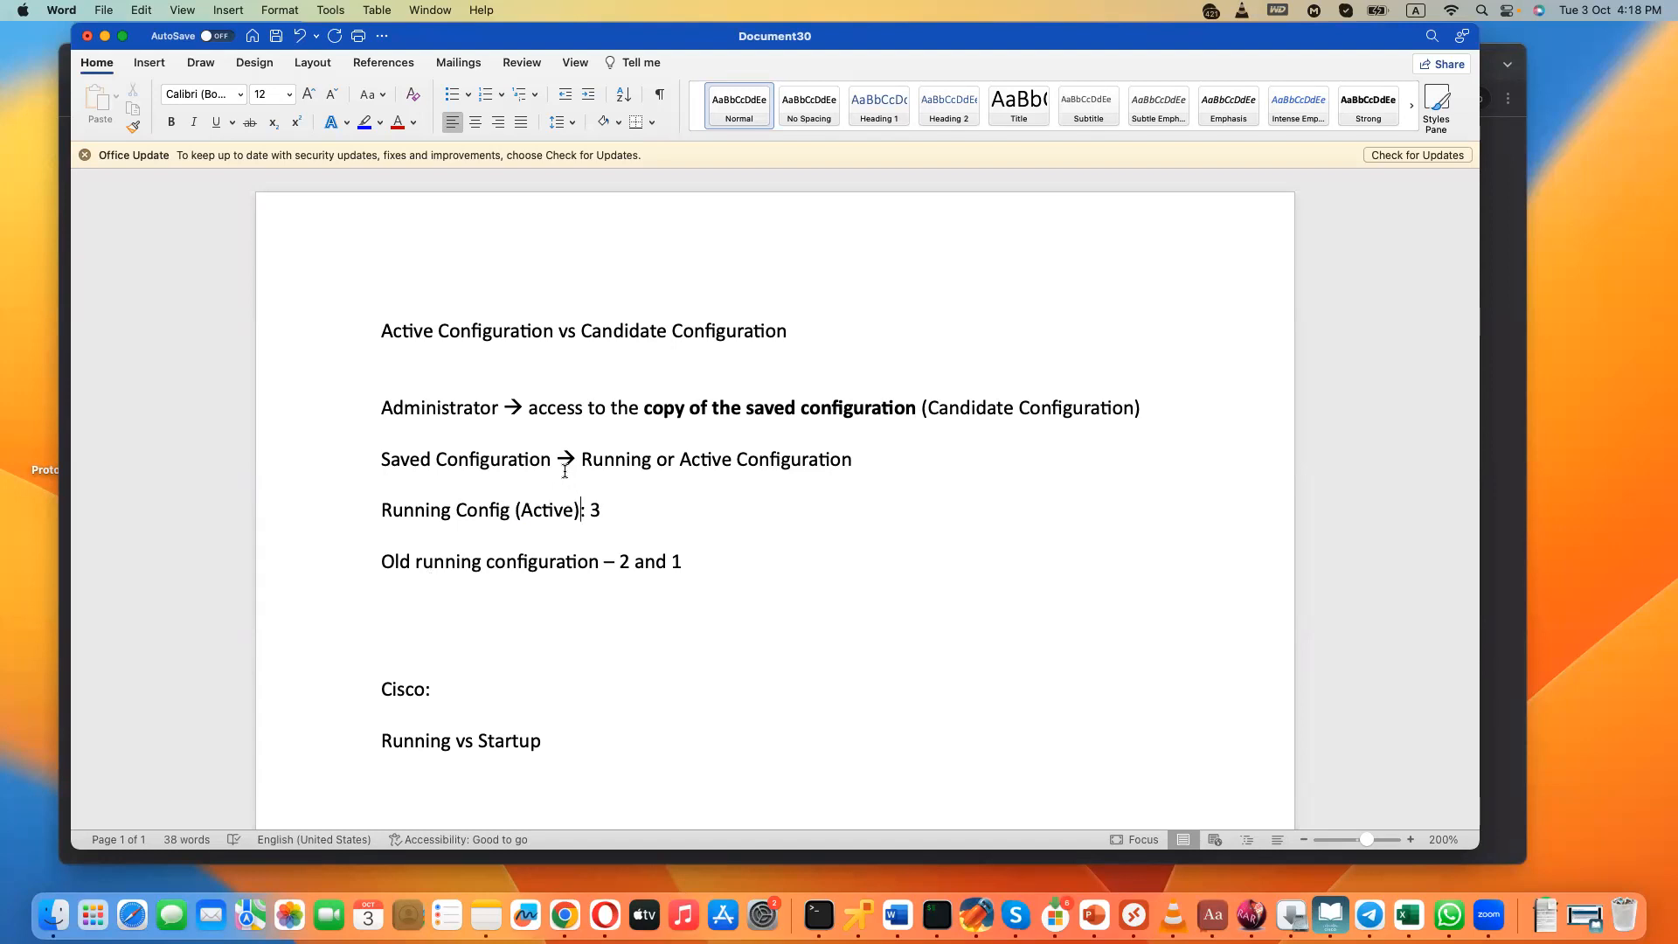
# - Replace the number in the "Running Config (Active)" line with 4
pyautogui.moveTo(382, 407); pyautogui.dragTo(494, 407)
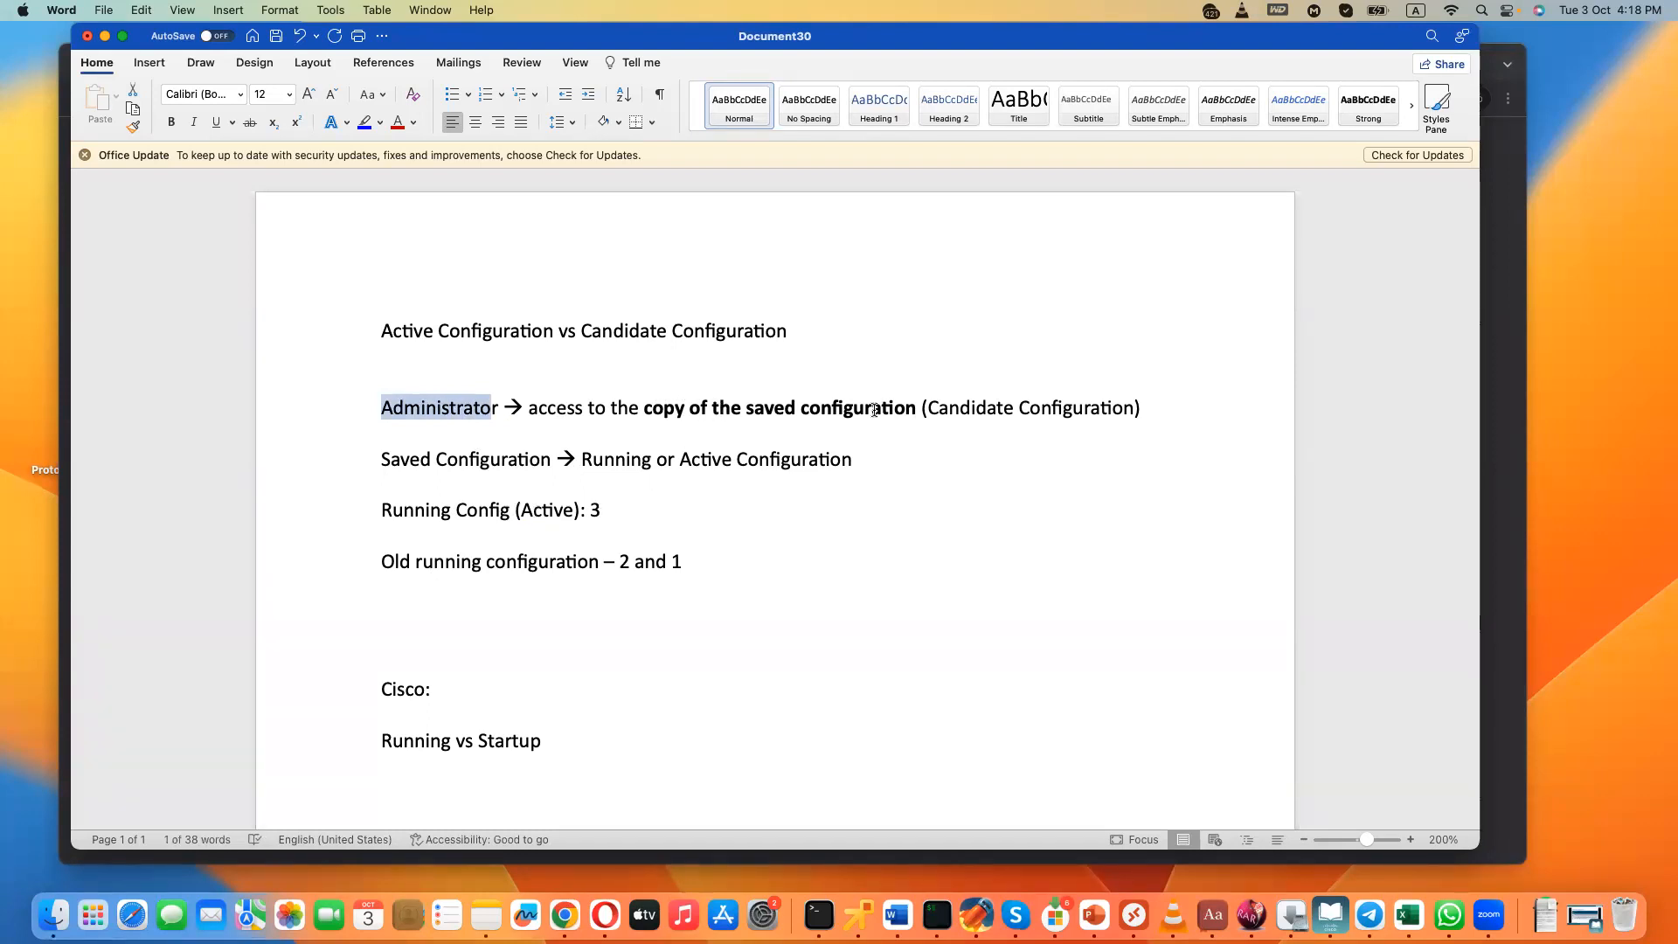
pyautogui.moveTo(581, 459); pyautogui.dragTo(856, 459)
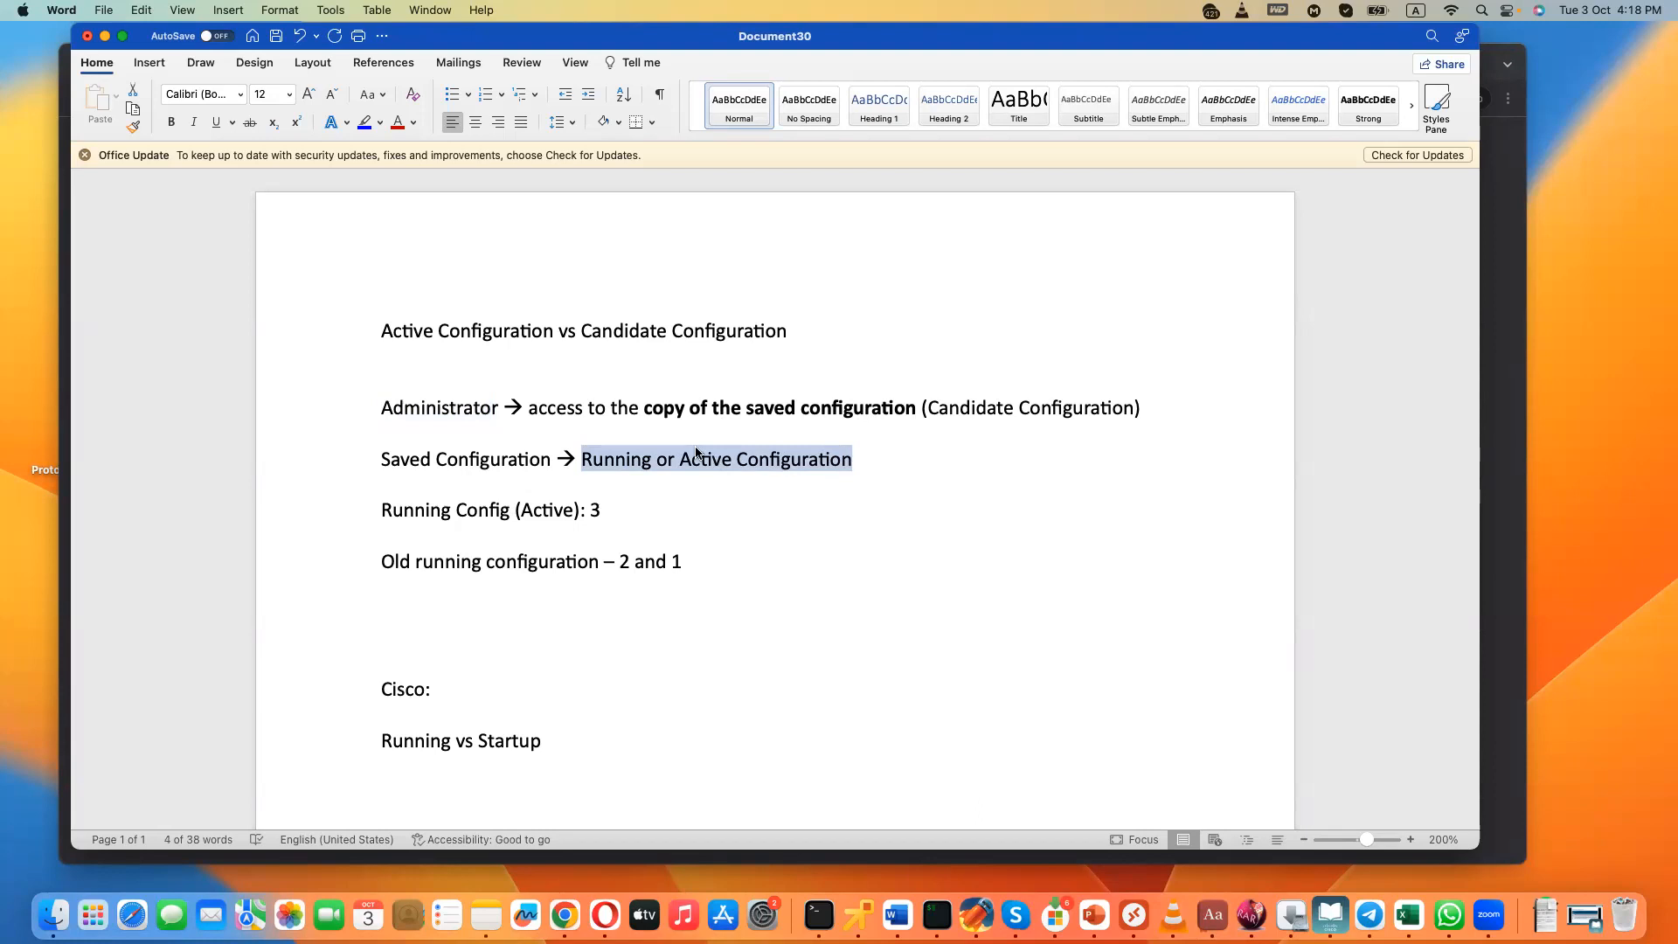
pyautogui.moveTo(591, 510); pyautogui.dragTo(611, 512)
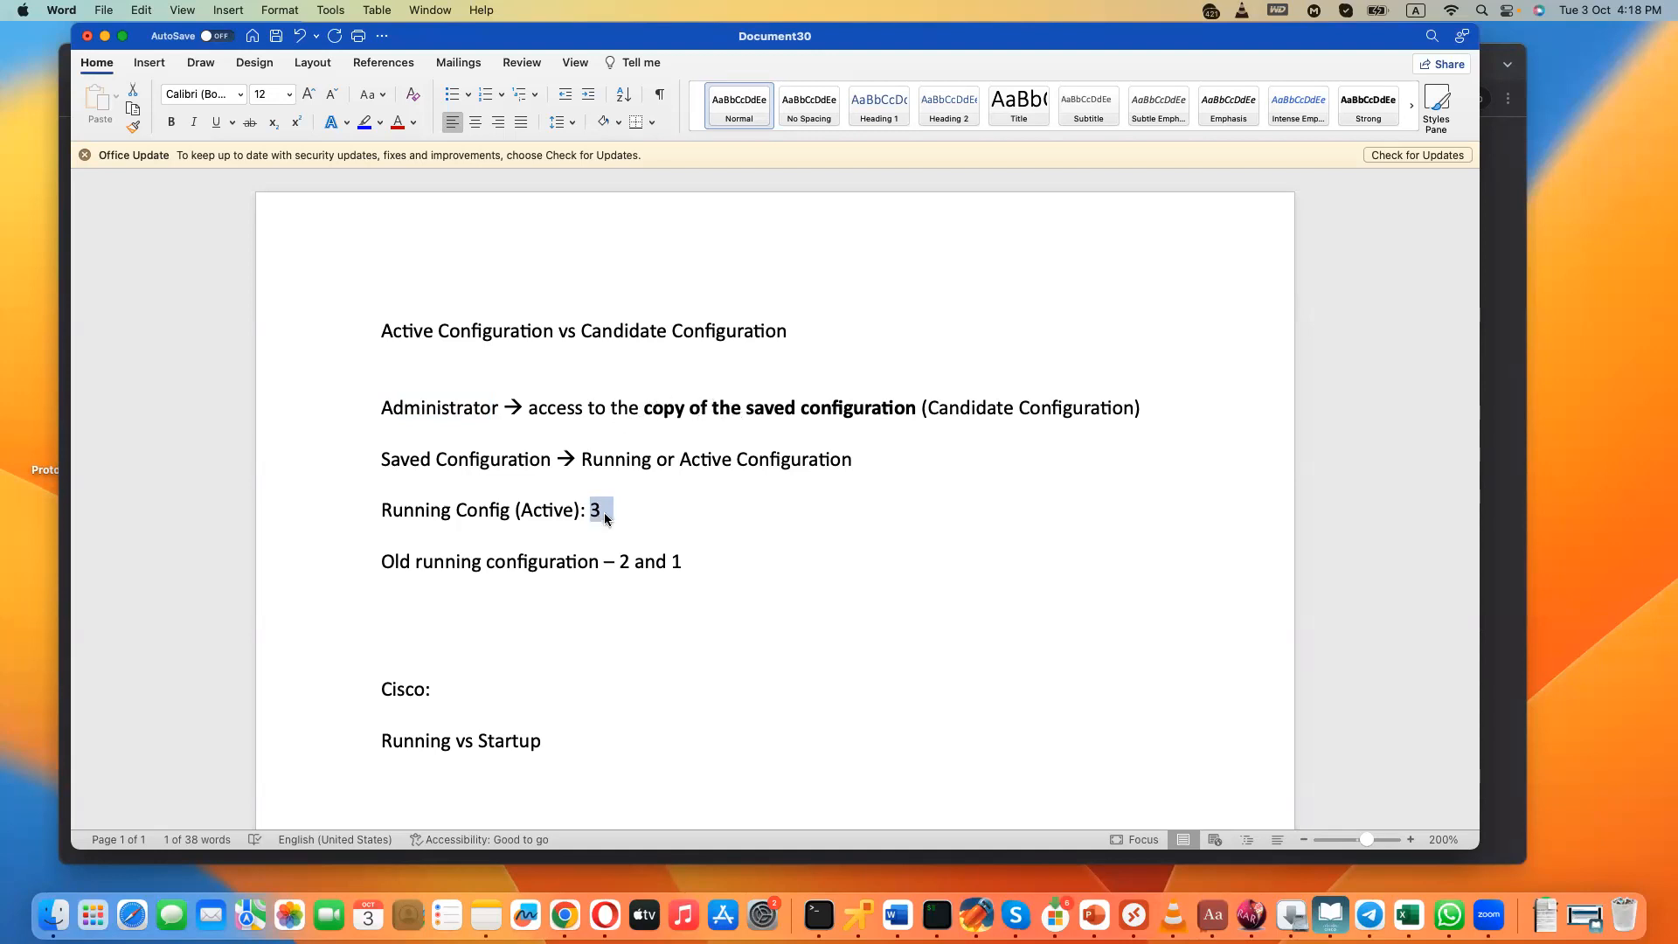
pyautogui.press('BackSpace')
pyautogui.write('4')
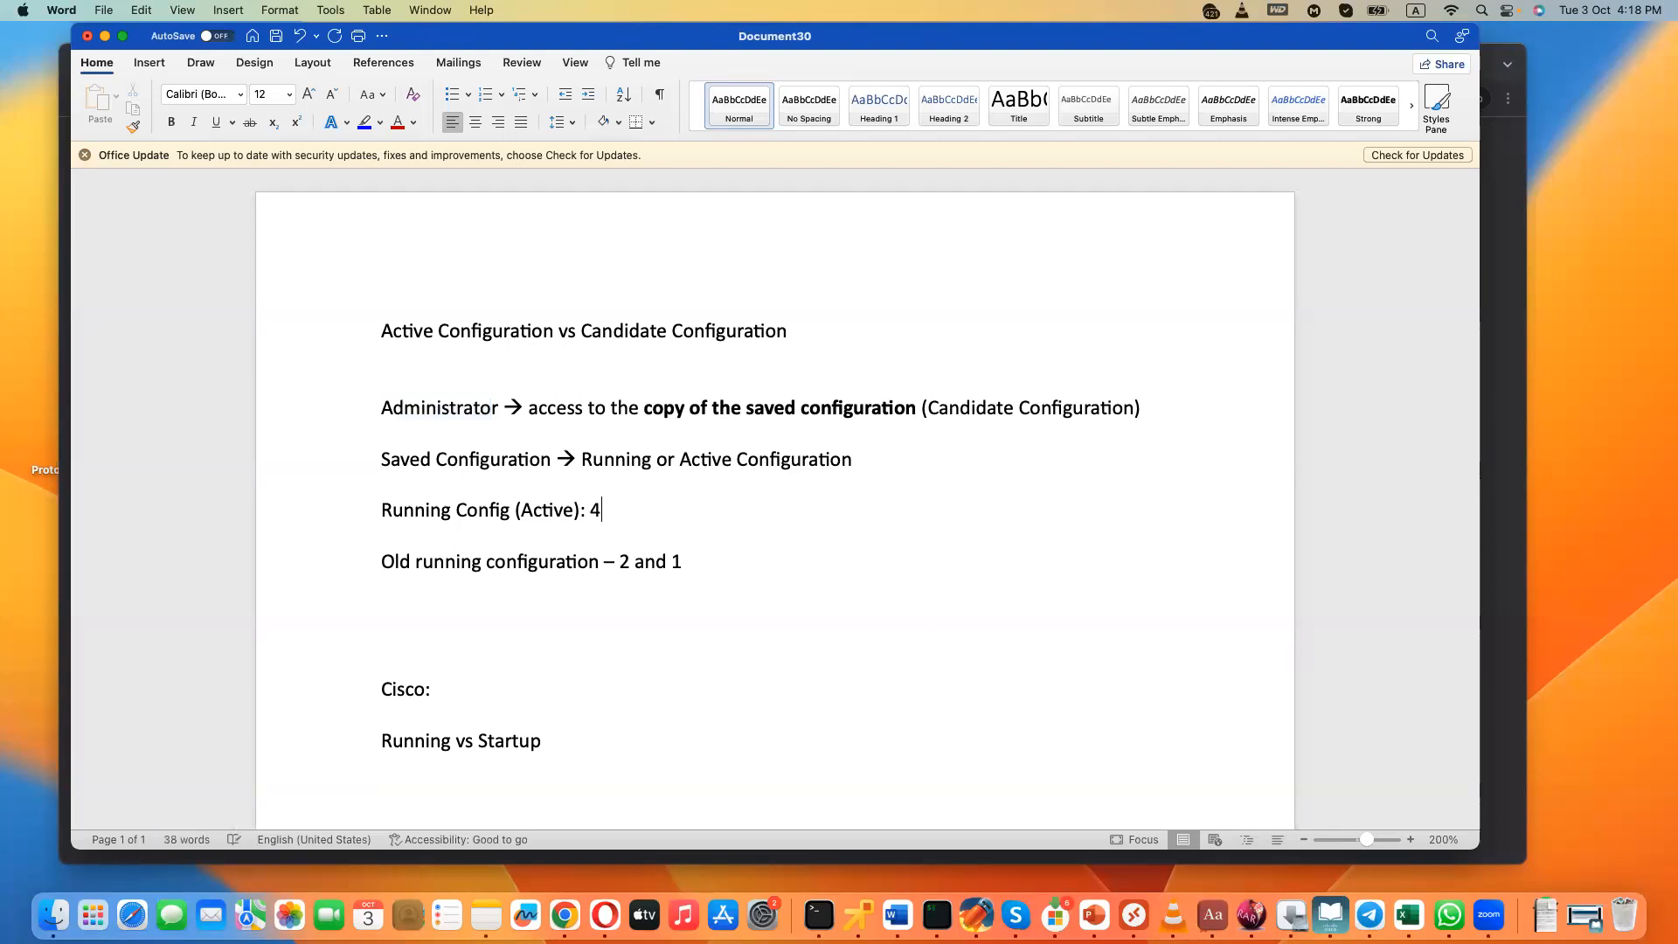
pyautogui.write('3,')
# - Insert "3," before the 2 in the old running configuration line
pyautogui.moveTo(629, 559); pyautogui.dragTo(617, 559)
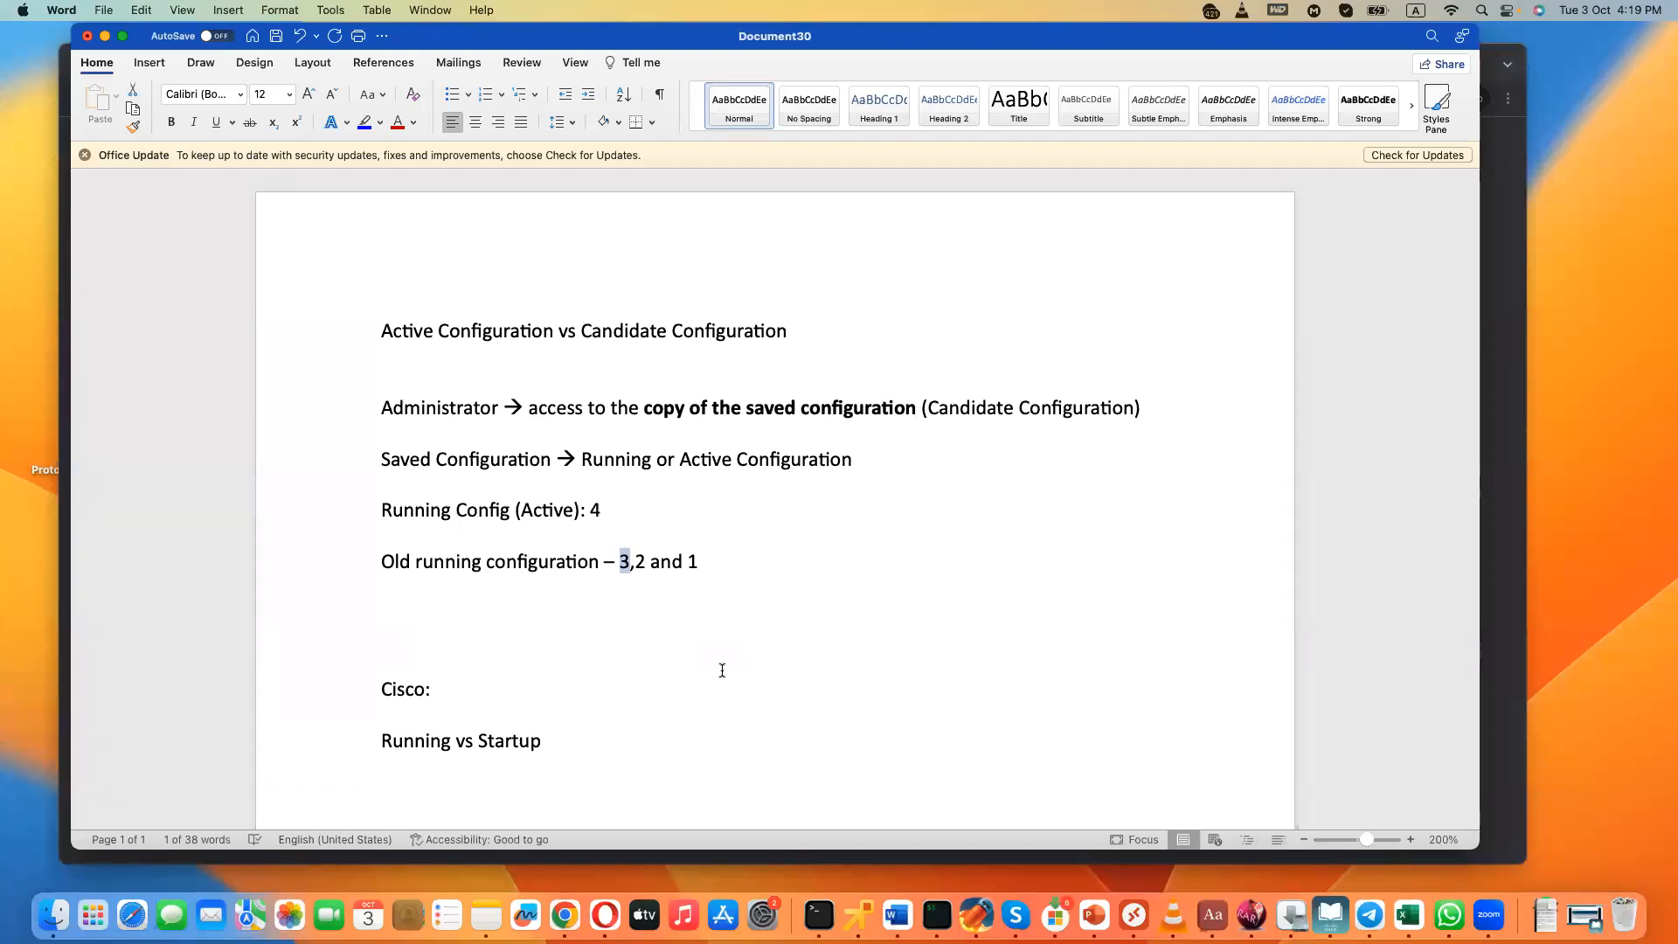
pyautogui.click(723, 556)
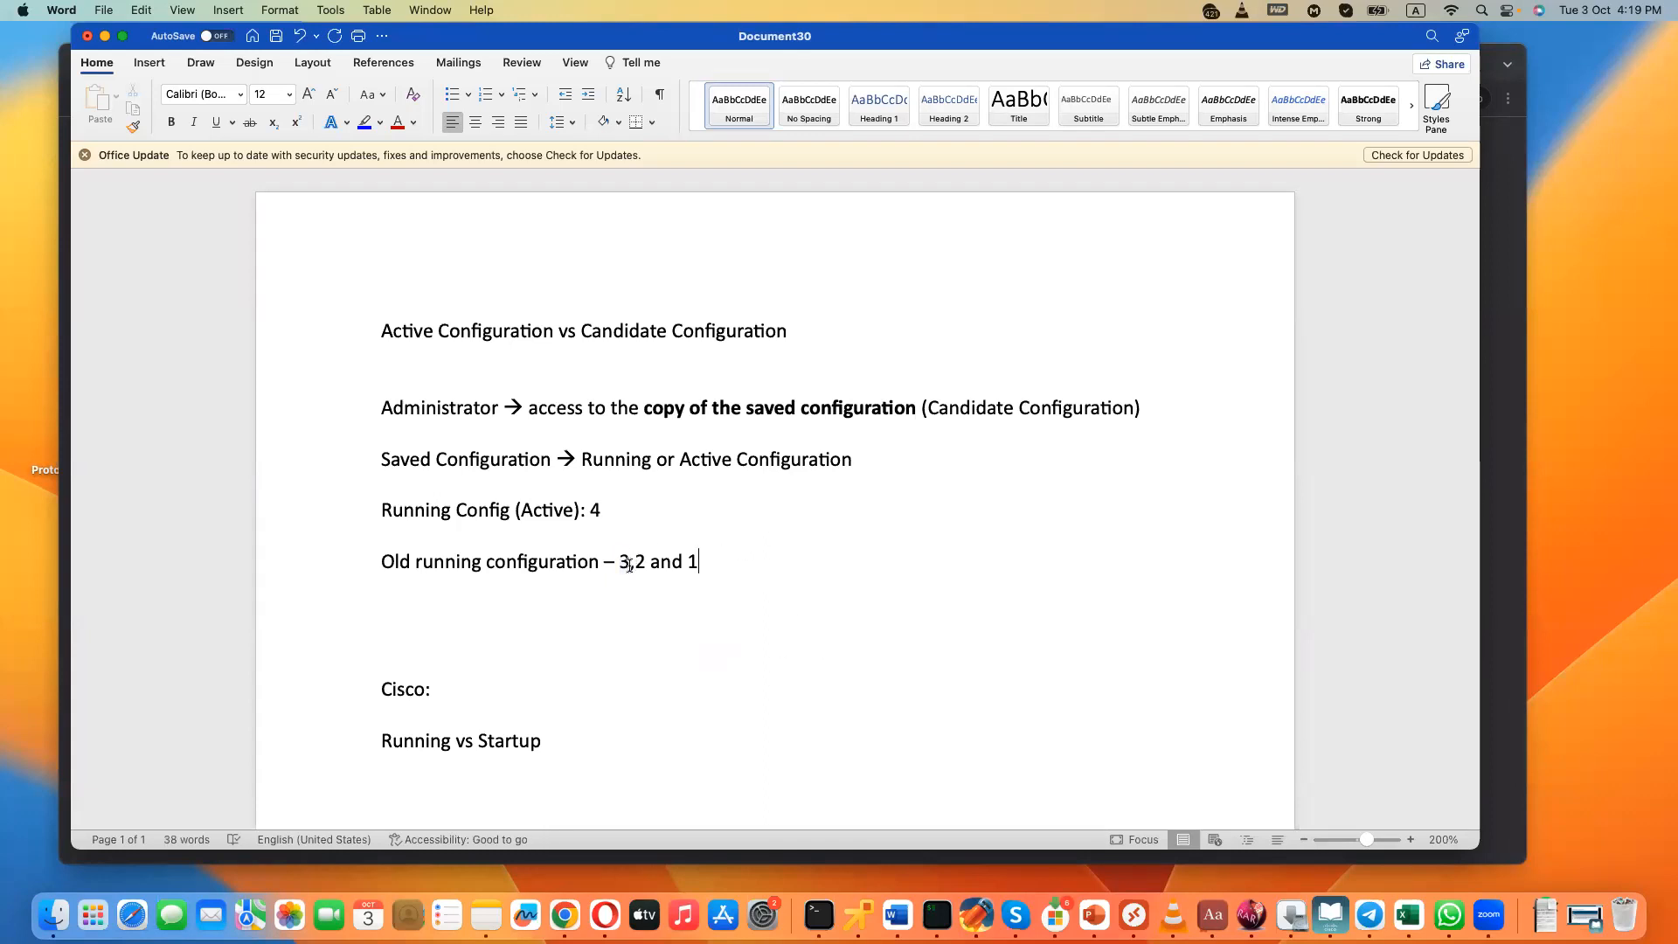
pyautogui.moveTo(620, 562); pyautogui.dragTo(709, 566)
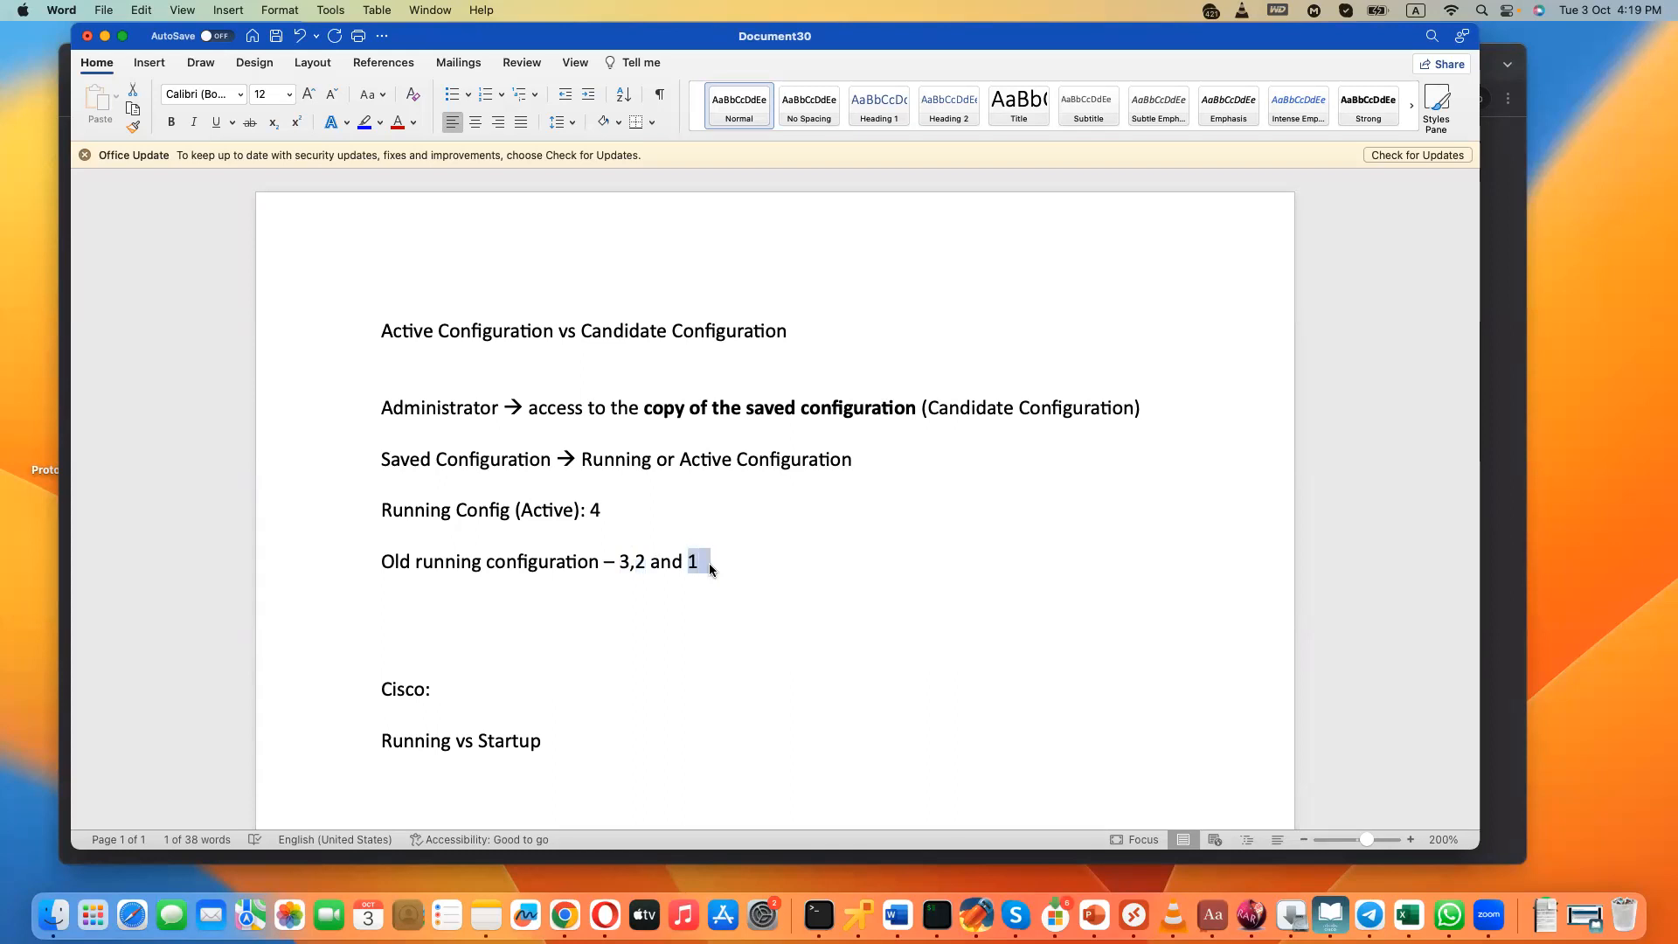
# - Add the line "Saving the configuration" below the old running configuration line
pyautogui.click(731, 565)
pyautogui.press('Return')
pyautogui.press('Return')
pyautogui.press('Return')
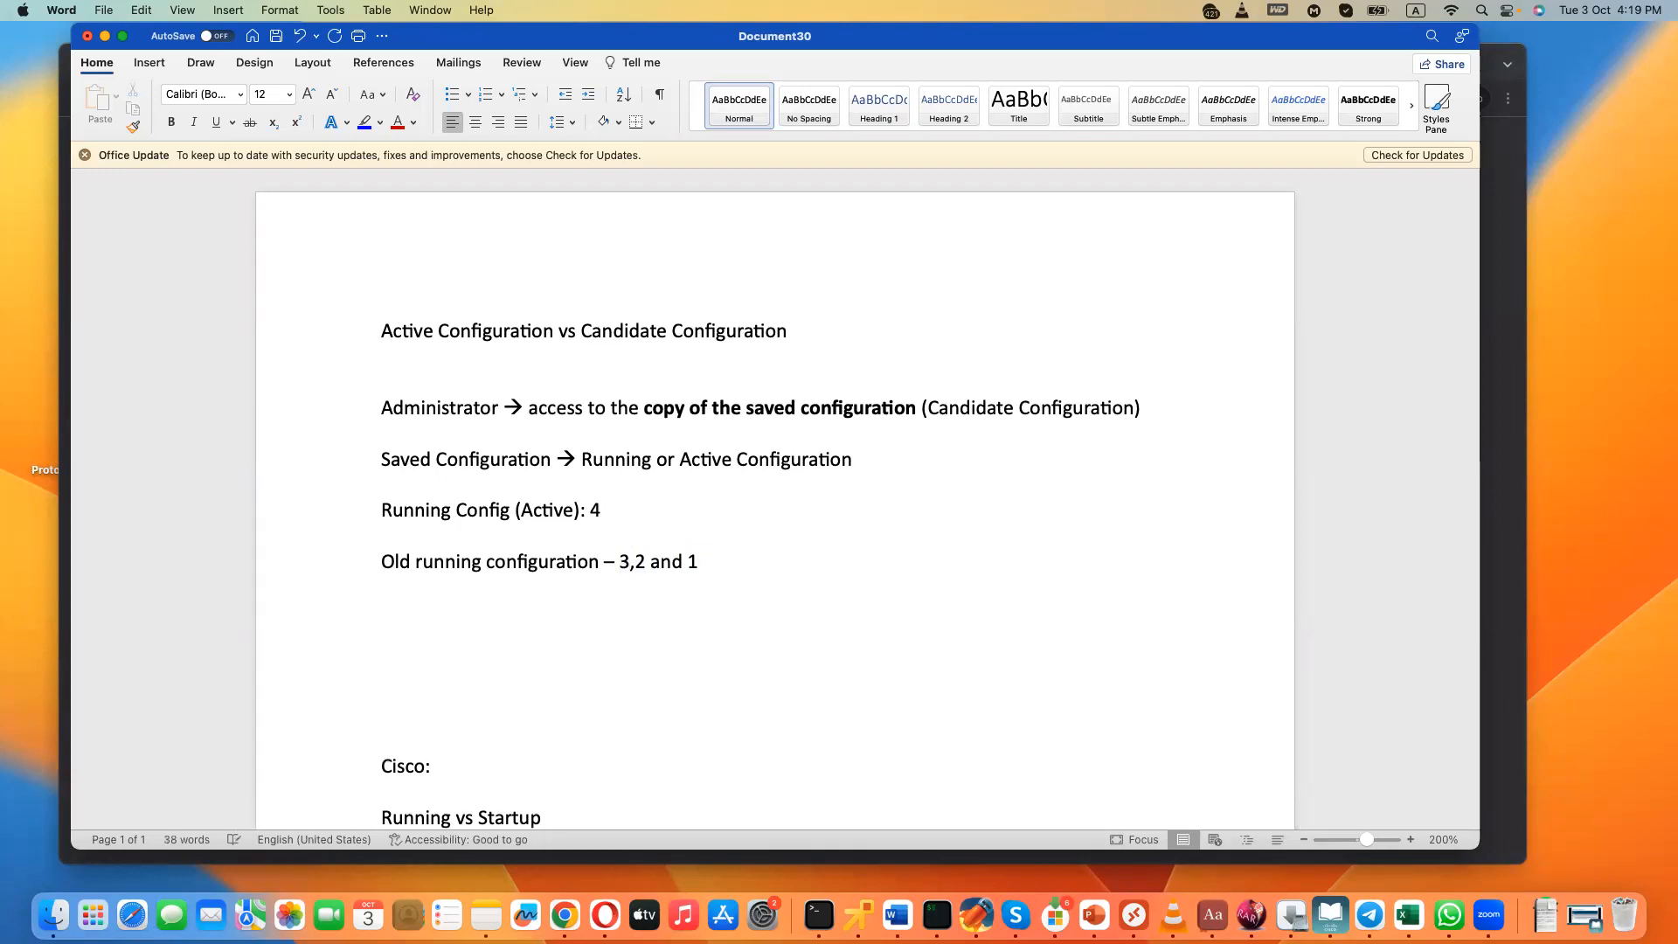
pyautogui.write('Saving the configuration')
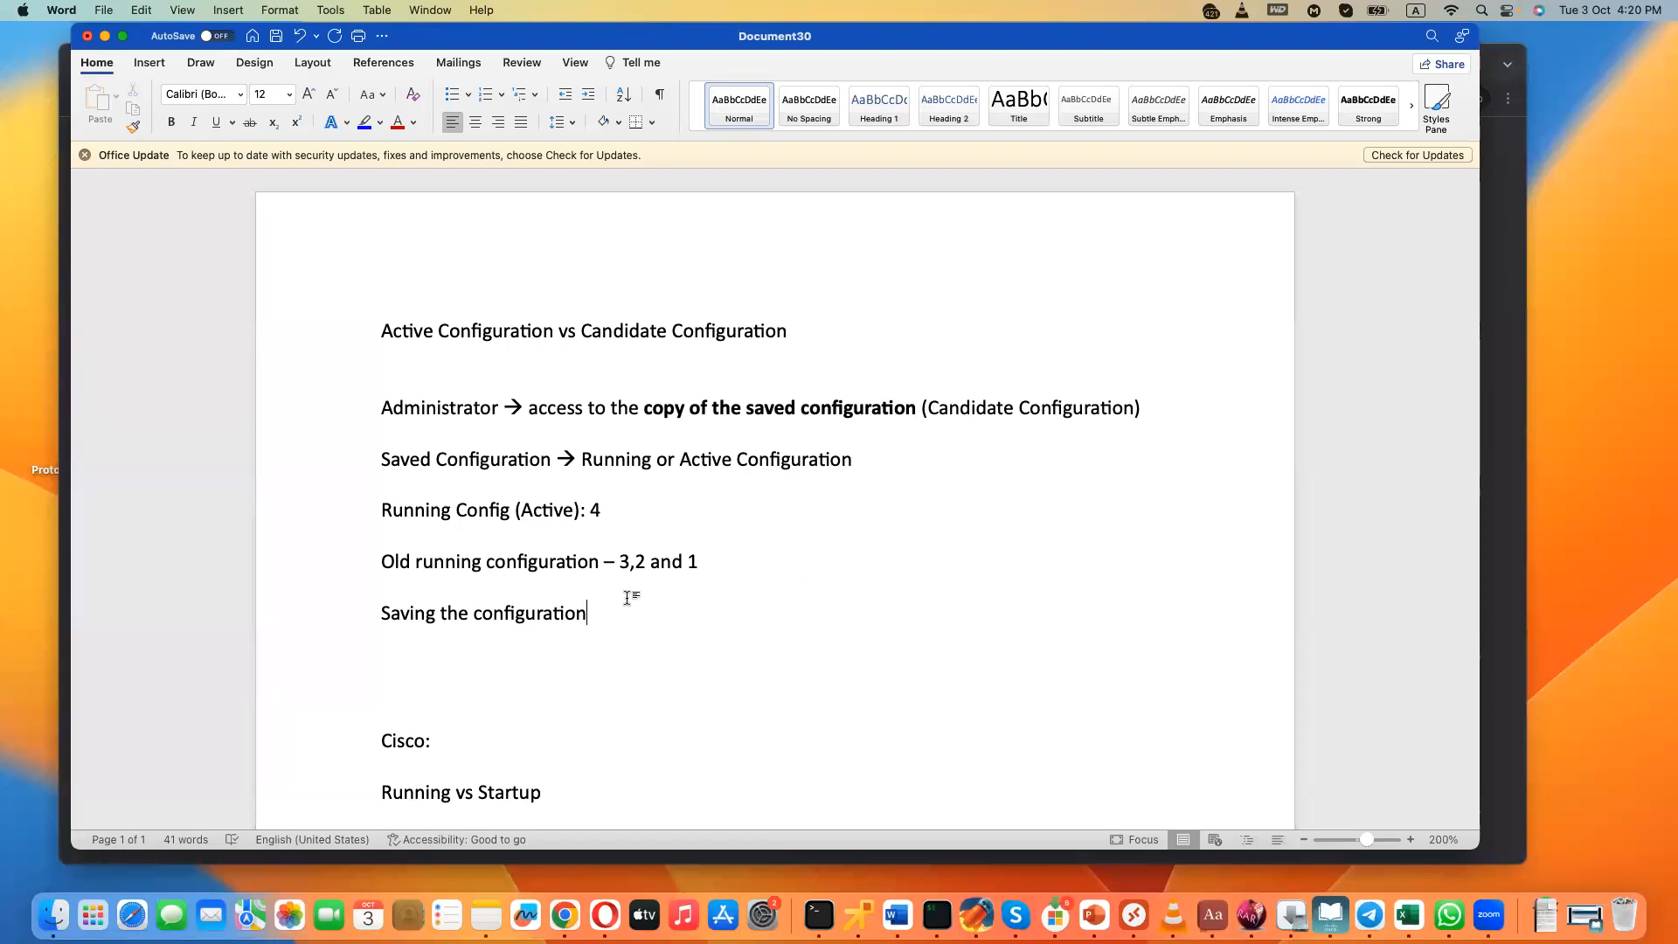
pyautogui.click(62, 317)
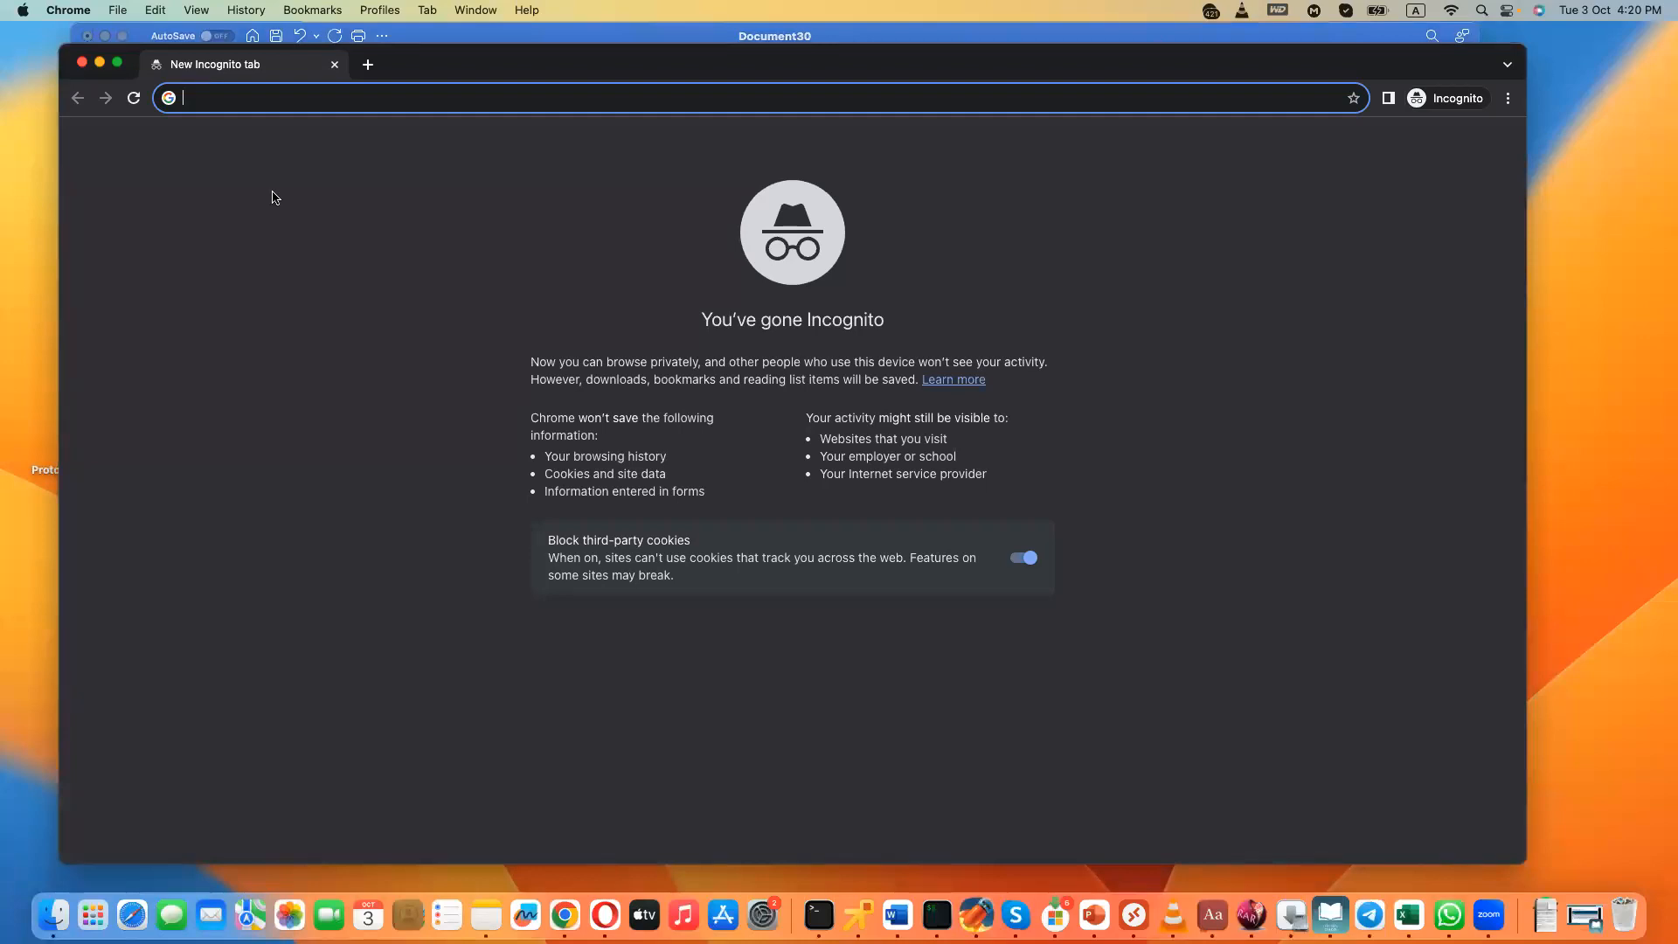
pyautogui.write('ht')
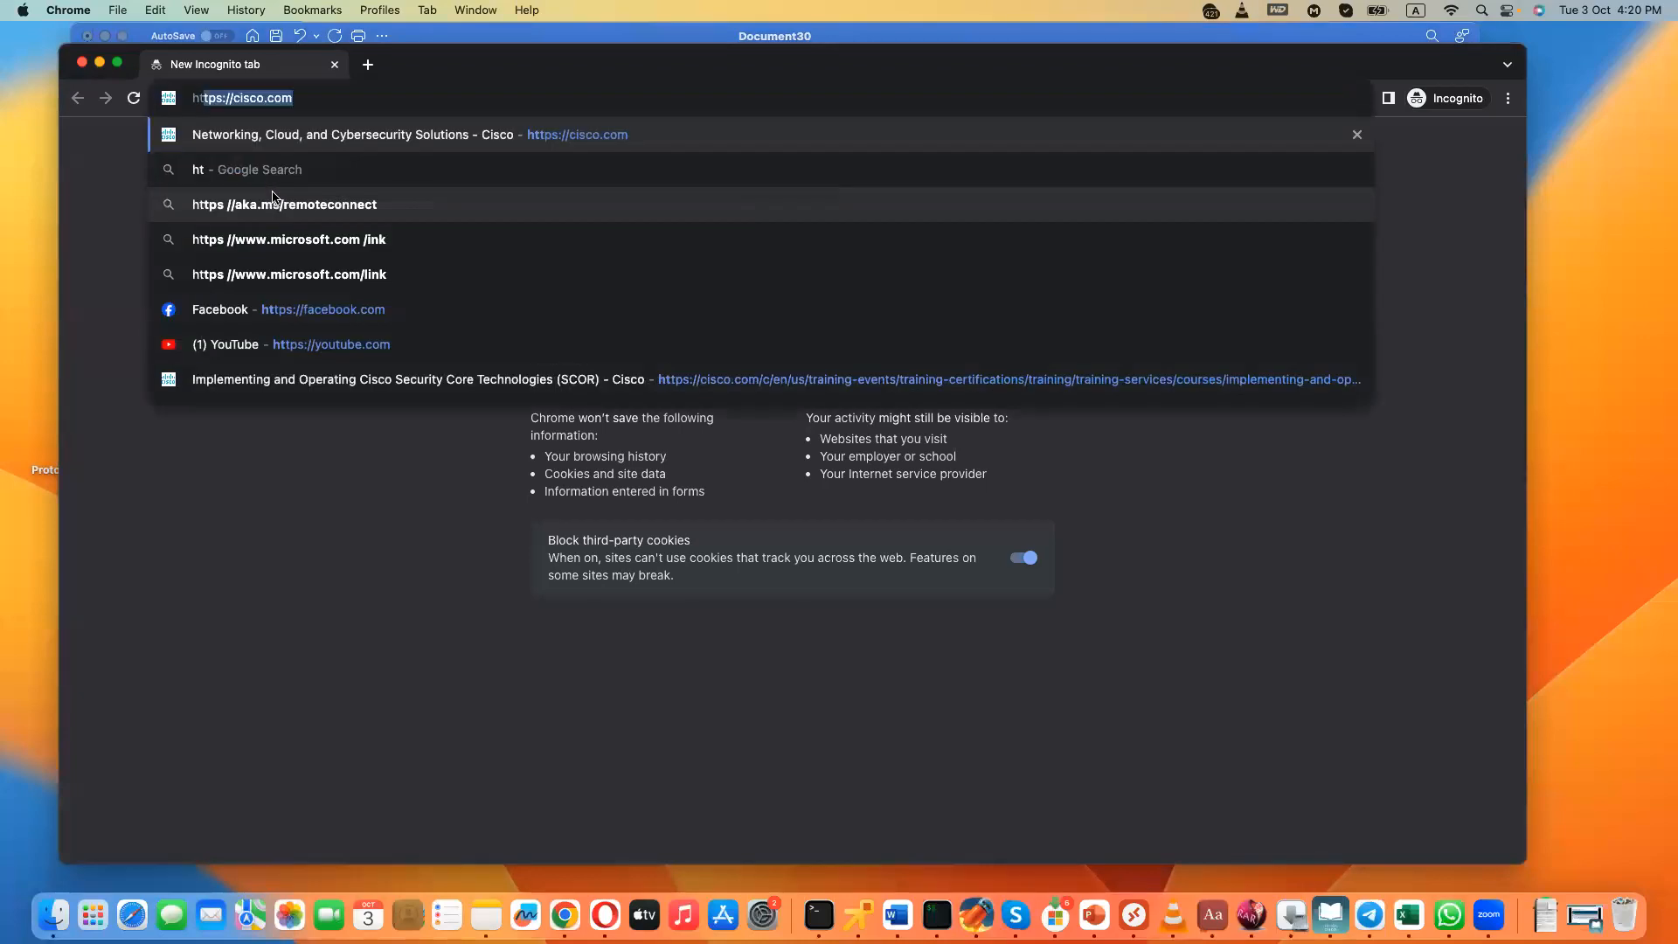
pyautogui.write('tps://199')
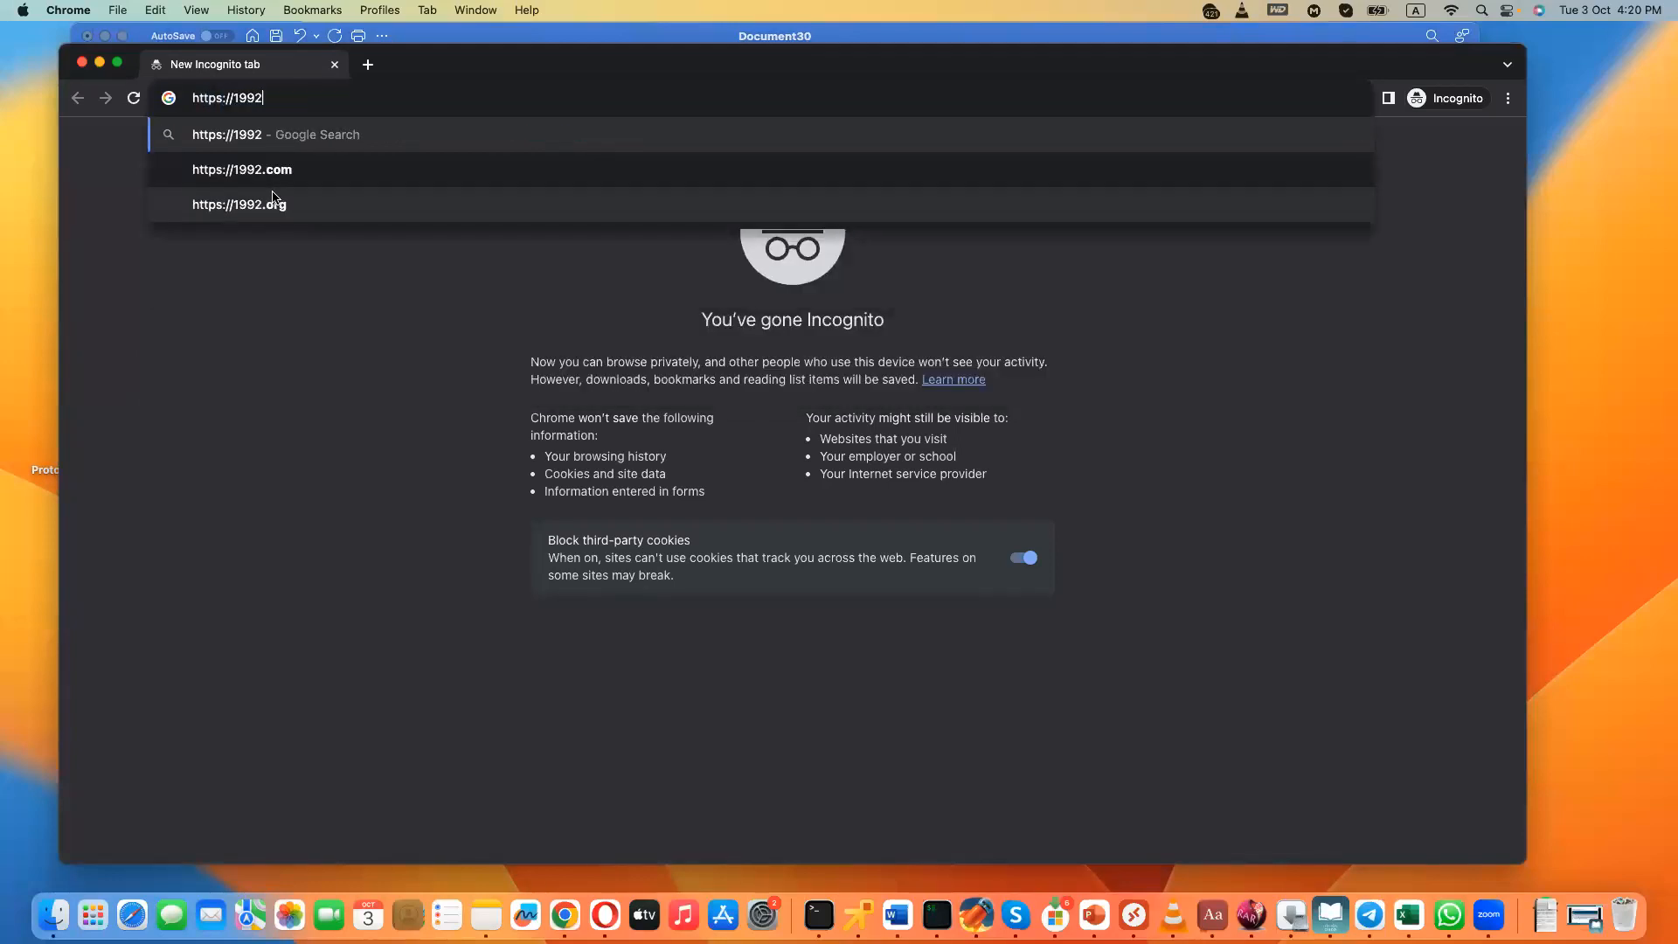
pyautogui.press('BackSpace')
pyautogui.write('2.168.1.1')
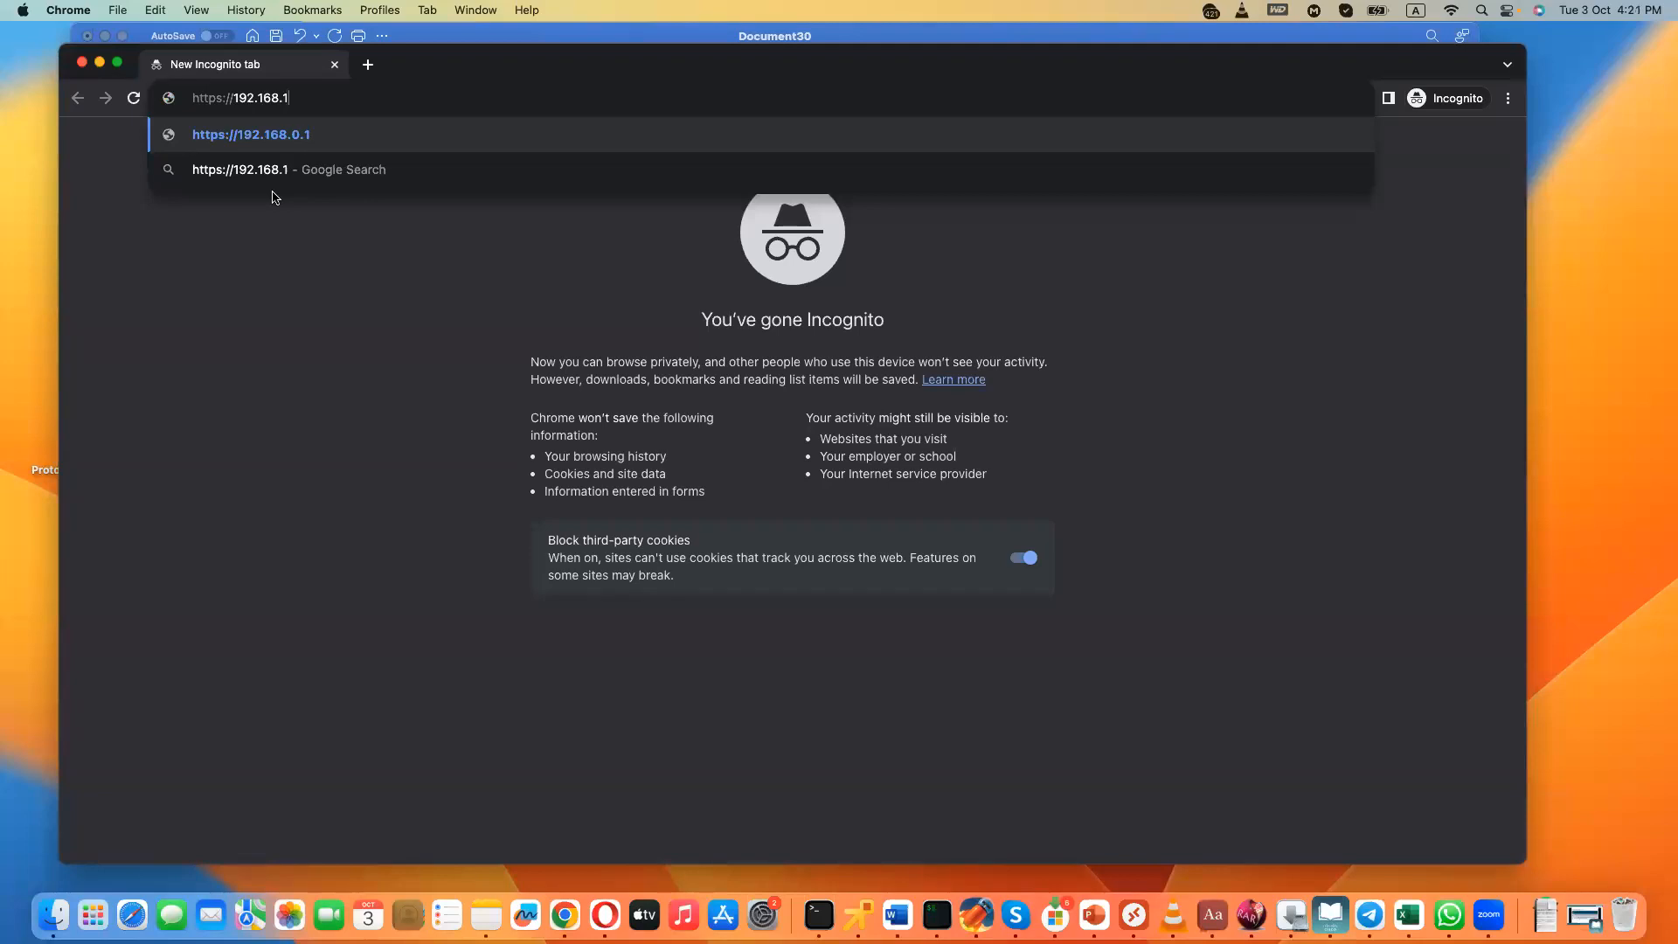
pyautogui.press('Return')
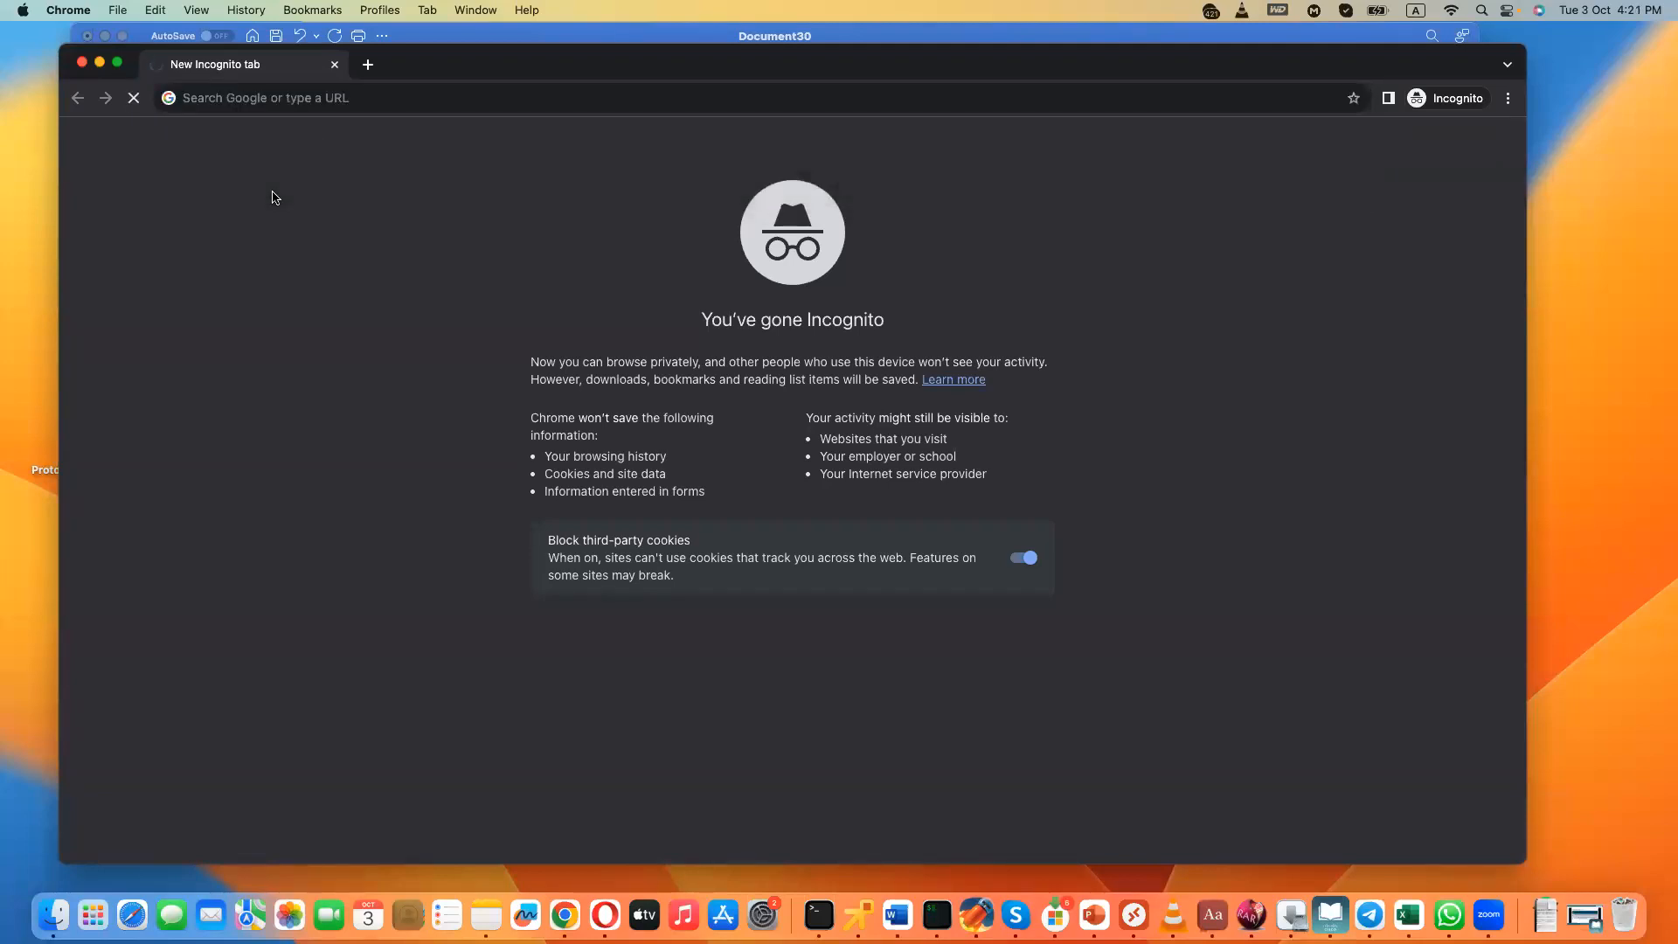
pyautogui.click(562, 491)
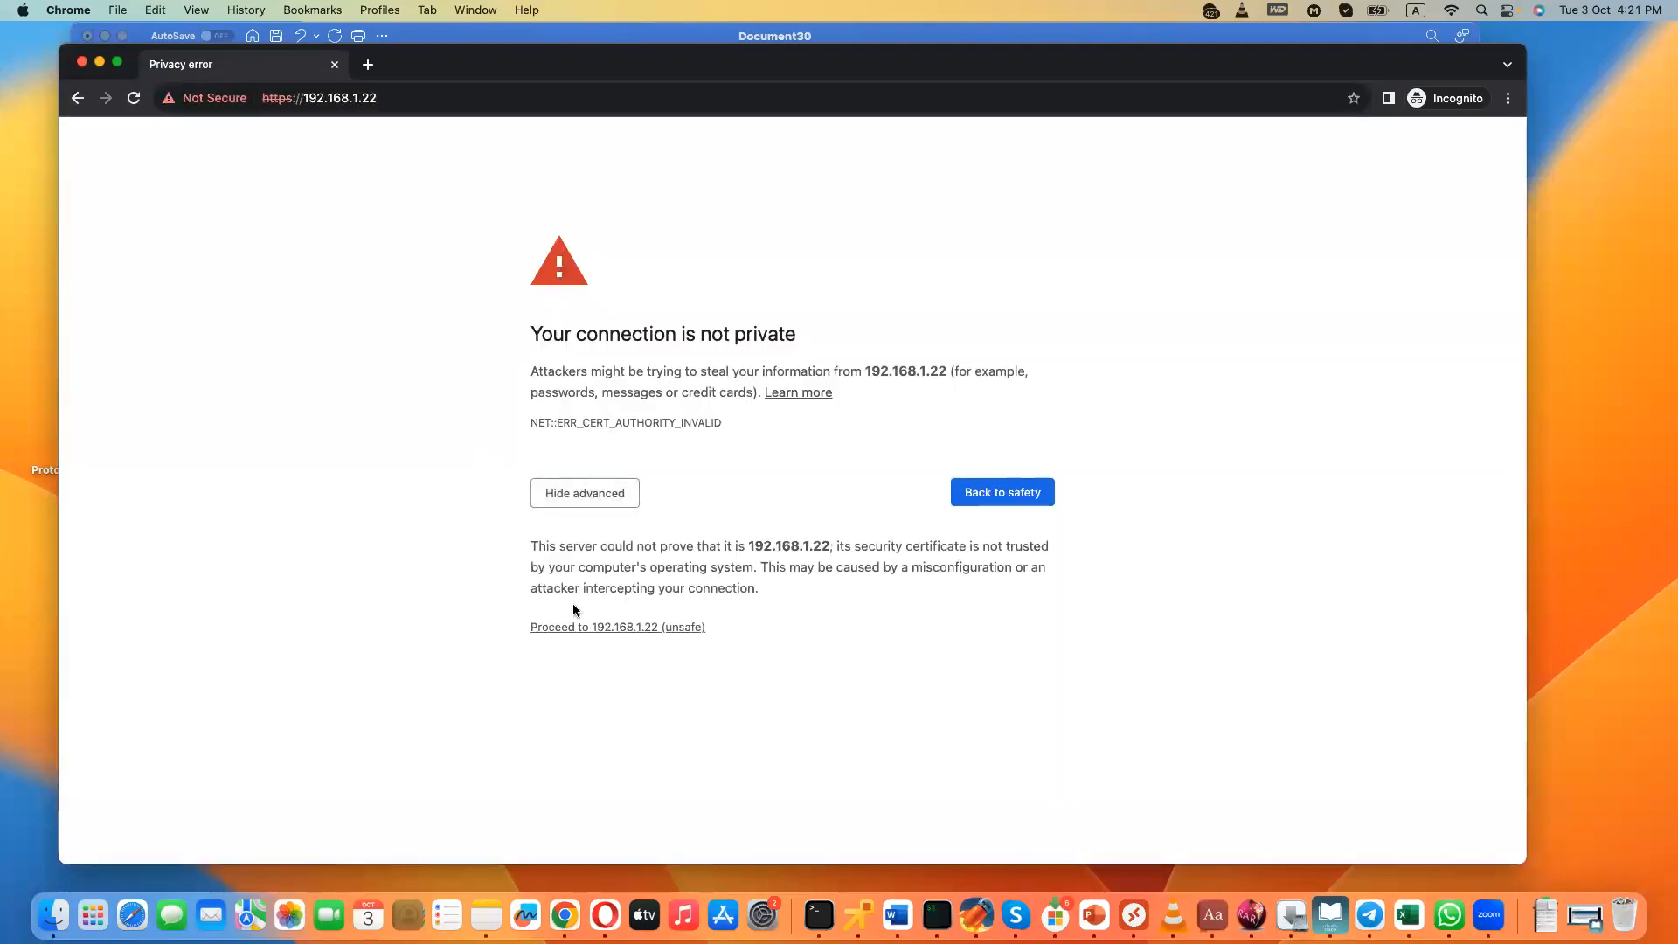
pyautogui.click(579, 627)
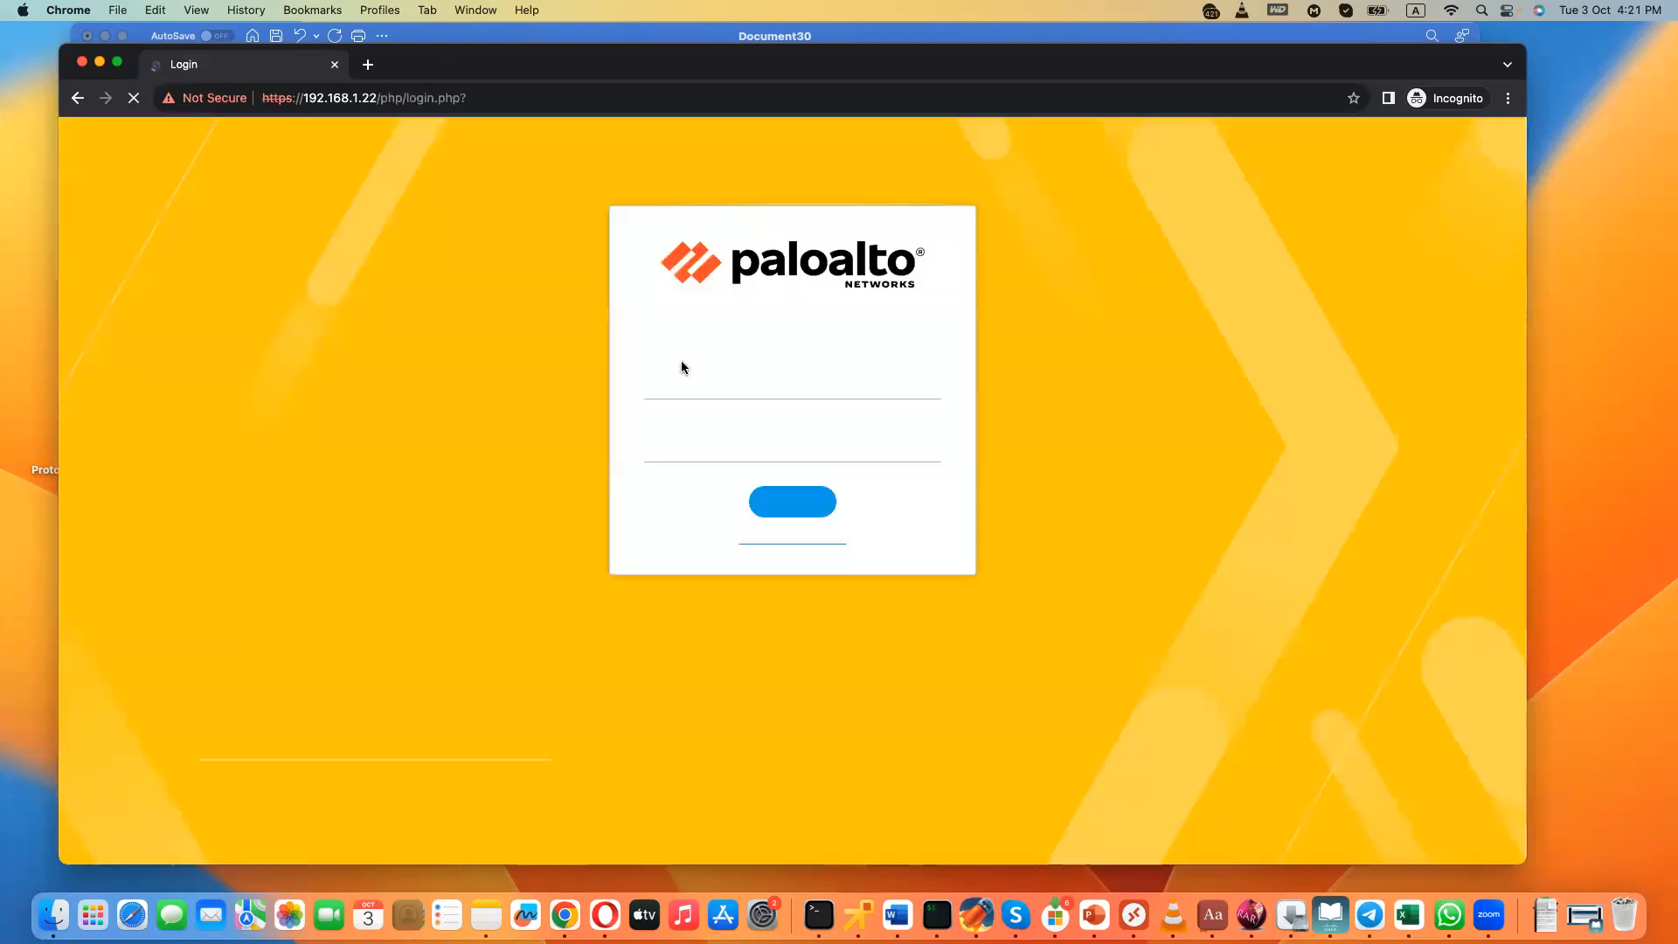
# - Log in to the firewall as admin with the account password, and dismiss the welcome and telemetry notices
pyautogui.write('admin')
pyautogui.press('Tab')
pyautogui.write('••••••••')
pyautogui.click(776, 505)
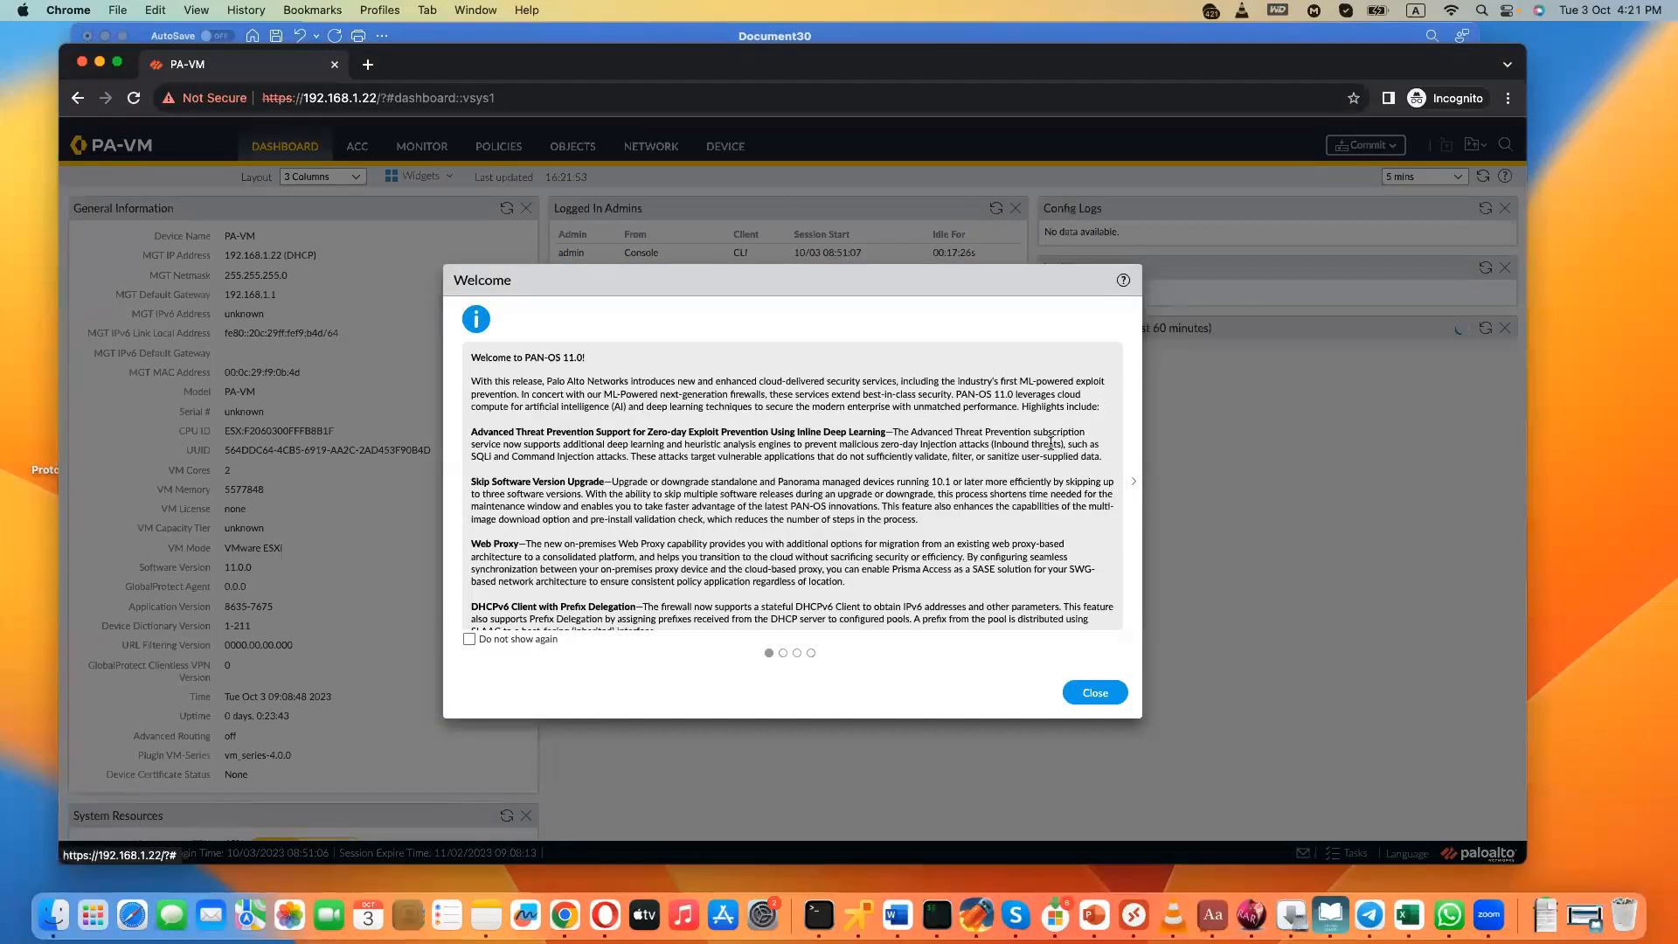
pyautogui.click(1096, 692)
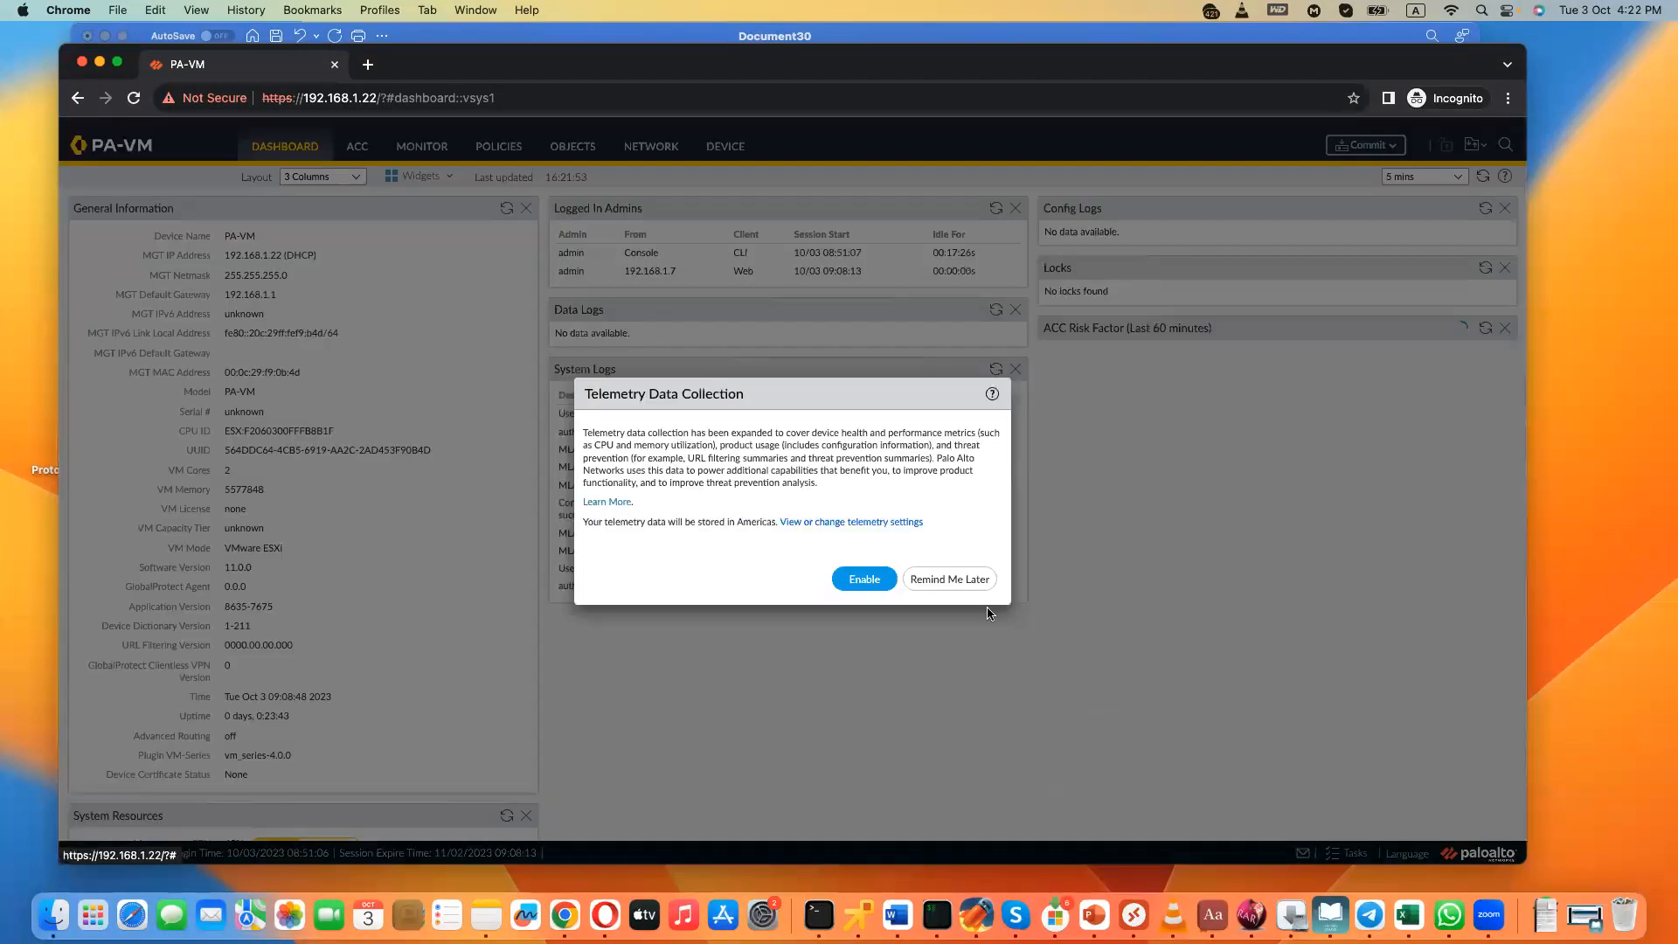
pyautogui.click(953, 579)
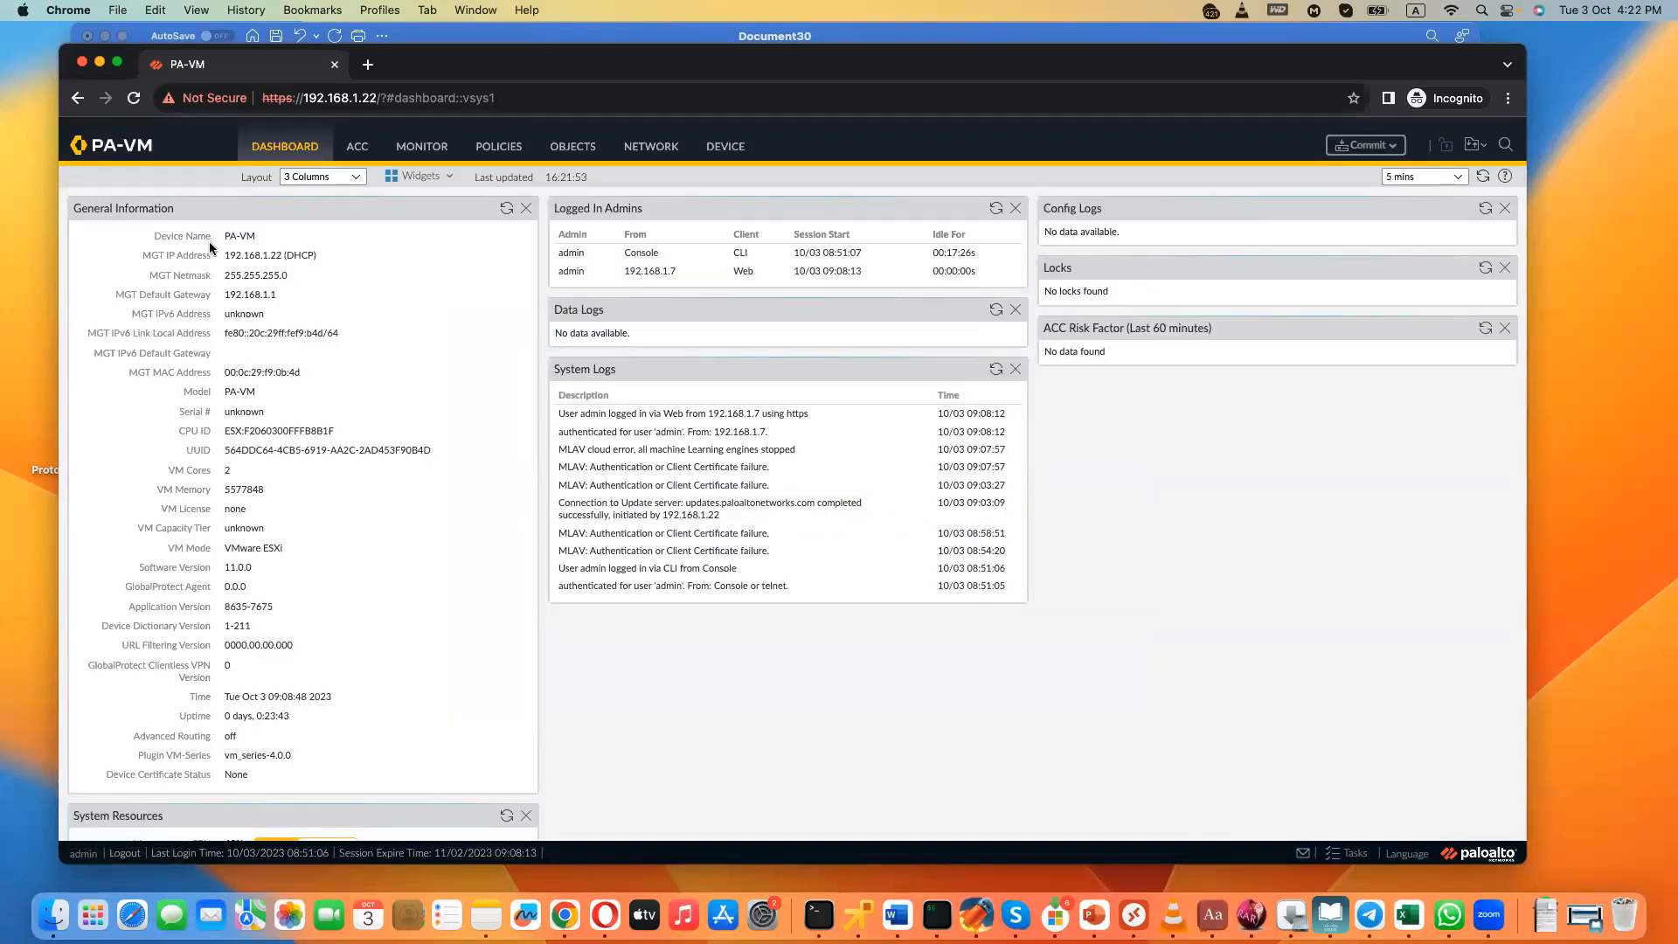
# - Open the configuration management operations in the firewall's device setup
pyautogui.moveTo(226, 235); pyautogui.dragTo(251, 235)
pyautogui.click(725, 146)
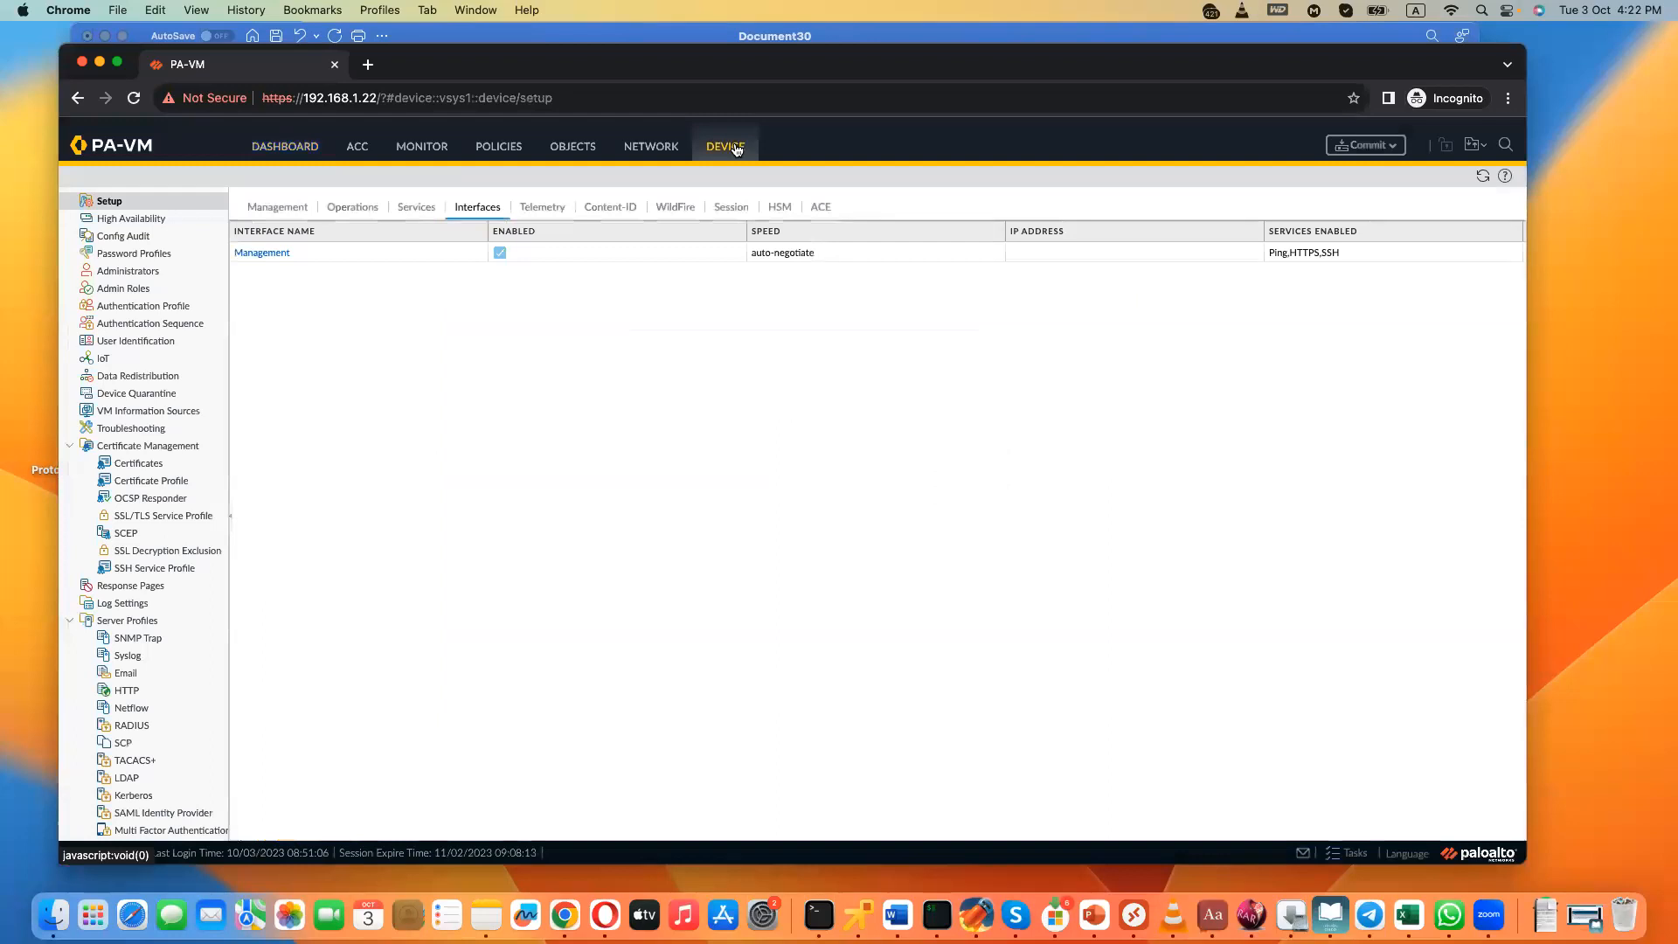
pyautogui.click(344, 210)
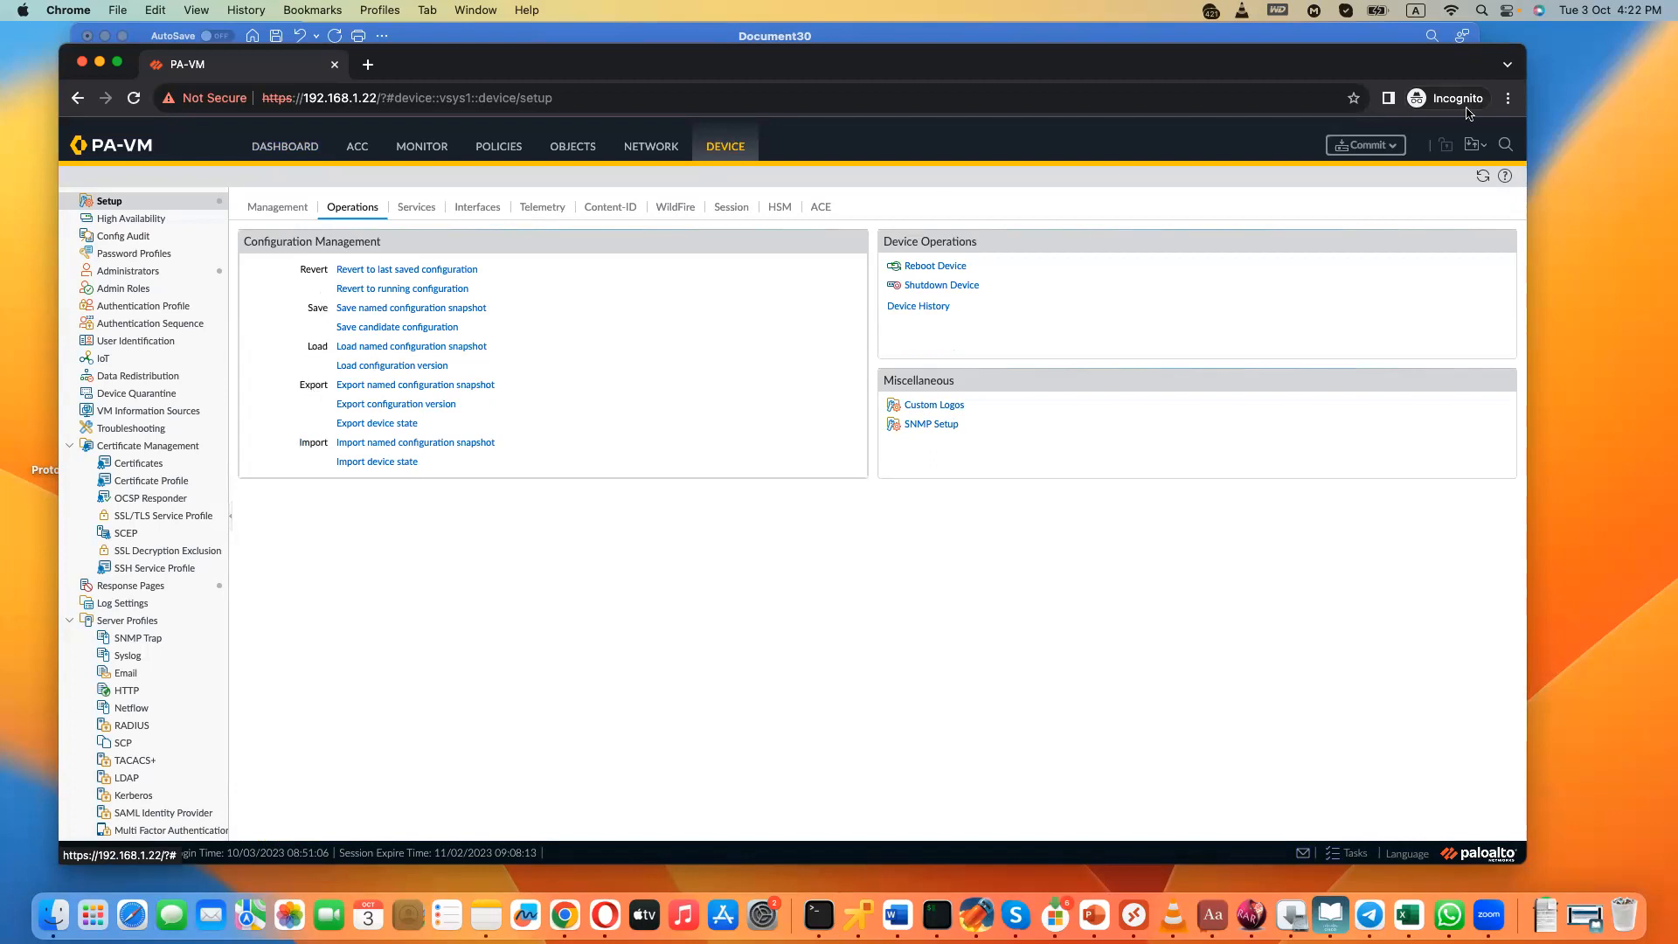
# - Enlarge the browser page zoom to 150%
pyautogui.click(1508, 98)
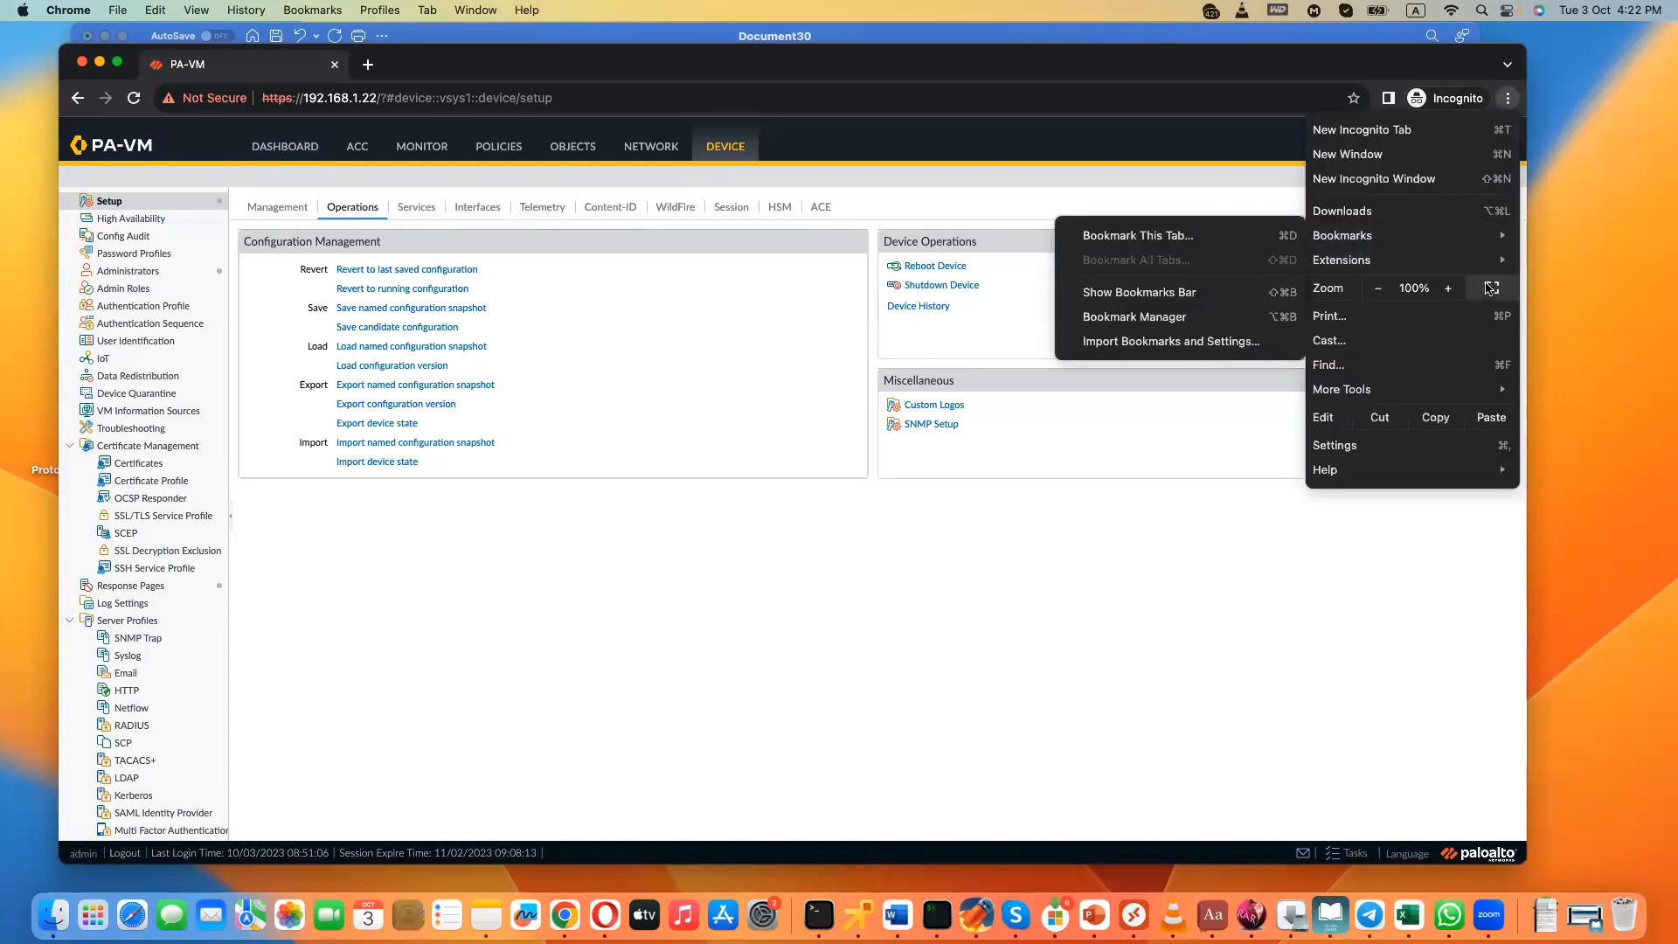
pyautogui.click(1449, 290)
pyautogui.click(1451, 291)
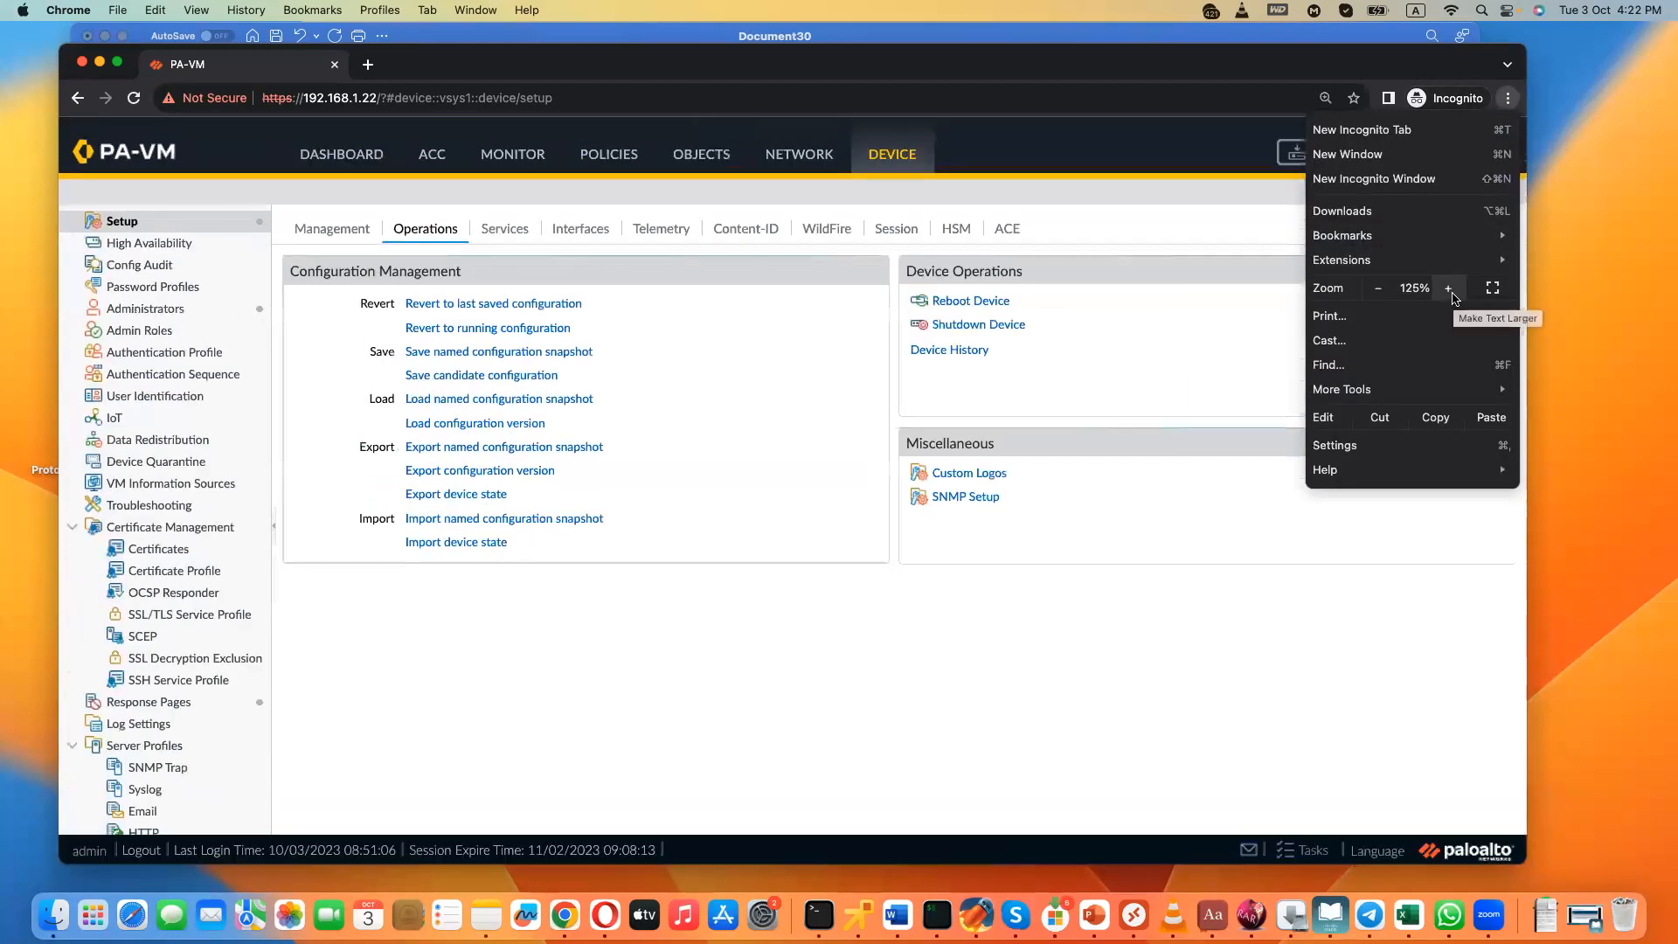
pyautogui.click(1449, 289)
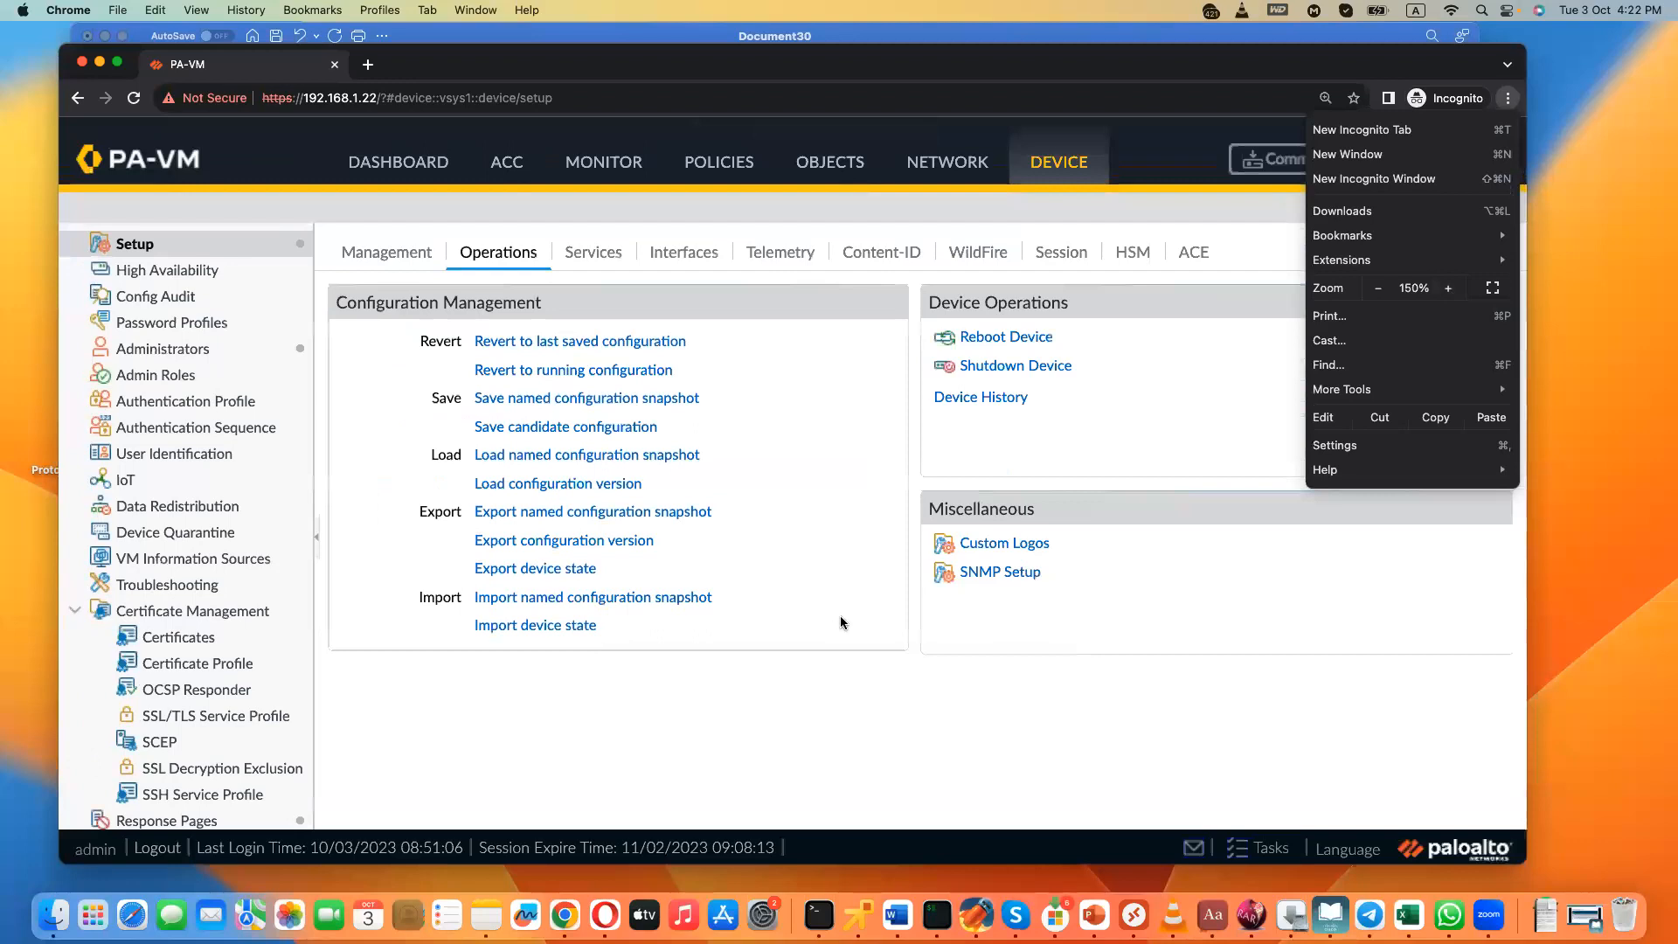
pyautogui.click(840, 622)
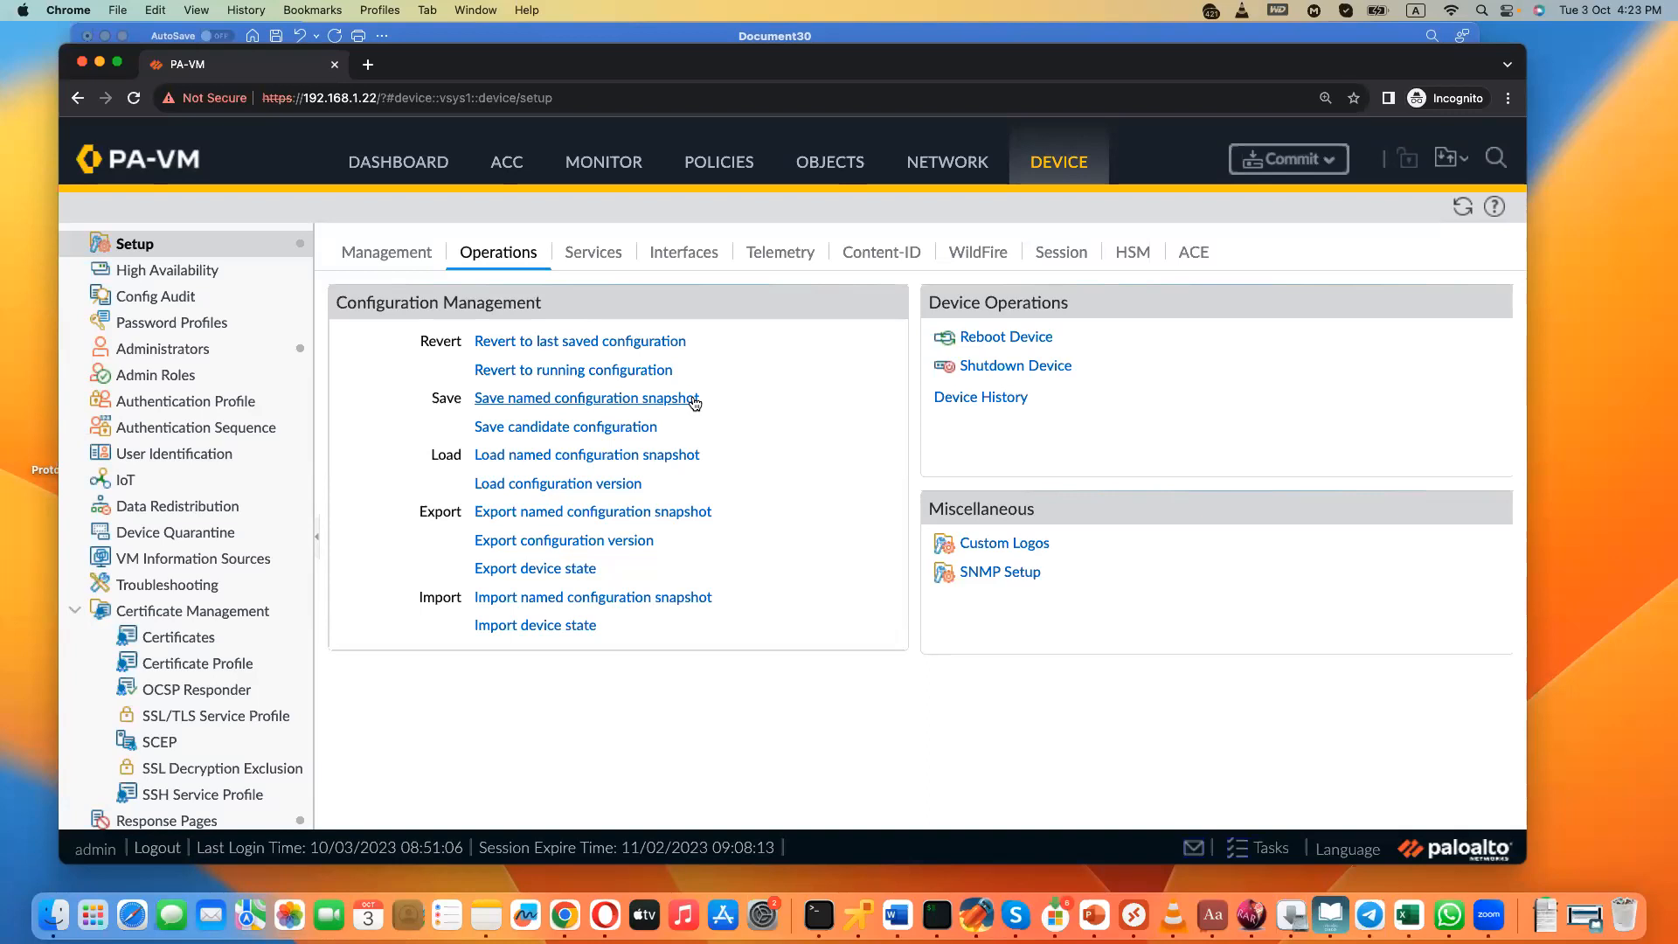
# - View the Ethernet interfaces and the option to revert to the last saved configuration, without reverting
pyautogui.click(955, 184)
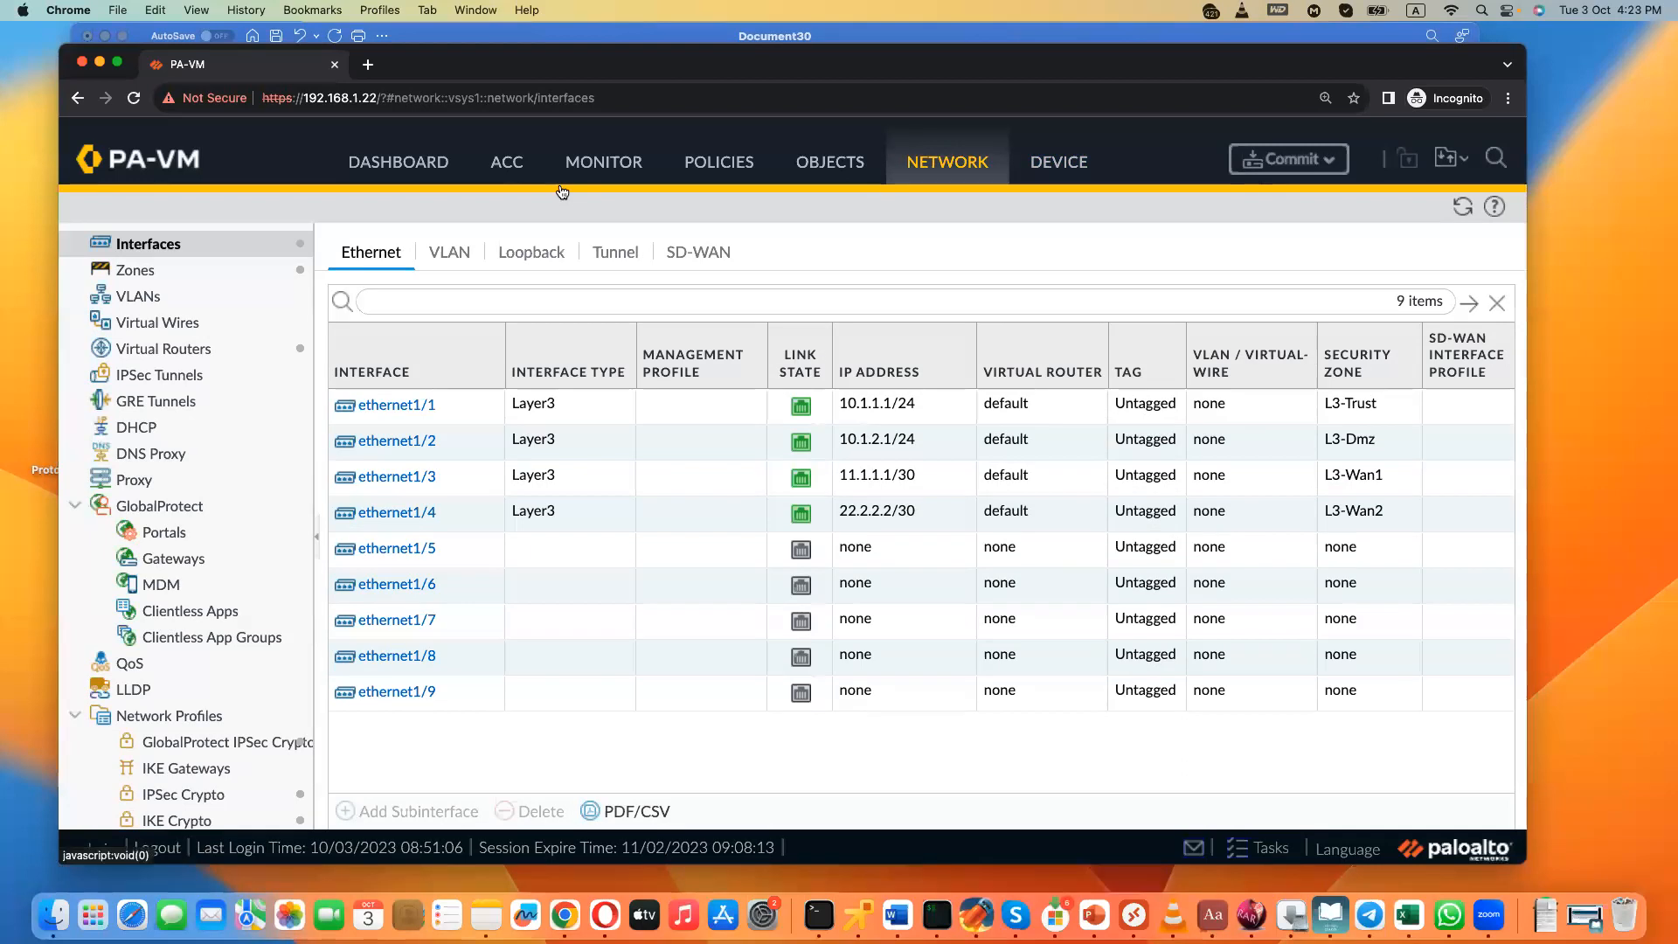
pyautogui.click(1072, 175)
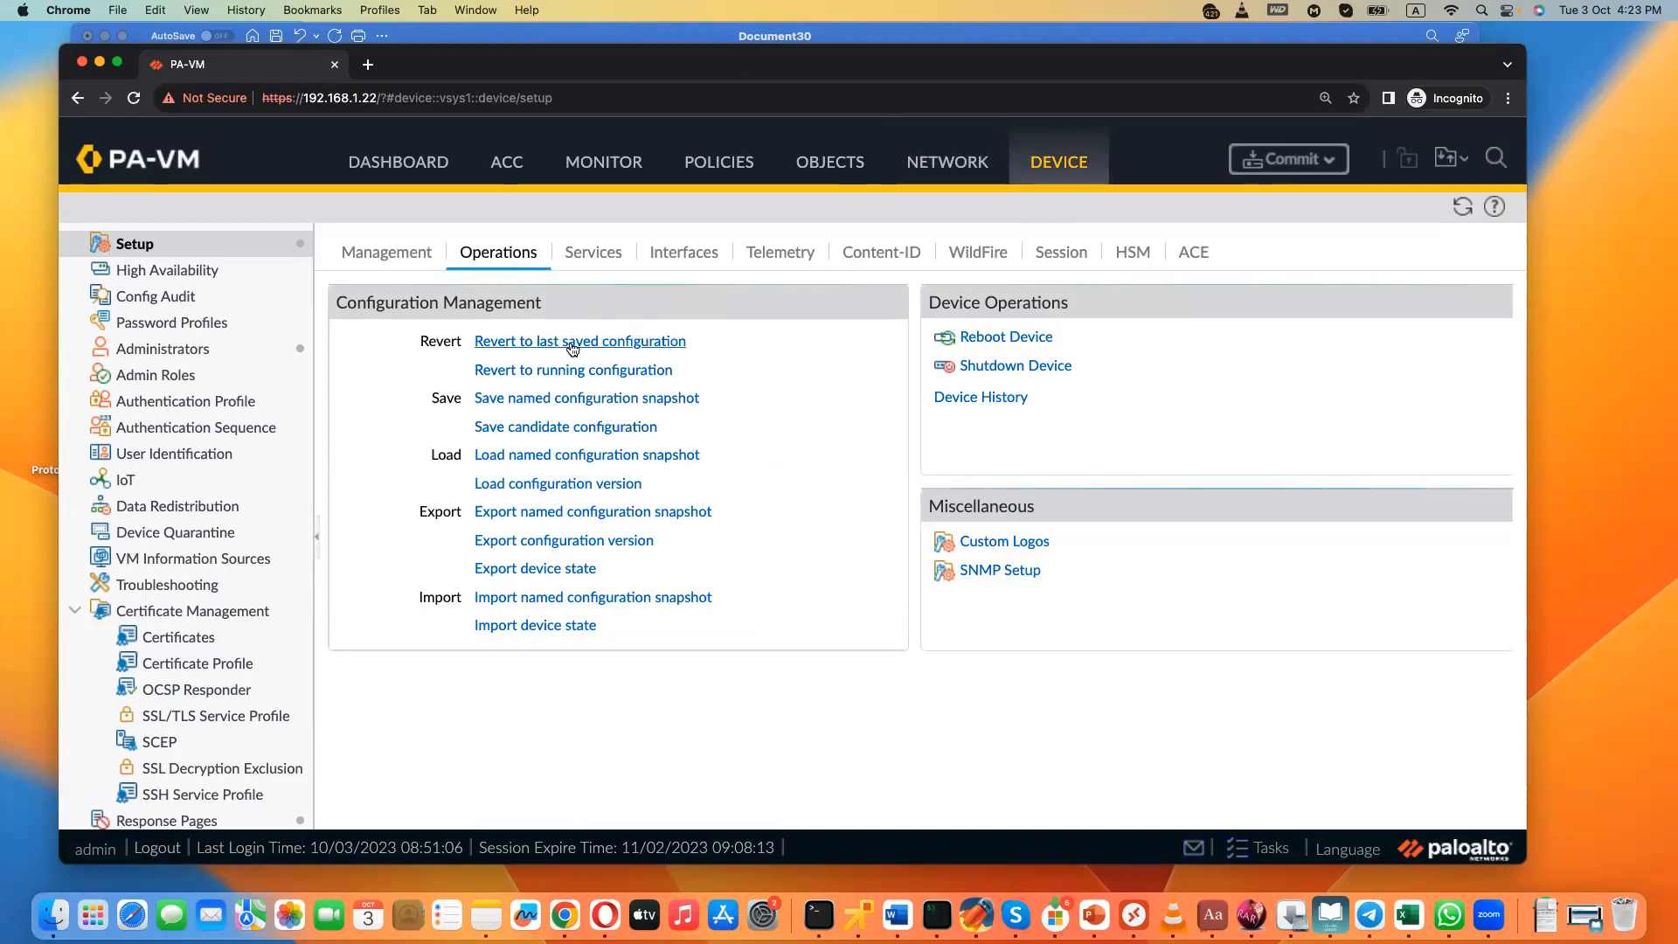
pyautogui.click(572, 348)
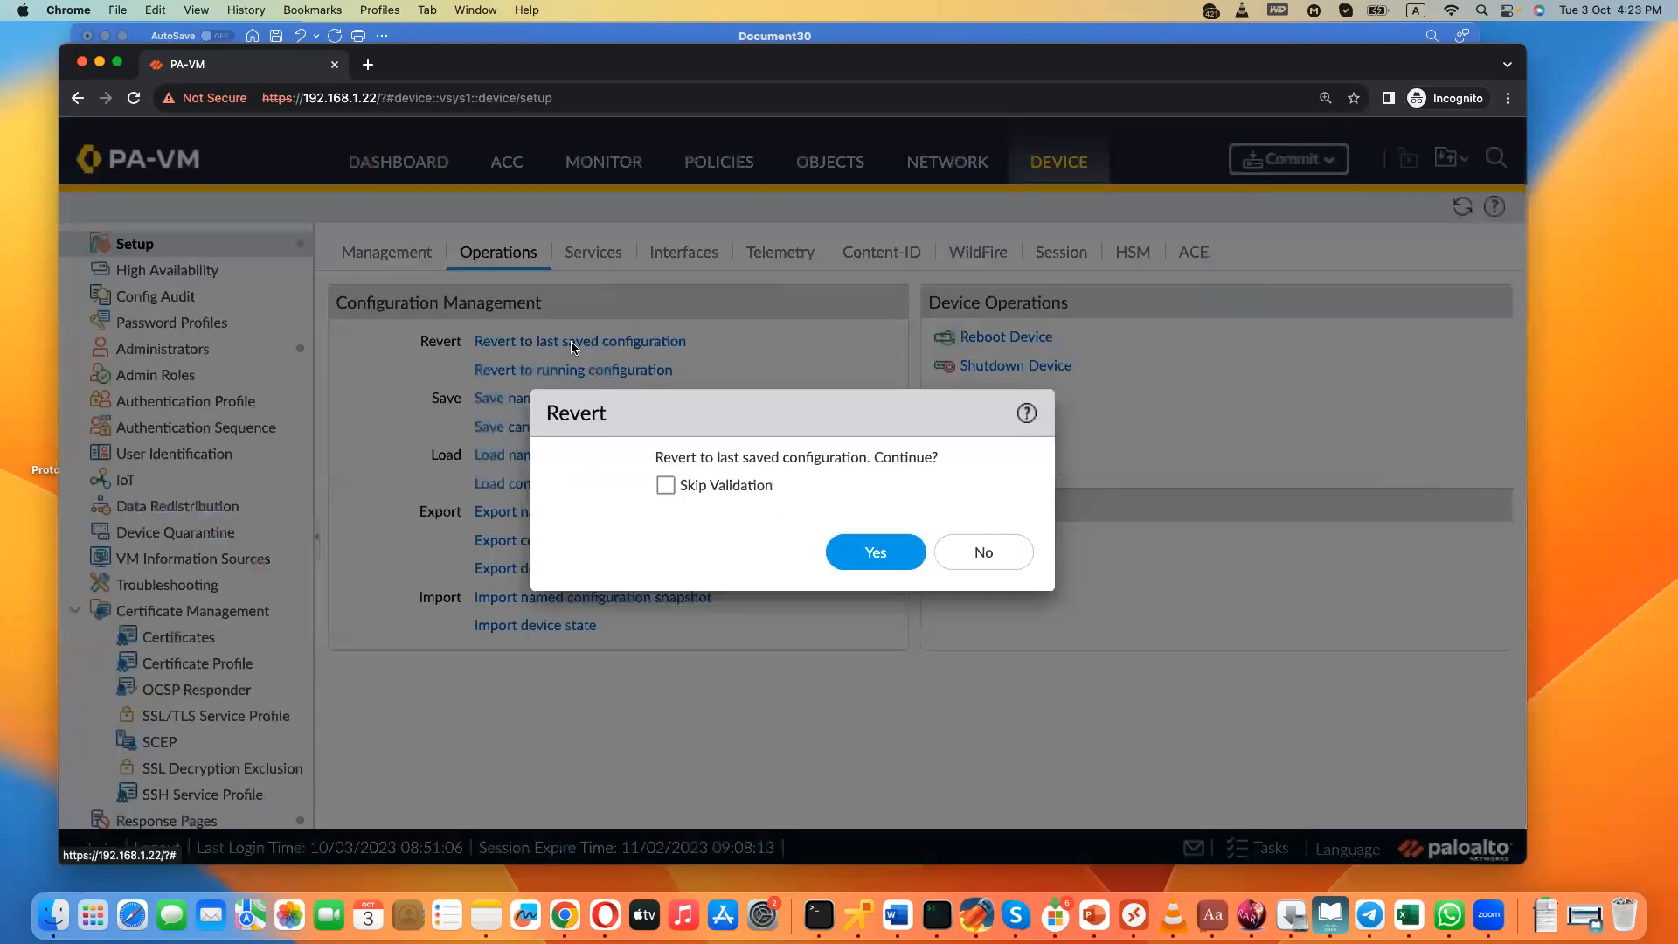
pyautogui.click(999, 556)
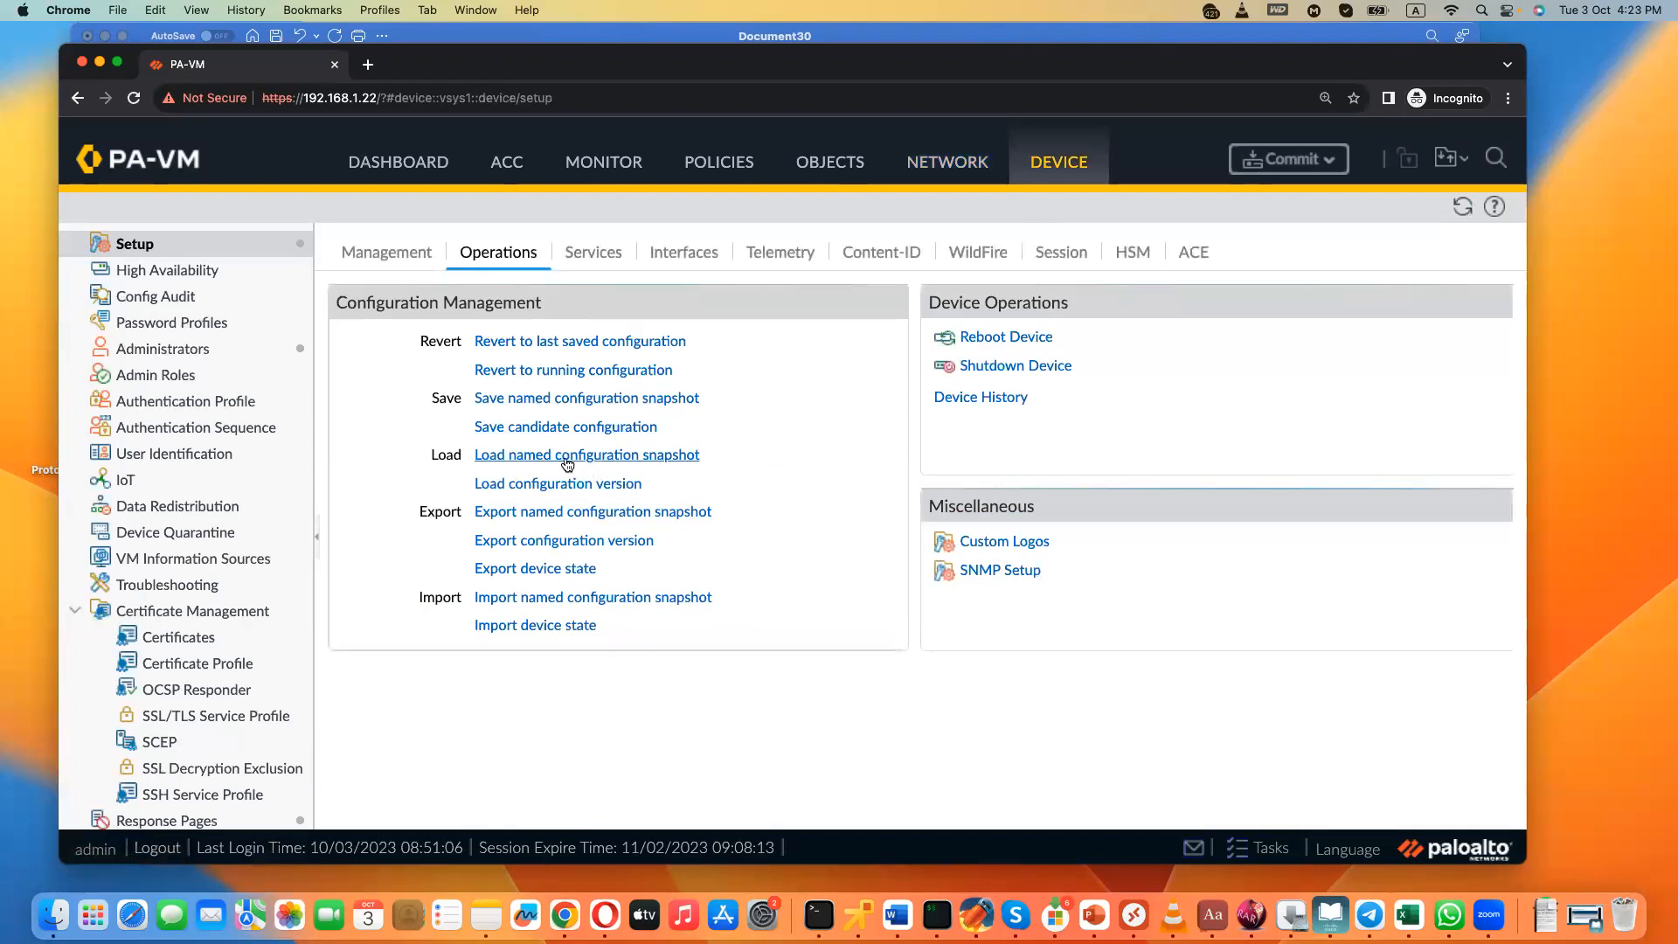
# - Examine the named configurations available for loading, including running-config.xml, without loading one
pyautogui.click(567, 458)
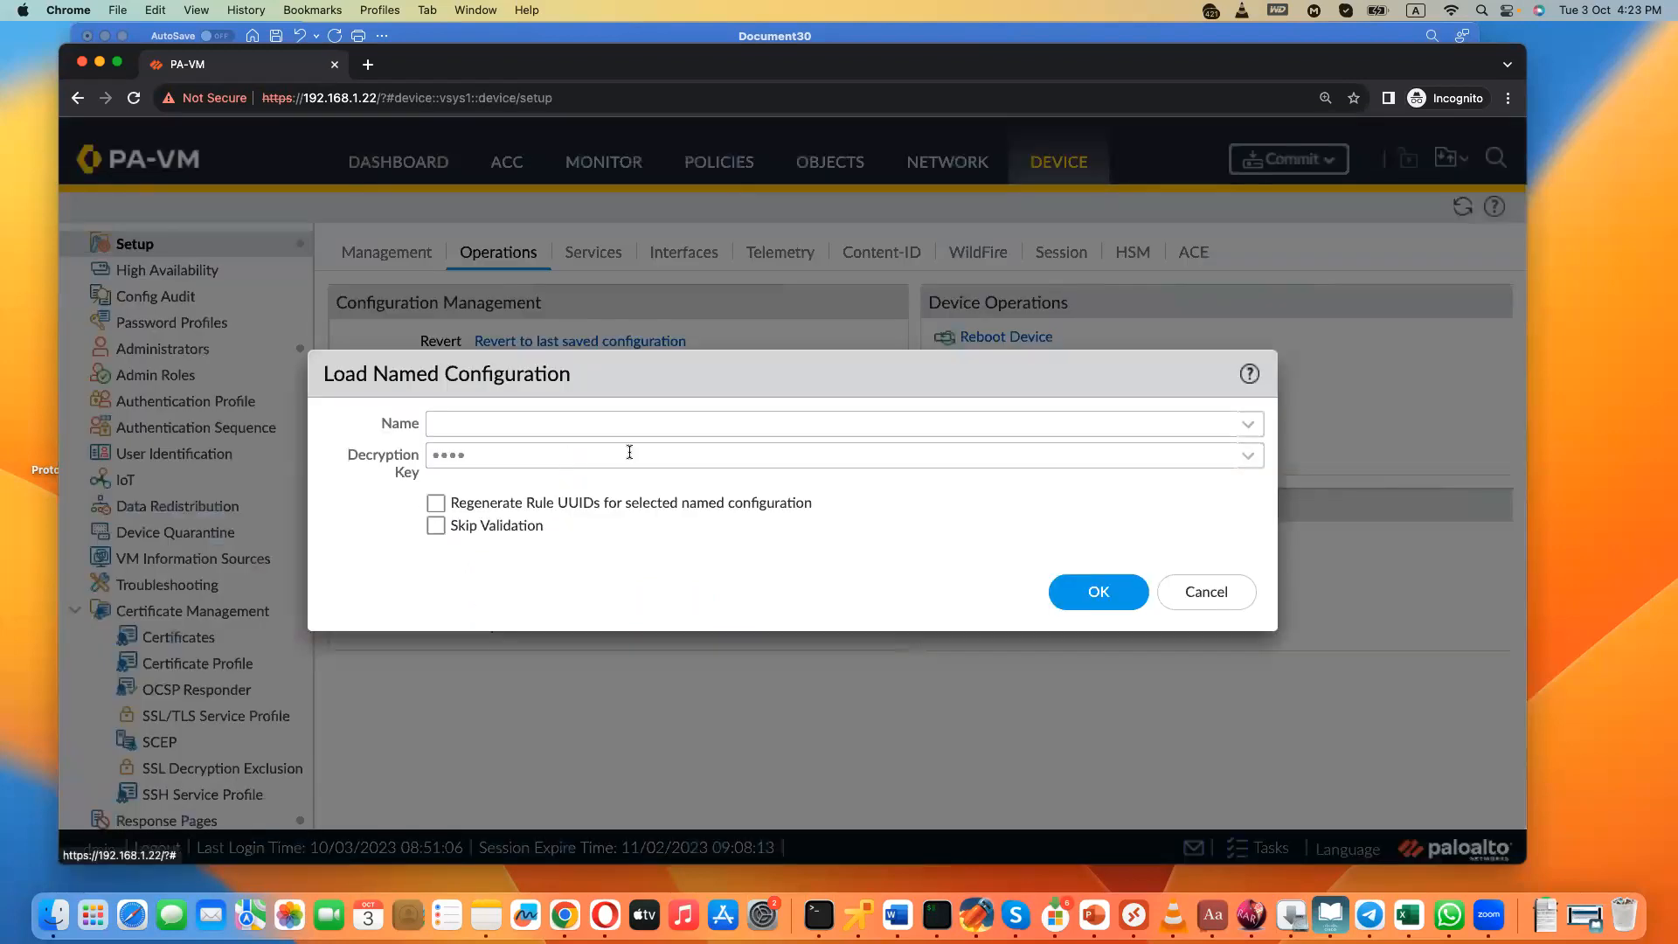
pyautogui.click(1258, 425)
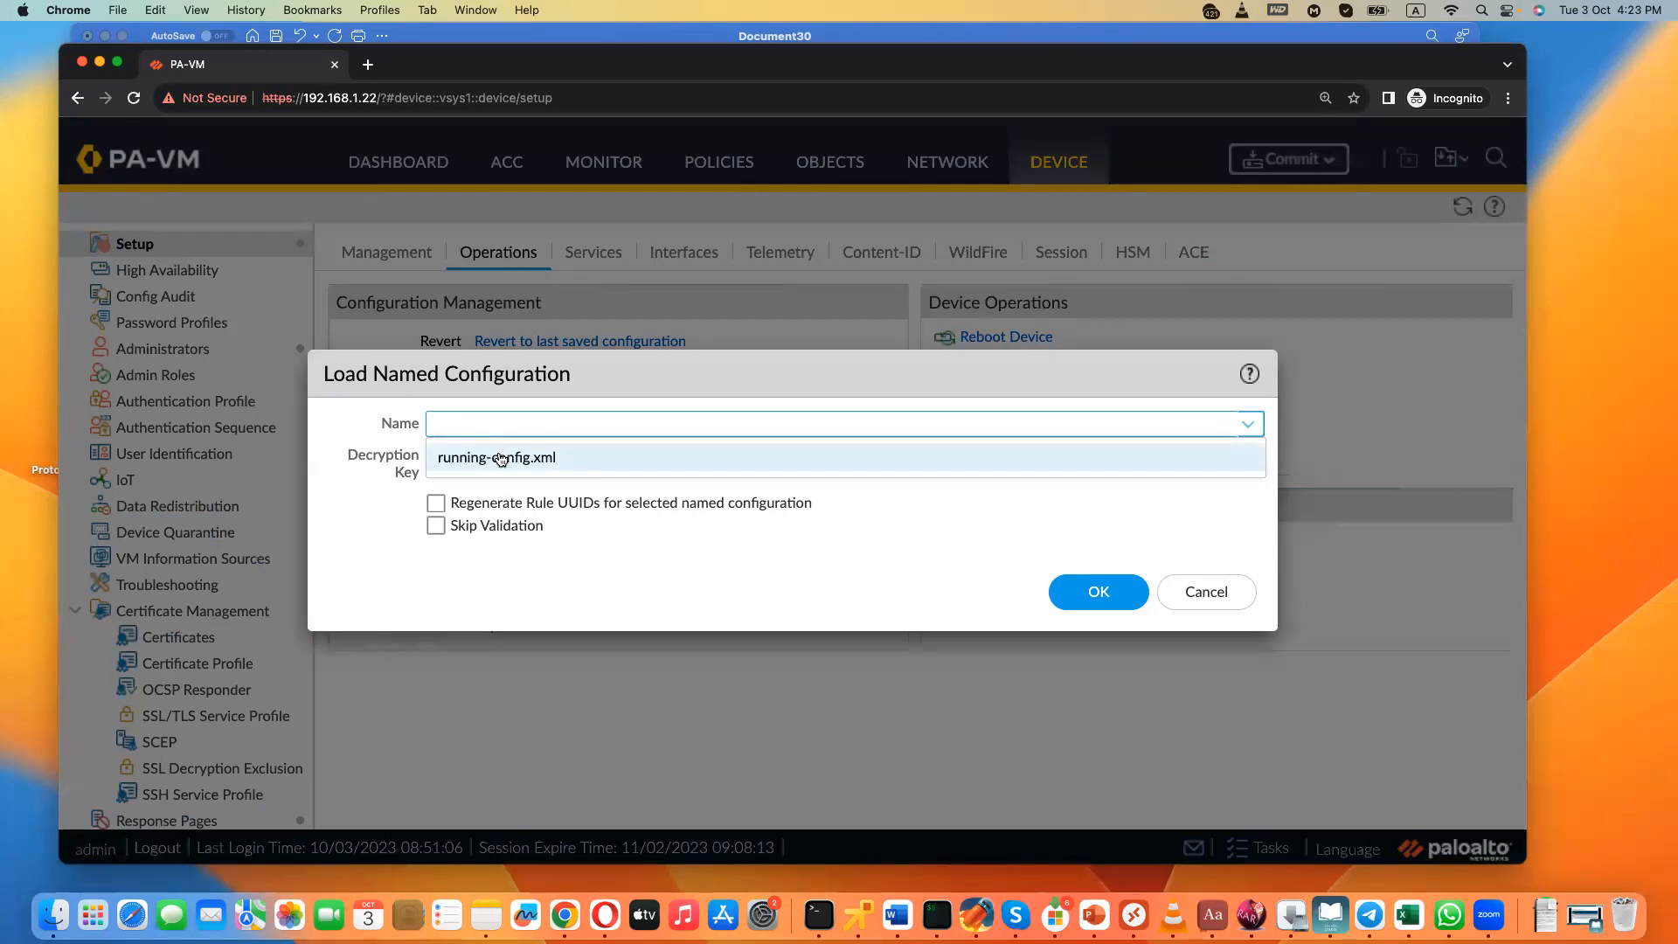
pyautogui.click(500, 458)
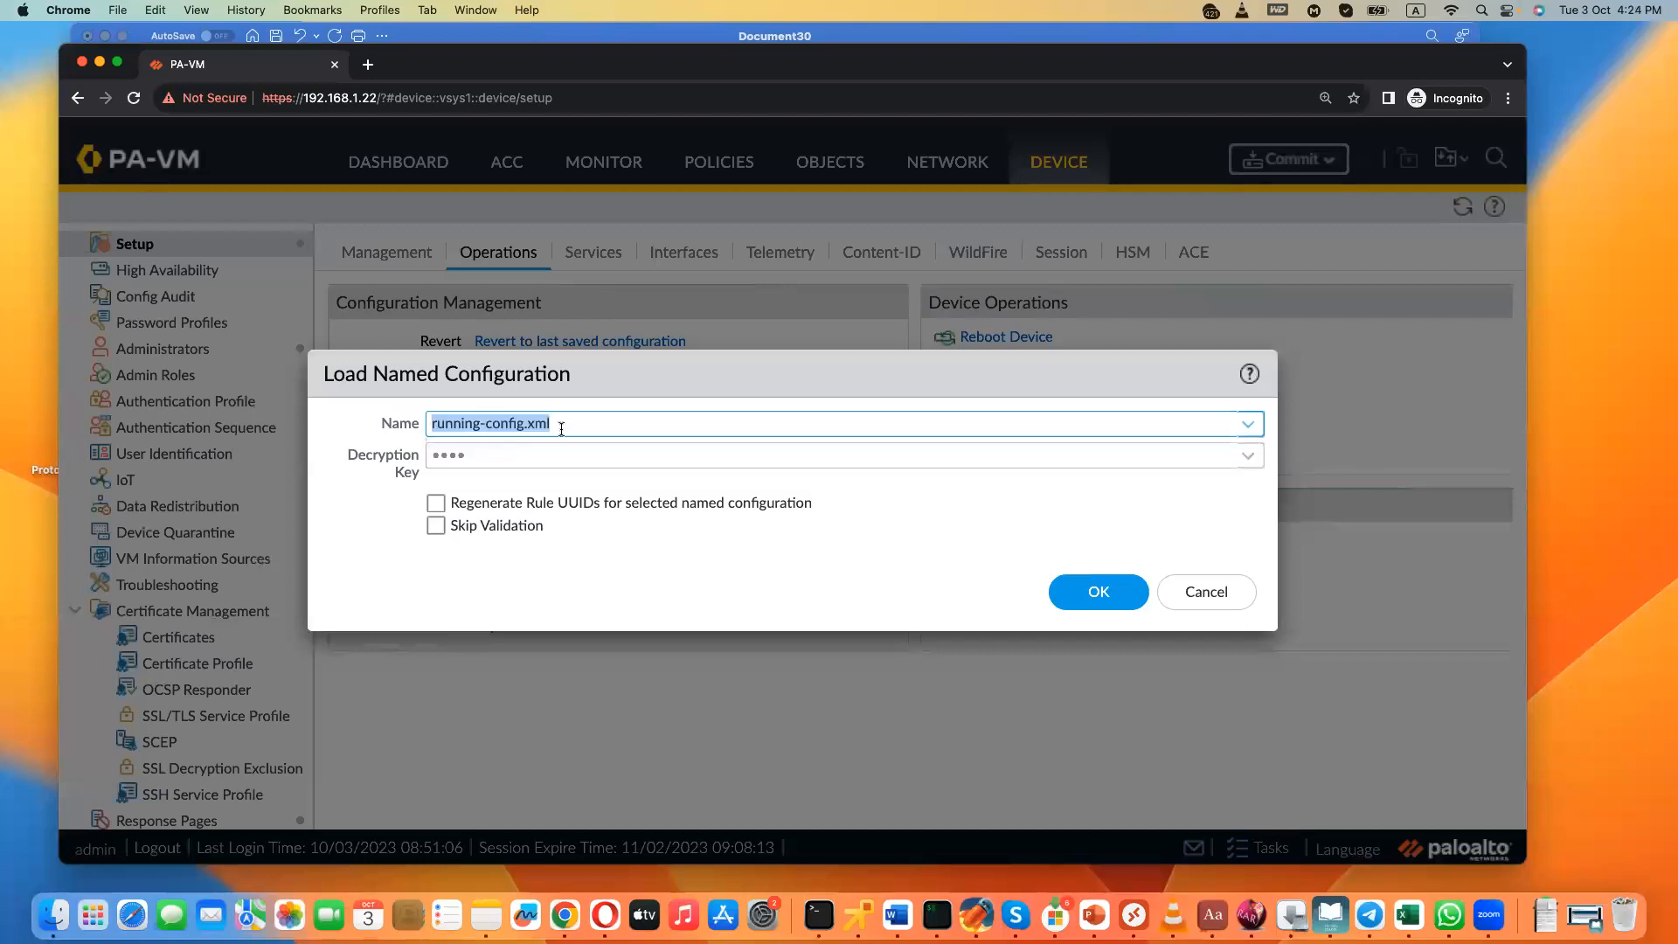
pyautogui.click(1202, 594)
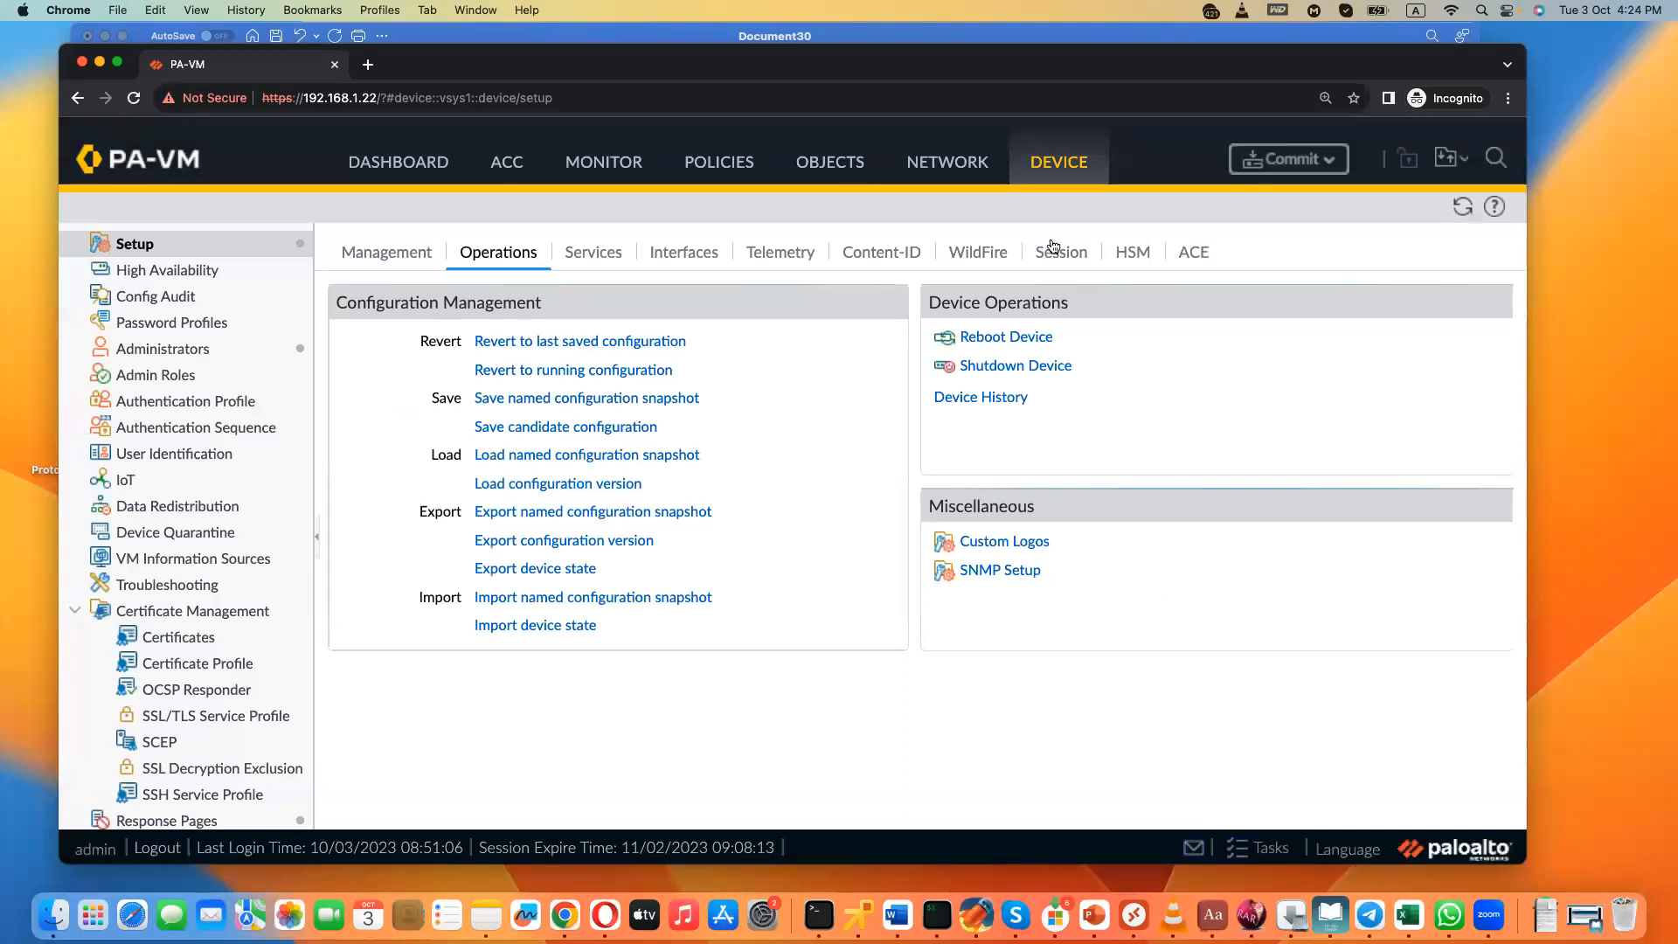
# - Set the device hostname to LABWork in the general management settings
pyautogui.click(401, 252)
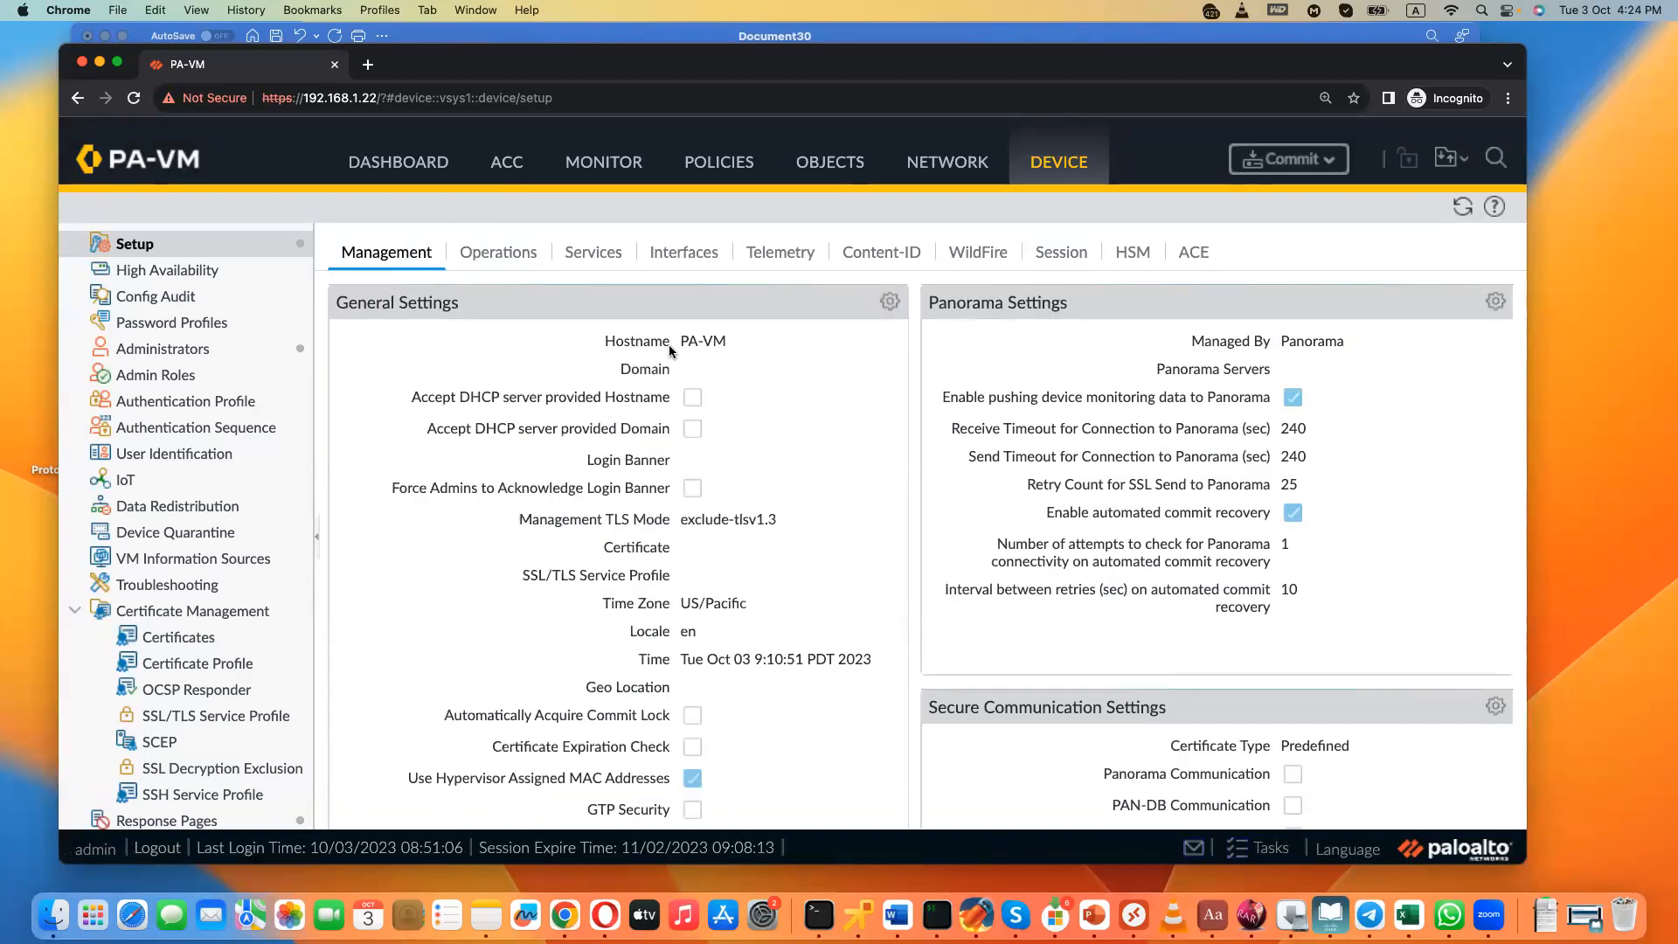
pyautogui.click(890, 302)
pyautogui.tripleClick(802, 186)
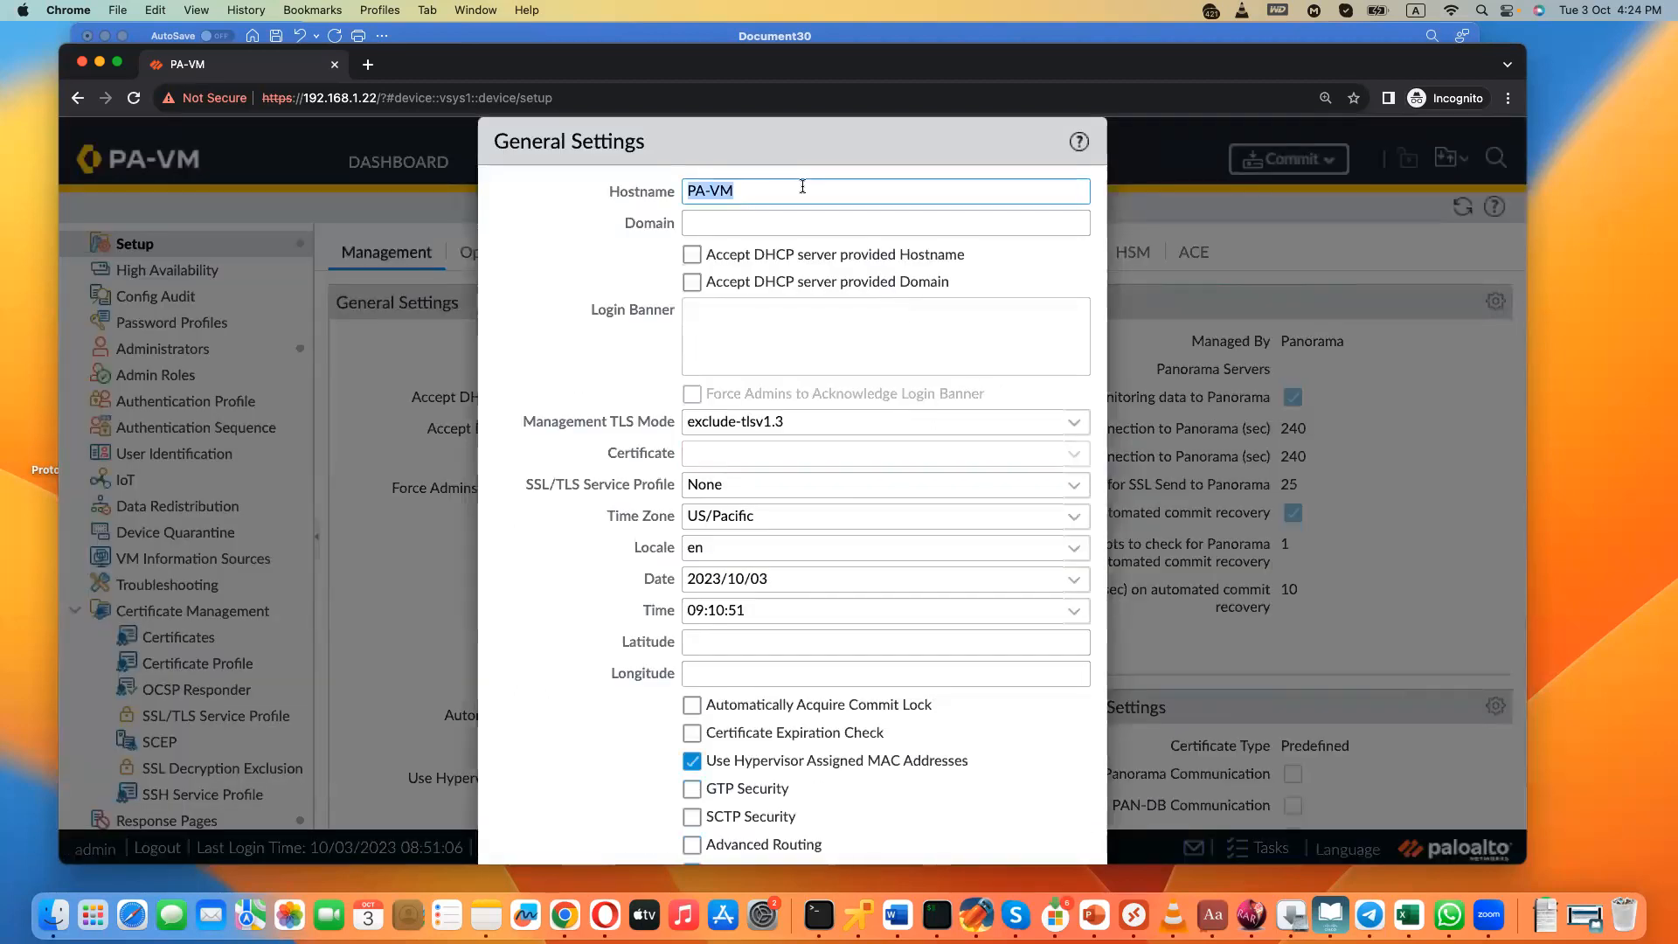
pyautogui.write('LABWork')
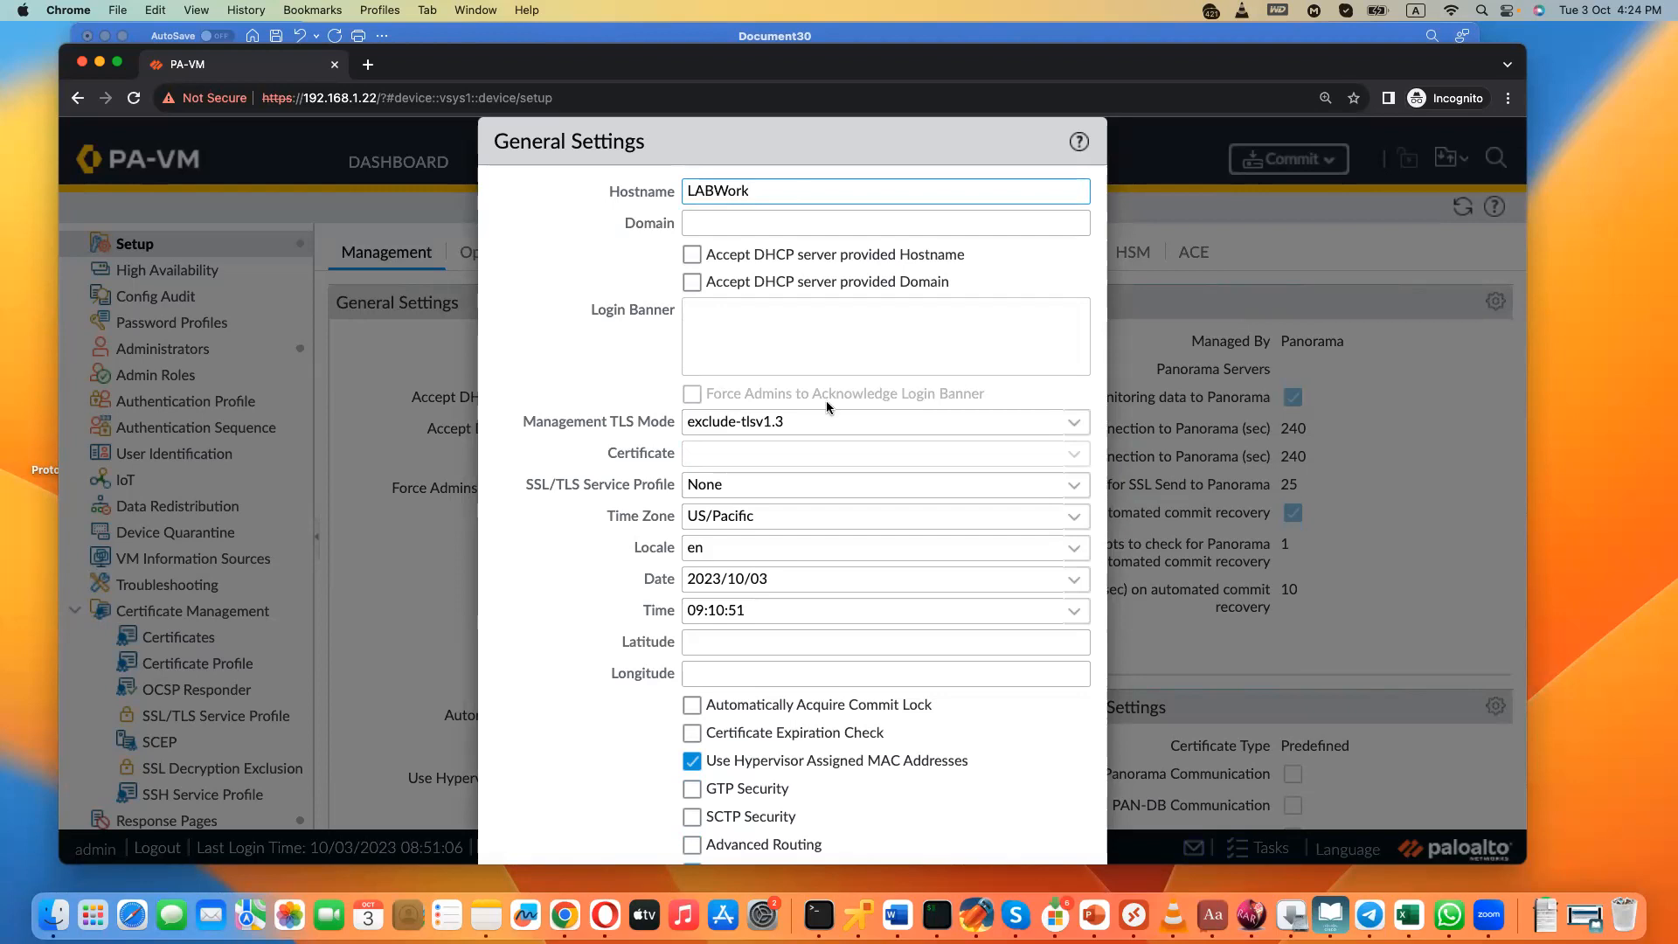
pyautogui.moveTo(854, 140); pyautogui.dragTo(880, 56)
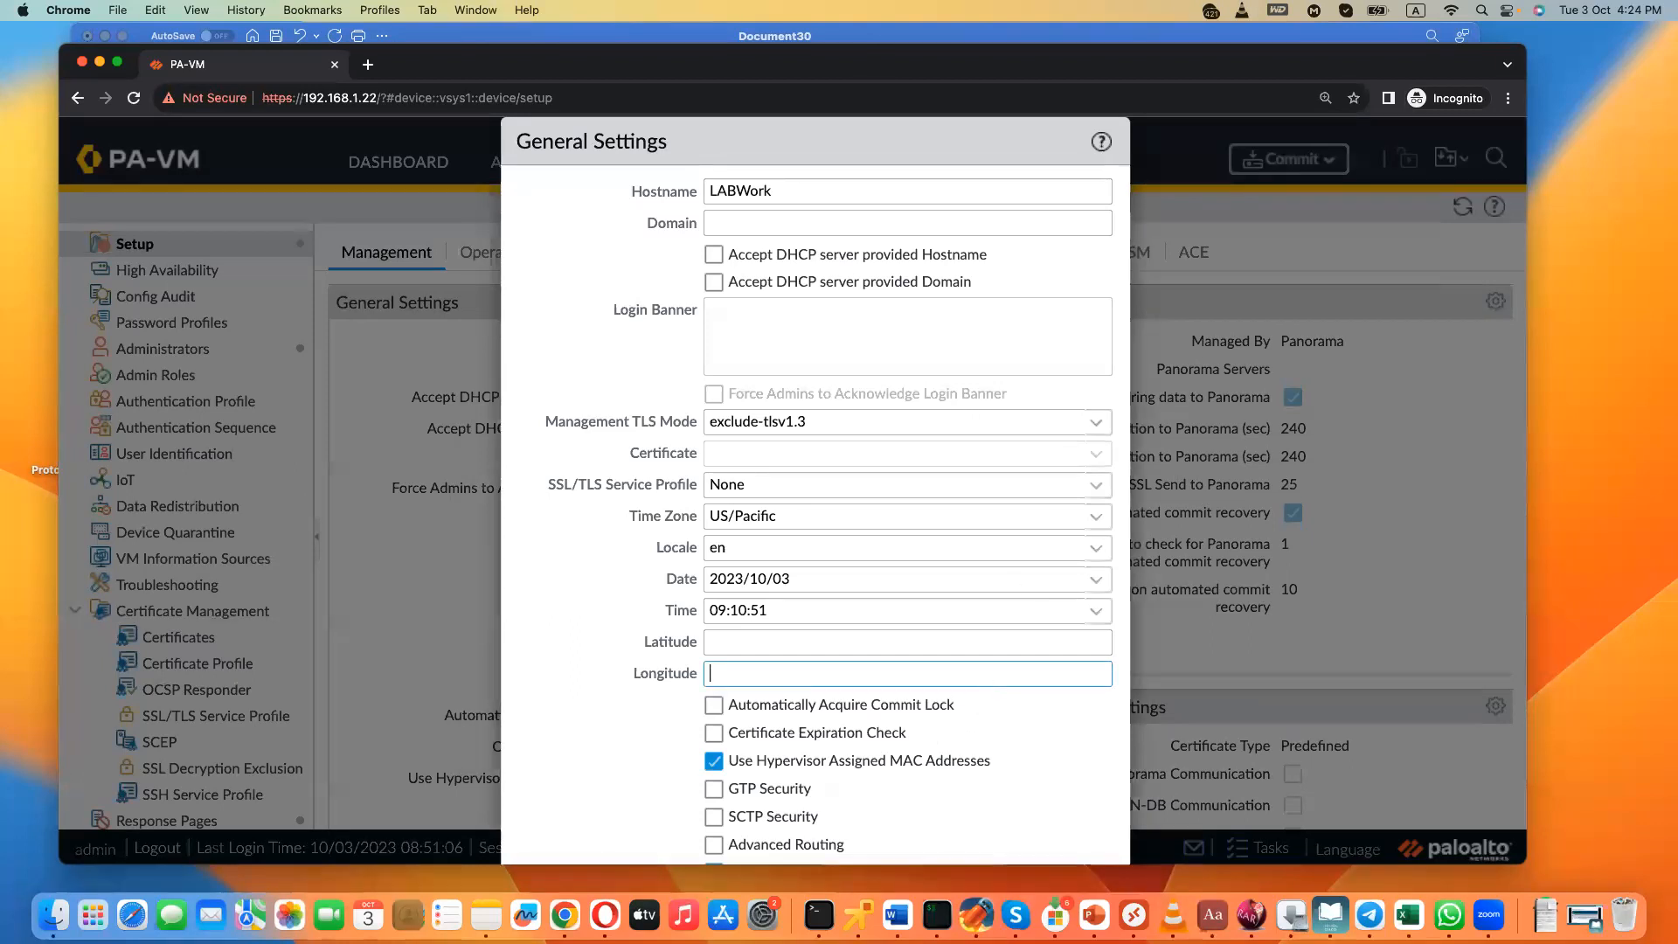
pyautogui.scroll(-3, 786, 839)
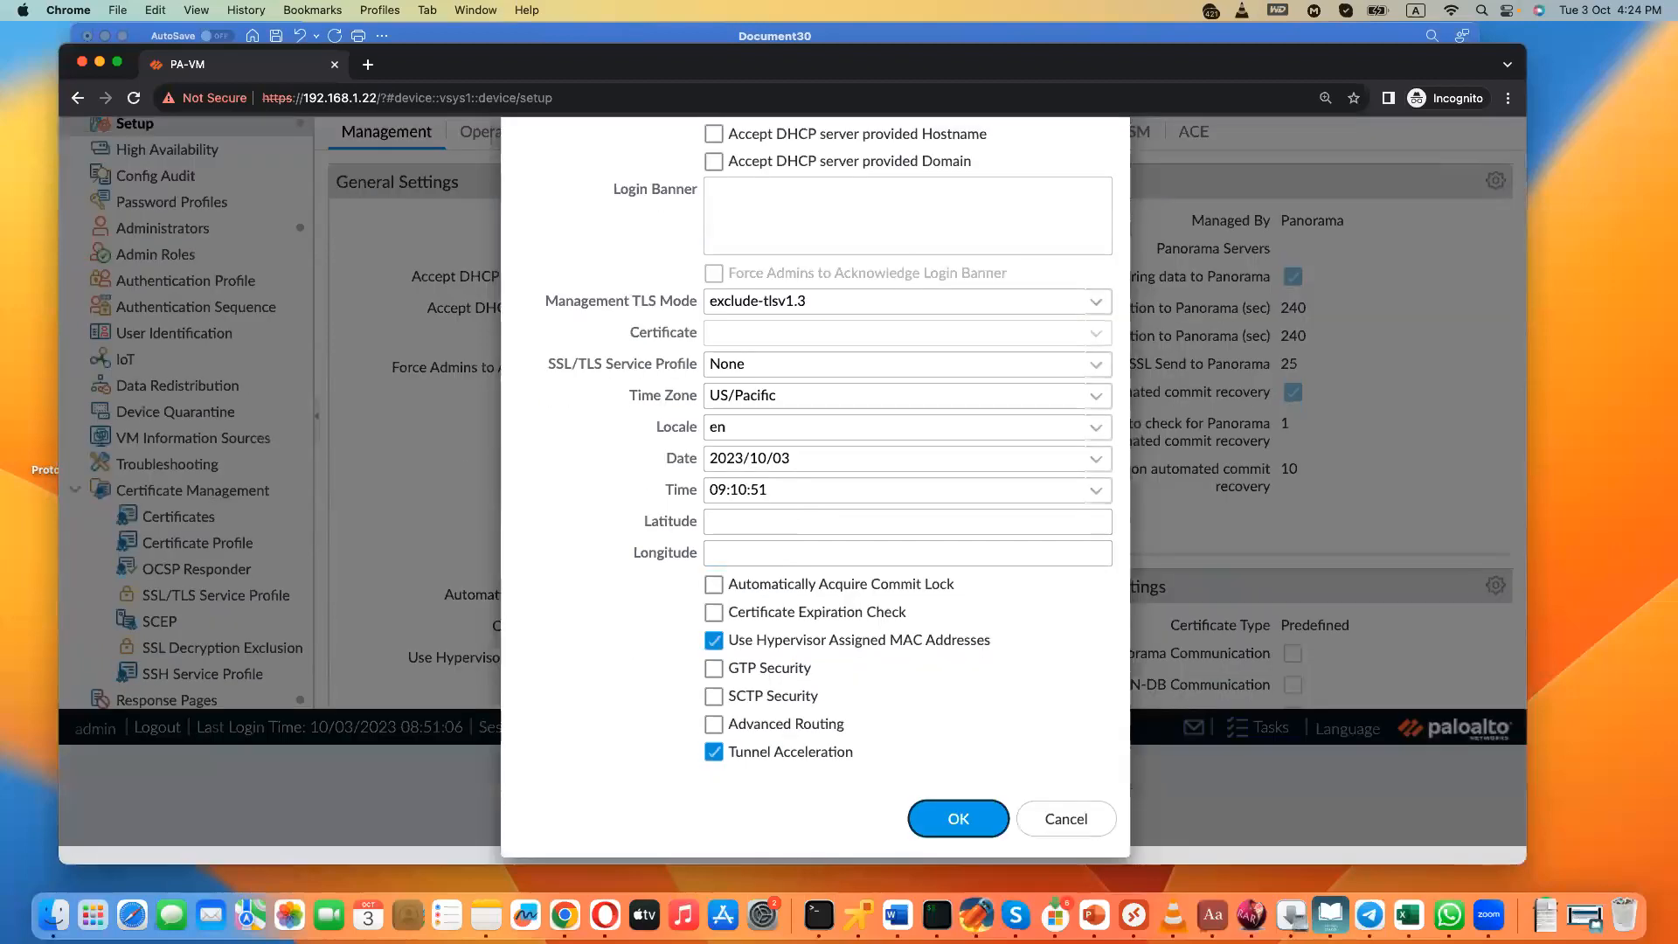
pyautogui.click(958, 819)
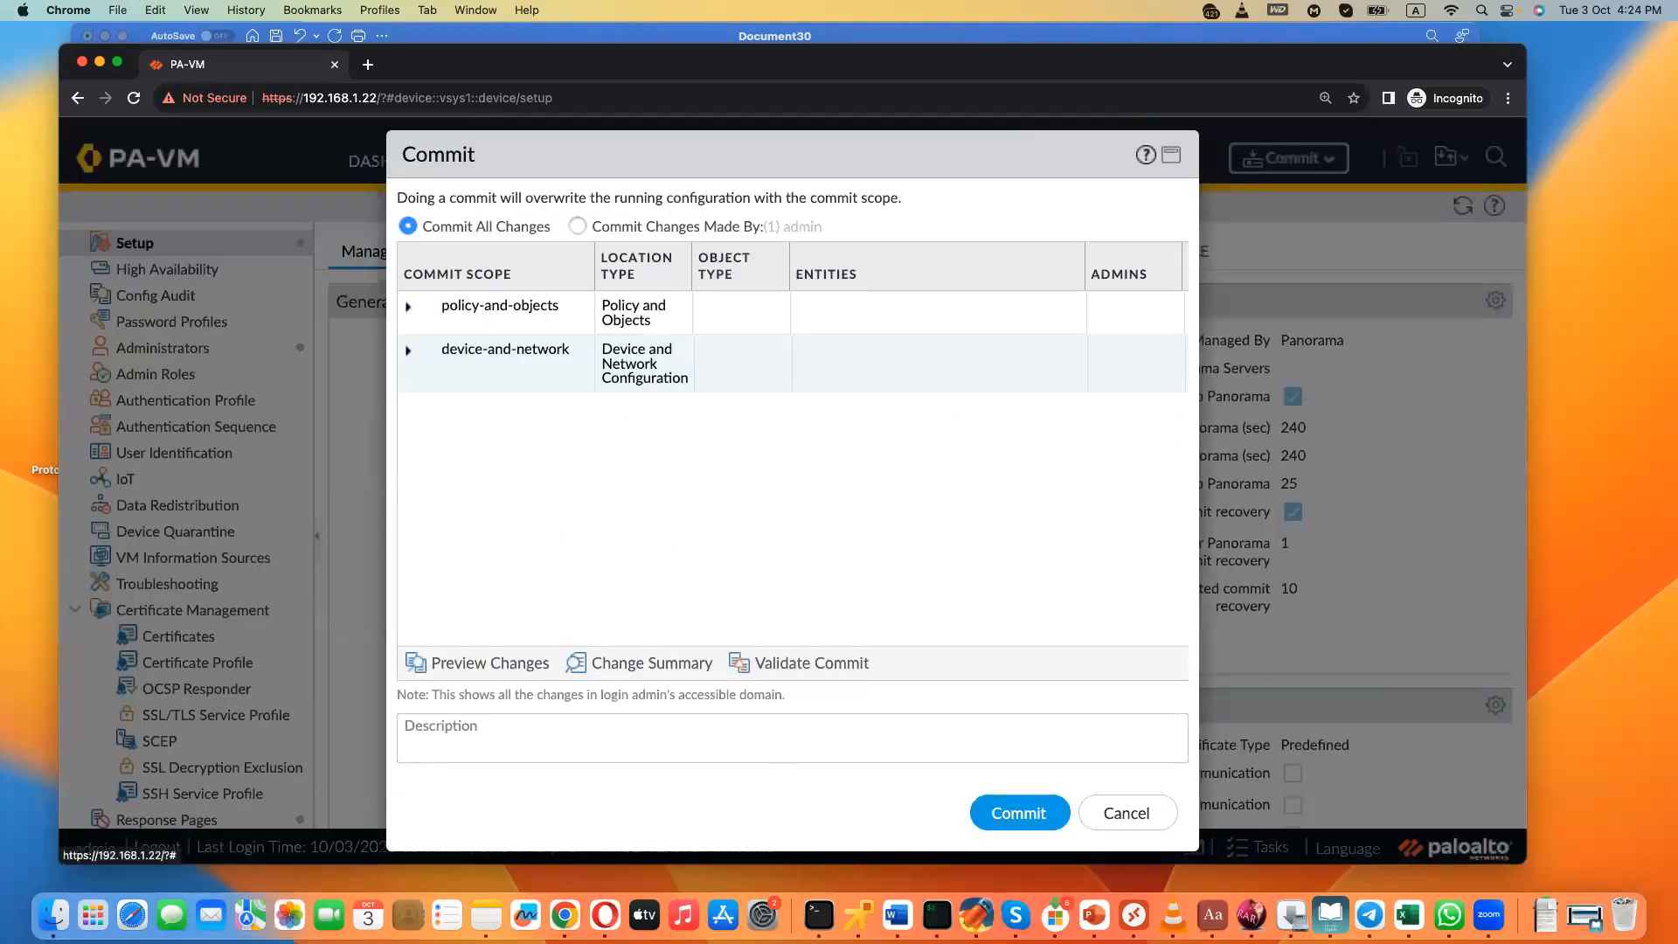
# - Commit all pending changes to the running configuration and dismiss the commit status
pyautogui.click(1019, 812)
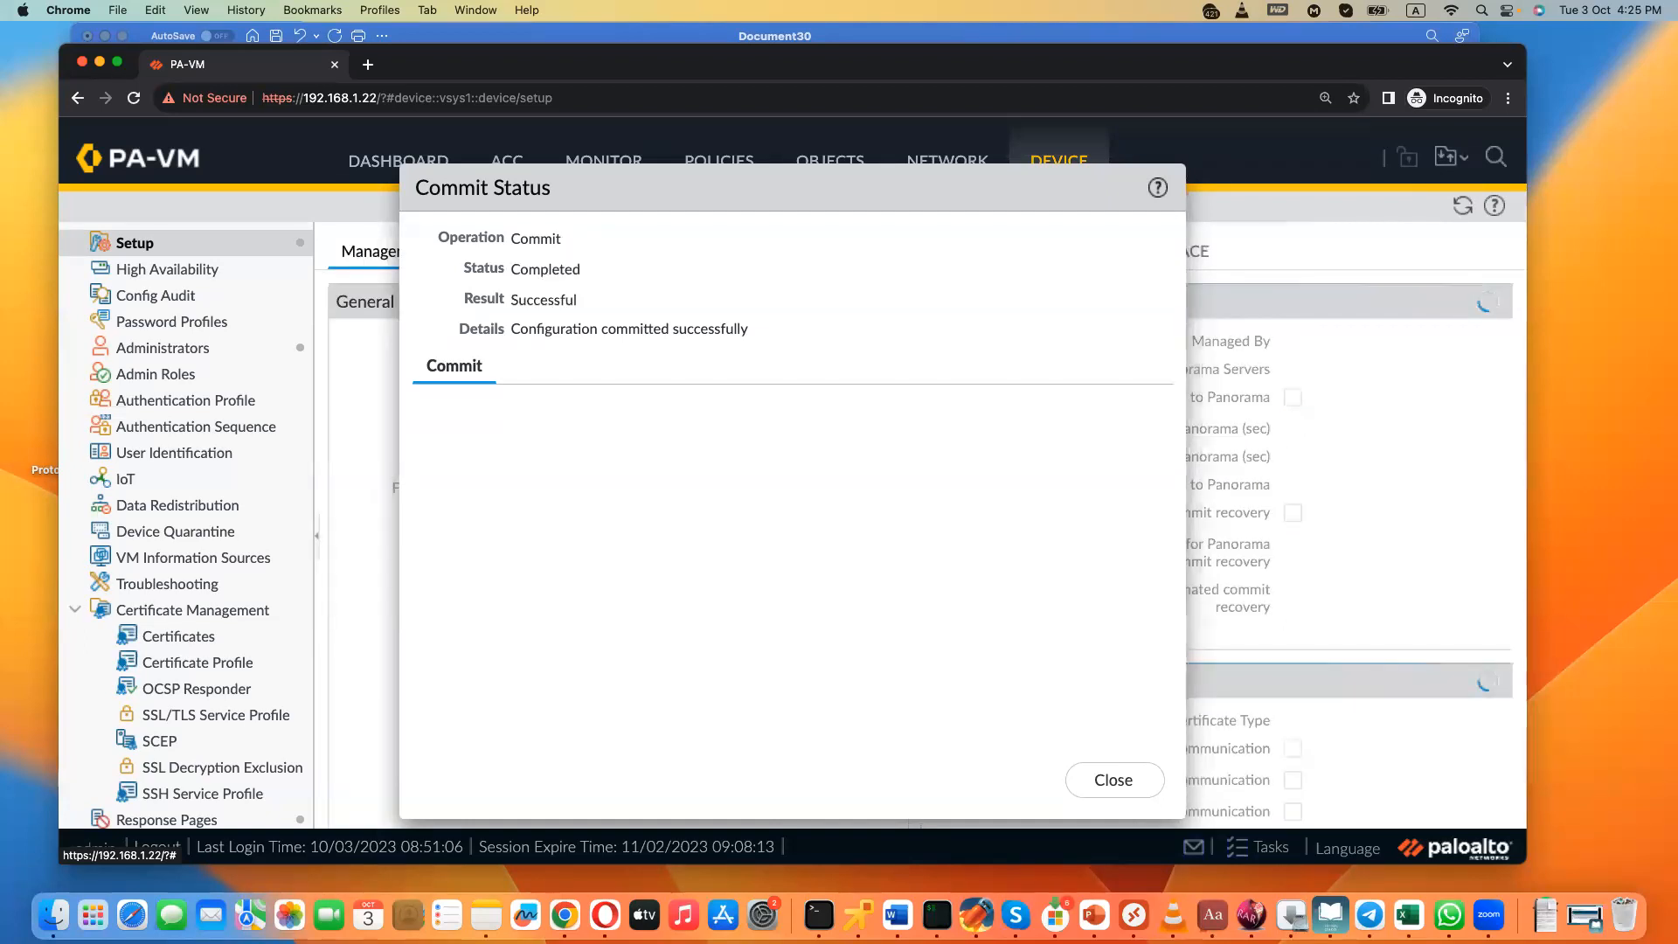
pyautogui.click(1113, 780)
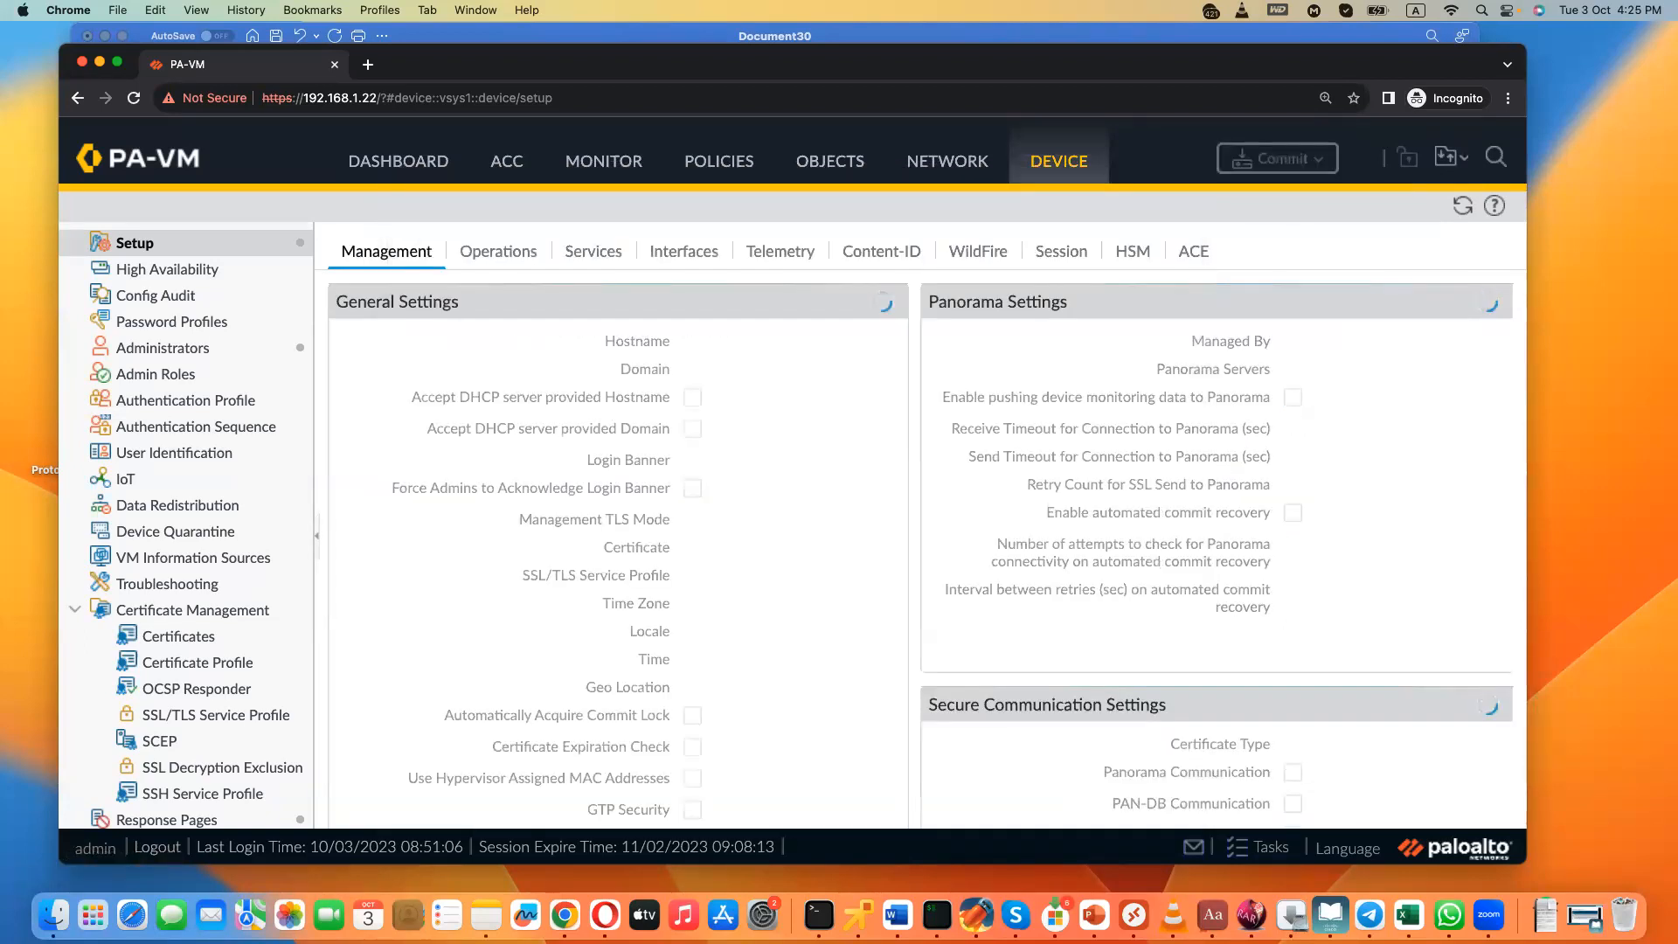
# - View the options to load a named configuration snapshot and revert to the last saved configuration, without applying either
pyautogui.click(498, 252)
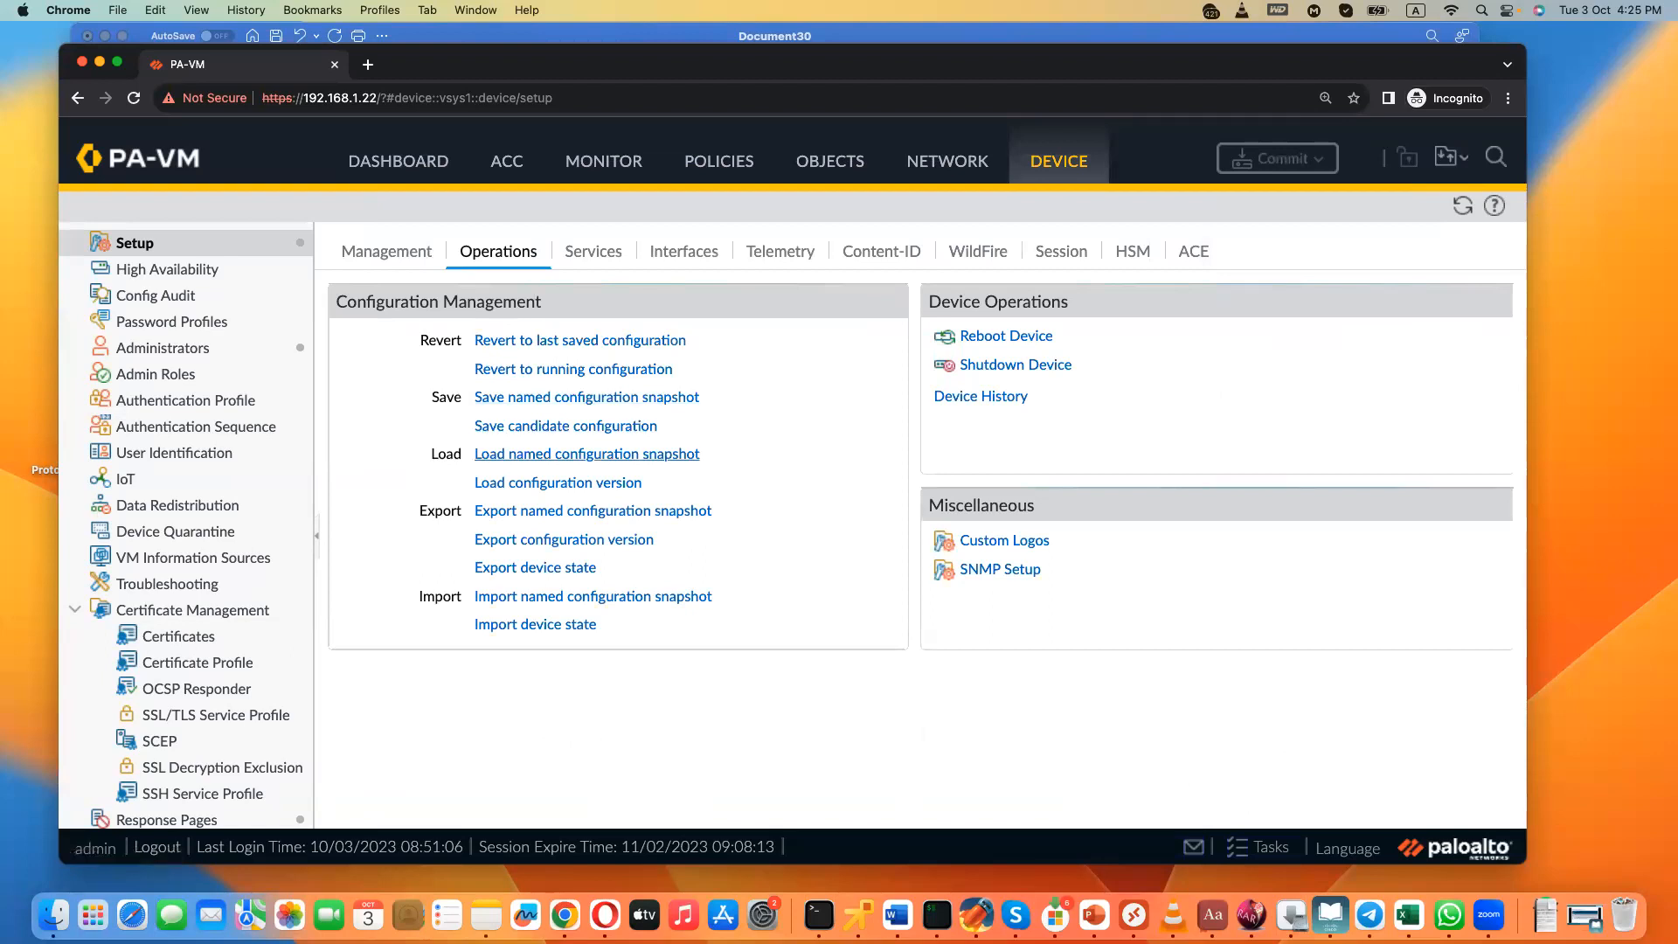
pyautogui.click(586, 454)
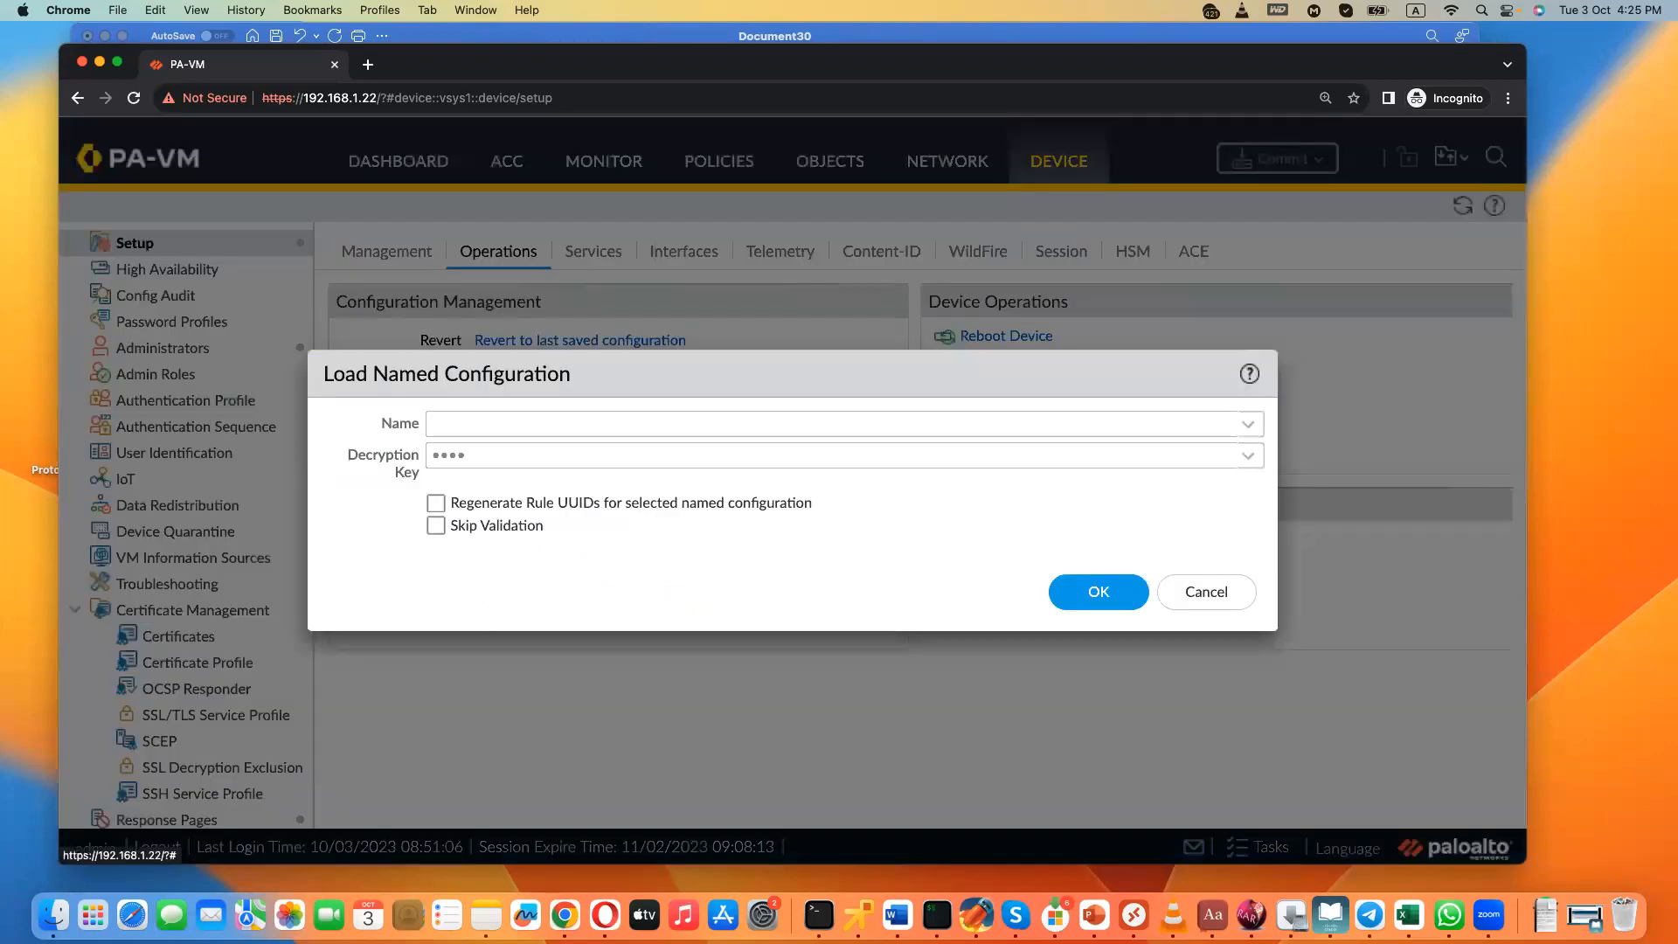
pyautogui.click(603, 423)
pyautogui.click(603, 457)
pyautogui.click(1205, 593)
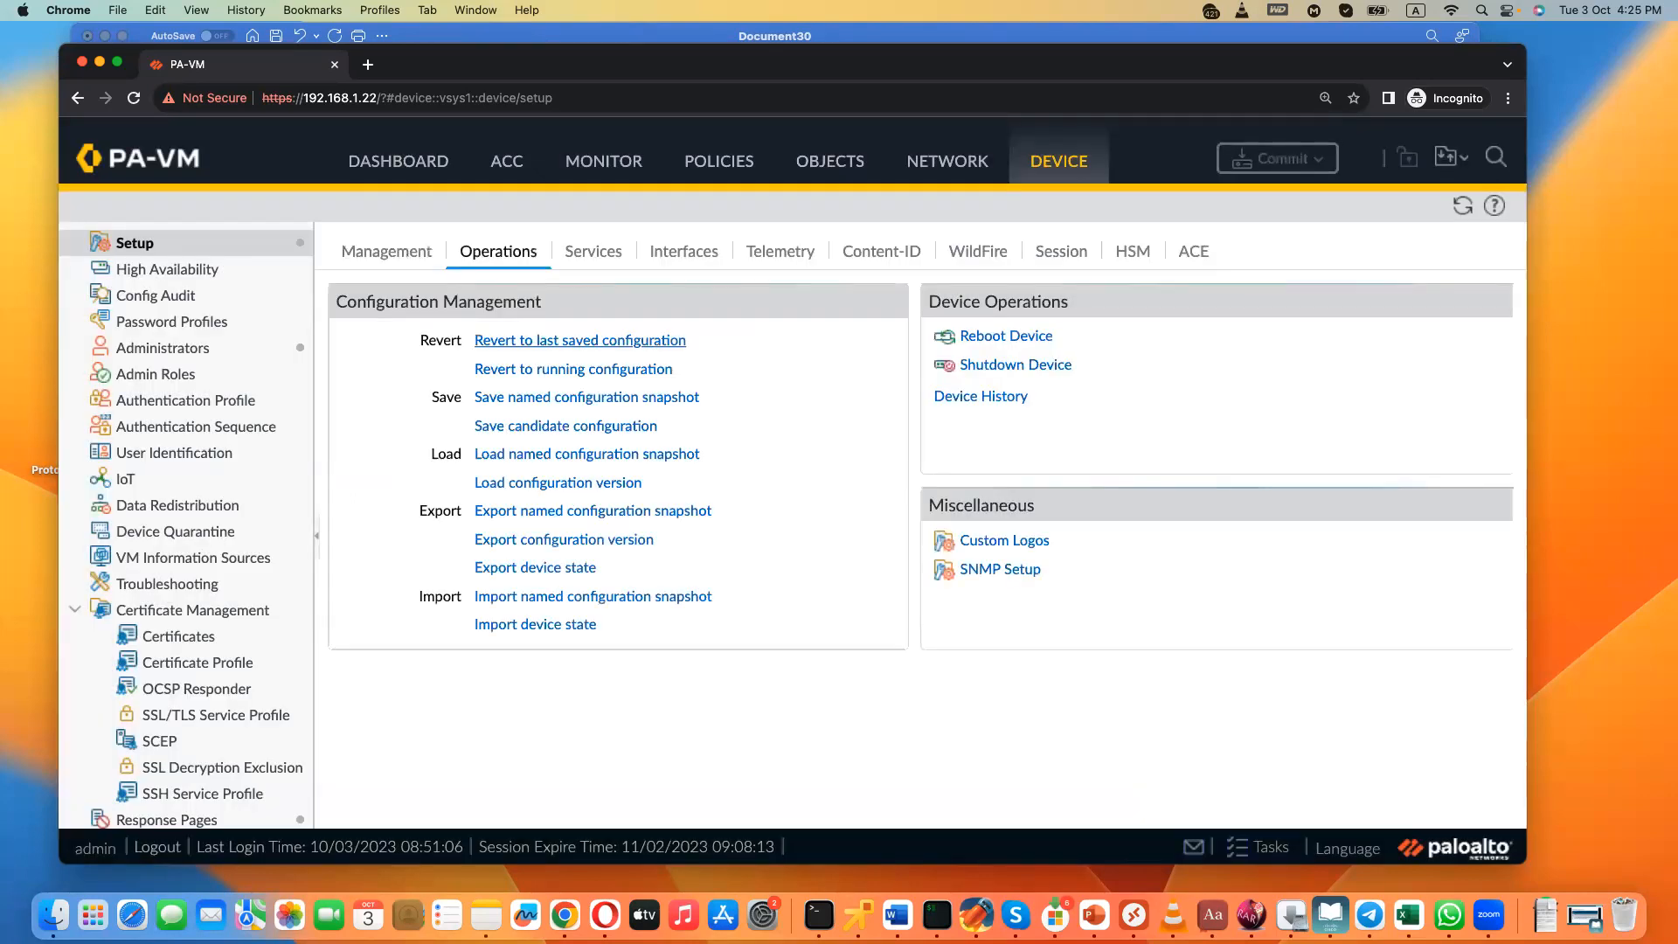
pyautogui.click(579, 341)
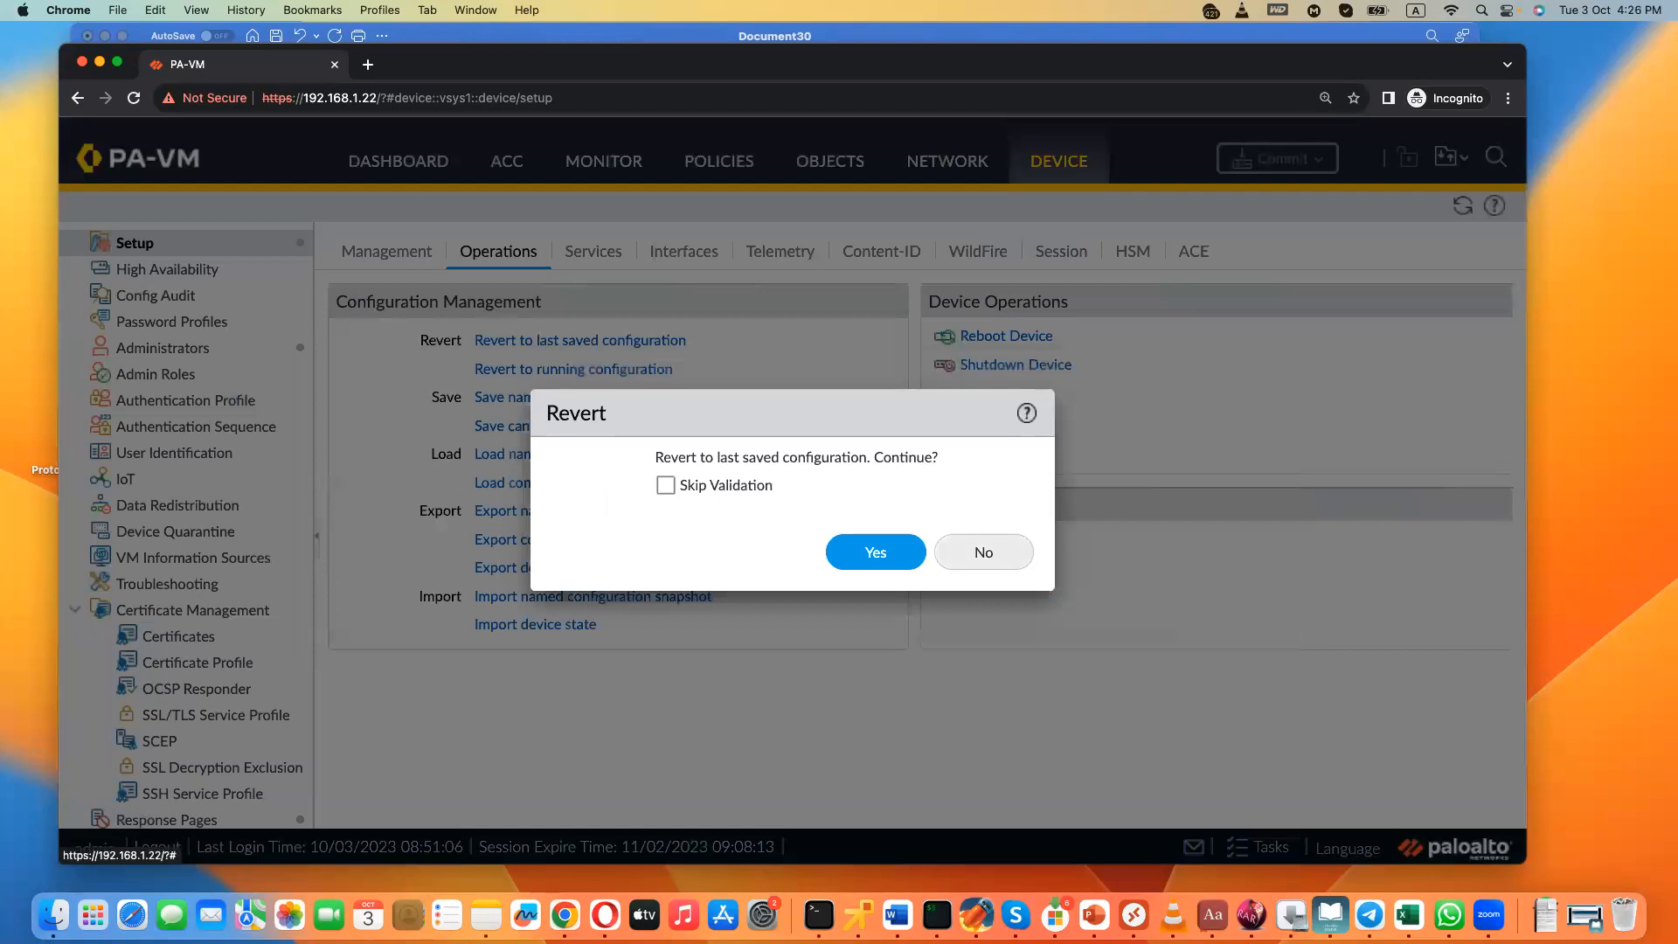
pyautogui.click(983, 551)
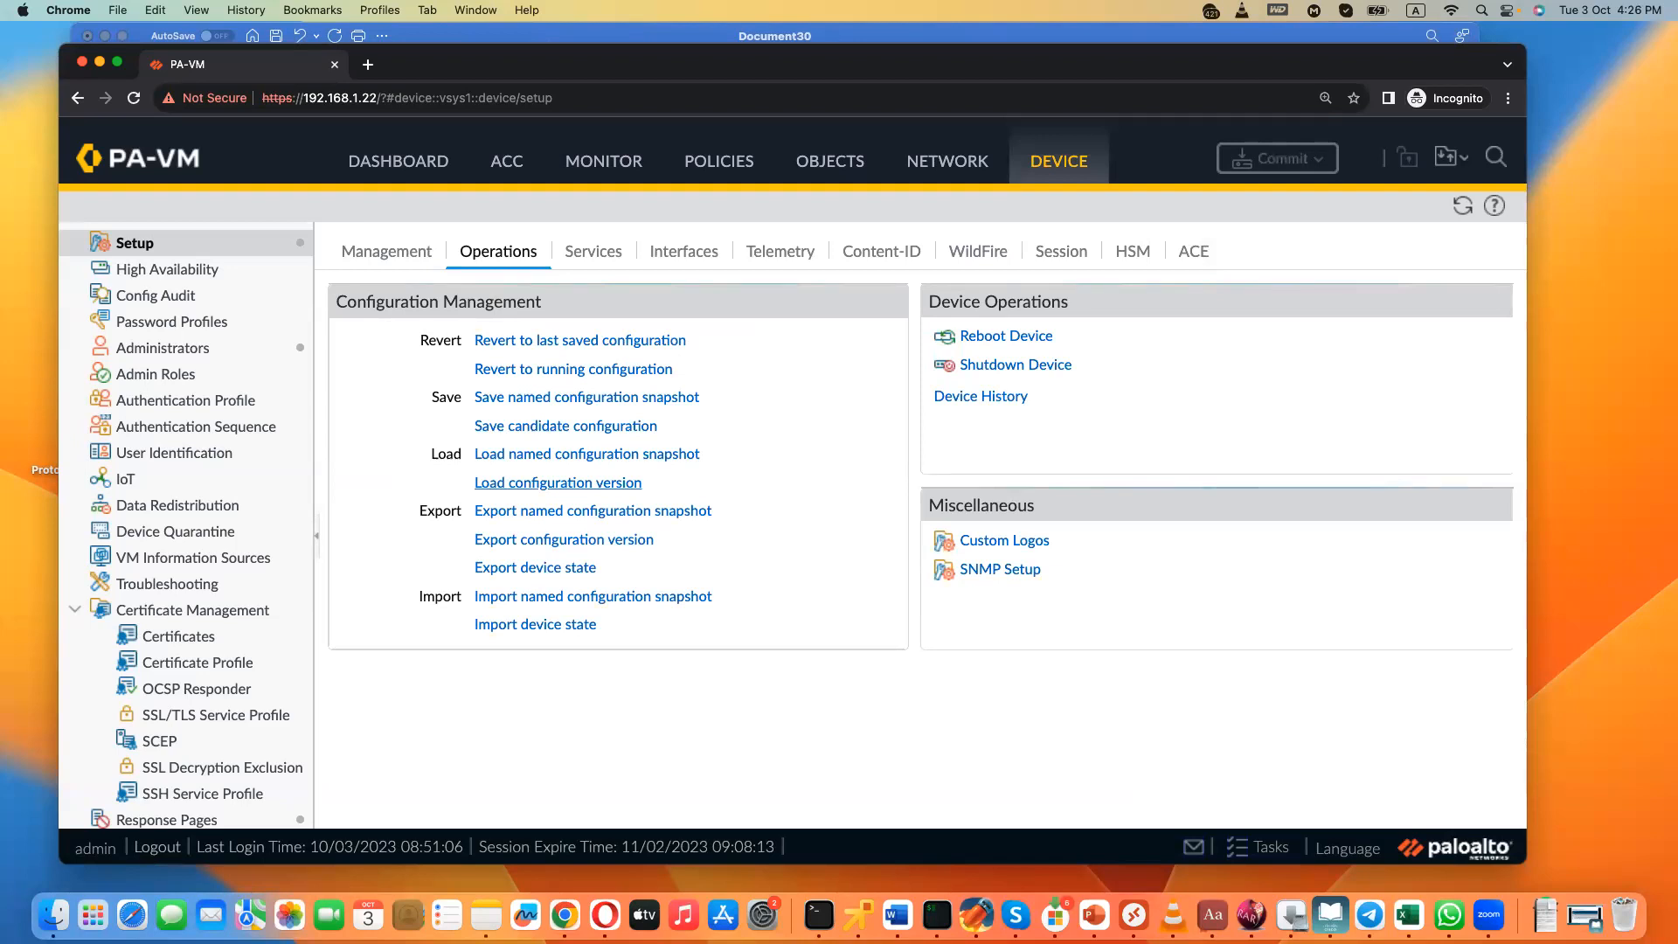
# - Examine the configuration versions available for loading, selecting version 2 without loading it
pyautogui.click(557, 482)
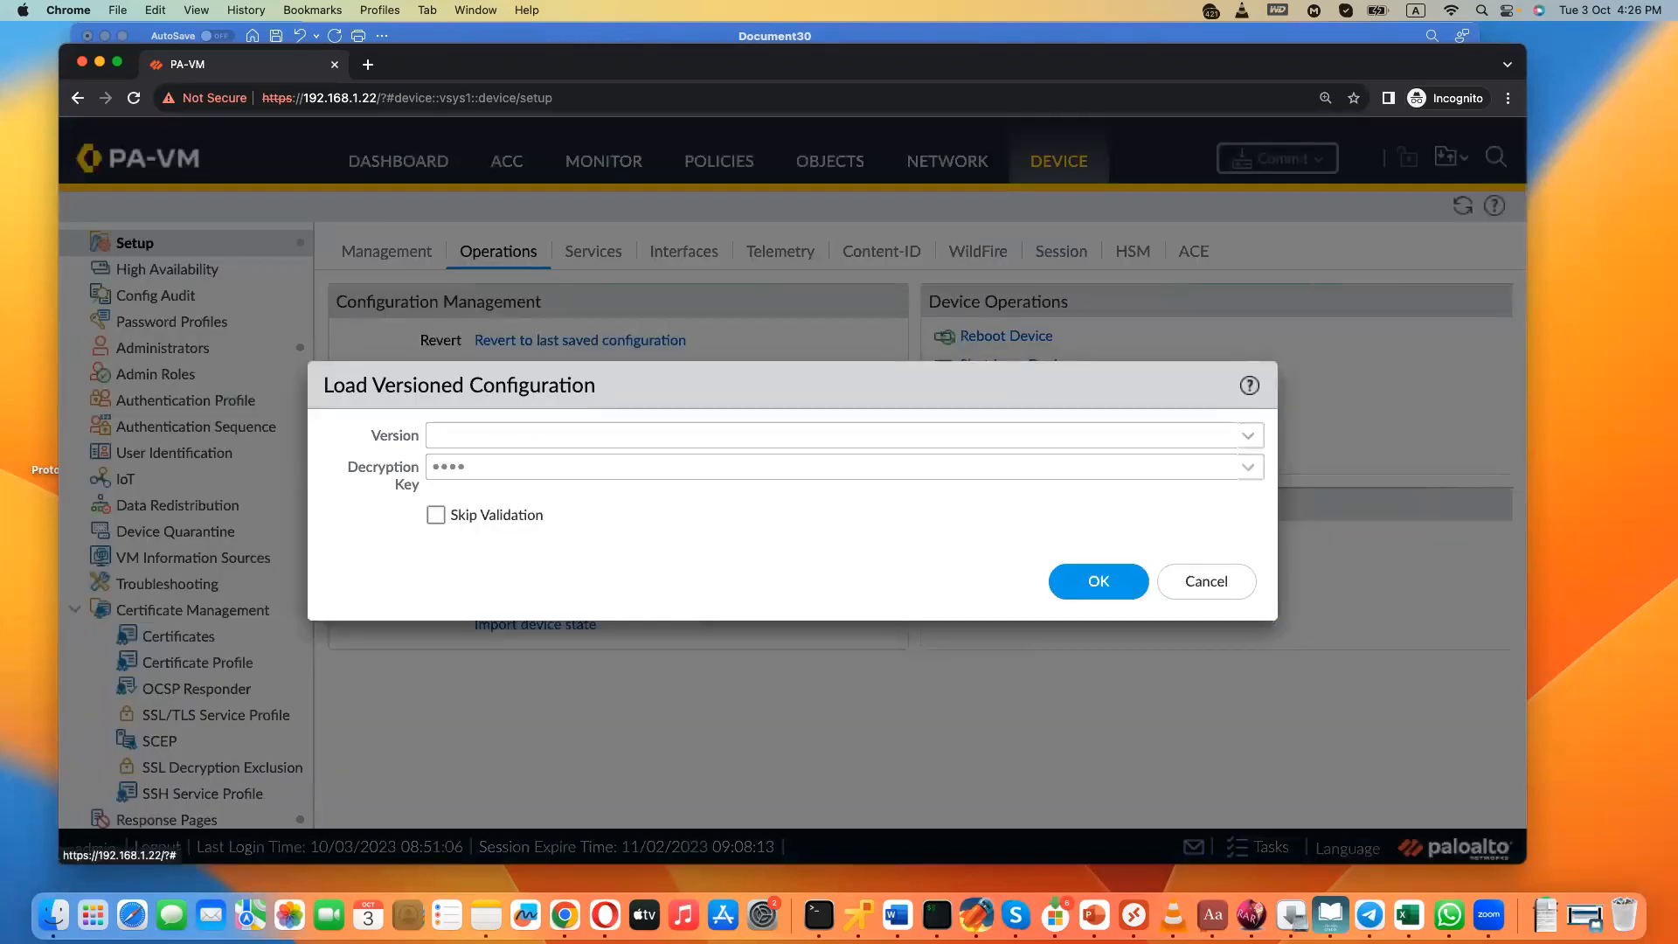
pyautogui.click(576, 435)
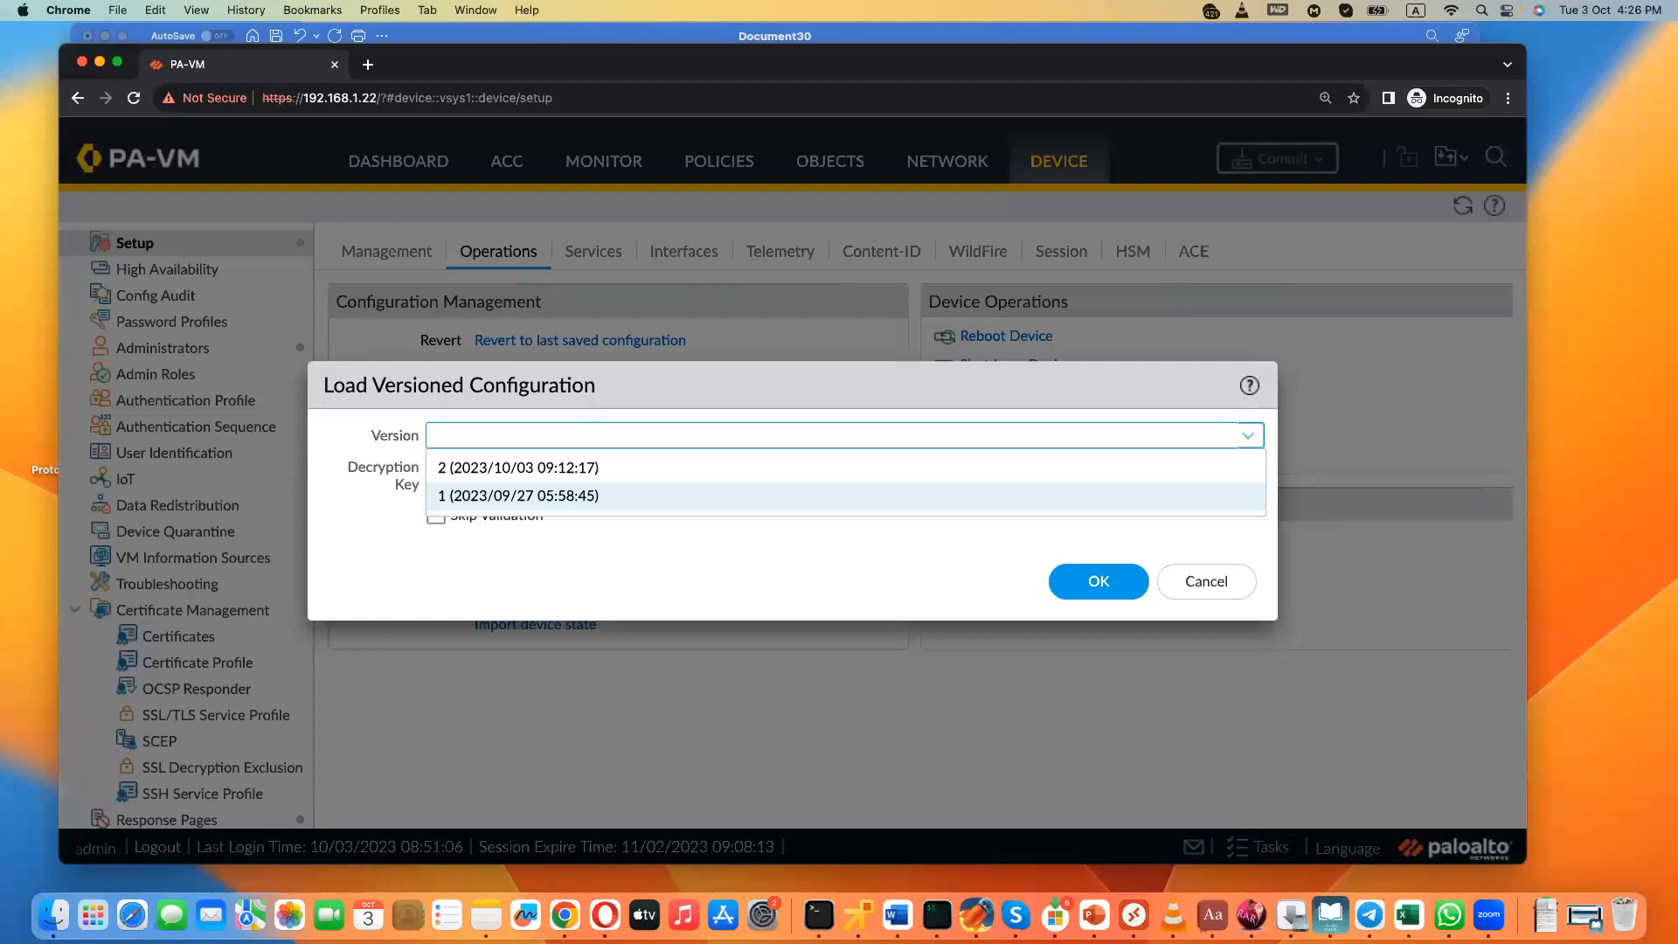
pyautogui.press('Up')
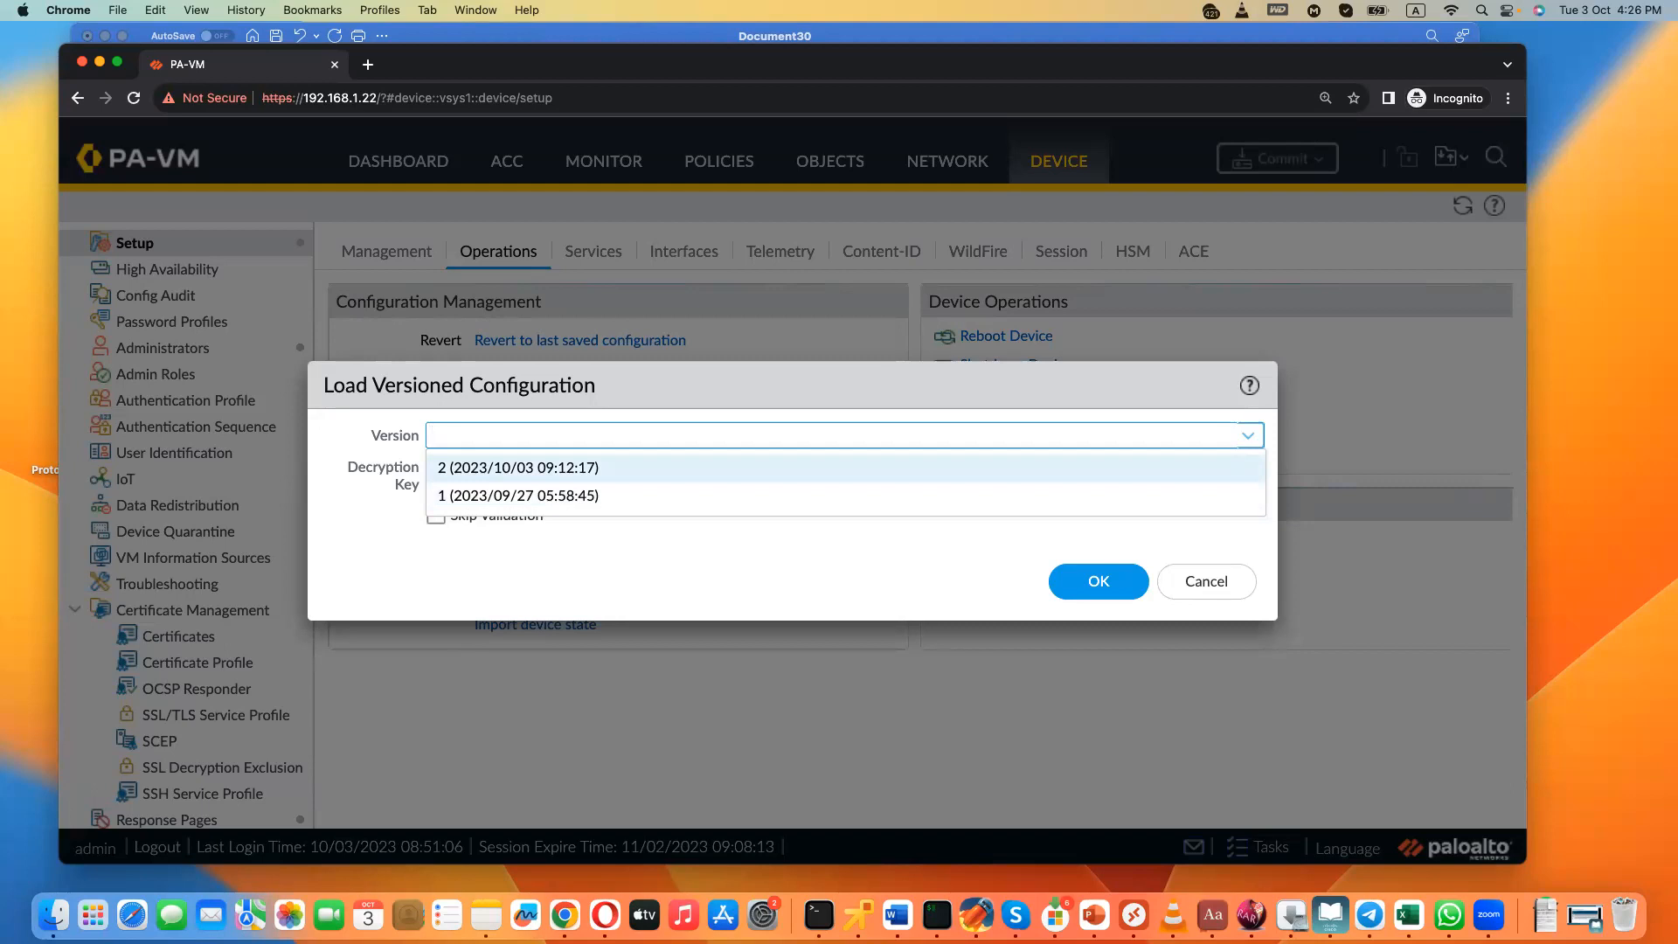
pyautogui.press('Down')
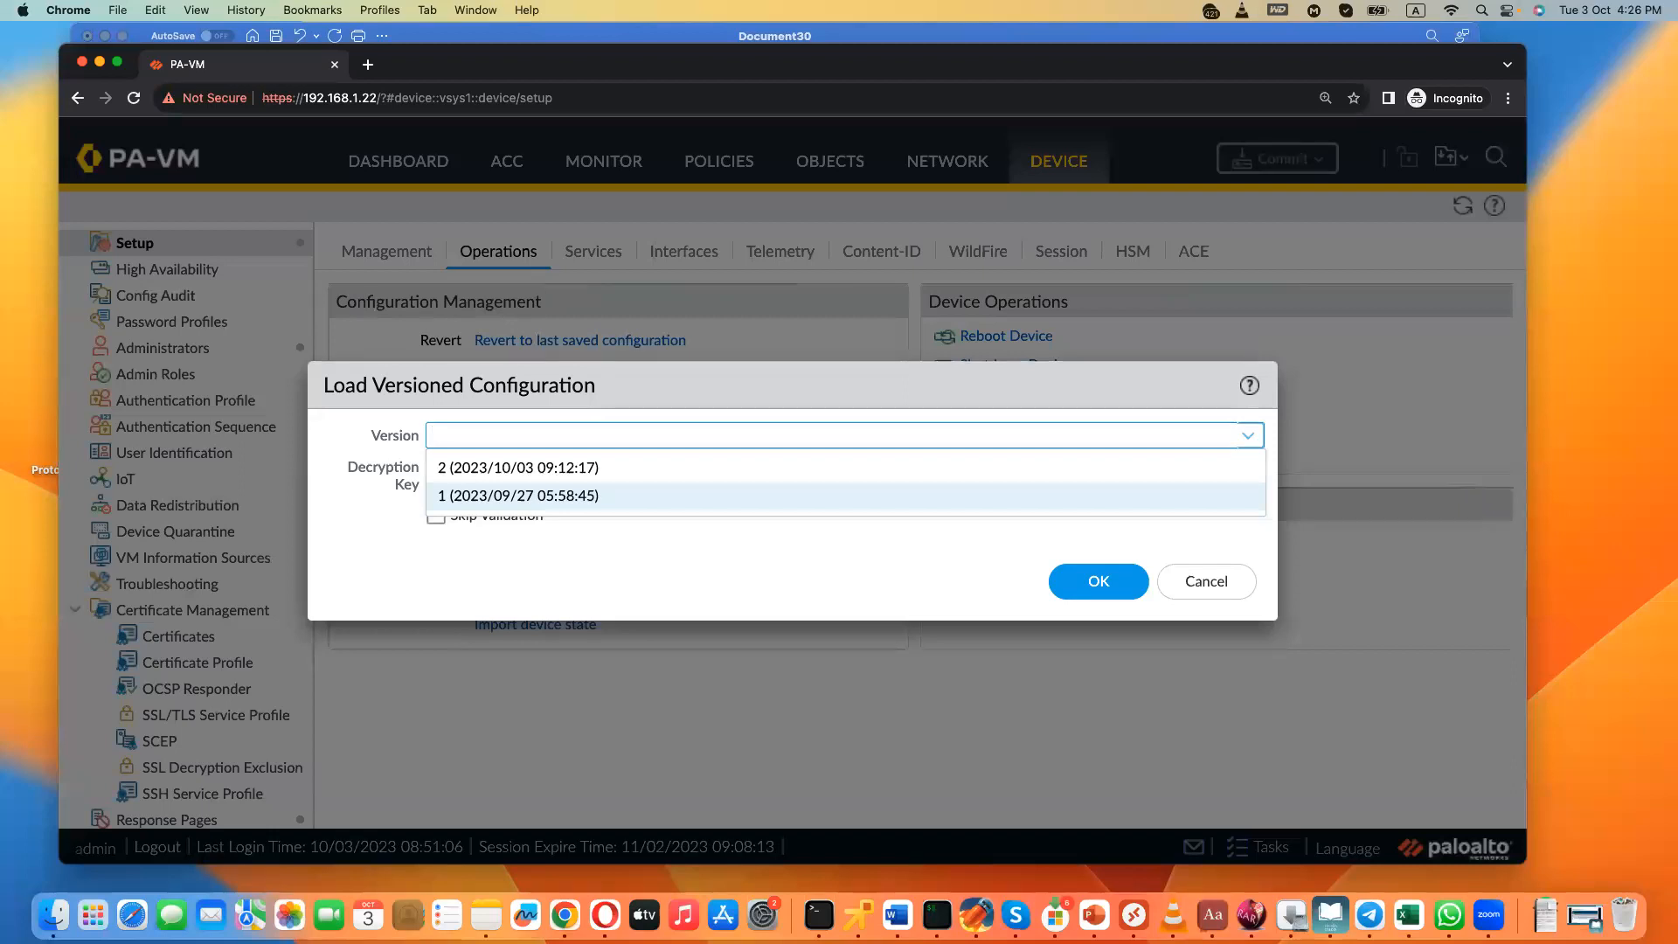
pyautogui.press('Up')
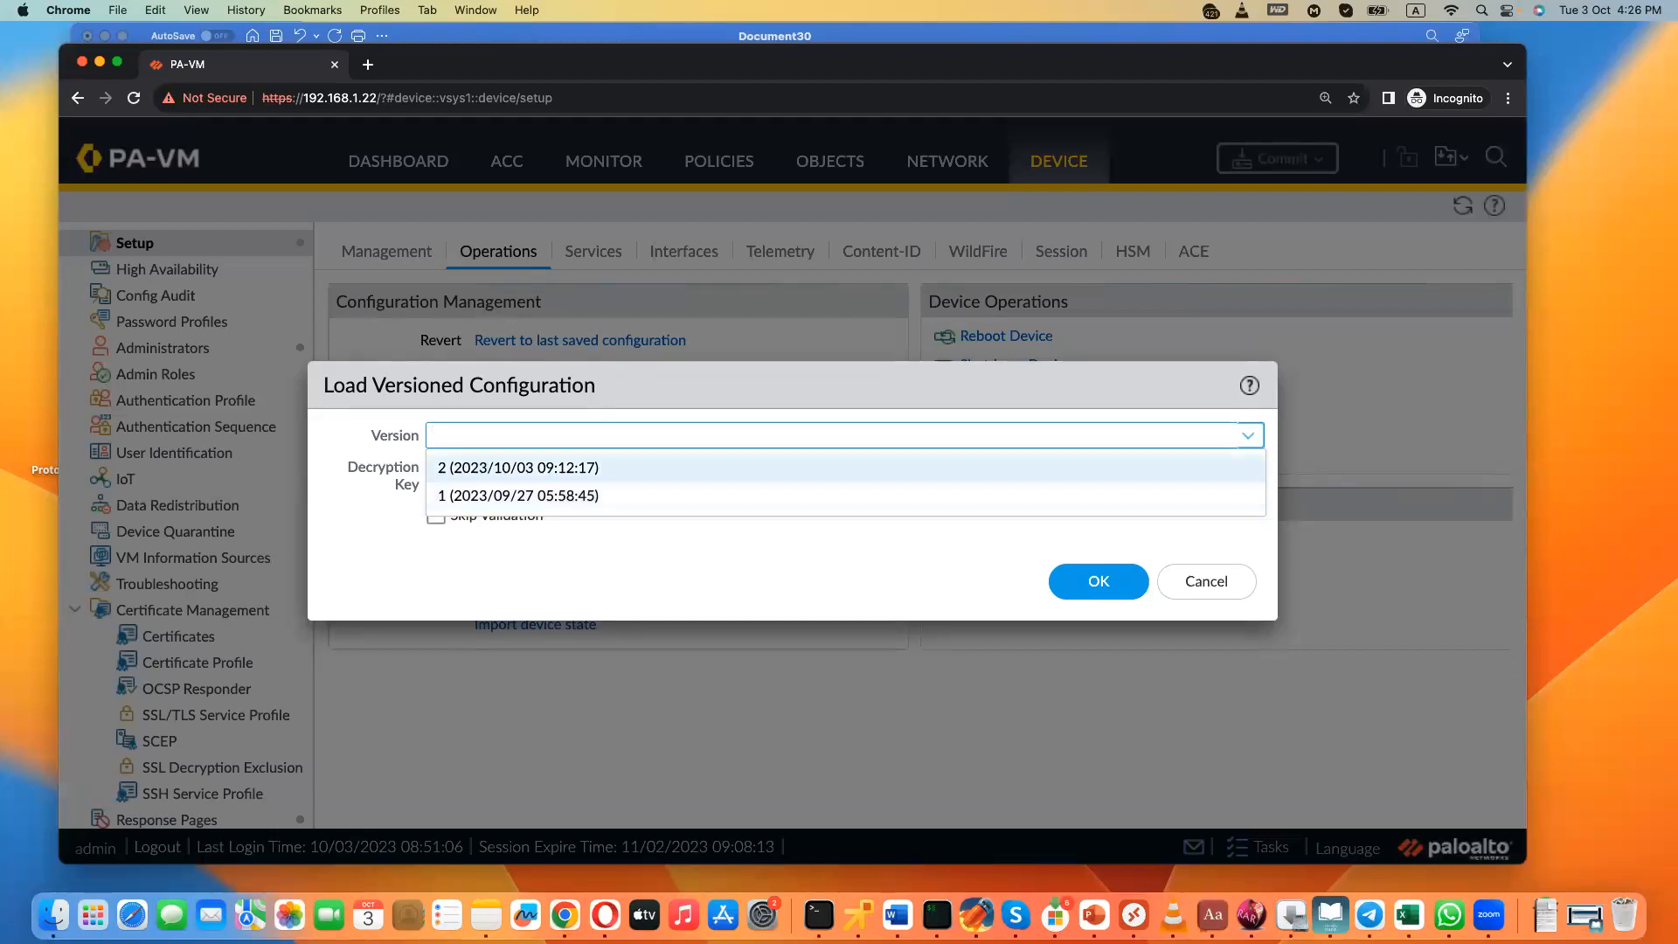
pyautogui.press('Down')
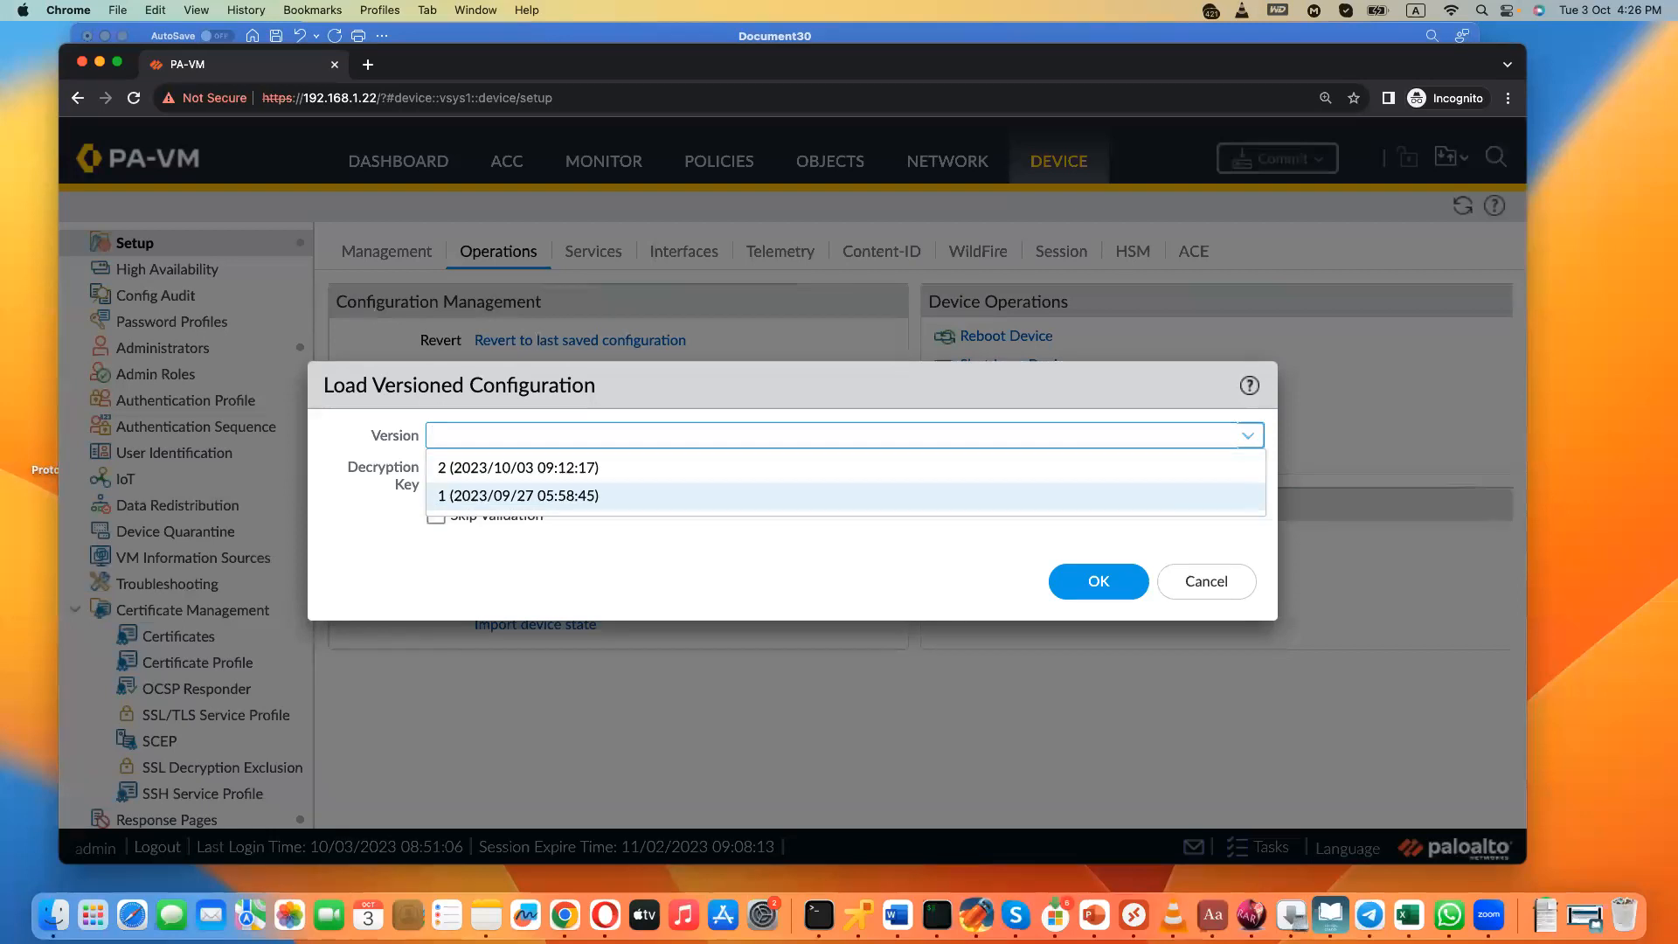
pyautogui.click(519, 468)
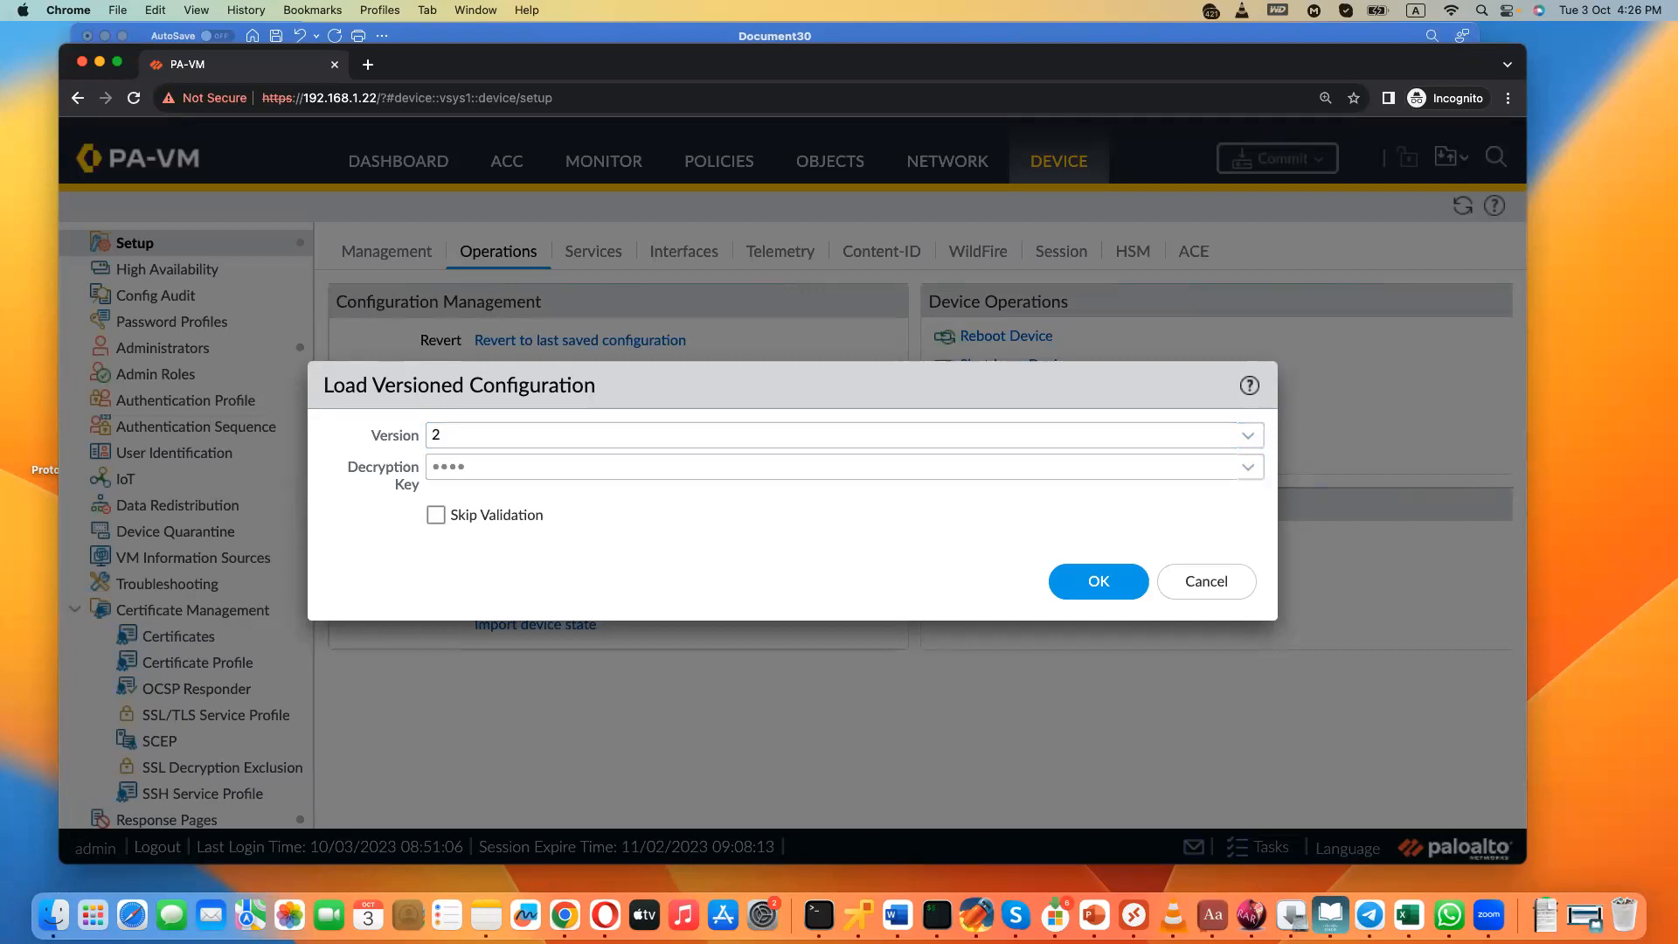
pyautogui.click(1206, 581)
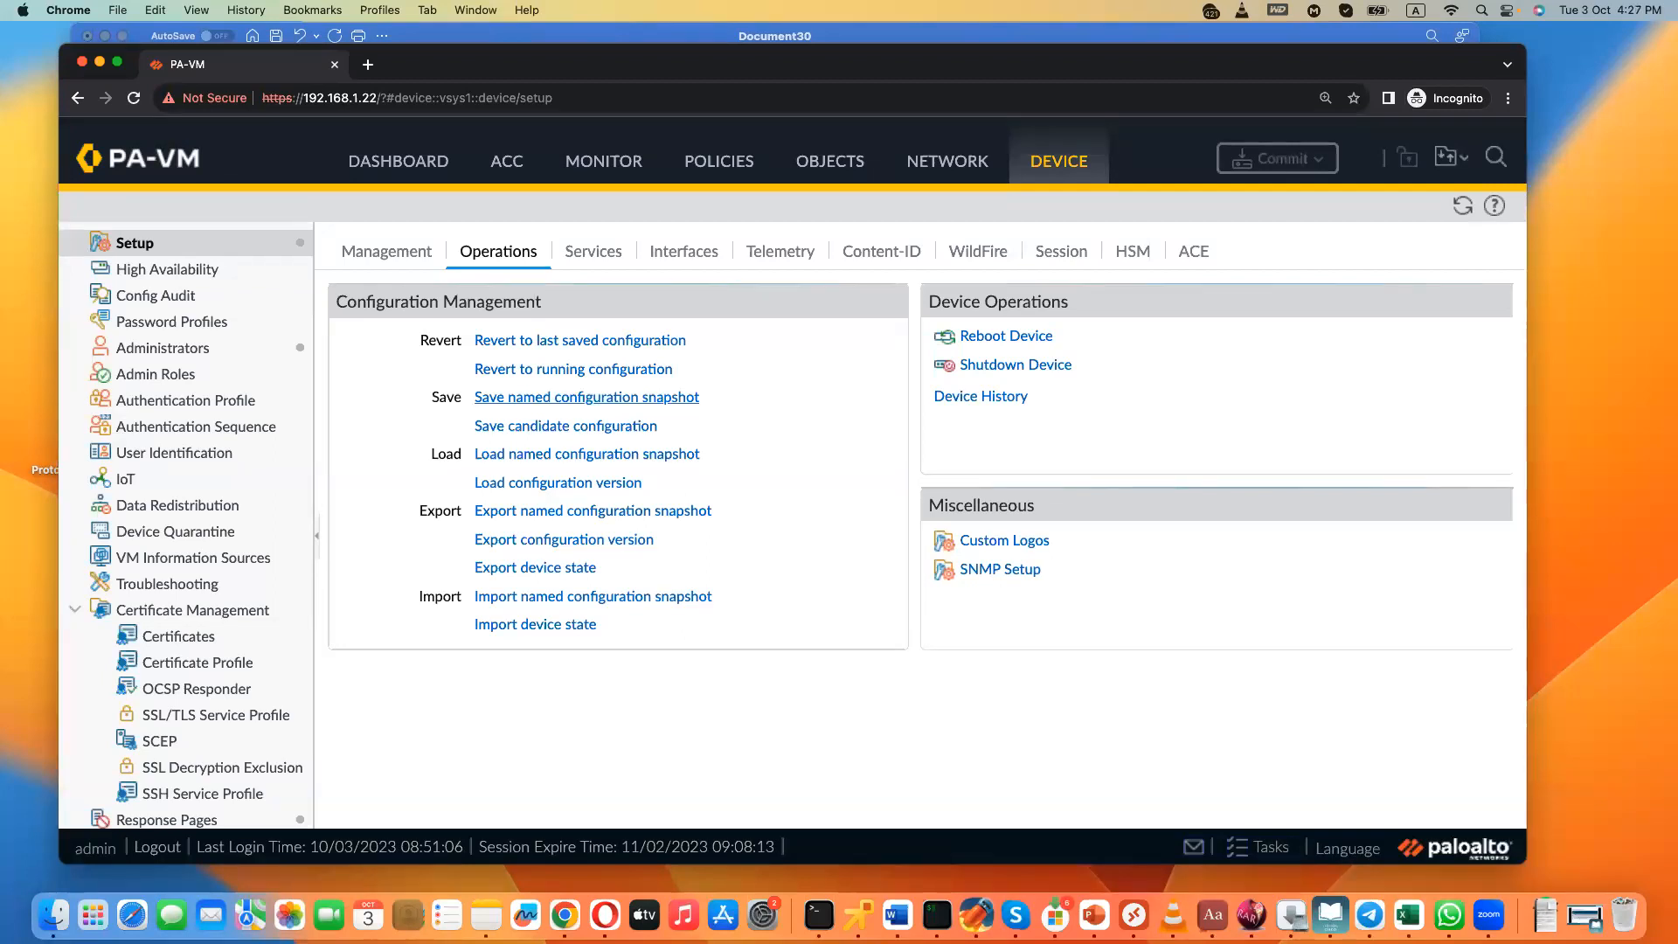
# - Try to save a named configuration snapshot as "class 3 PCNSA"
pyautogui.click(586, 396)
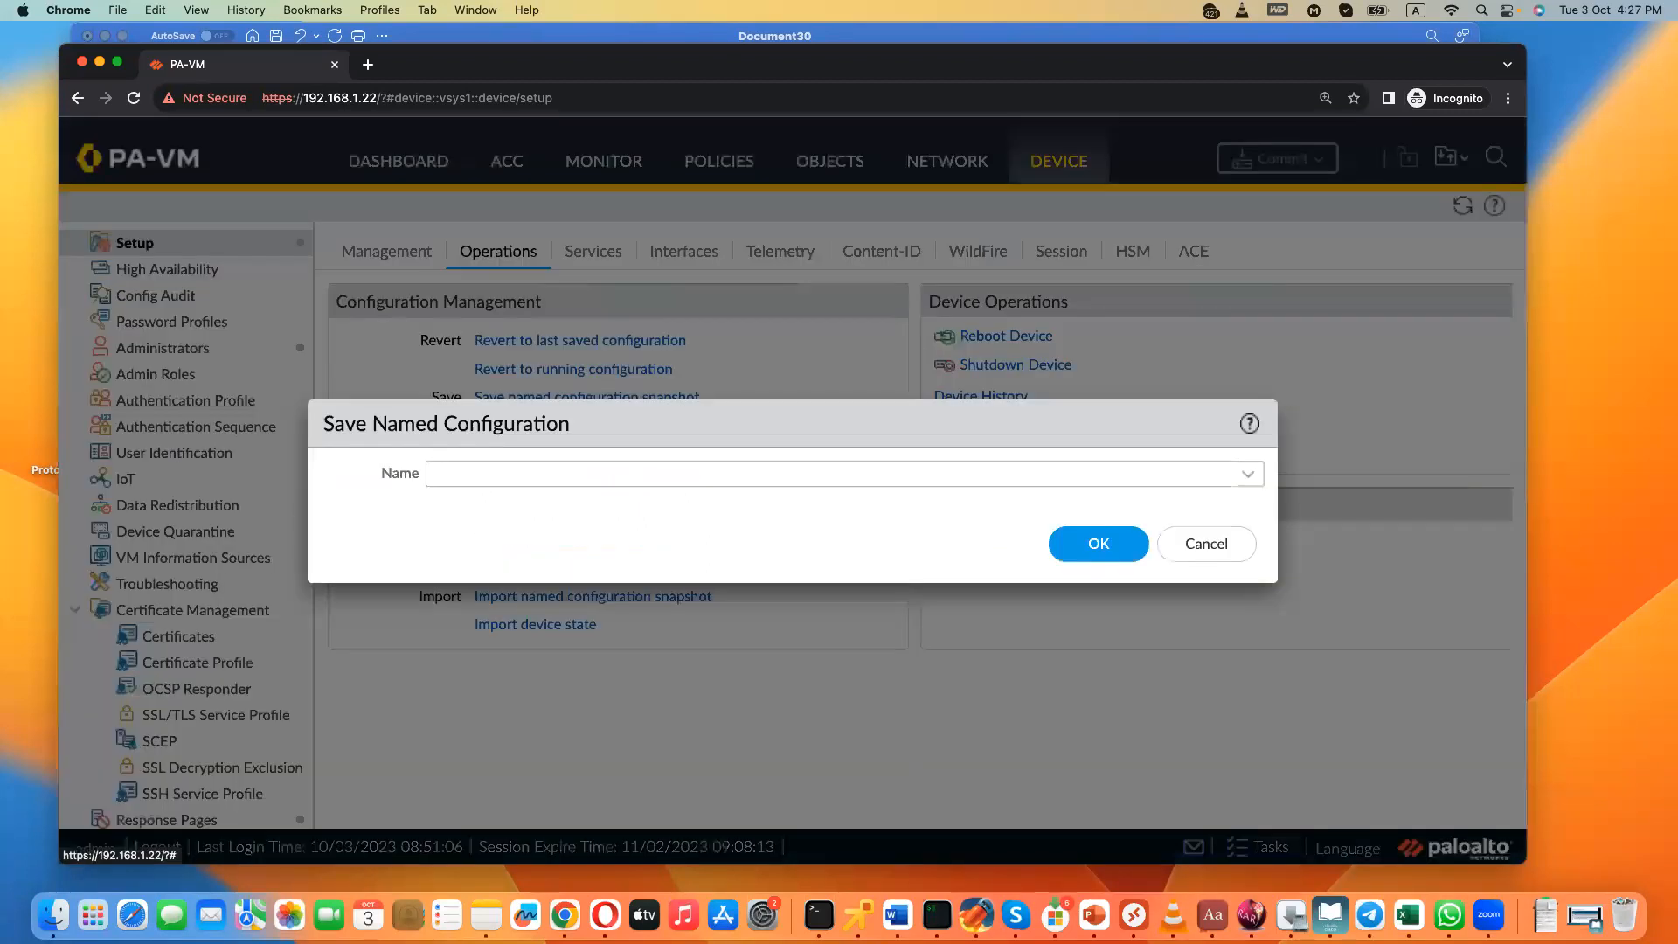
pyautogui.write('class 3 ')
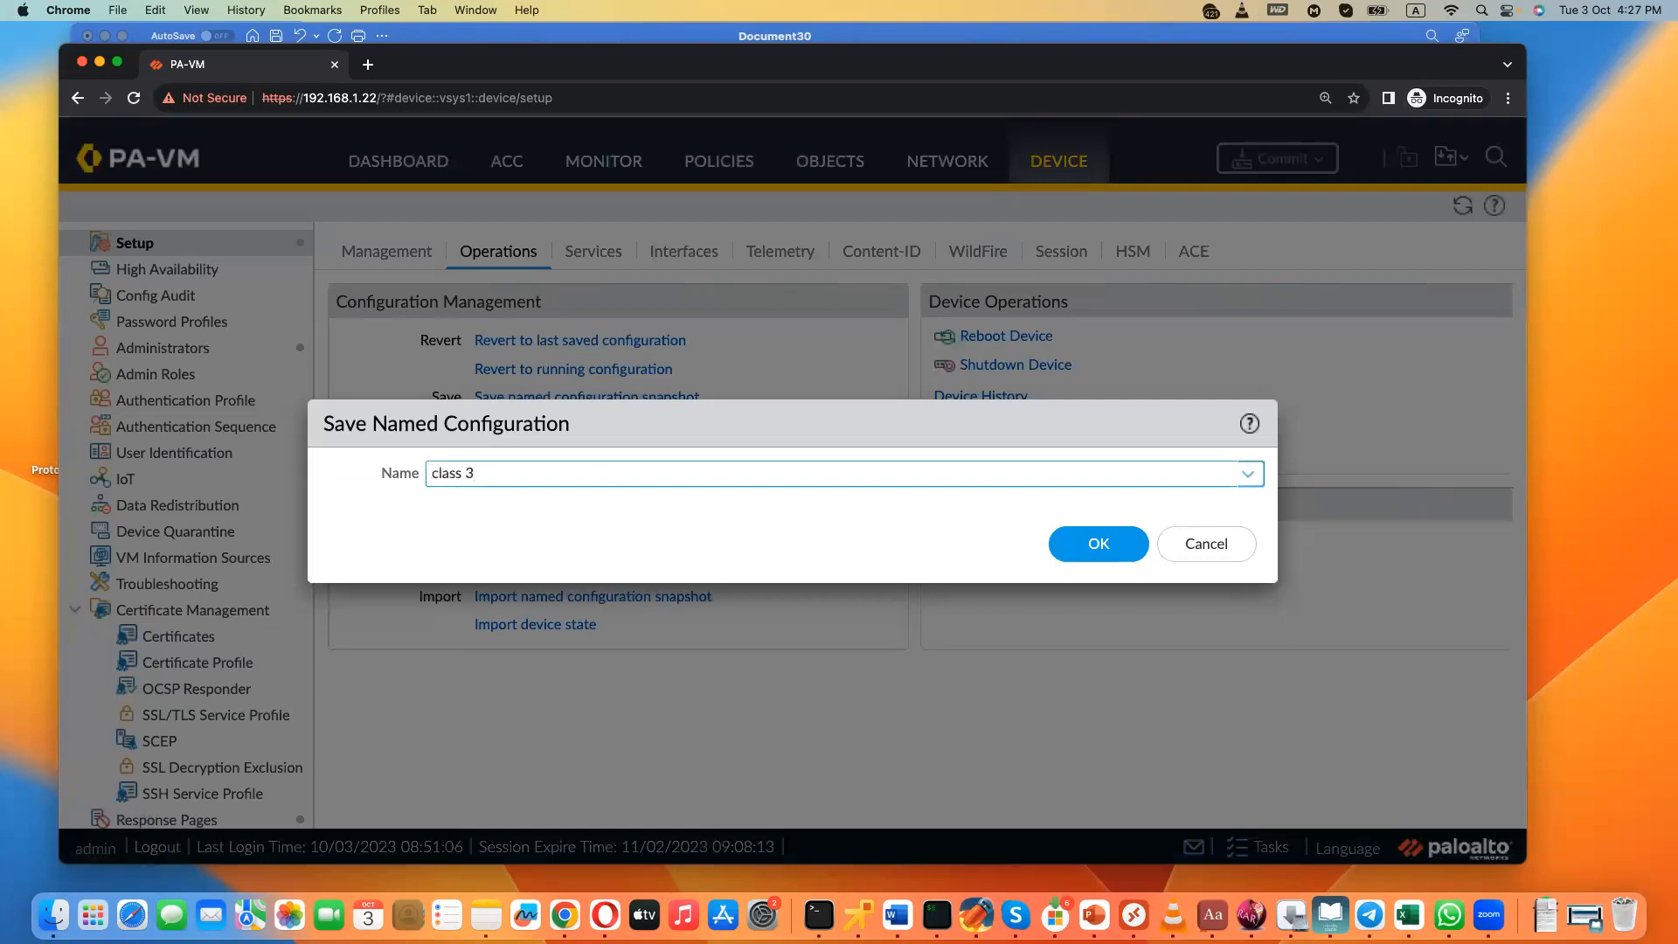
pyautogui.write('PCNSA')
pyautogui.click(1084, 544)
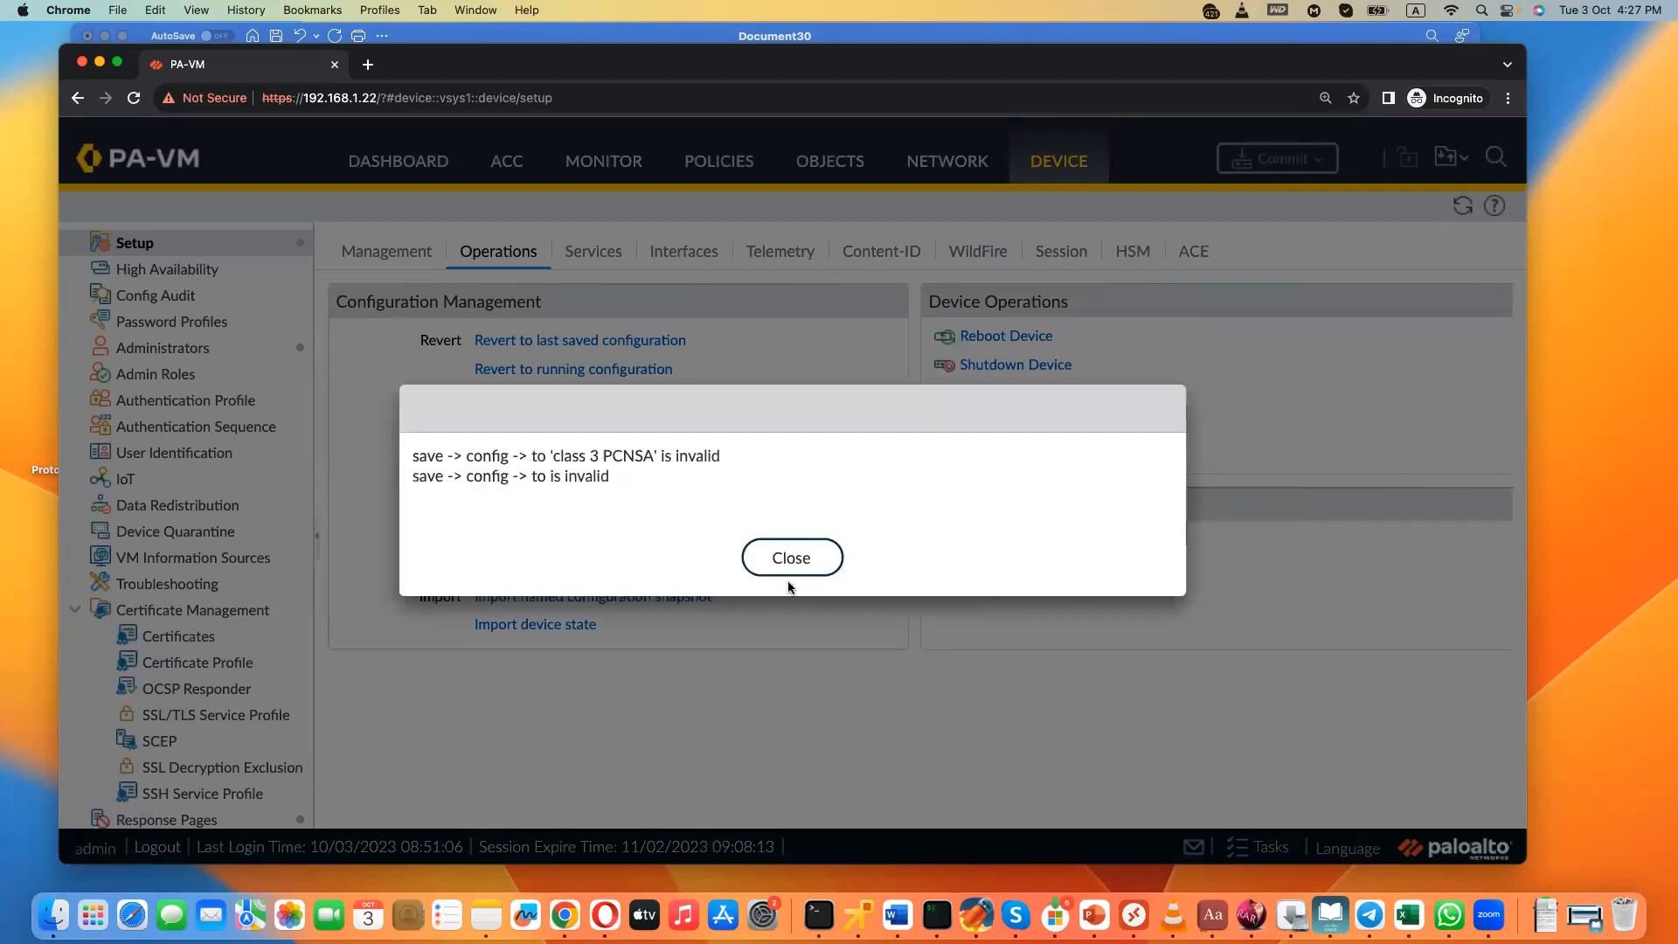
pyautogui.click(802, 578)
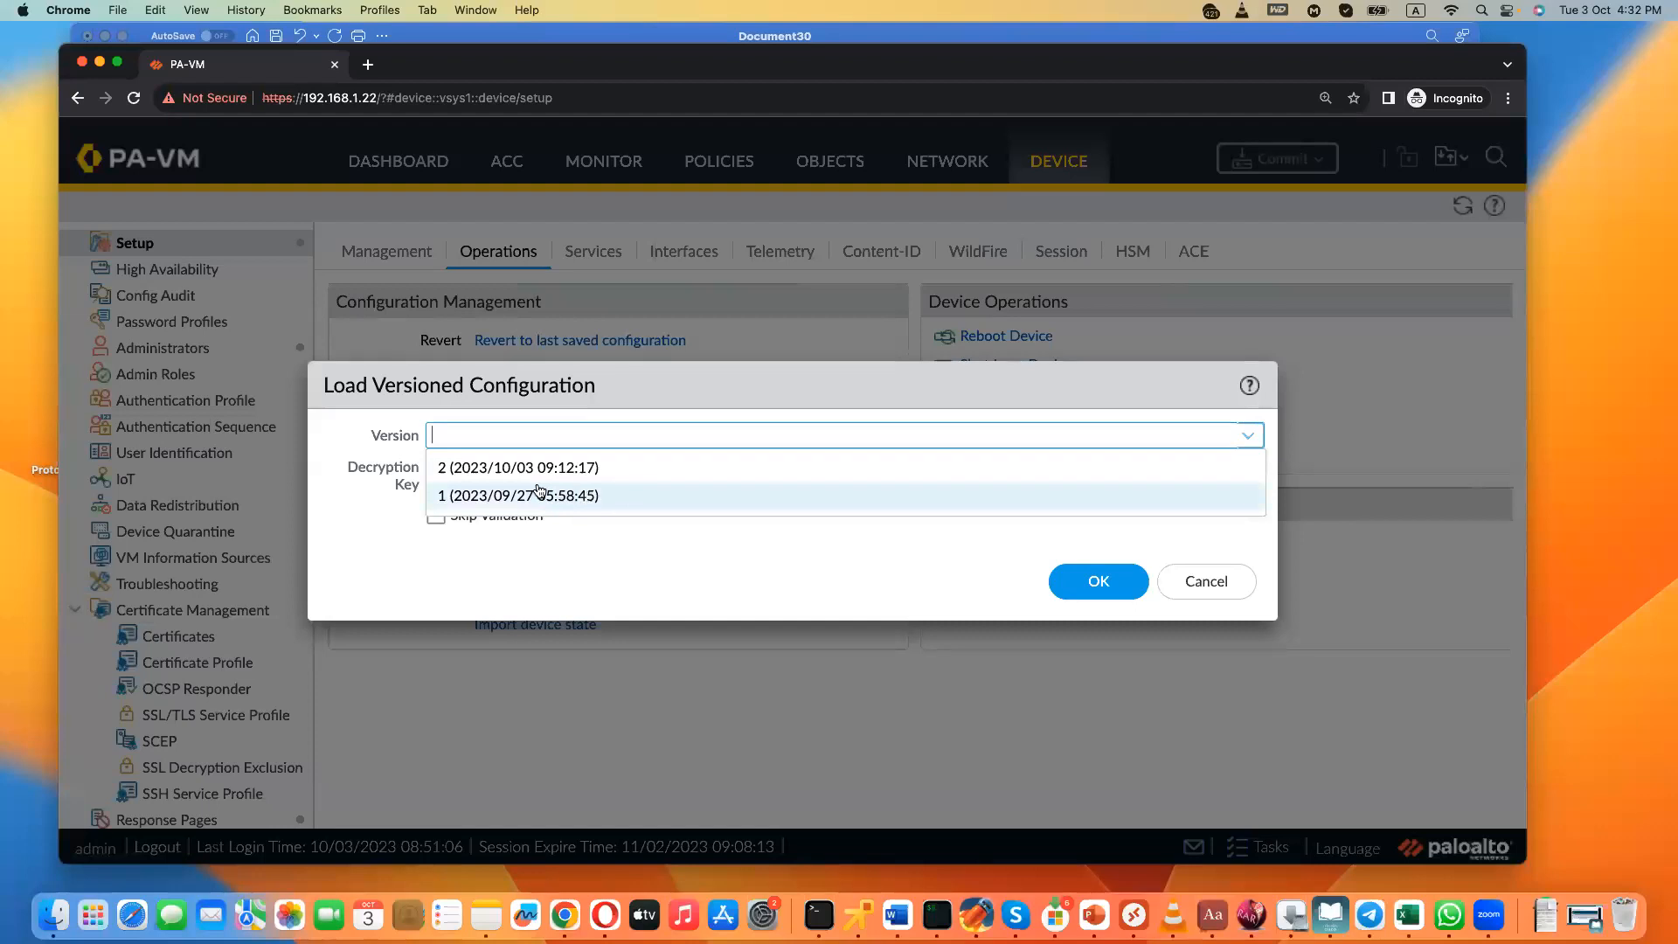
# - Load configuration version 1 as the candidate configuration
pyautogui.click(538, 489)
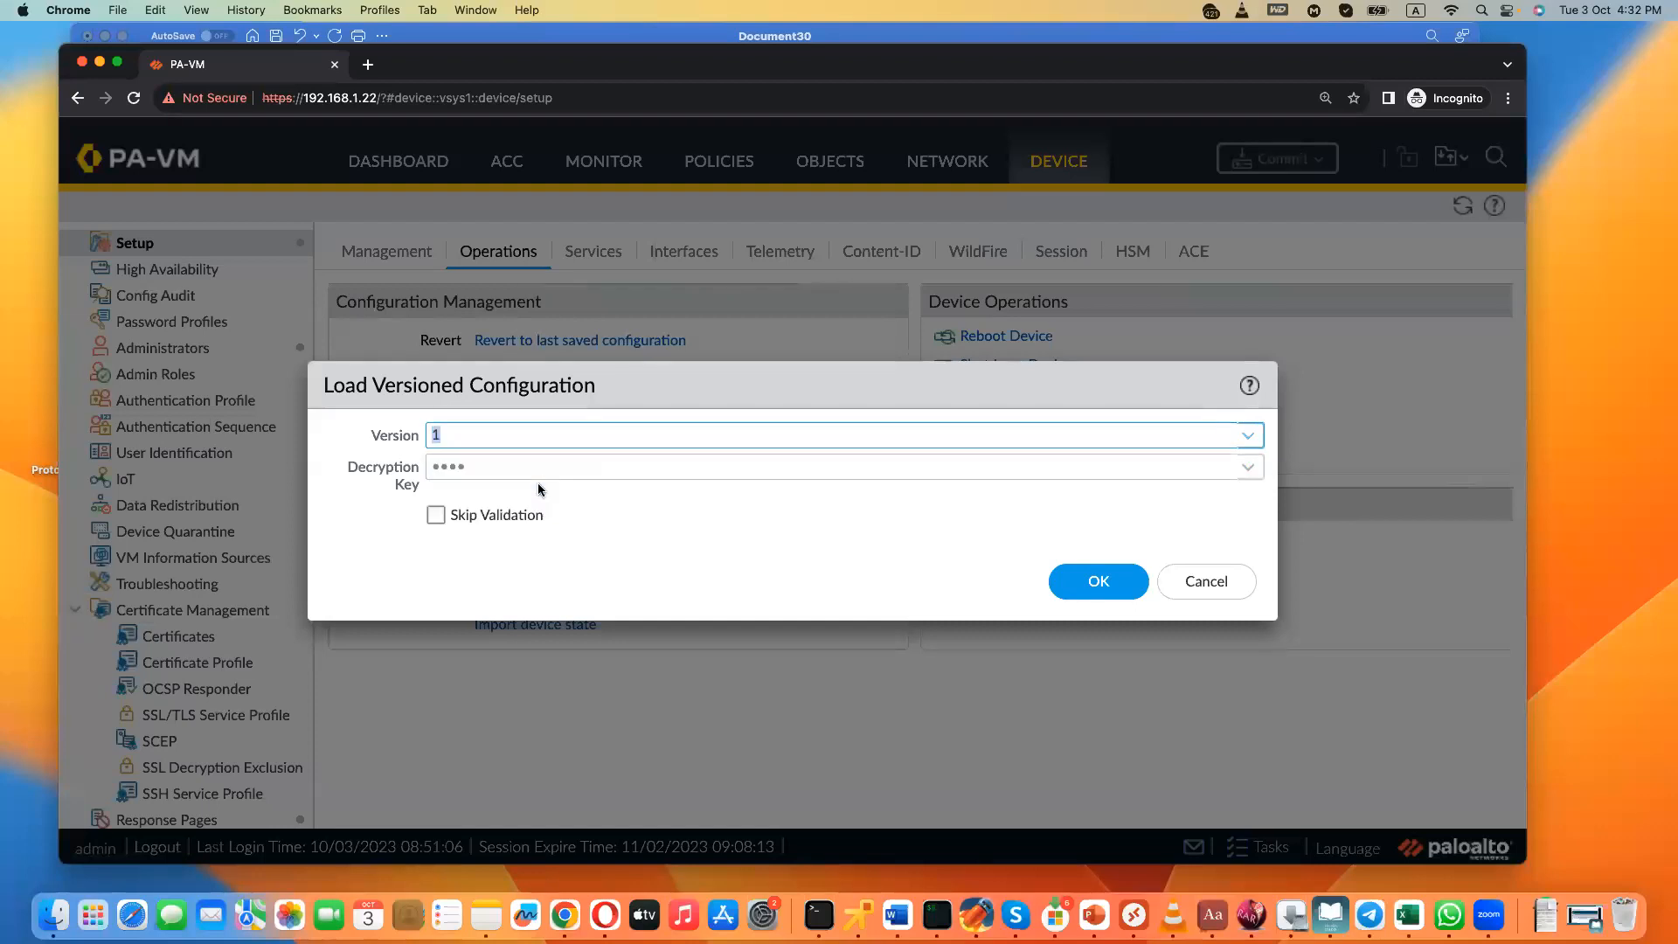
pyautogui.click(1098, 581)
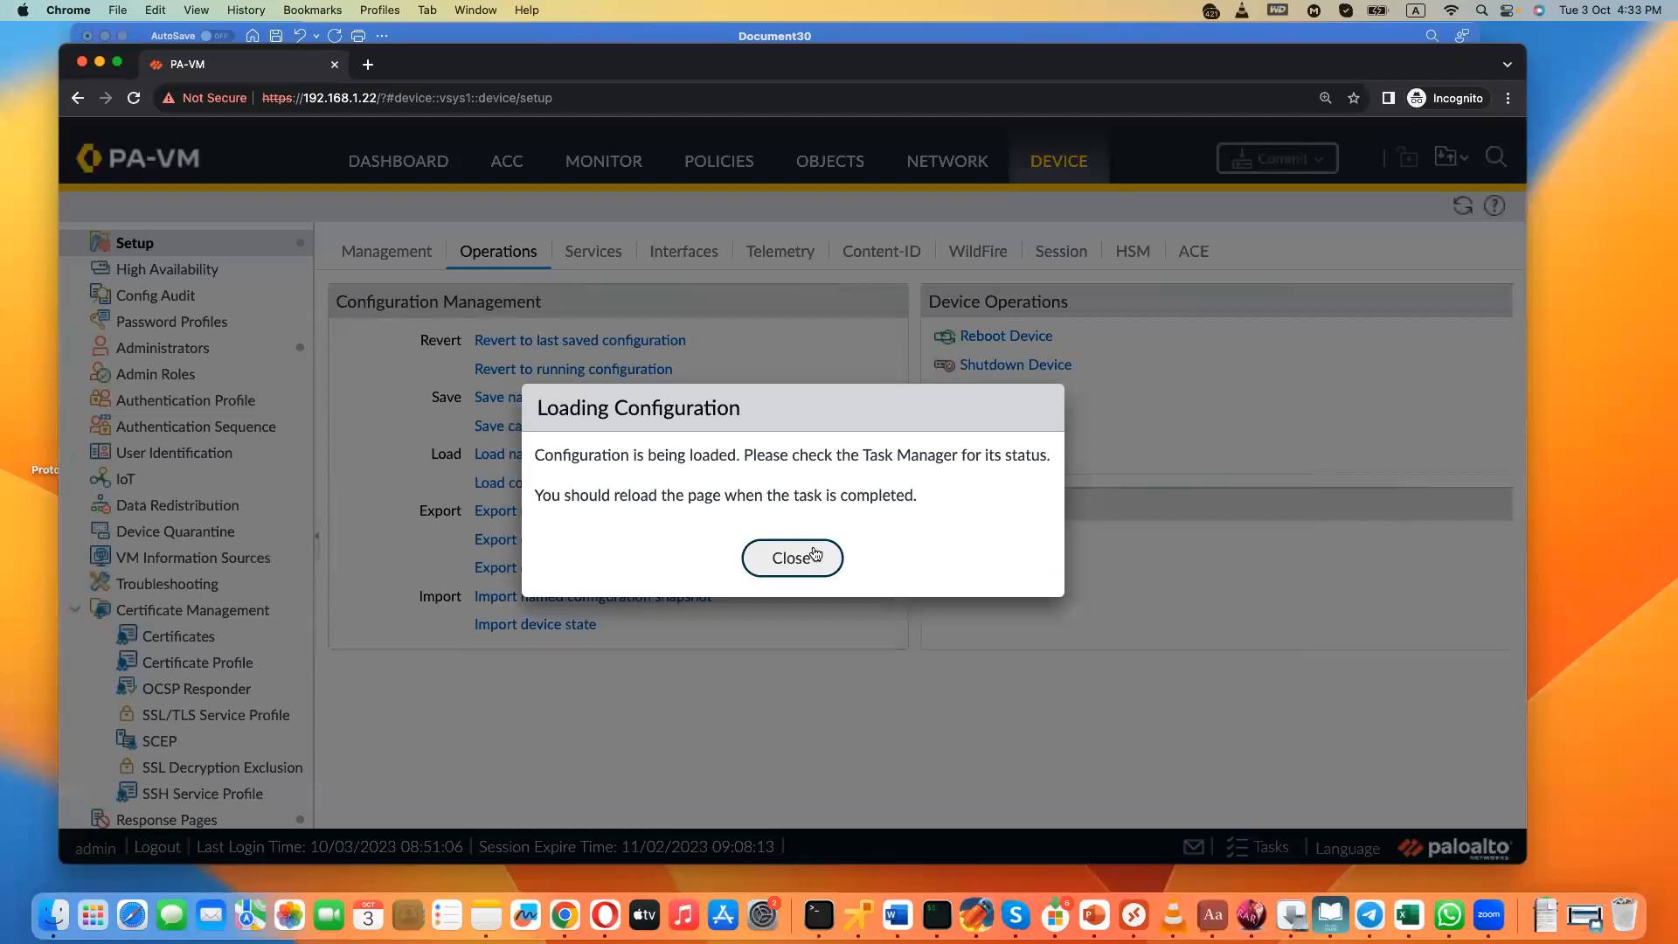
pyautogui.click(814, 554)
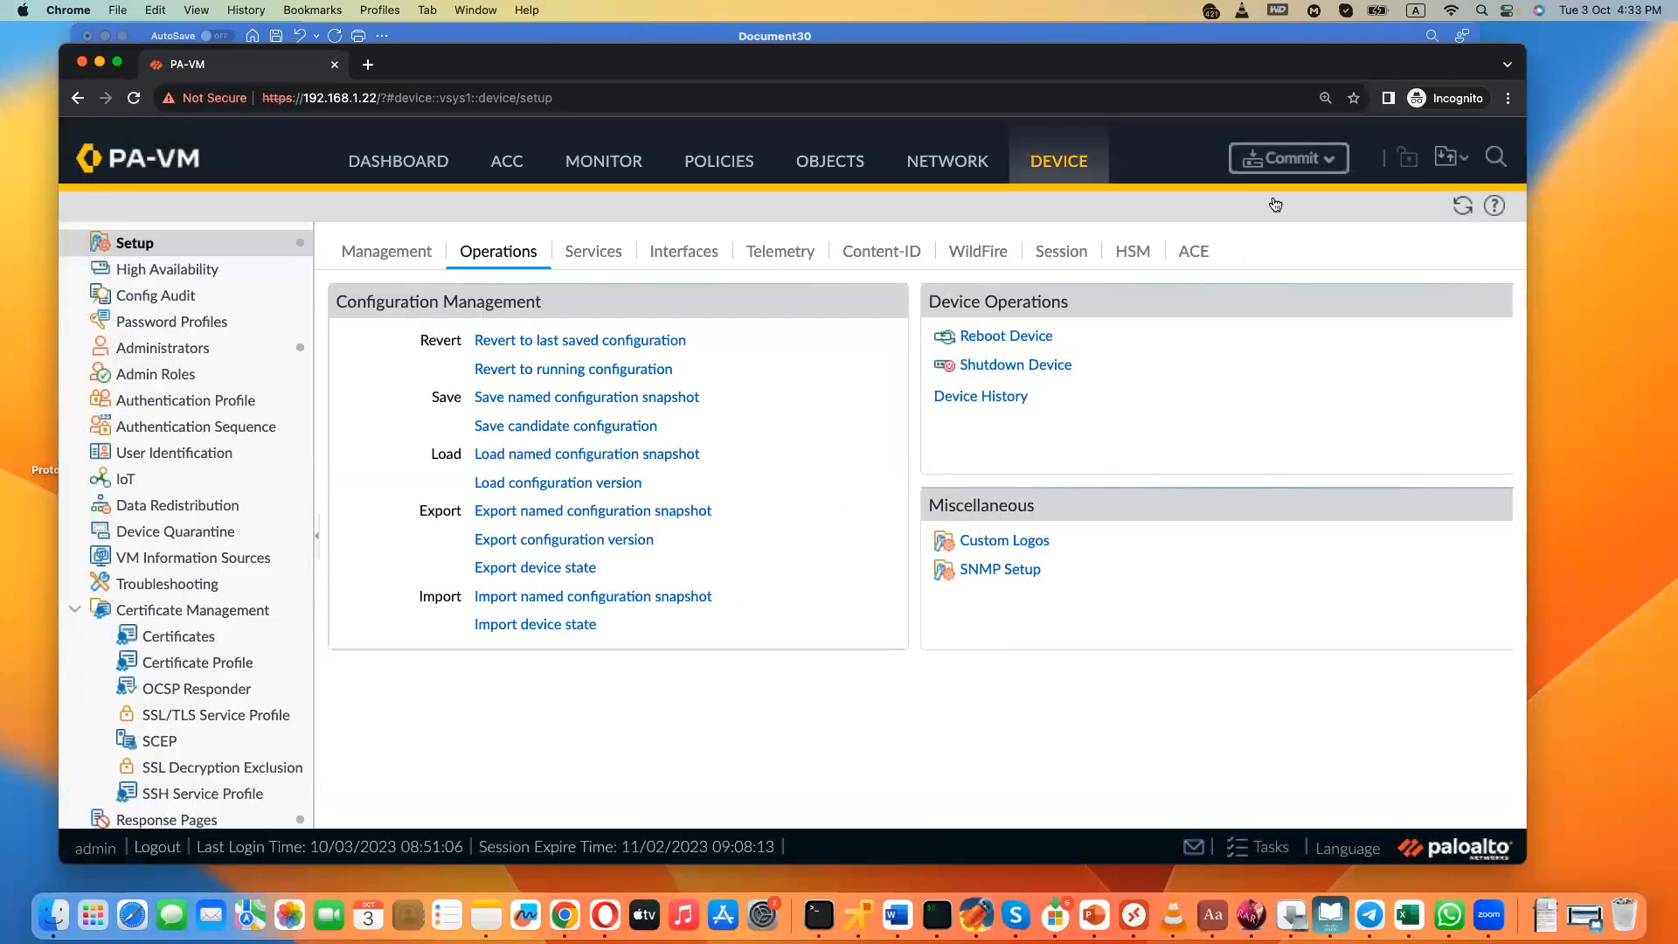
# - Commit the loaded configuration version to the firewall and dismiss the commit status
pyautogui.click(1313, 179)
pyautogui.click(979, 804)
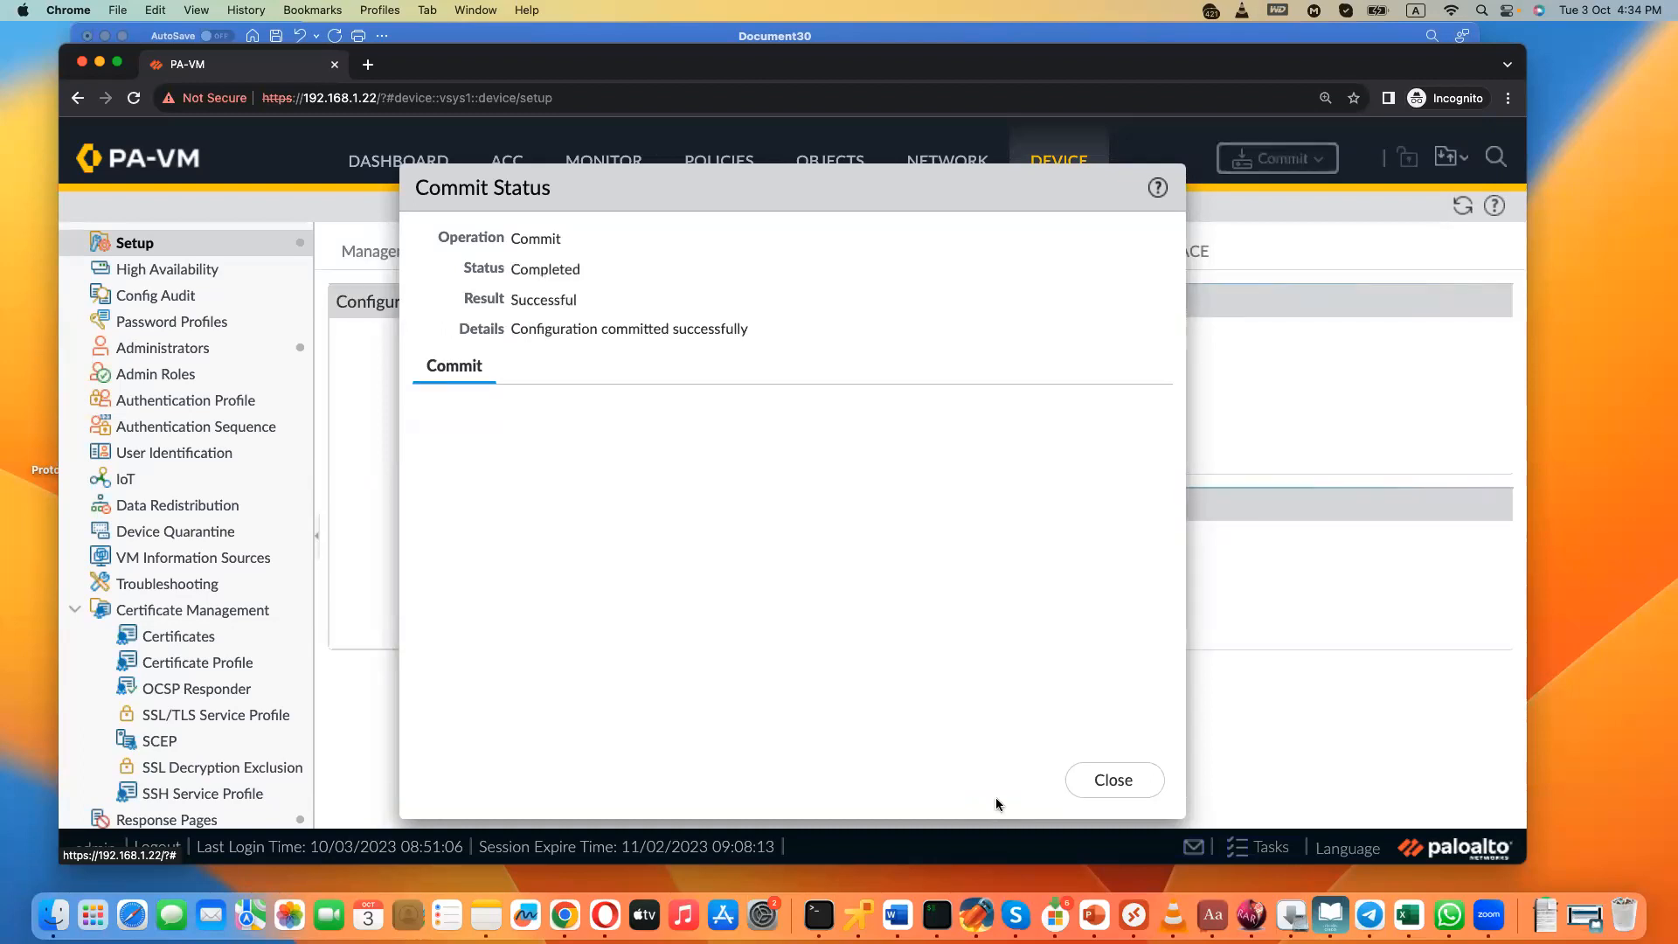
pyautogui.click(1110, 792)
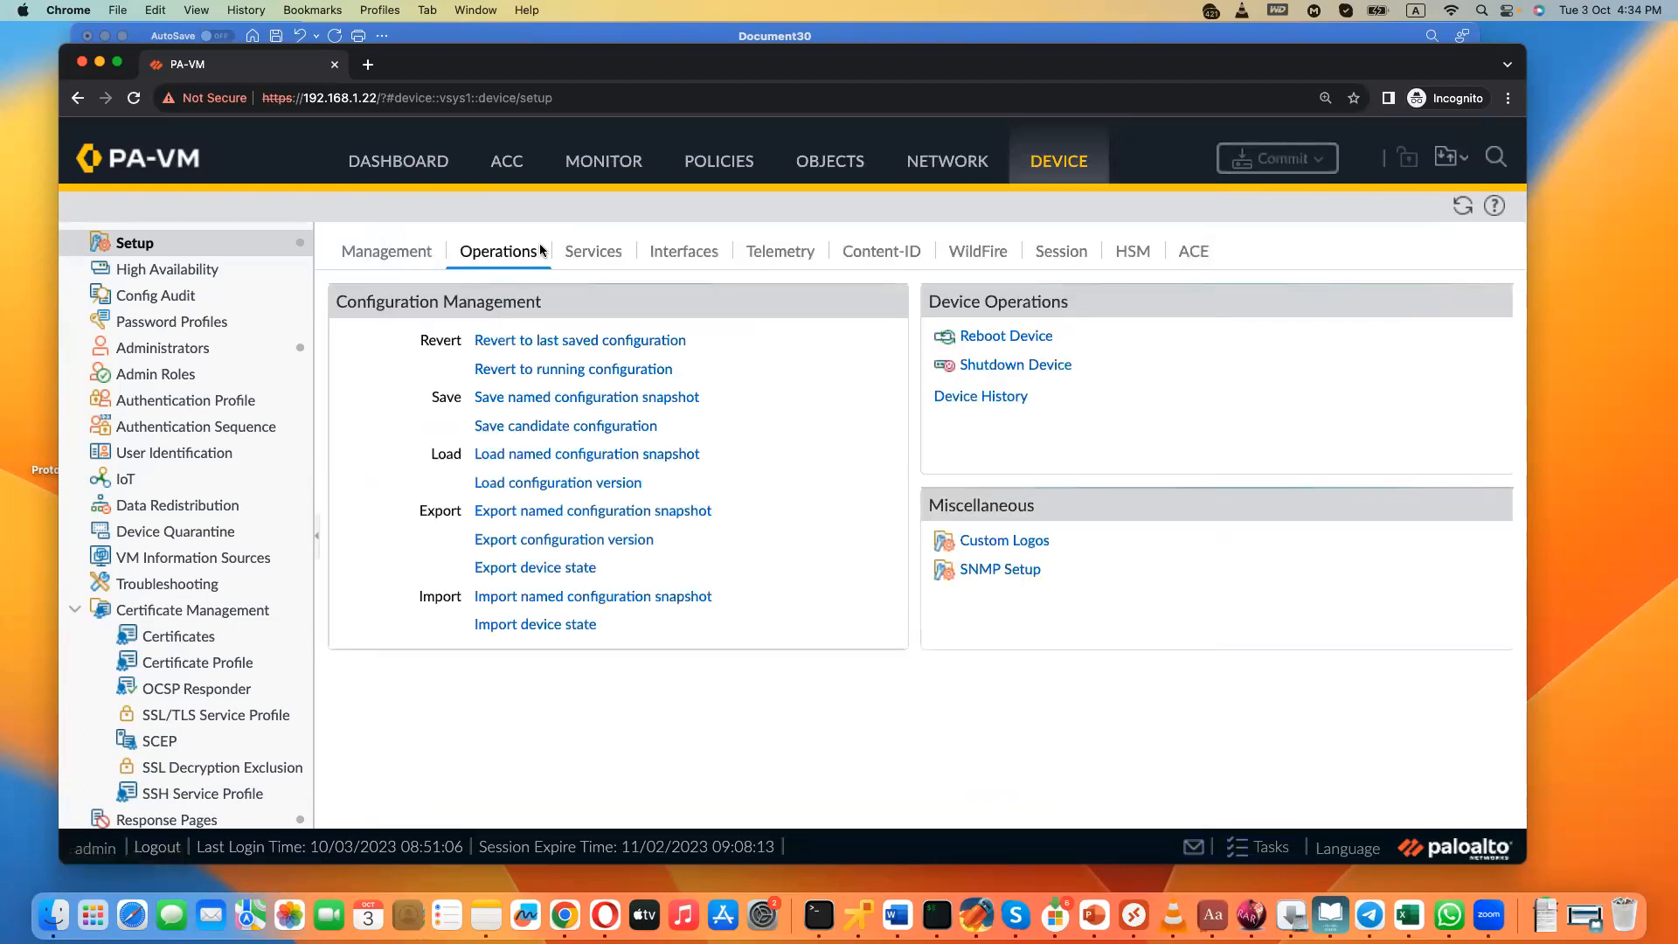
# - Check the hostname in the general management settings and the Ethernet interfaces, and return to the device configuration operations
pyautogui.click(372, 254)
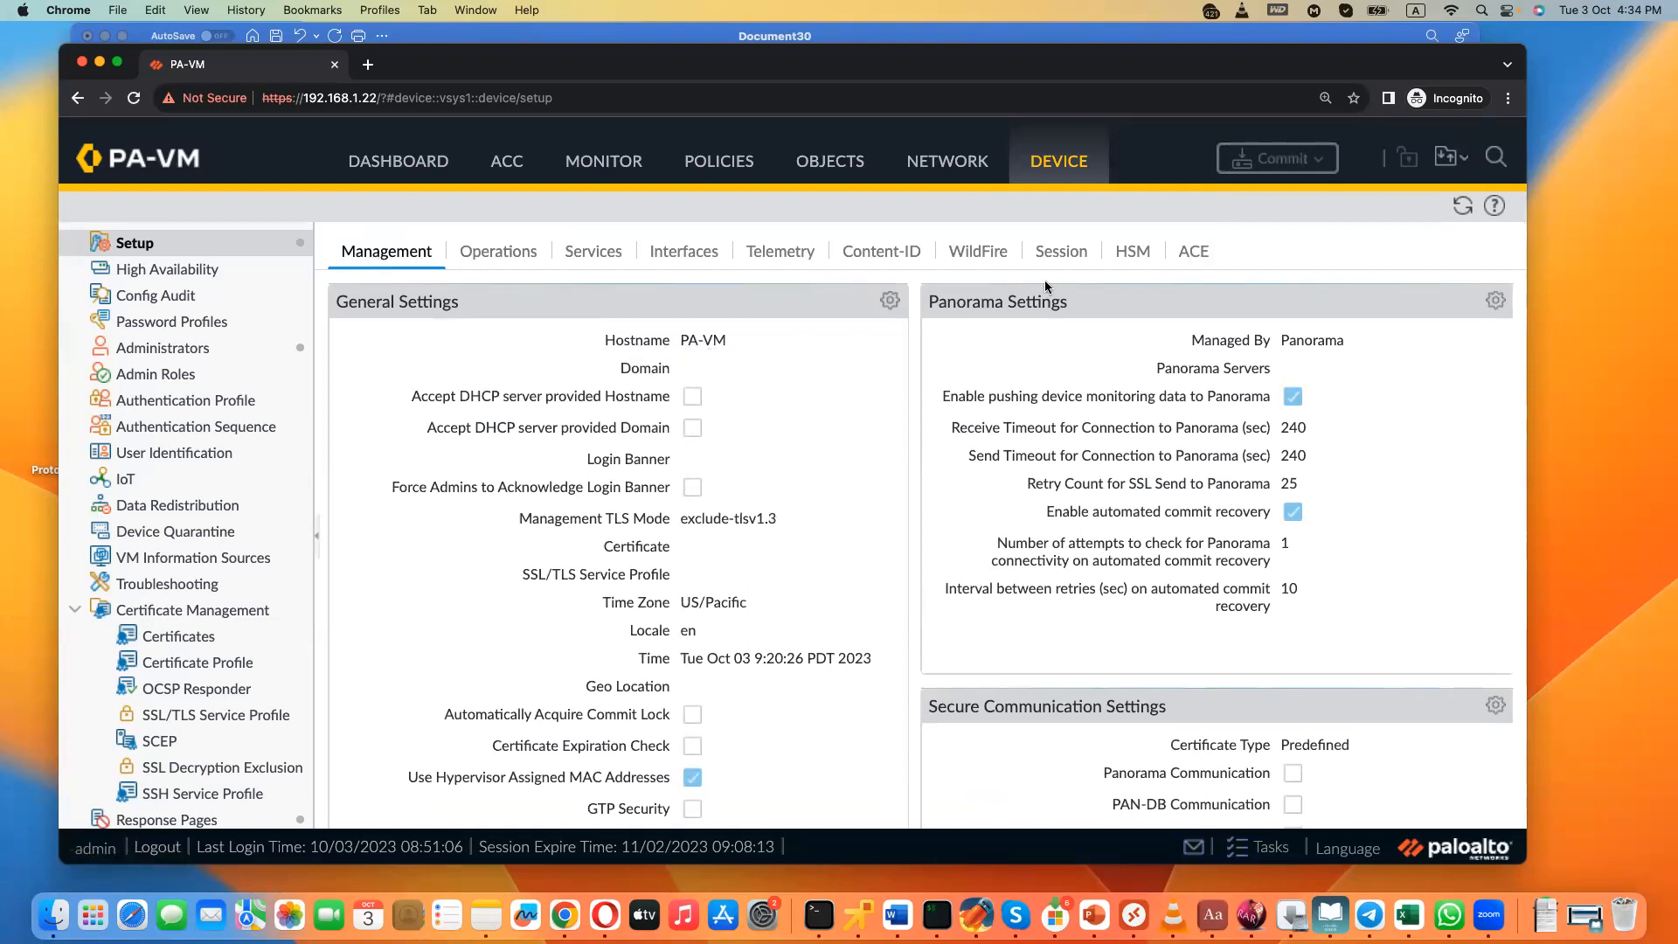
pyautogui.click(503, 261)
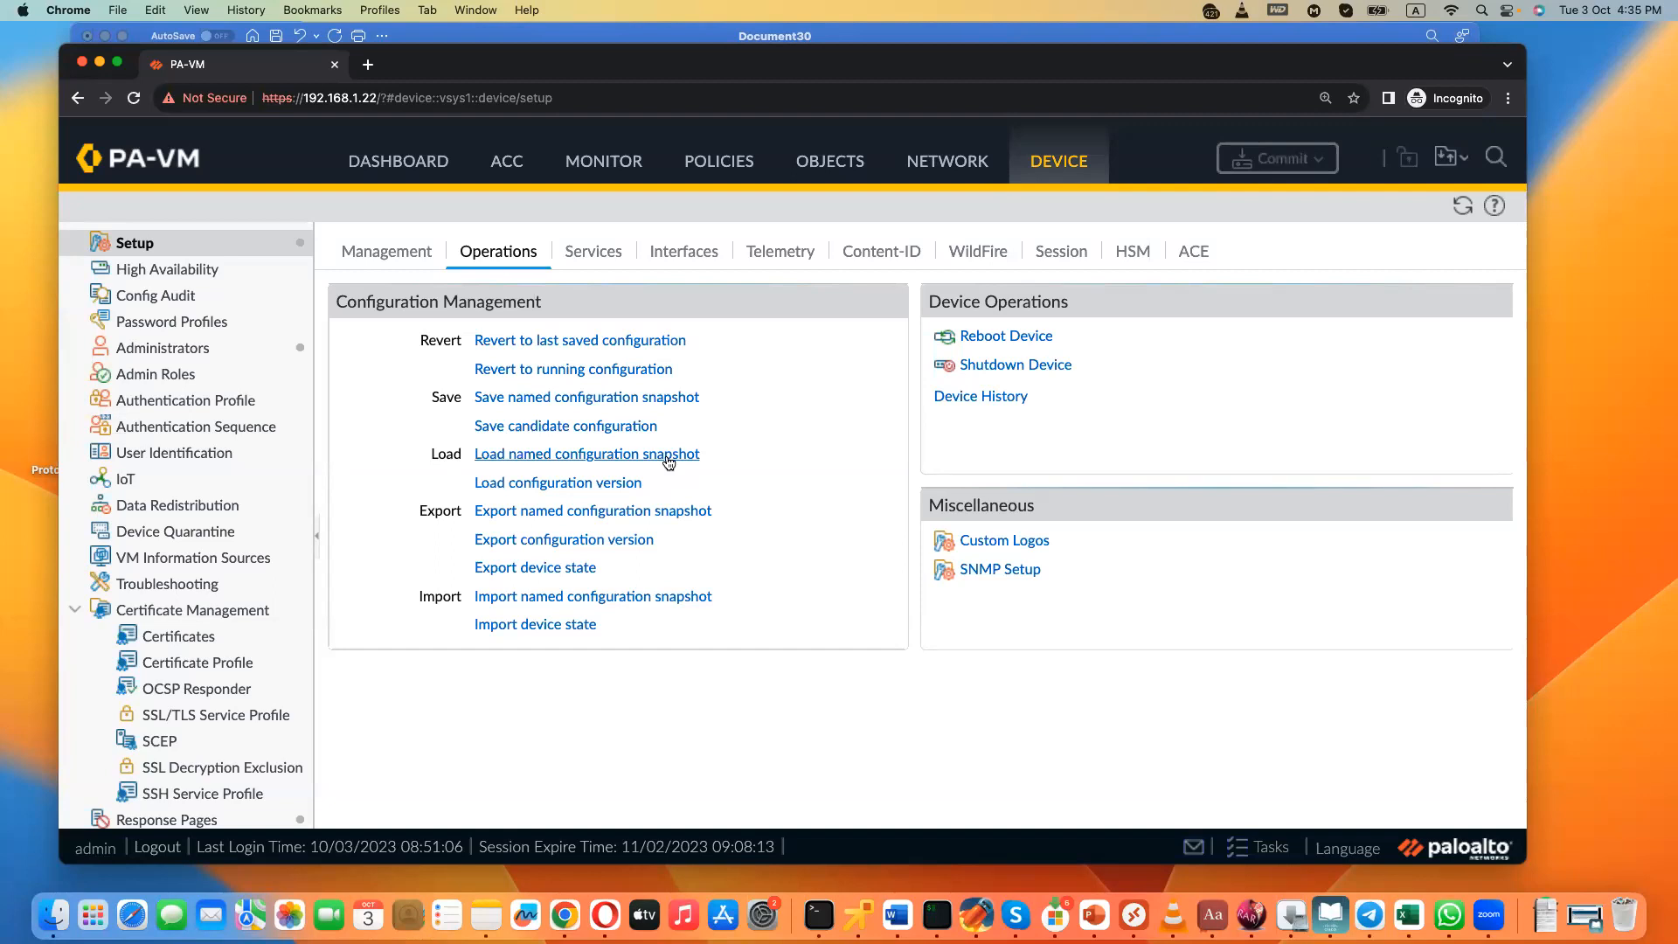
pyautogui.click(912, 166)
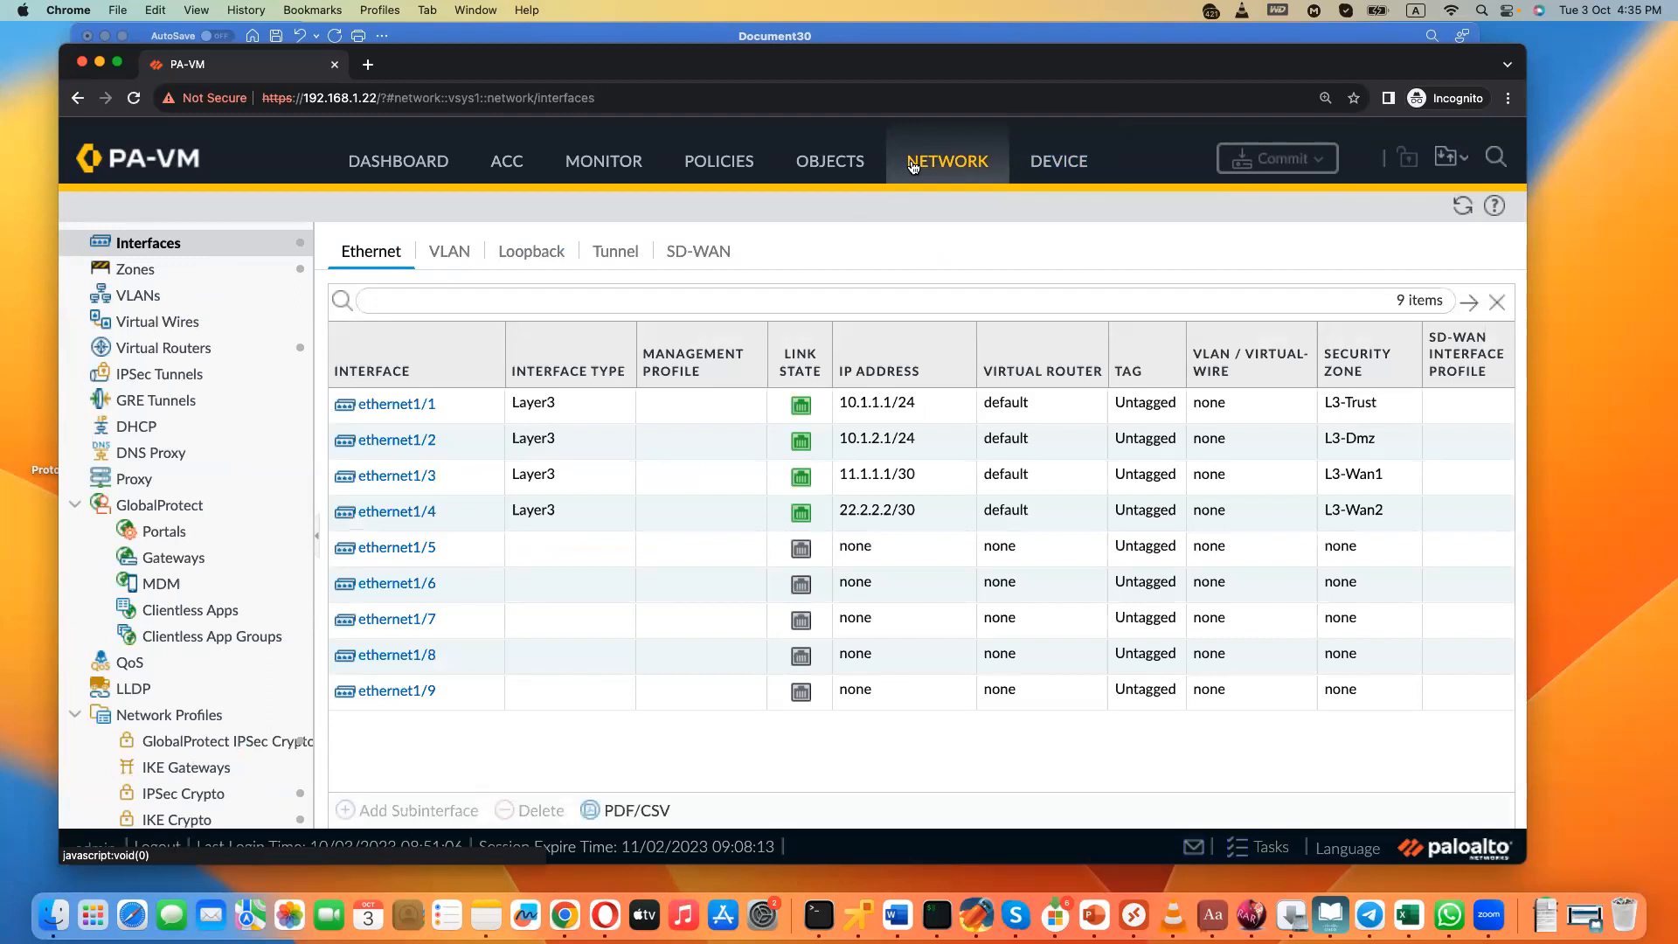
pyautogui.click(1058, 160)
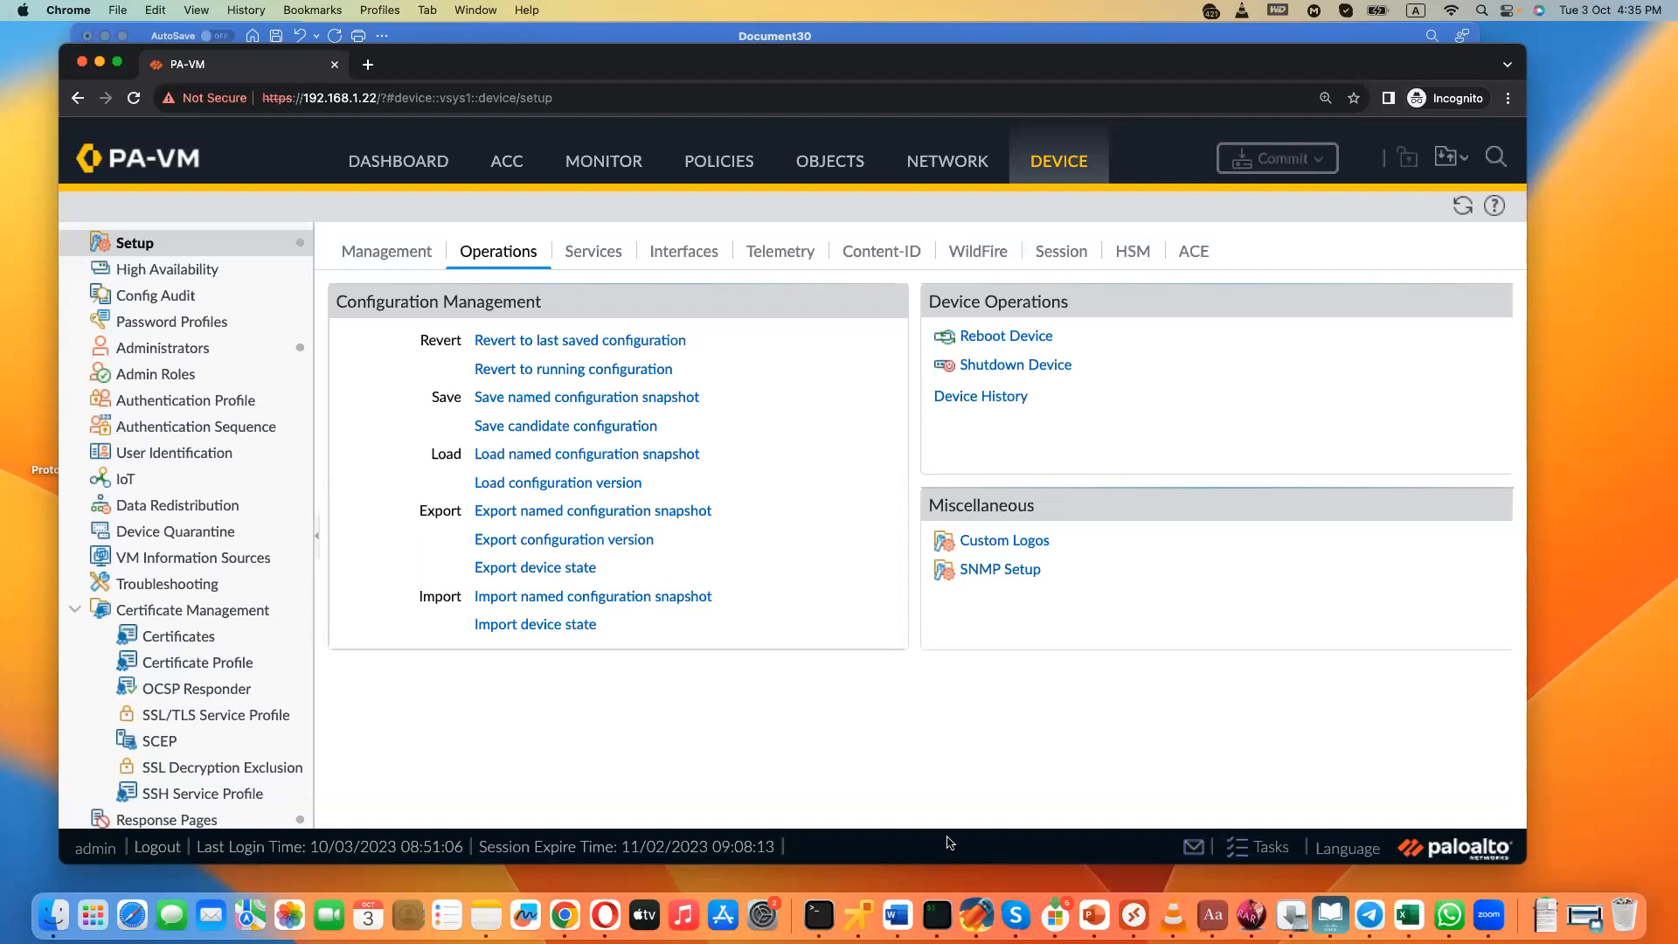
# - Switch to the Word notes, highlight the lines on the running config and old running configurations, and return to the firewall page
pyautogui.click(898, 915)
pyautogui.moveTo(724, 560); pyautogui.dragTo(349, 502)
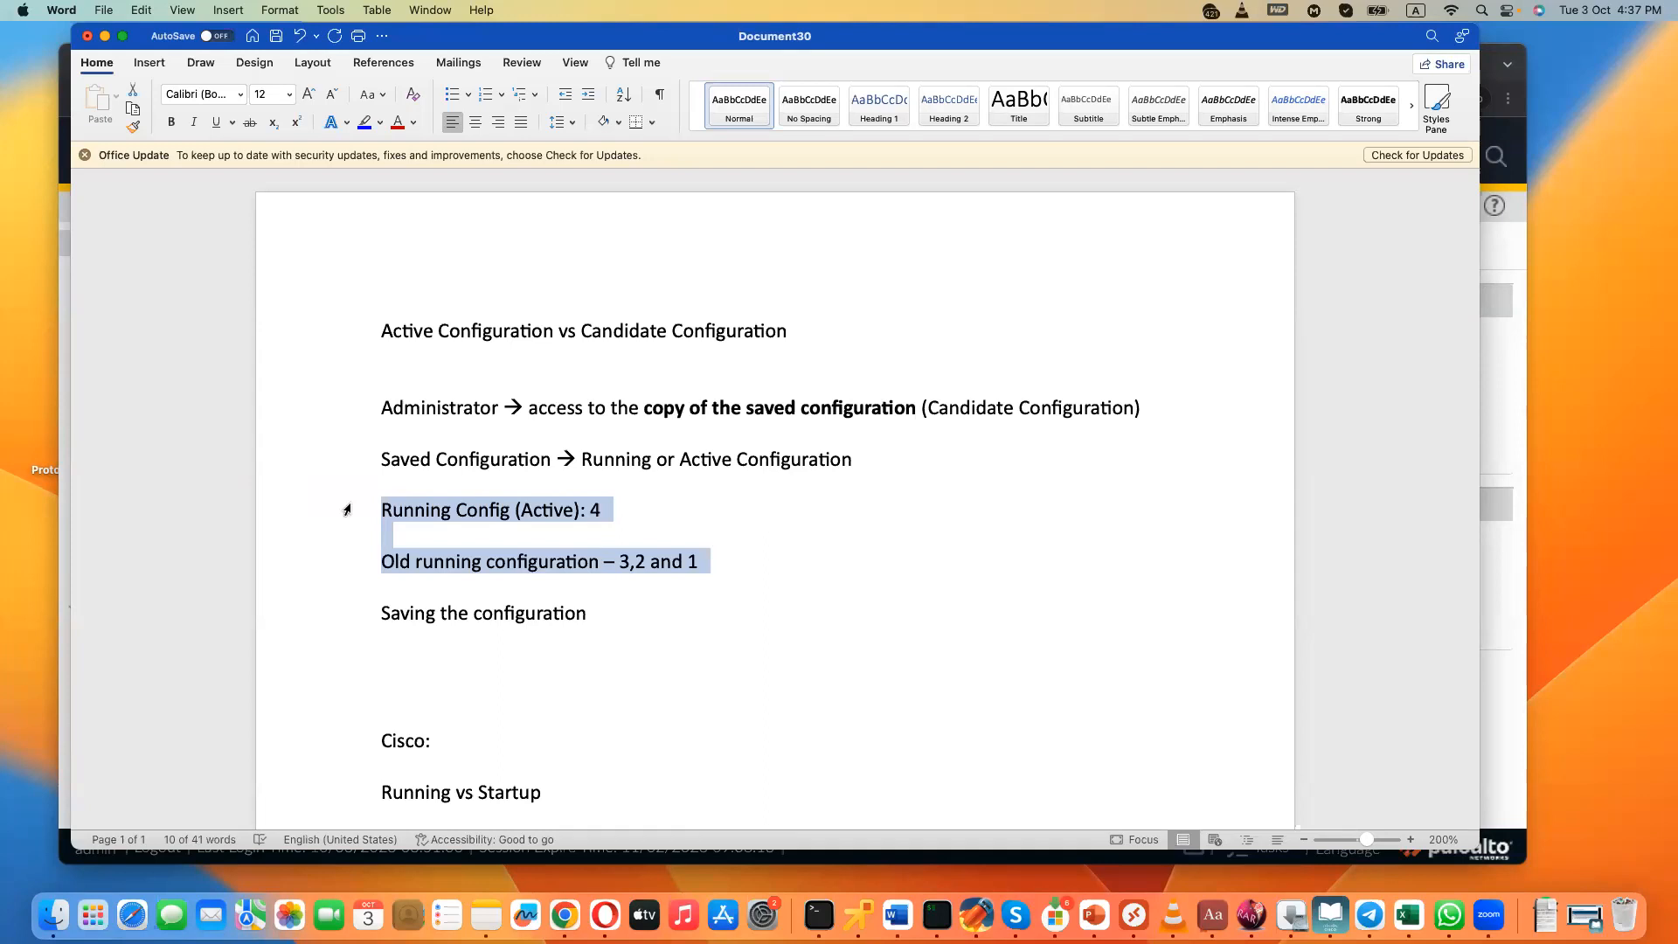
pyautogui.click(1508, 342)
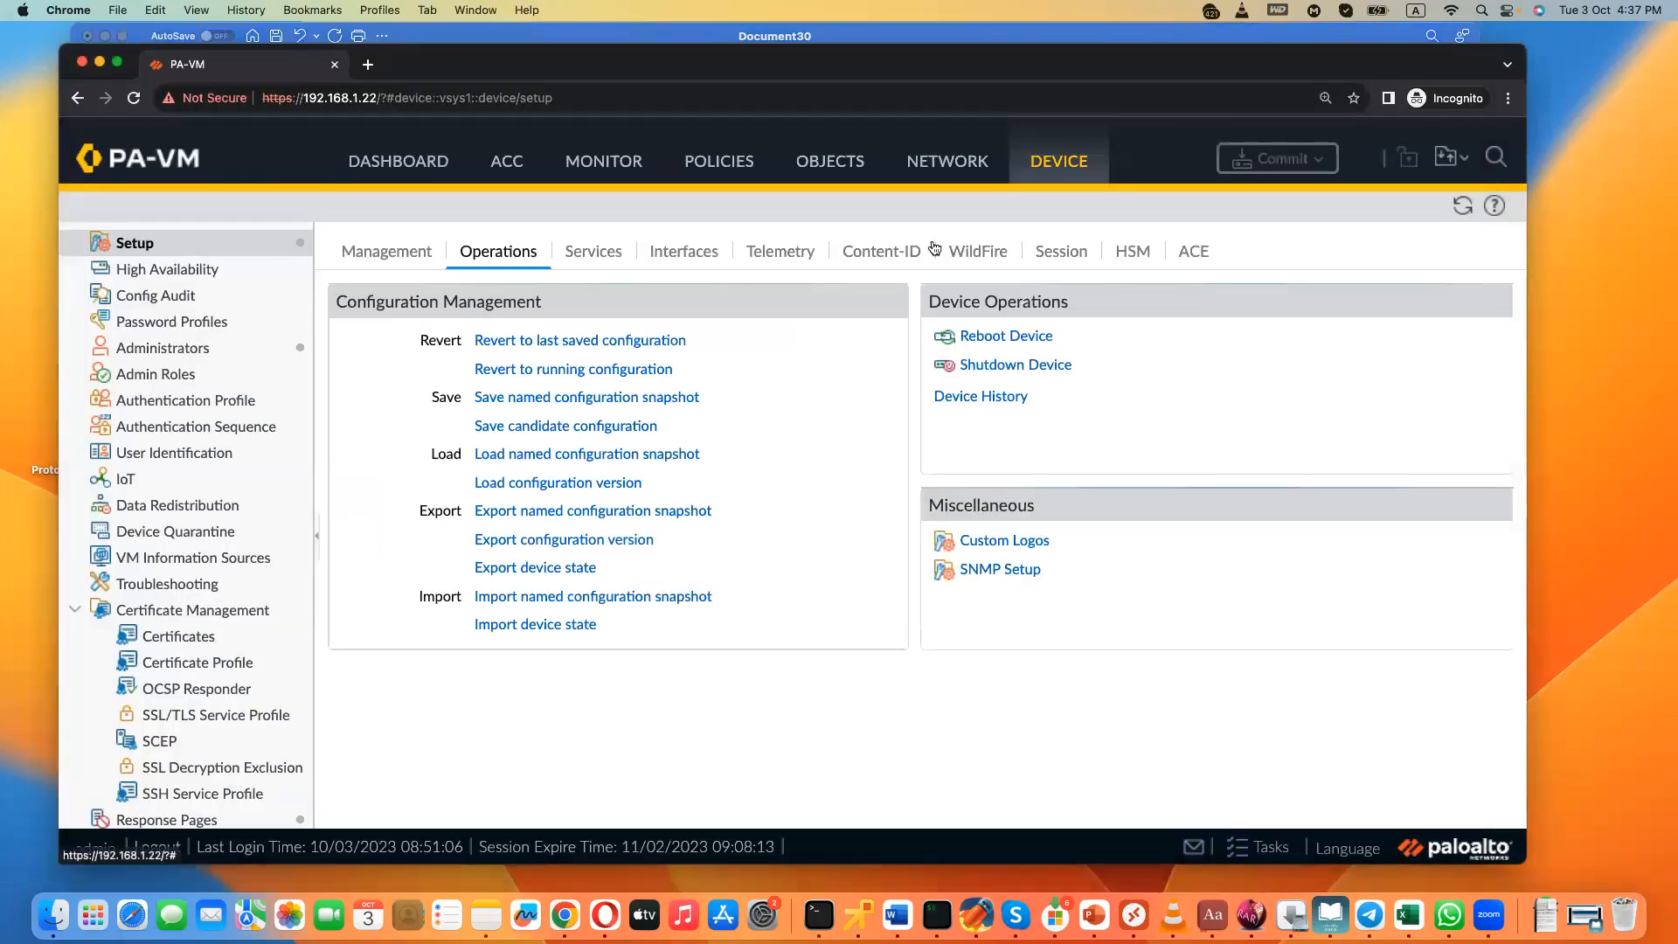
# - Review the loadable configuration versions again, selecting version 3 but cancelling the load
pyautogui.click(560, 483)
pyautogui.click(1246, 436)
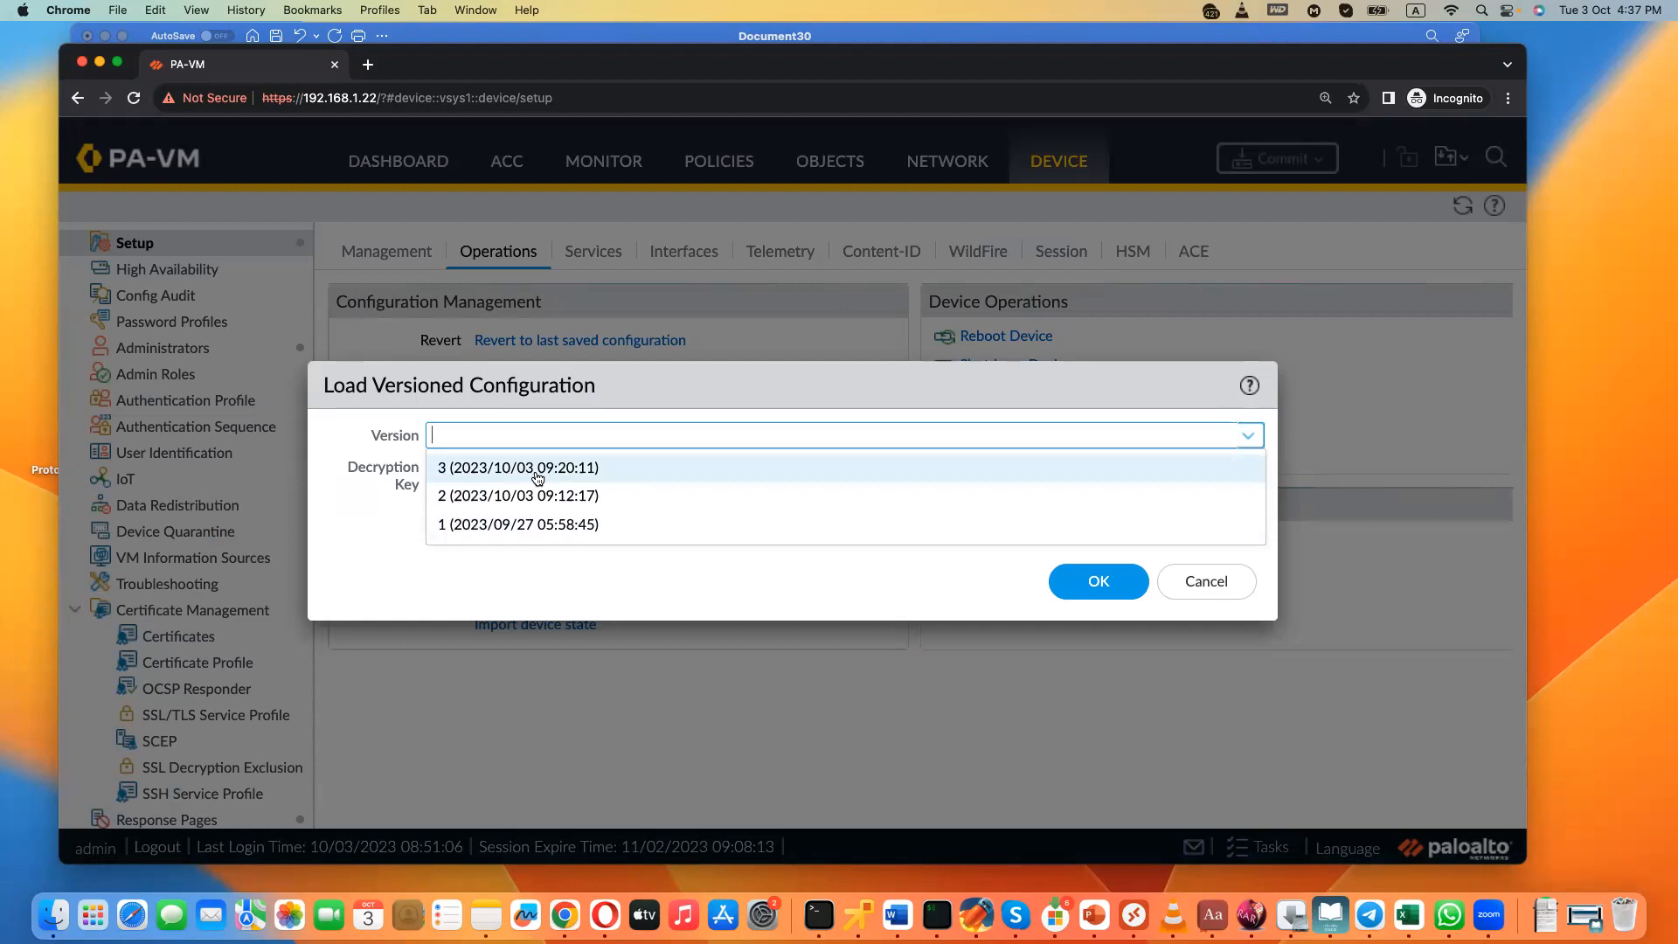
pyautogui.click(688, 737)
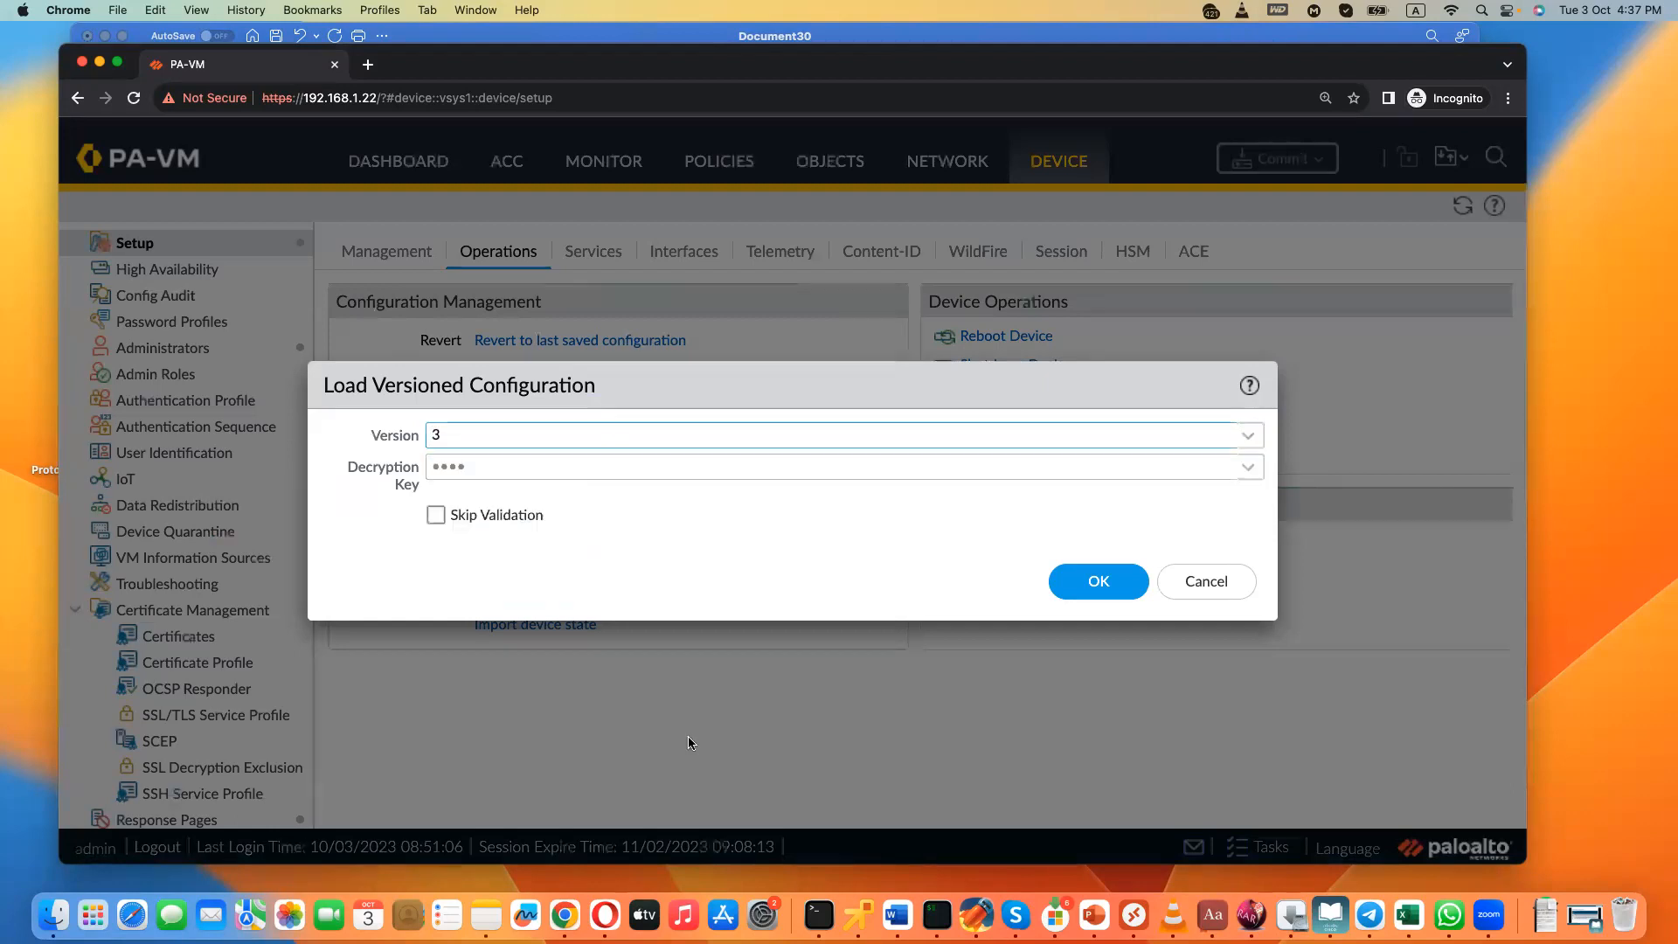
pyautogui.click(1215, 583)
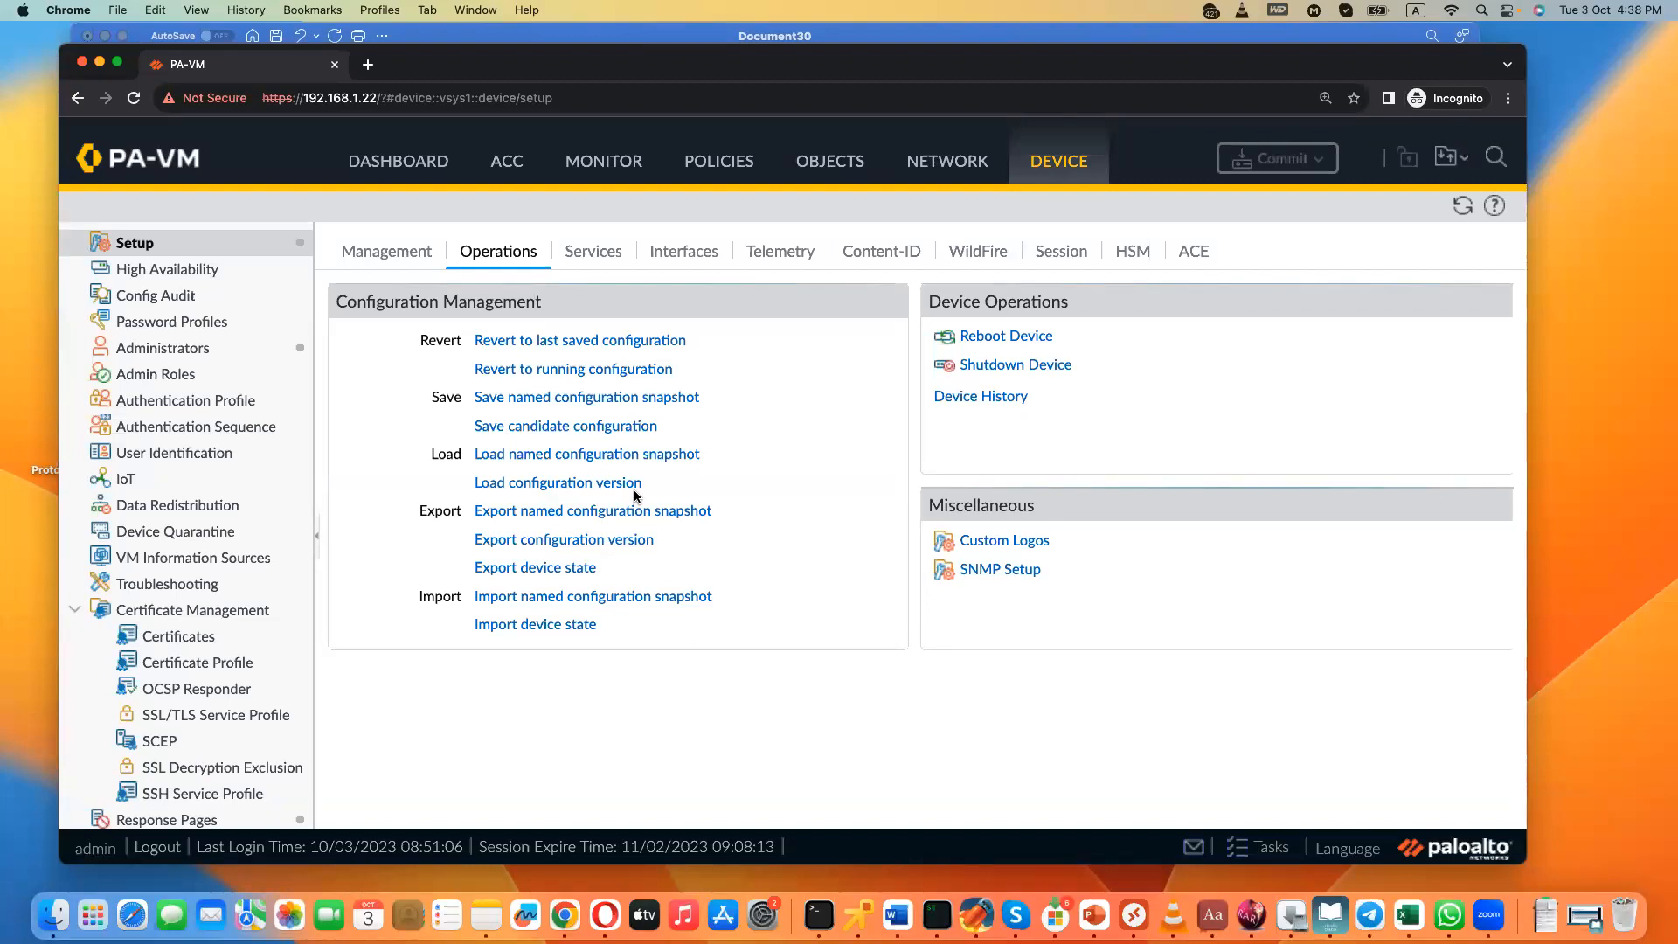
# - Look through the Dashboard, ACC, Monitor, Policies and Objects pages of the firewall
pyautogui.click(393, 170)
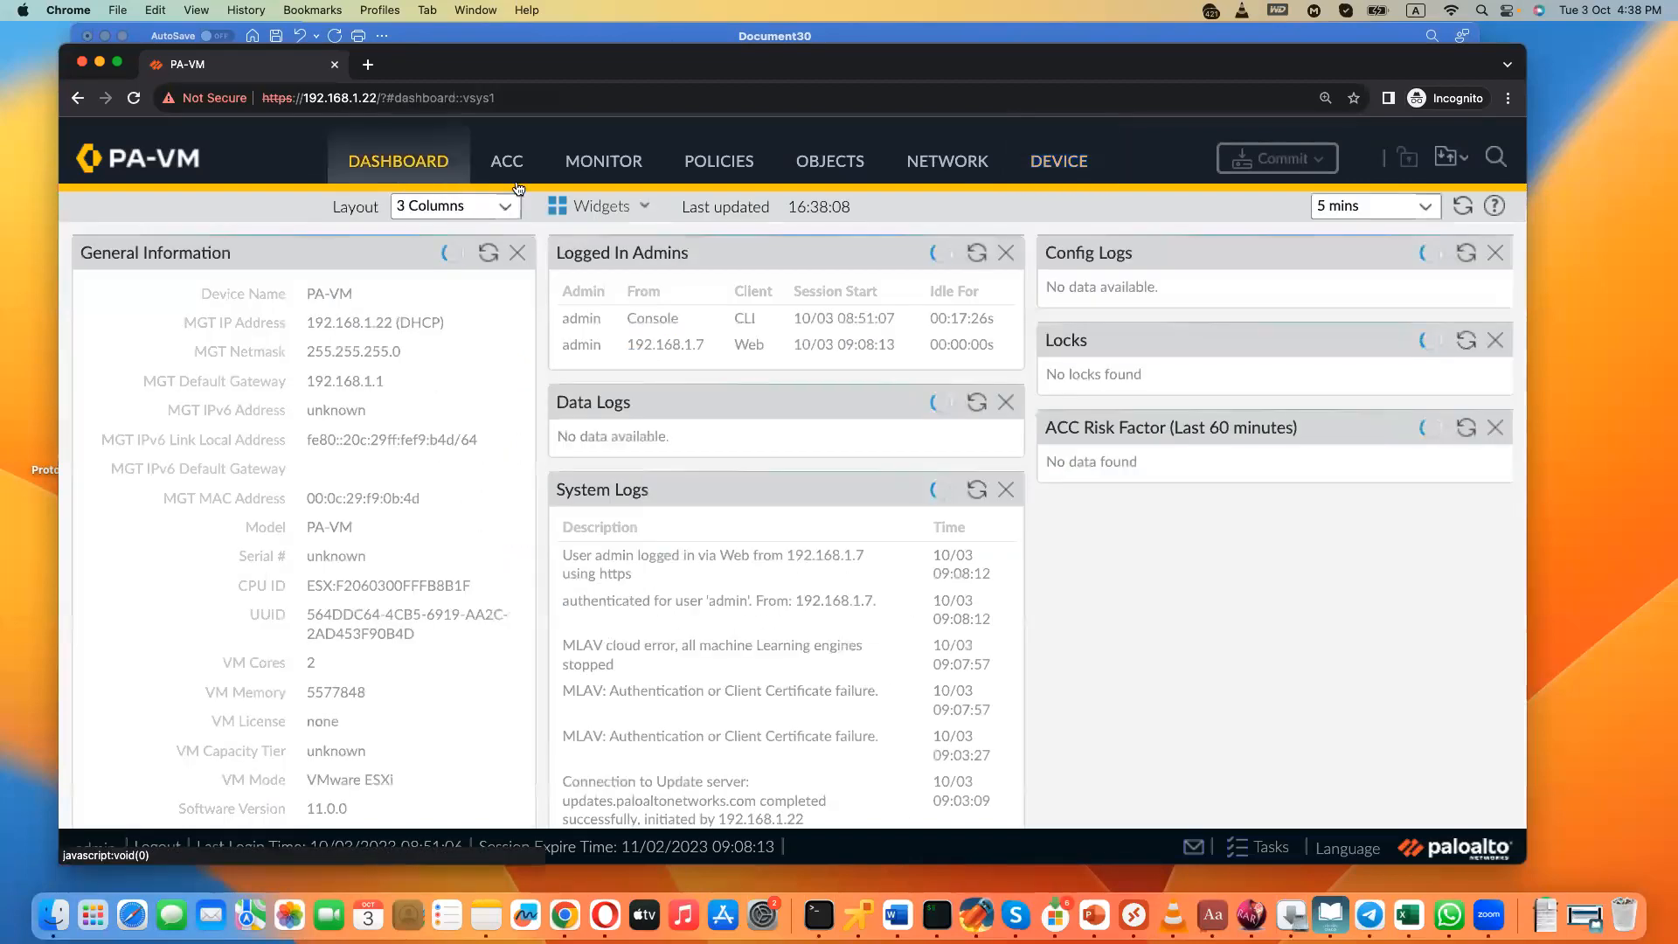
pyautogui.click(511, 163)
pyautogui.click(612, 165)
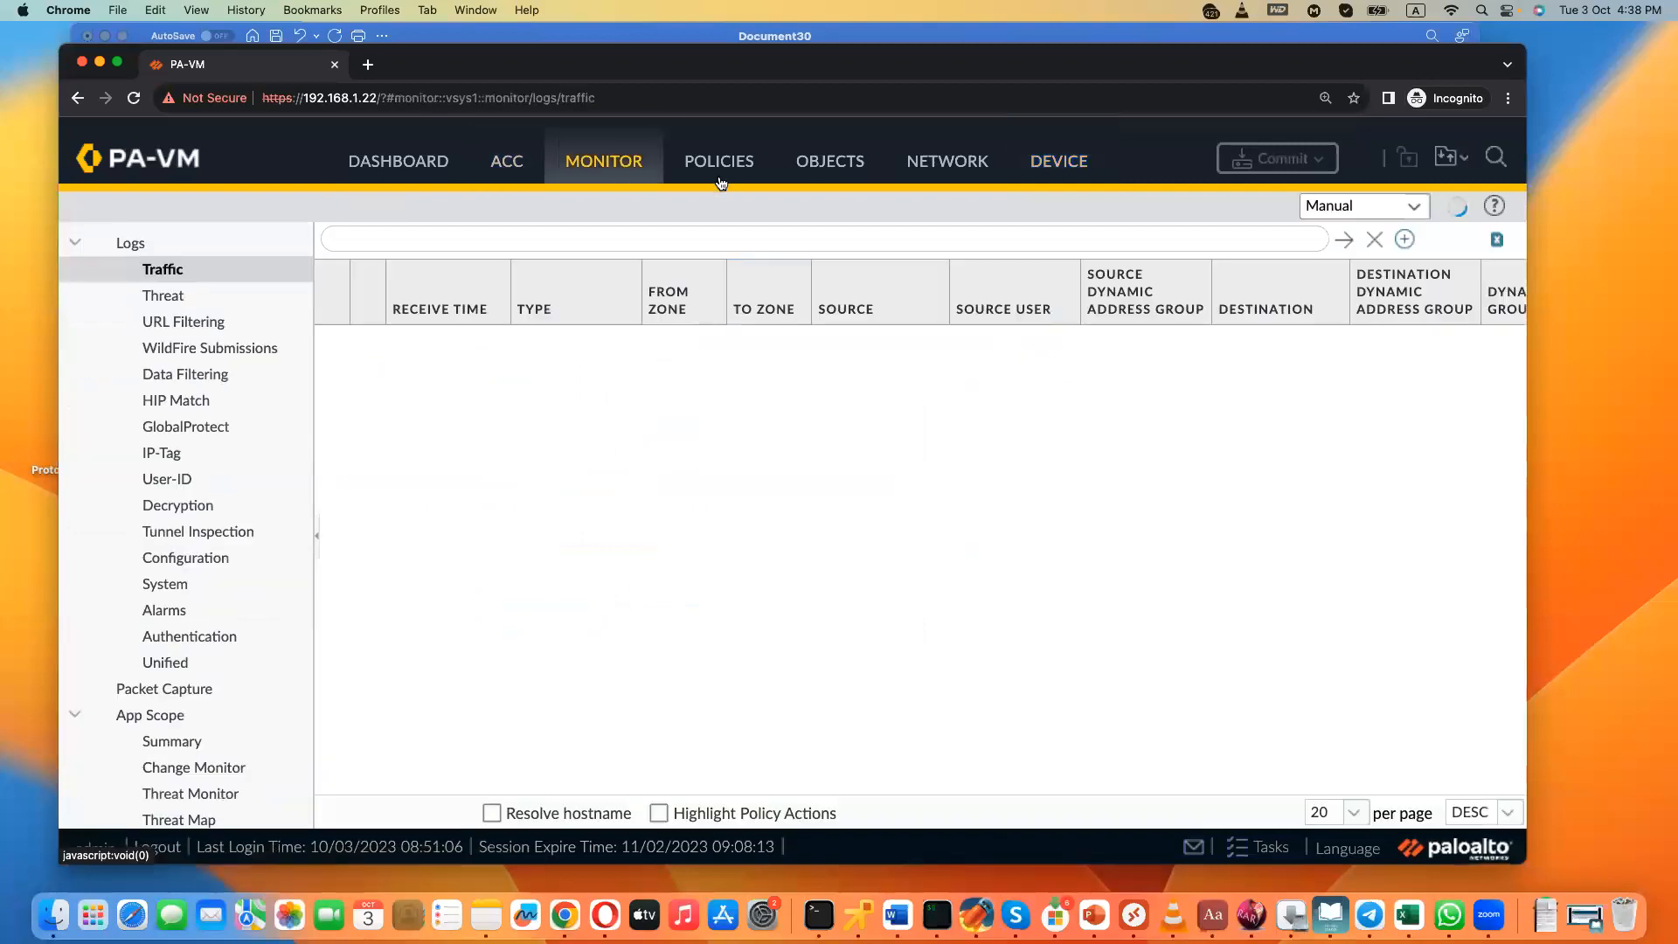
pyautogui.click(720, 178)
pyautogui.click(821, 173)
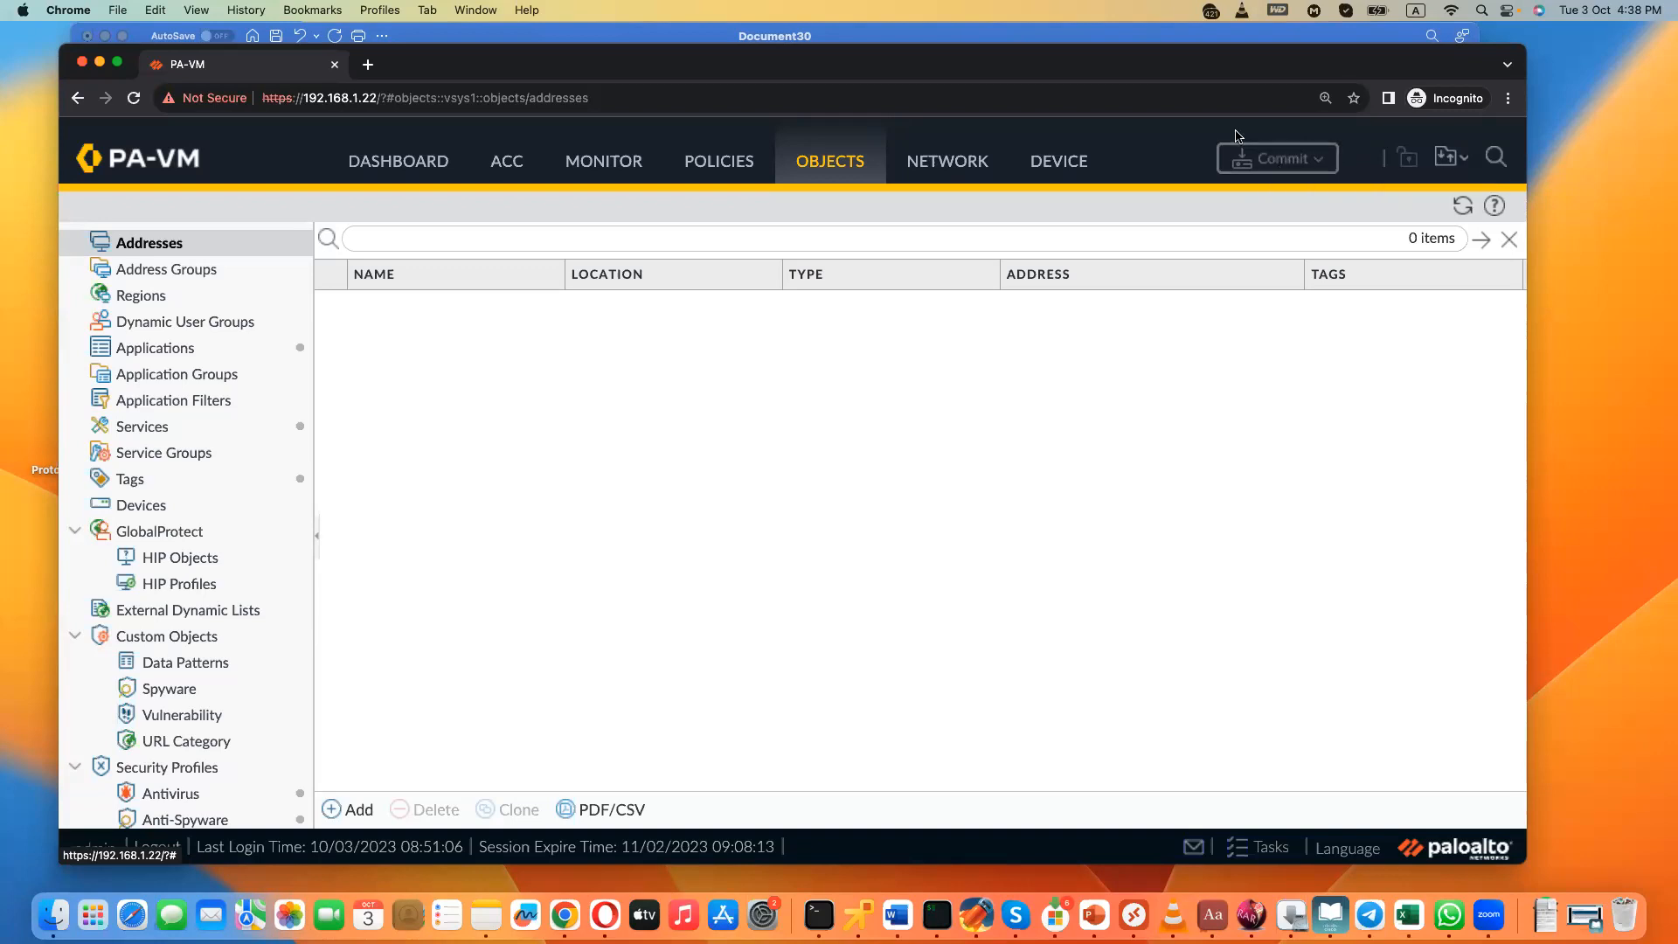
# - Change the hostname in the device's general management settings to the administrator's first name and save the settings without committing
pyautogui.click(1087, 163)
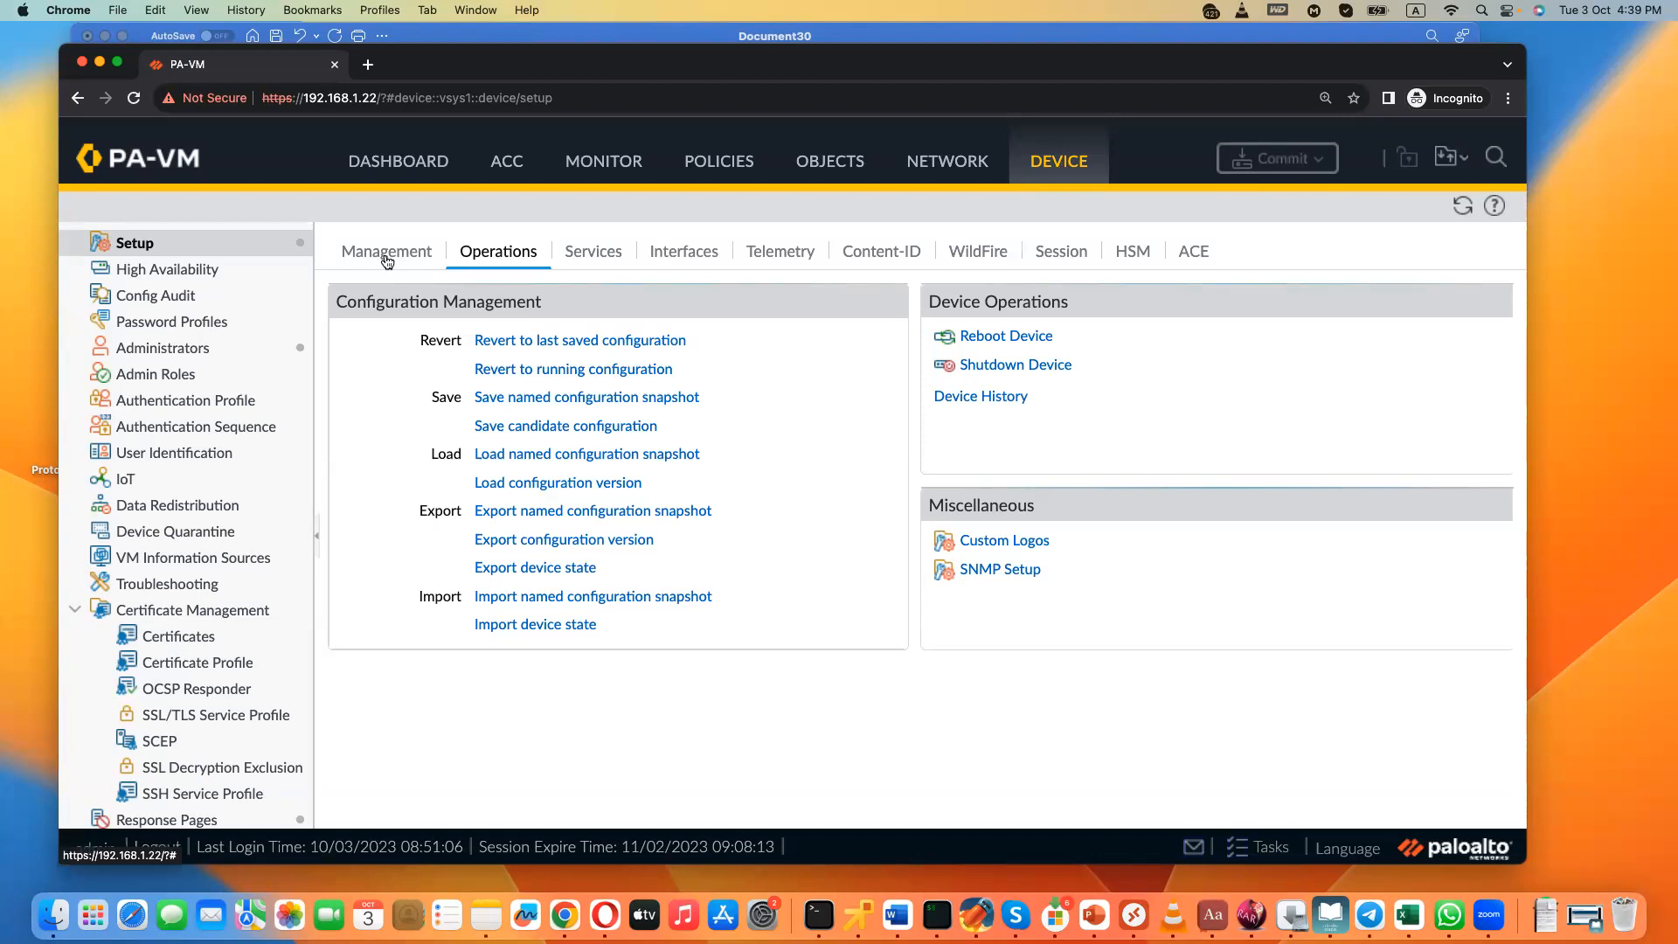
pyautogui.click(385, 260)
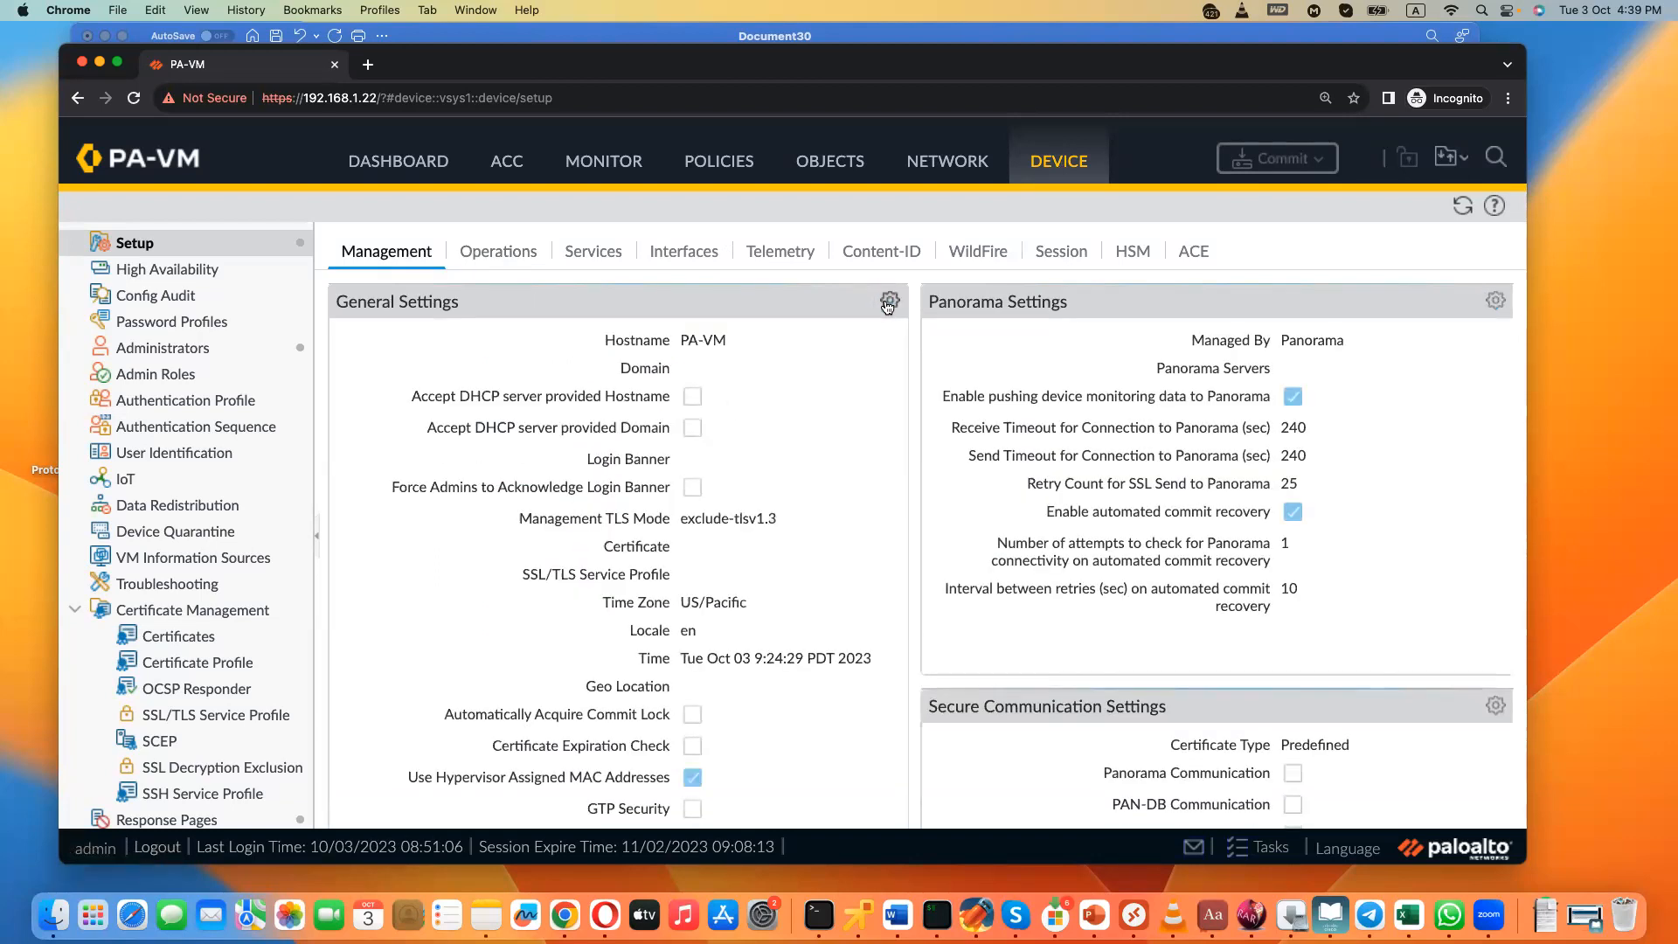
pyautogui.click(889, 301)
pyautogui.doubleClick(771, 194)
pyautogui.tripleClick(771, 194)
pyautogui.write('Gopi')
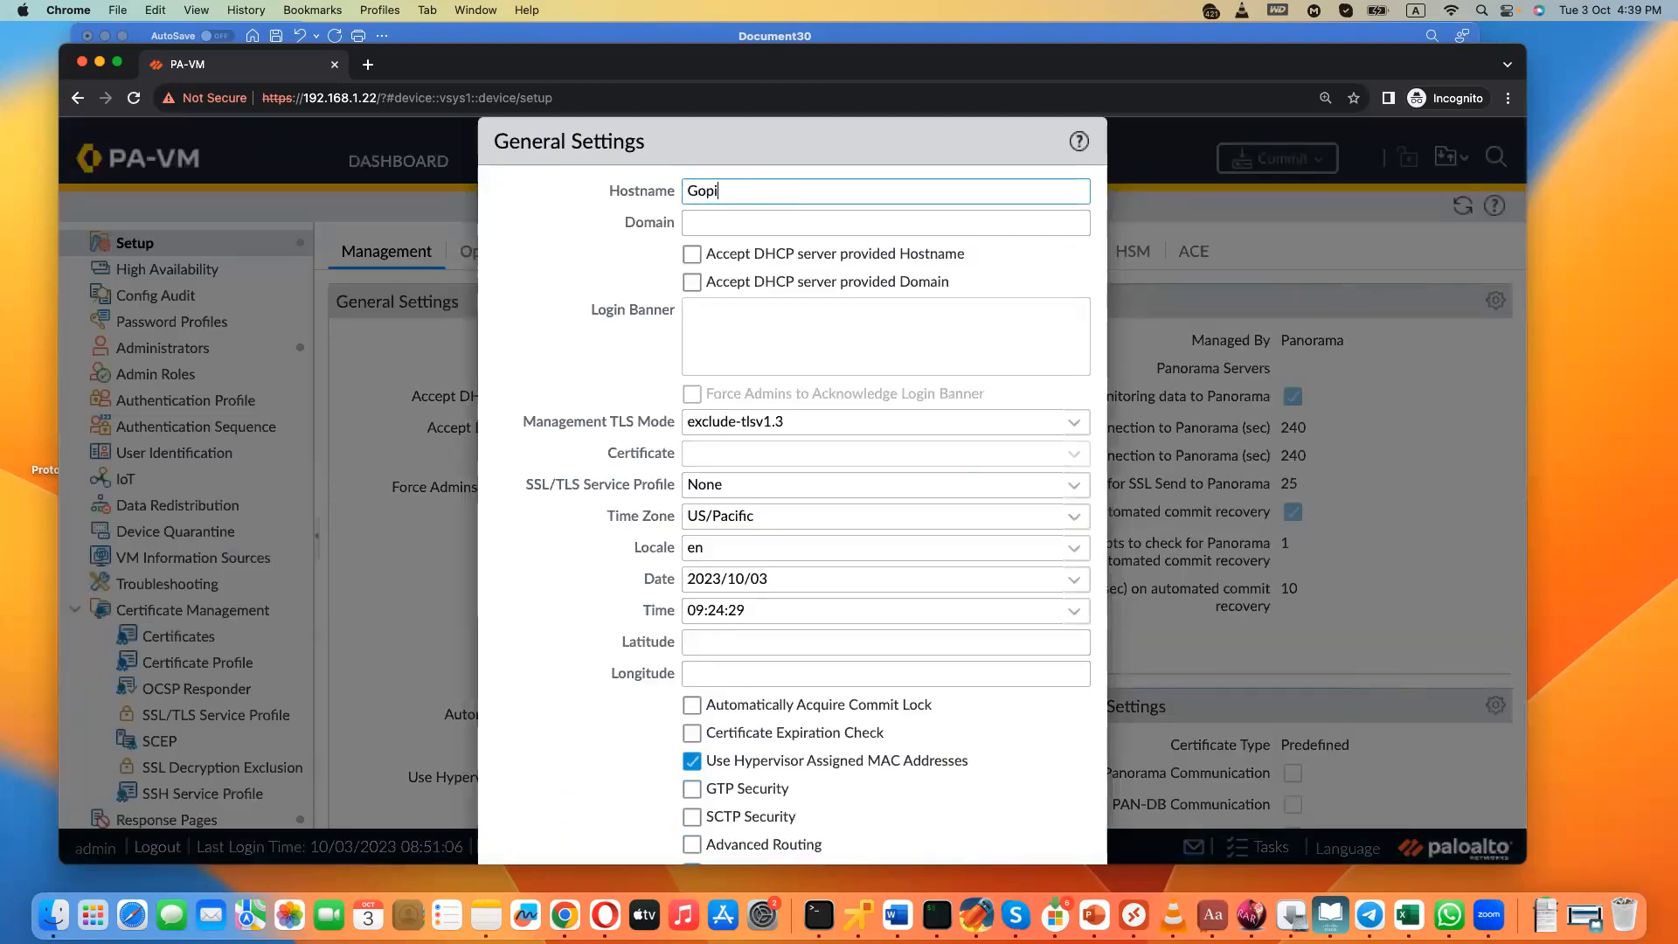
pyautogui.click(853, 675)
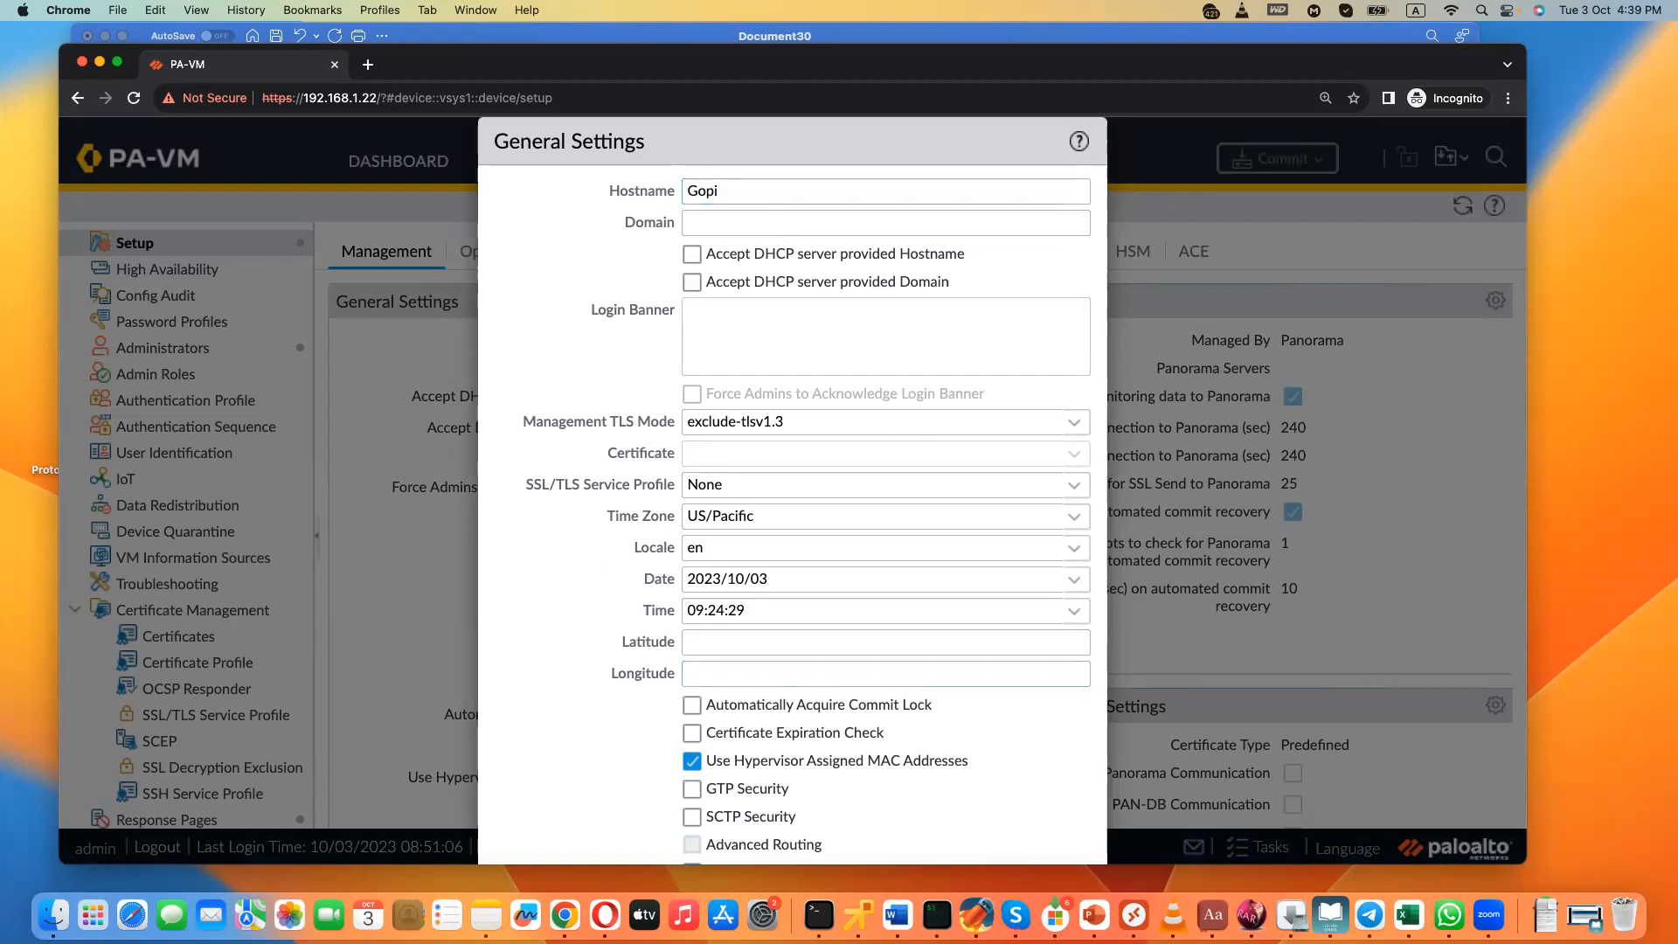
pyautogui.scroll(-3, 692, 844)
pyautogui.press('Return')
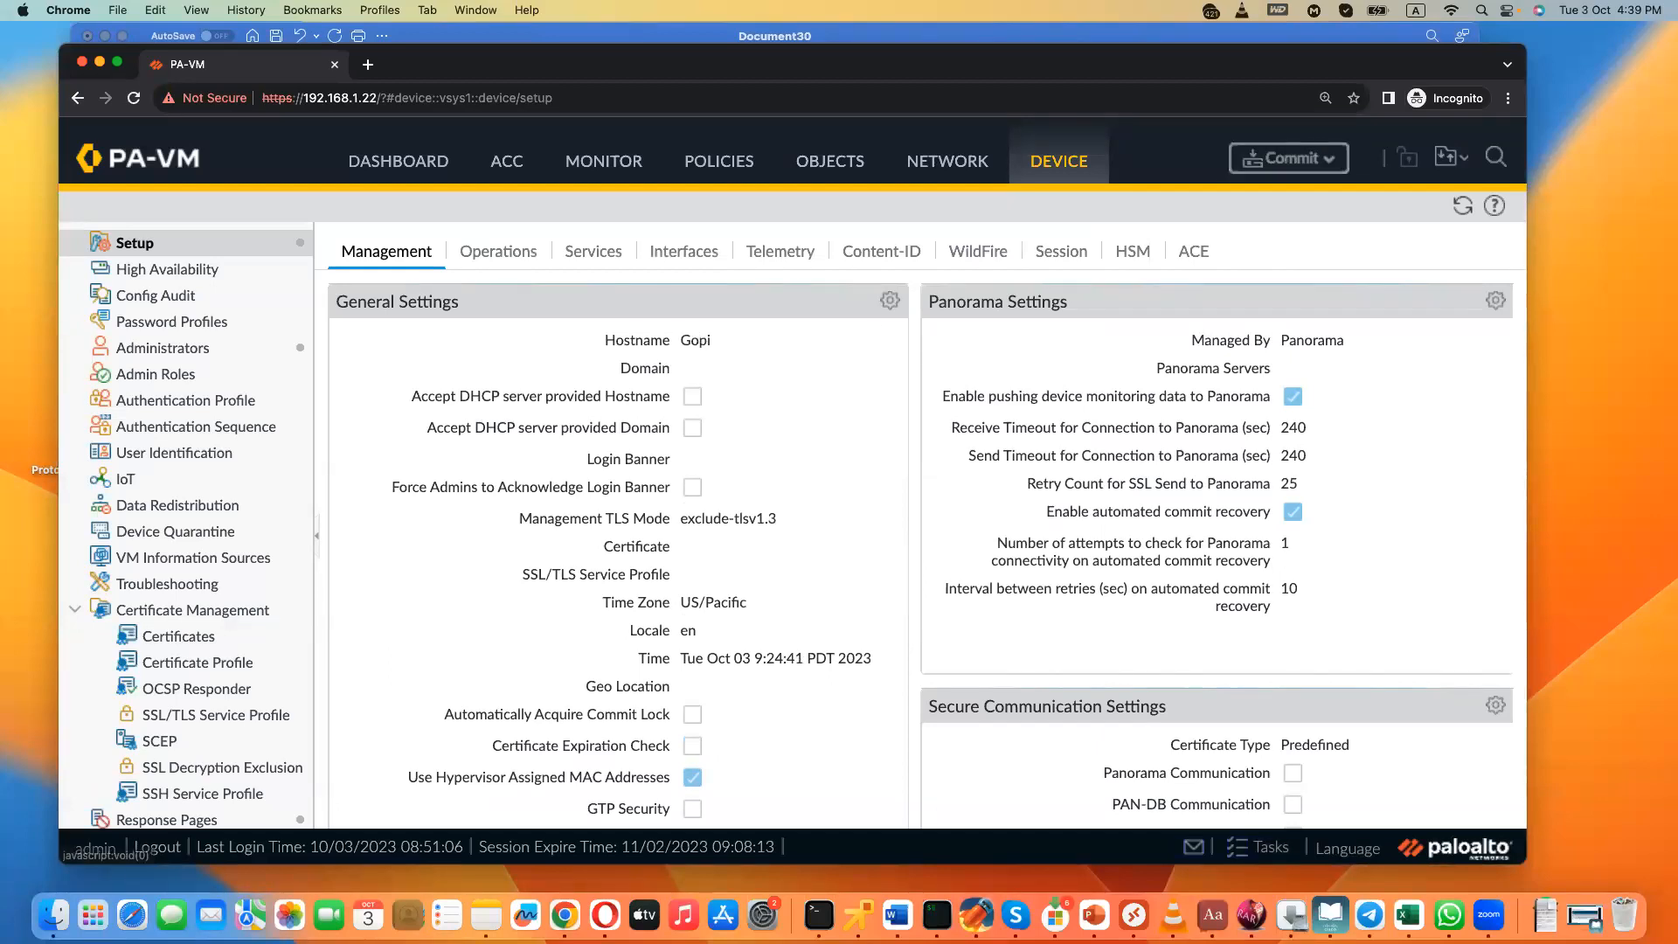
pyautogui.click(117, 10)
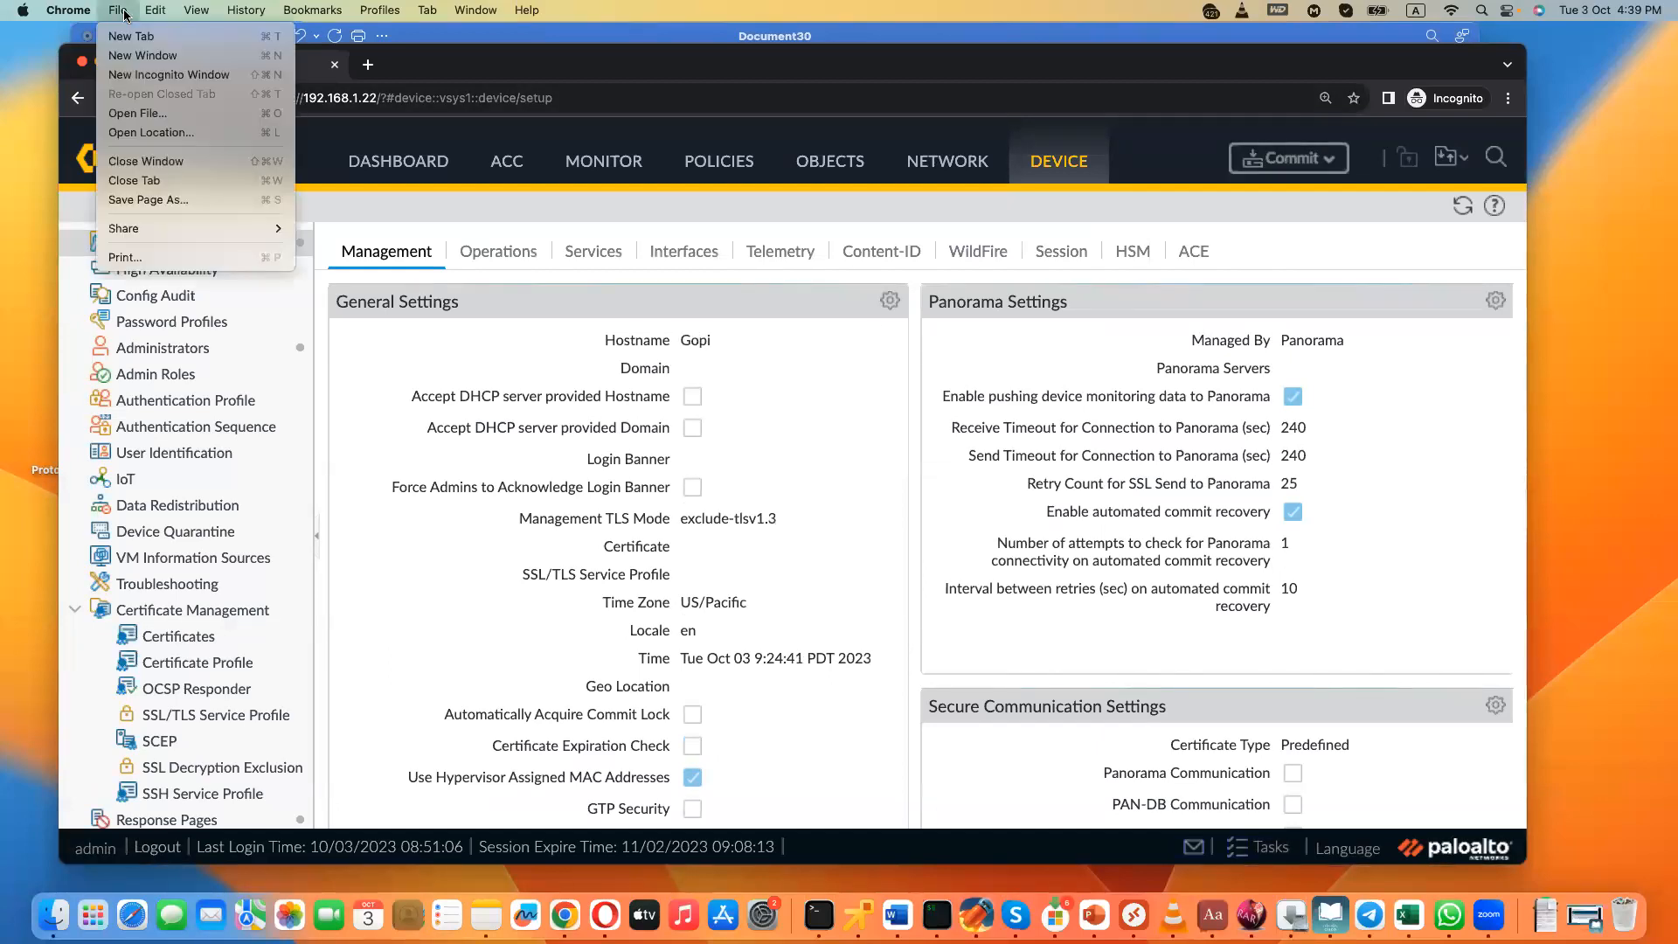
pyautogui.click(146, 76)
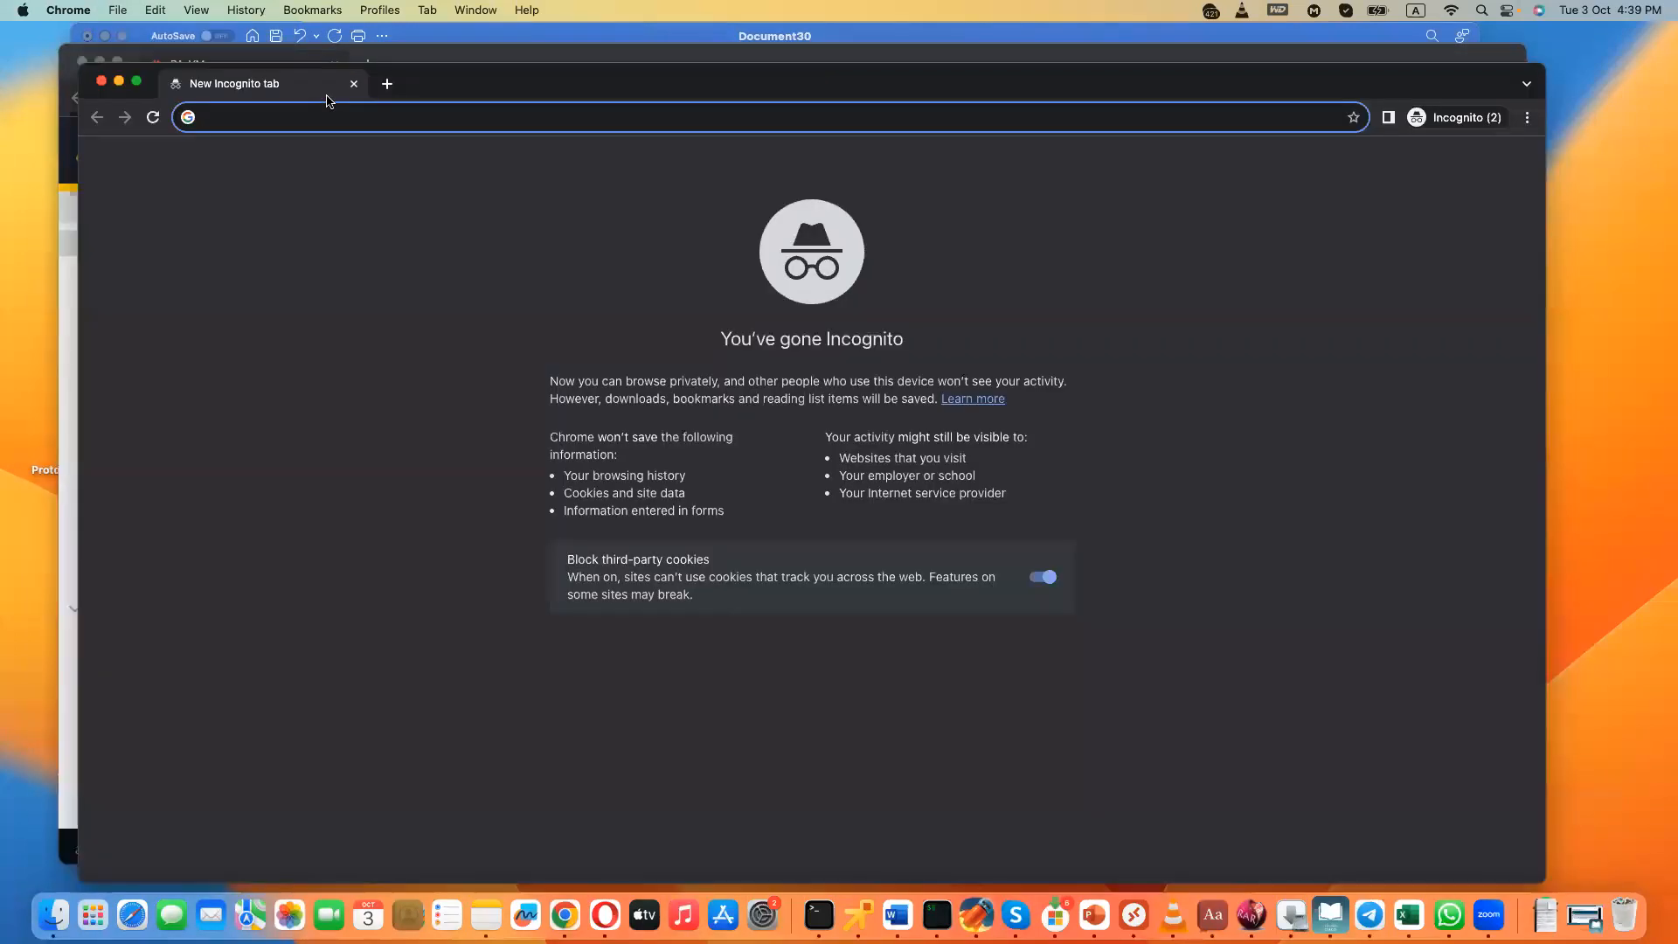
pyautogui.write('https:')
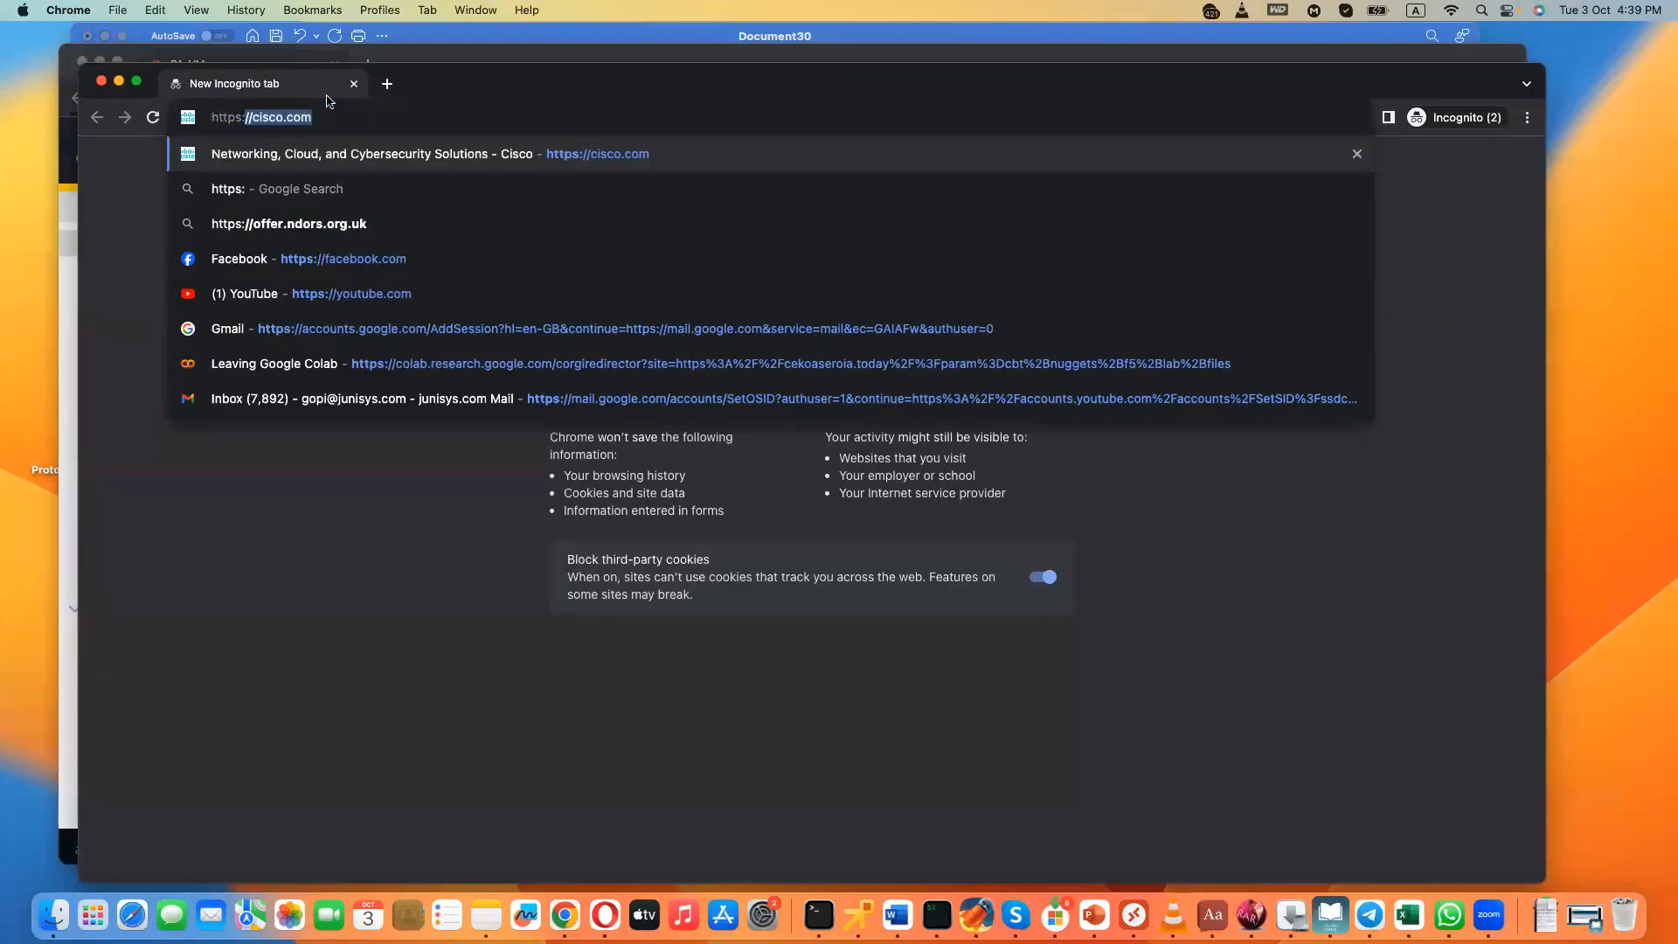
pyautogui.write('//192.168.1.')
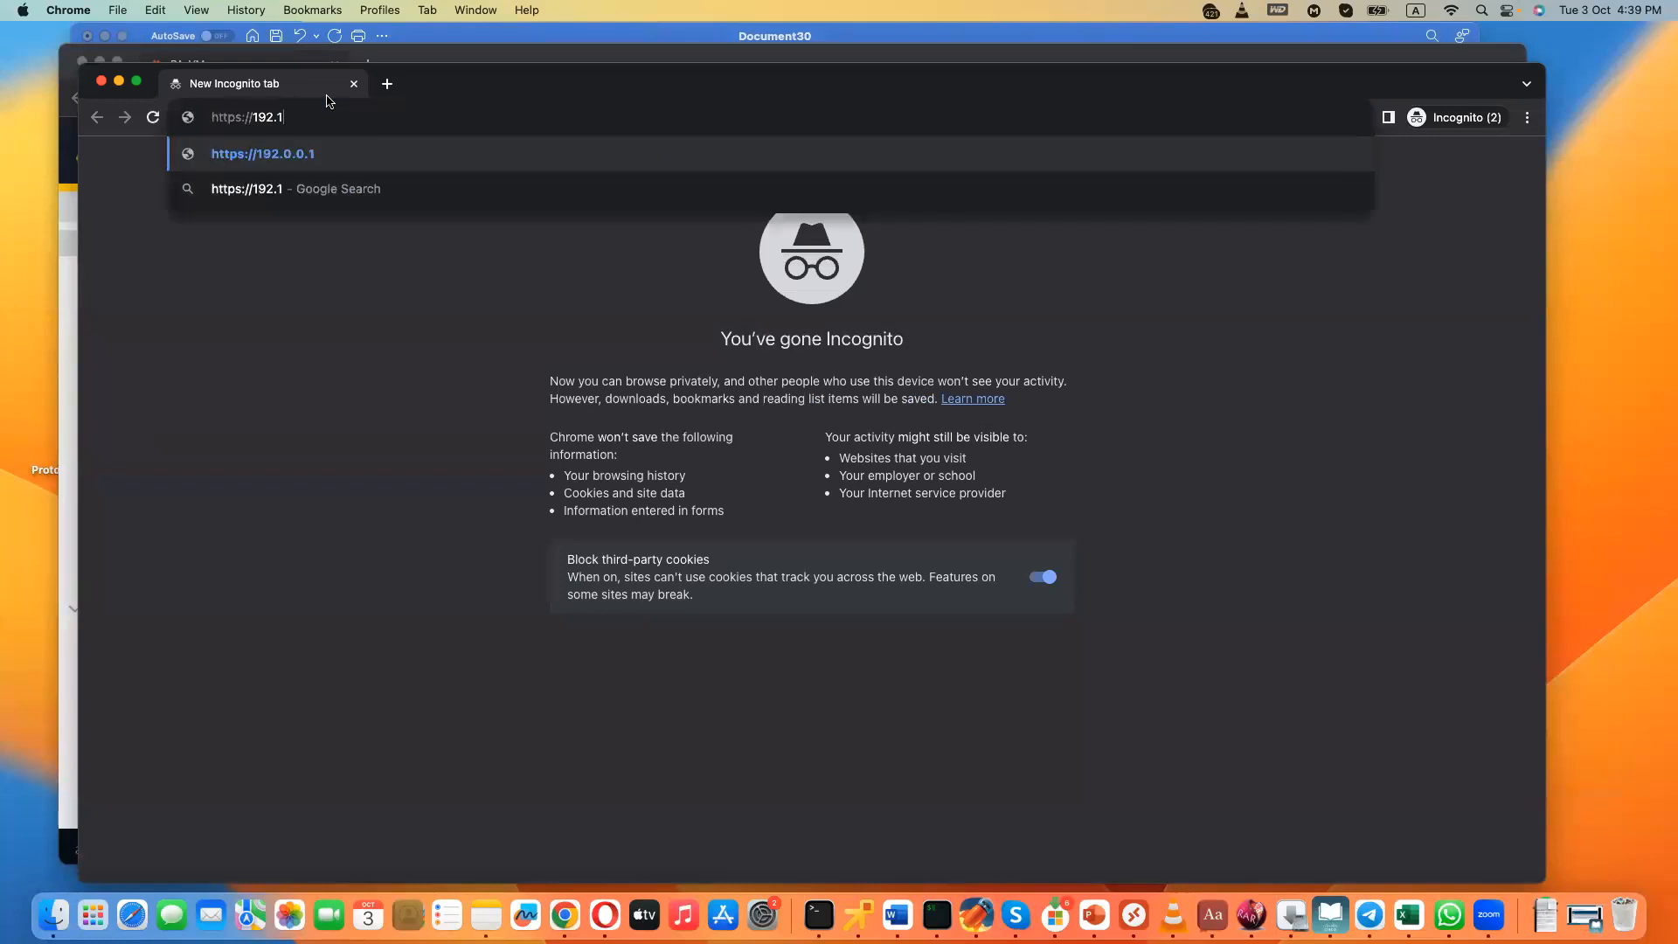
pyautogui.write('22')
pyautogui.press('Return')
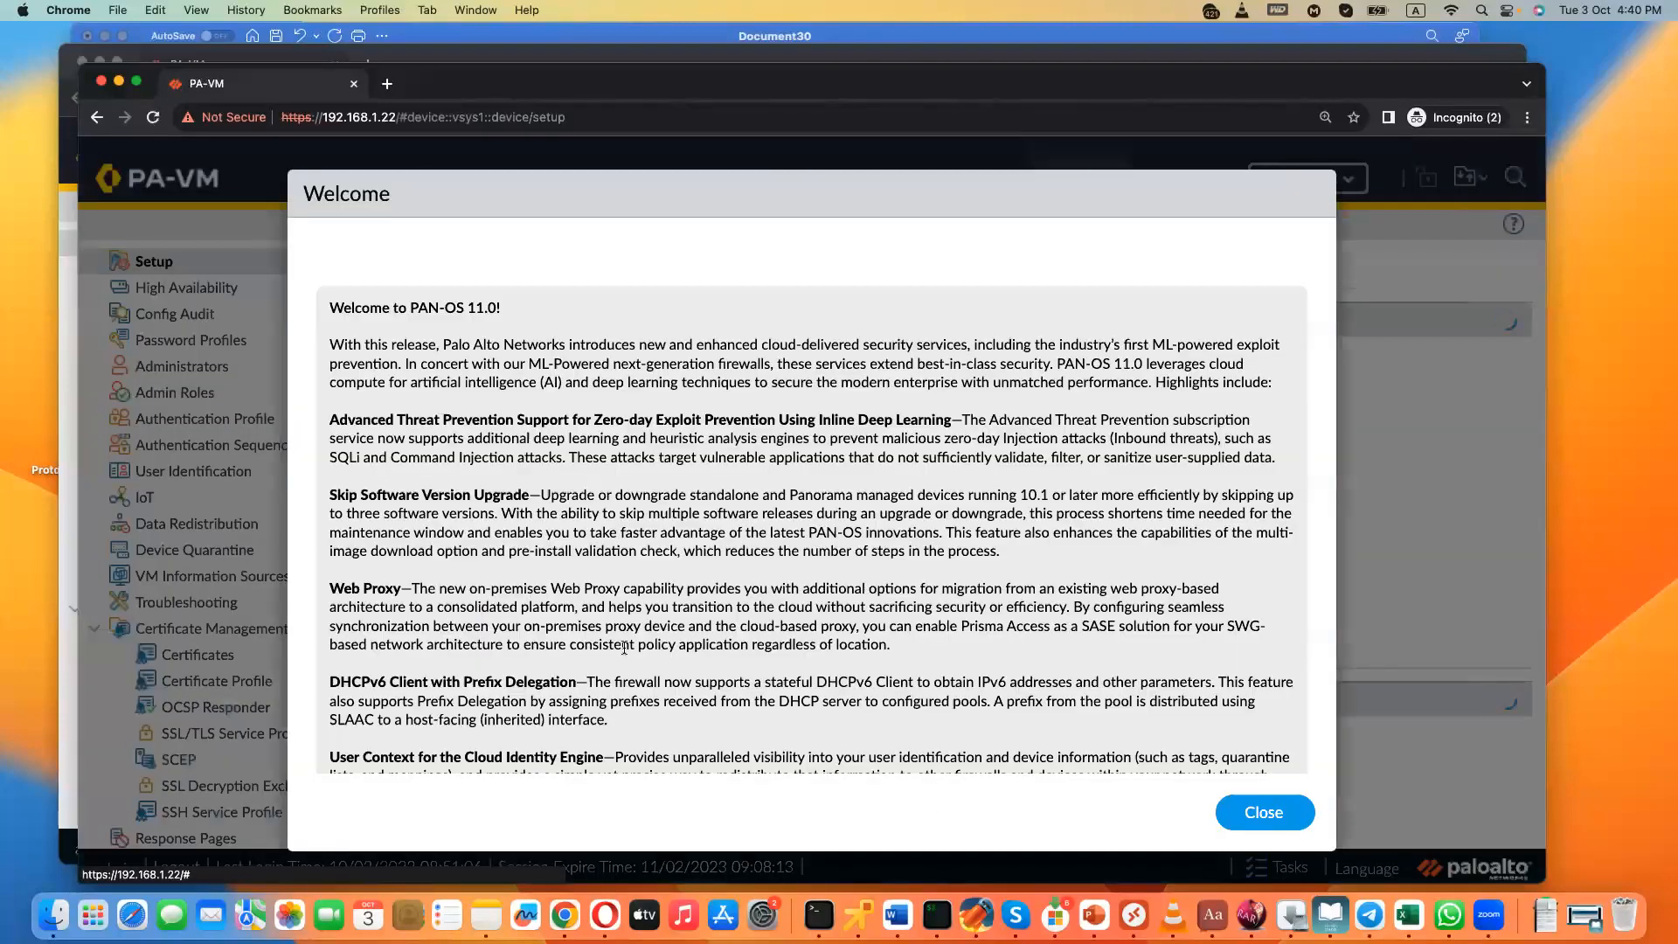
pyautogui.click(1246, 811)
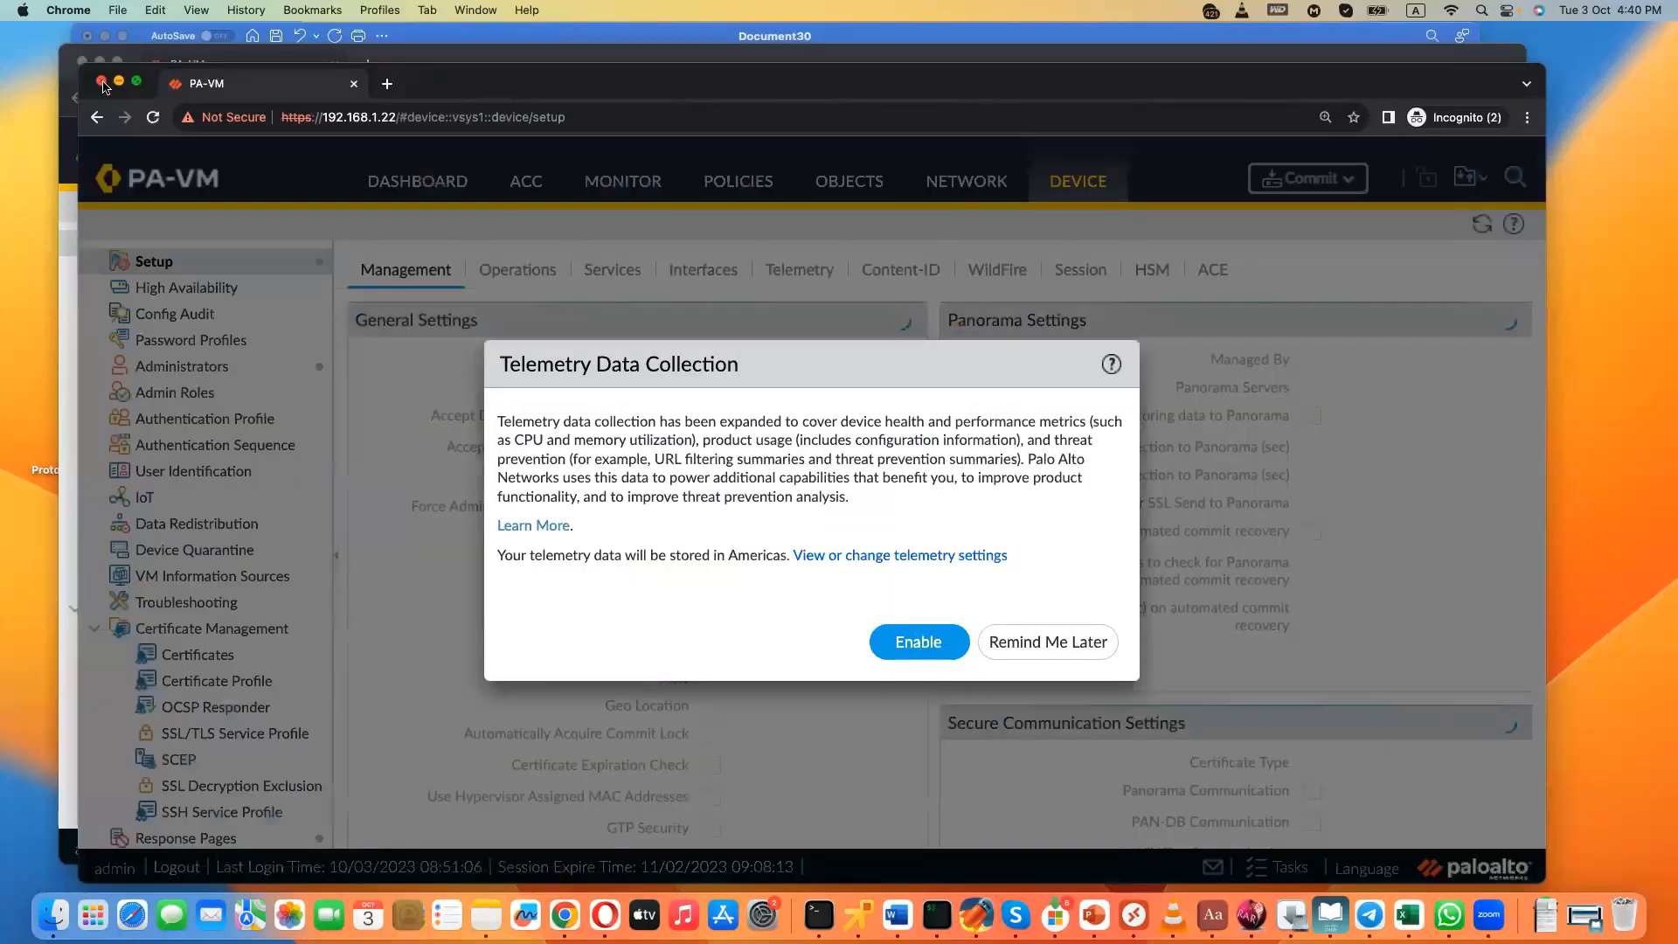
pyautogui.click(101, 81)
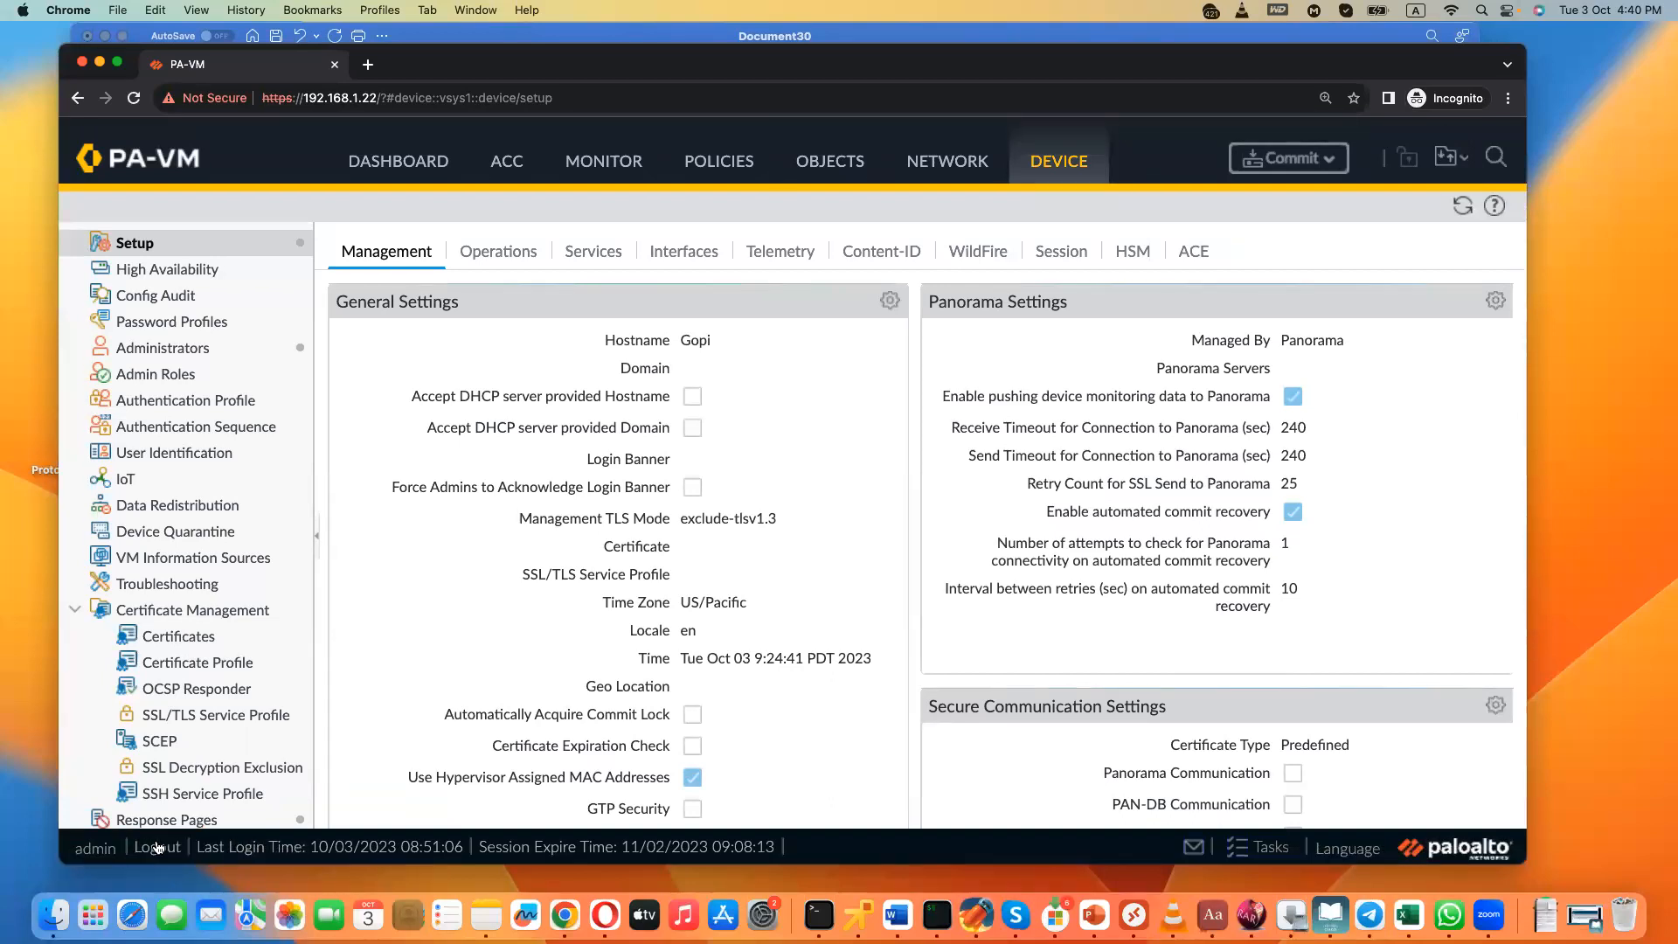
# - Log out and back in as admin with the account password, dismissing the welcome notice and postponing the telemetry choice
pyautogui.click(157, 846)
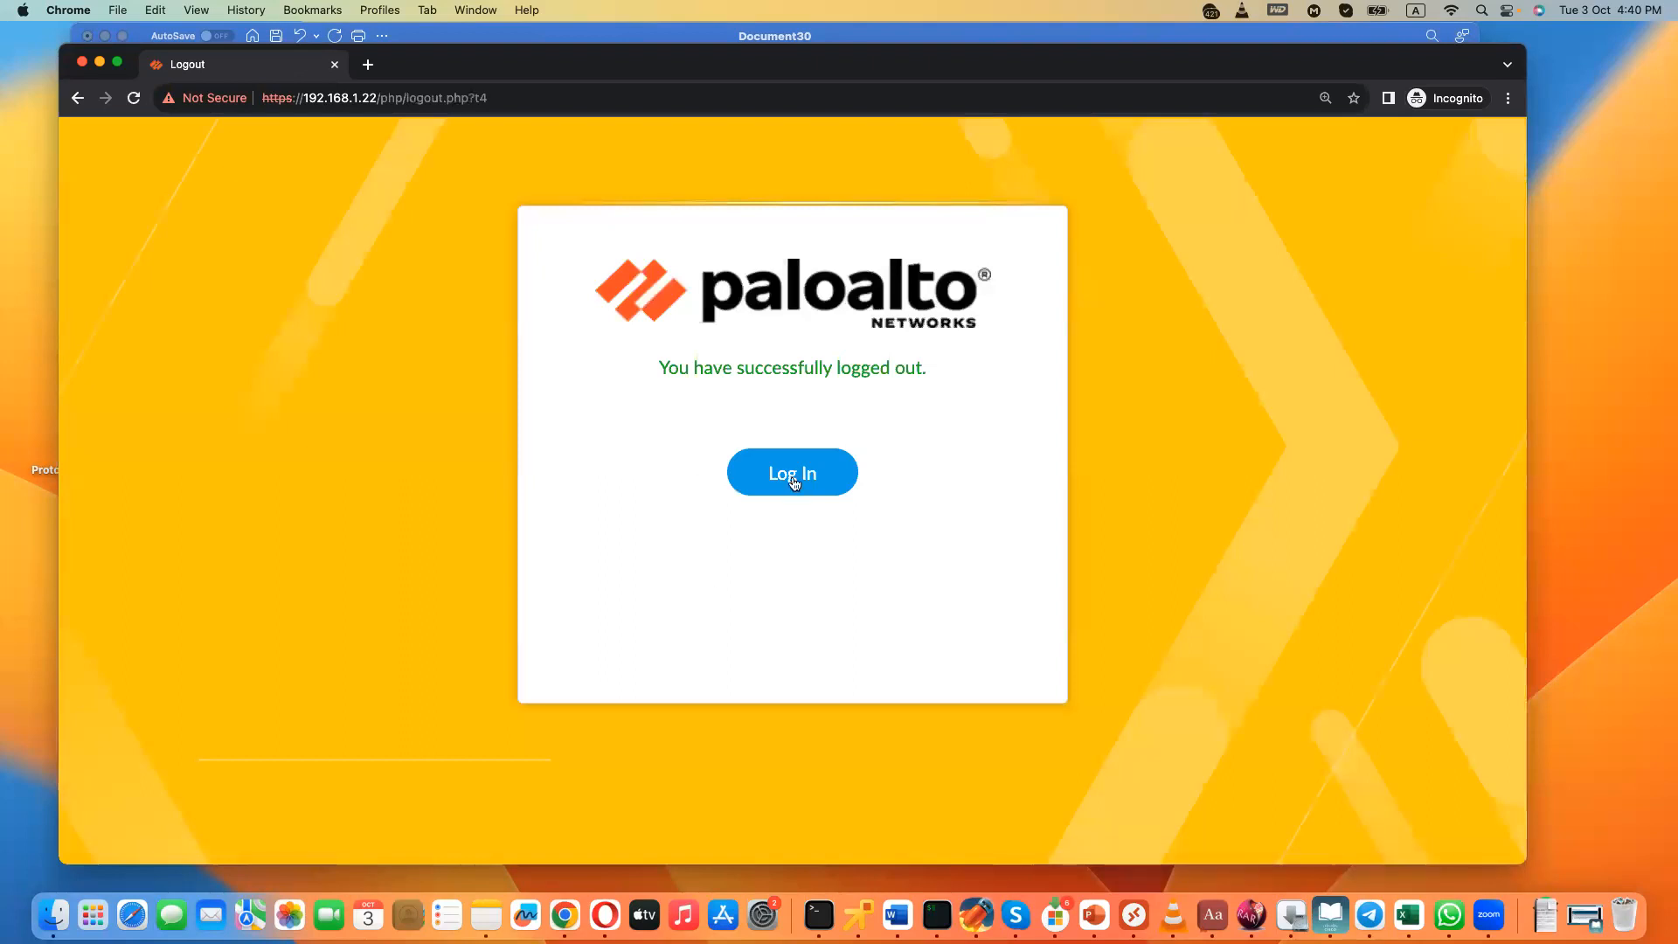
pyautogui.click(803, 473)
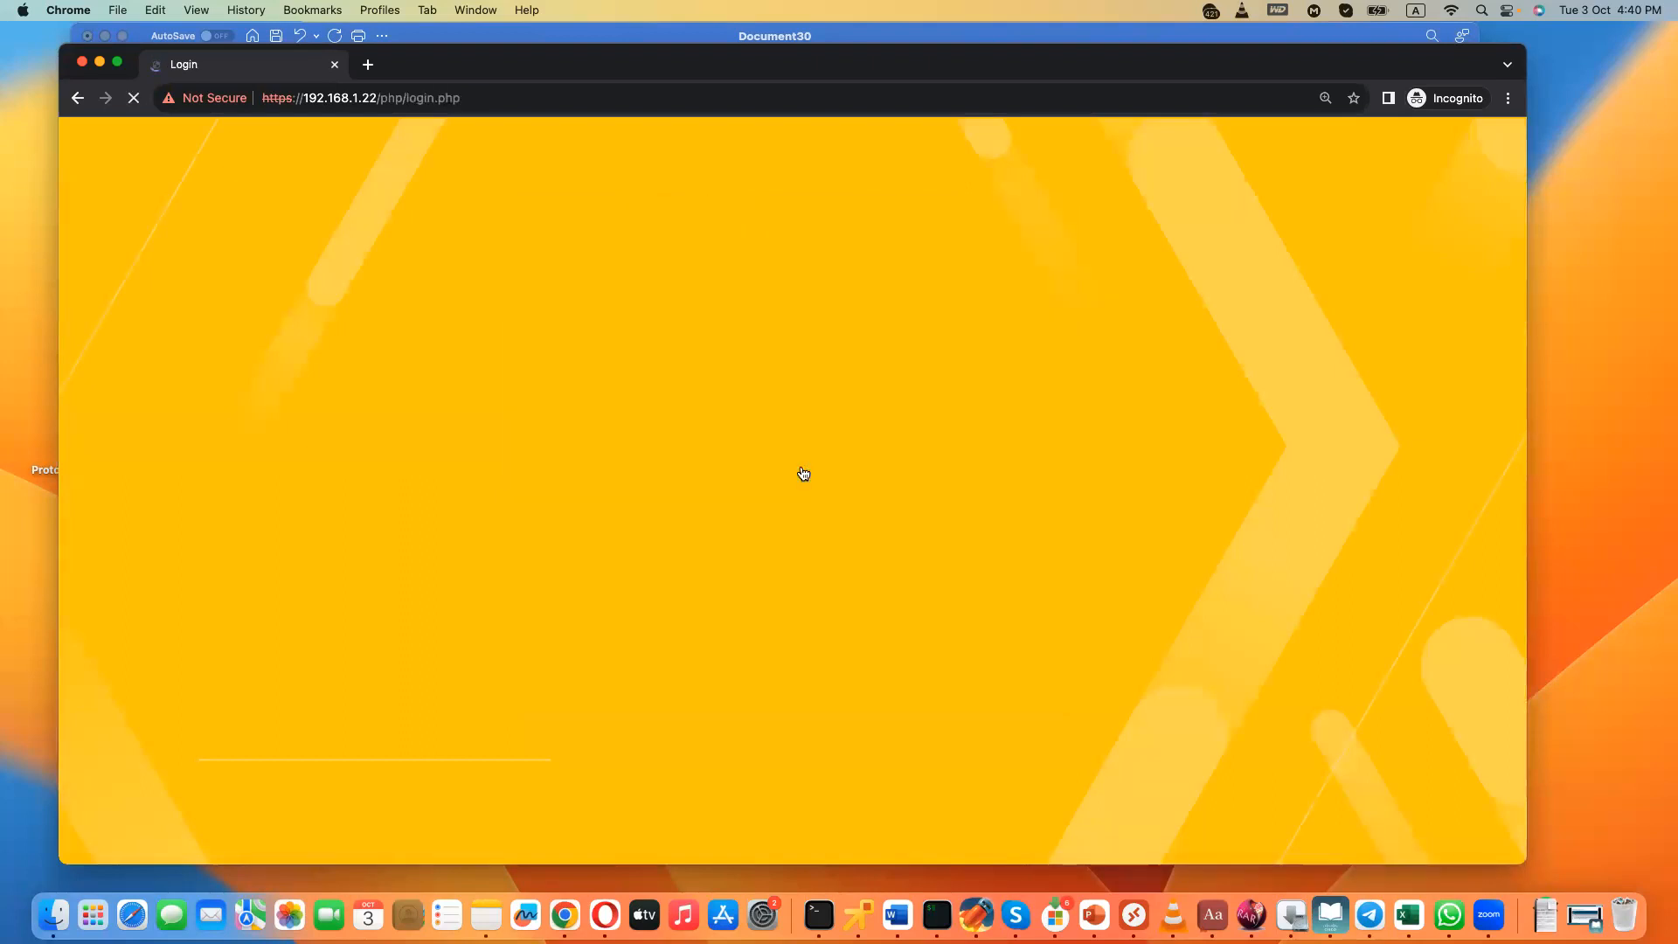
pyautogui.write('admin')
pyautogui.press('Tab')
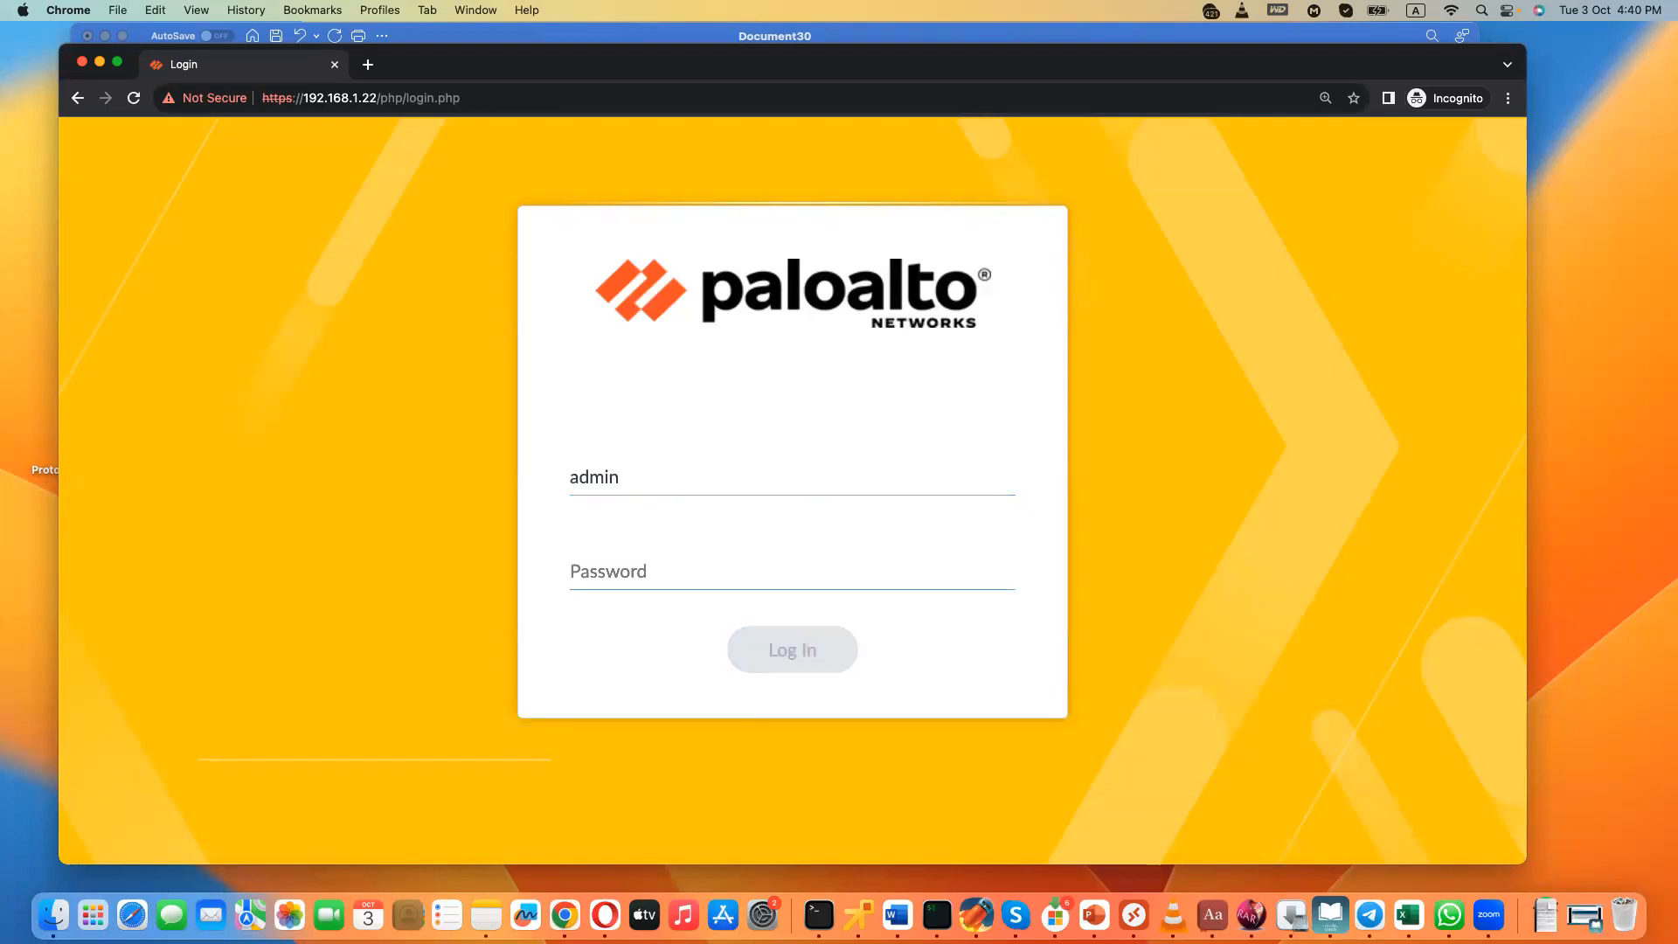
pyautogui.write('paloalto')
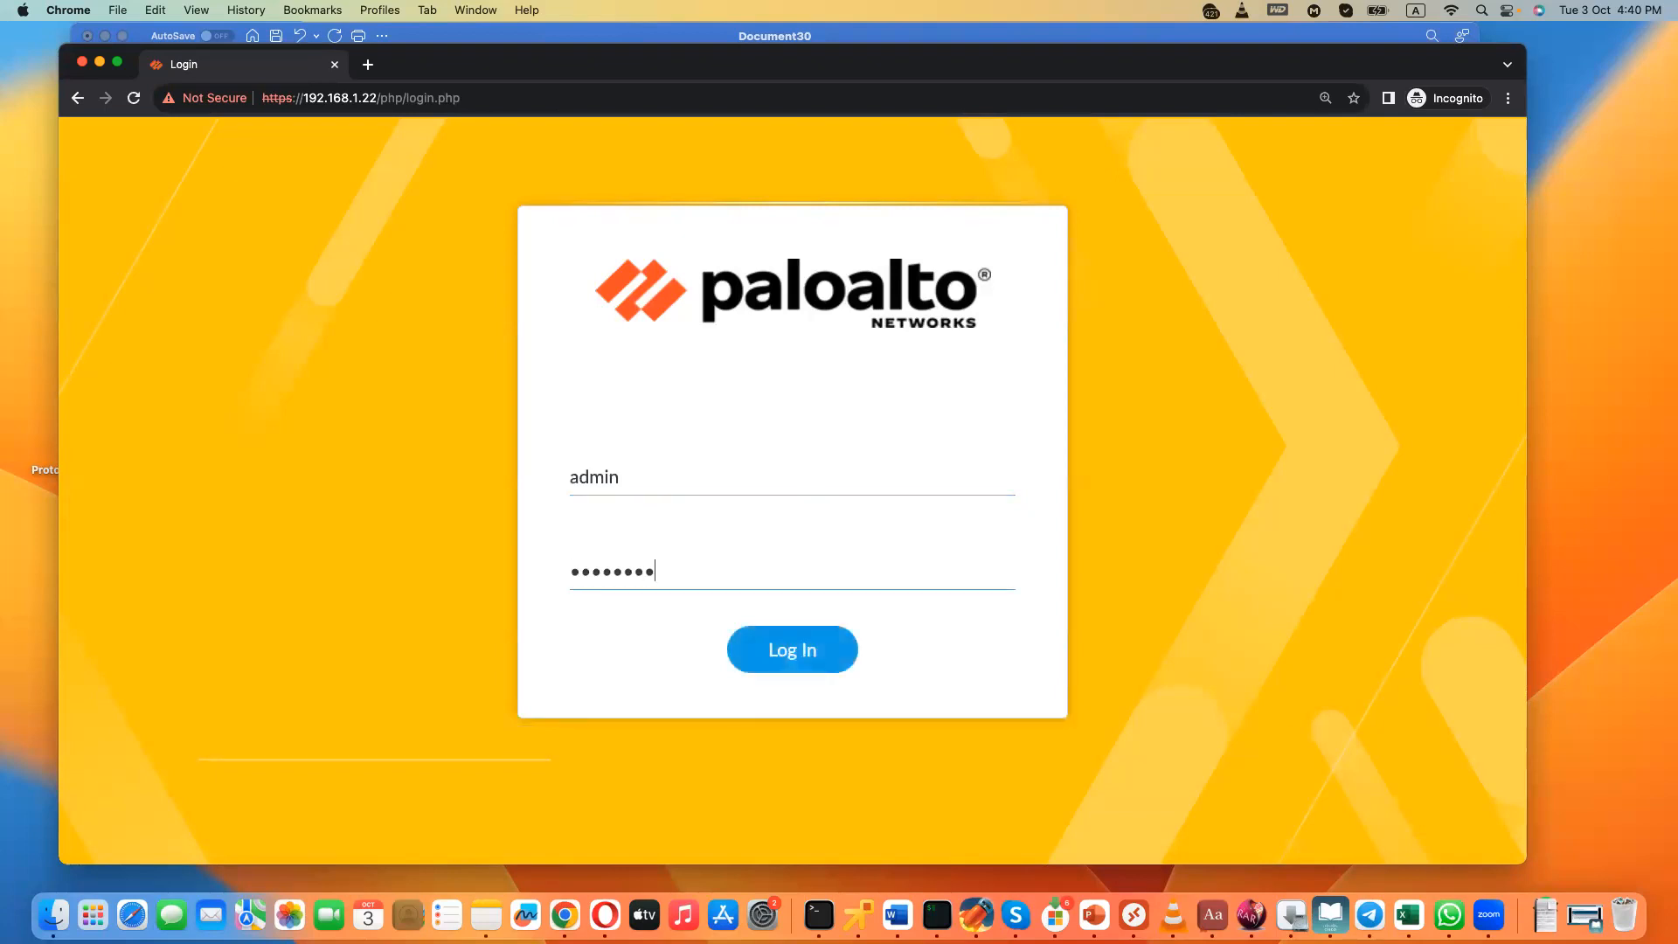
pyautogui.click(787, 667)
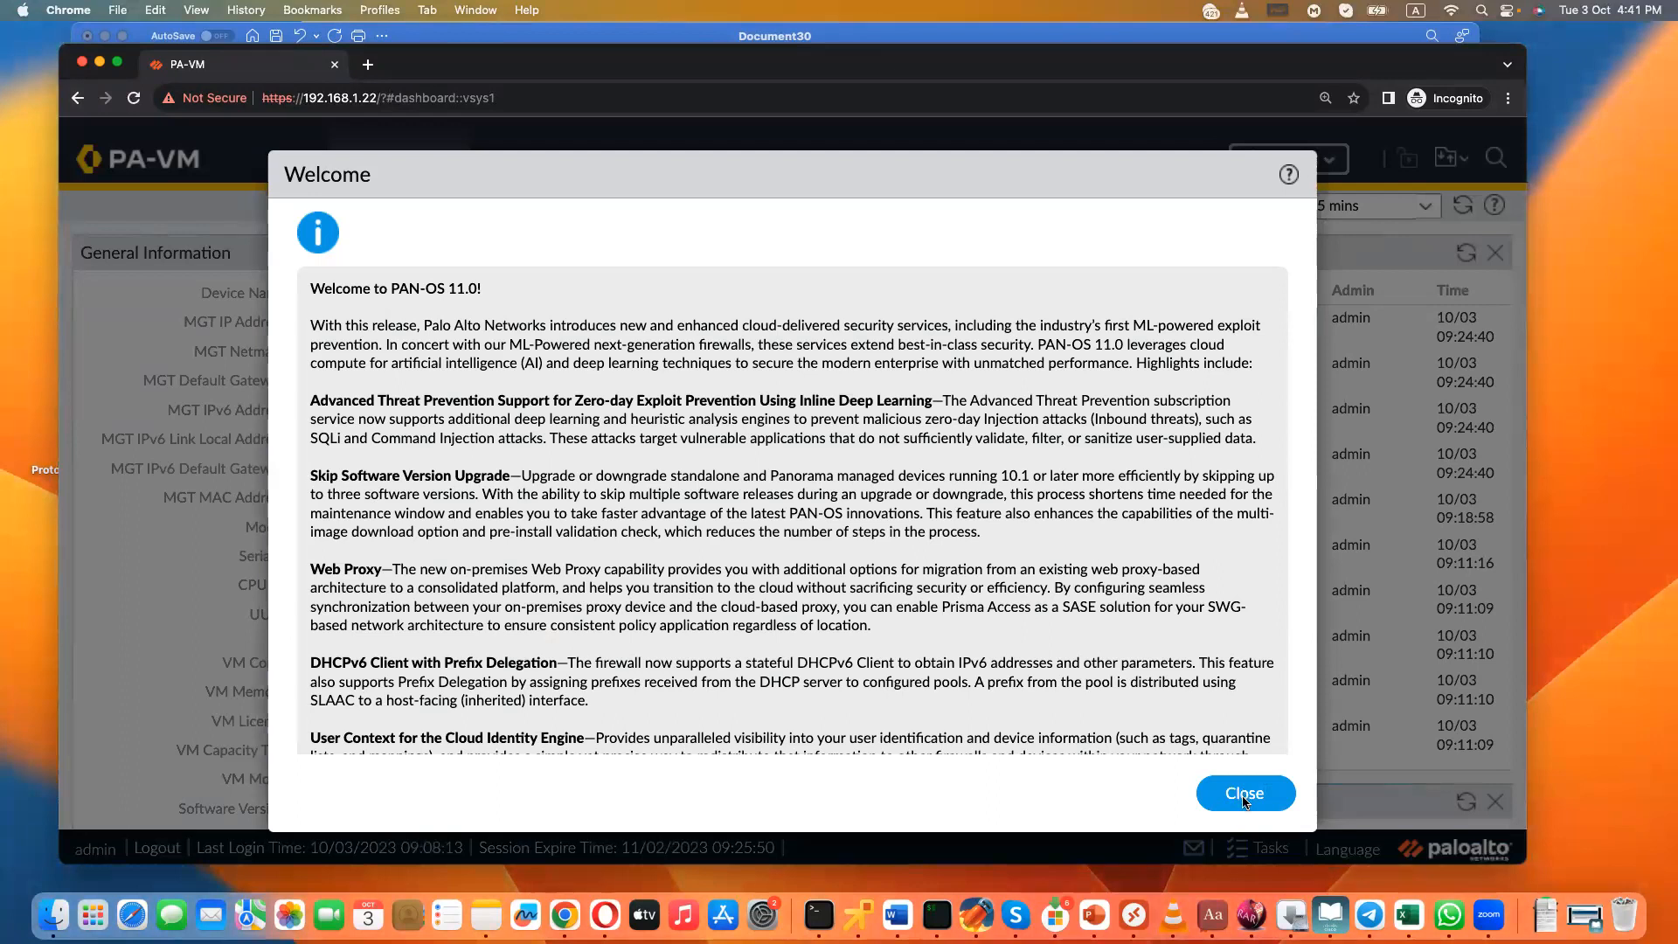
pyautogui.click(1245, 800)
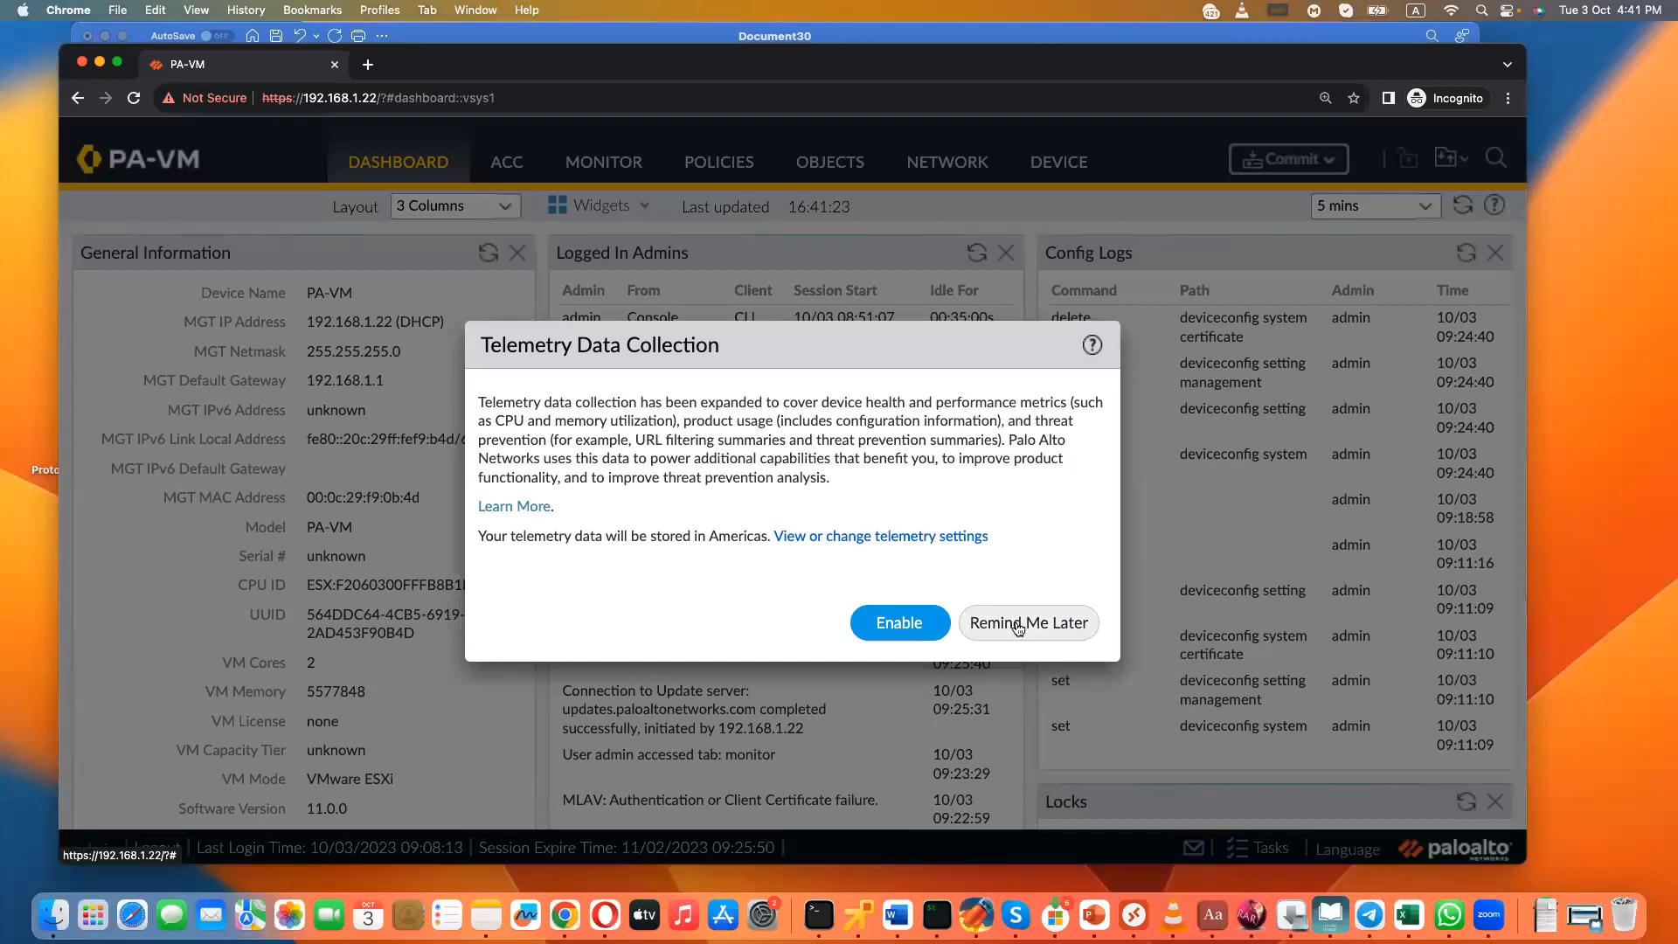
pyautogui.click(1018, 623)
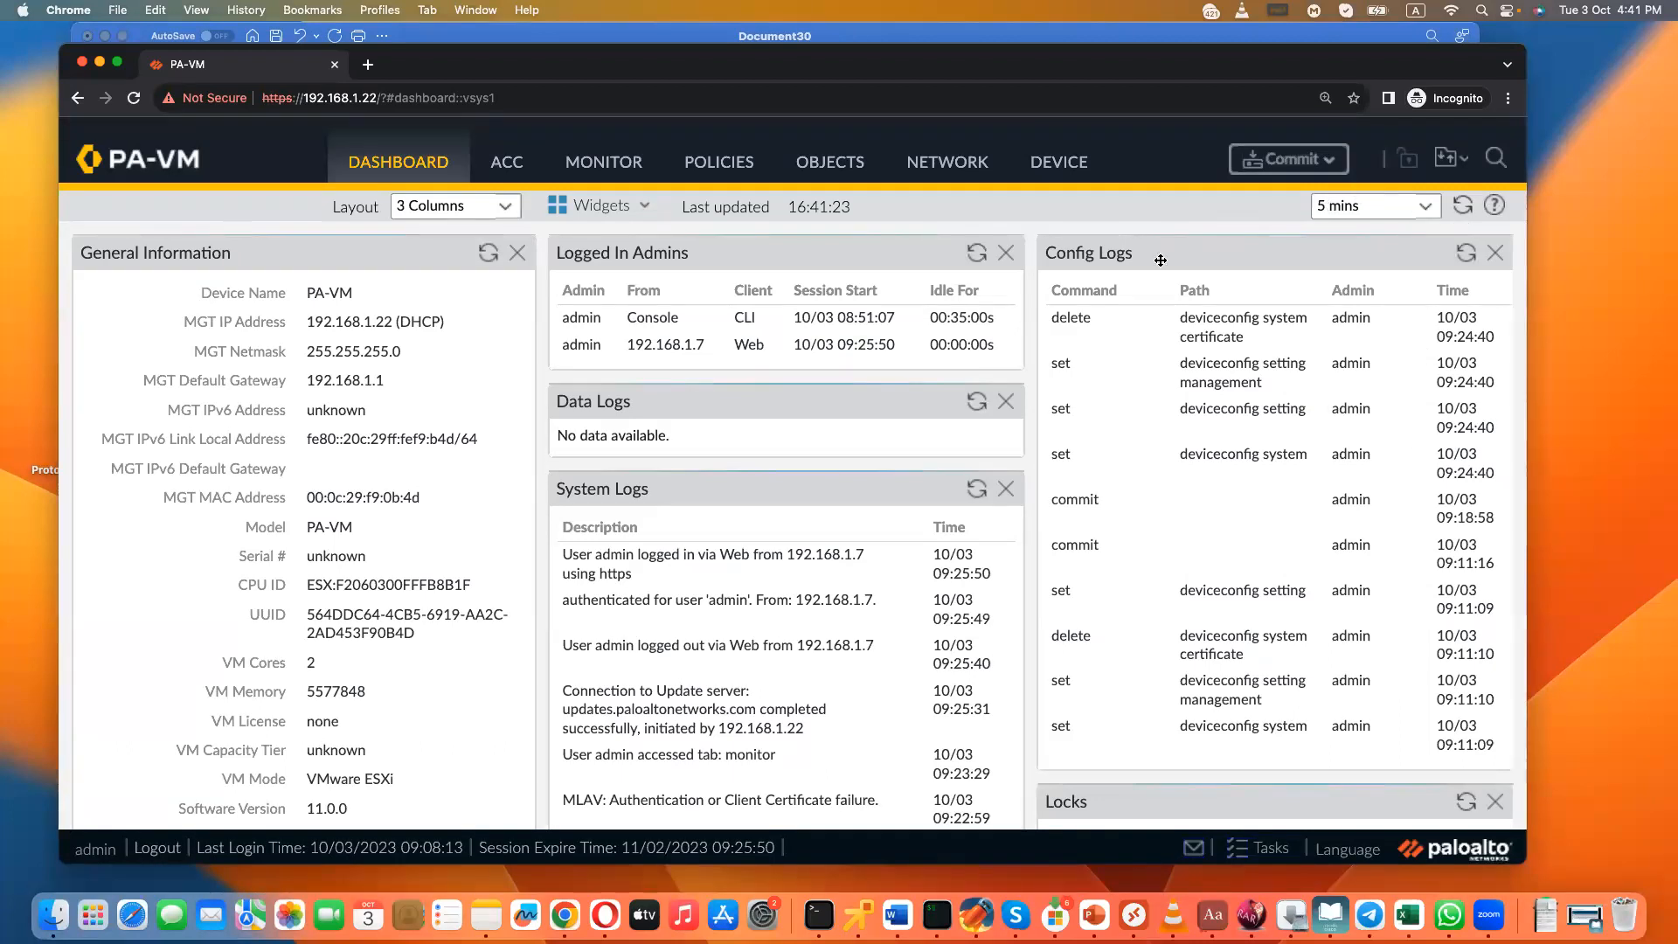
# - Compare the hostname in the device management settings with the device name on the dashboard, and return to the device setup
pyautogui.click(1044, 162)
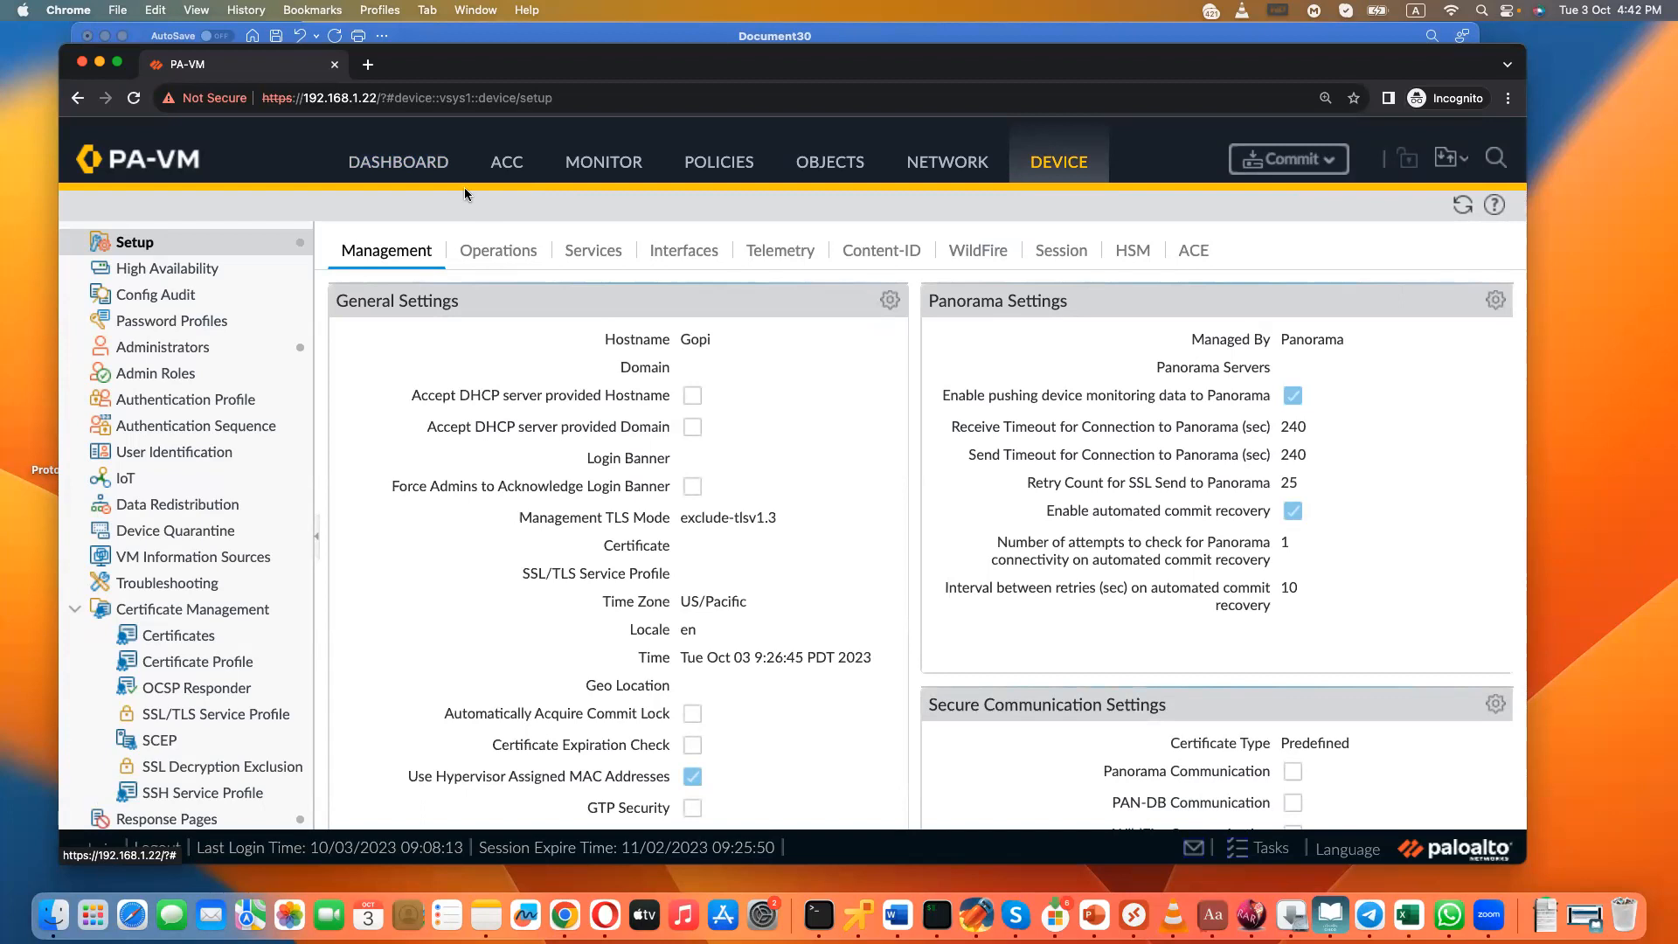
pyautogui.click(408, 160)
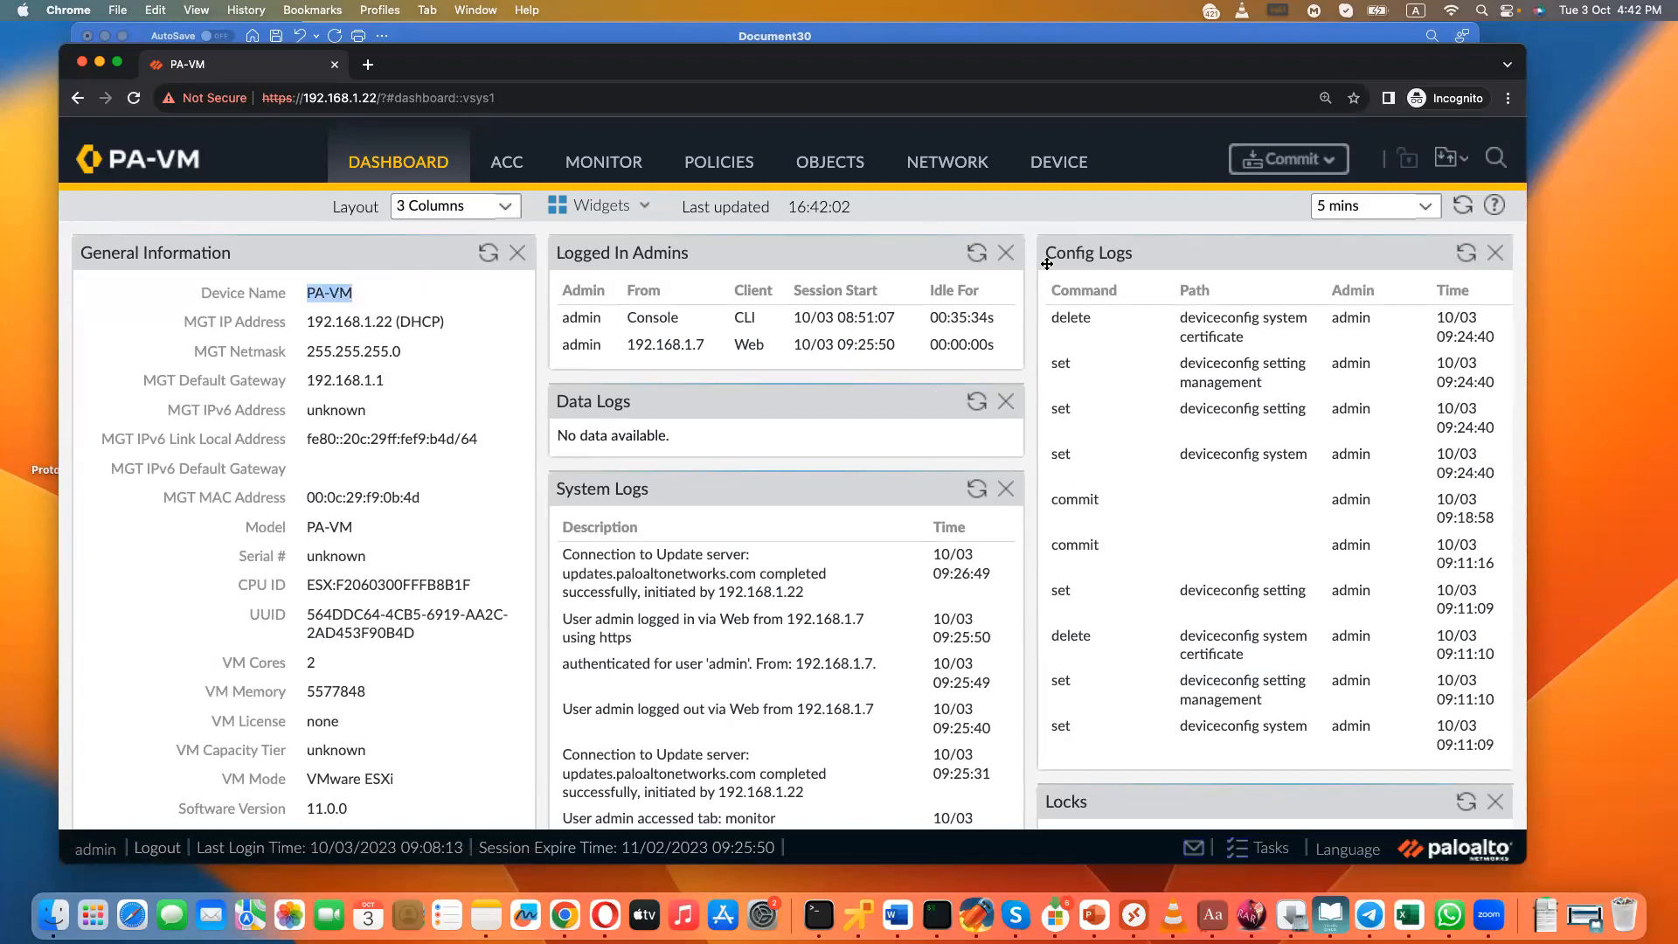
pyautogui.click(1082, 174)
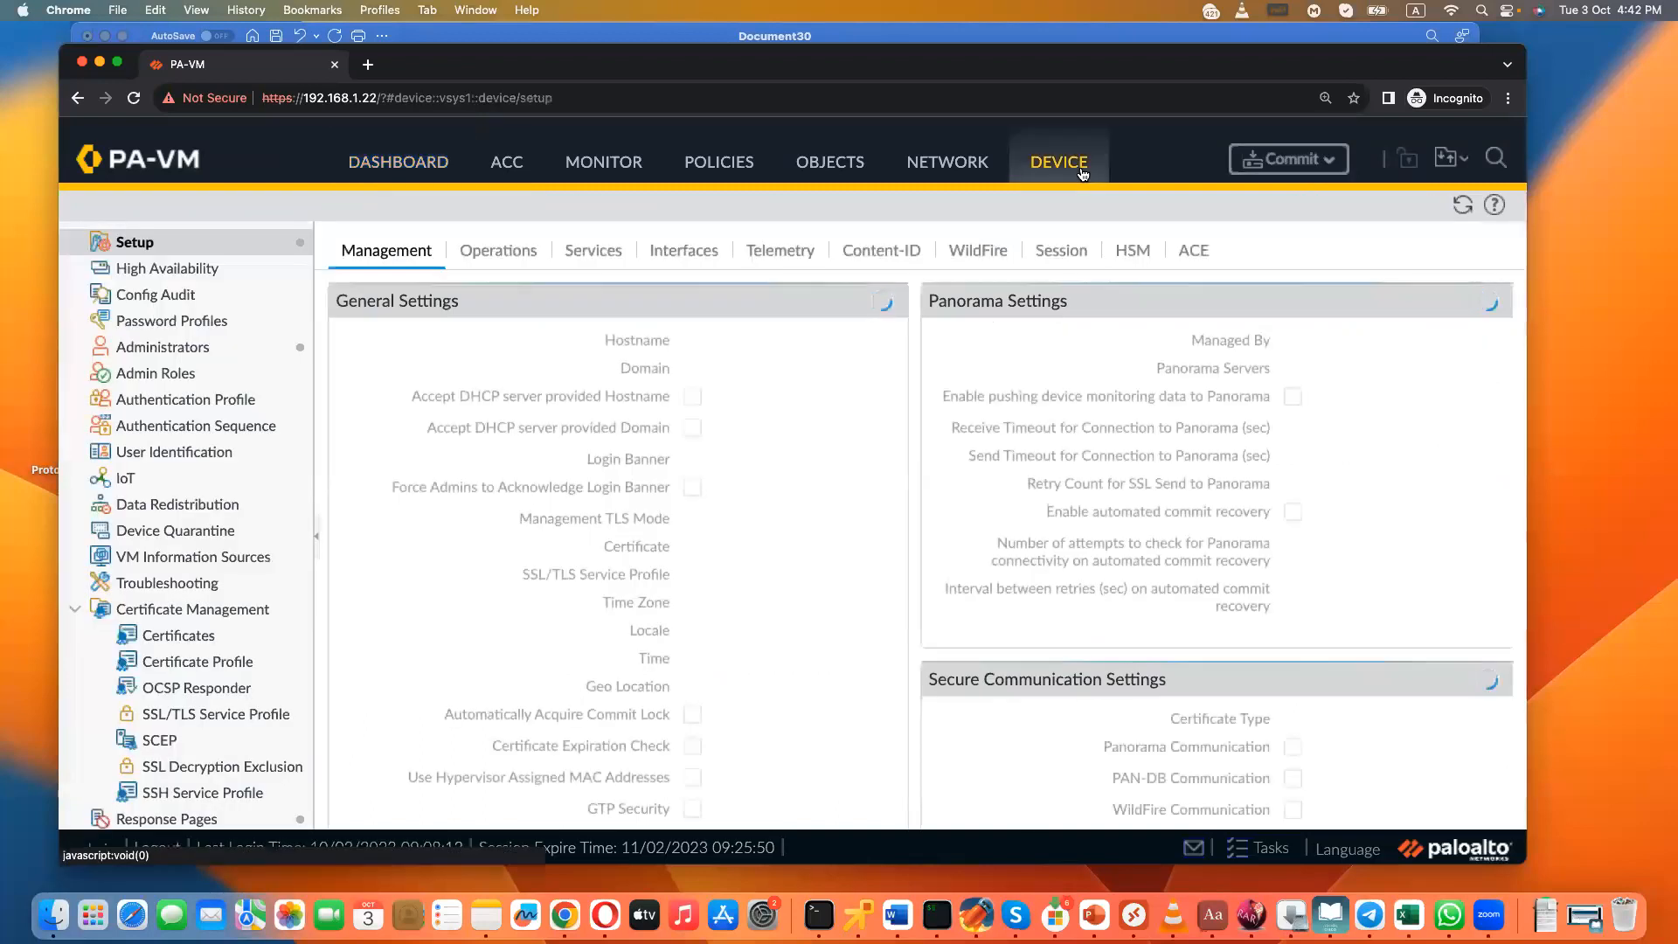
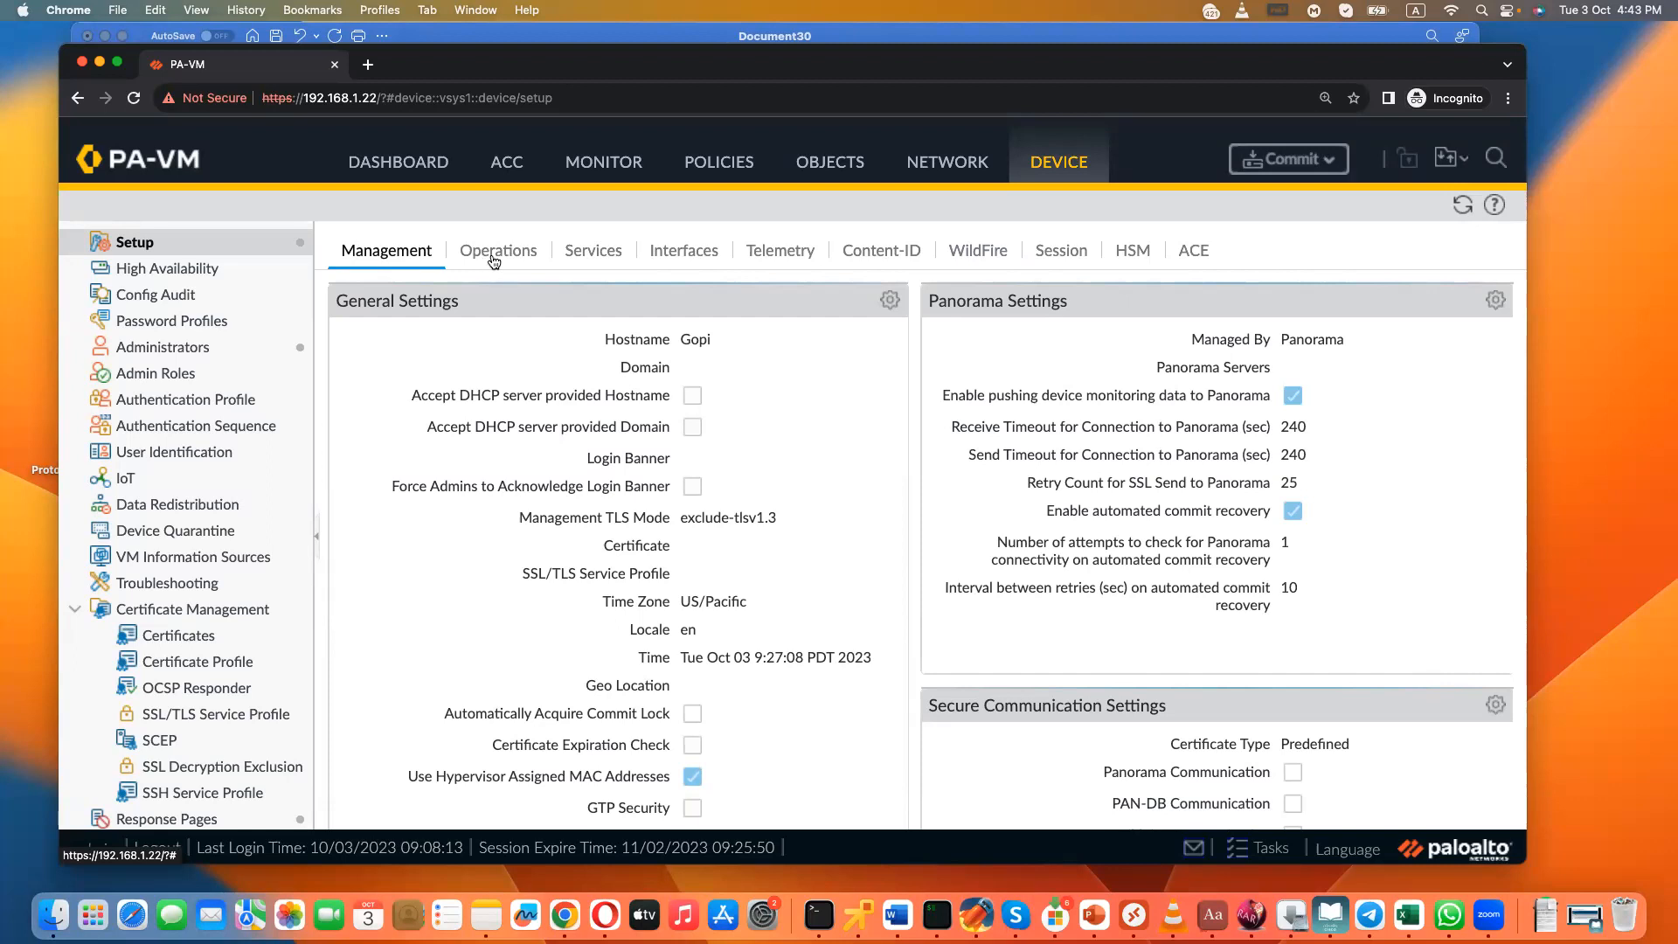
# - Save the candidate configuration from the device setup operations and dismiss the save notice
pyautogui.click(480, 254)
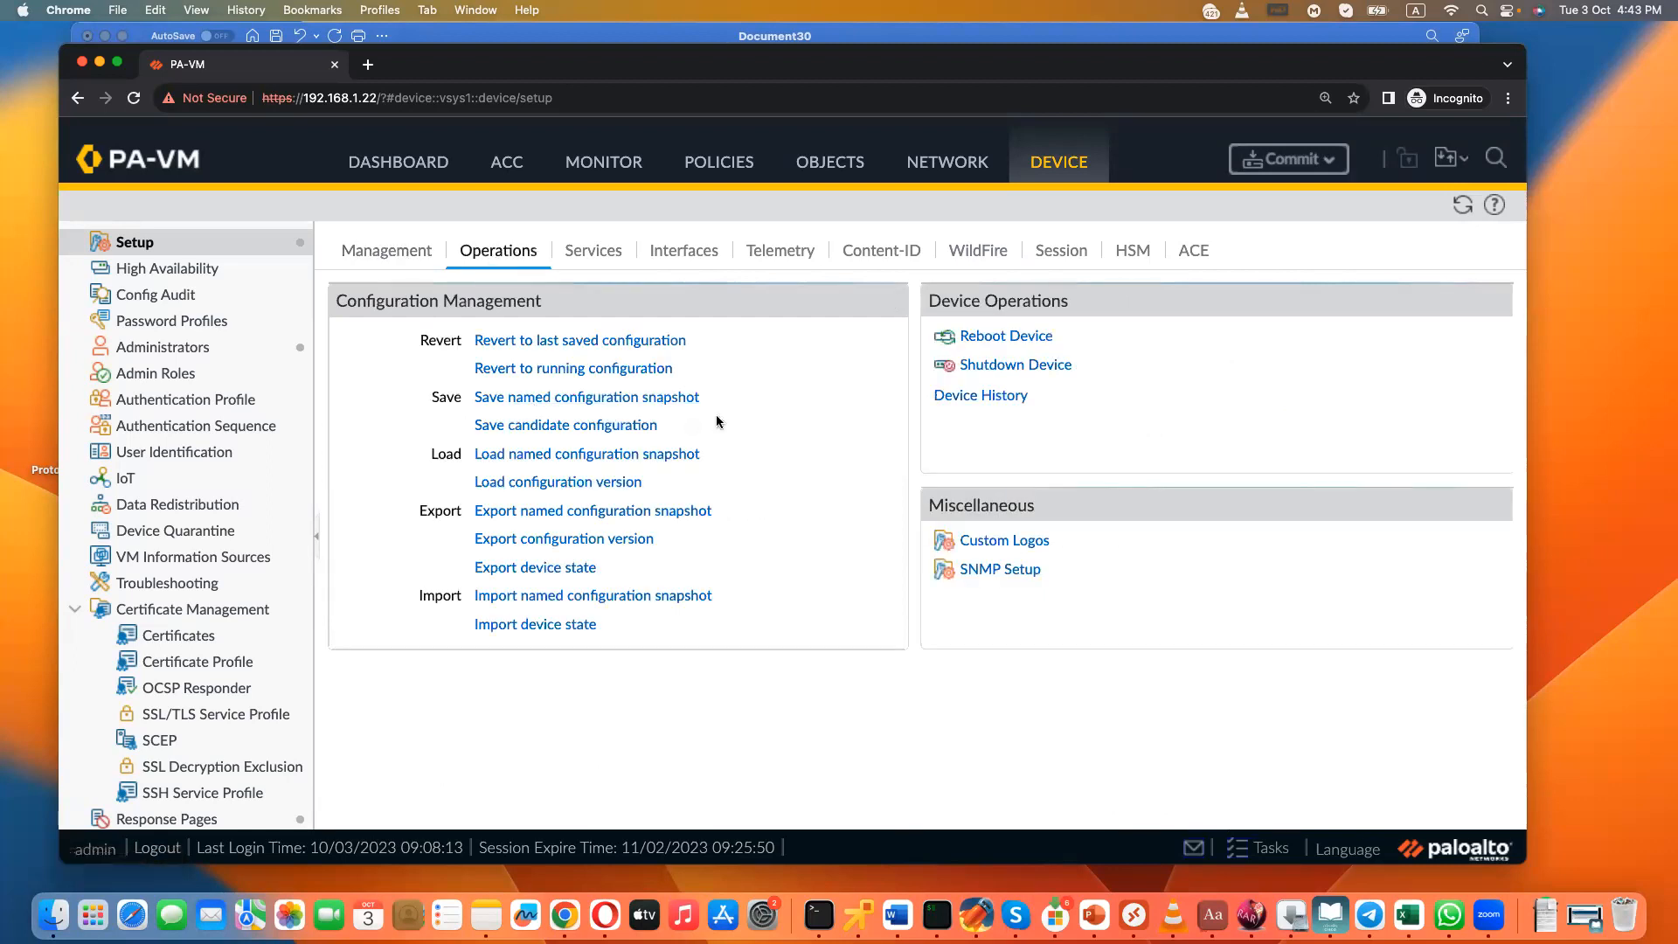
pyautogui.click(579, 429)
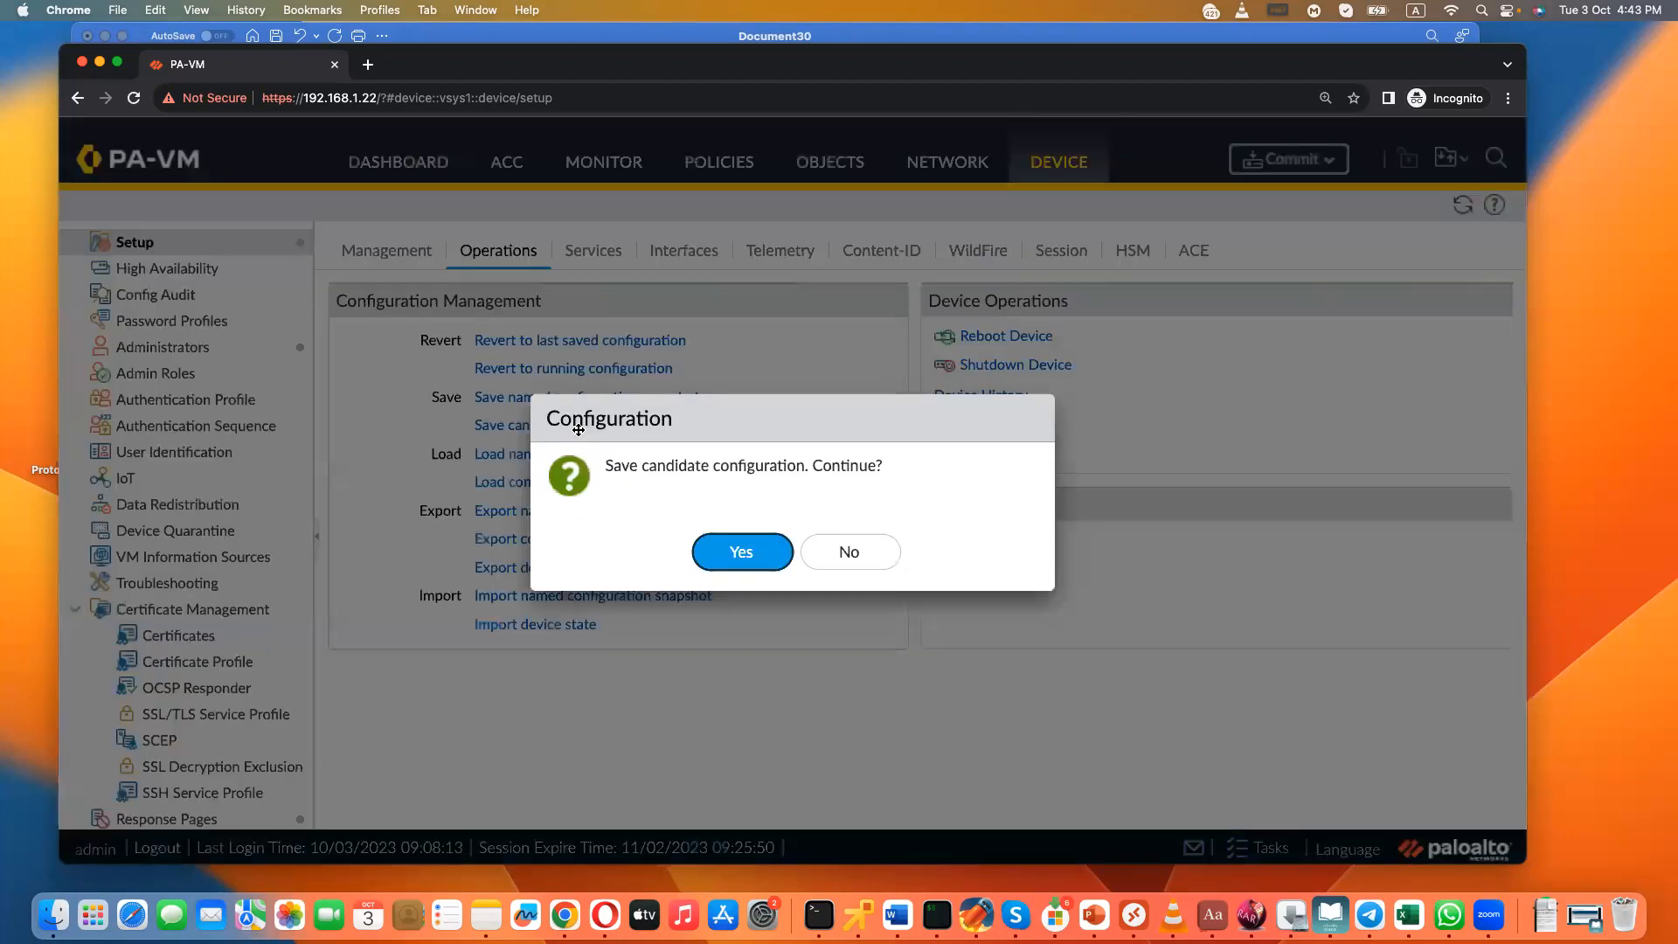
pyautogui.click(742, 549)
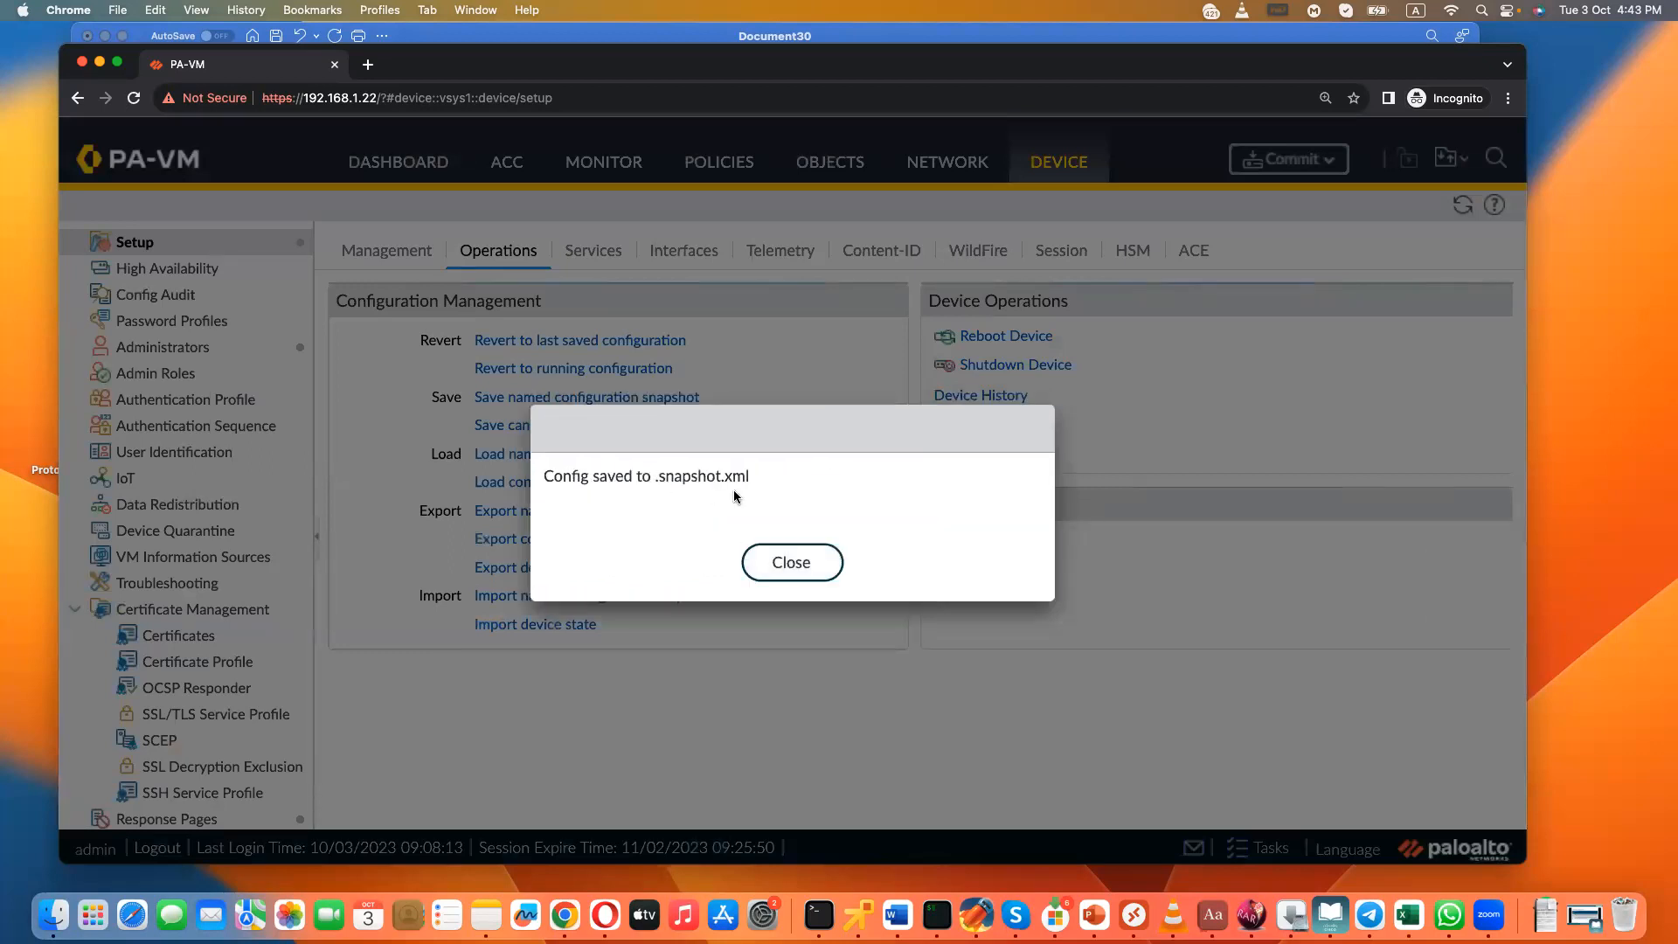
pyautogui.click(786, 560)
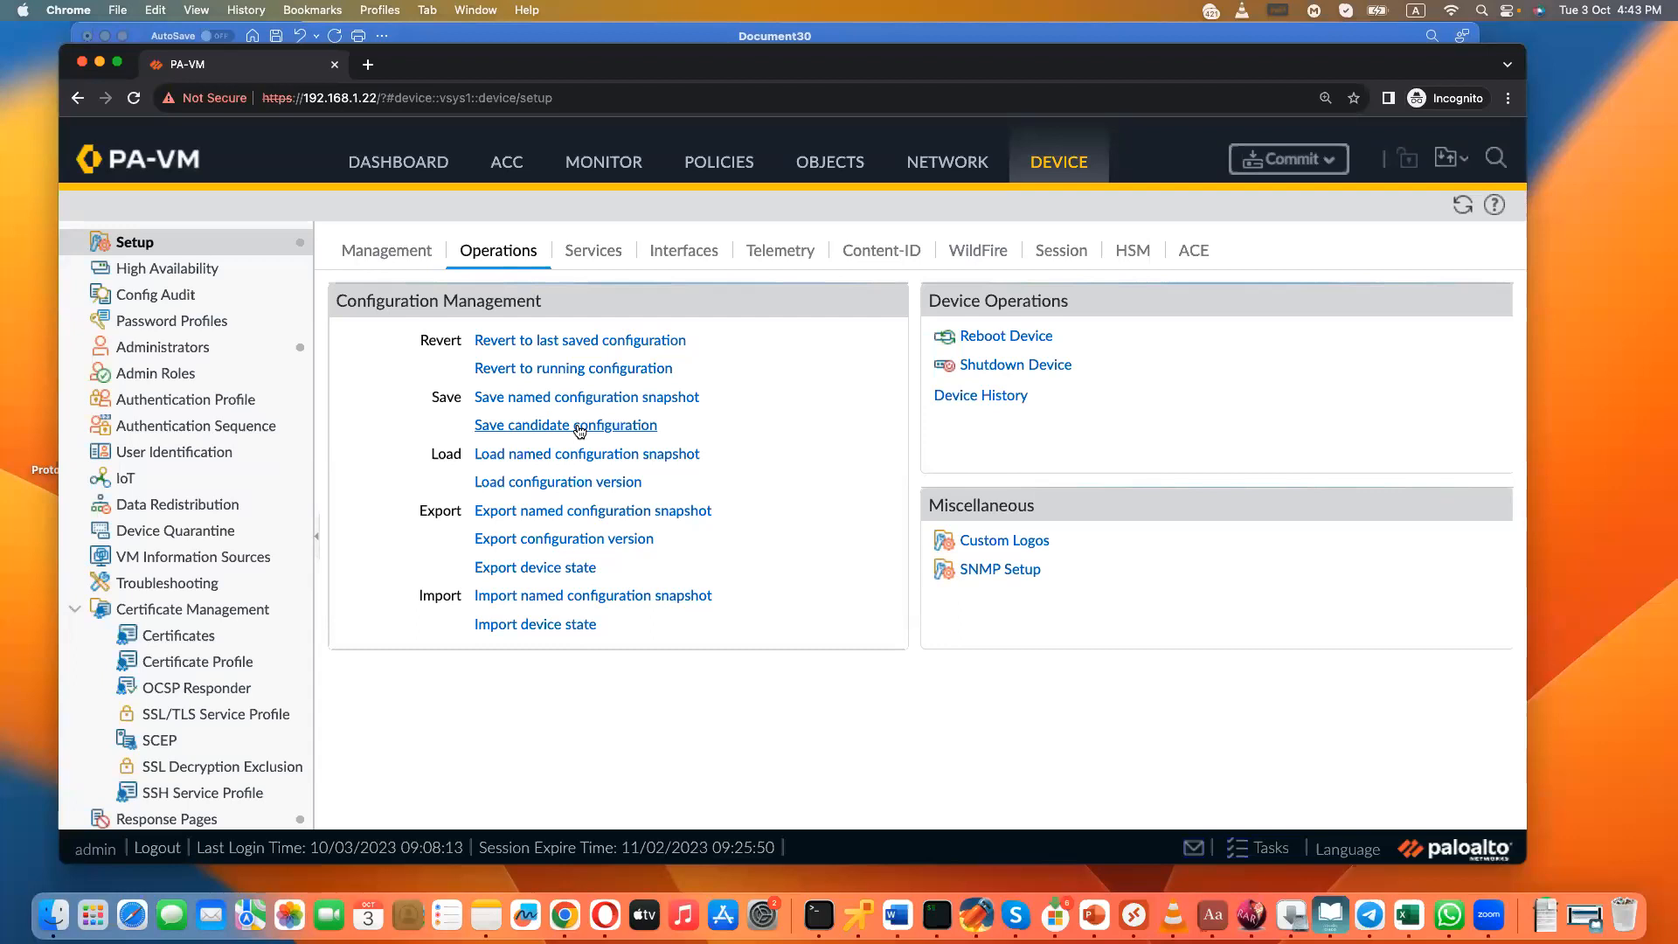
# - Switch to the Word notes and add the heading "Candidate Configuration:" below "Running vs Startup"
pyautogui.click(897, 914)
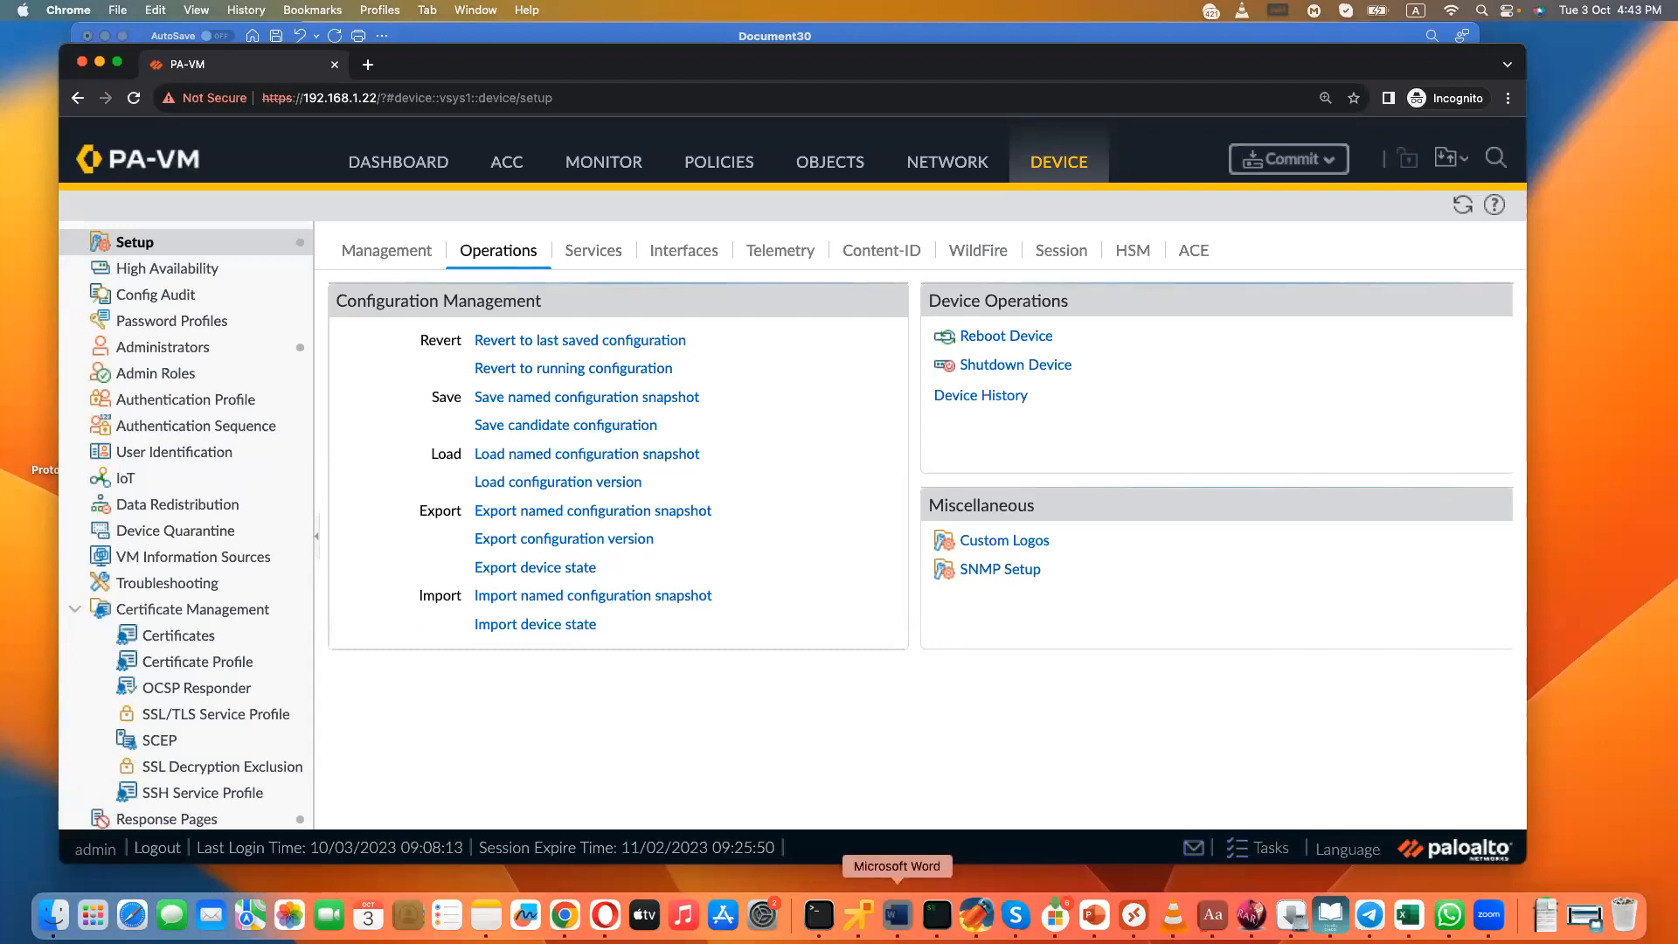
pyautogui.scroll(-10, 865, 682)
pyautogui.scroll(4, 864, 673)
pyautogui.click(717, 503)
pyautogui.press('Return')
pyautogui.press('Return')
pyautogui.press('Return')
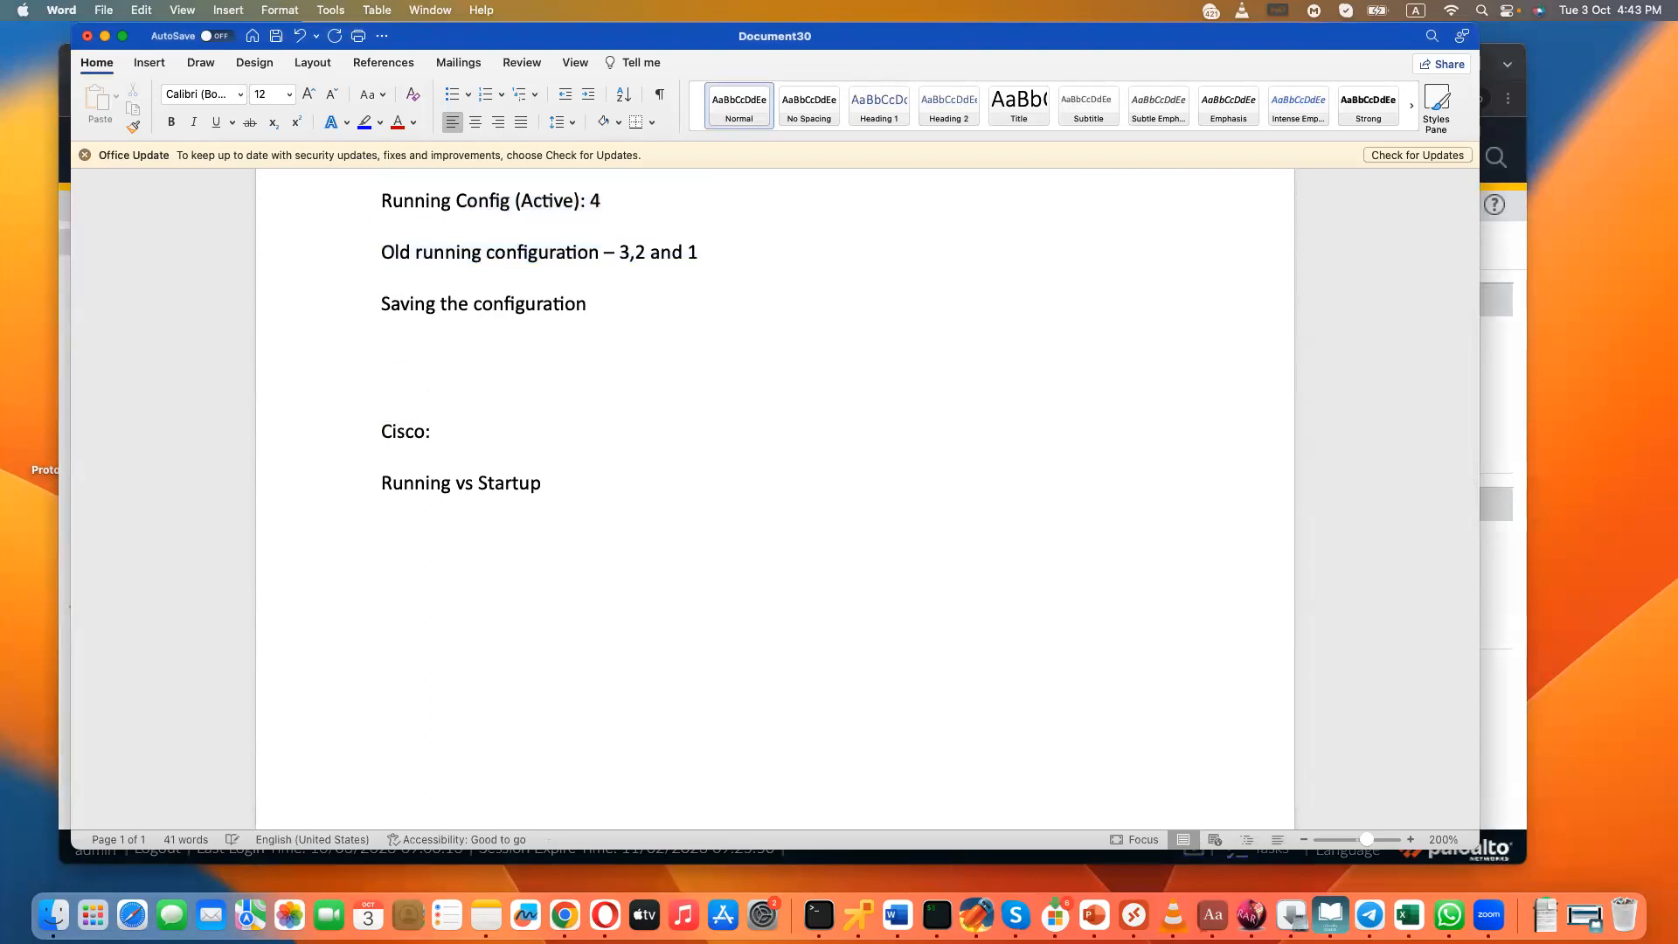
pyautogui.write('Candidate Configuration: ')
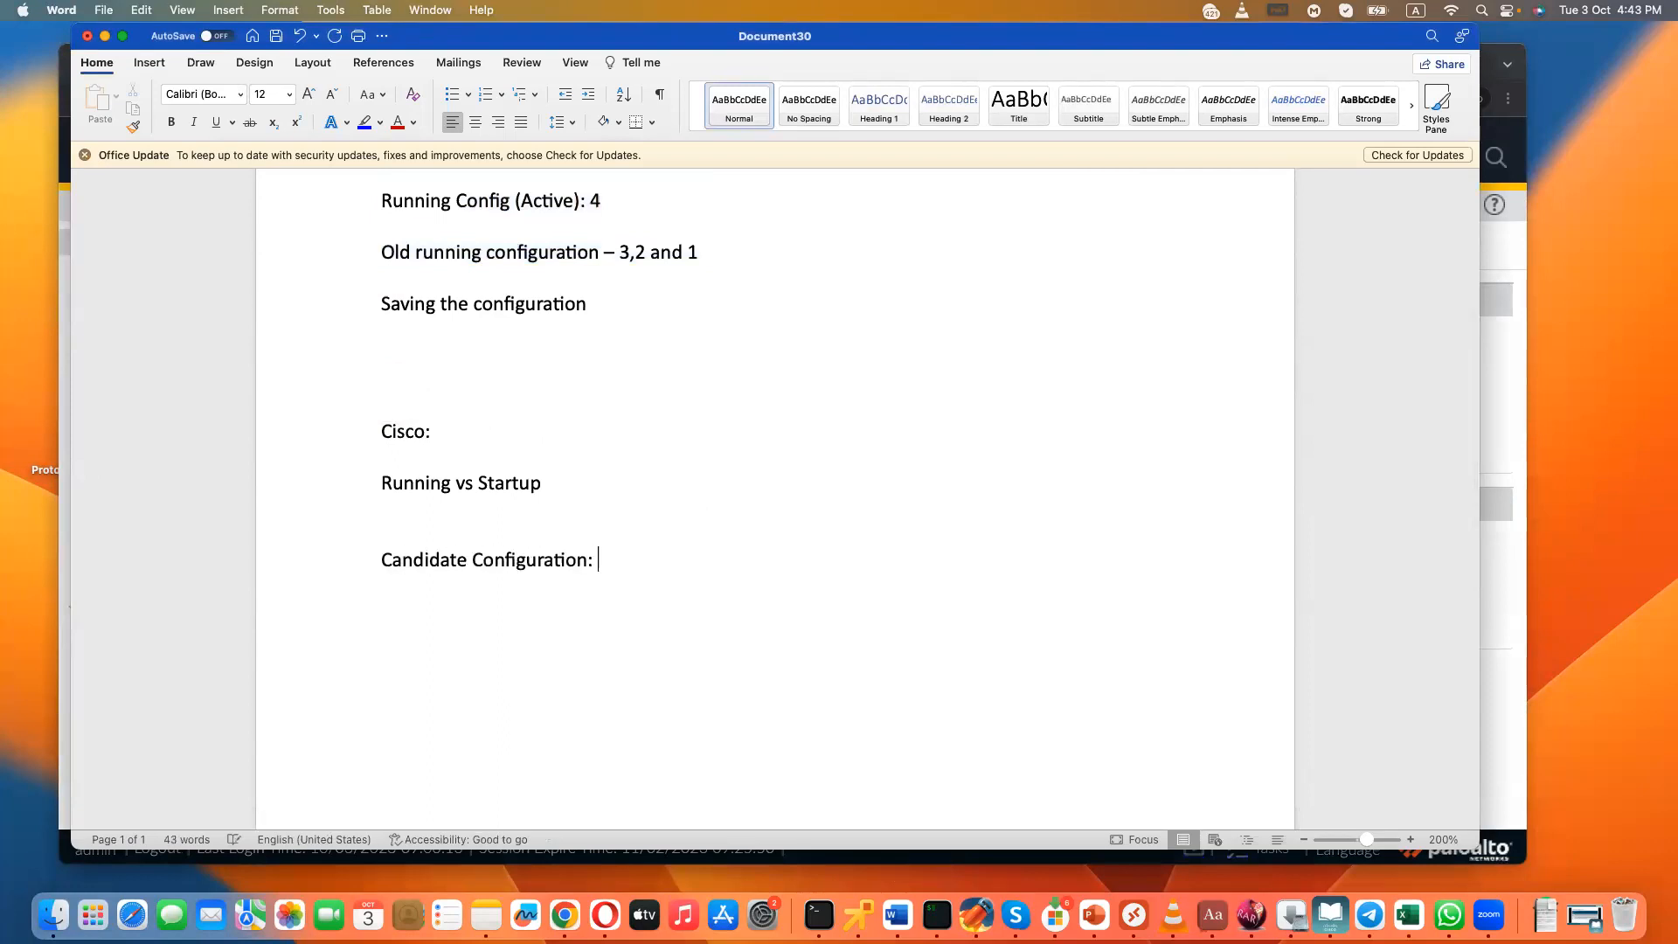
pyautogui.write('5')
# - Add the indented note "Stored on PA not on Client PC" under the Candidate Configuration heading
pyautogui.press('BackSpace')
pyautogui.press('Tab')
pyautogui.press('Tab')
pyautogui.write('Stored on PA not on Client PC')
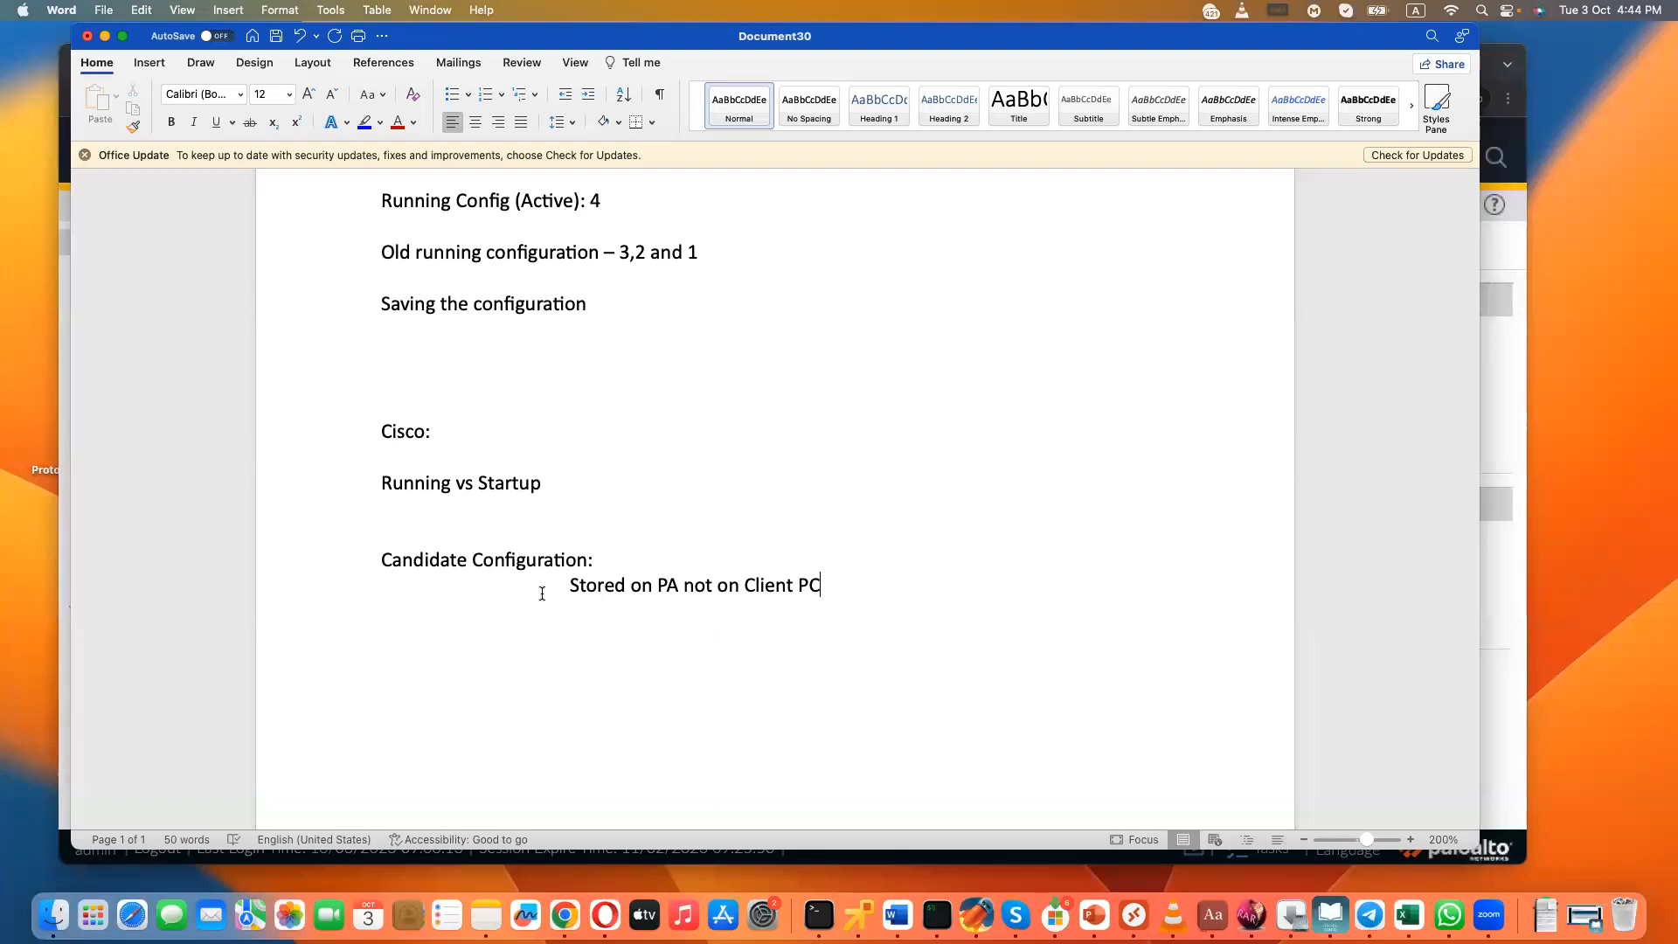
# - Add the indented note "Administrator as he logs in, he has access to candidate configuration" below the storage note
pyautogui.press('Return')
pyautogui.write('Administrator as ')
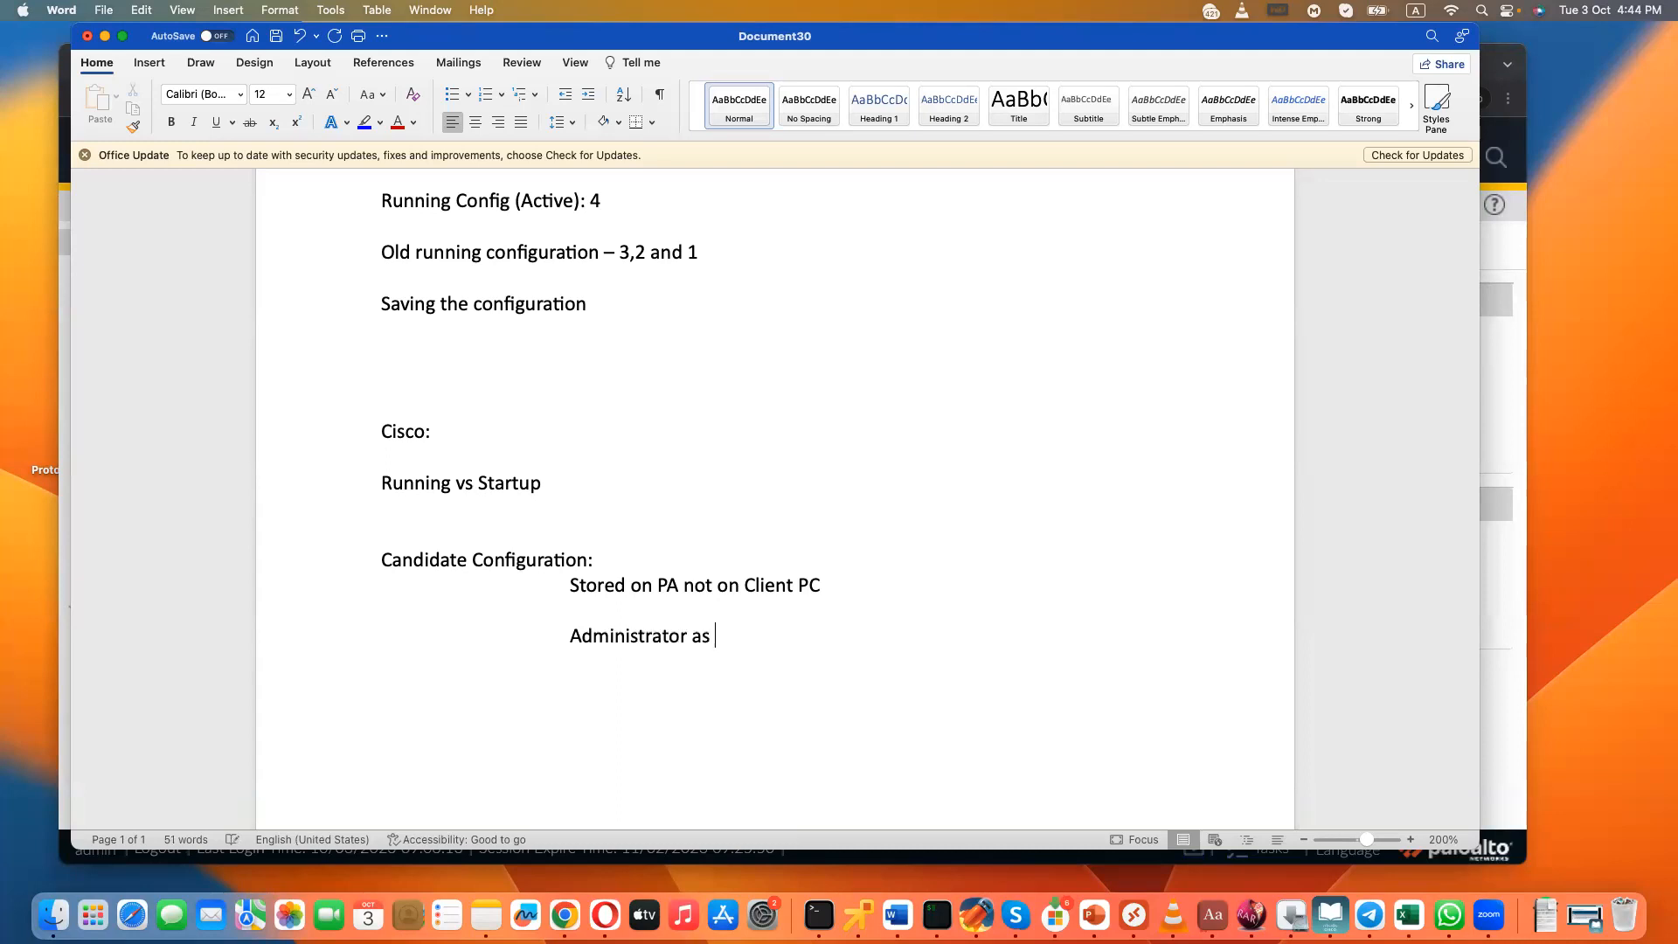
pyautogui.write('he logs in he has access t')
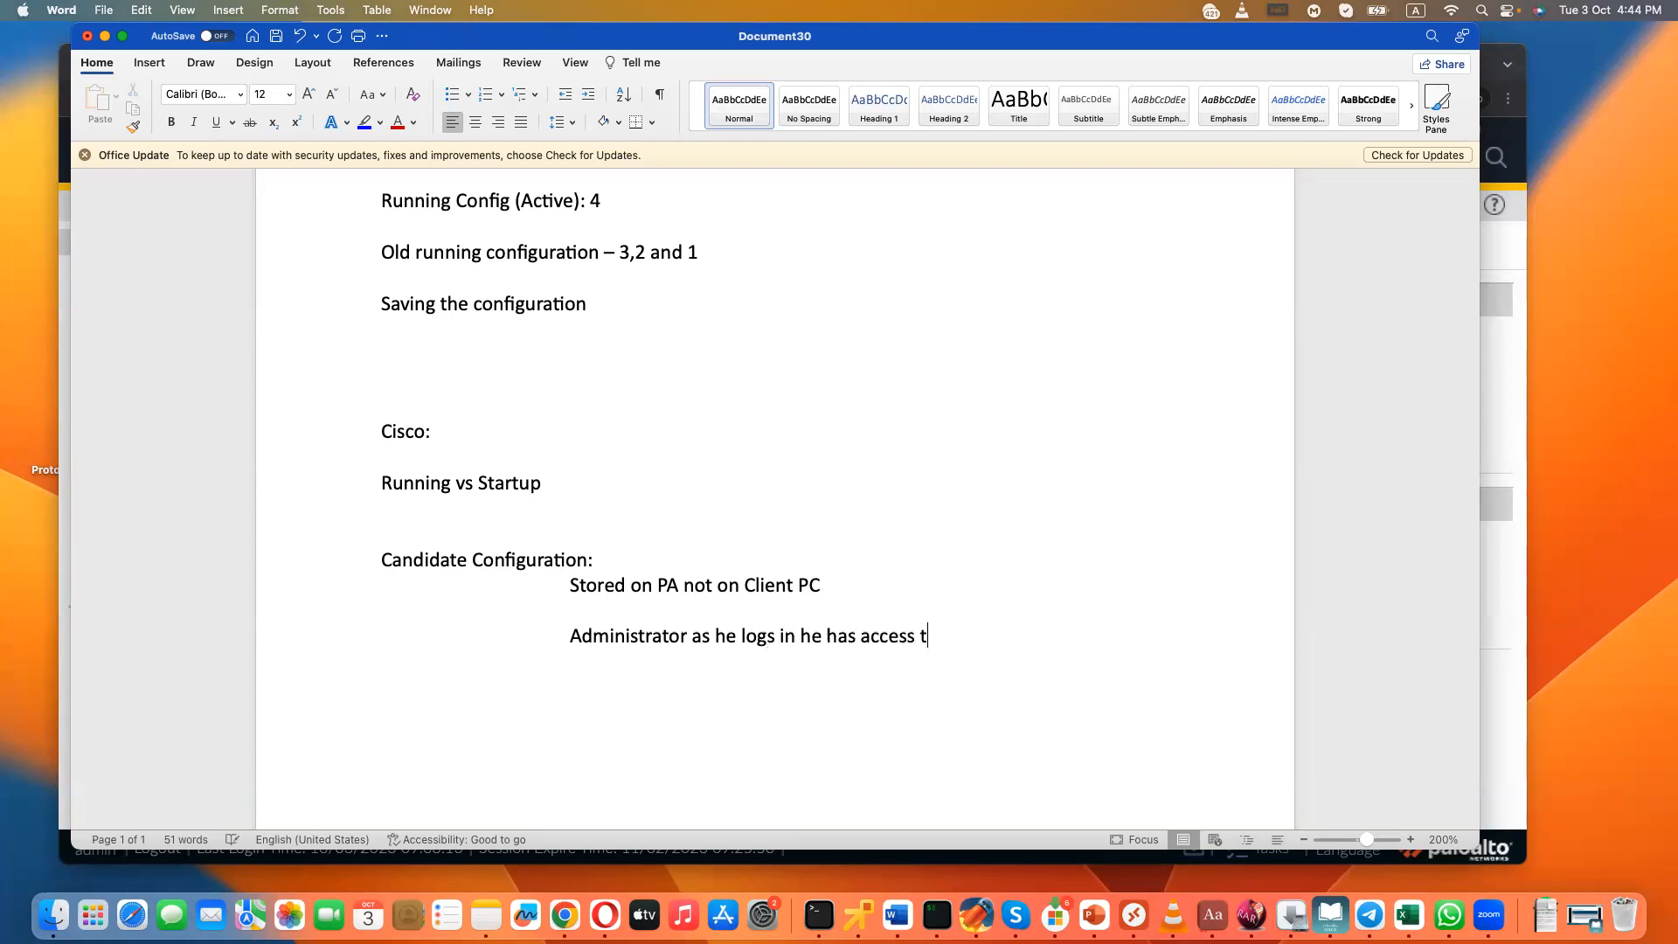
pyautogui.write('o candi')
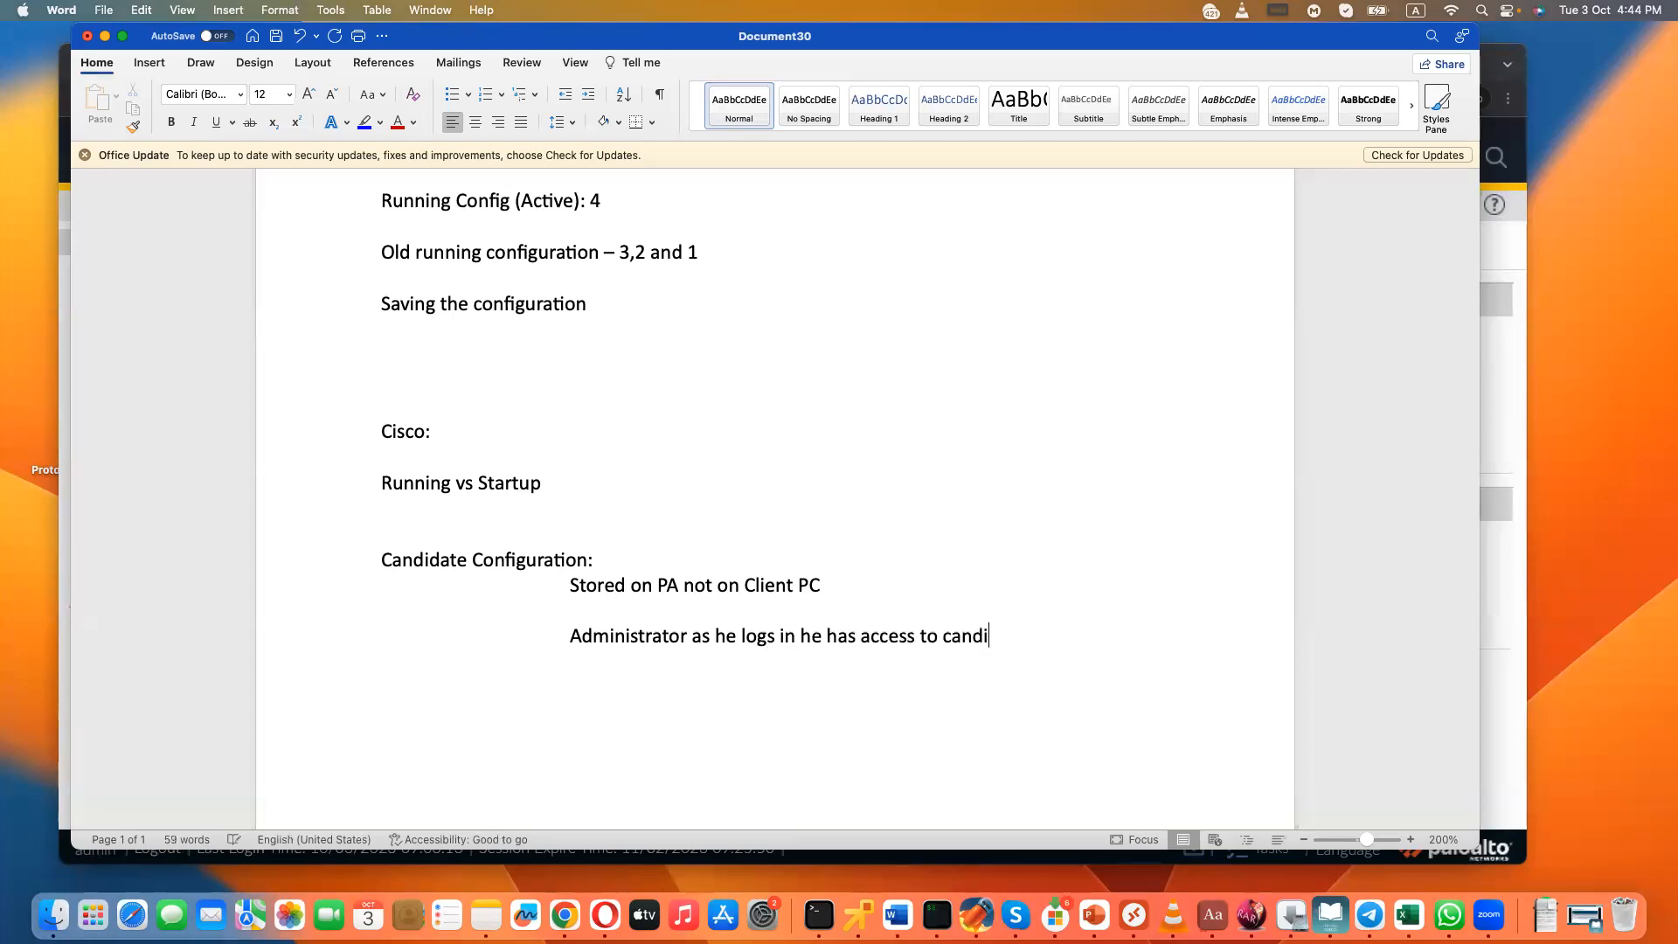
pyautogui.write('date configuration')
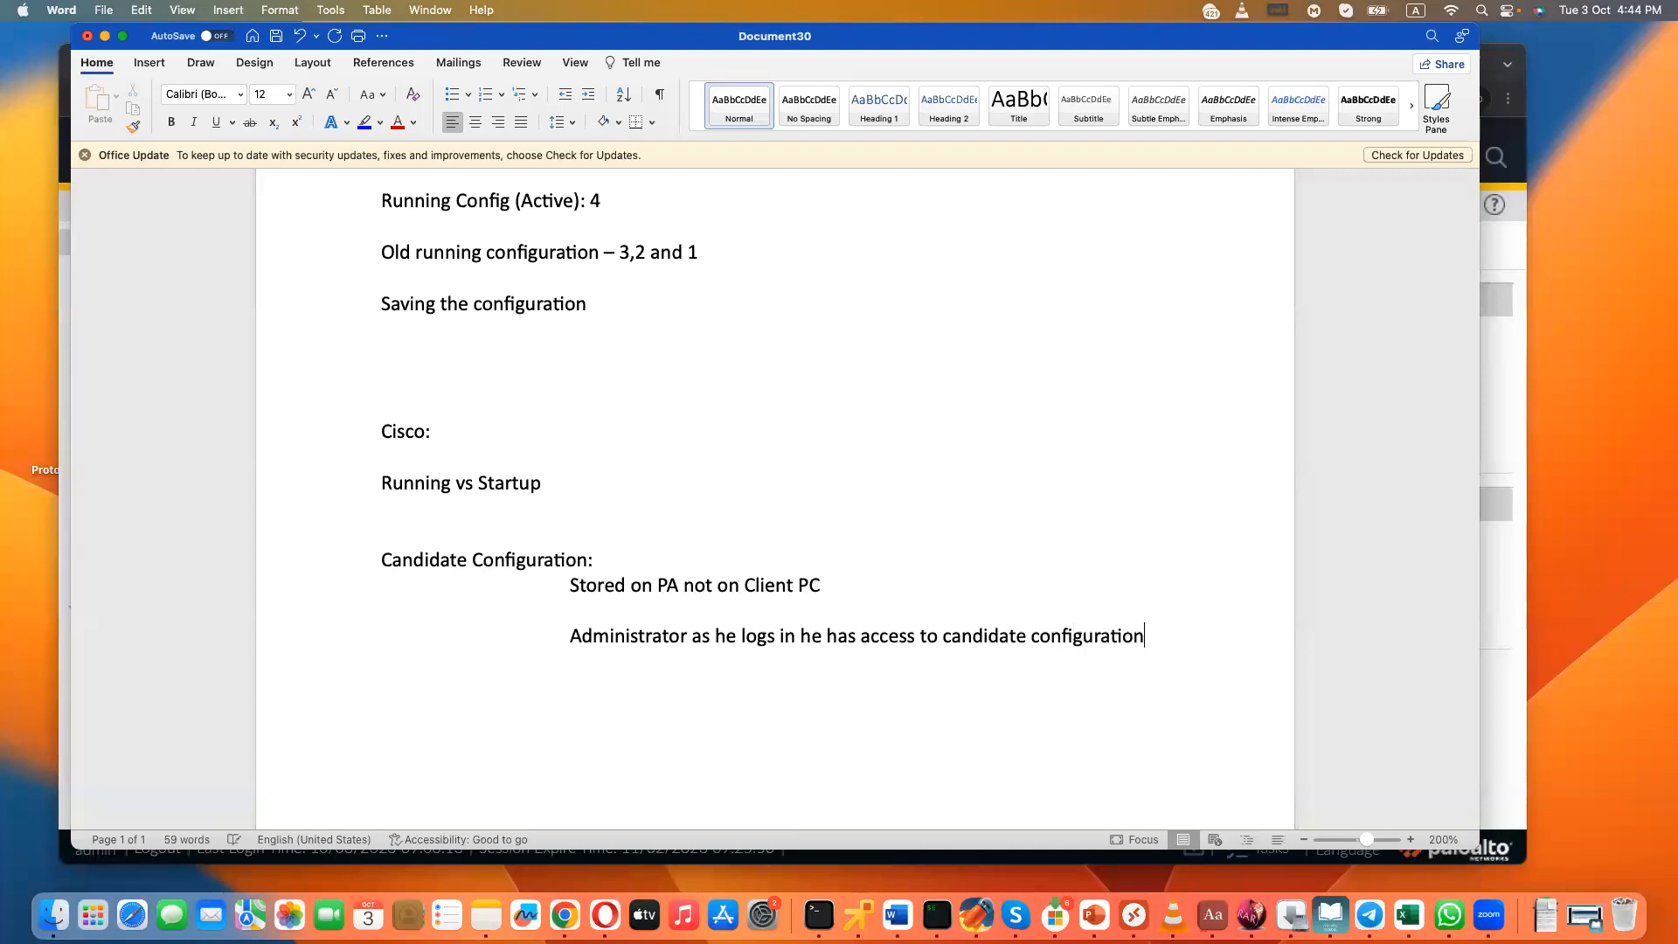
pyautogui.click(789, 639)
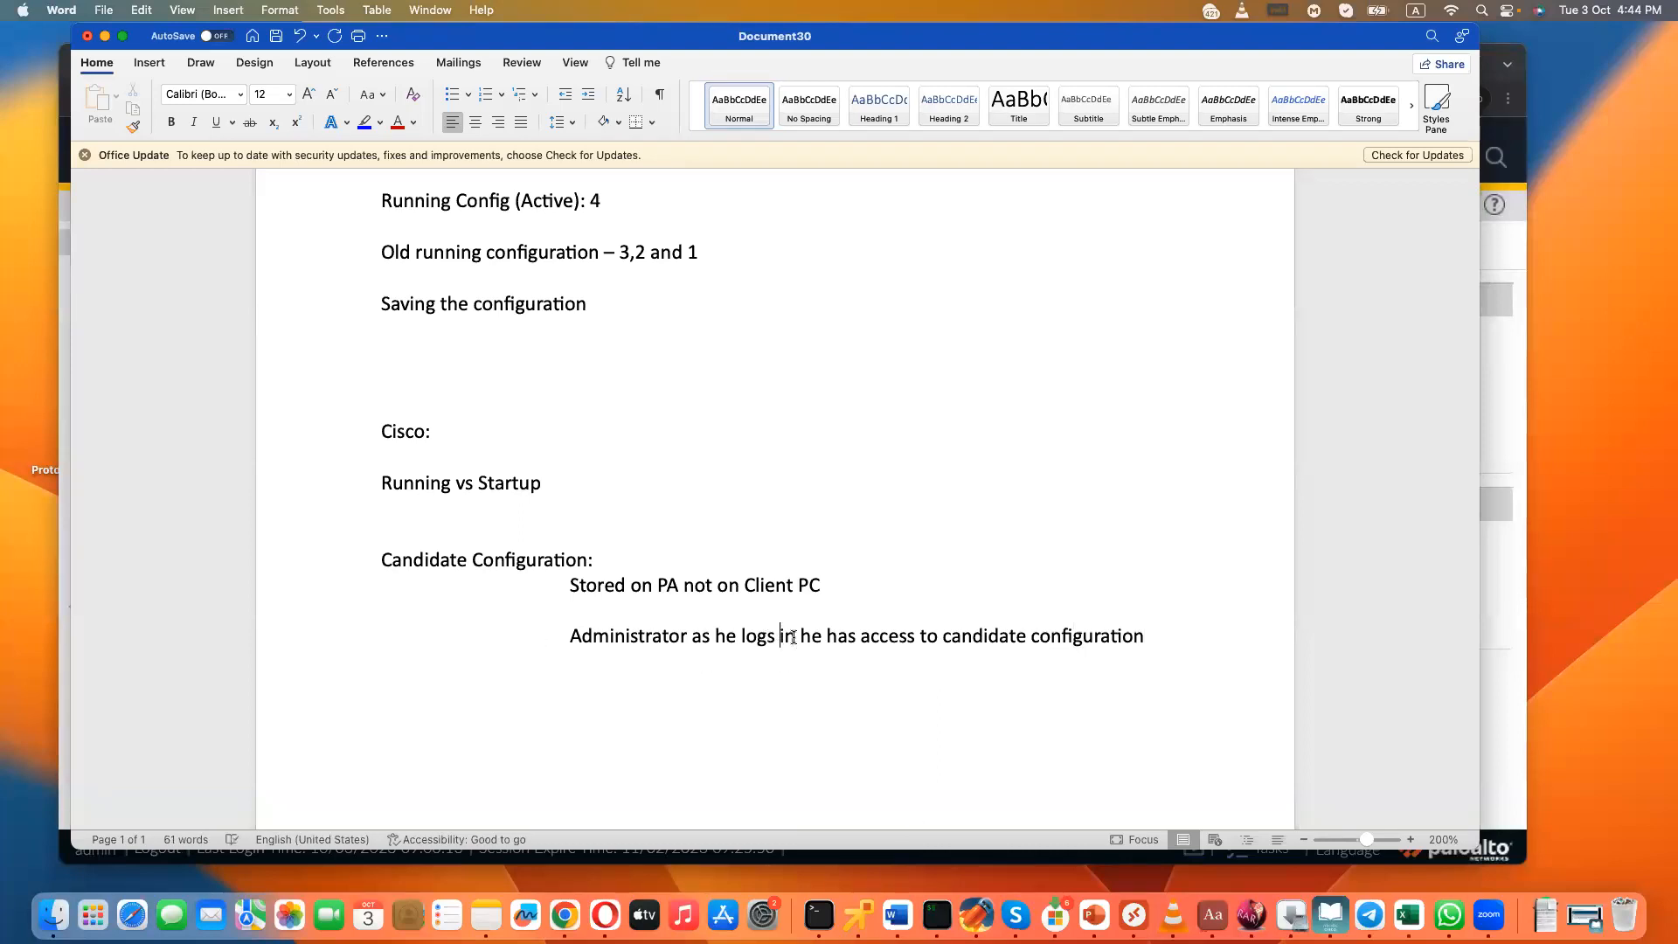
pyautogui.write(',')
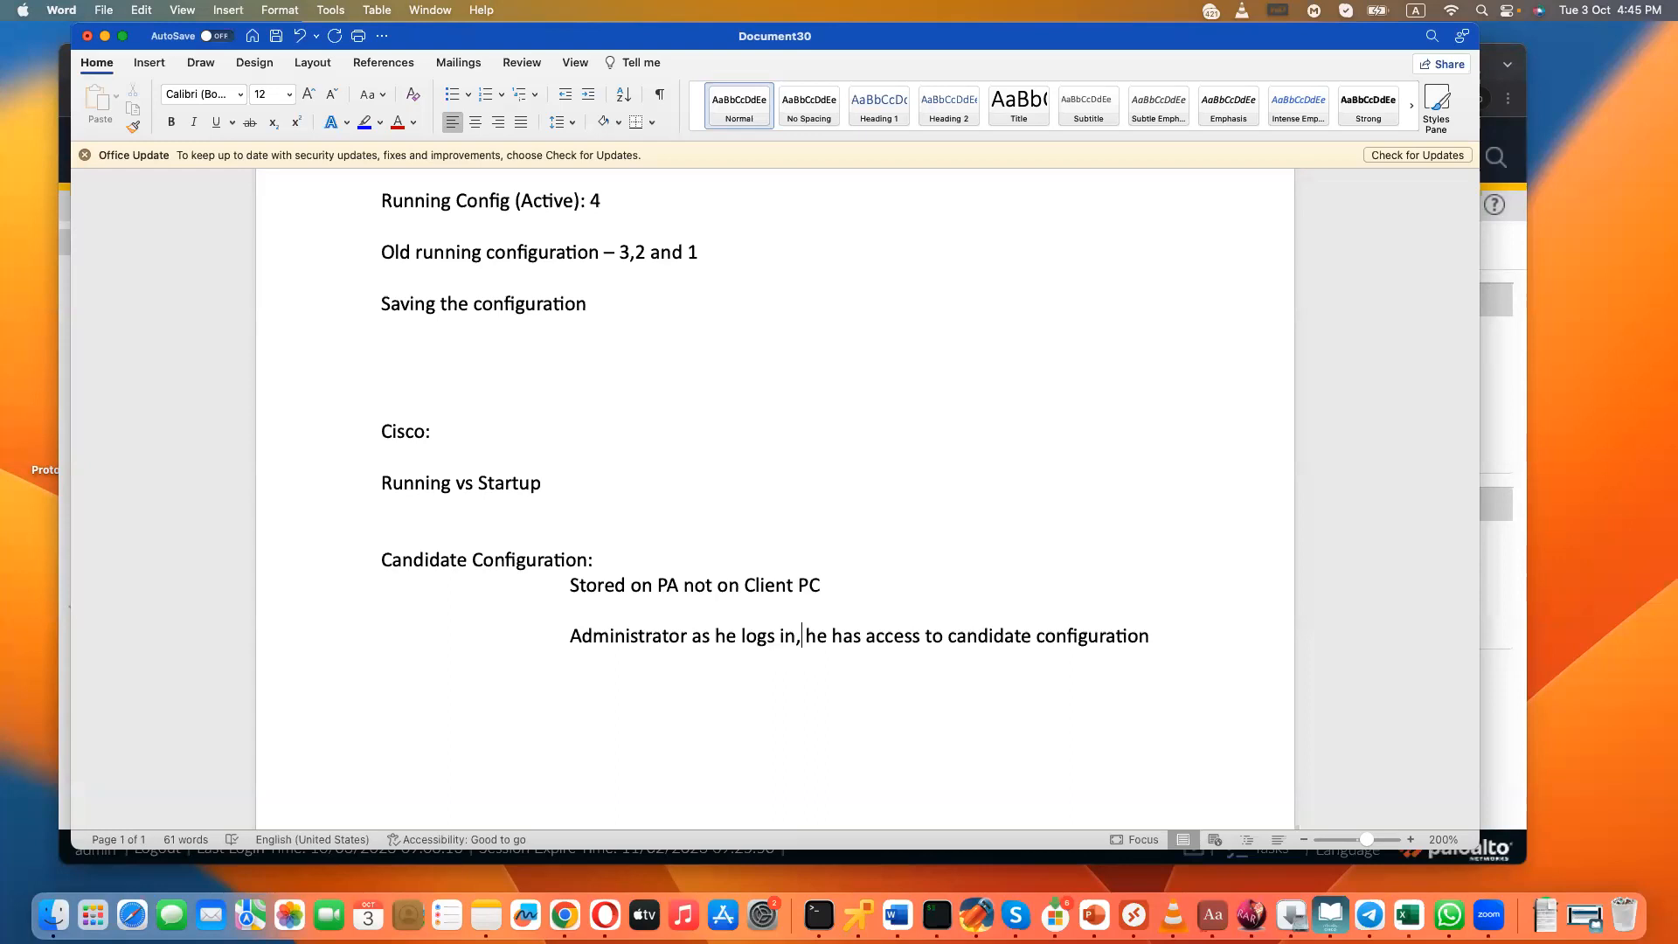
# - Return to the firewall, compare committing all changes with committing only admin's changes, and commit all changes
pyautogui.click(1483, 395)
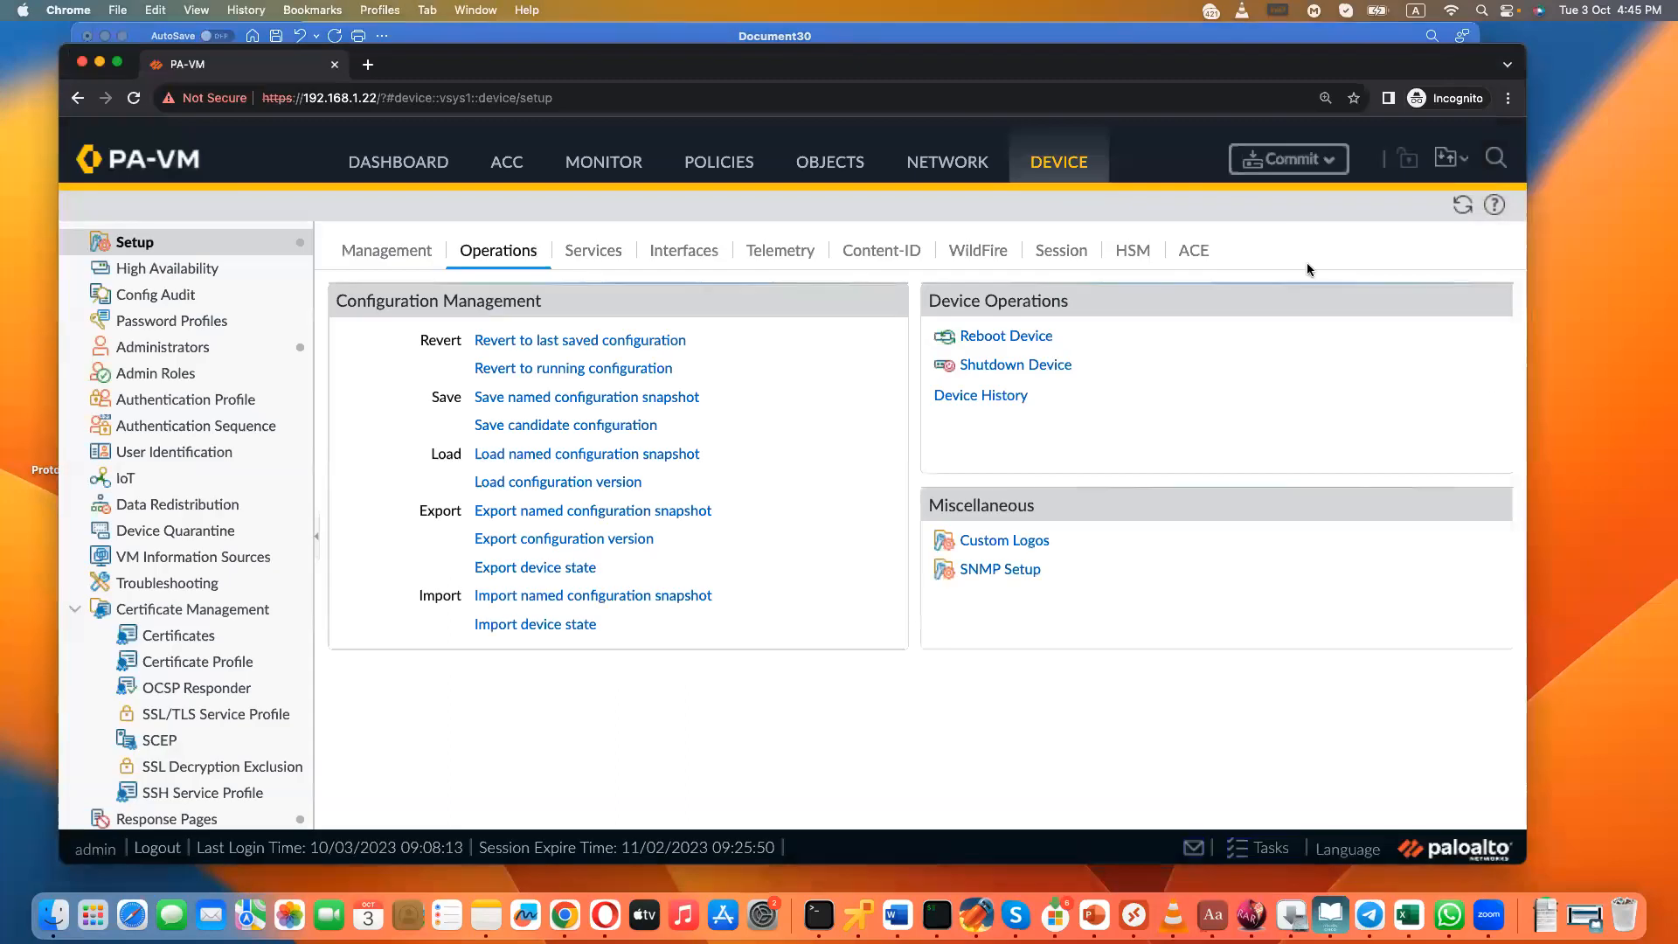
pyautogui.click(1270, 164)
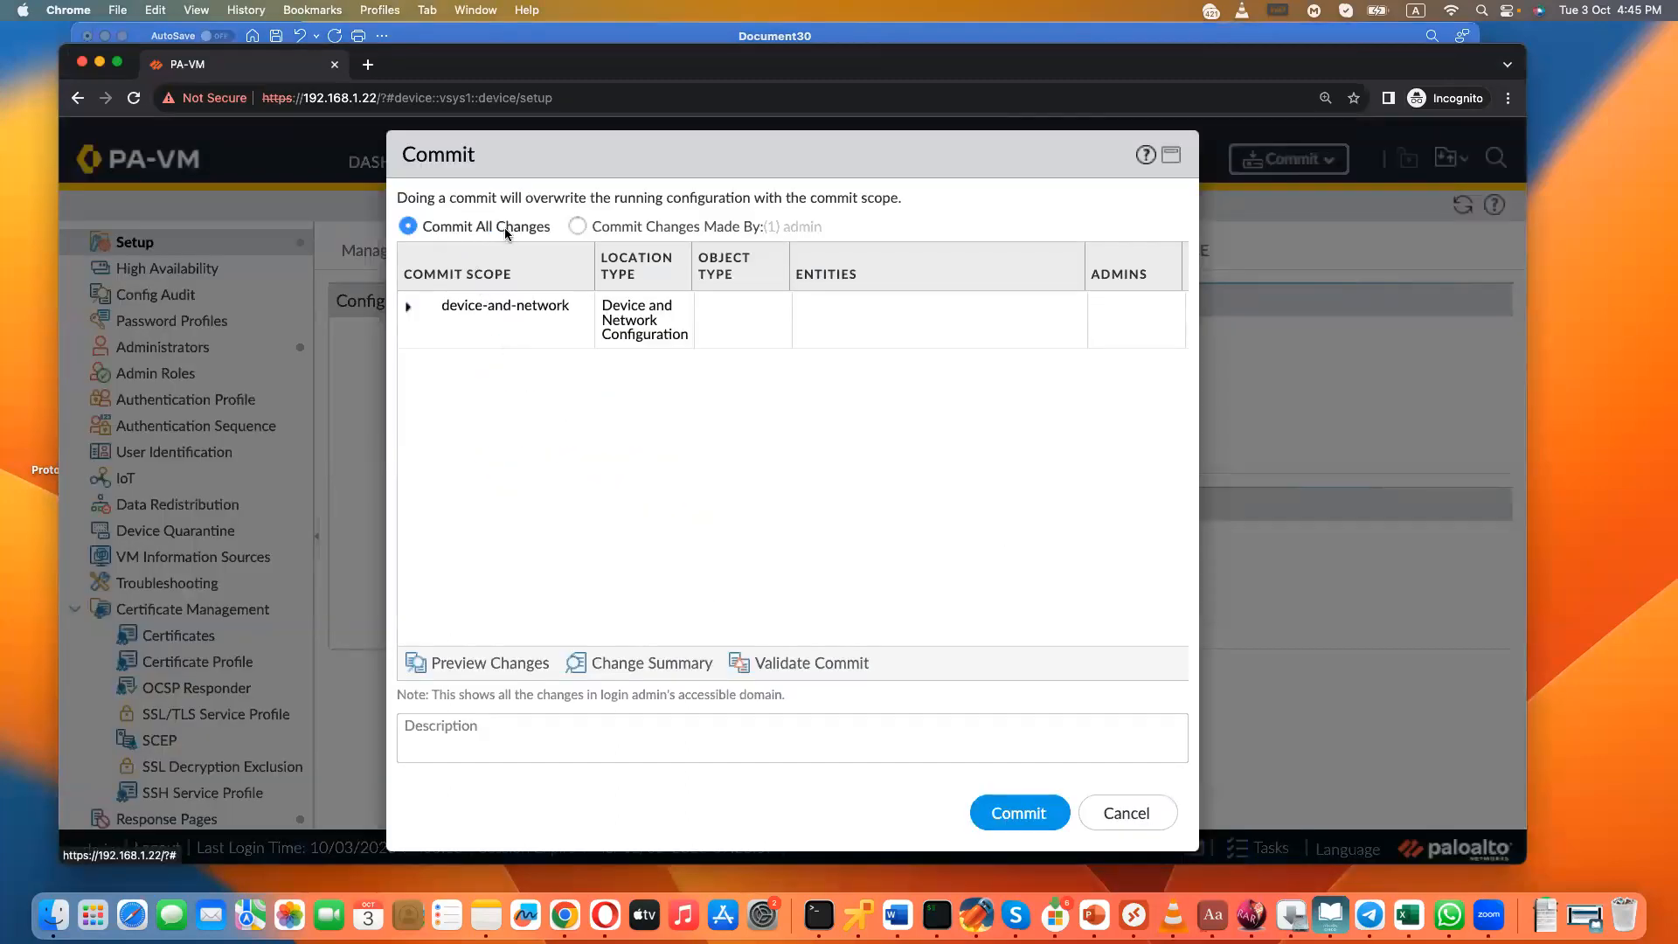
pyautogui.click(577, 227)
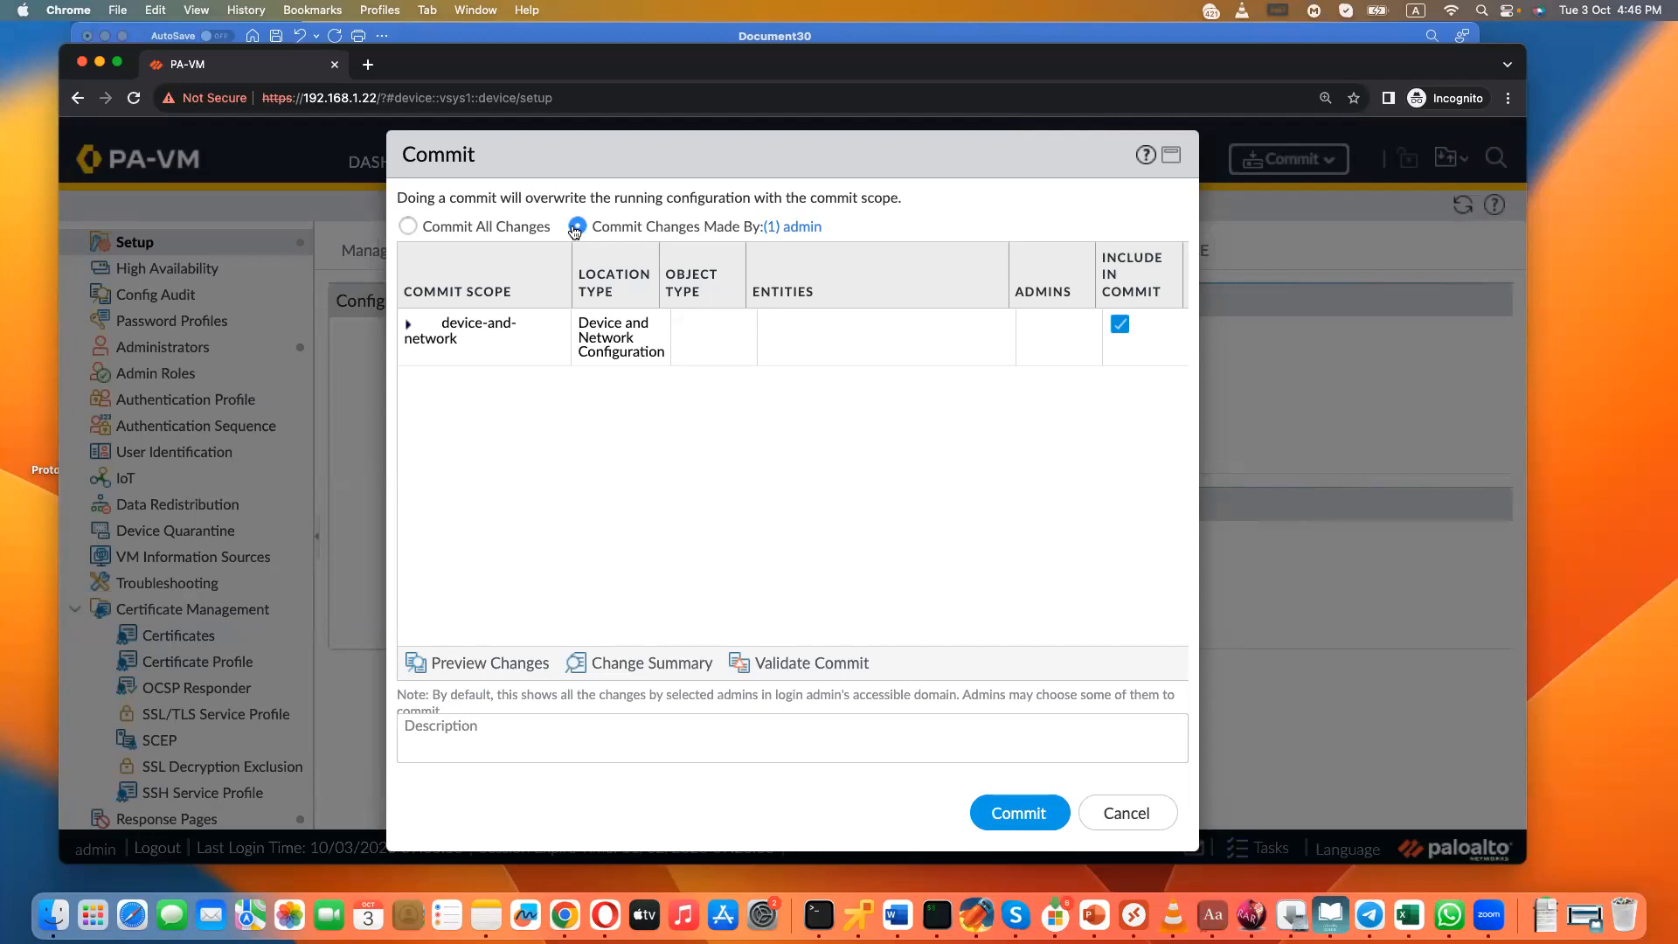
pyautogui.click(408, 227)
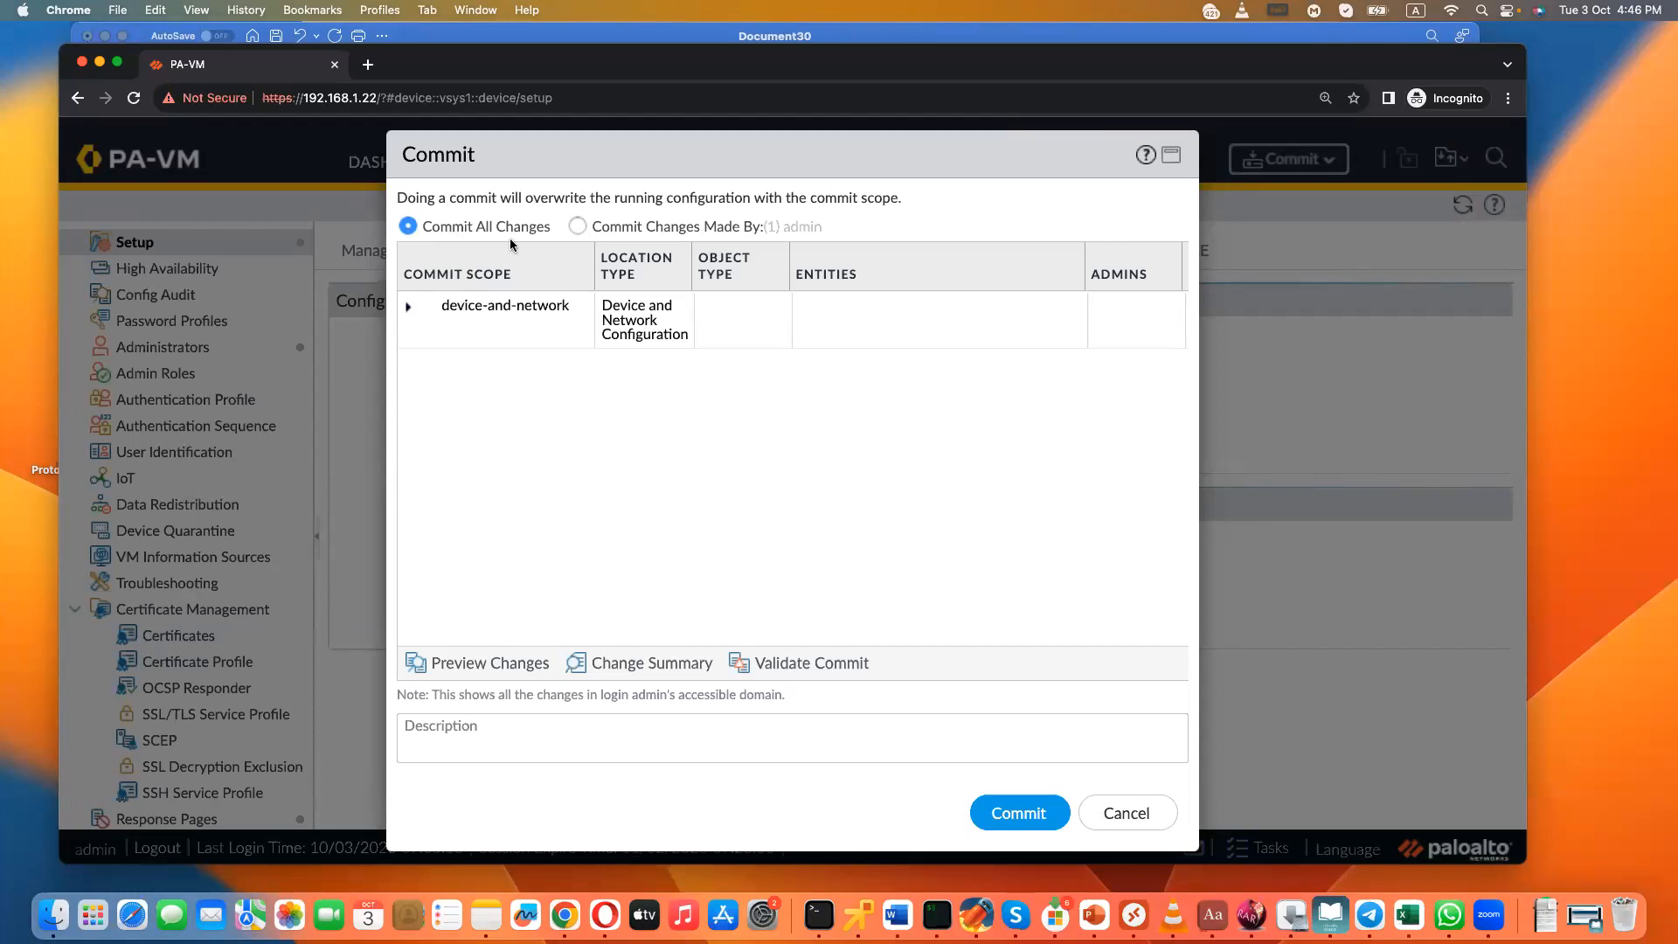
pyautogui.click(583, 229)
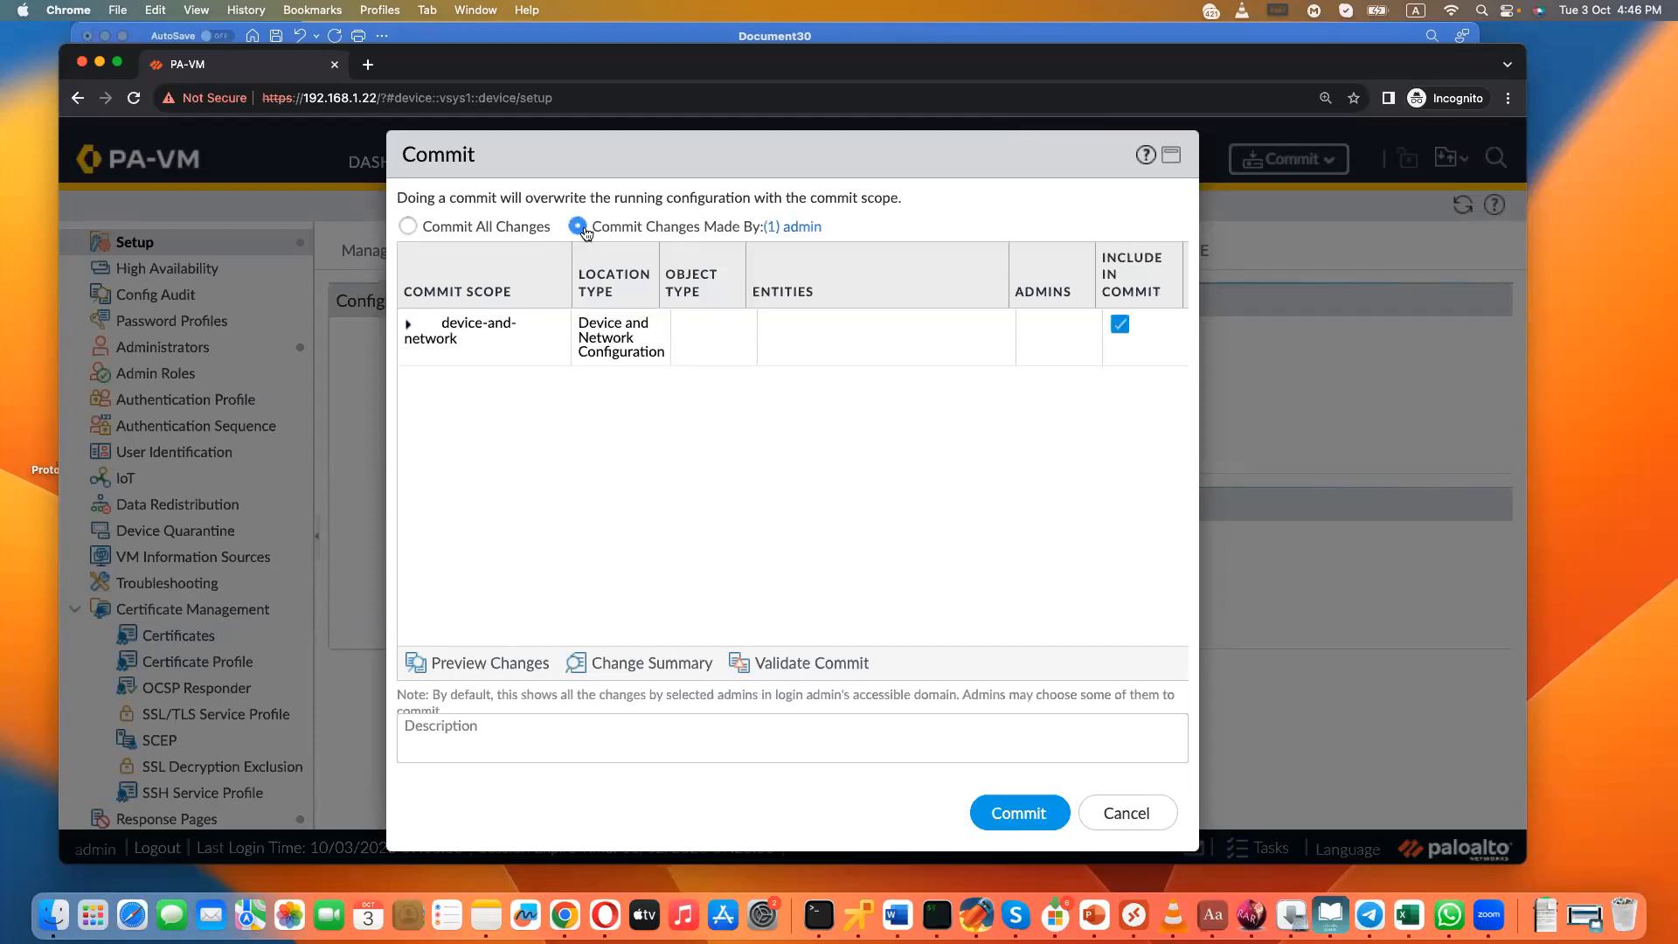
pyautogui.click(407, 228)
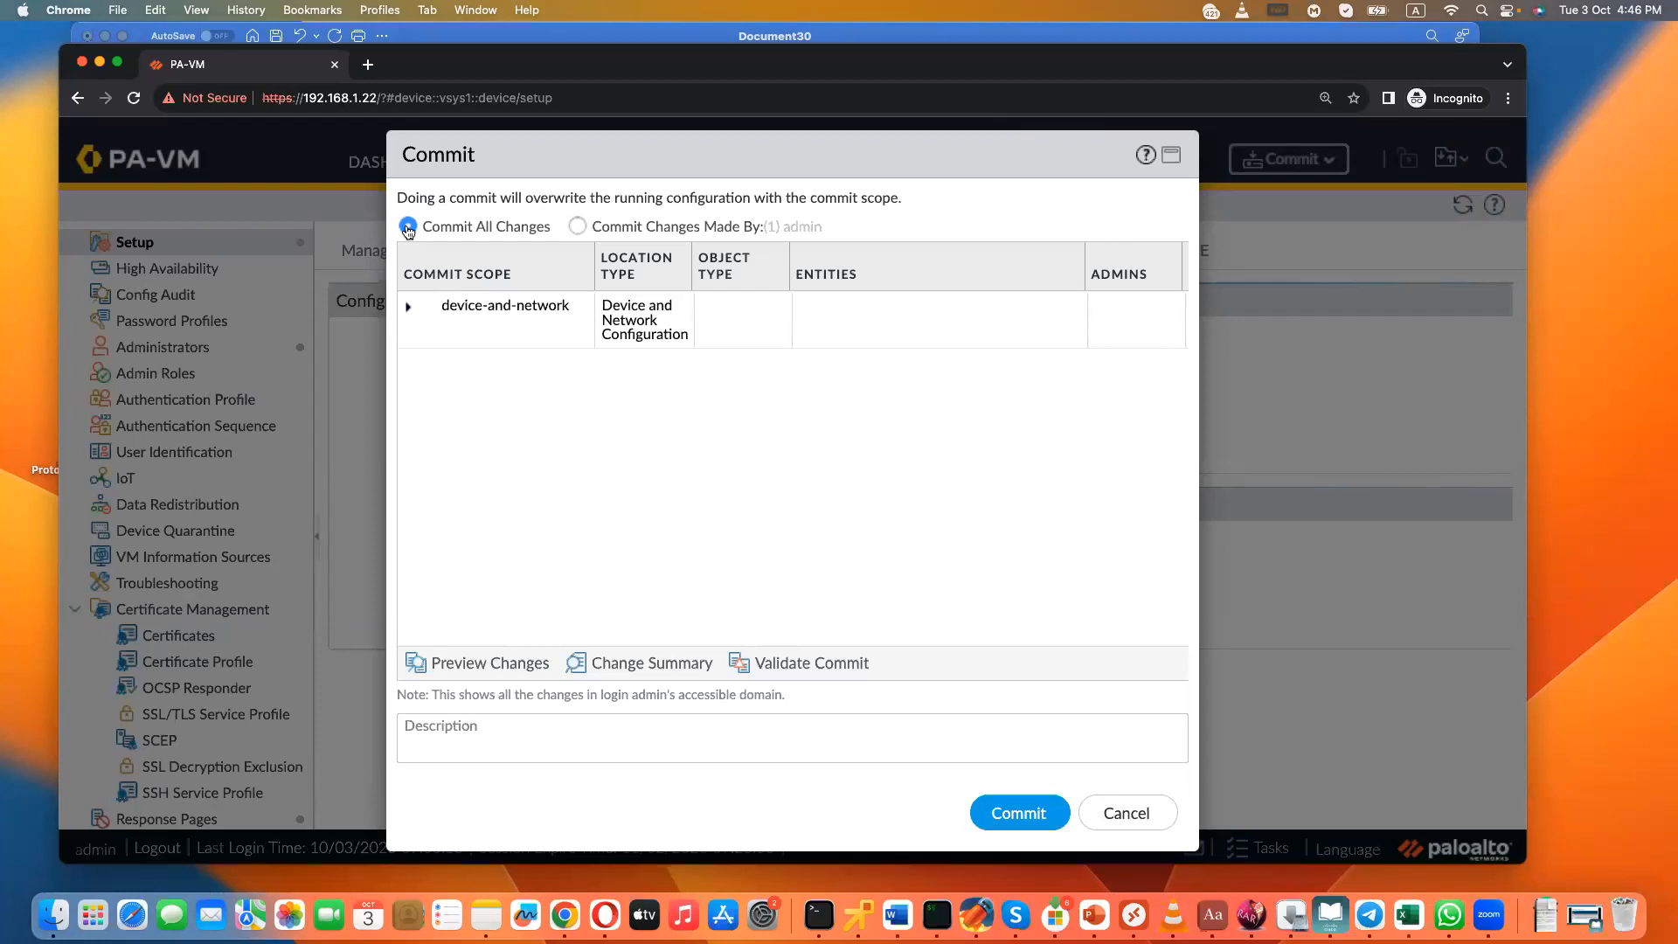
pyautogui.click(580, 228)
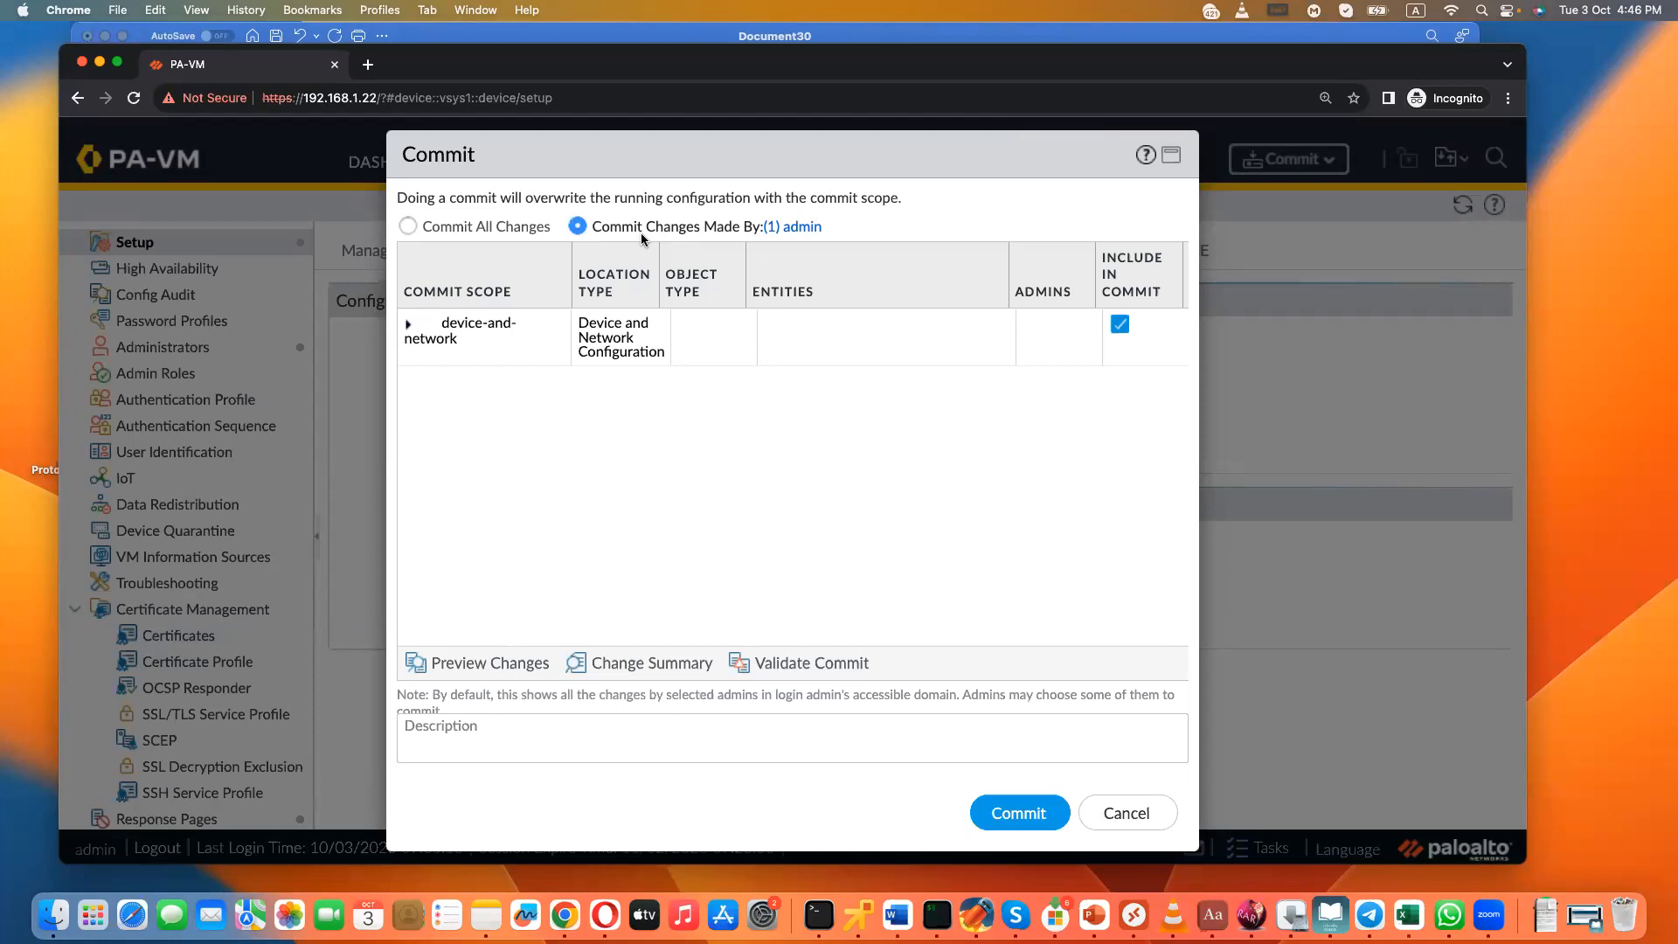
pyautogui.click(459, 229)
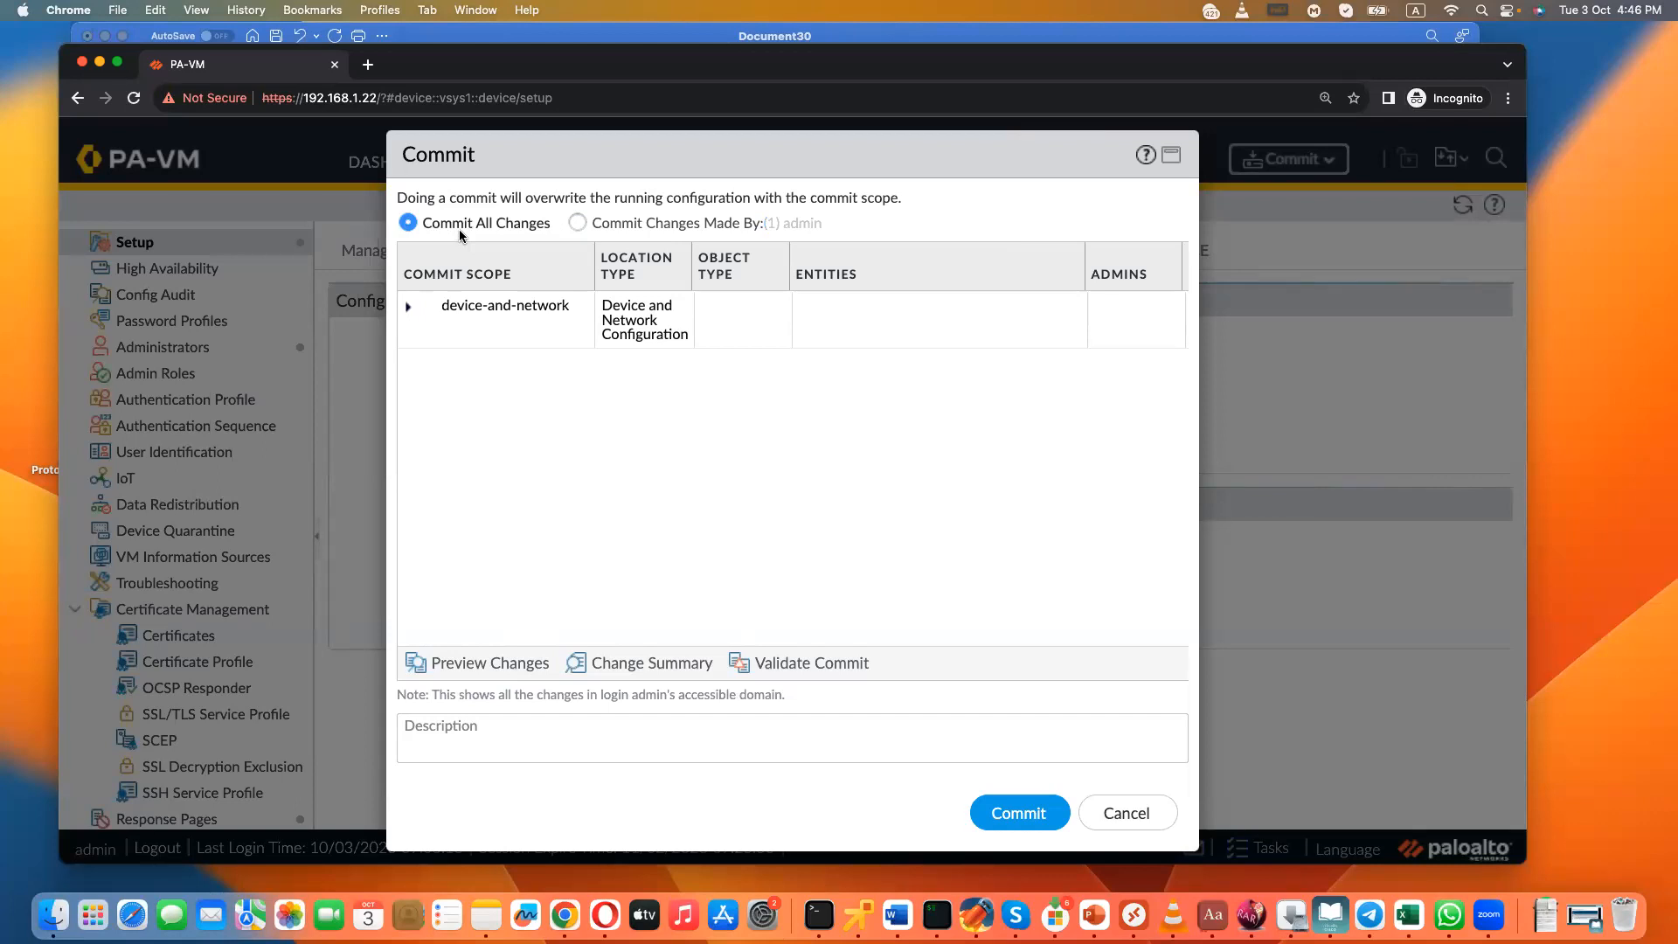
pyautogui.click(997, 813)
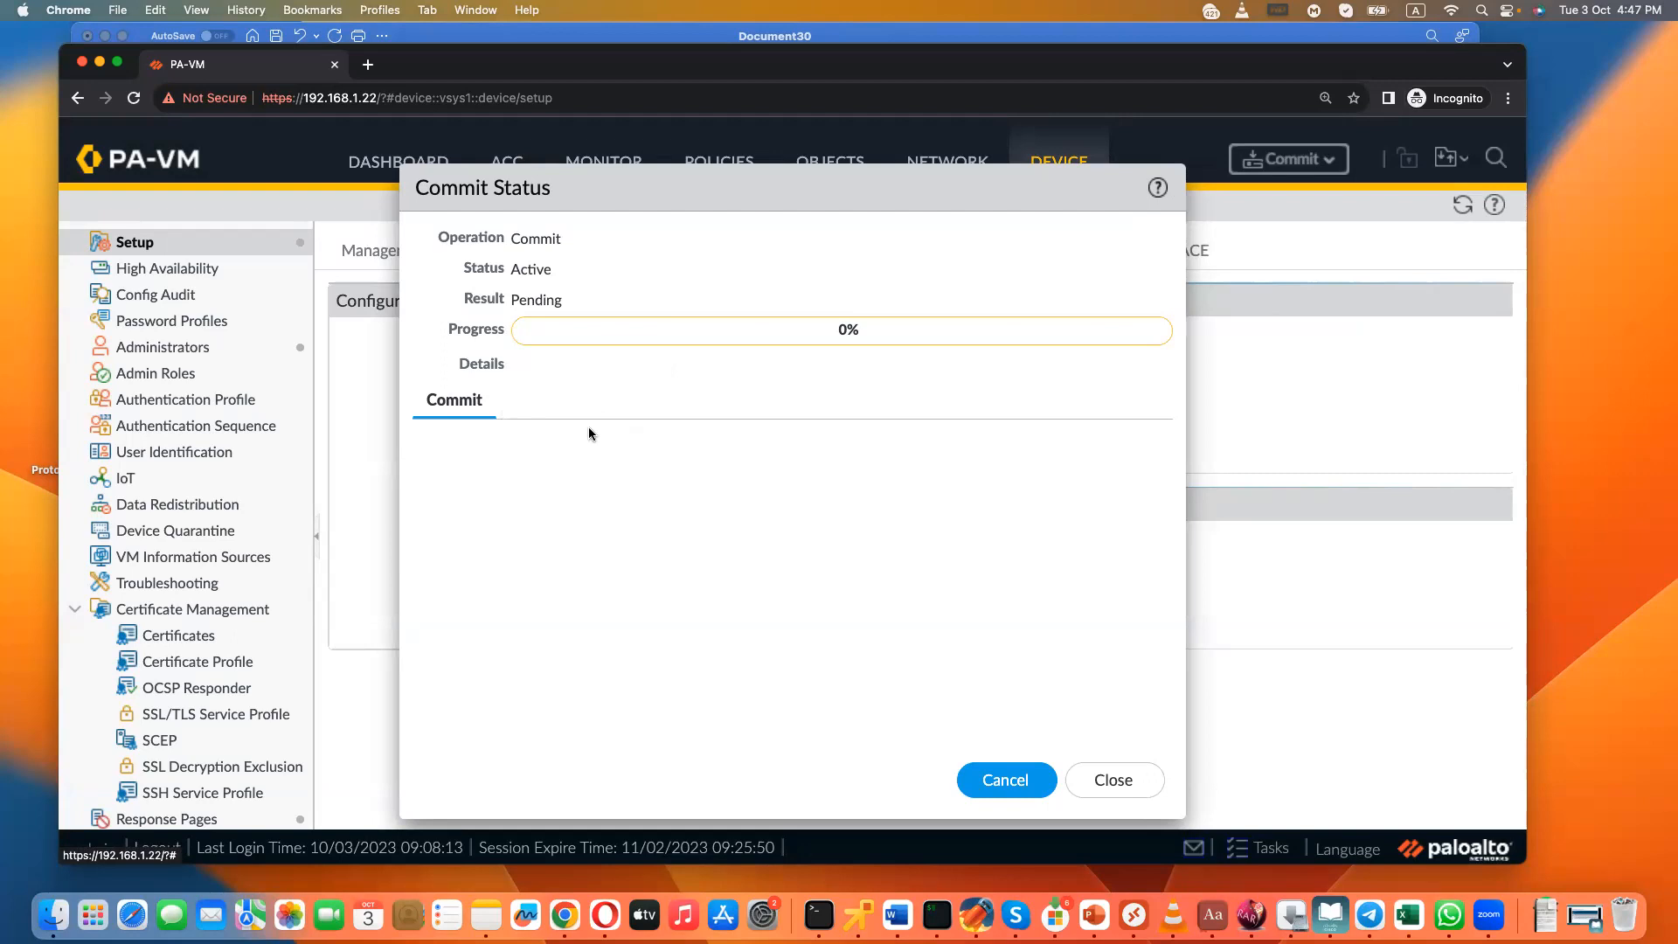
# - Switch to Word, add the line "Commit: Success, Error, Warning" to the notes, and highlight its outcome words one by one
pyautogui.click(895, 913)
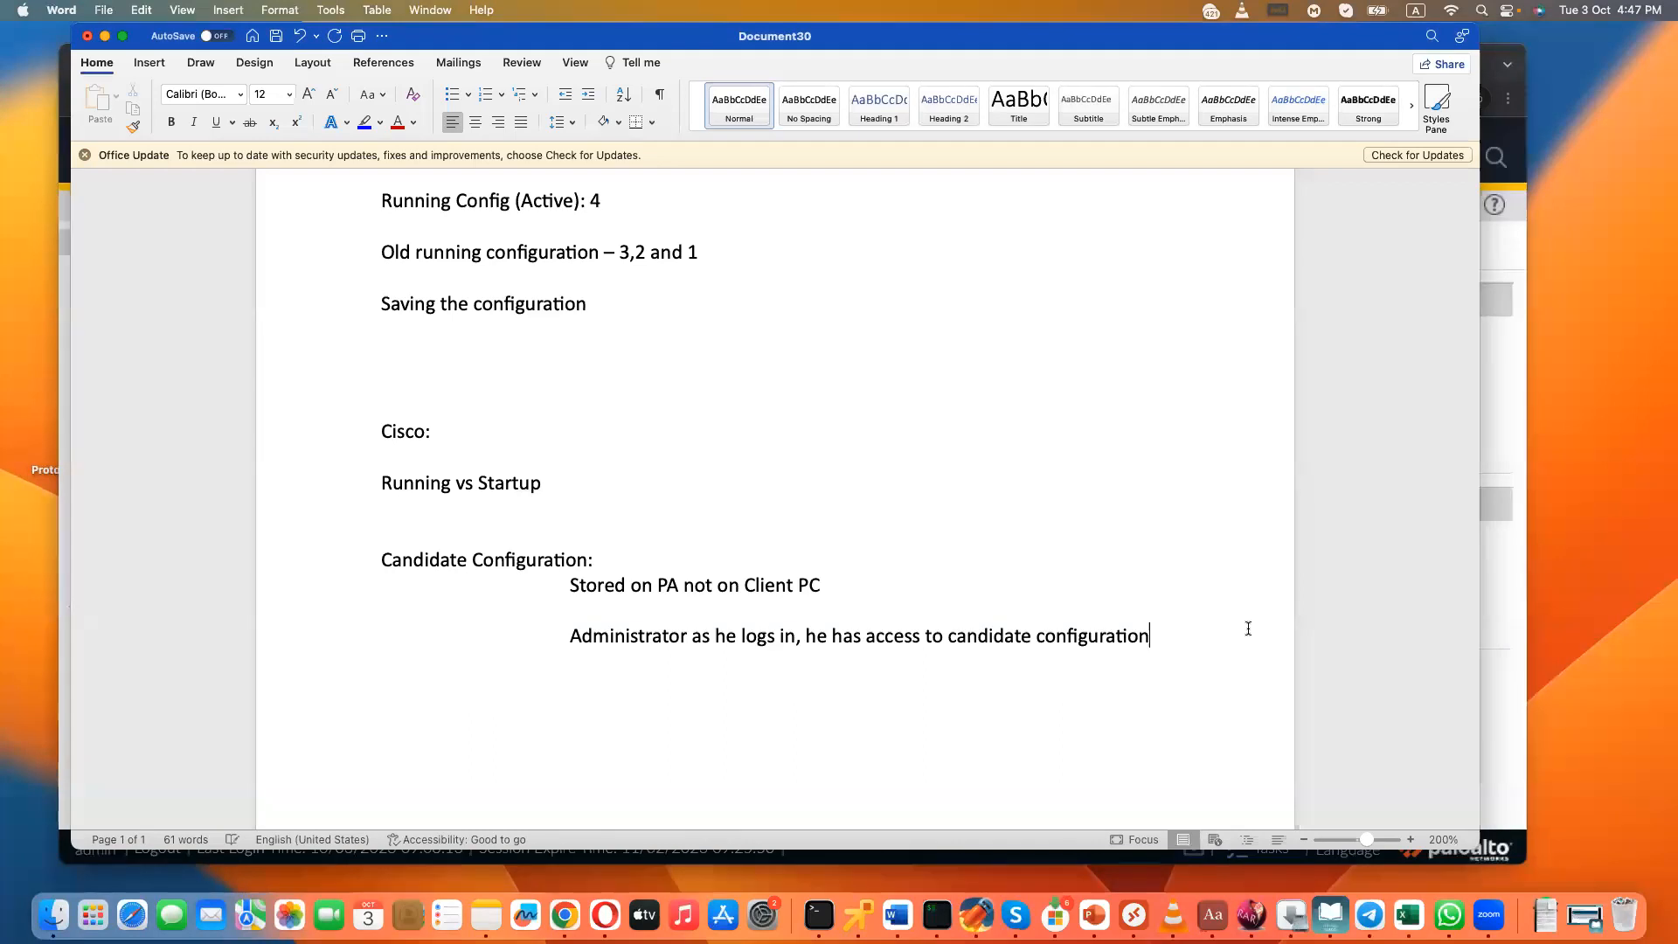
pyautogui.press('Return')
pyautogui.write('commit: Success, ')
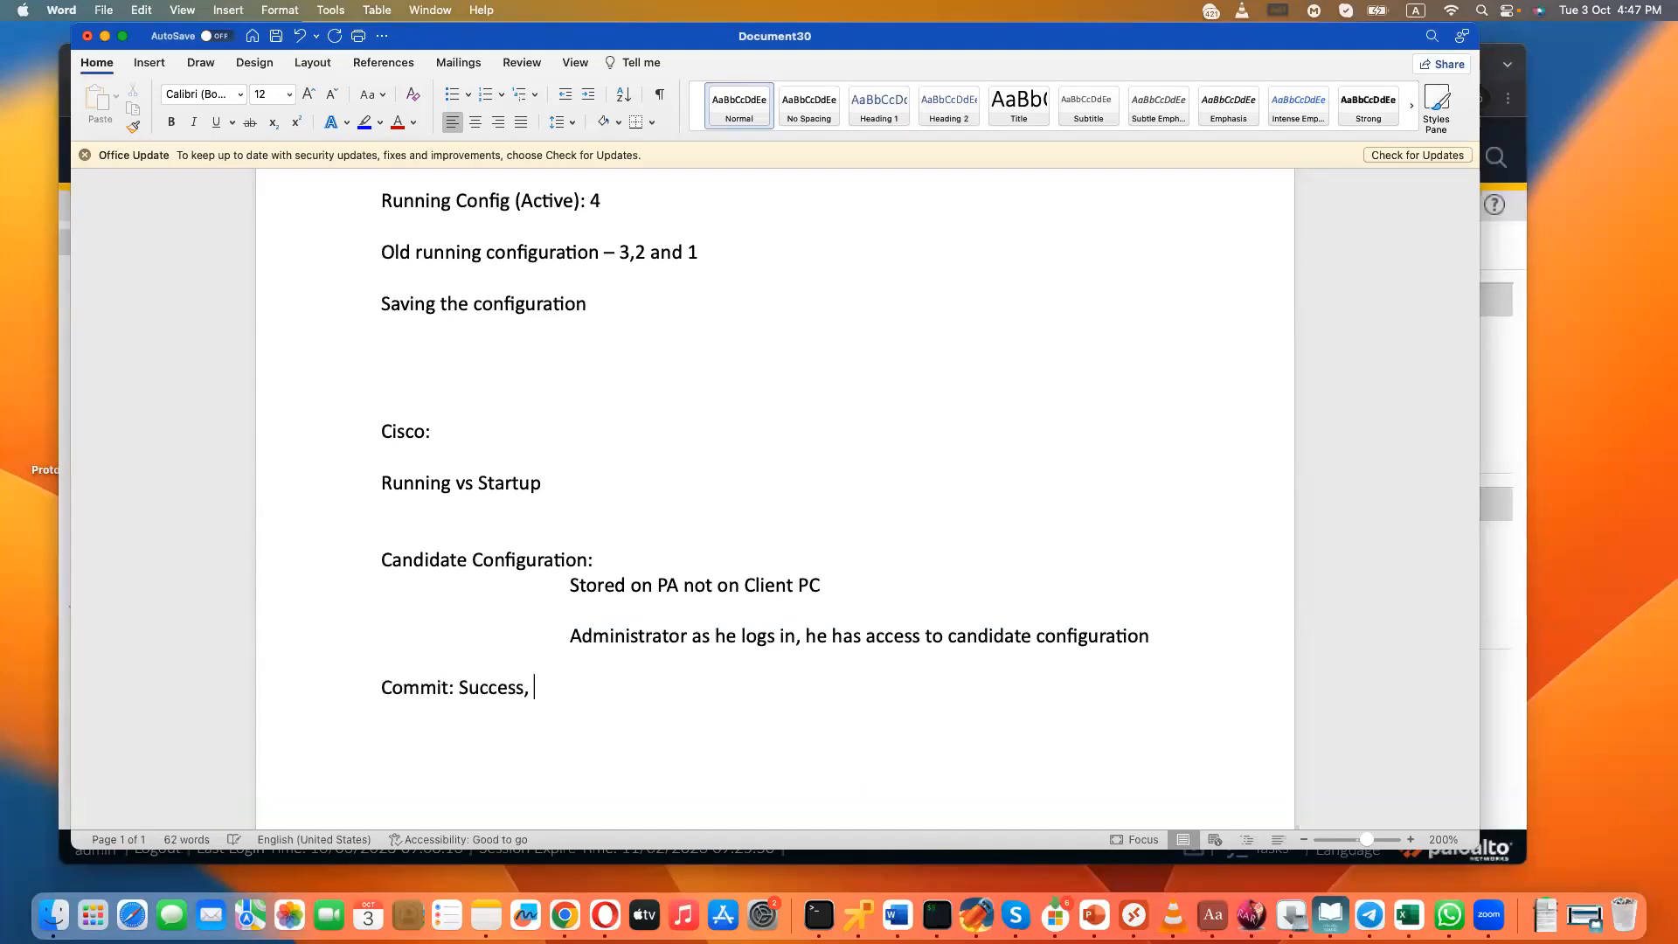
pyautogui.write('Error, Warning')
pyautogui.moveTo(524, 689); pyautogui.dragTo(461, 690)
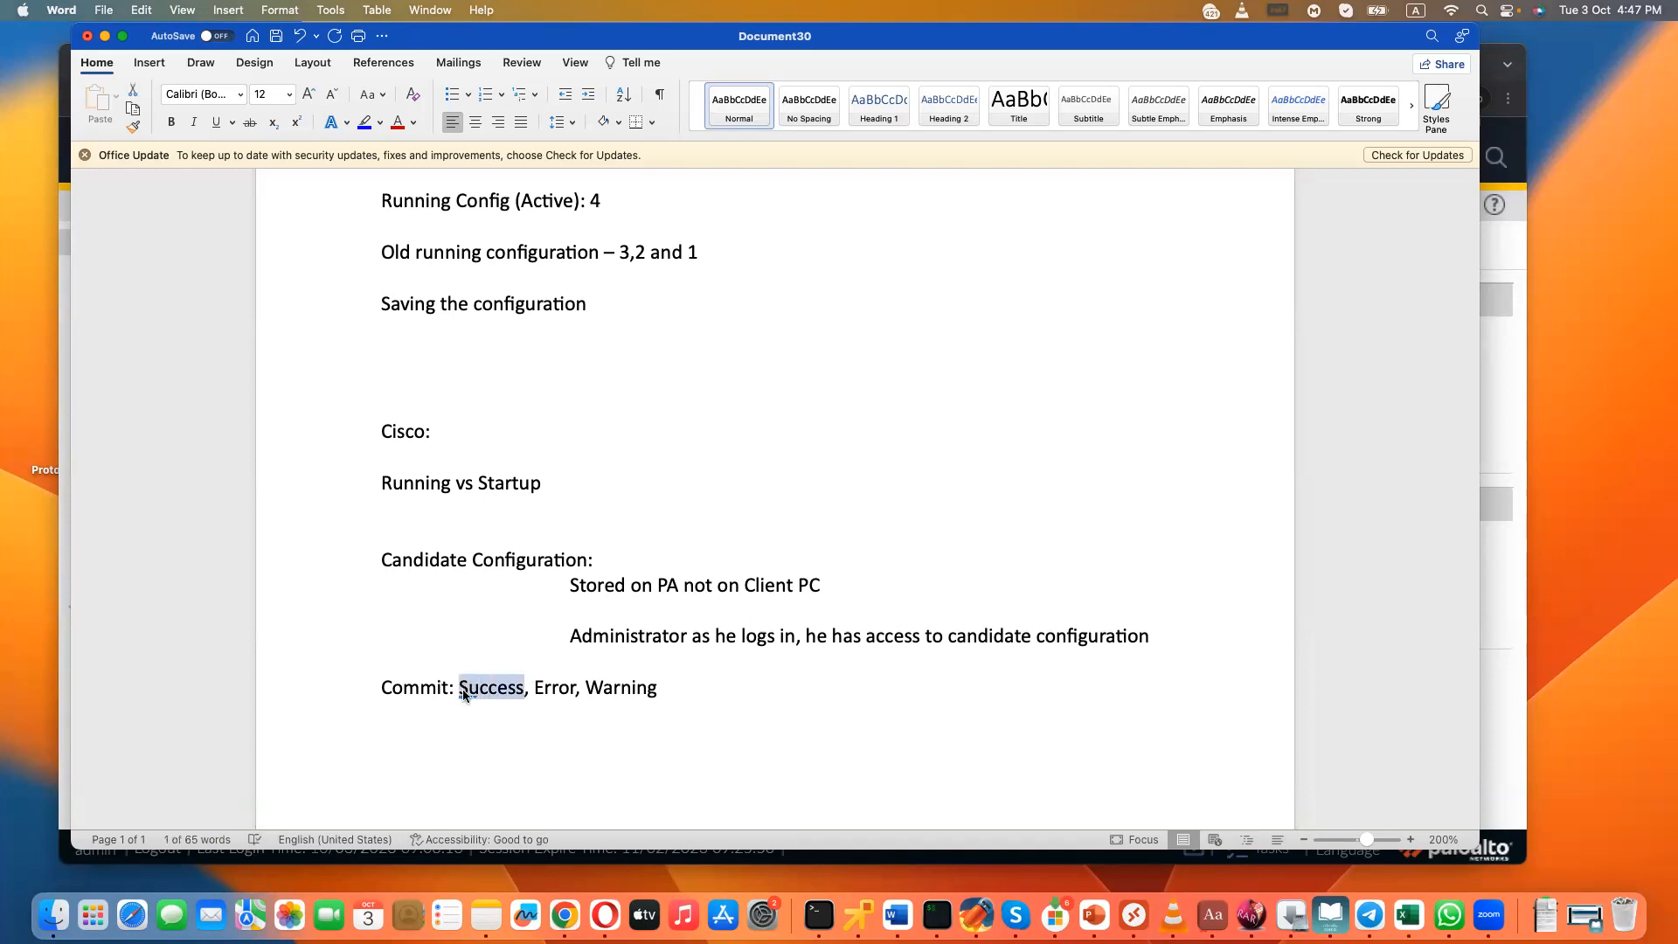
pyautogui.moveTo(534, 689); pyautogui.dragTo(576, 691)
pyautogui.moveTo(525, 690); pyautogui.dragTo(460, 697)
pyautogui.doubleClick(549, 689)
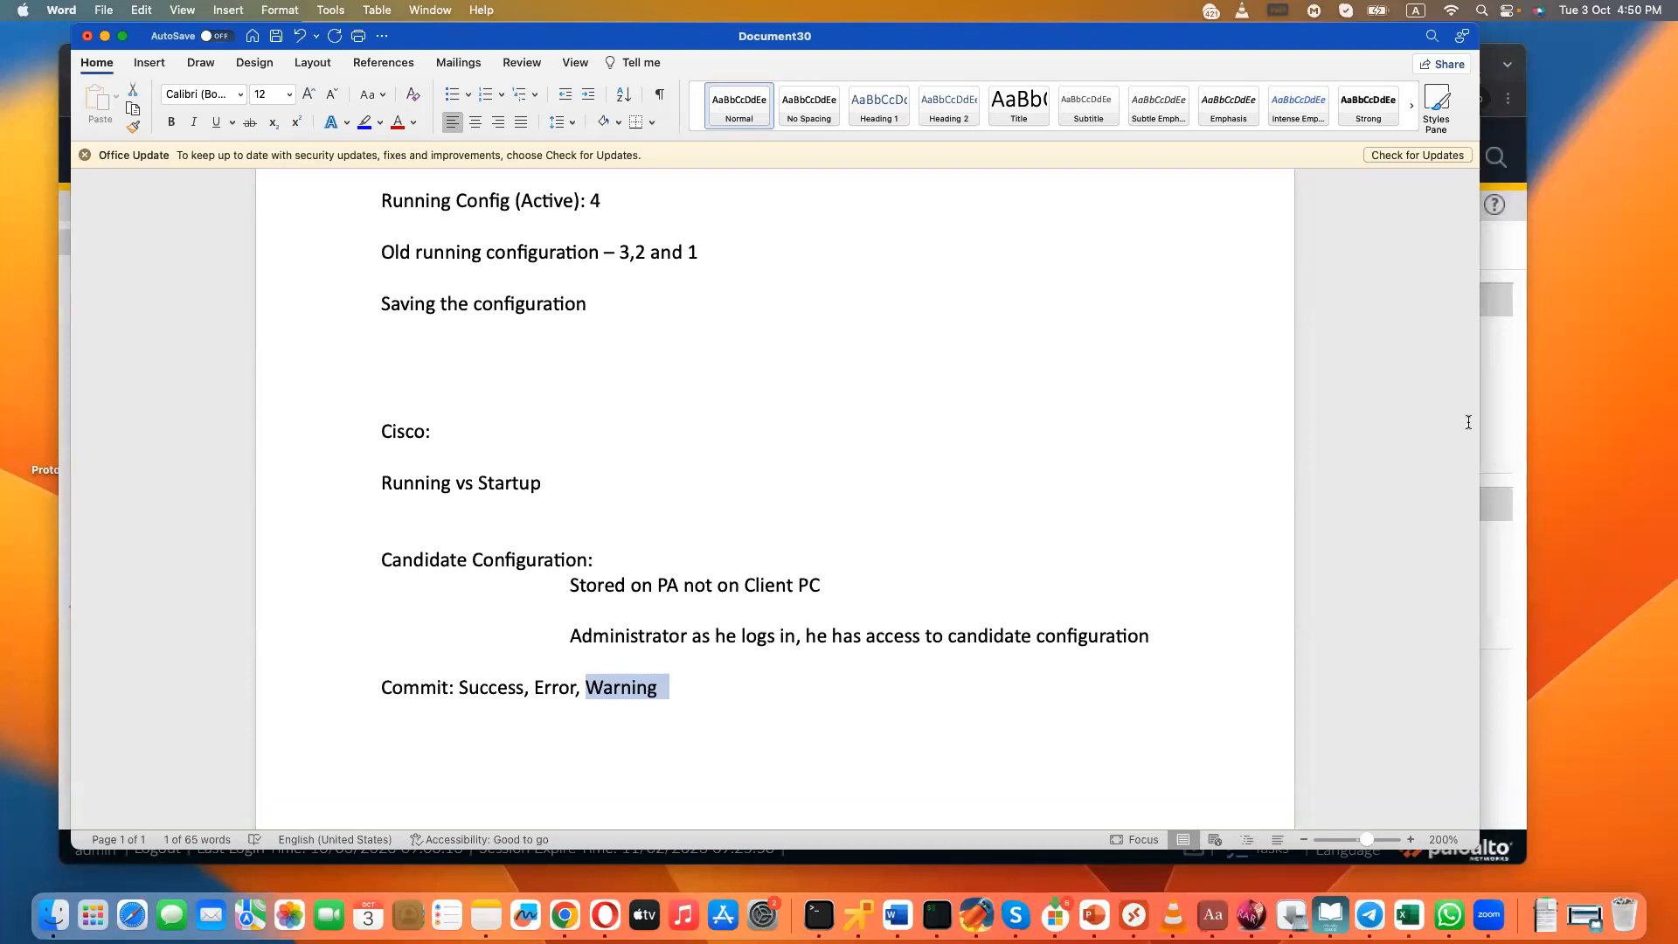
# - Return to the firewall, close the commit status report, and check whether another commit is available
pyautogui.click(1494, 418)
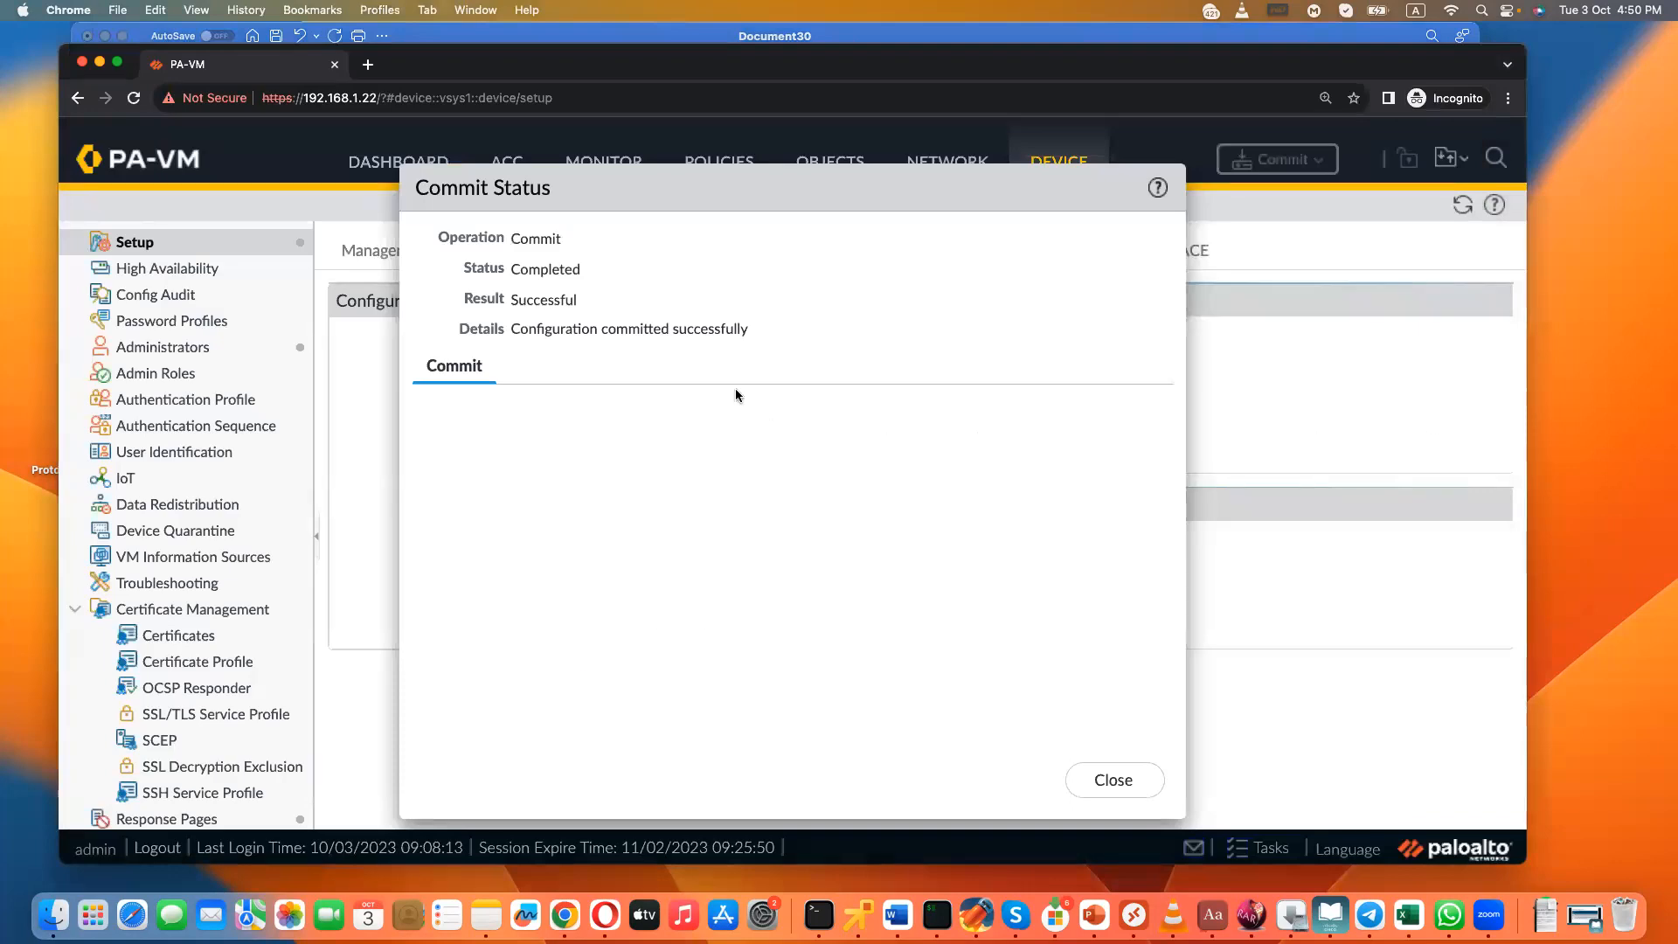
pyautogui.click(1117, 780)
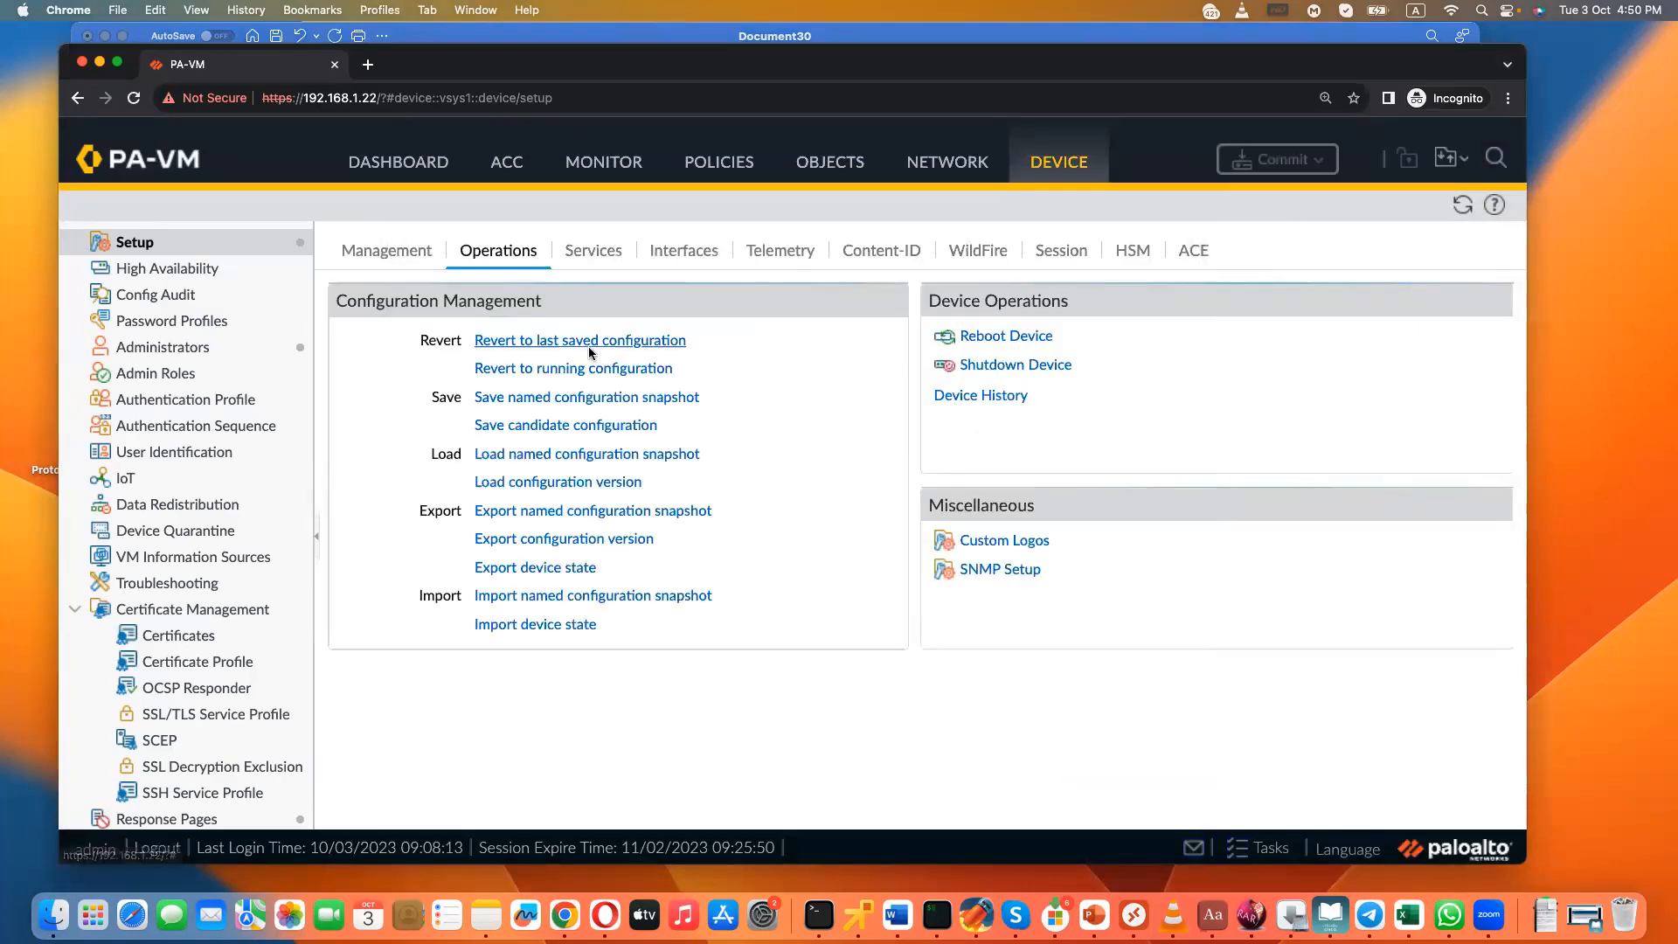
pyautogui.click(1284, 176)
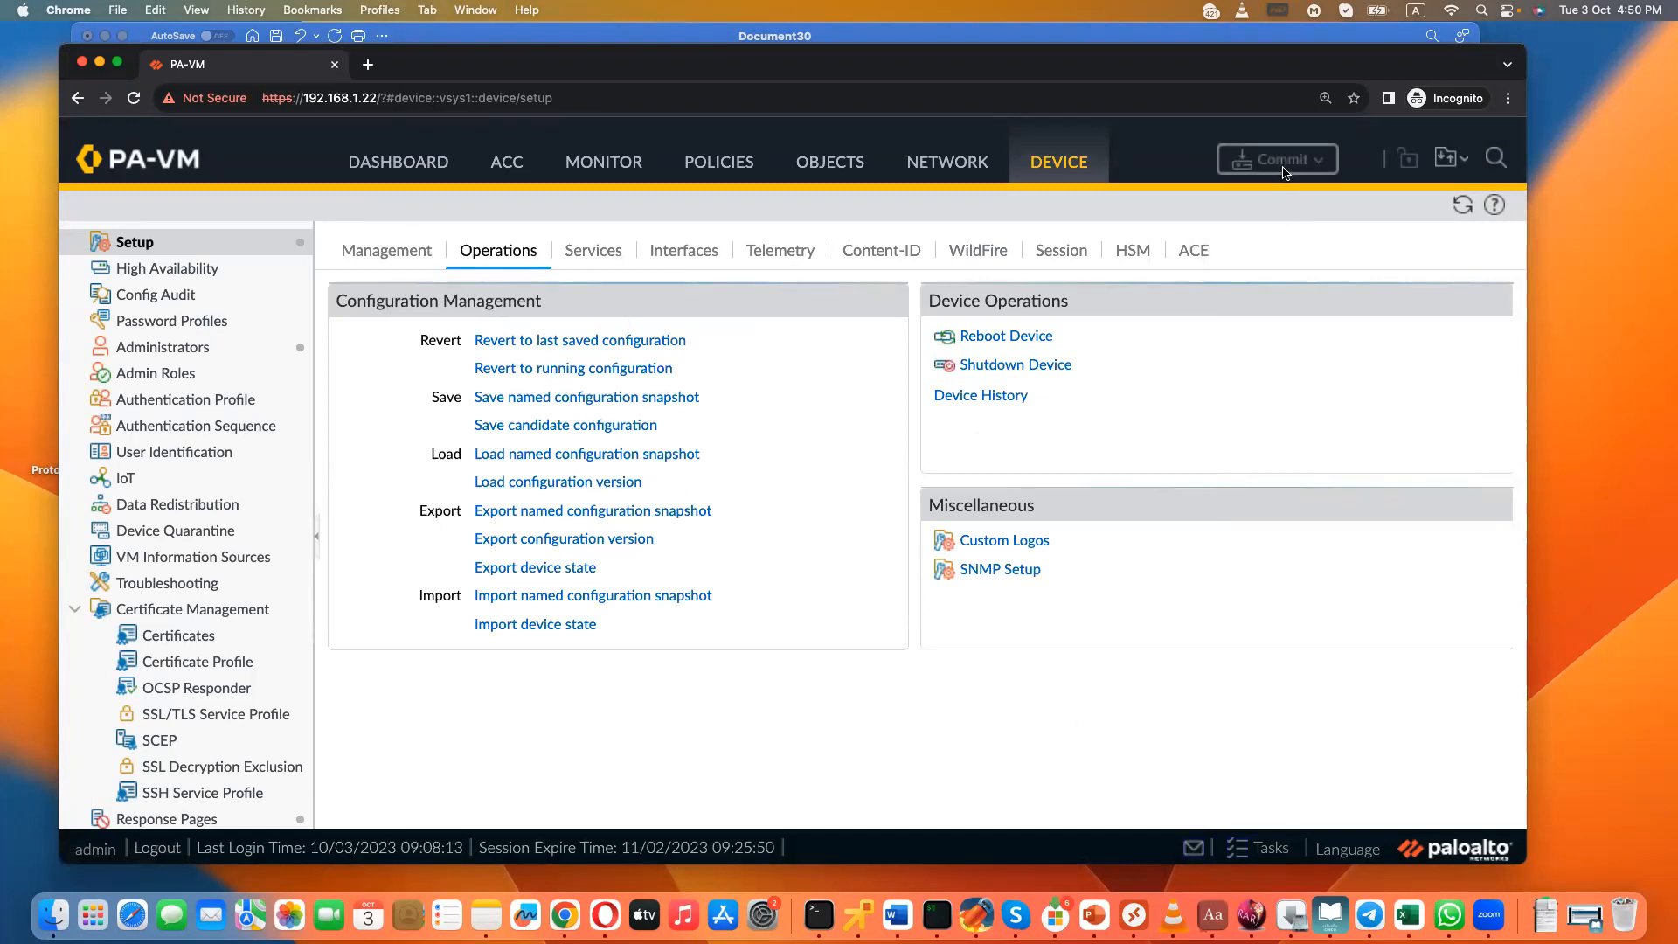
pyautogui.click(769, 568)
# - Switch to Word and add the line "Config Lock:" below the commit line
pyautogui.click(909, 909)
pyautogui.click(858, 710)
pyautogui.press('Return')
pyautogui.write('Config Lock')
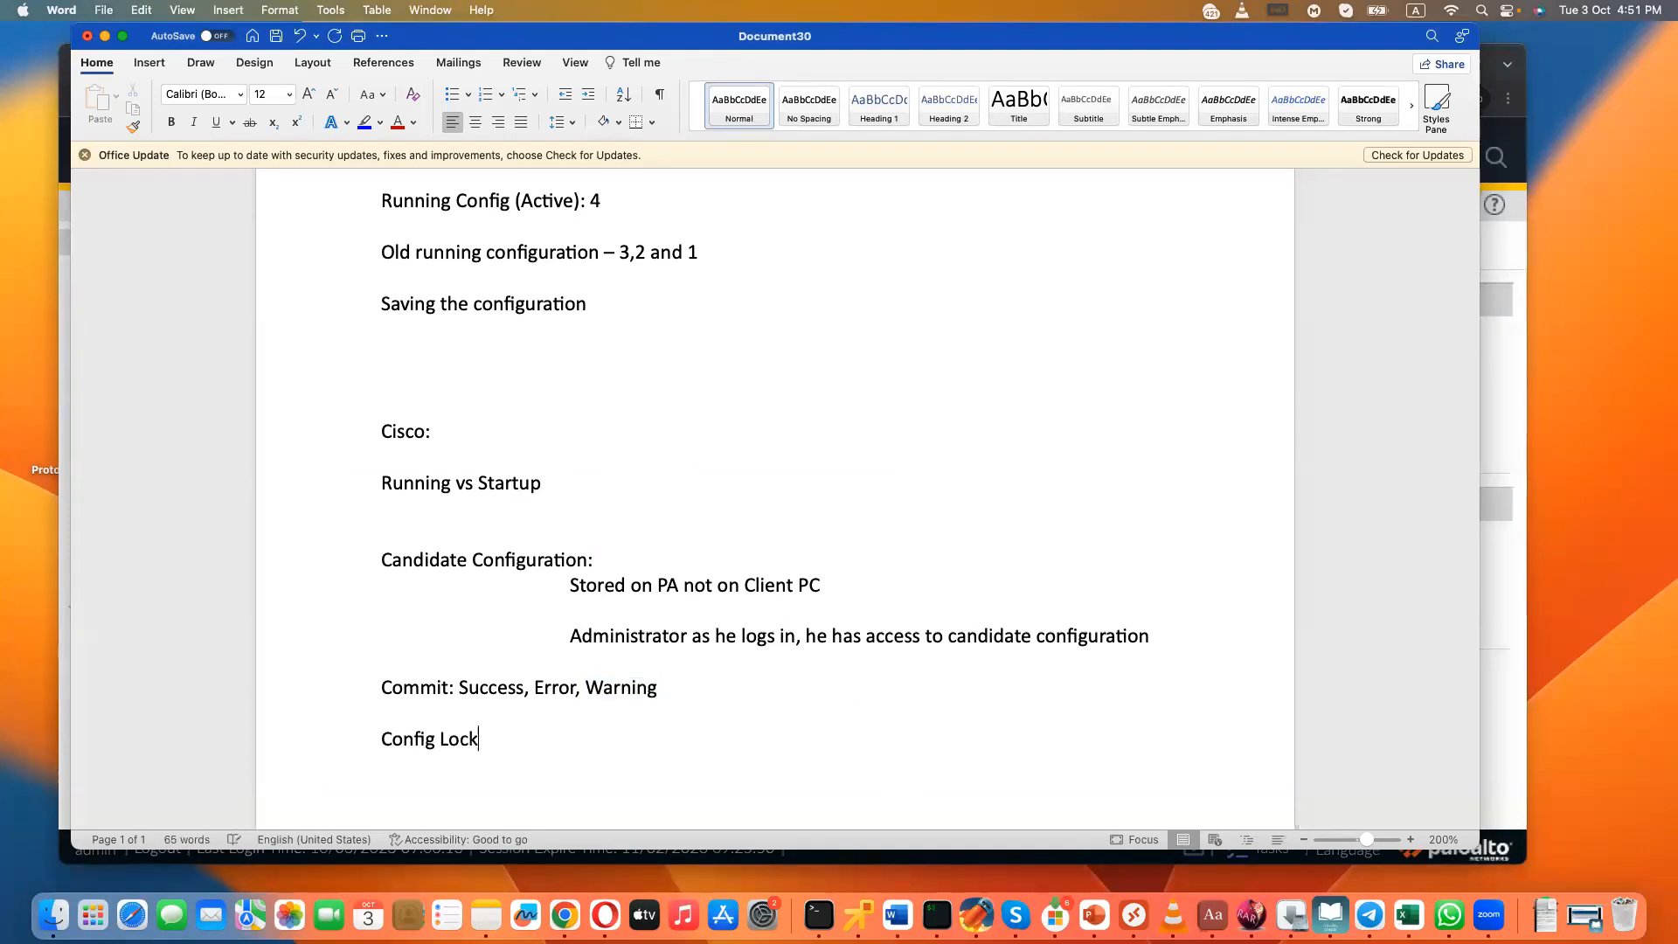
pyautogui.write(':')
# - Return to the firewall and take a Commit lock with the comment "test lock by admin", closing the Locks dialog when done
pyautogui.click(1505, 614)
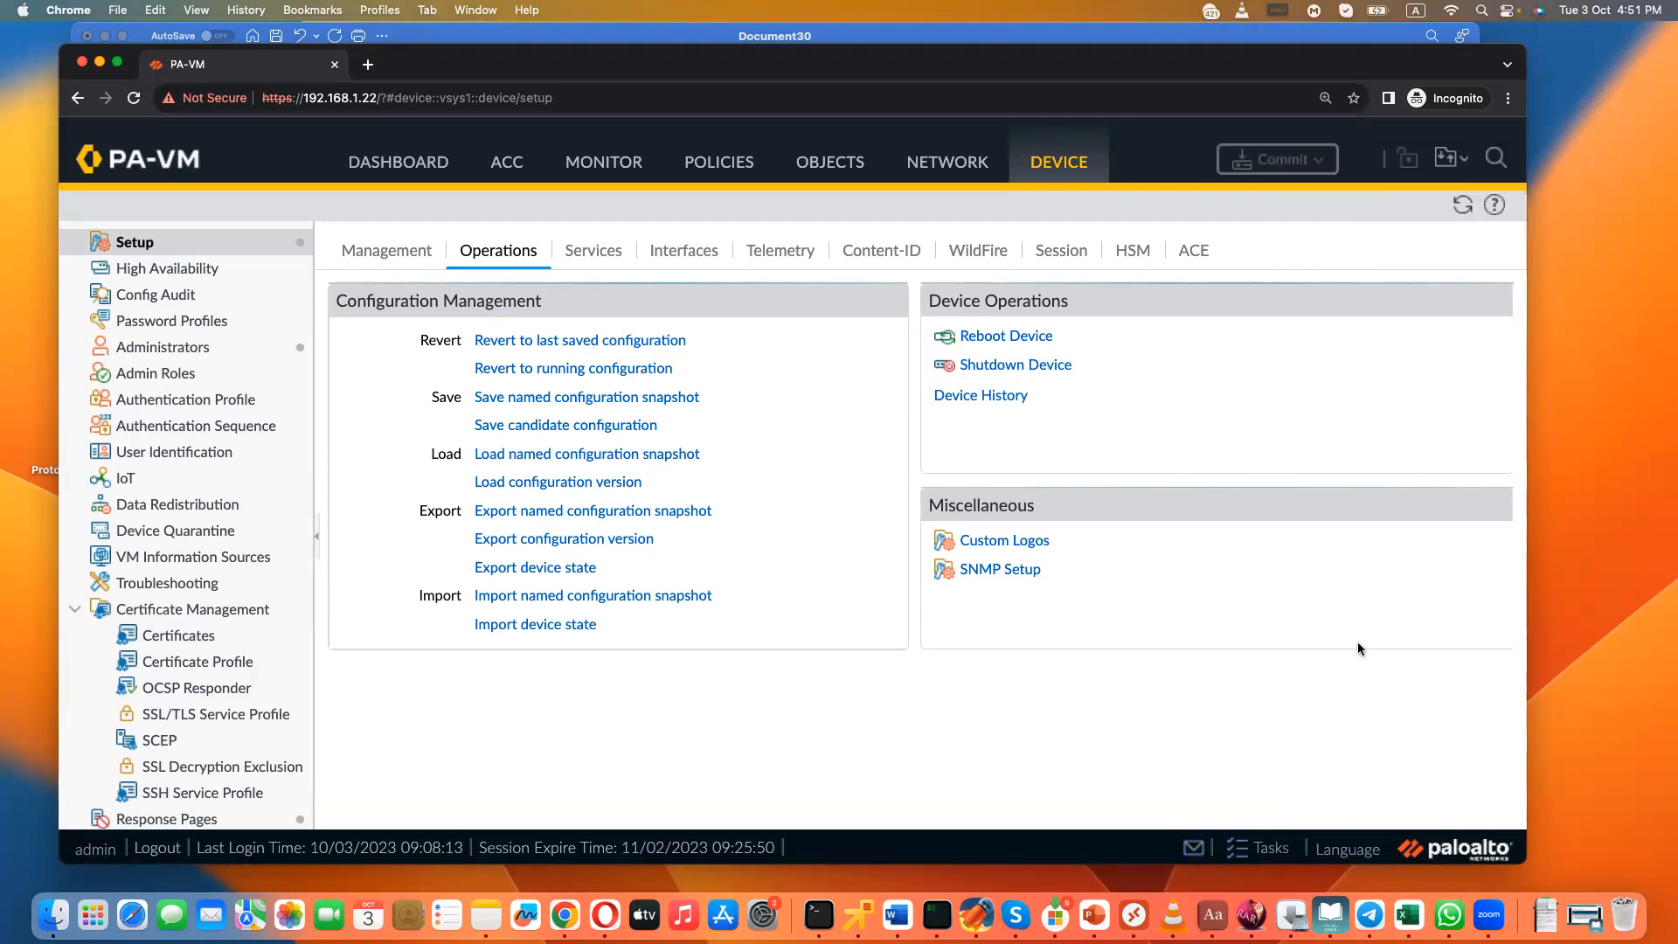
pyautogui.click(1406, 161)
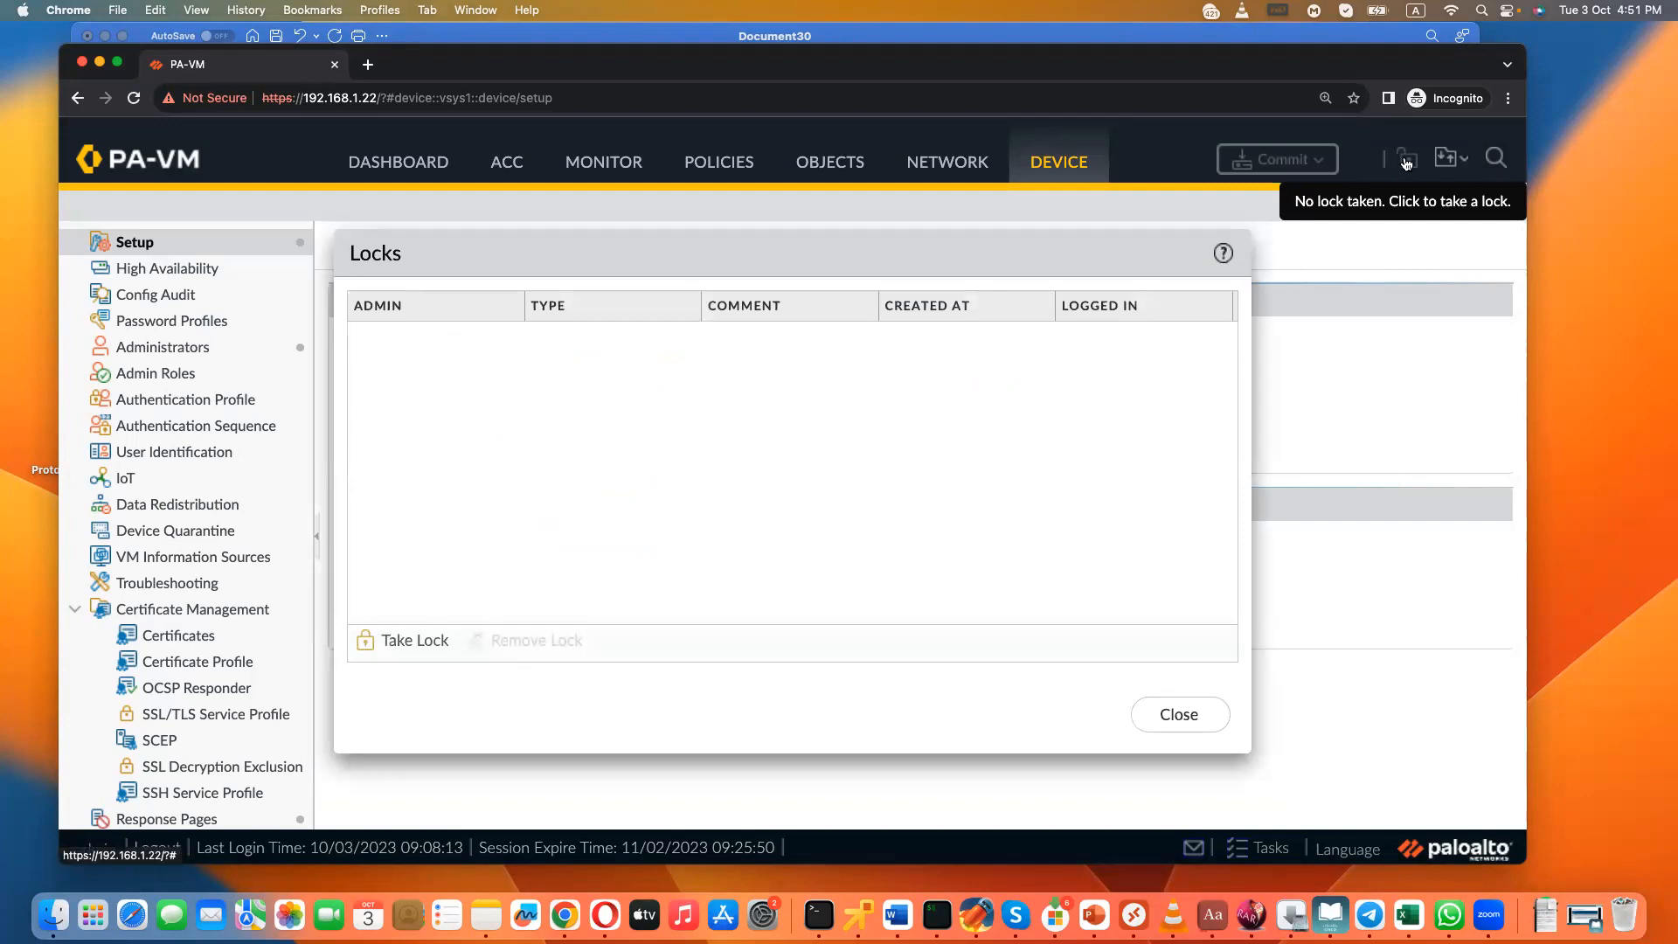
pyautogui.click(409, 643)
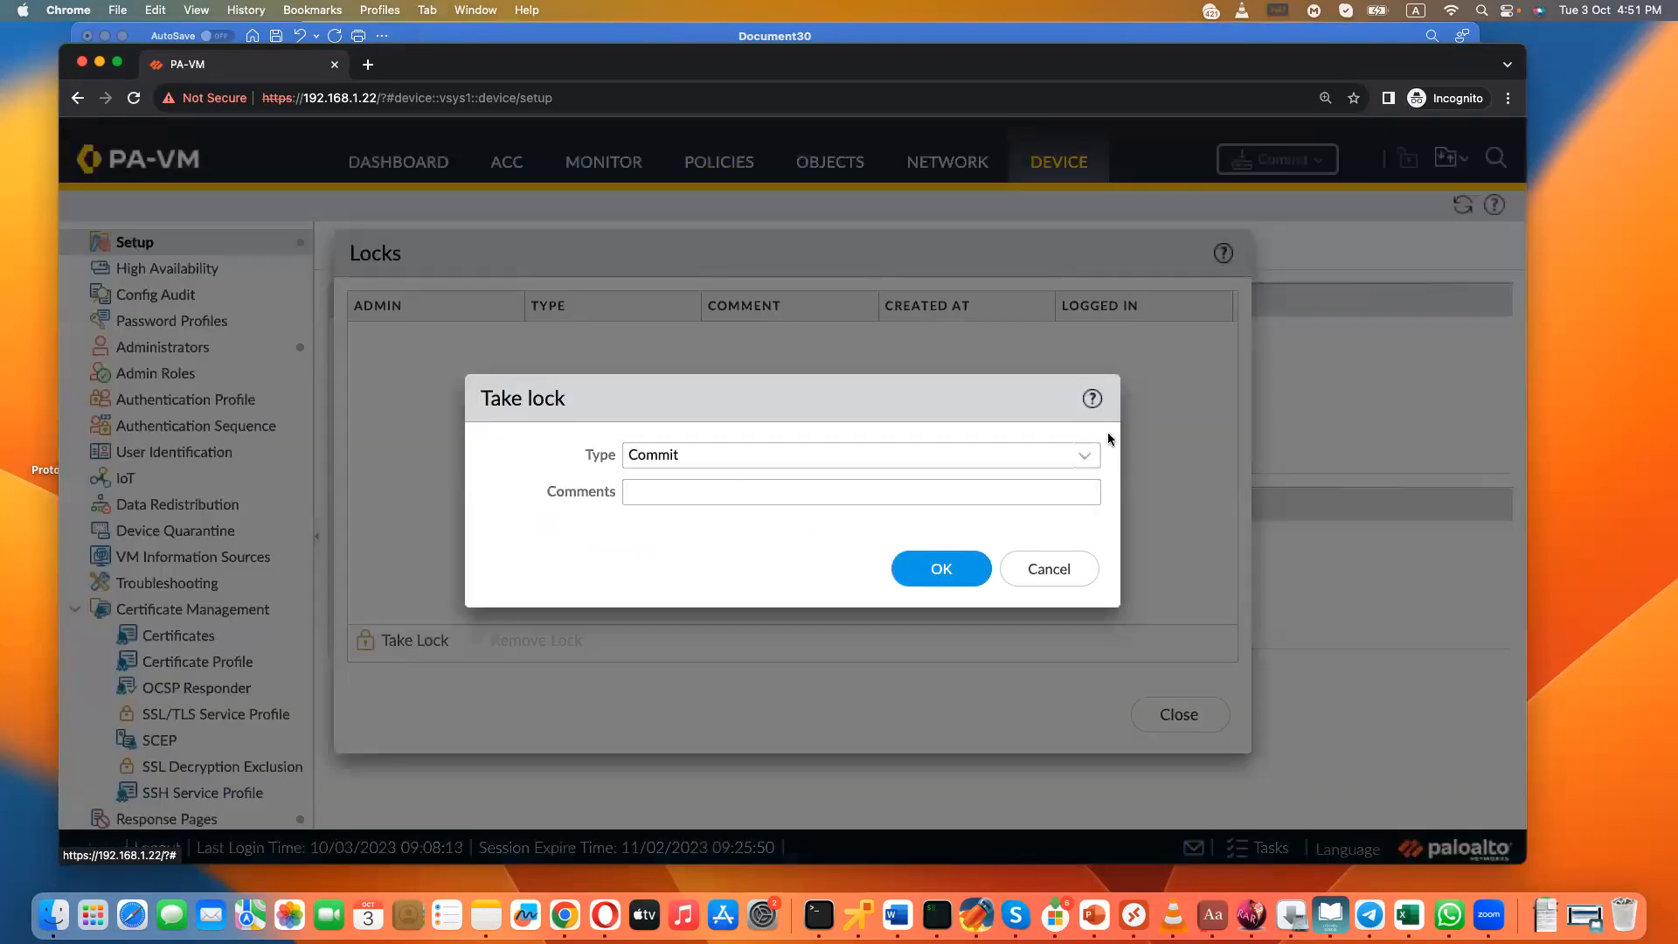
pyautogui.click(1087, 461)
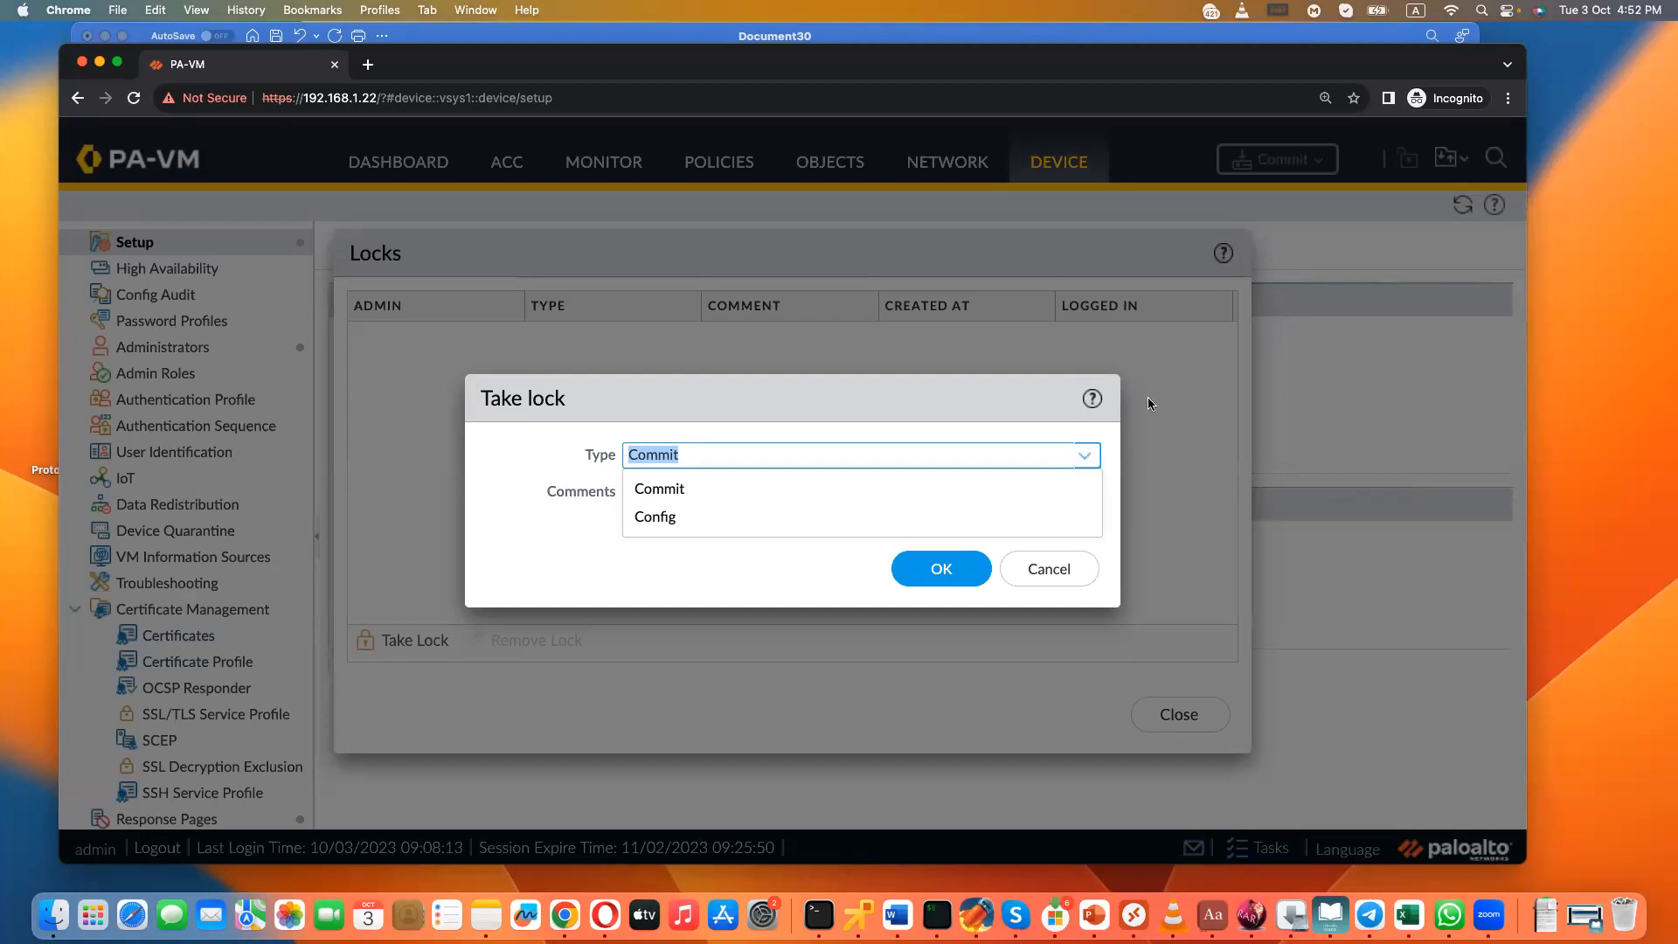
pyautogui.click(738, 489)
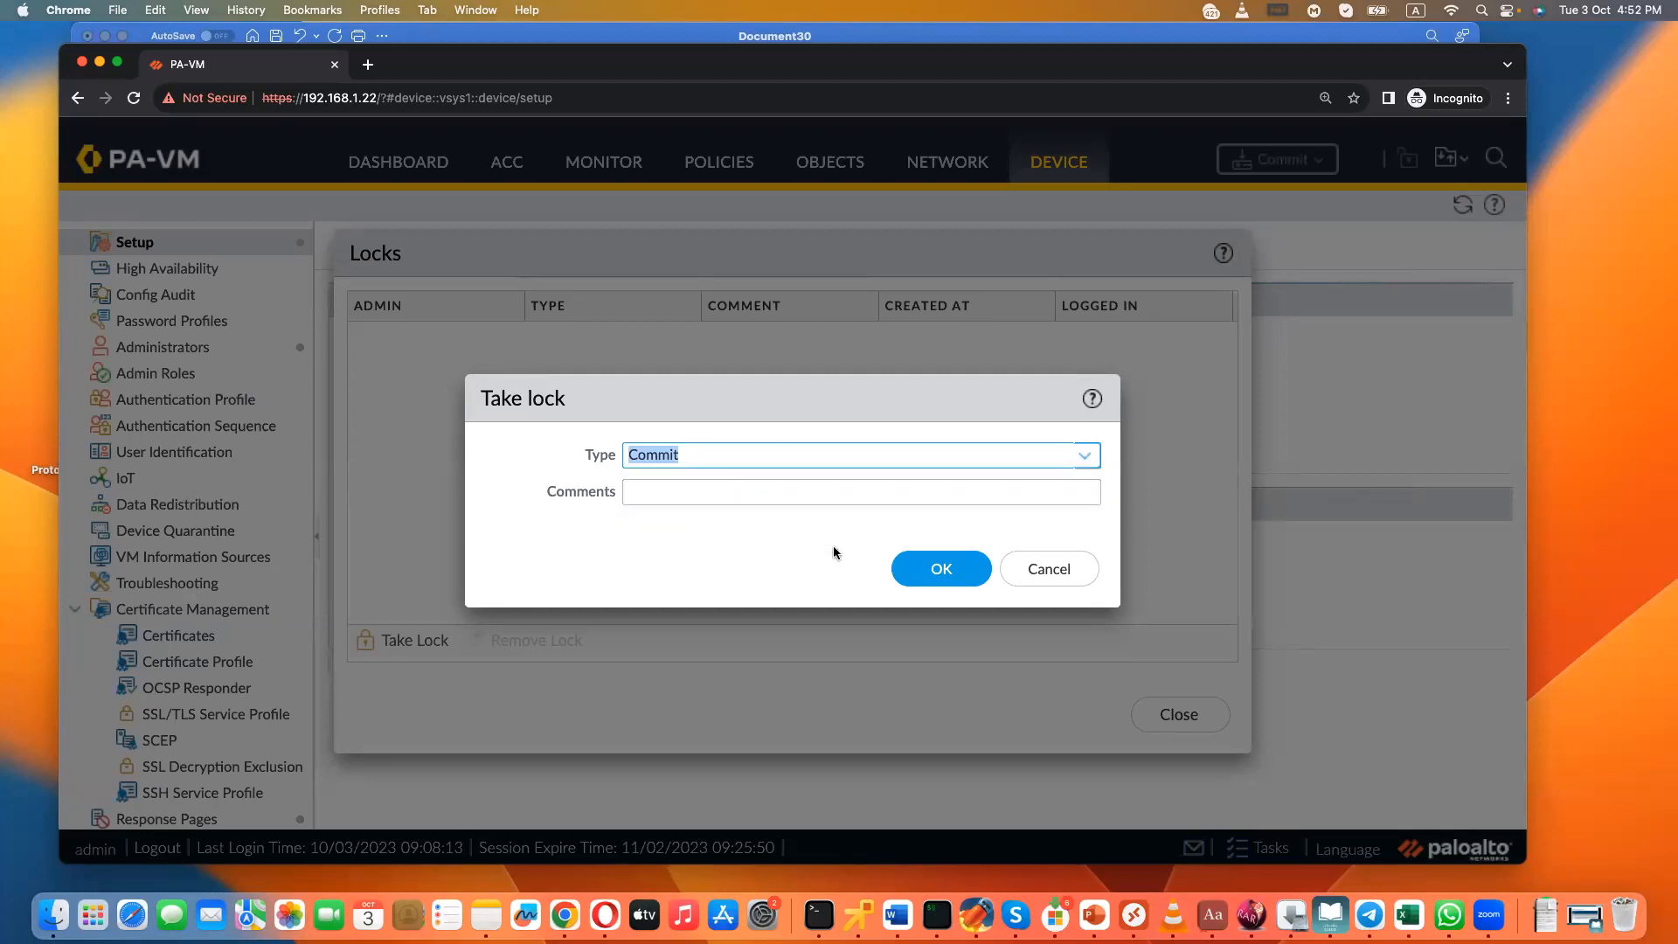
pyautogui.click(829, 498)
pyautogui.write('test lock')
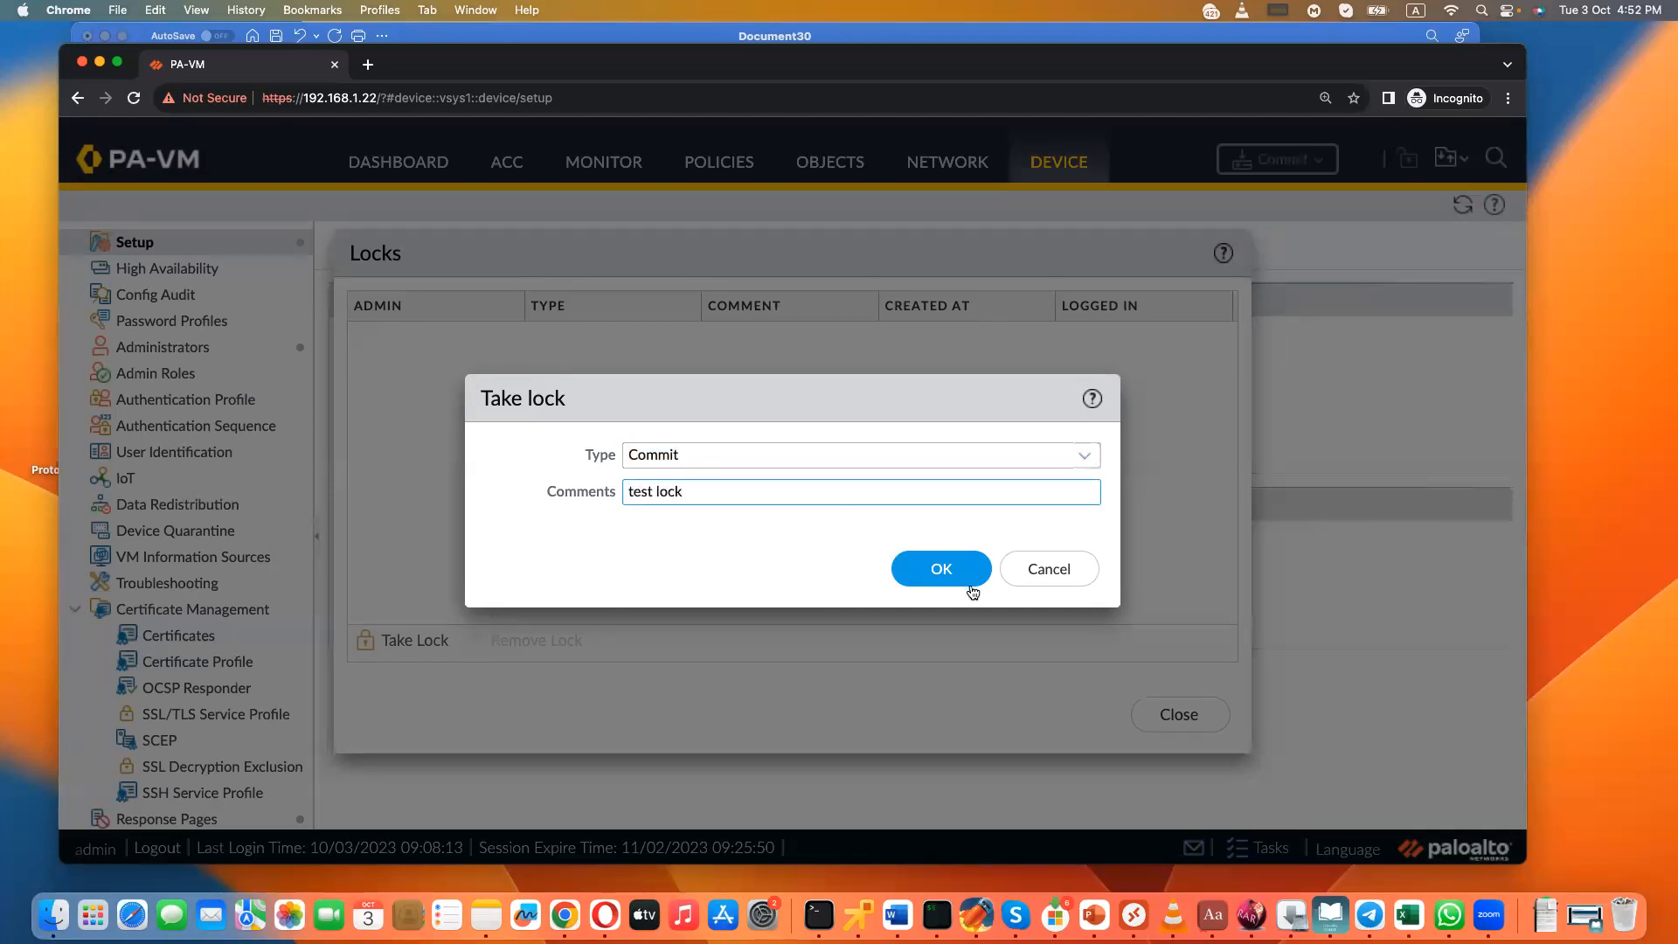
pyautogui.write(' by admin')
pyautogui.click(943, 569)
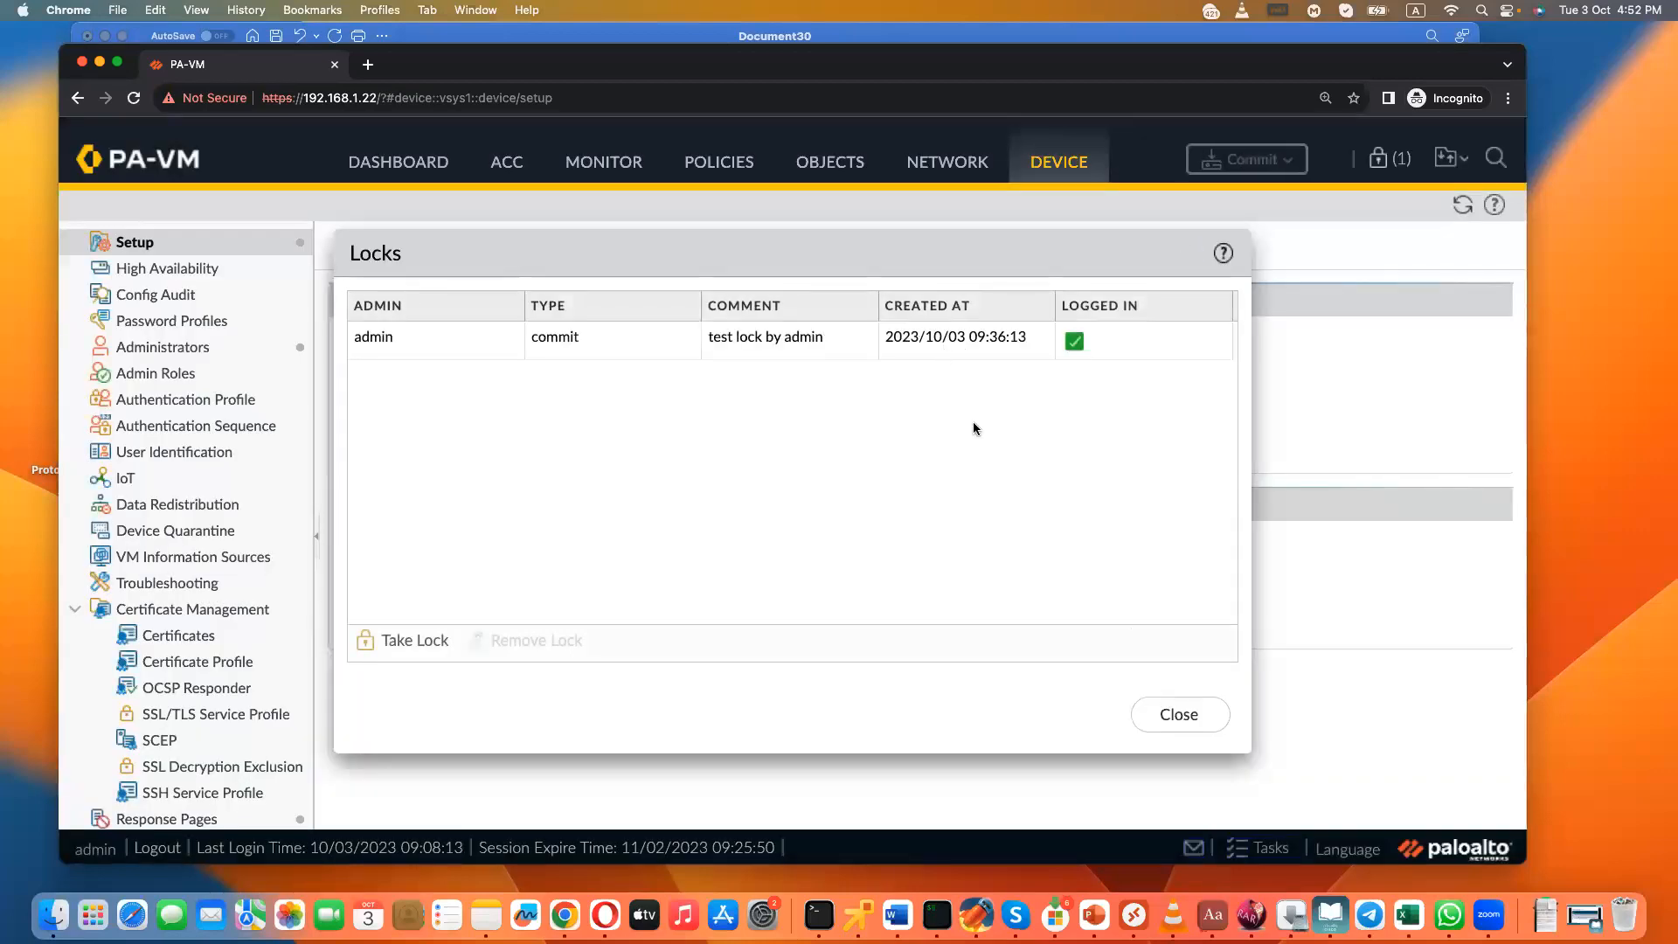
pyautogui.click(1171, 714)
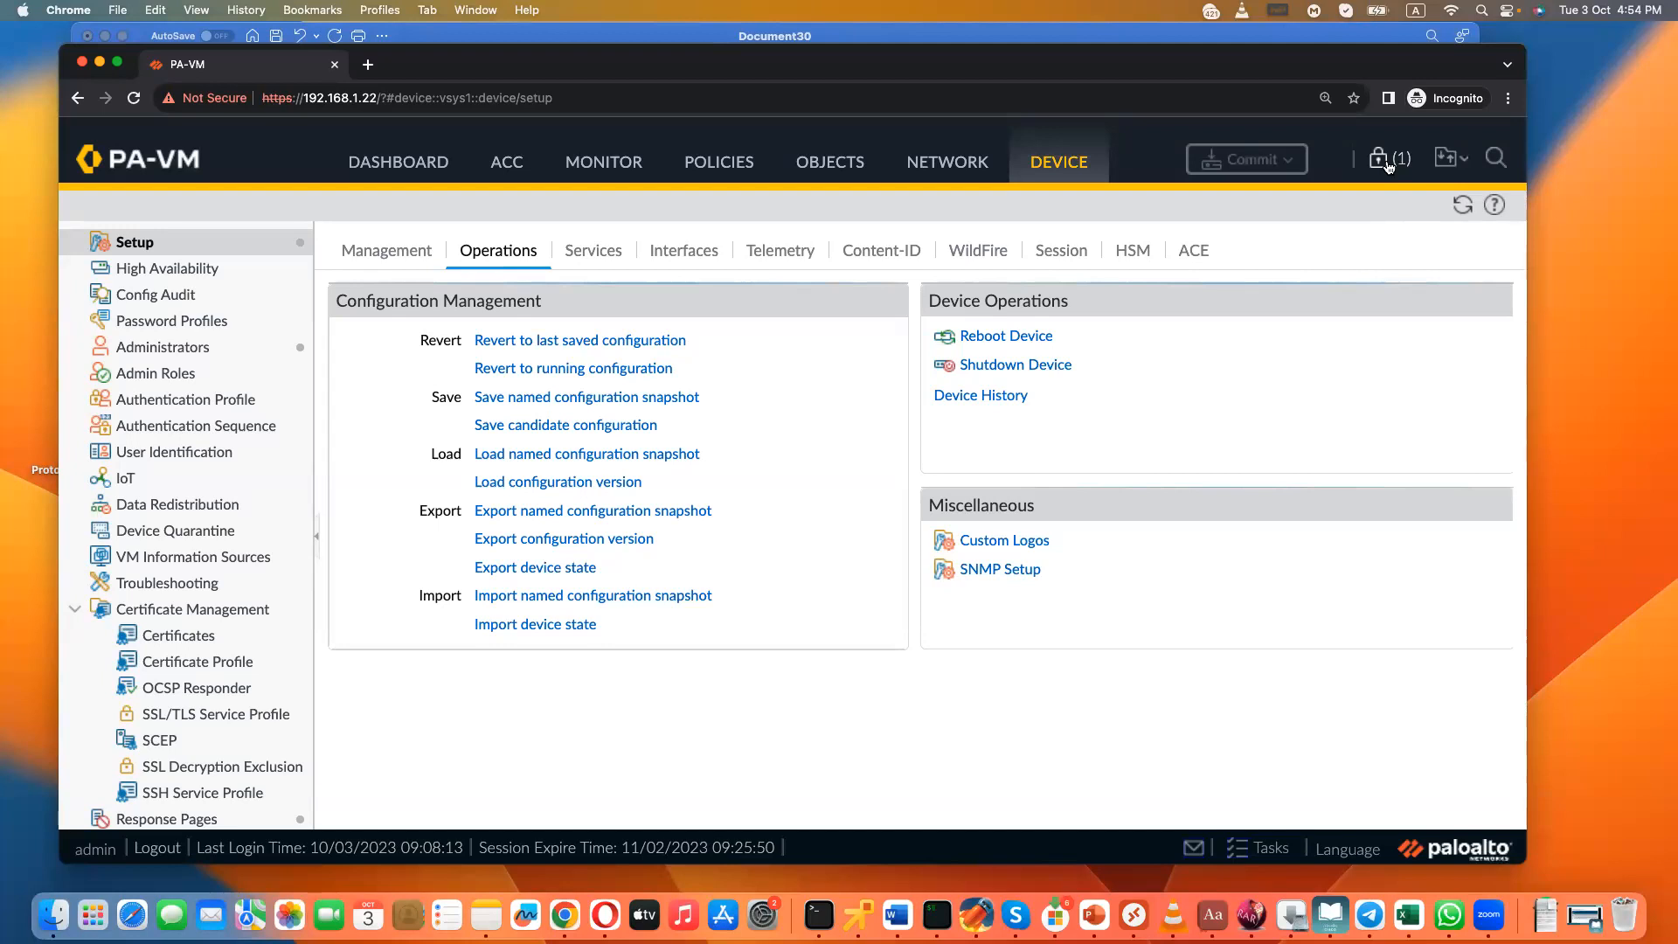
# - Switch to Word and add the heading "Additional Administrators:" followed by the lines "Local Database" and "Central Database"
pyautogui.press('super+Tab')
pyautogui.press('Return')
pyautogui.write('Additional Administrators')
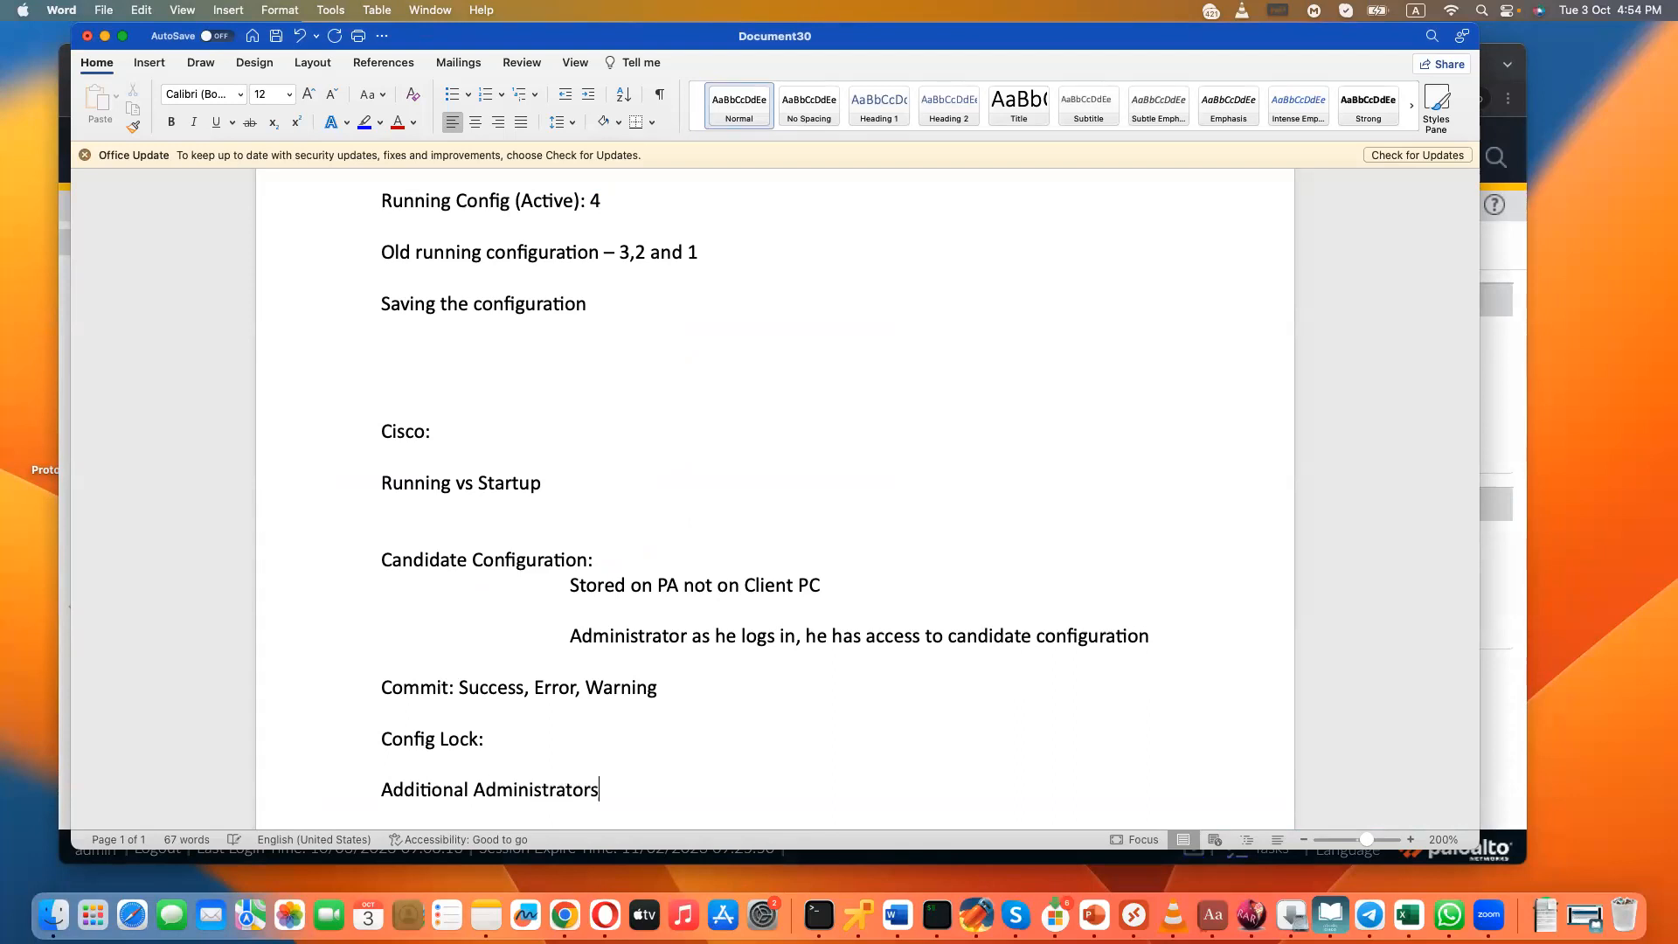
pyautogui.write(':  Local')
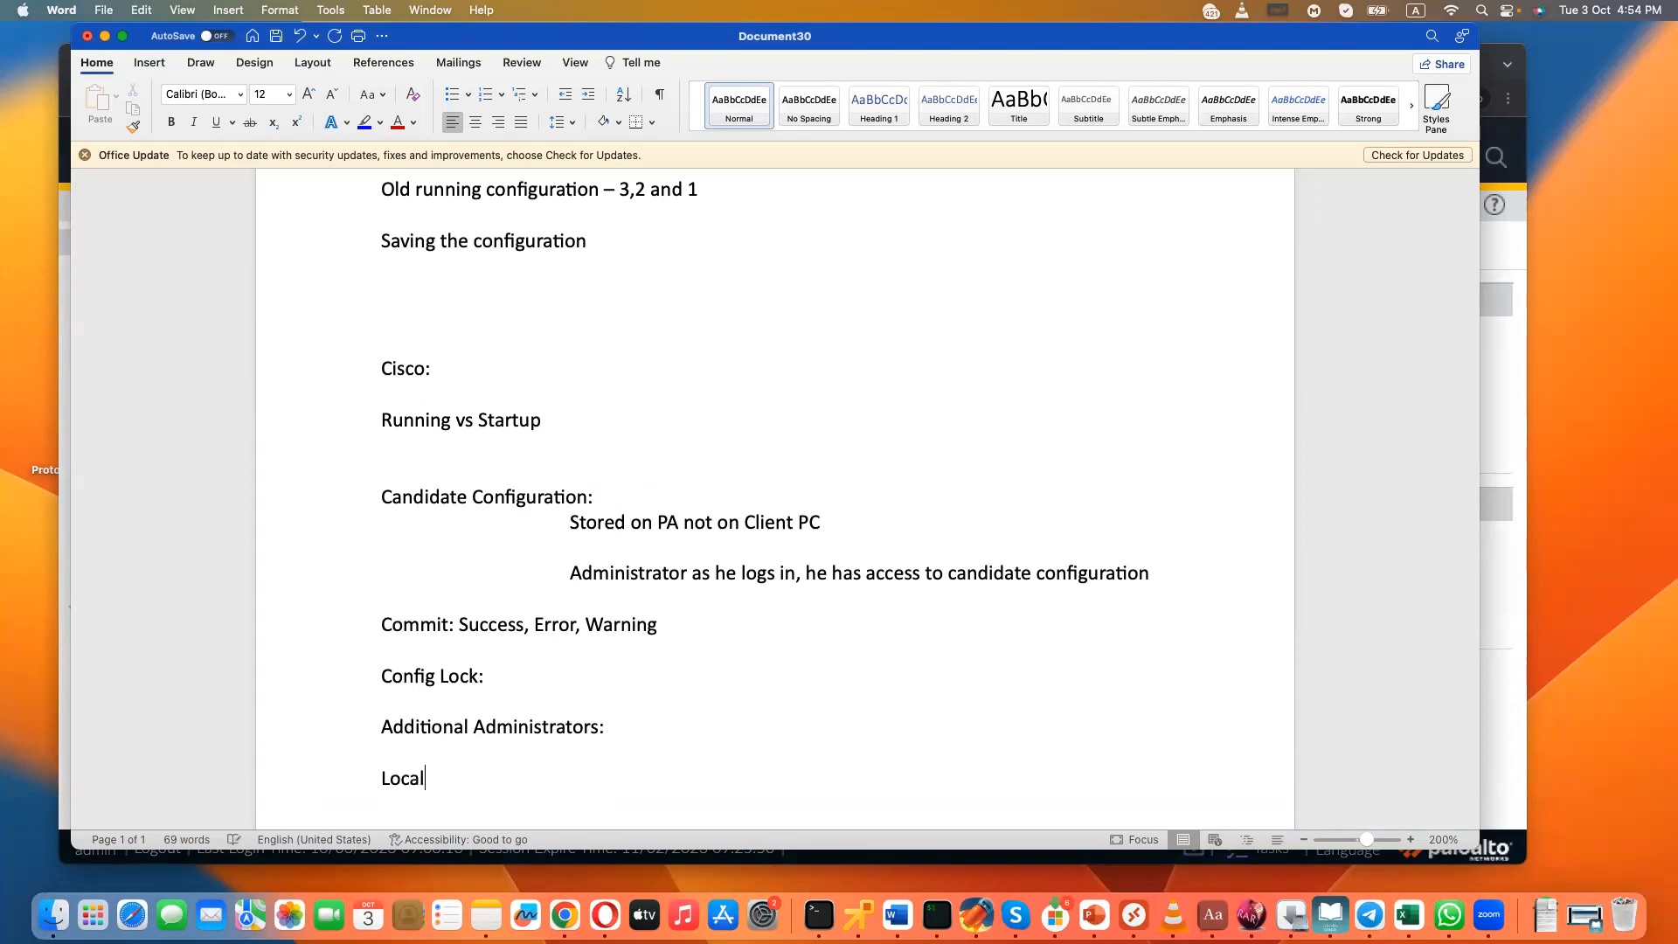
pyautogui.write(' Database')
pyautogui.press('Return')
pyautogui.write('Central Database')
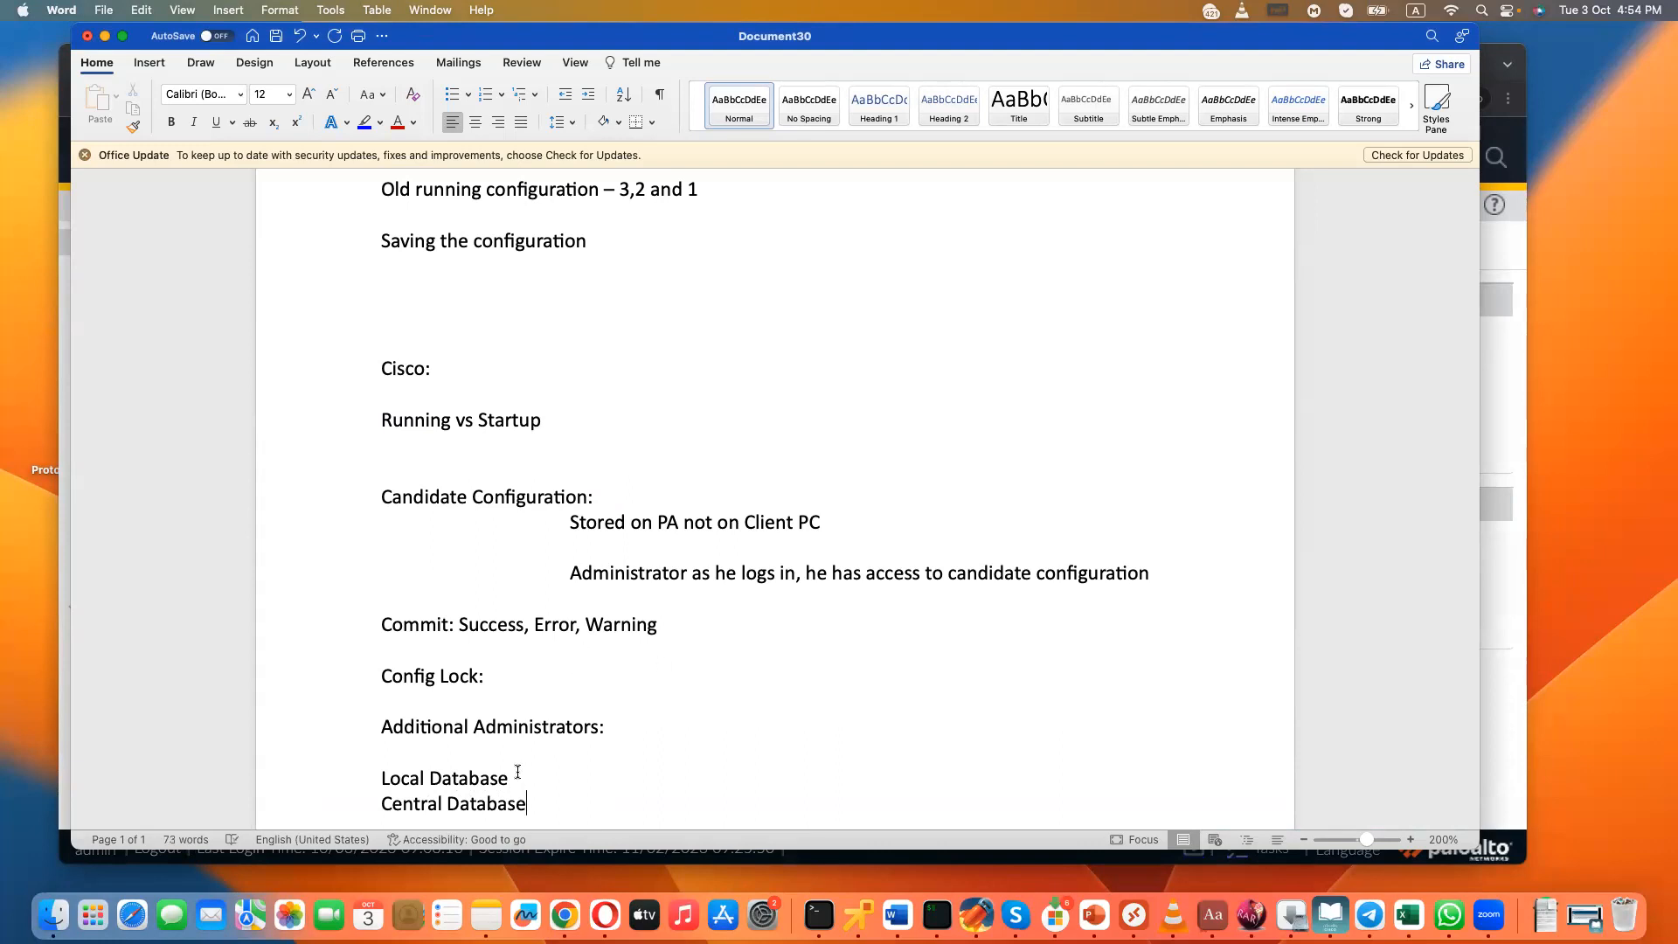
# - Add the indented line "Usernames and passwords are configured locally on the PA Device" beneath Local Database
pyautogui.press('Return')
pyautogui.write('use')
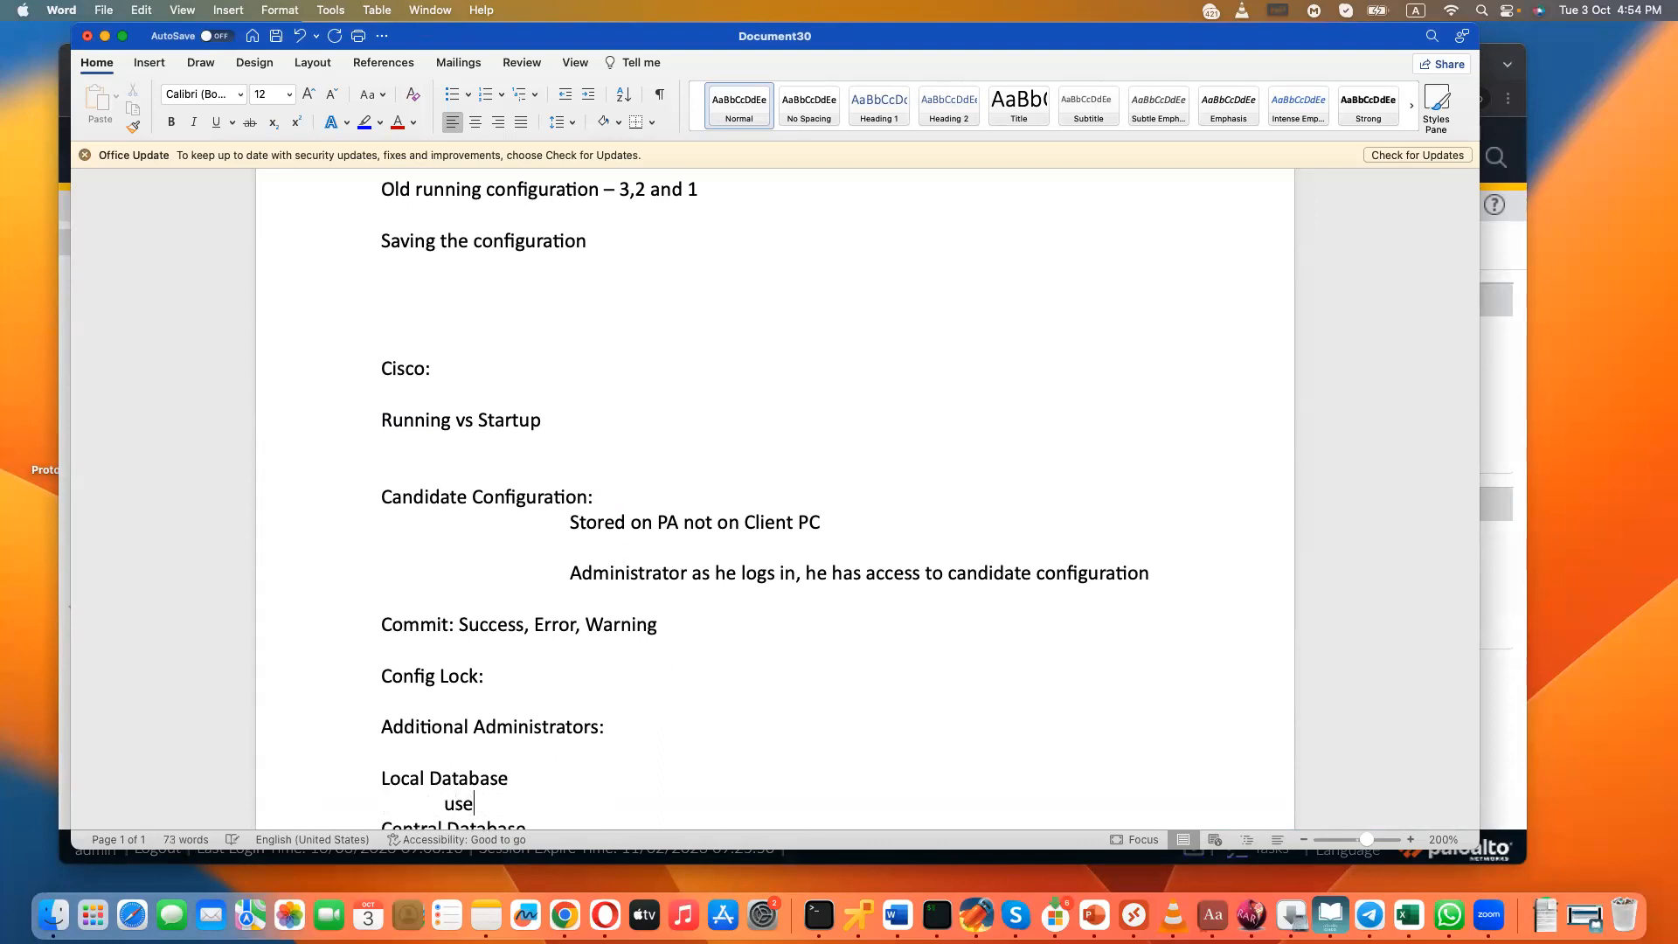
pyautogui.write('rnames and passwords')
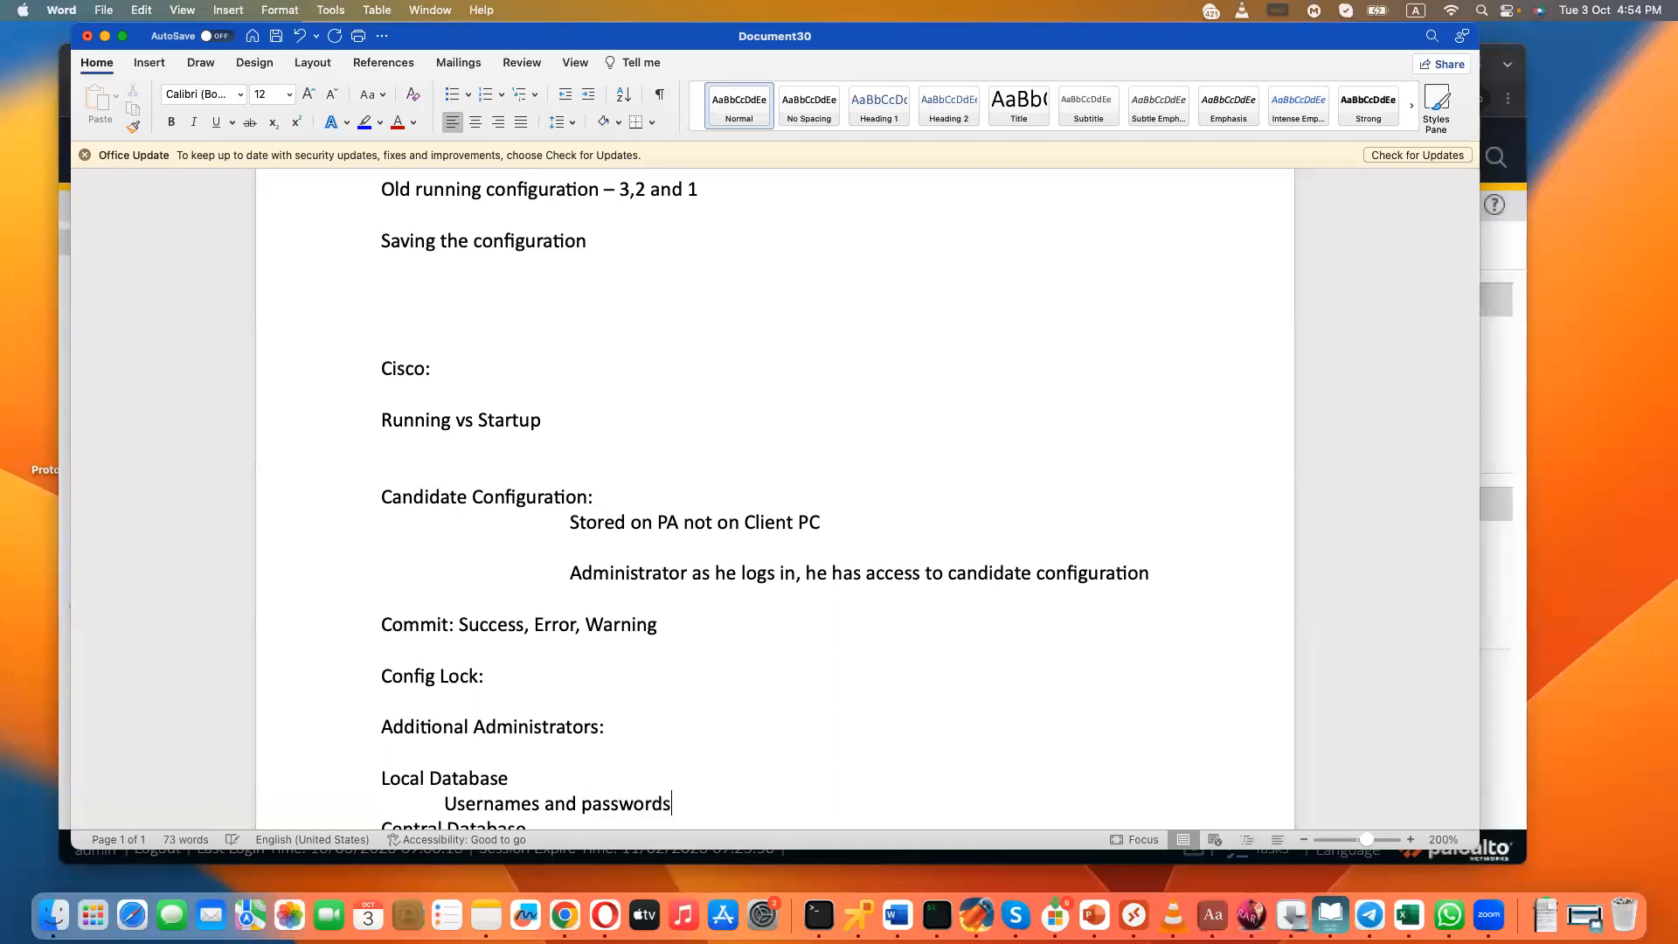
pyautogui.write(' are confgiured locally on the PA Device')
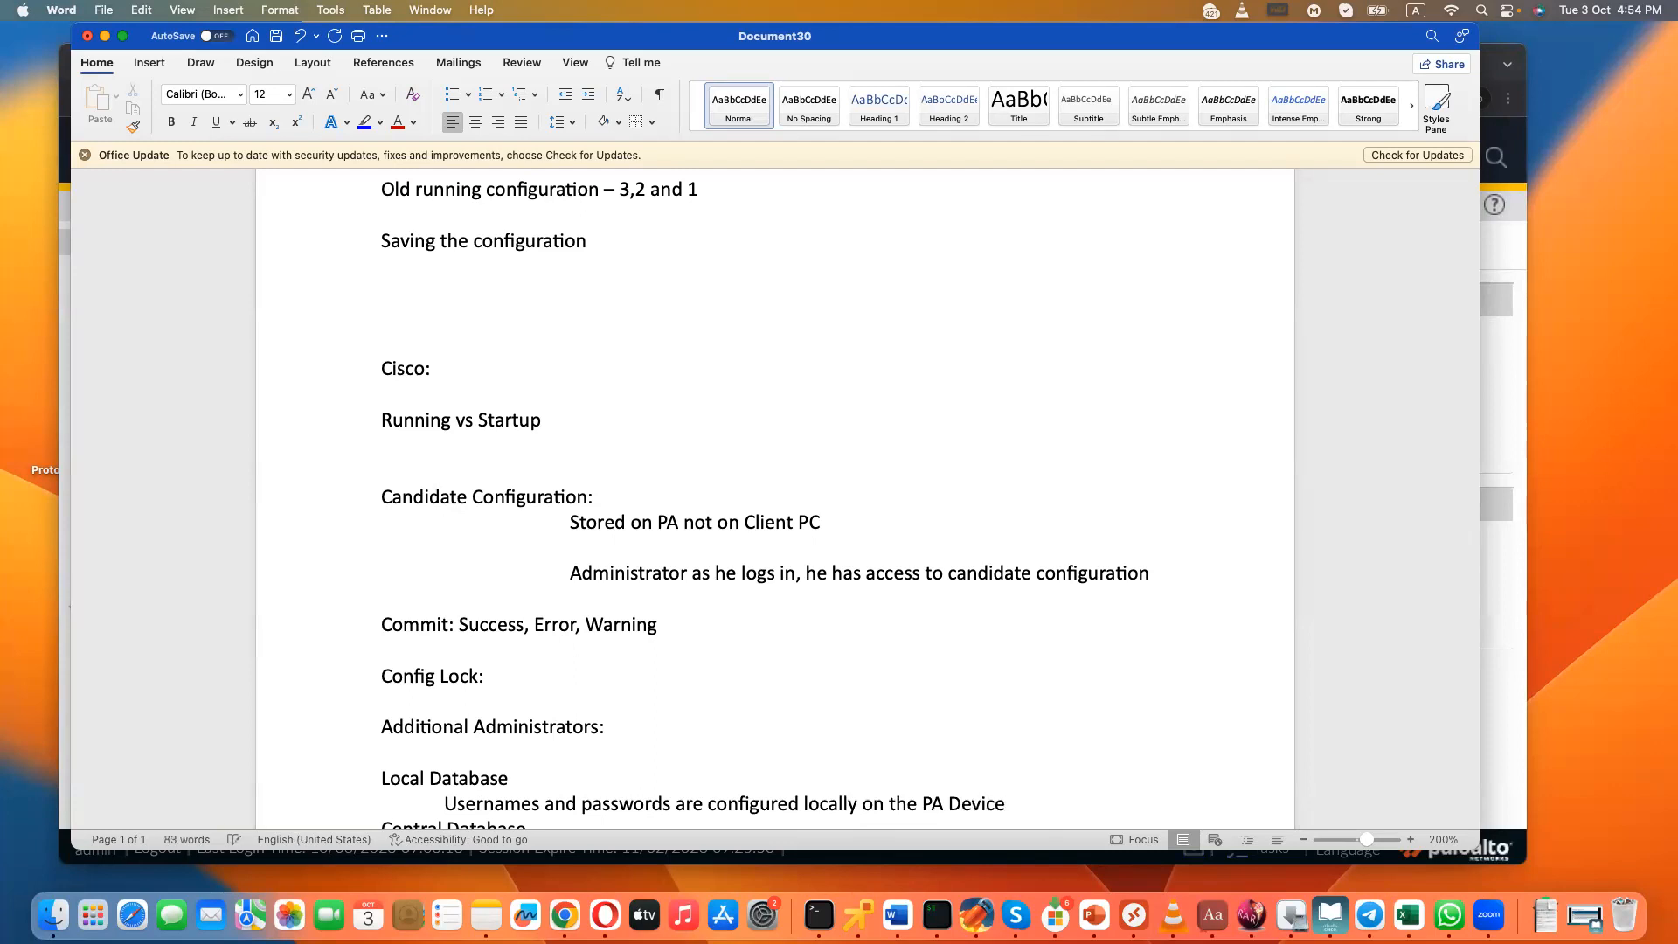
# - Add the indented line "Username and Passwords can be verified against the central database" beneath Central Database
pyautogui.scroll(-3, 839, 507)
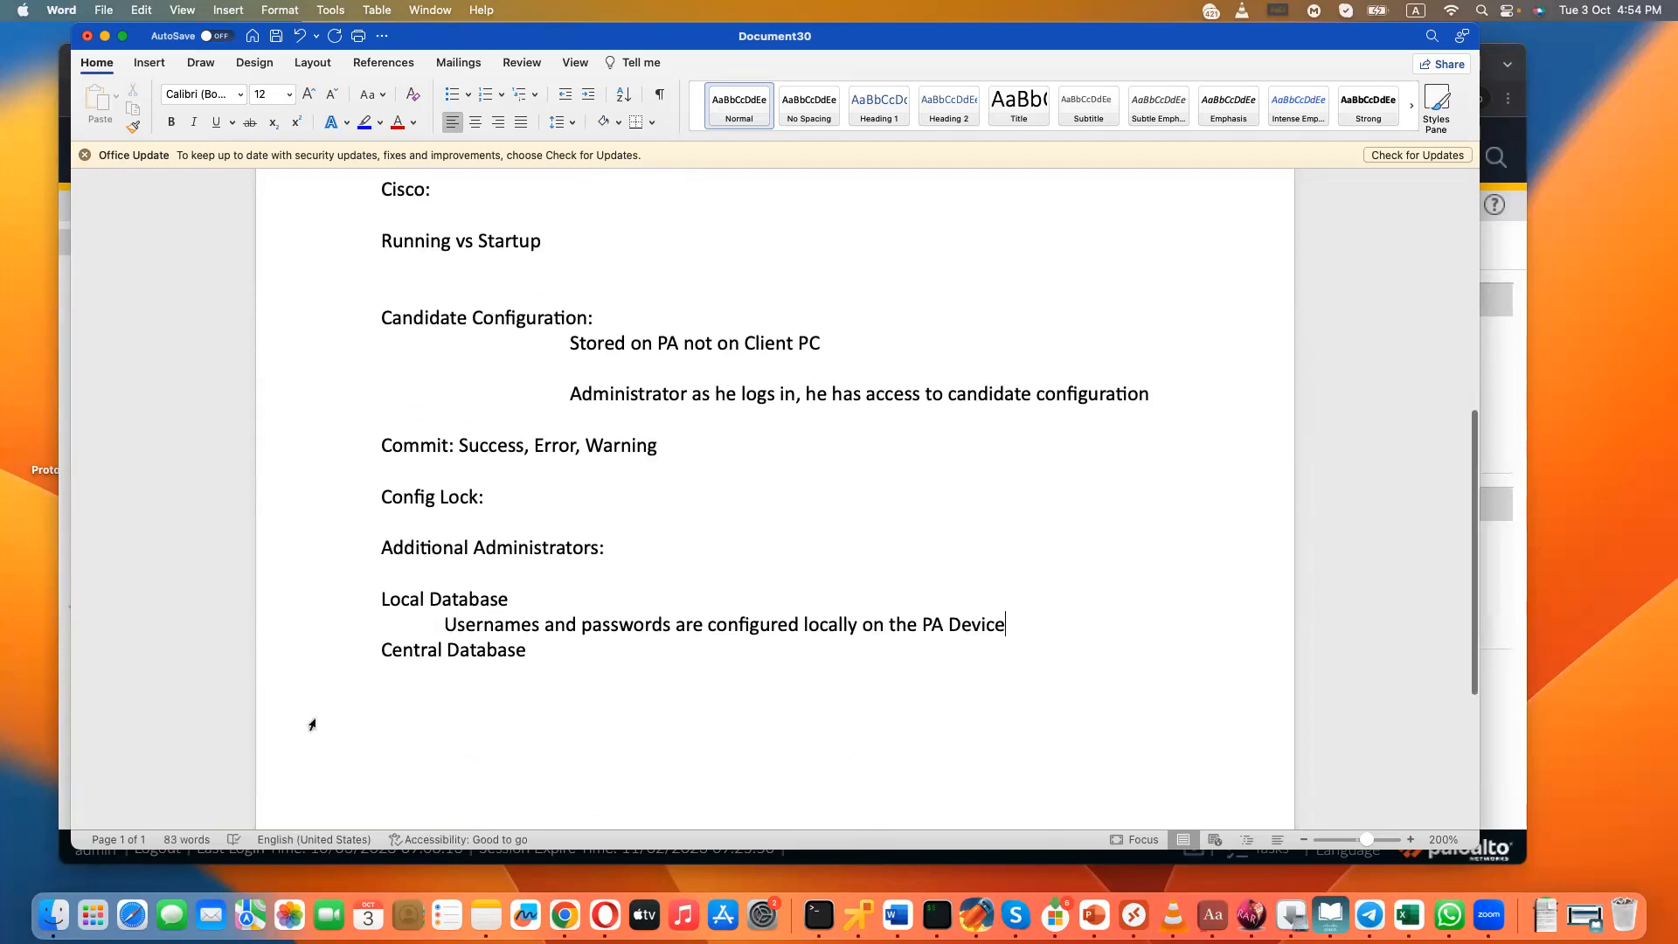
pyautogui.click(546, 642)
pyautogui.press('Return')
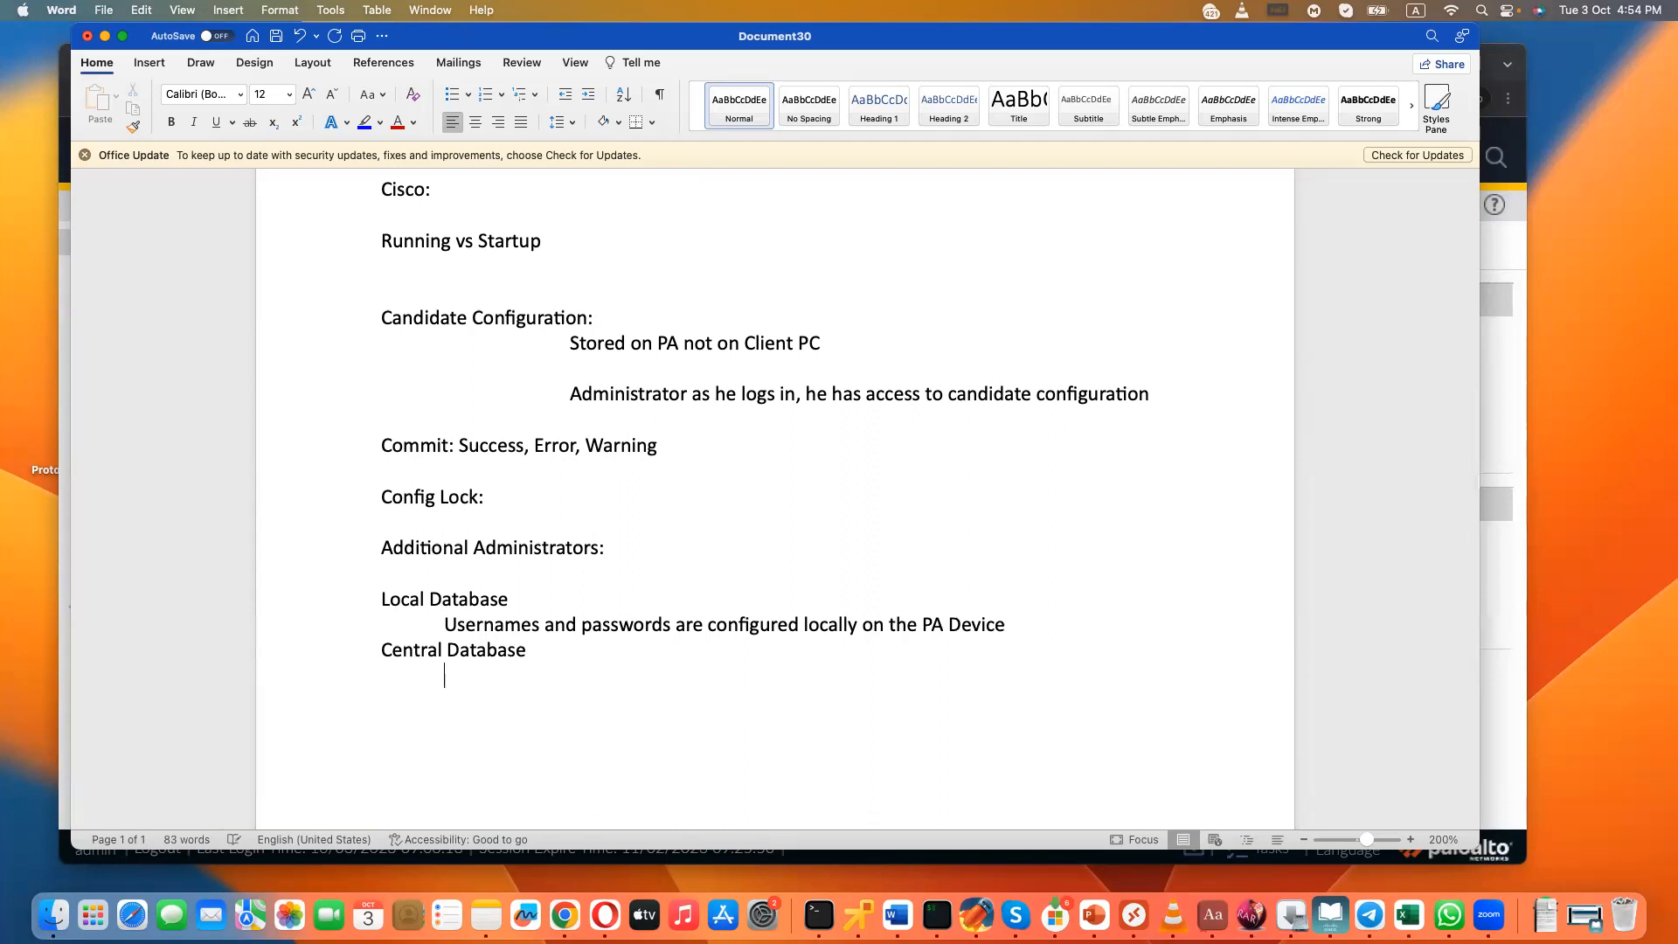
pyautogui.write('Username and Pas')
pyautogui.write('swro')
pyautogui.press('BackSpace')
pyautogui.press('BackSpace')
pyautogui.press('BackSpace')
pyautogui.write('ords can be ')
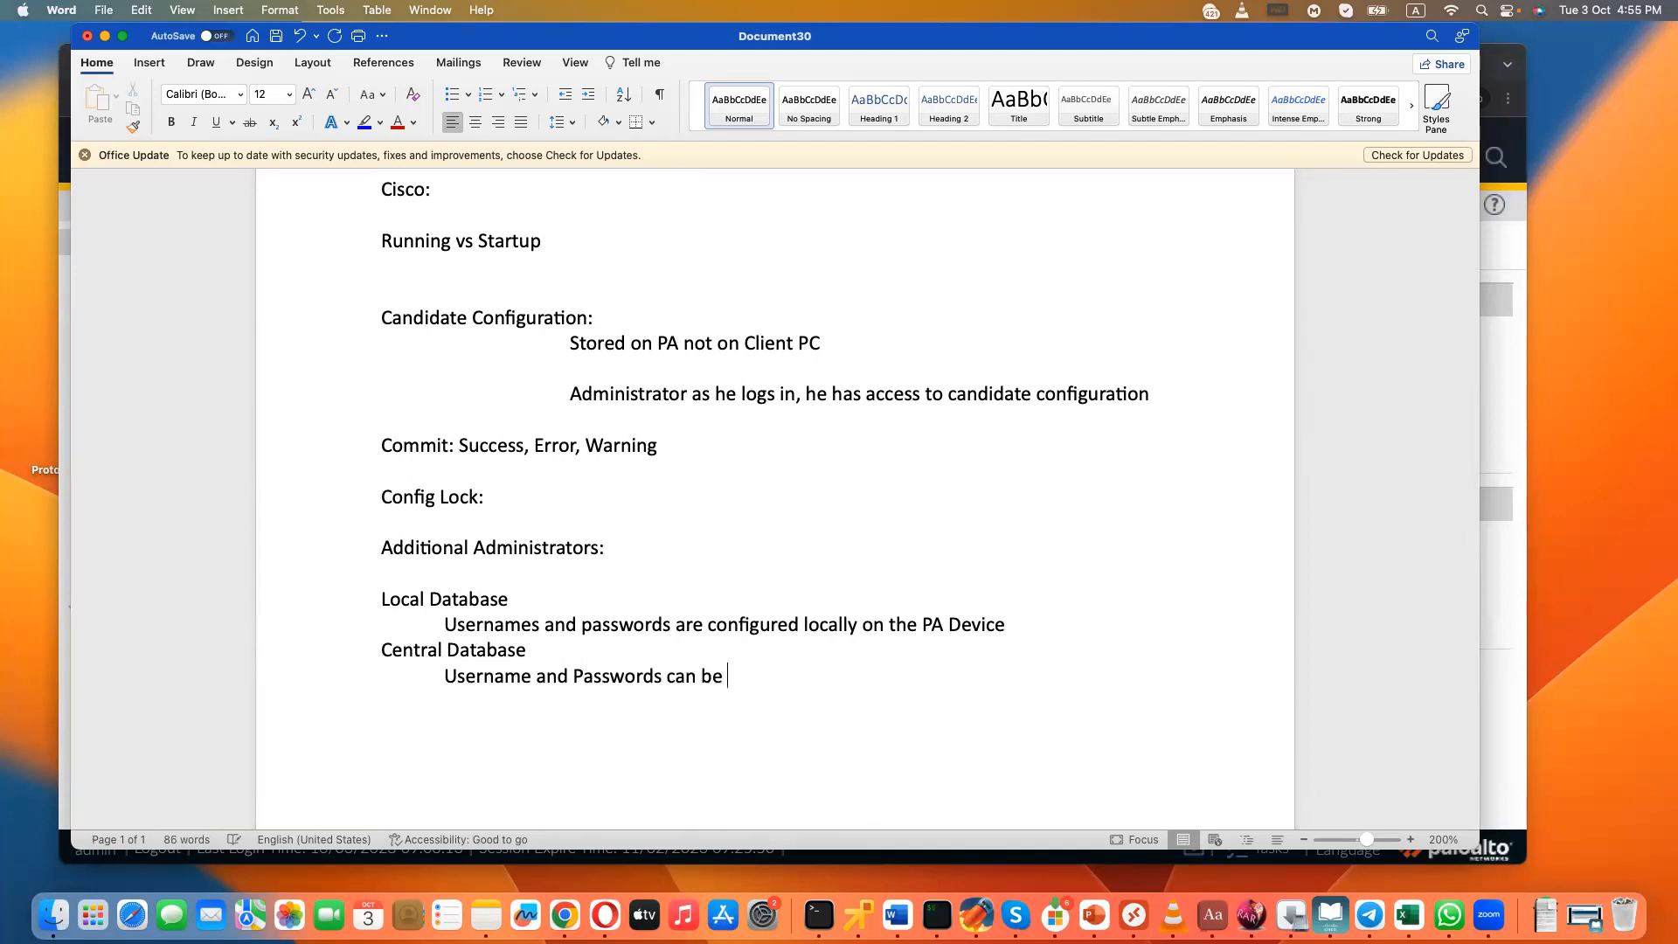
pyautogui.write('verified agains')
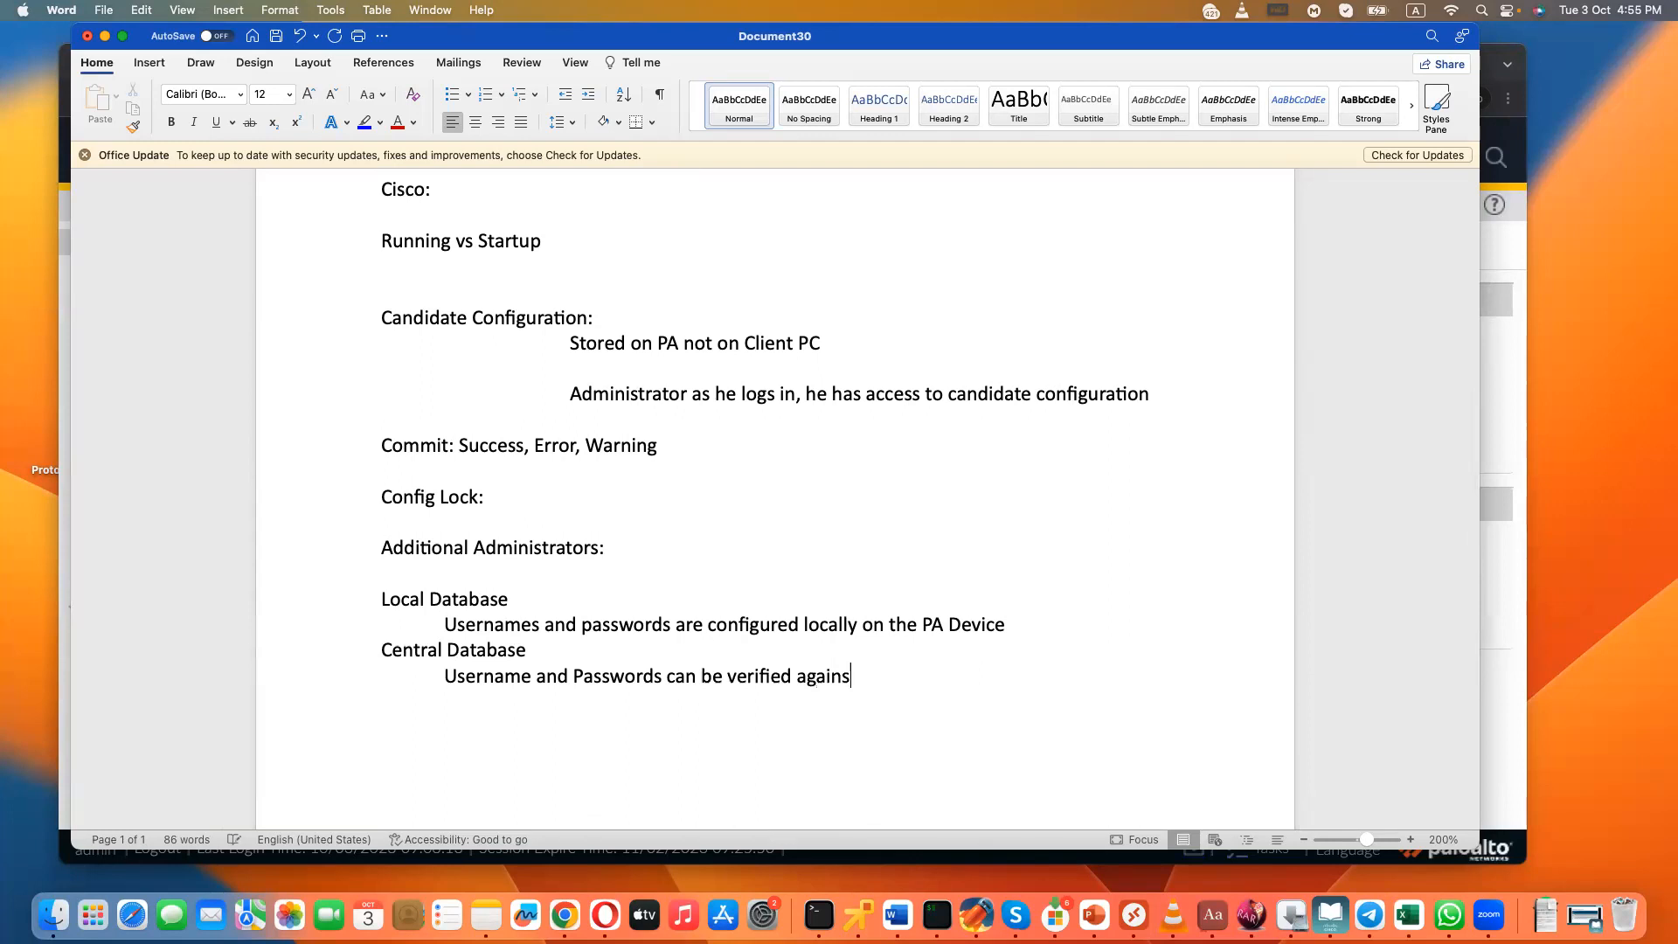
pyautogui.write('t the central database ')
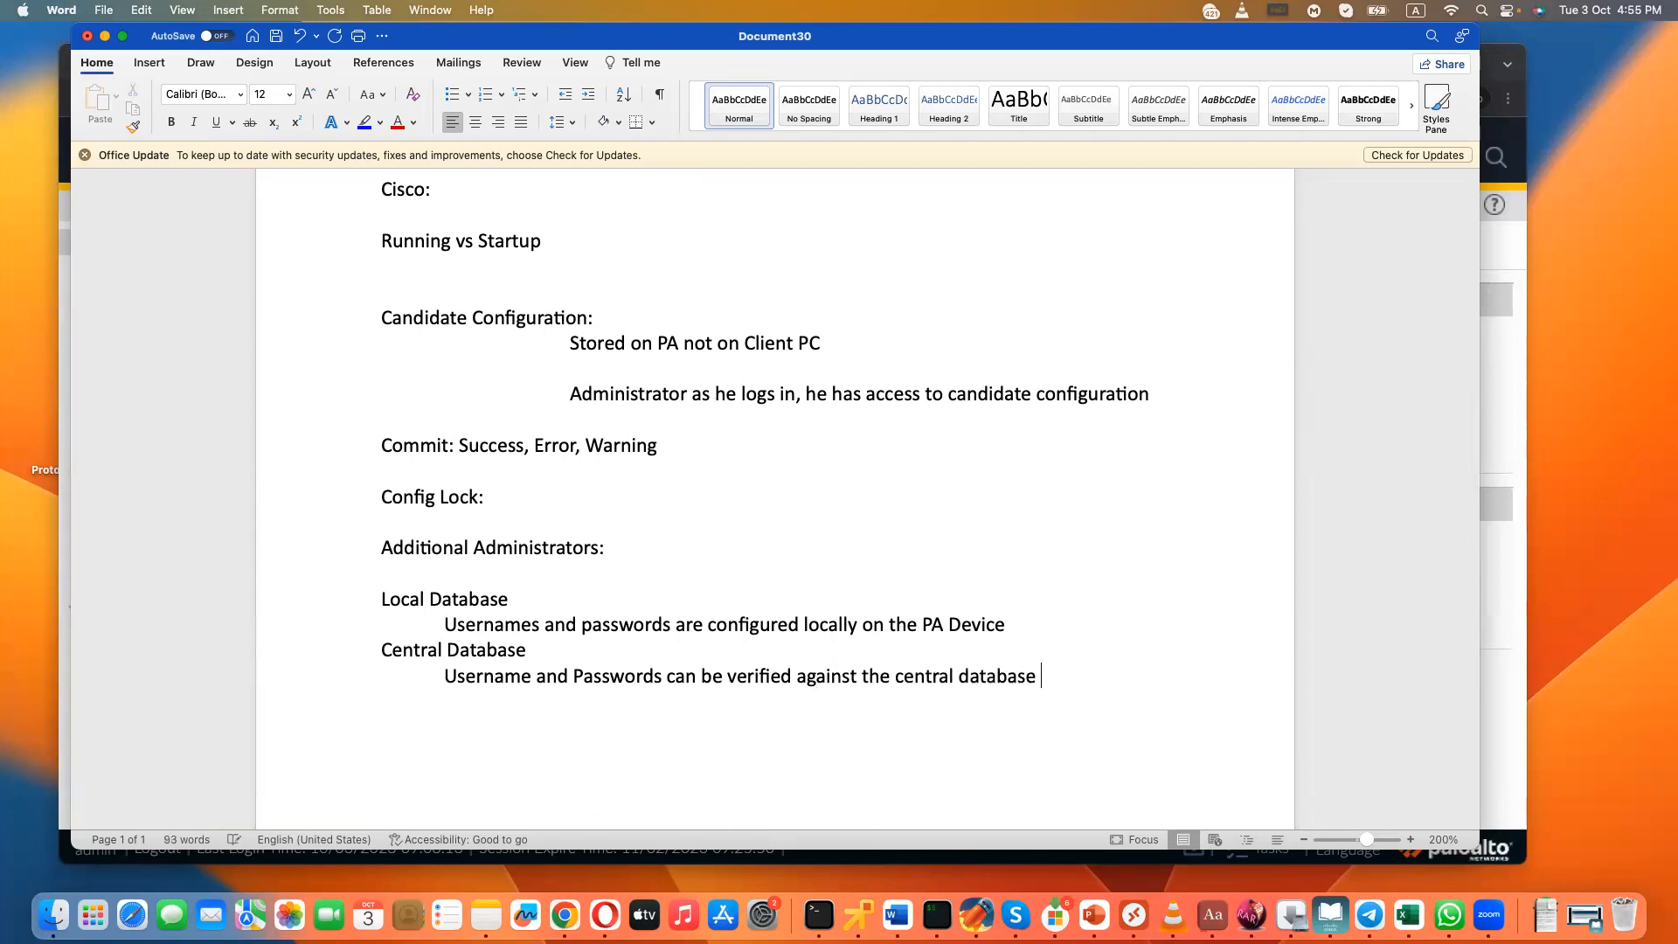
pyautogui.write('(AD, Tacacs, Radius etc)')
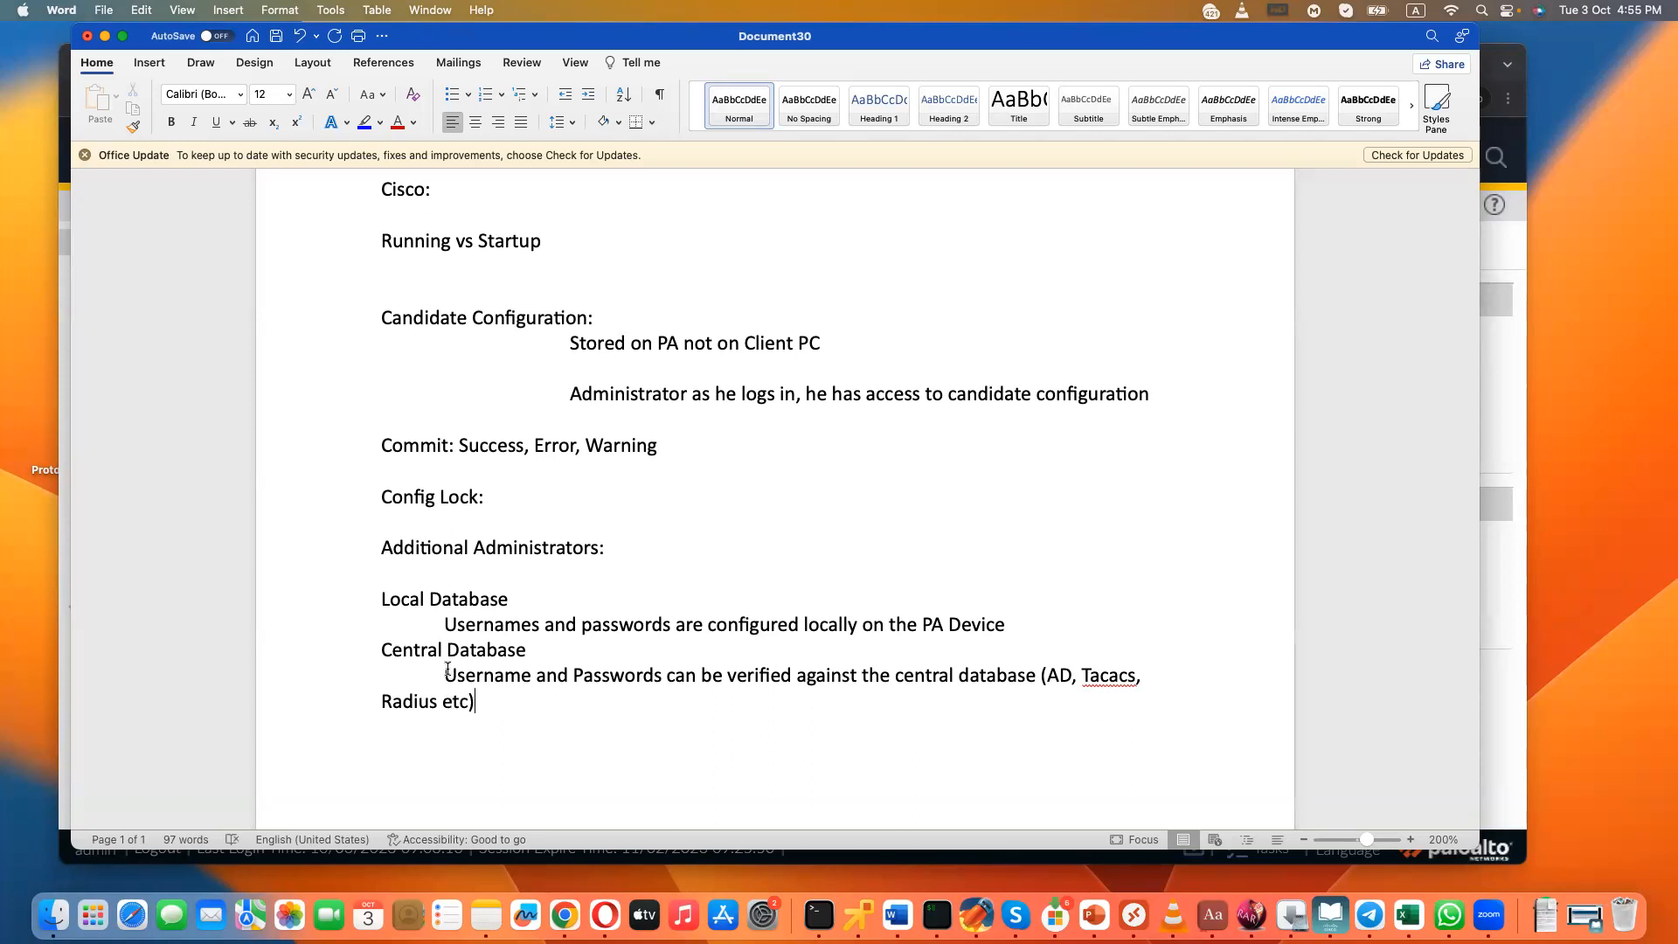
# - Finish the Central Database description with the examples "(AD, Tacacs, Radius etc)" and highlight both database descriptions in turn
pyautogui.moveTo(444, 674); pyautogui.dragTo(521, 700)
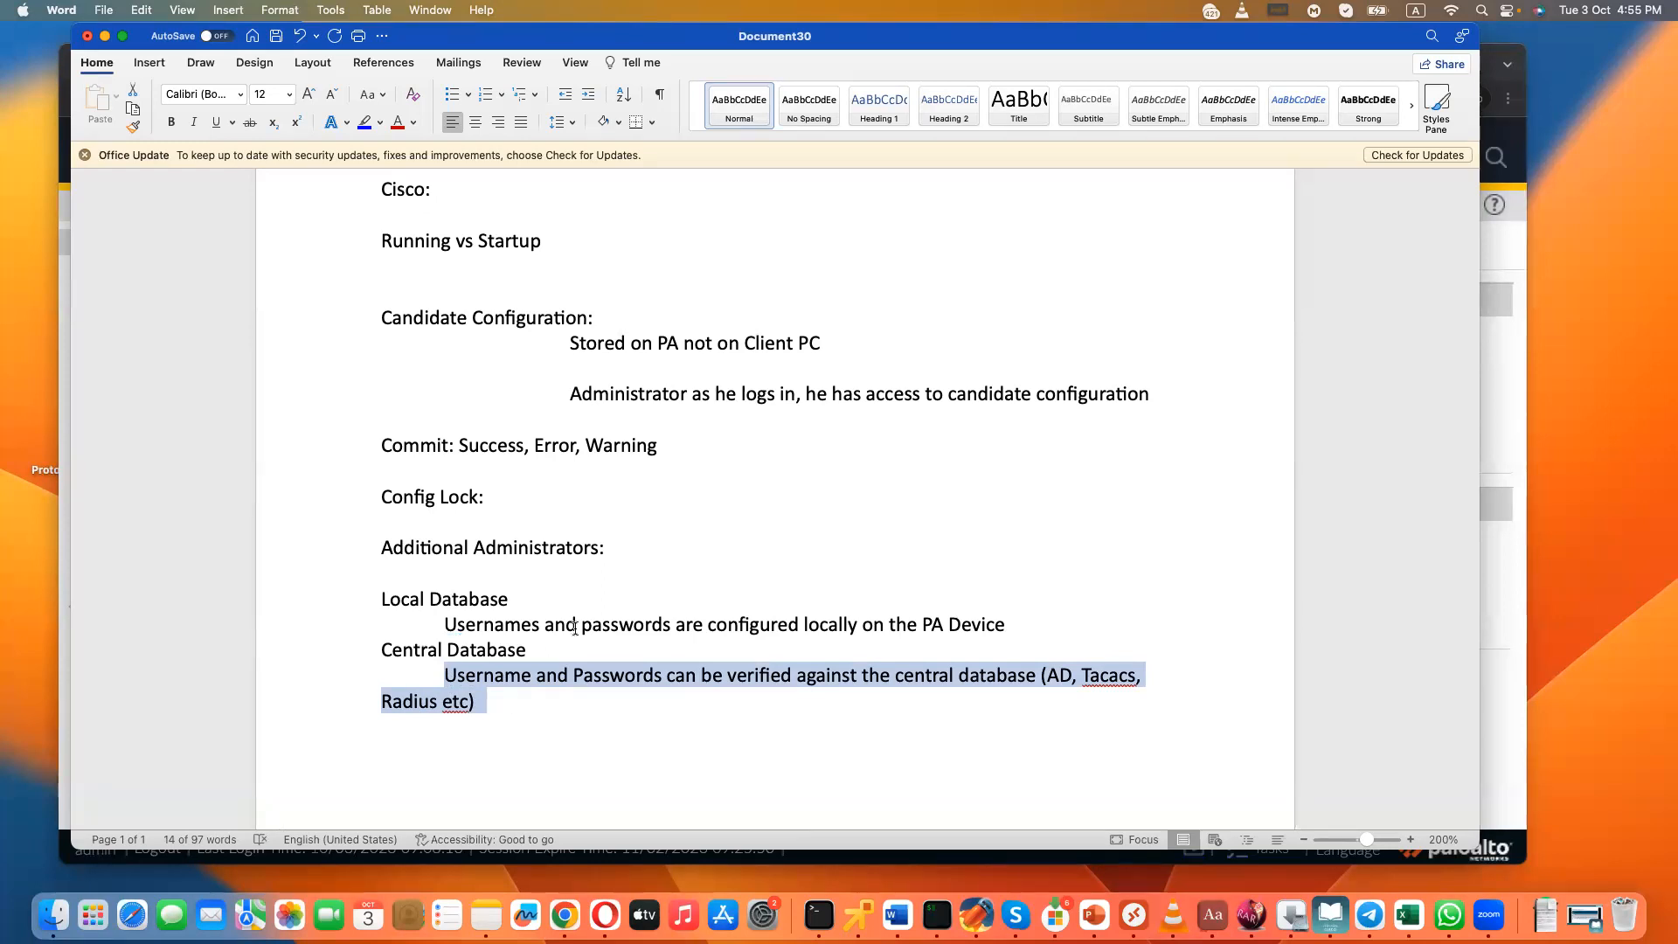
pyautogui.moveTo(435, 624); pyautogui.dragTo(977, 629)
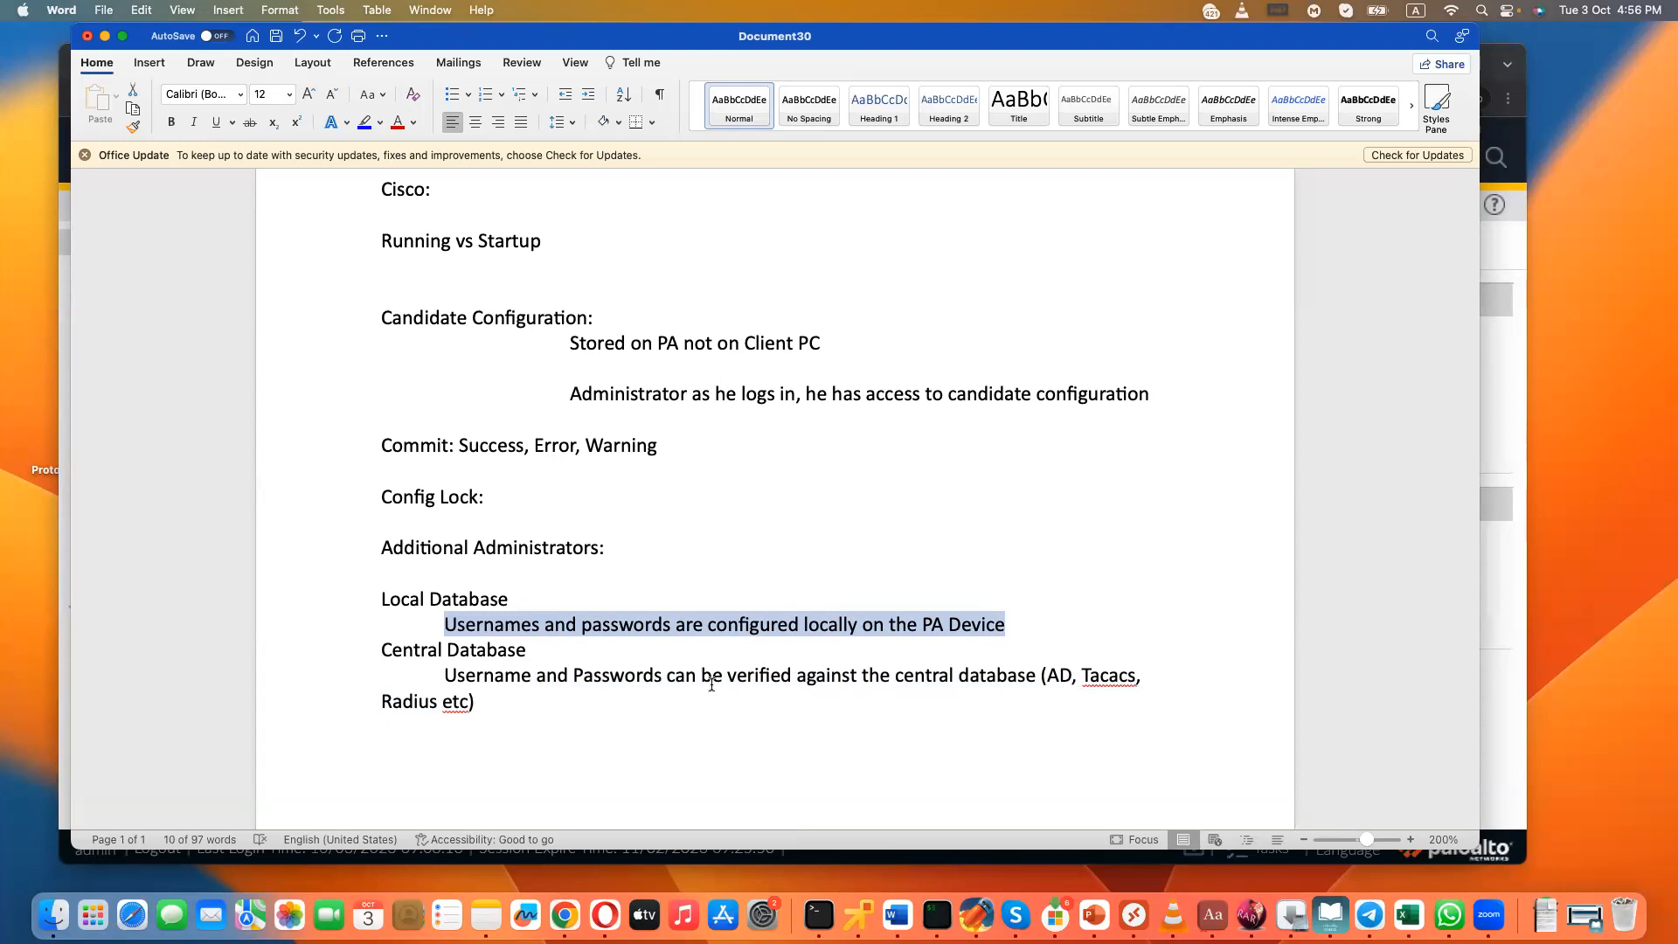
# - Add a "Privileges:" heading below the database notes, with the indented line "Roles – Predefined vs" under it
pyautogui.click(650, 711)
pyautogui.press('Return')
pyautogui.press('Return')
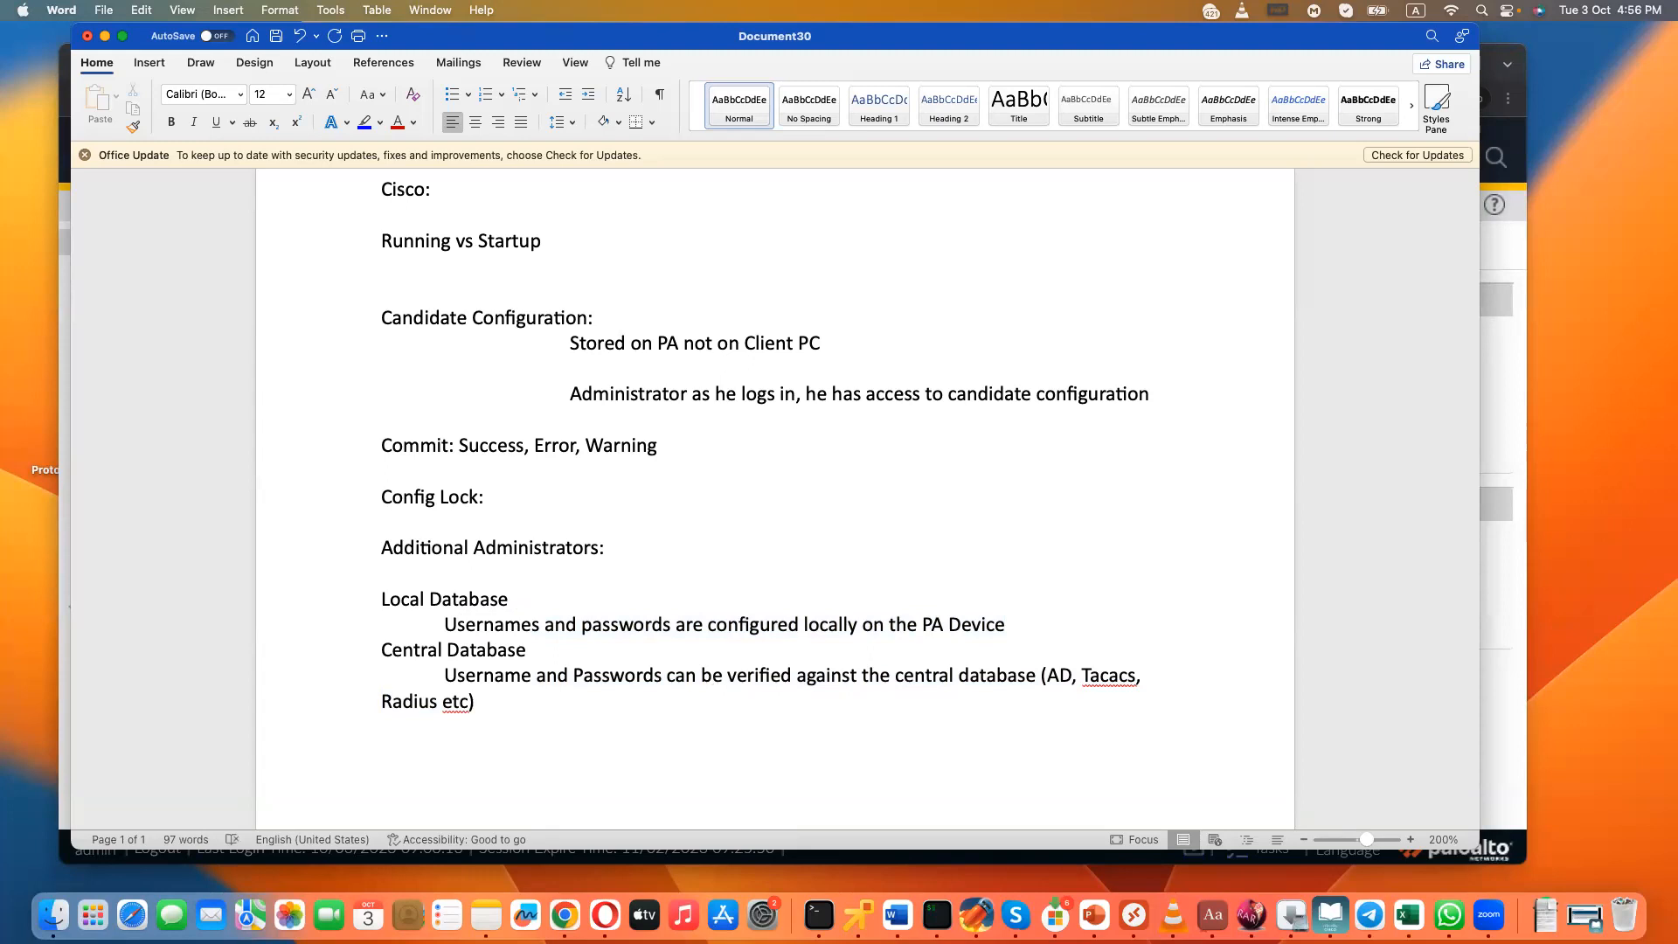
pyautogui.write('Privileges:')
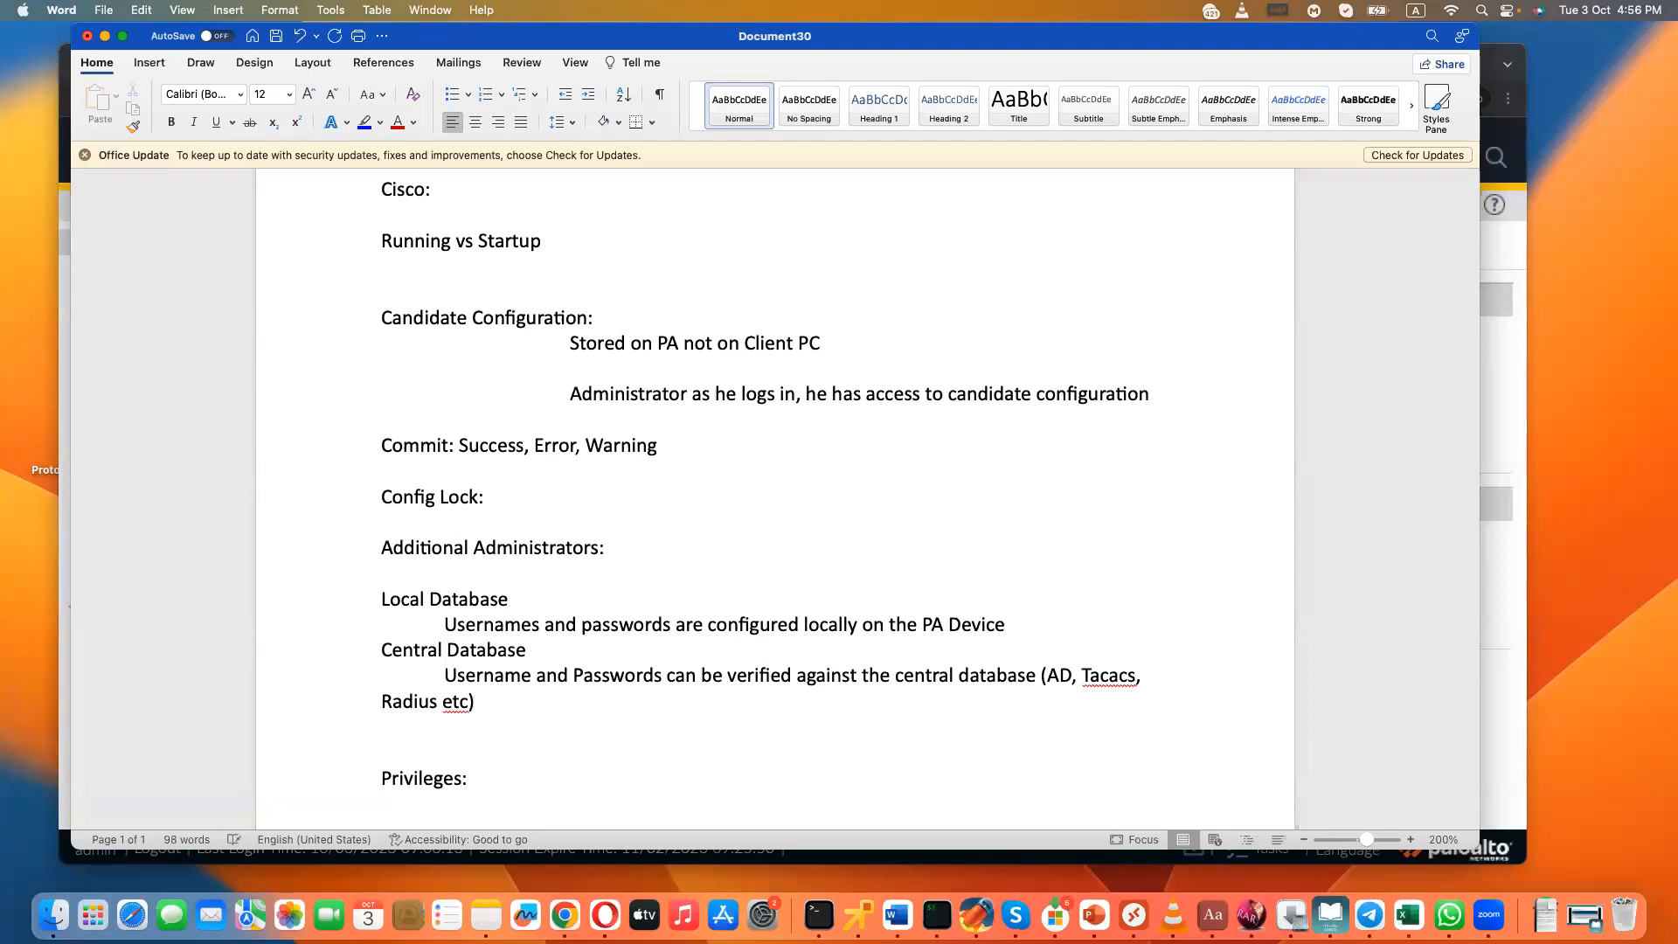
pyautogui.press('Return')
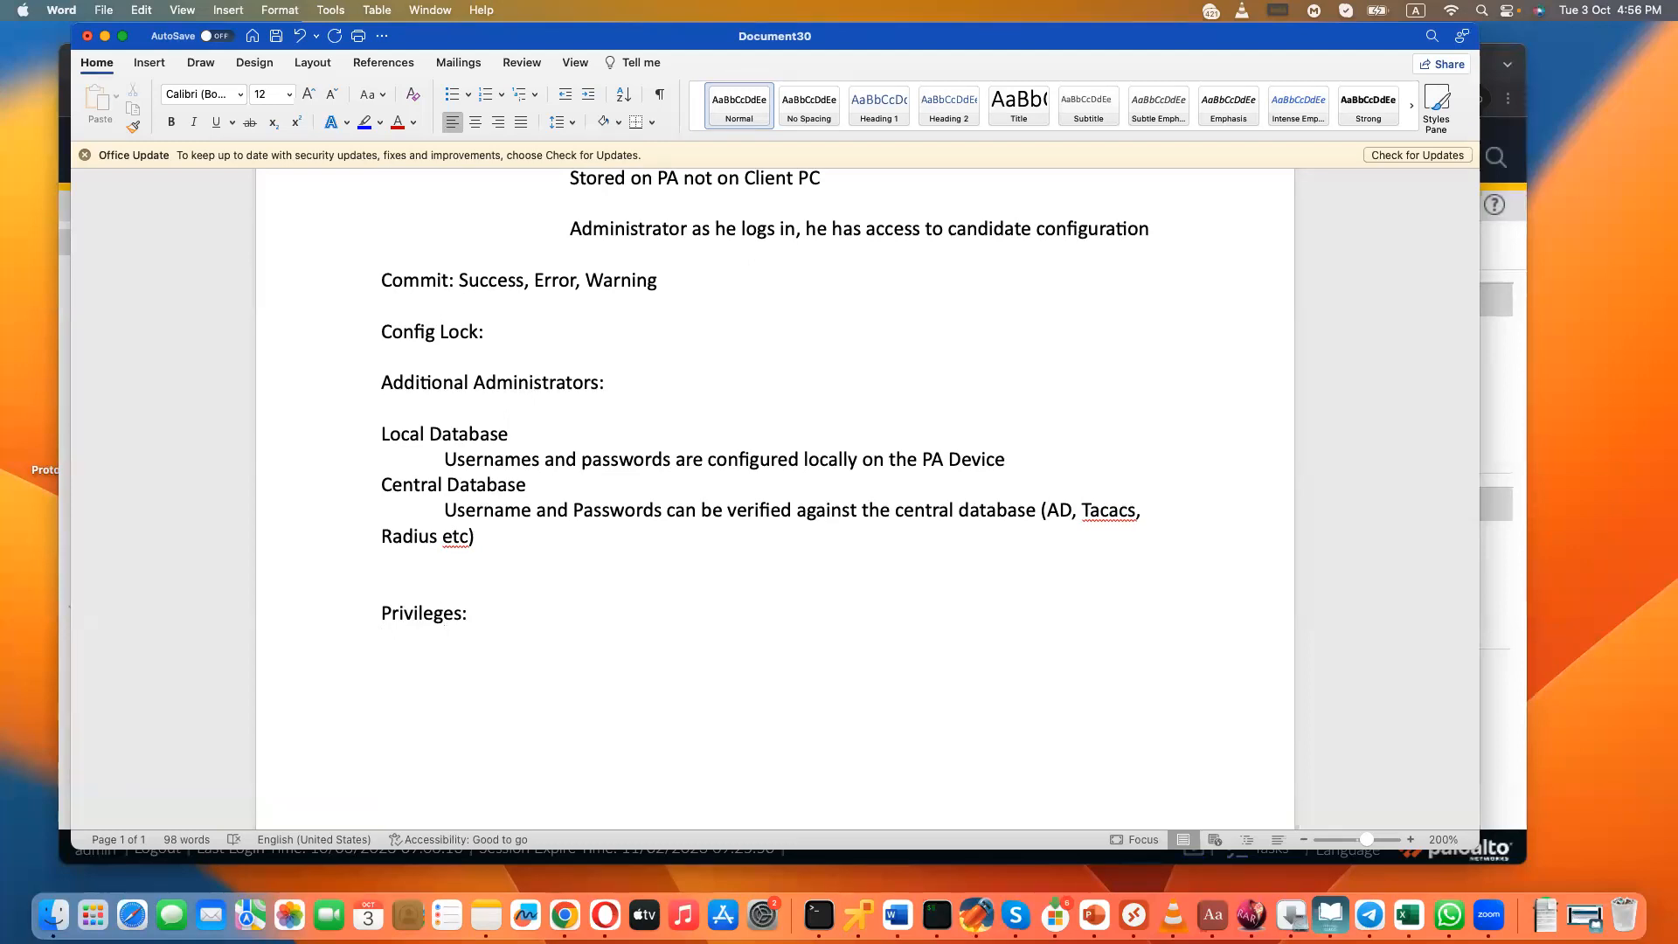
pyautogui.write('Roles')
pyautogui.write(' -- Pred')
pyautogui.write('efined')
pyautogui.write(' vs')
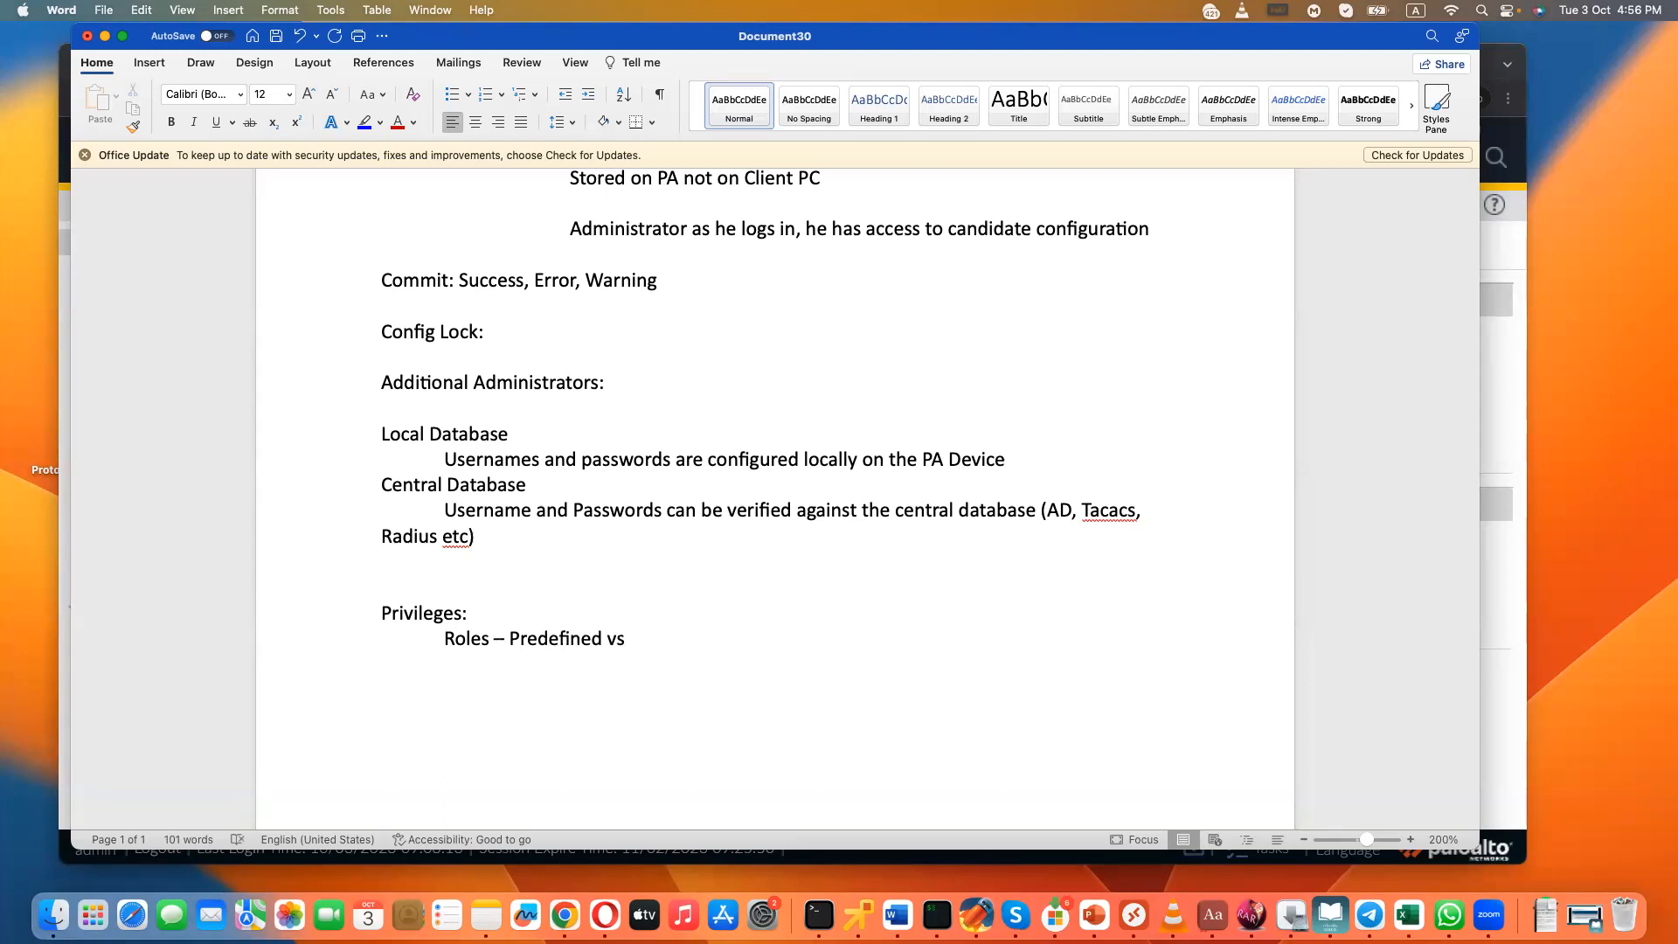
# - Highlight the words "Privileges" and "Roles" in the notes one after the other
pyautogui.scroll(-1, 409, 682)
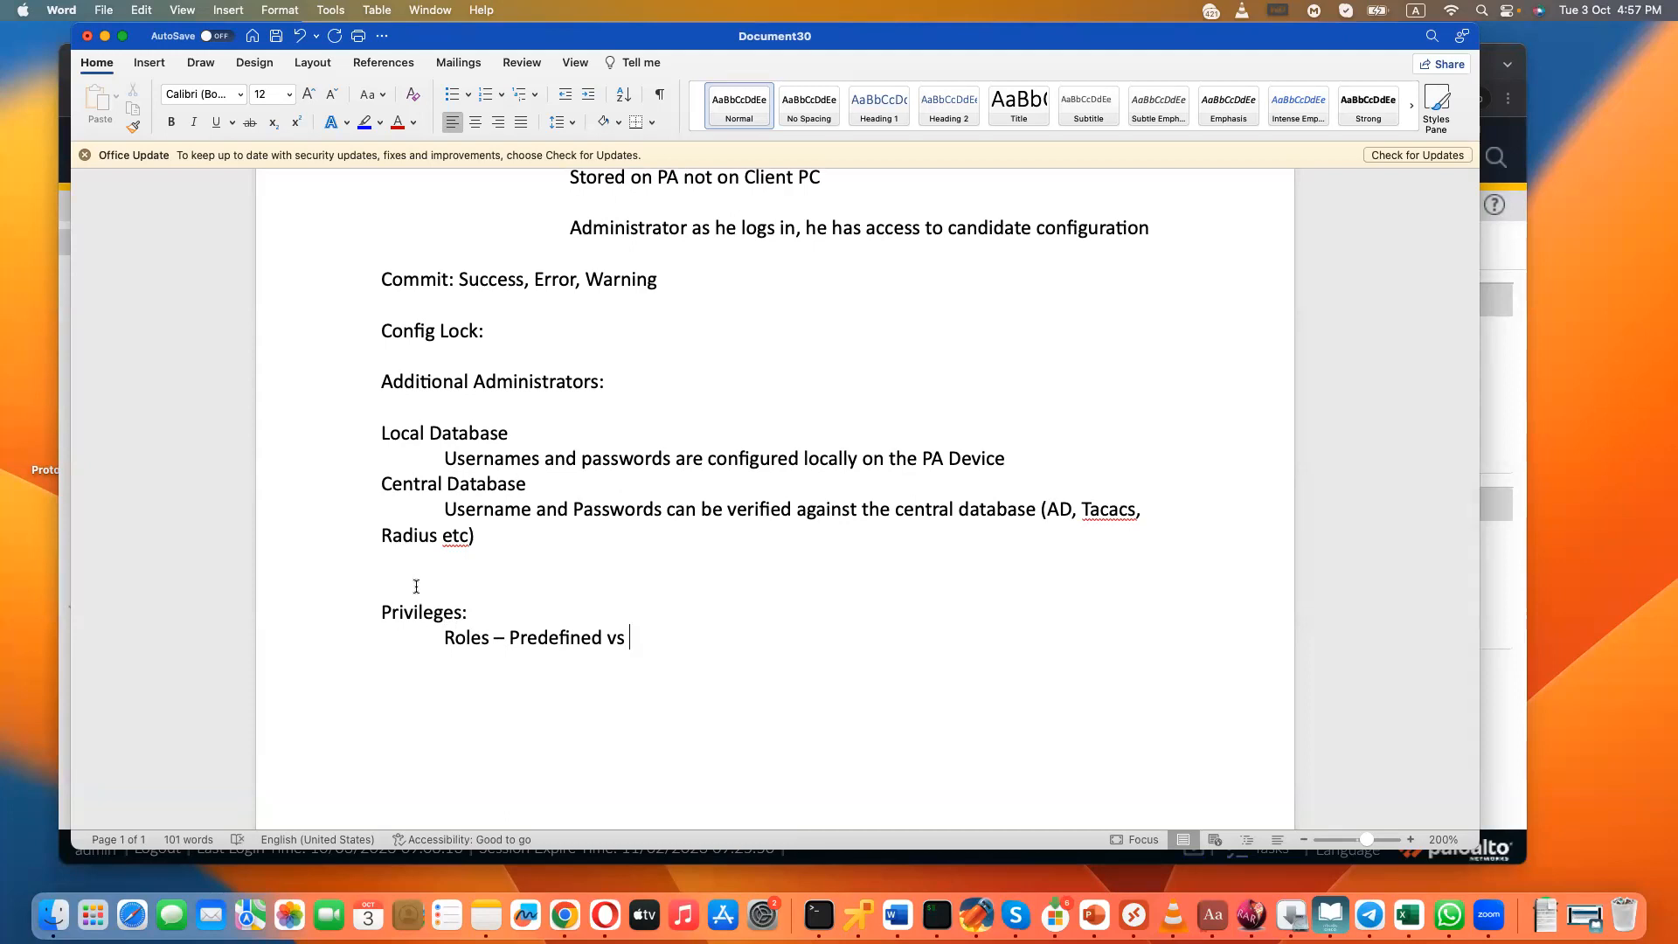
pyautogui.doubleClick(405, 616)
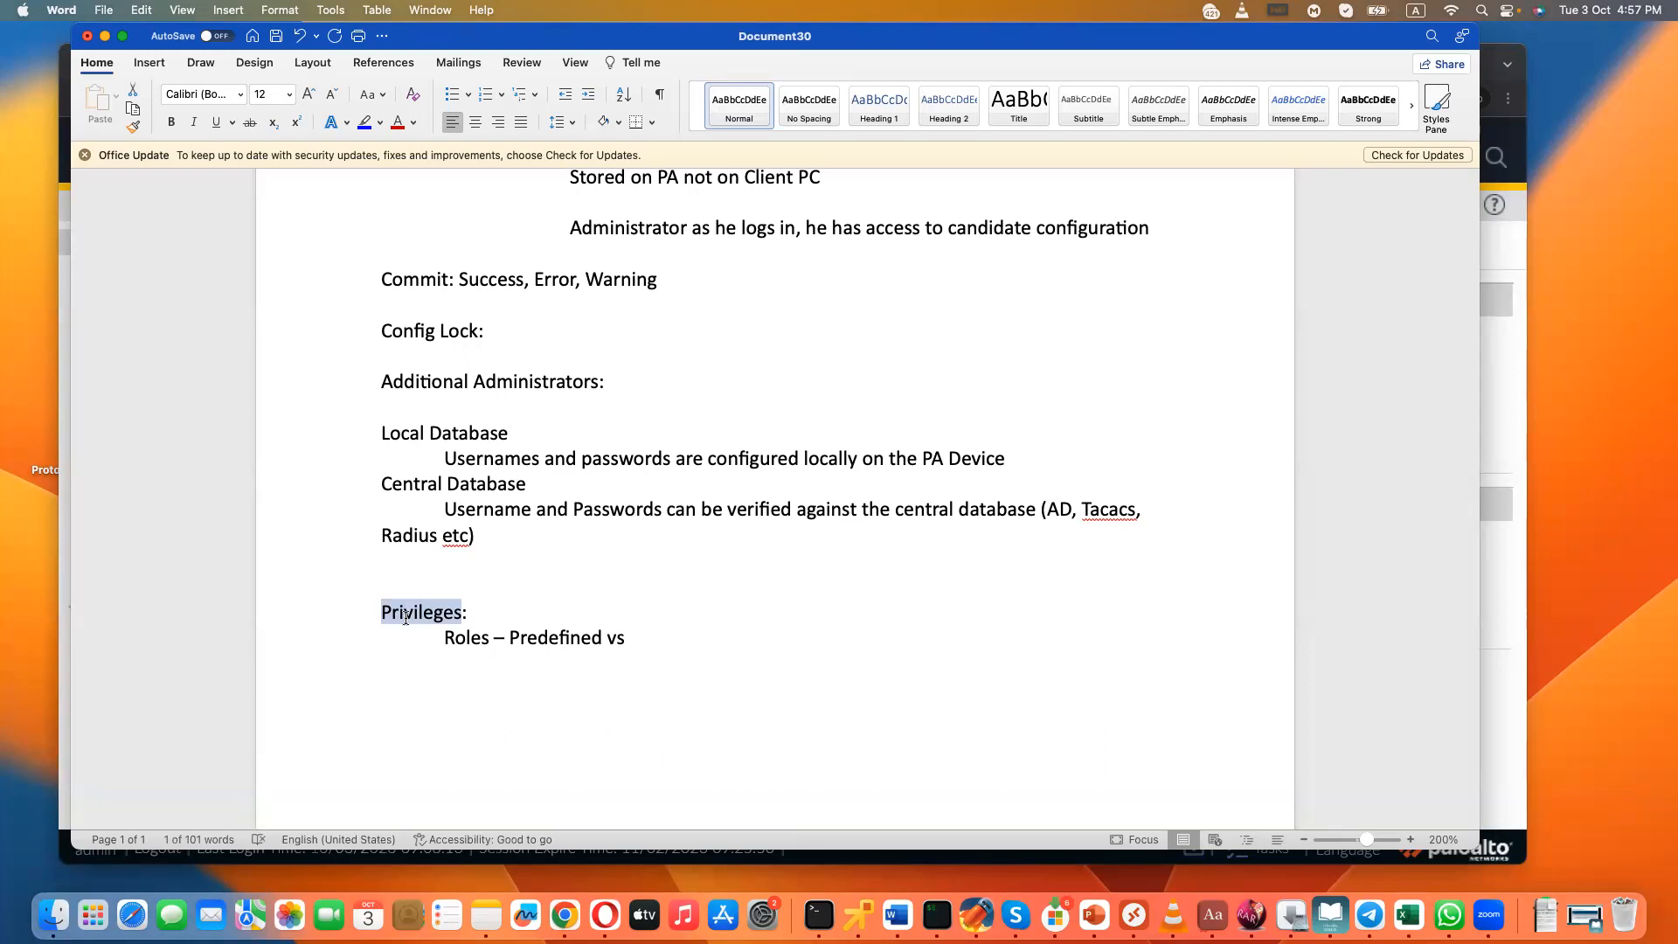
pyautogui.doubleClick(472, 642)
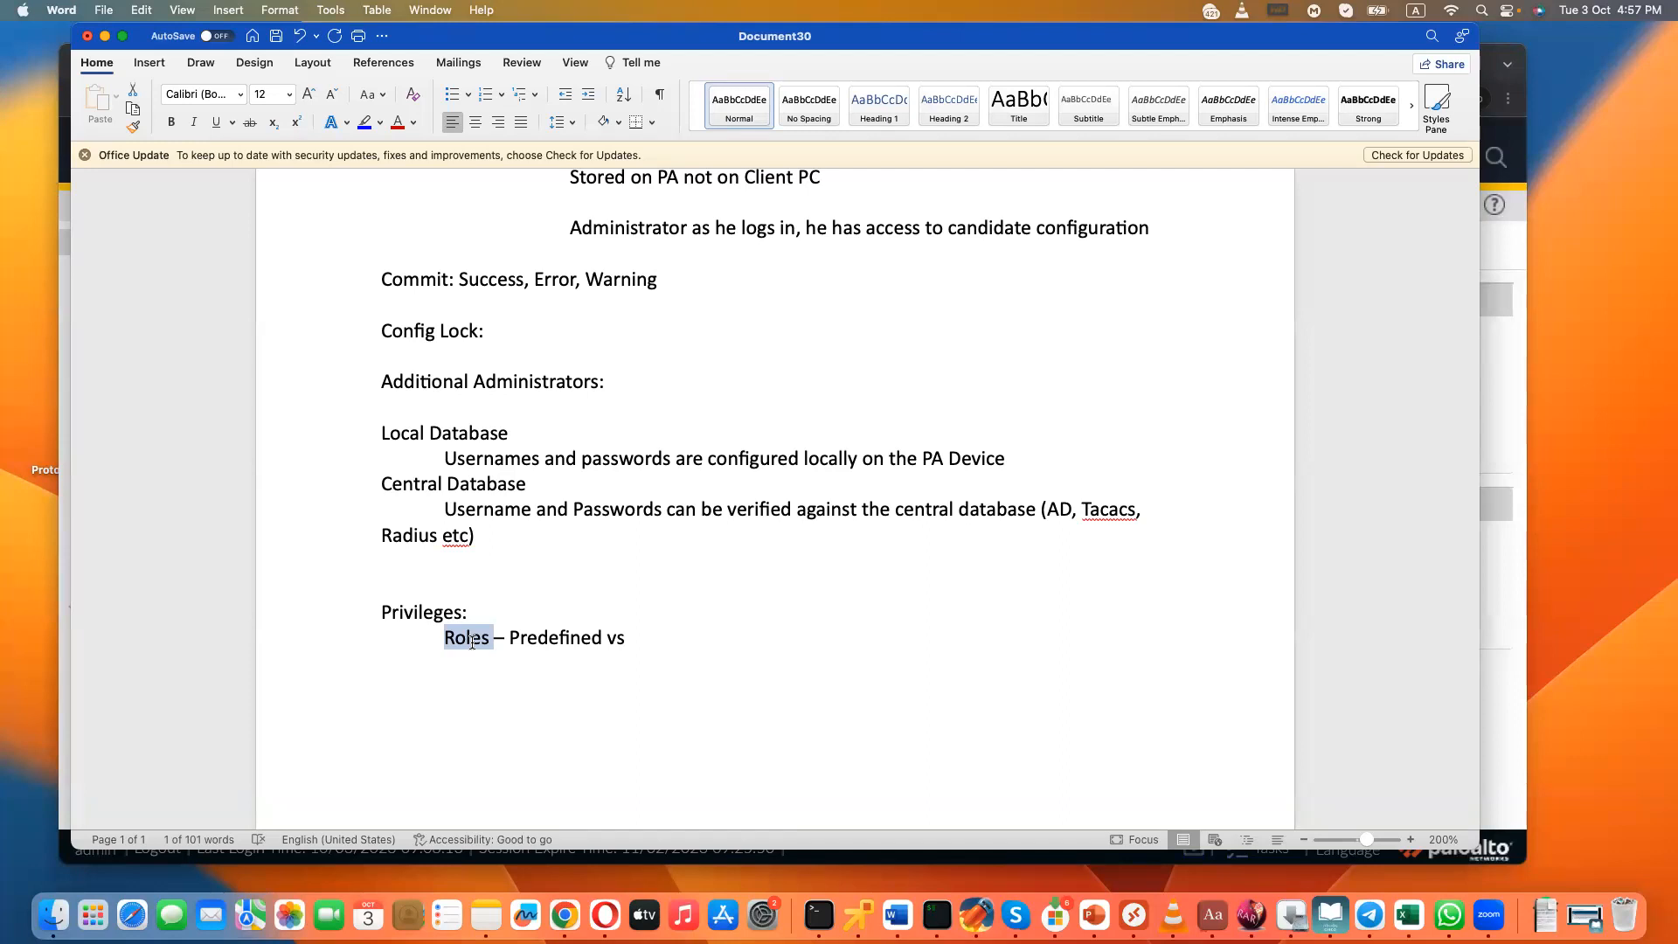
# - Return to the firewall and review the predefined Admin Roles
pyautogui.click(1497, 372)
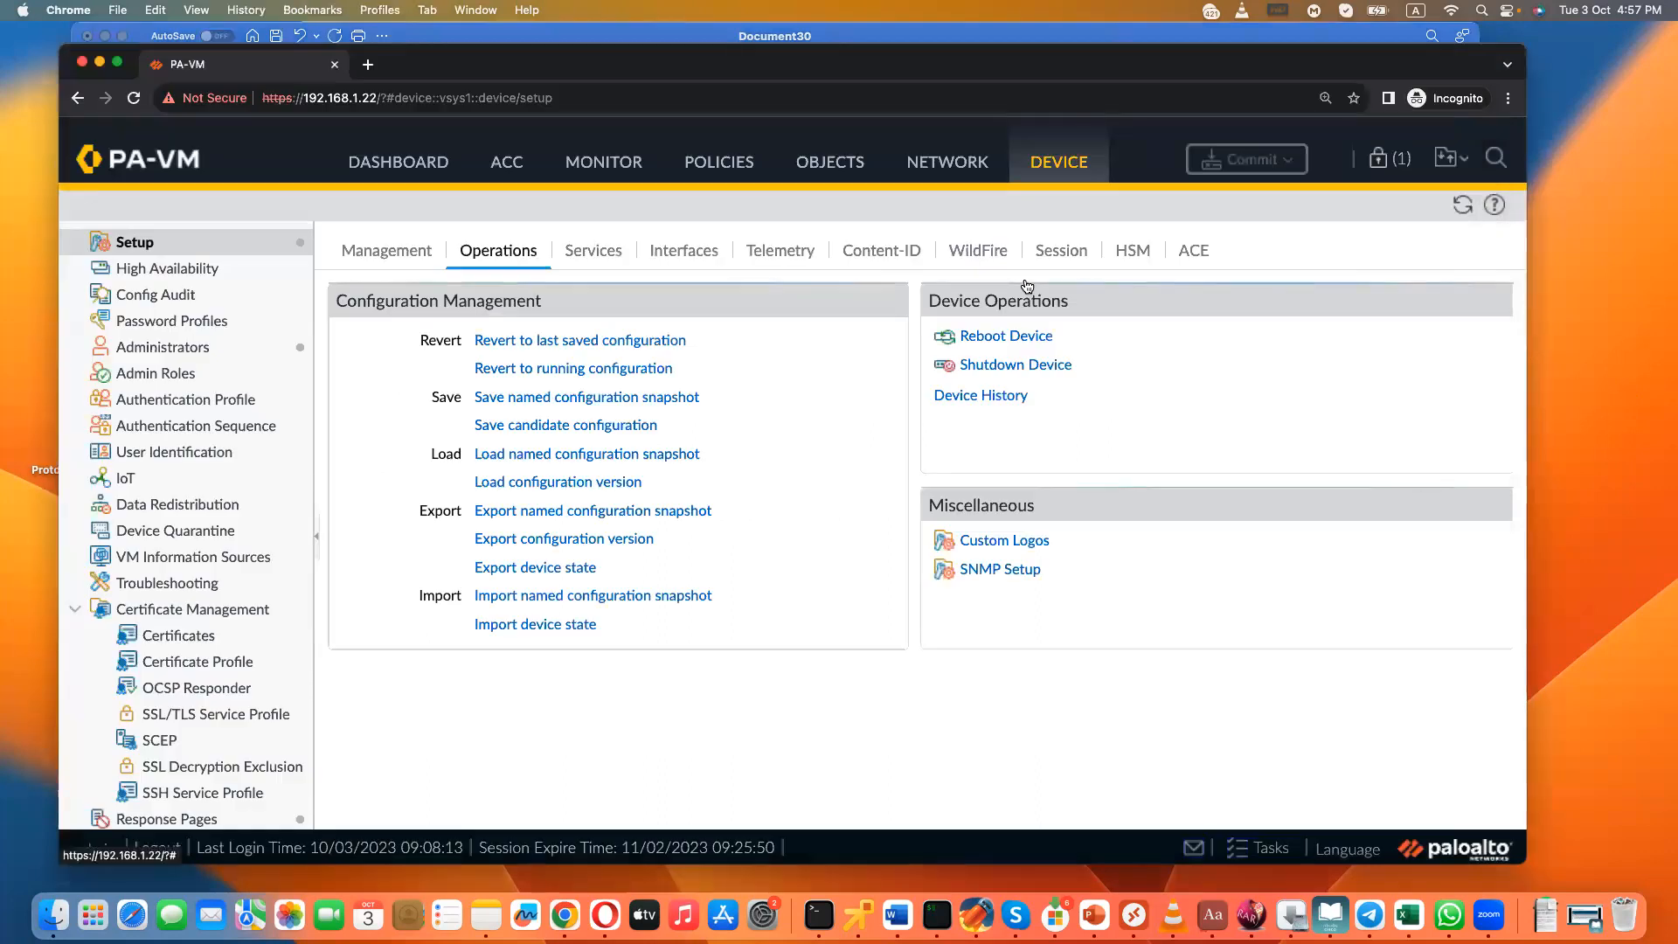
pyautogui.click(161, 376)
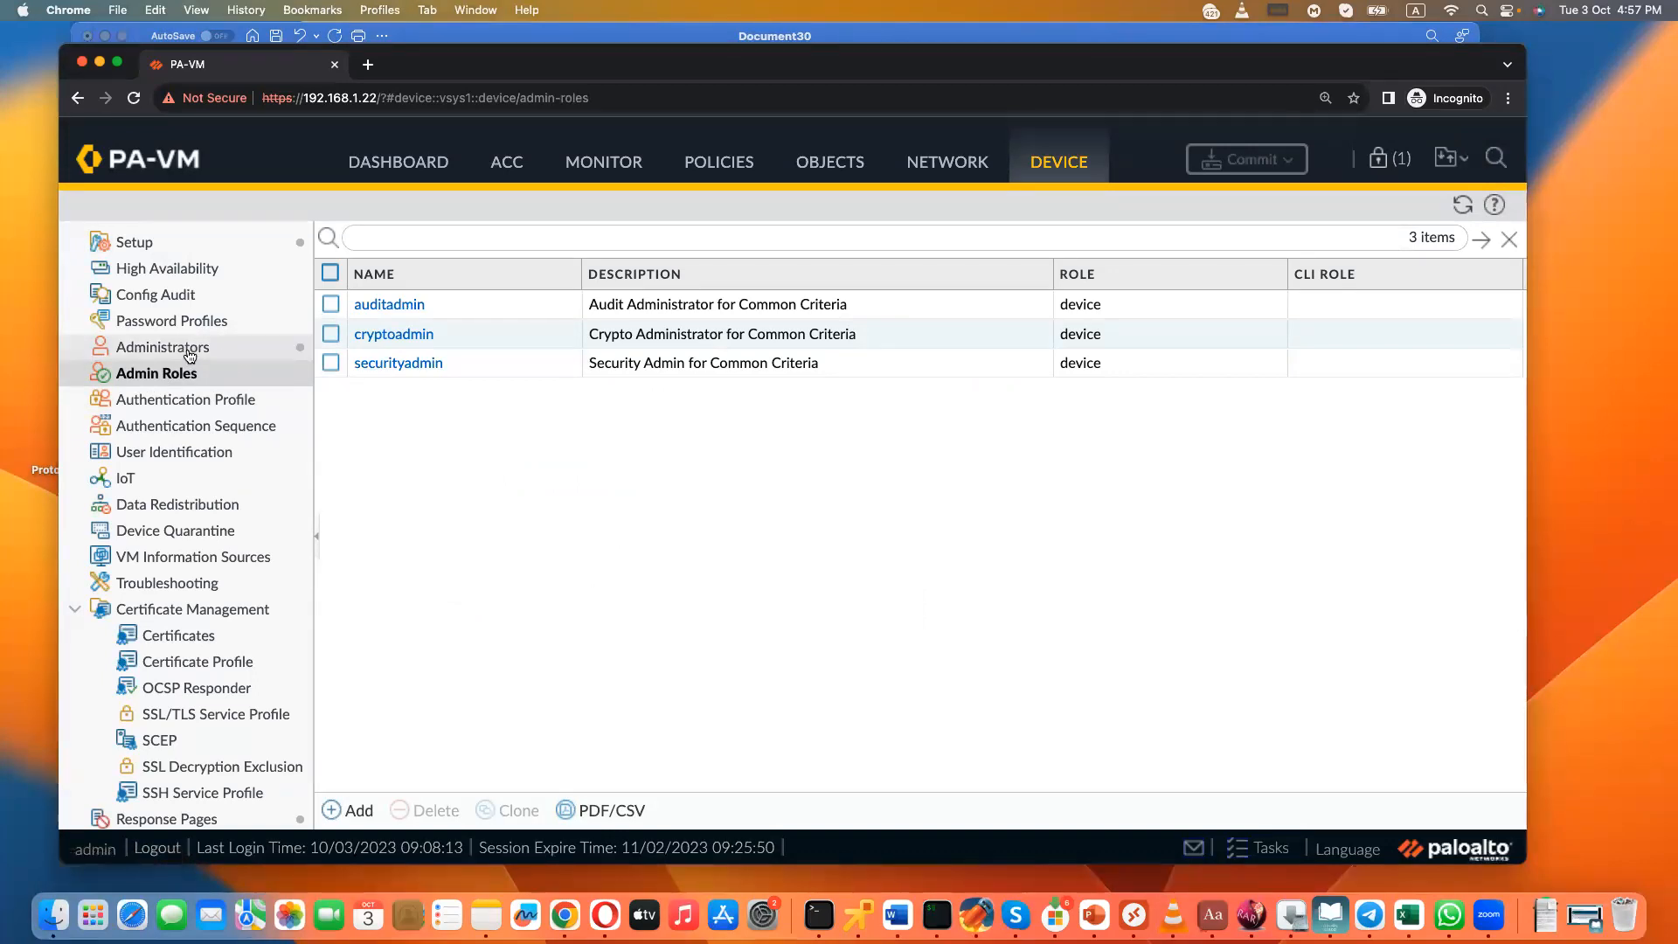
# - Open a blank new Administrator form, view the Role Based profile choices, compare with the Dynamic type, and discard the form
pyautogui.click(187, 354)
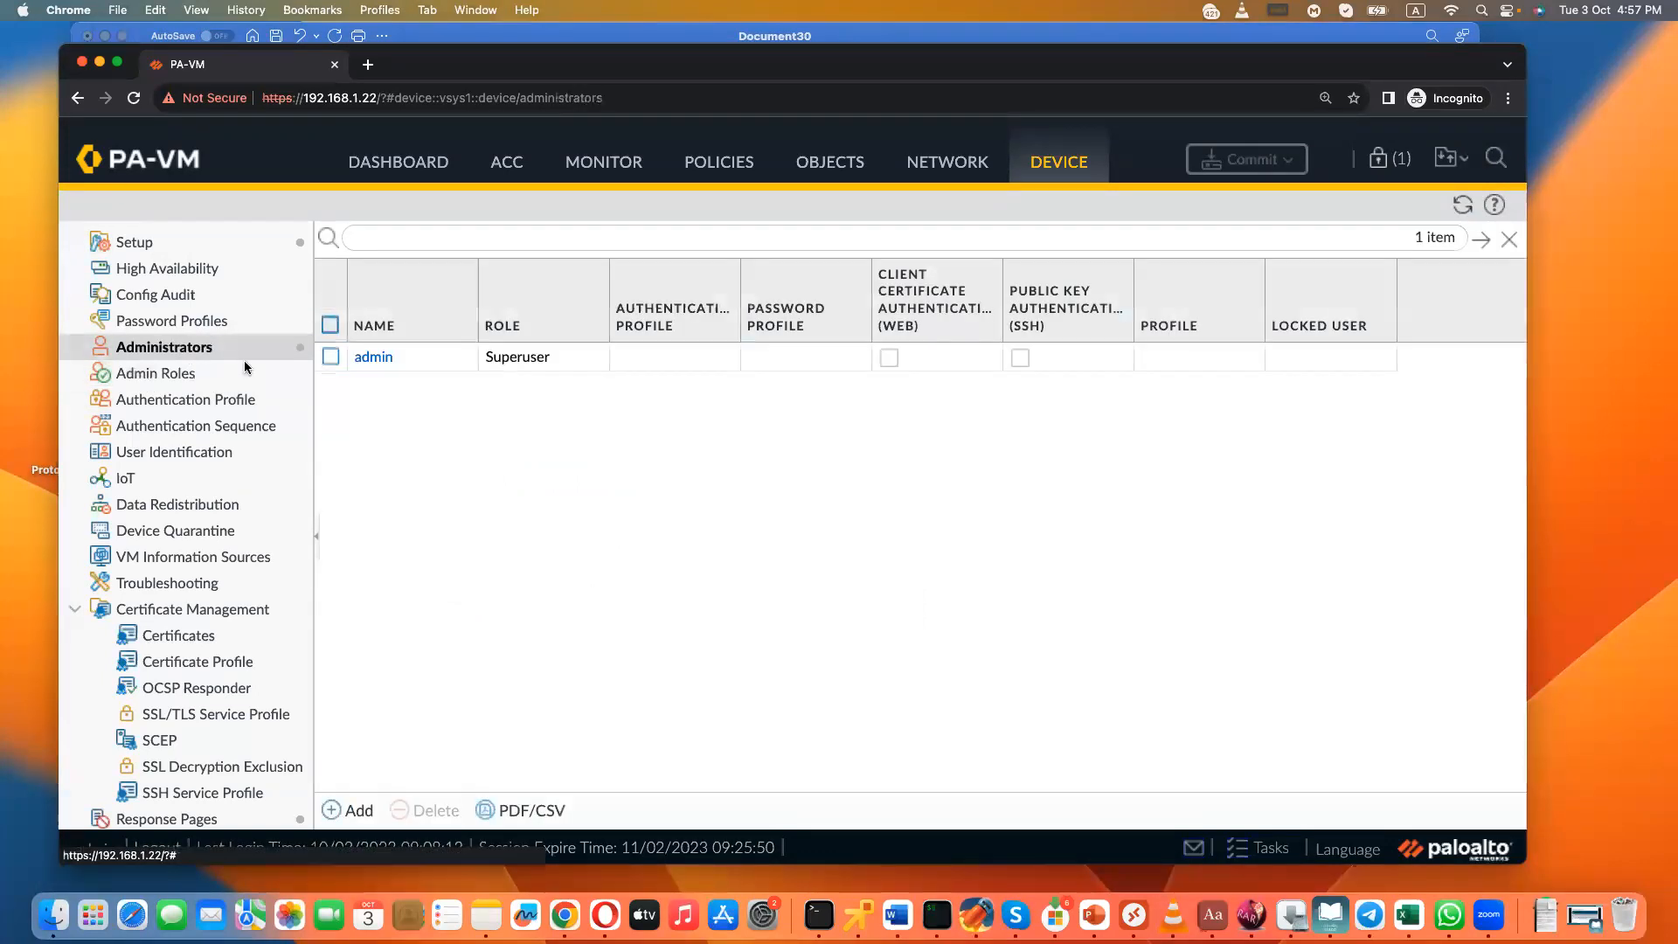
pyautogui.click(359, 810)
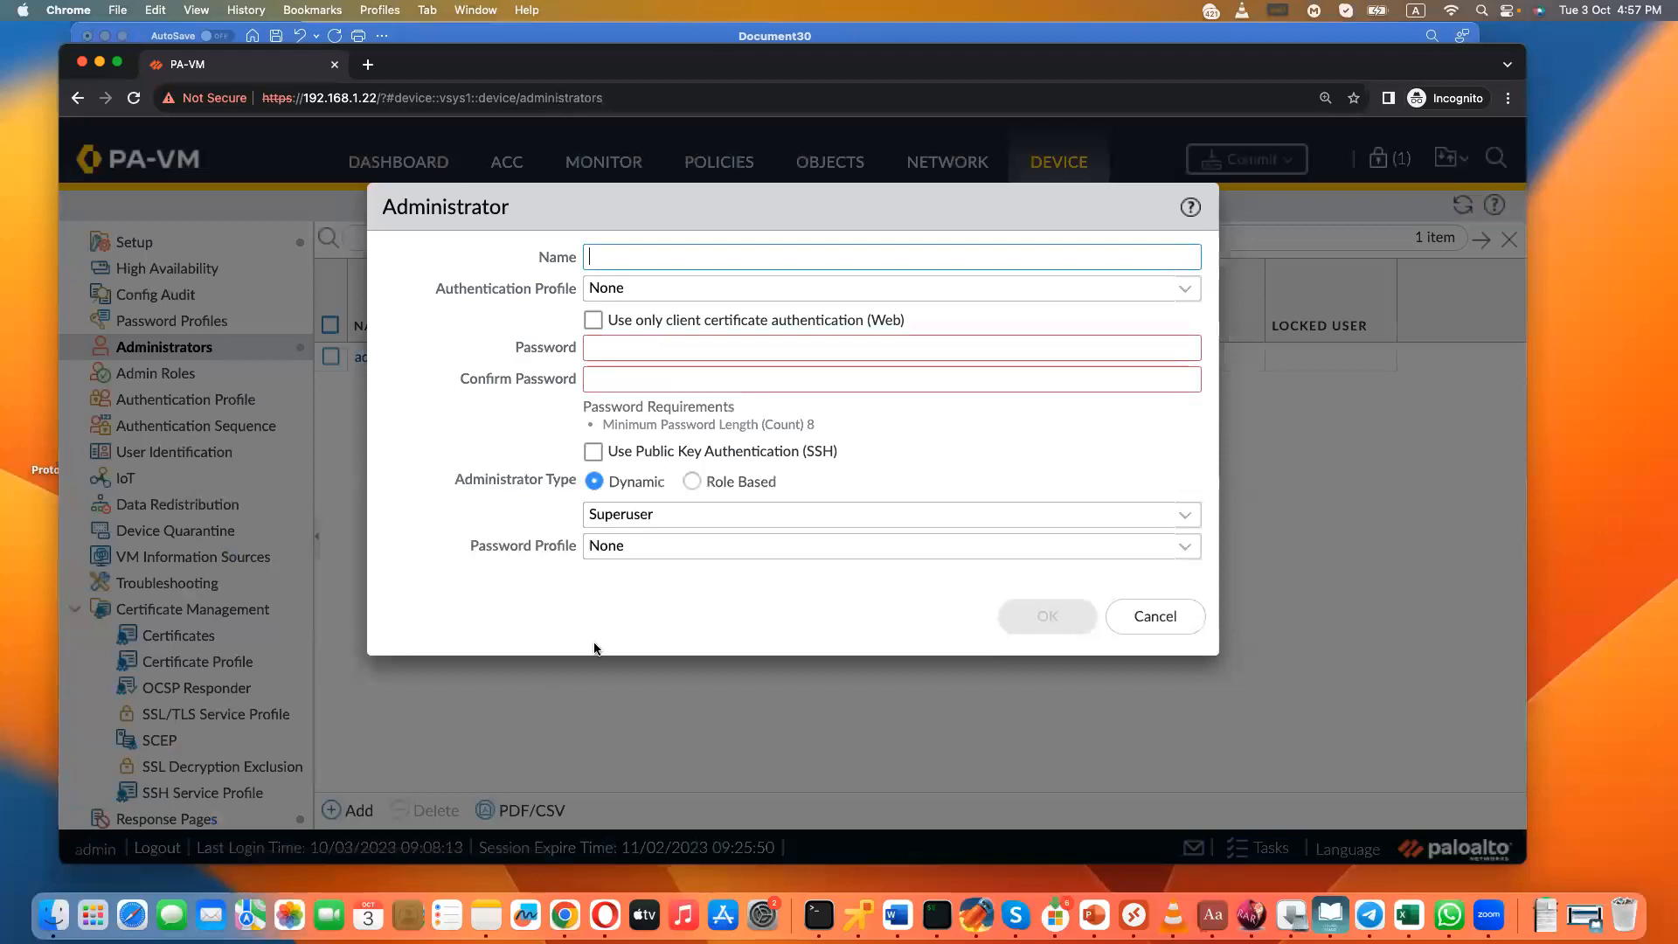
pyautogui.click(717, 485)
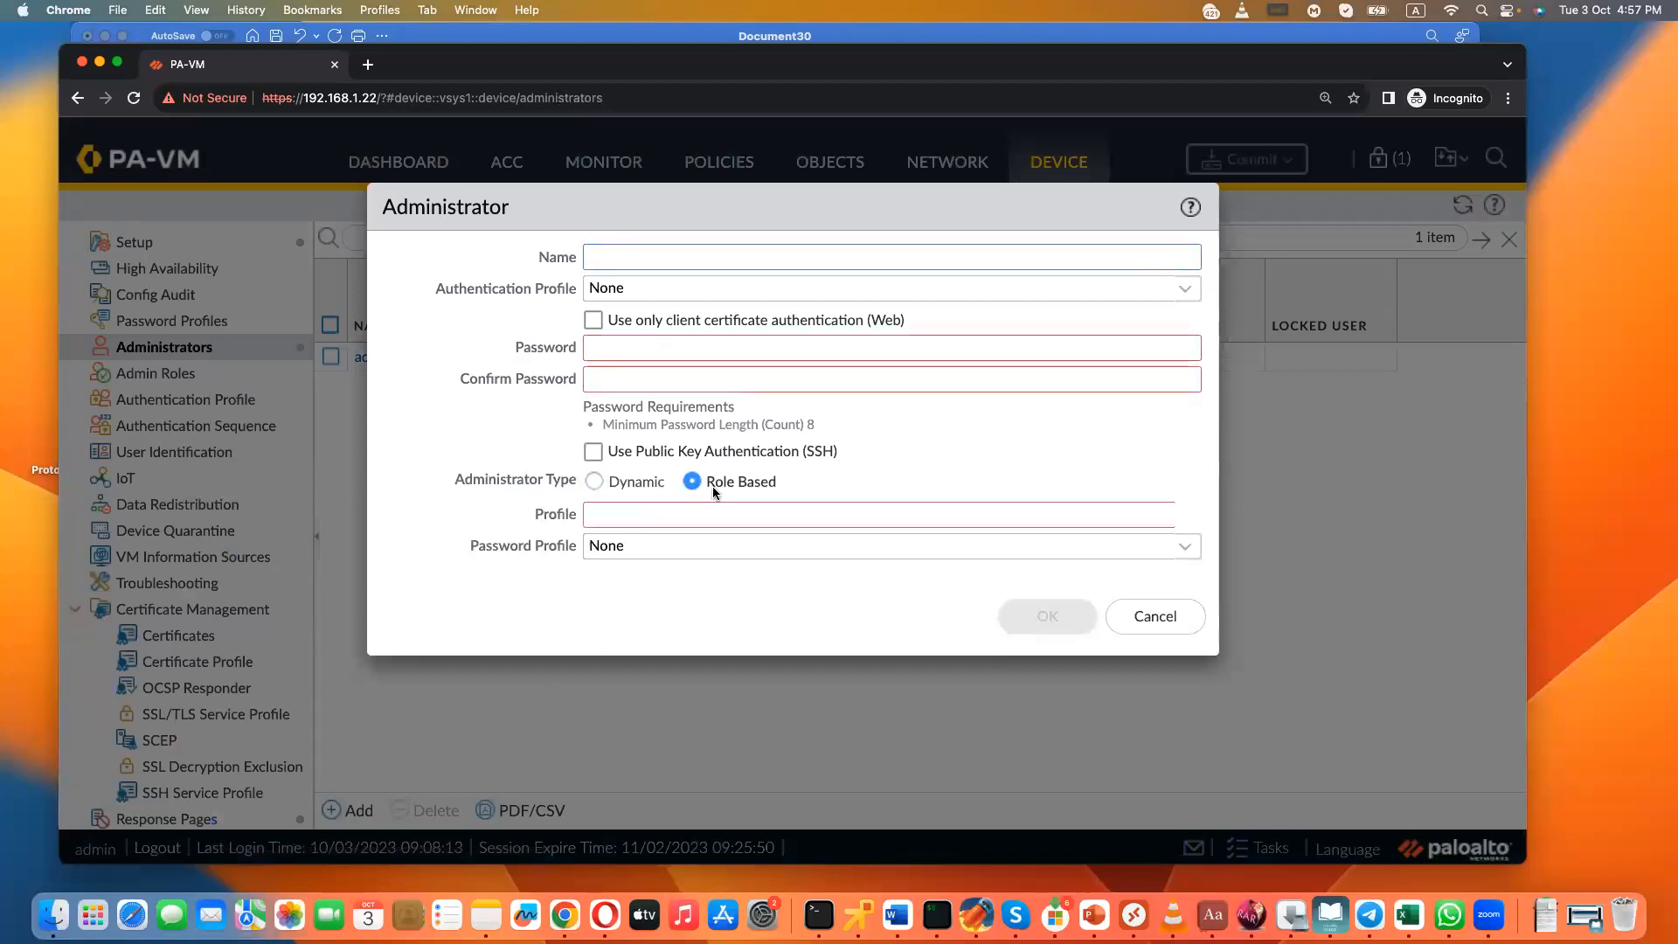
pyautogui.click(1186, 516)
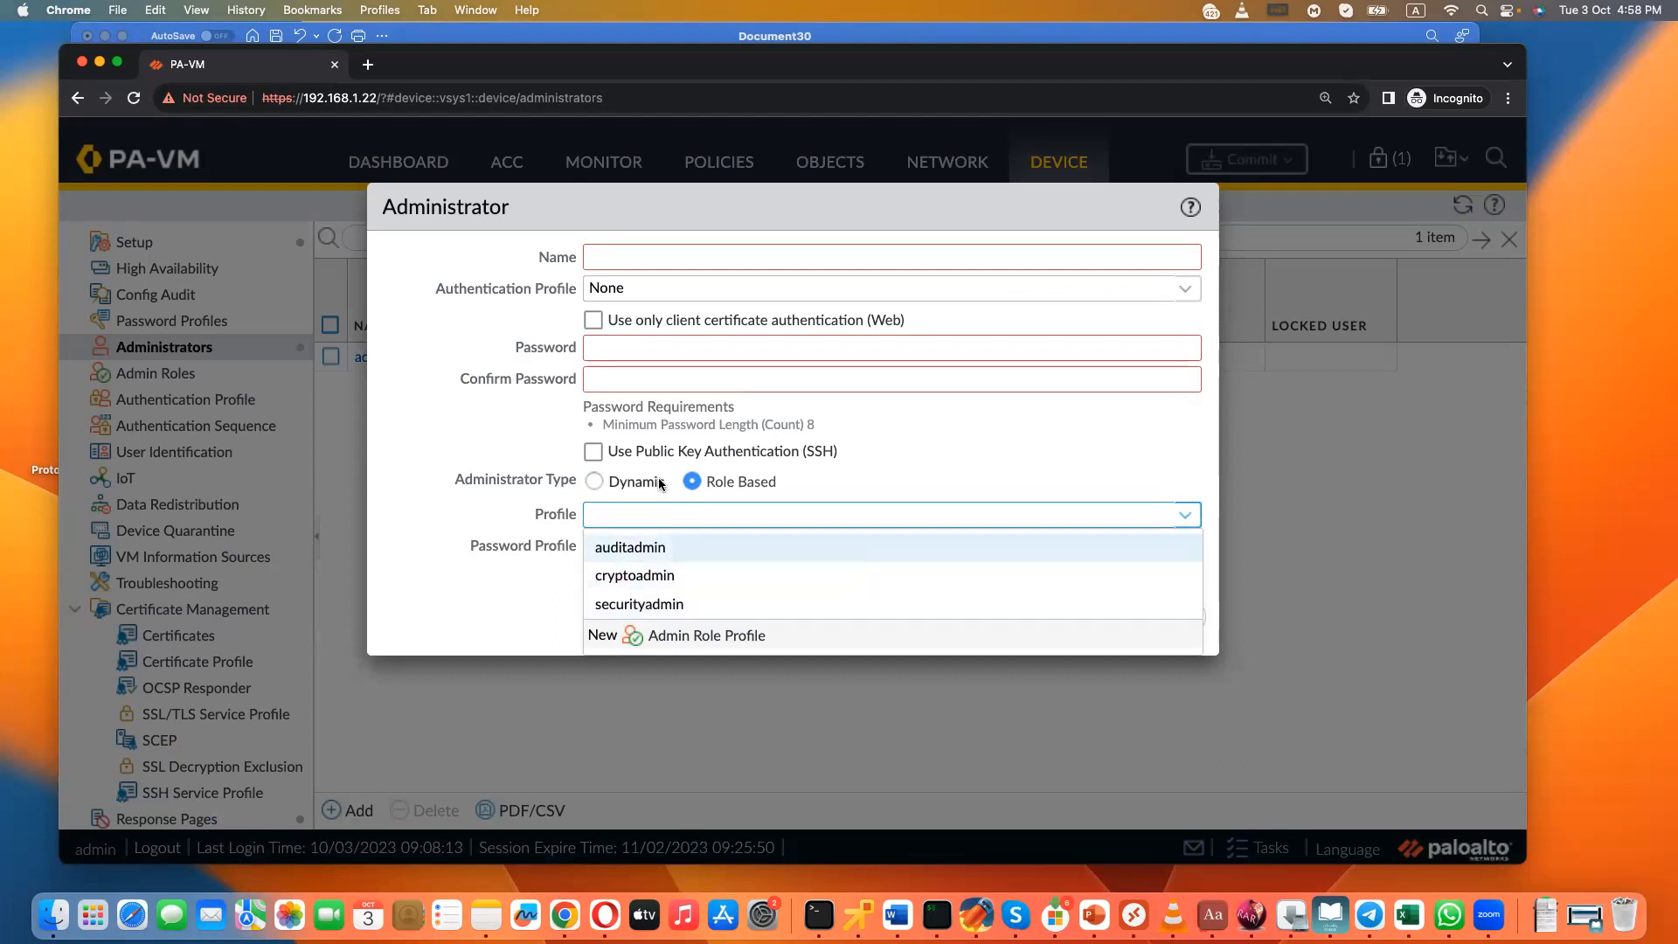
pyautogui.click(596, 482)
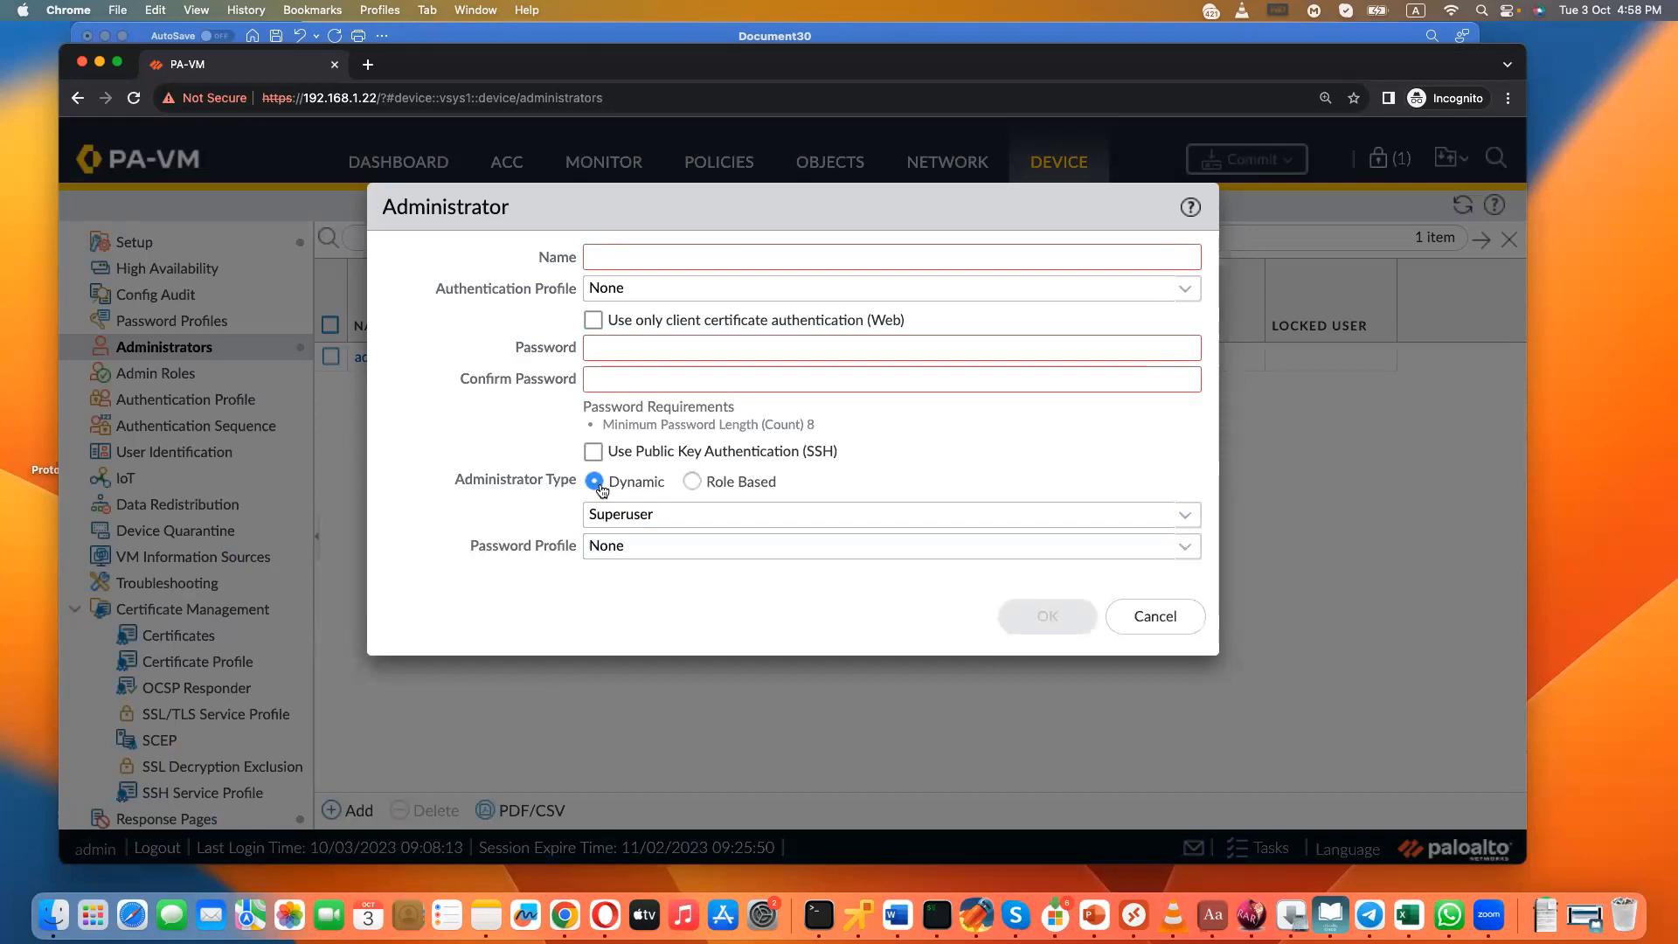
pyautogui.click(1155, 619)
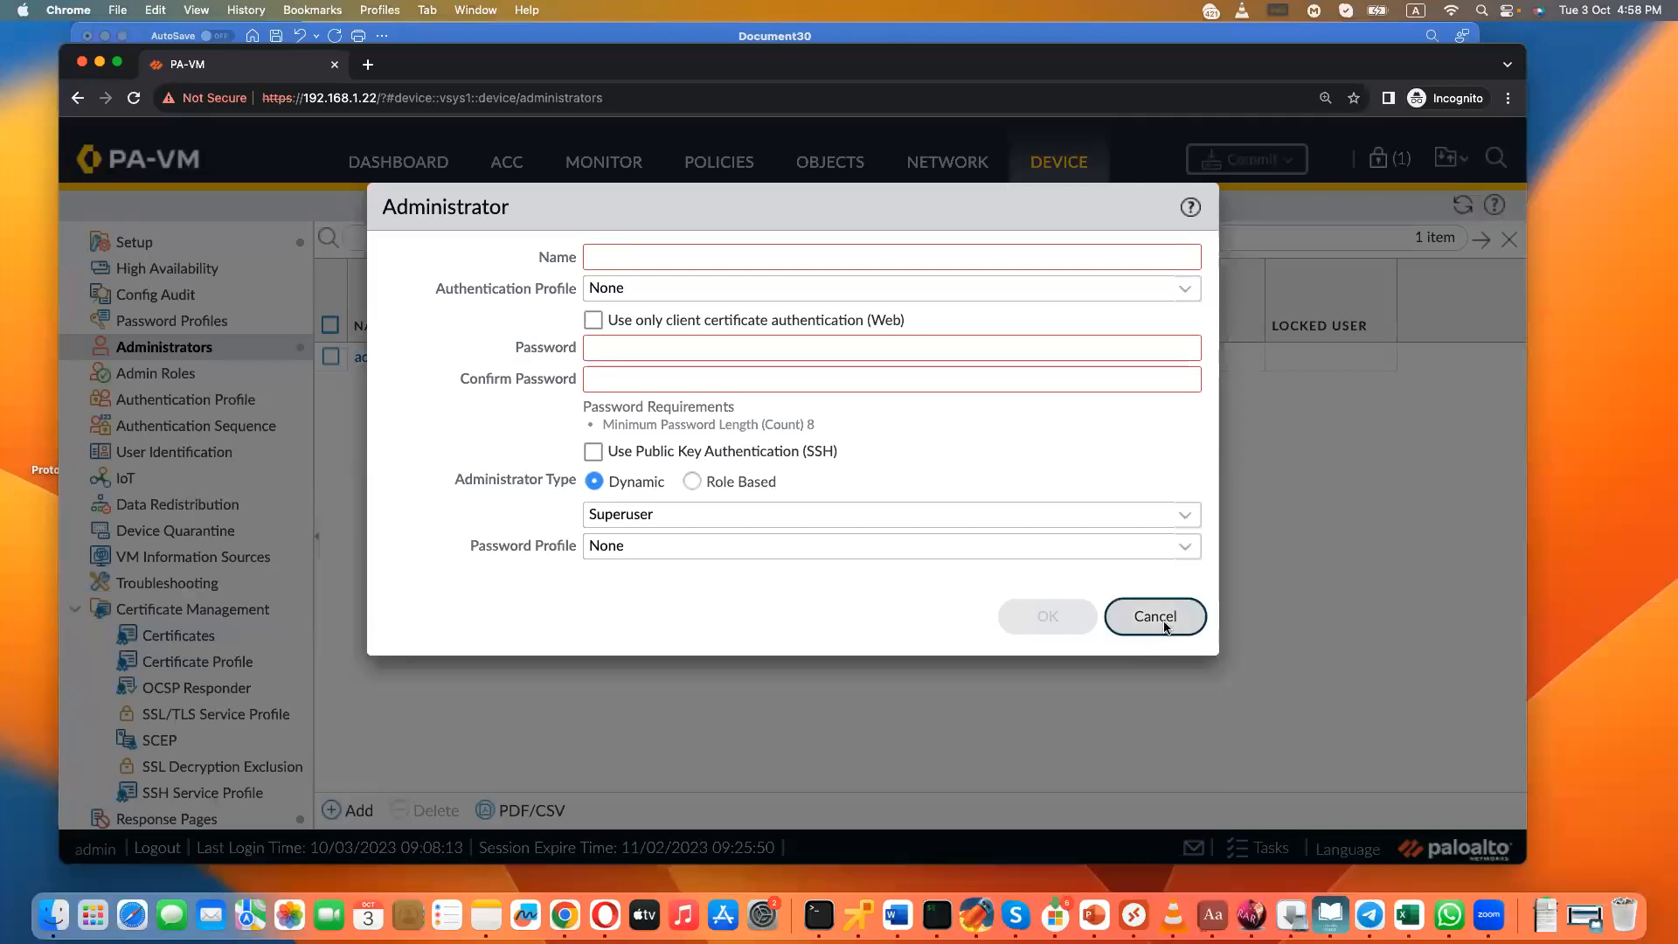
# - Review the predefined cryptoadmin role's permissions for Web UI, XML API, Command Line and REST API, then close it
pyautogui.click(170, 374)
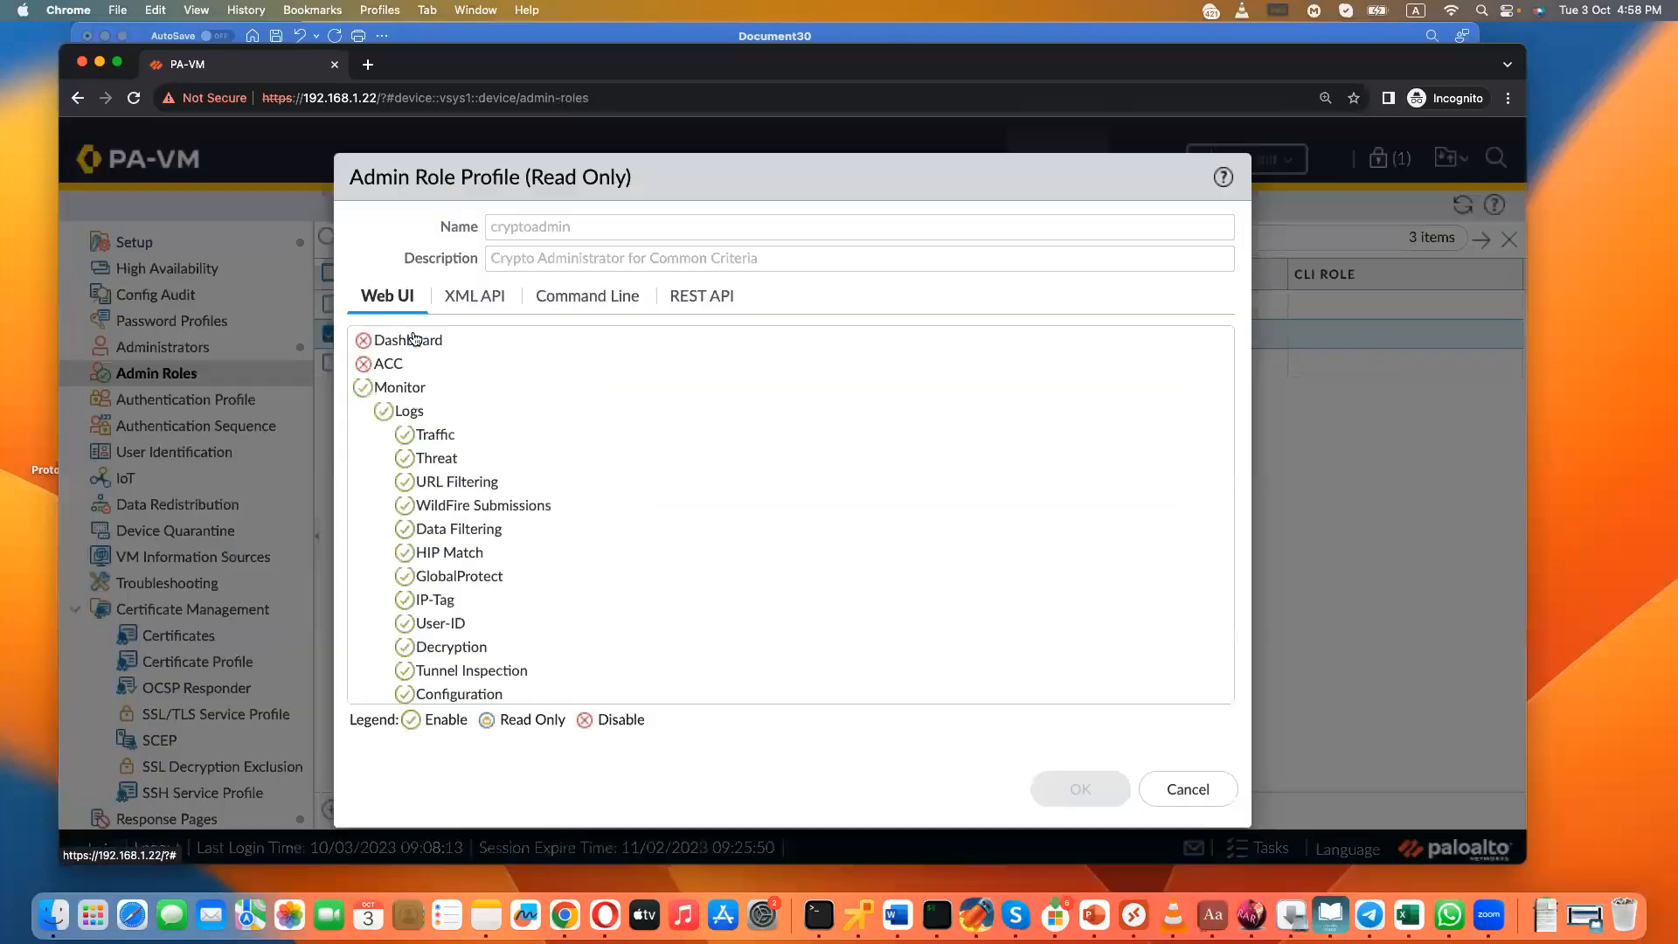
pyautogui.click(492, 300)
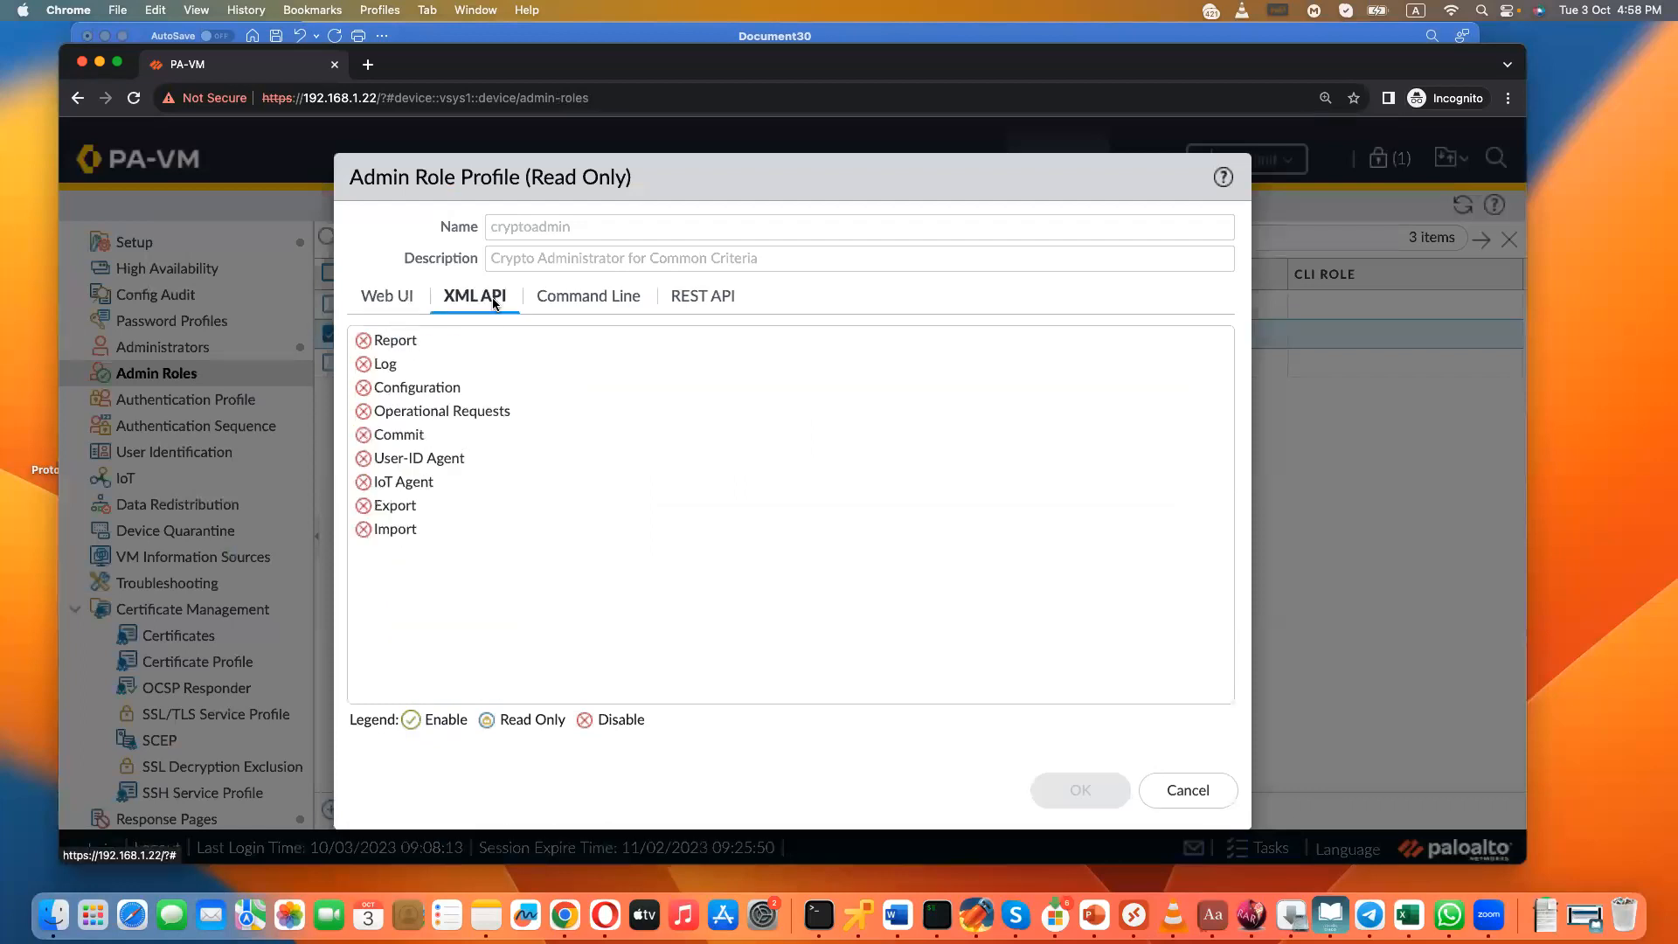
pyautogui.click(592, 303)
pyautogui.click(682, 307)
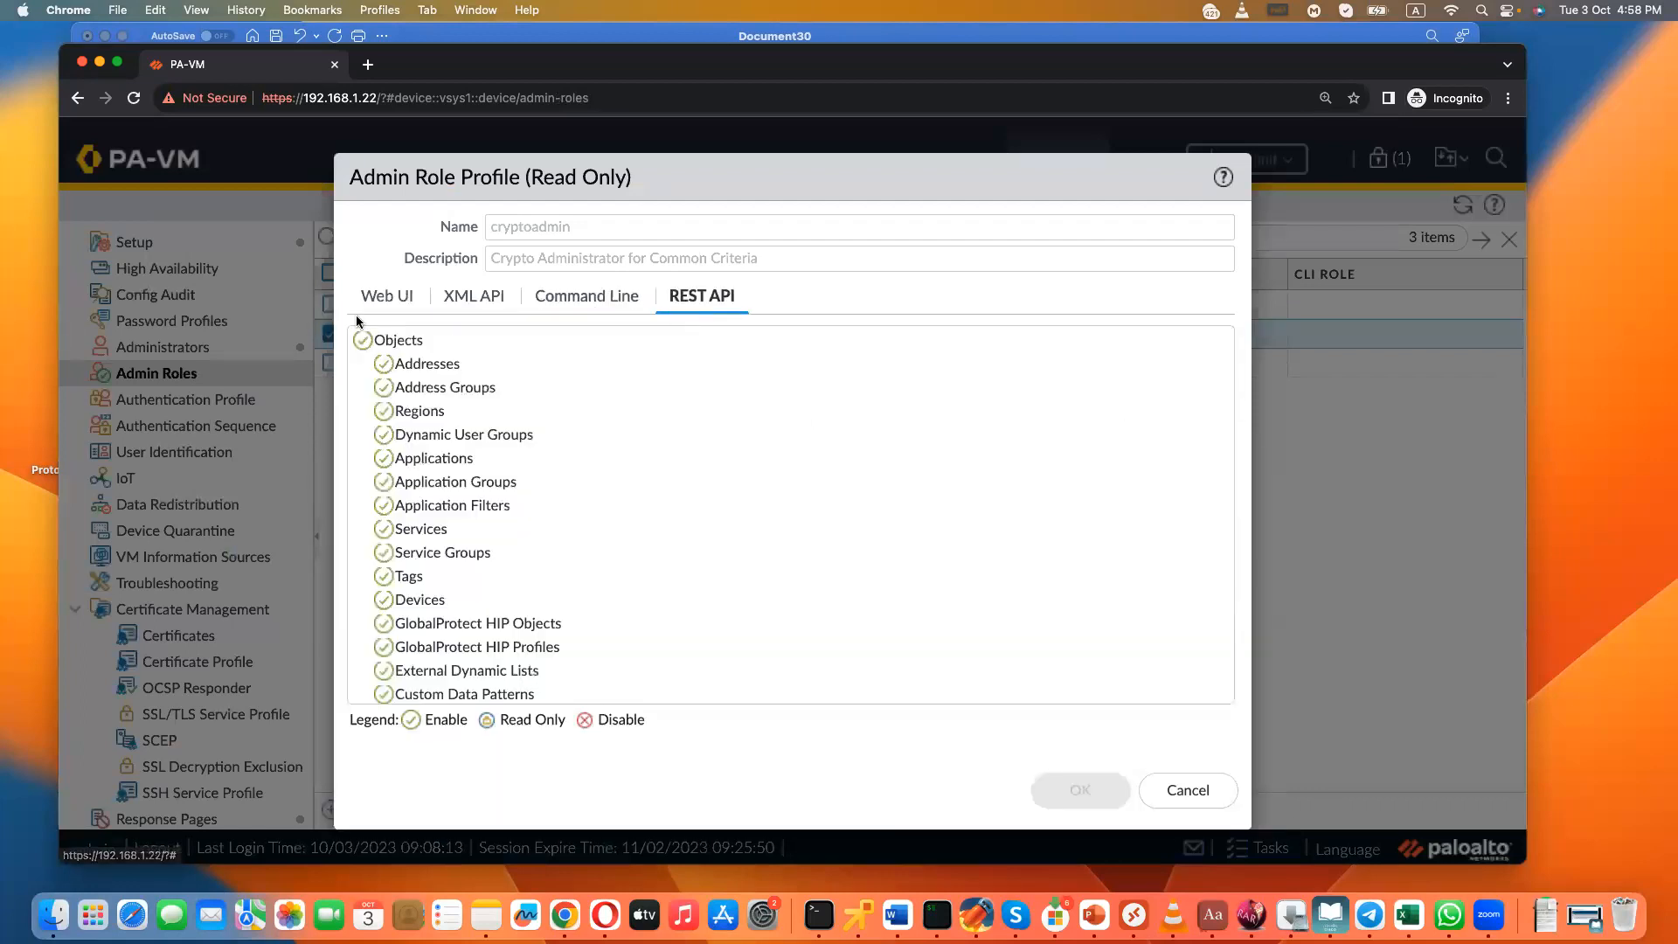
pyautogui.click(360, 345)
pyautogui.click(359, 346)
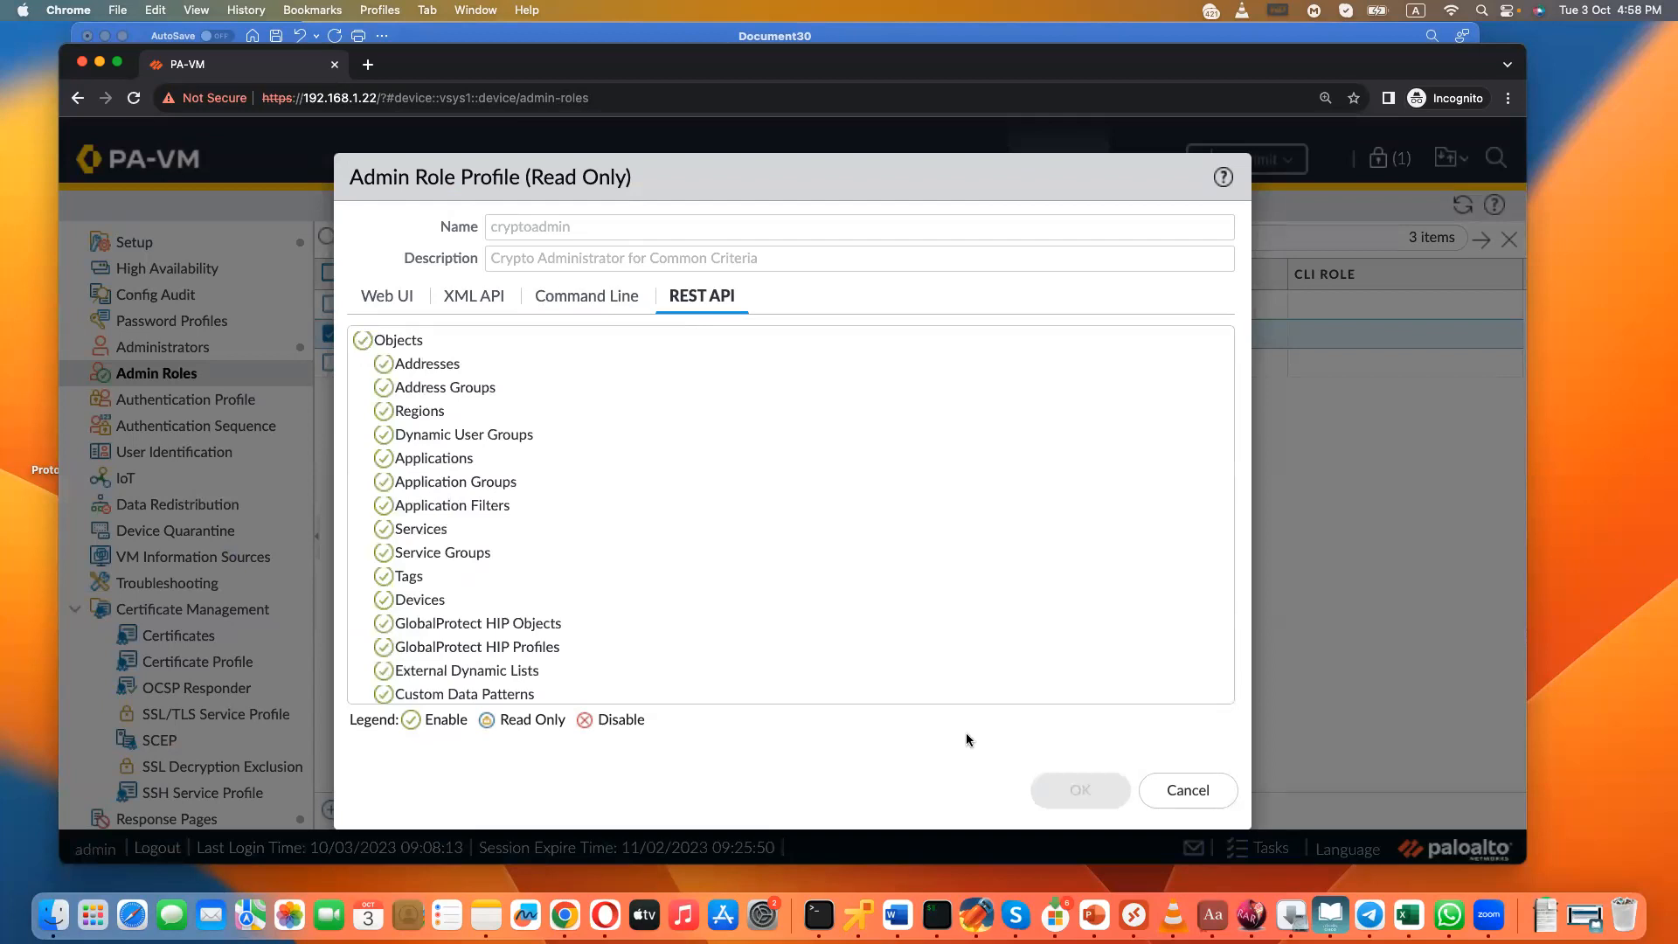
pyautogui.click(1144, 790)
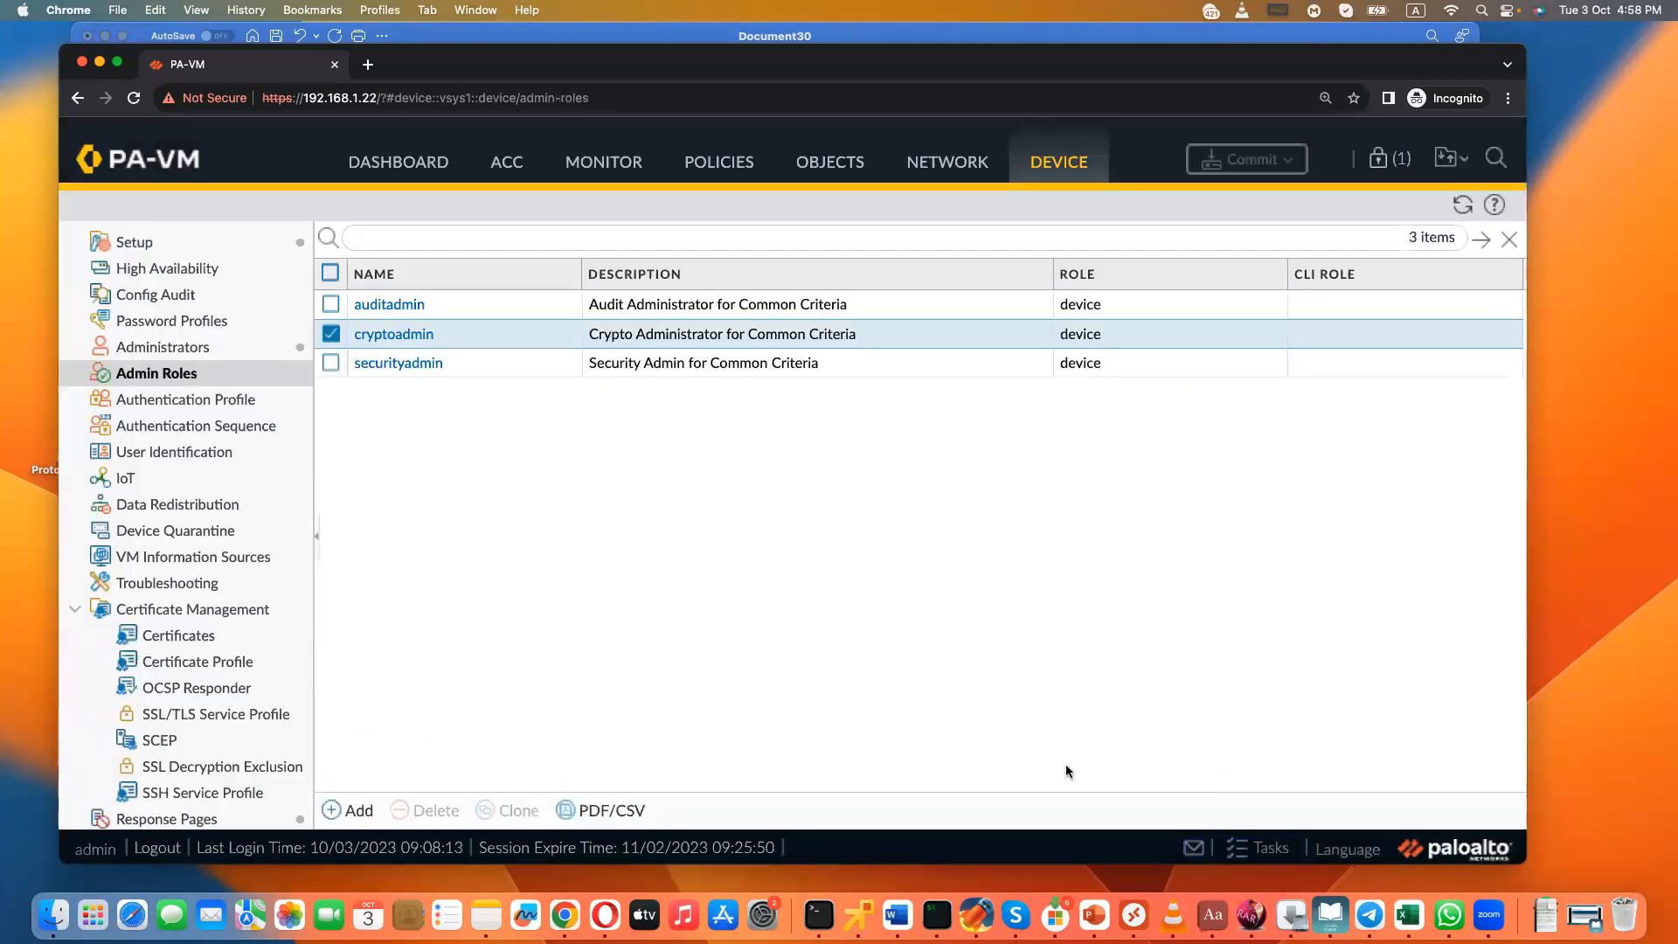
# - Compare the Dynamic privilege levels with the Role Based profiles in a blank new Administrator form, then discard it
pyautogui.click(179, 351)
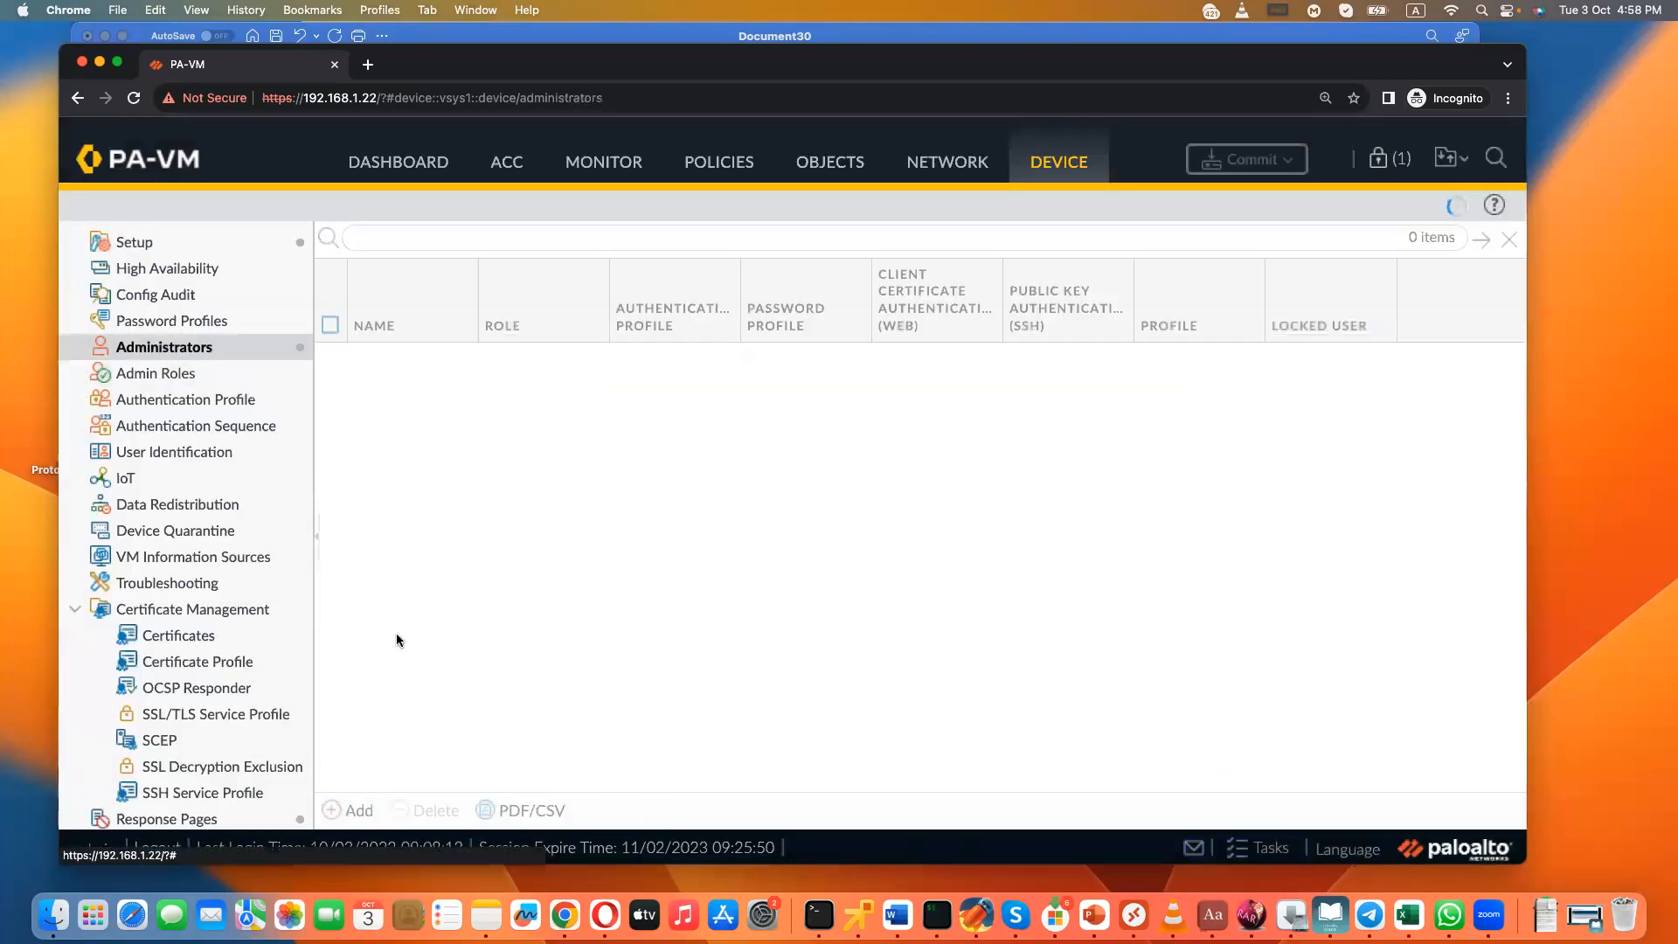
pyautogui.click(349, 811)
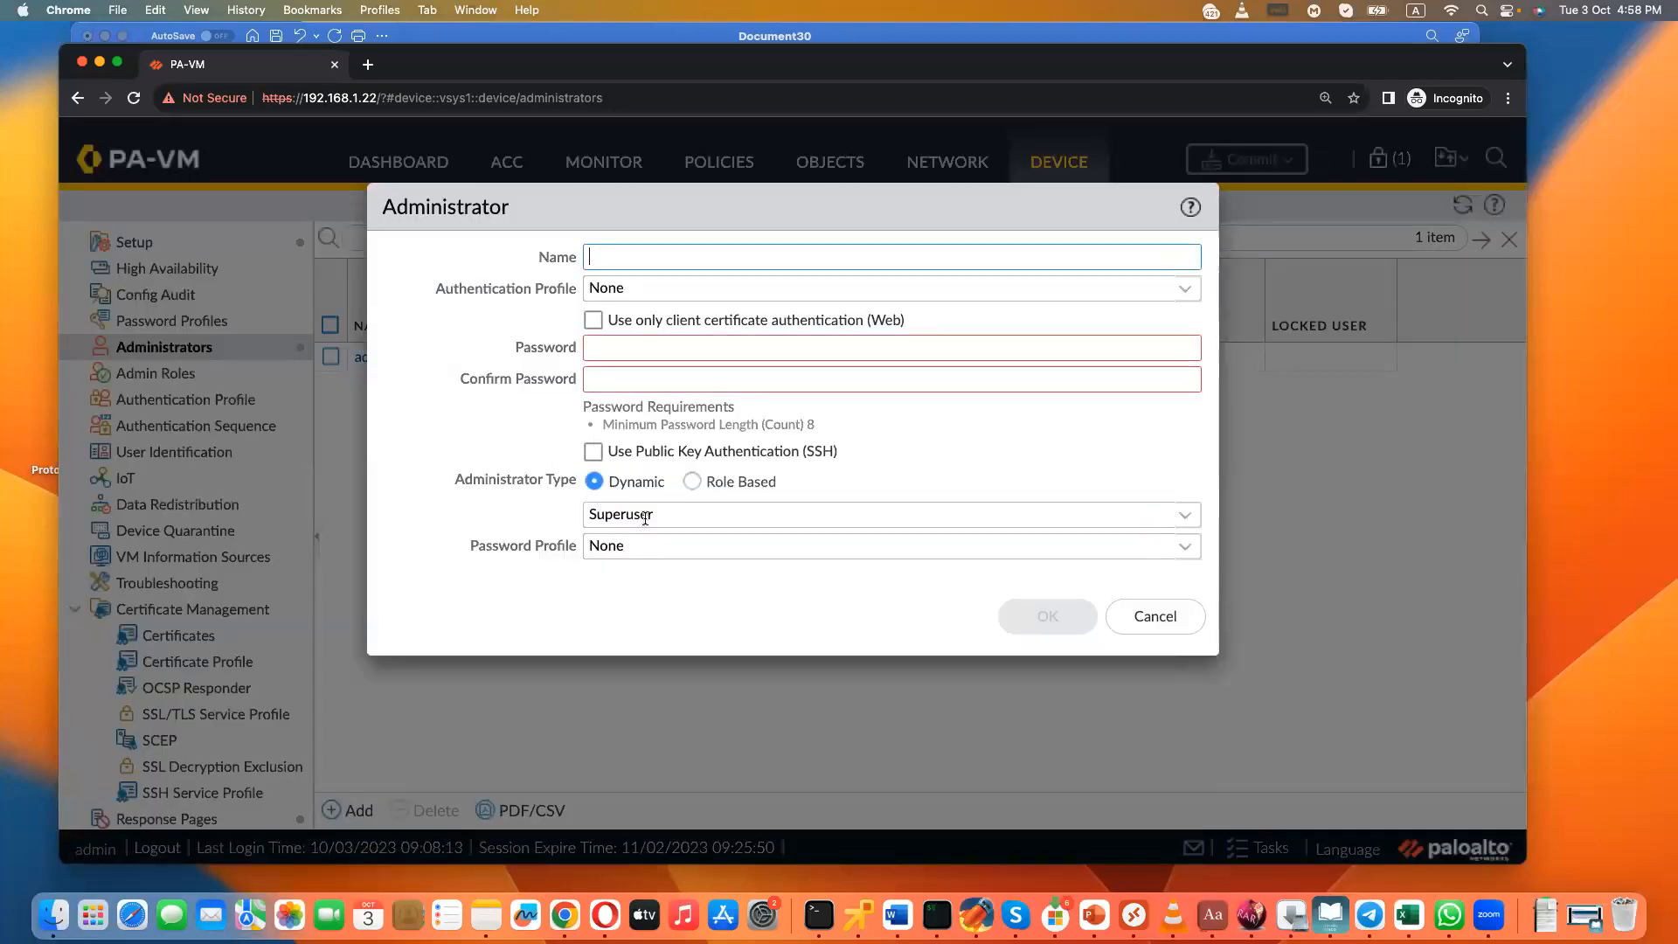
pyautogui.click(1190, 516)
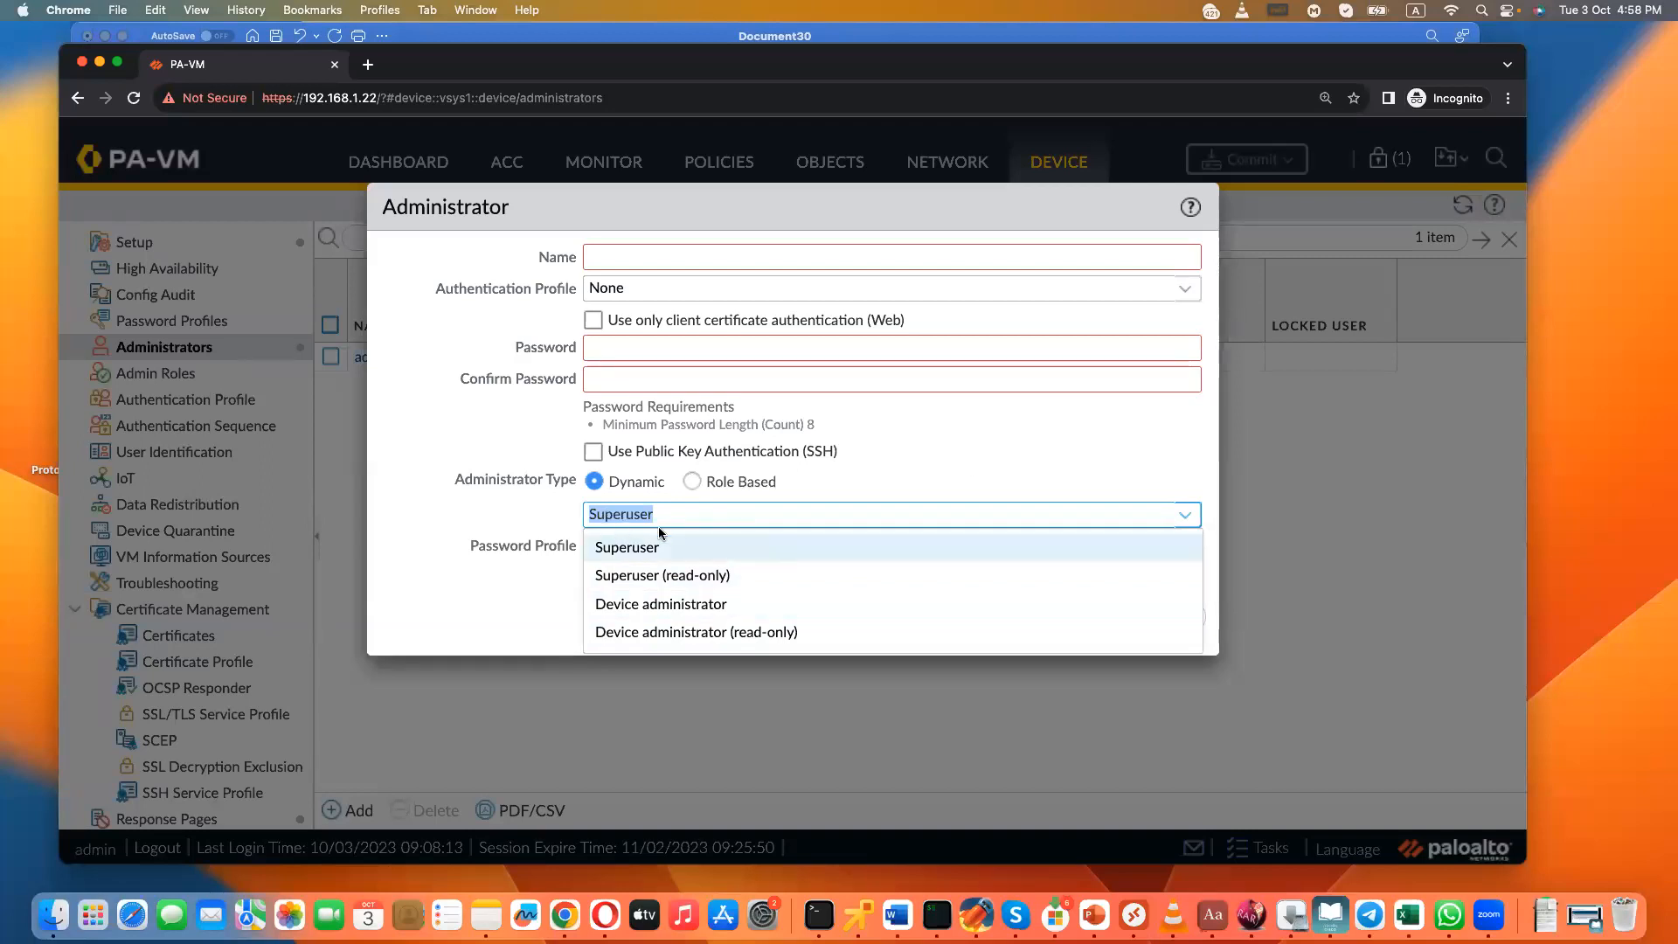
pyautogui.click(692, 481)
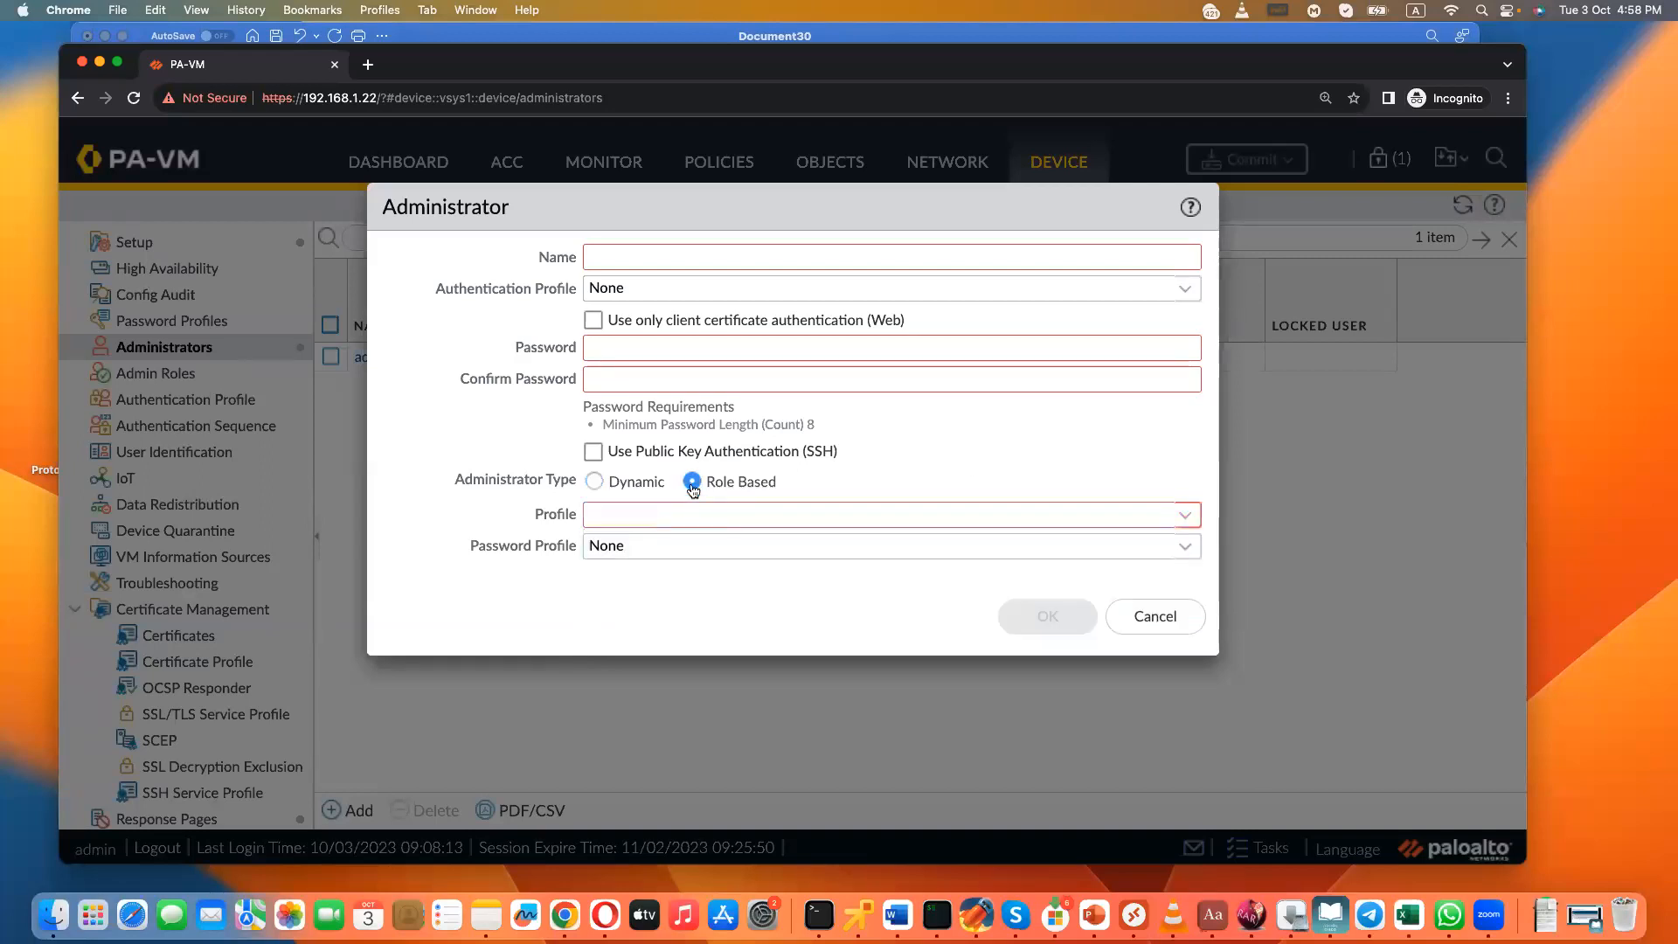
pyautogui.click(1185, 518)
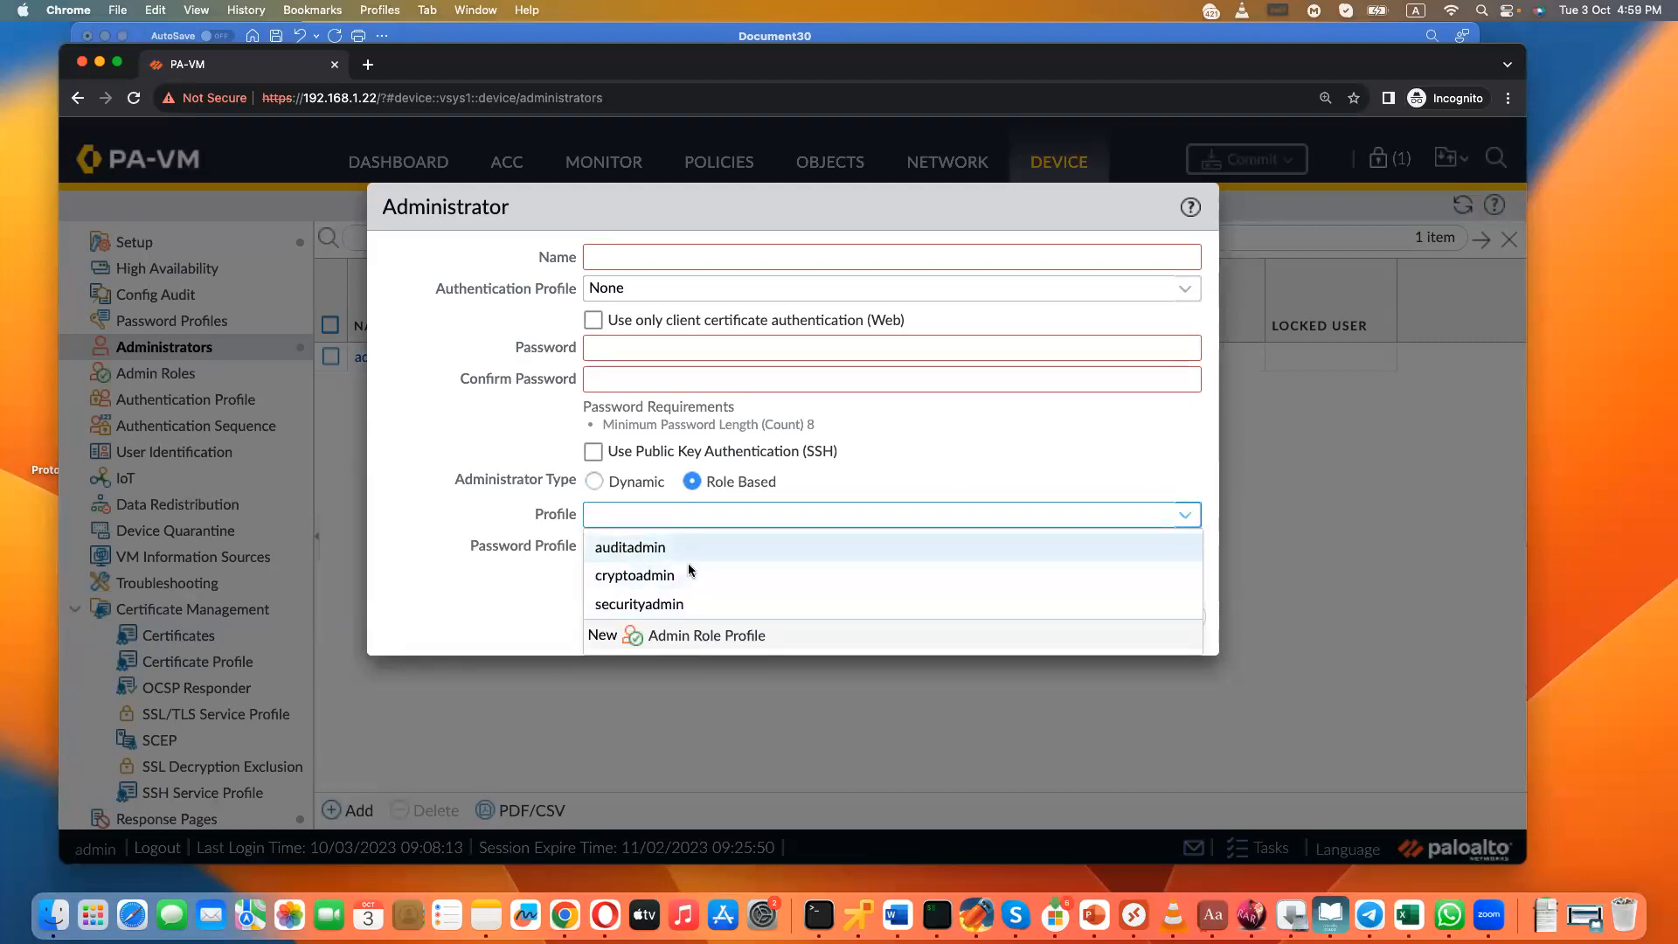
pyautogui.click(595, 482)
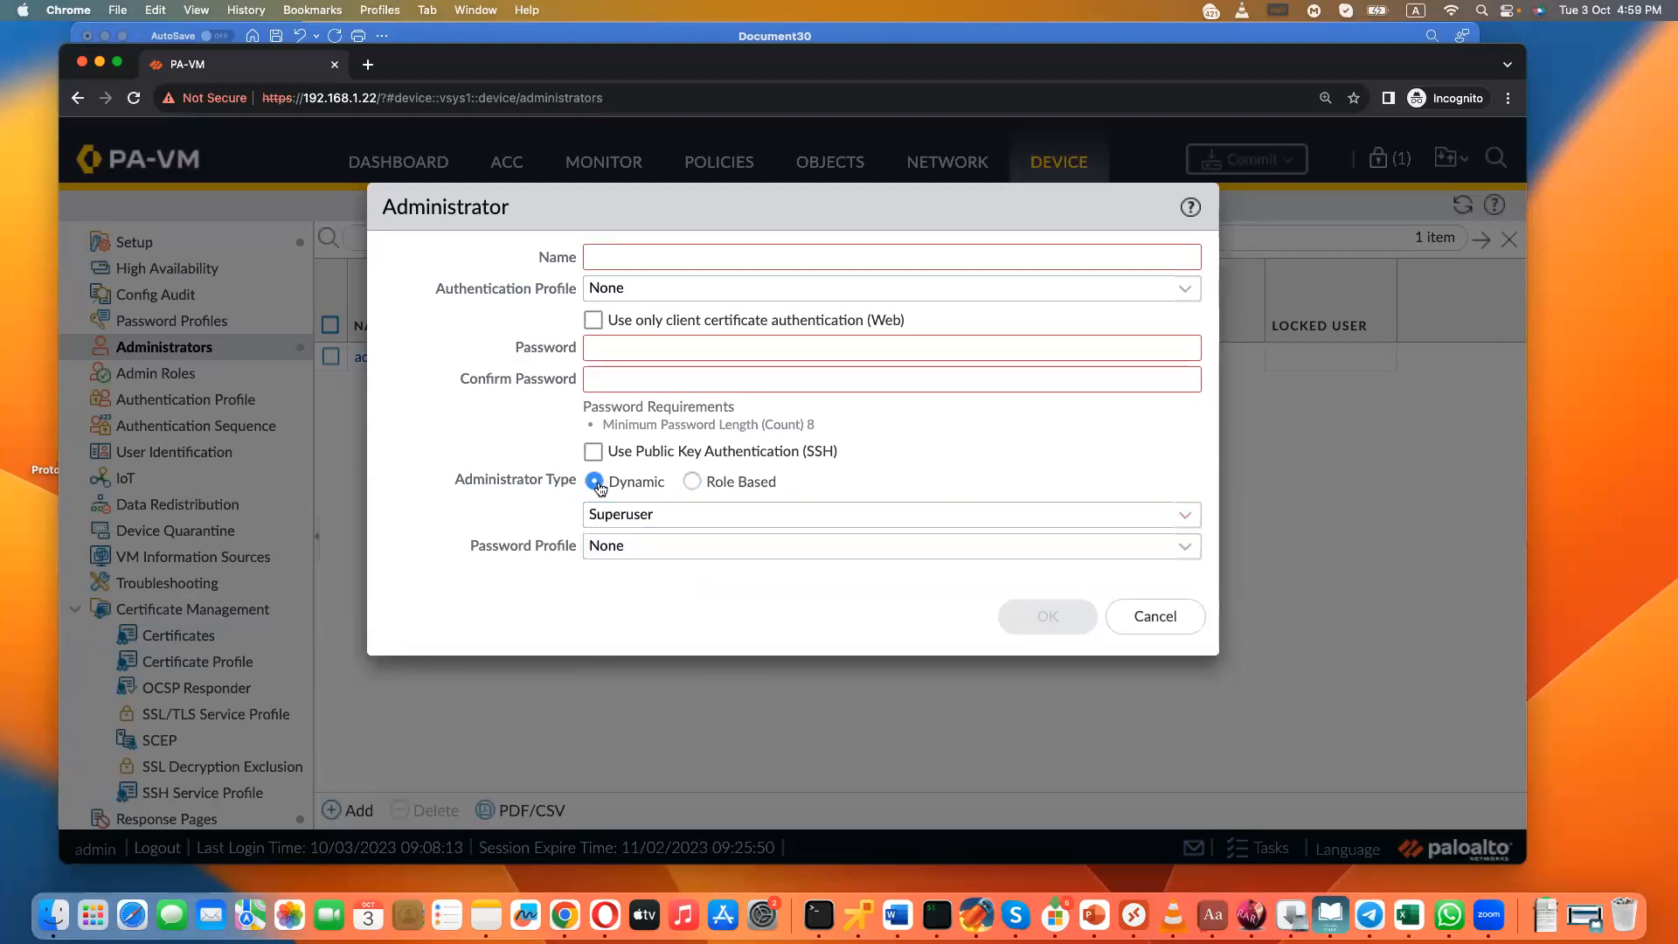
pyautogui.click(692, 481)
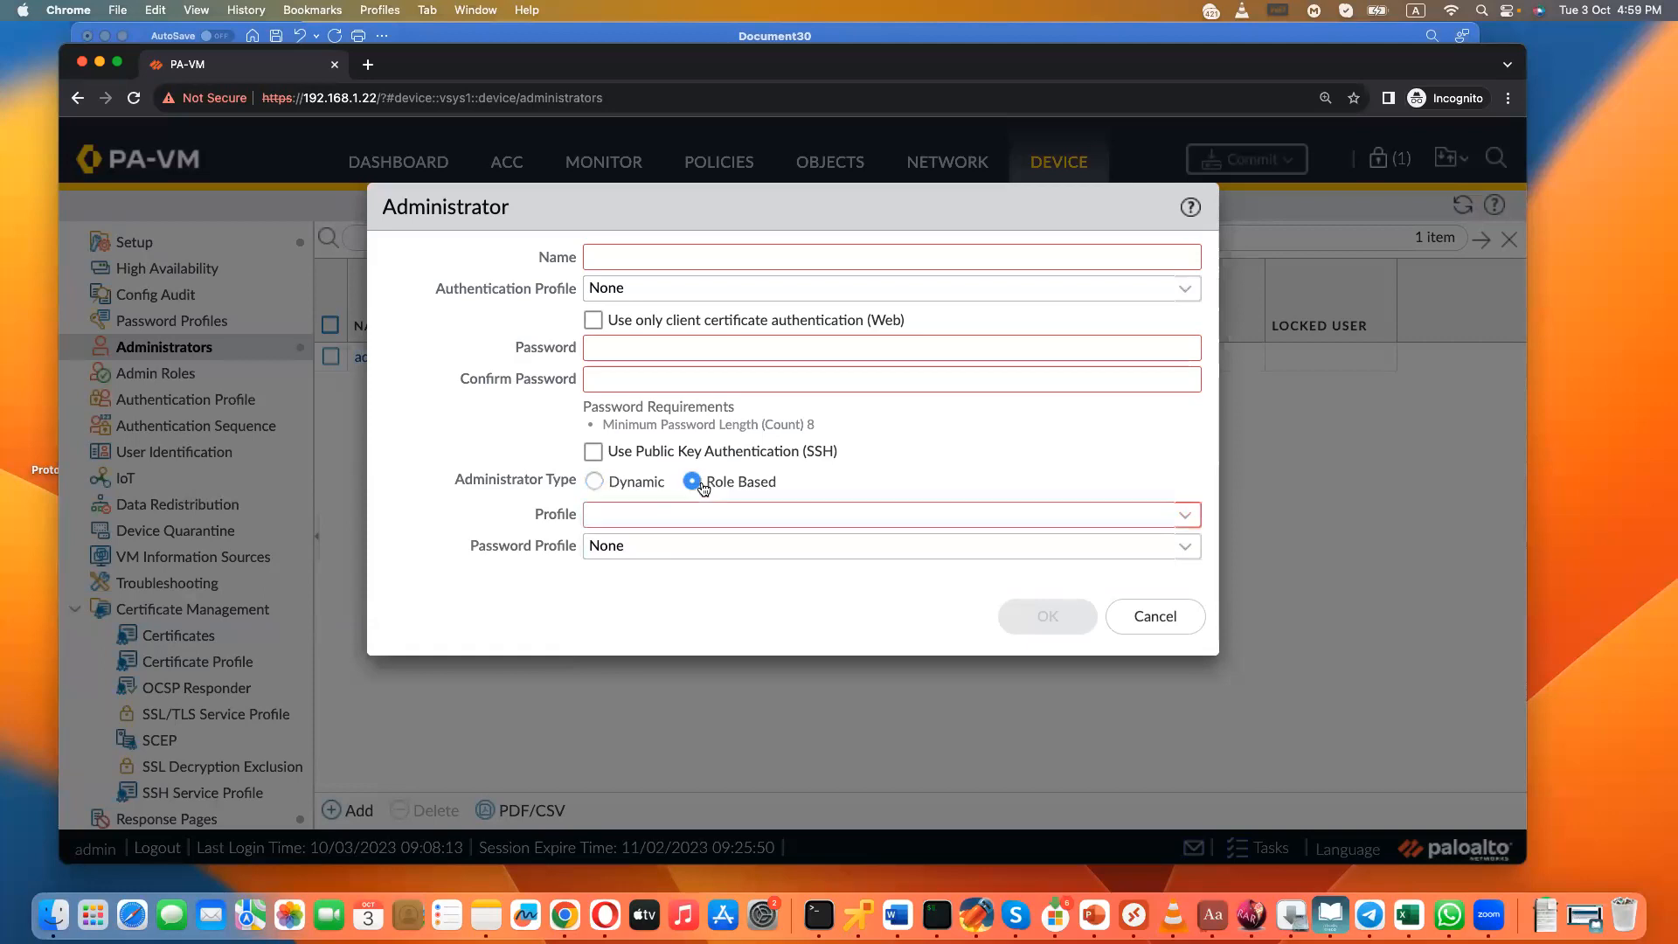
pyautogui.click(600, 492)
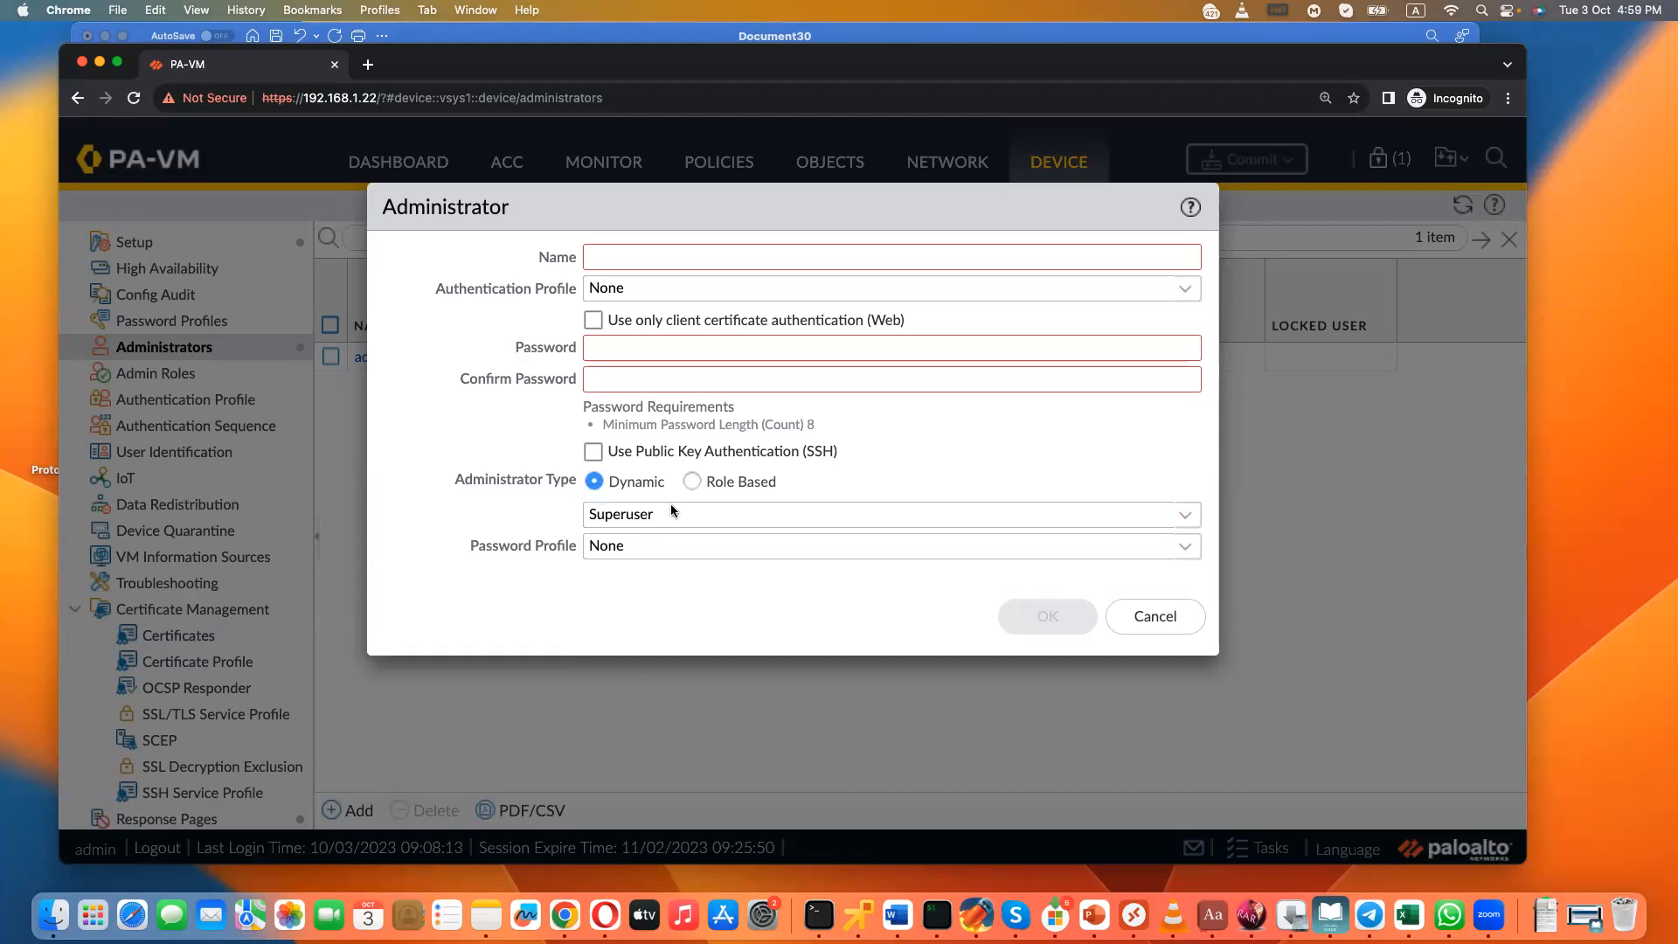
pyautogui.click(1158, 616)
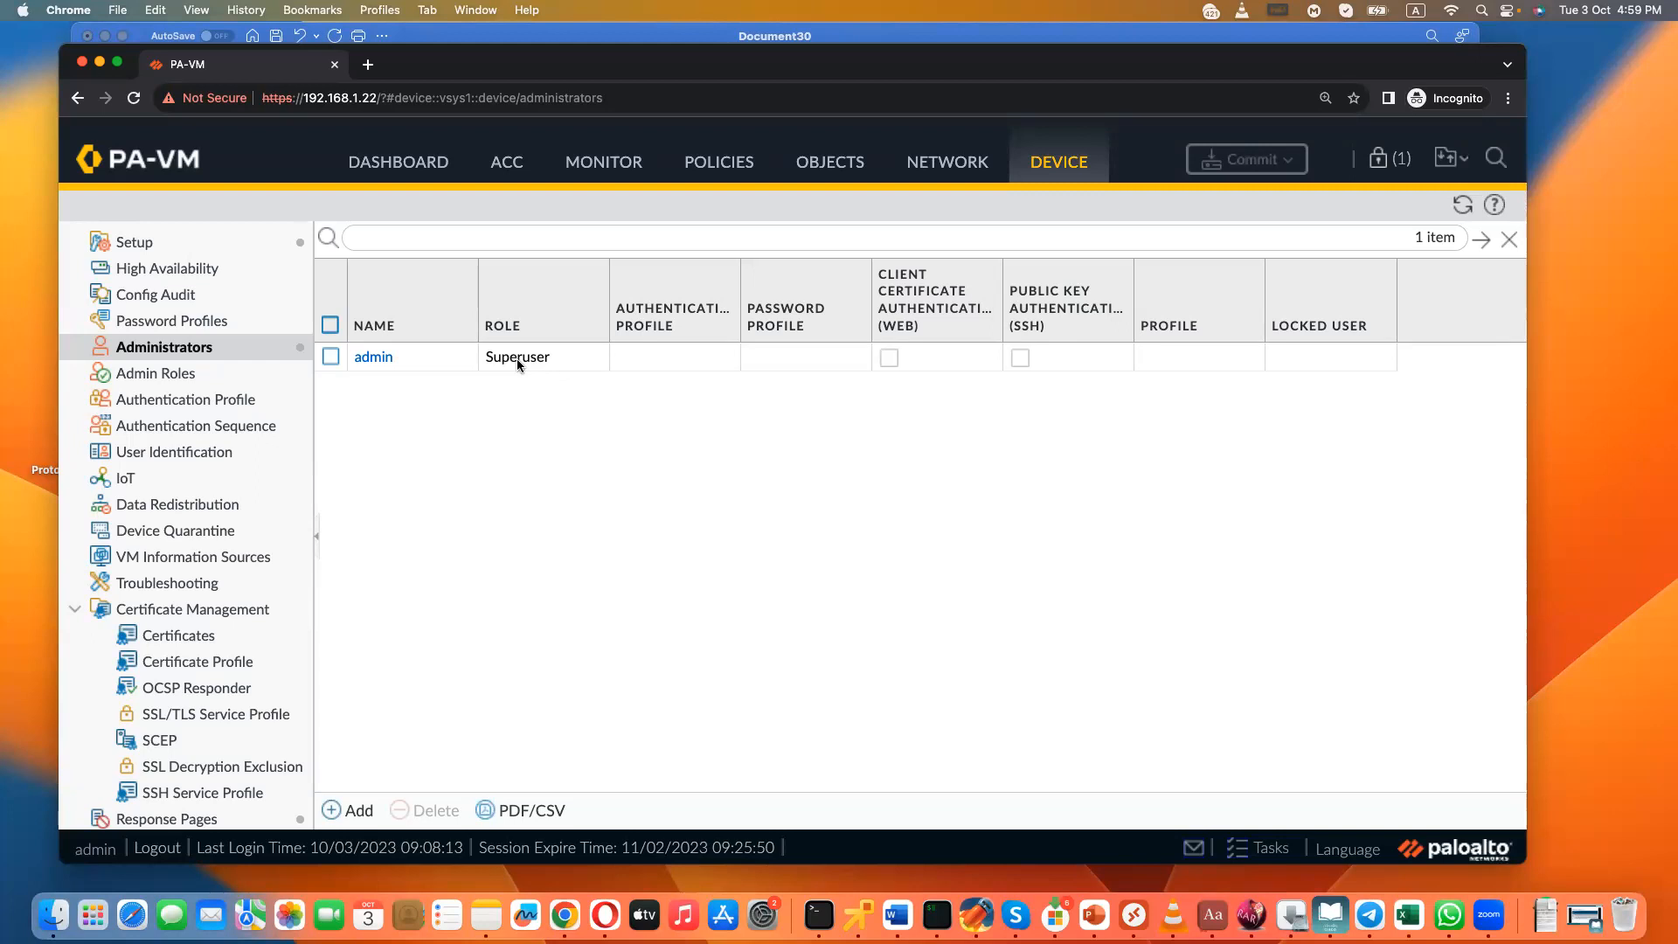
# - Start a new admin role profile named LiAdmin and disable its Web UI access to ACC and Dashboard
pyautogui.click(154, 377)
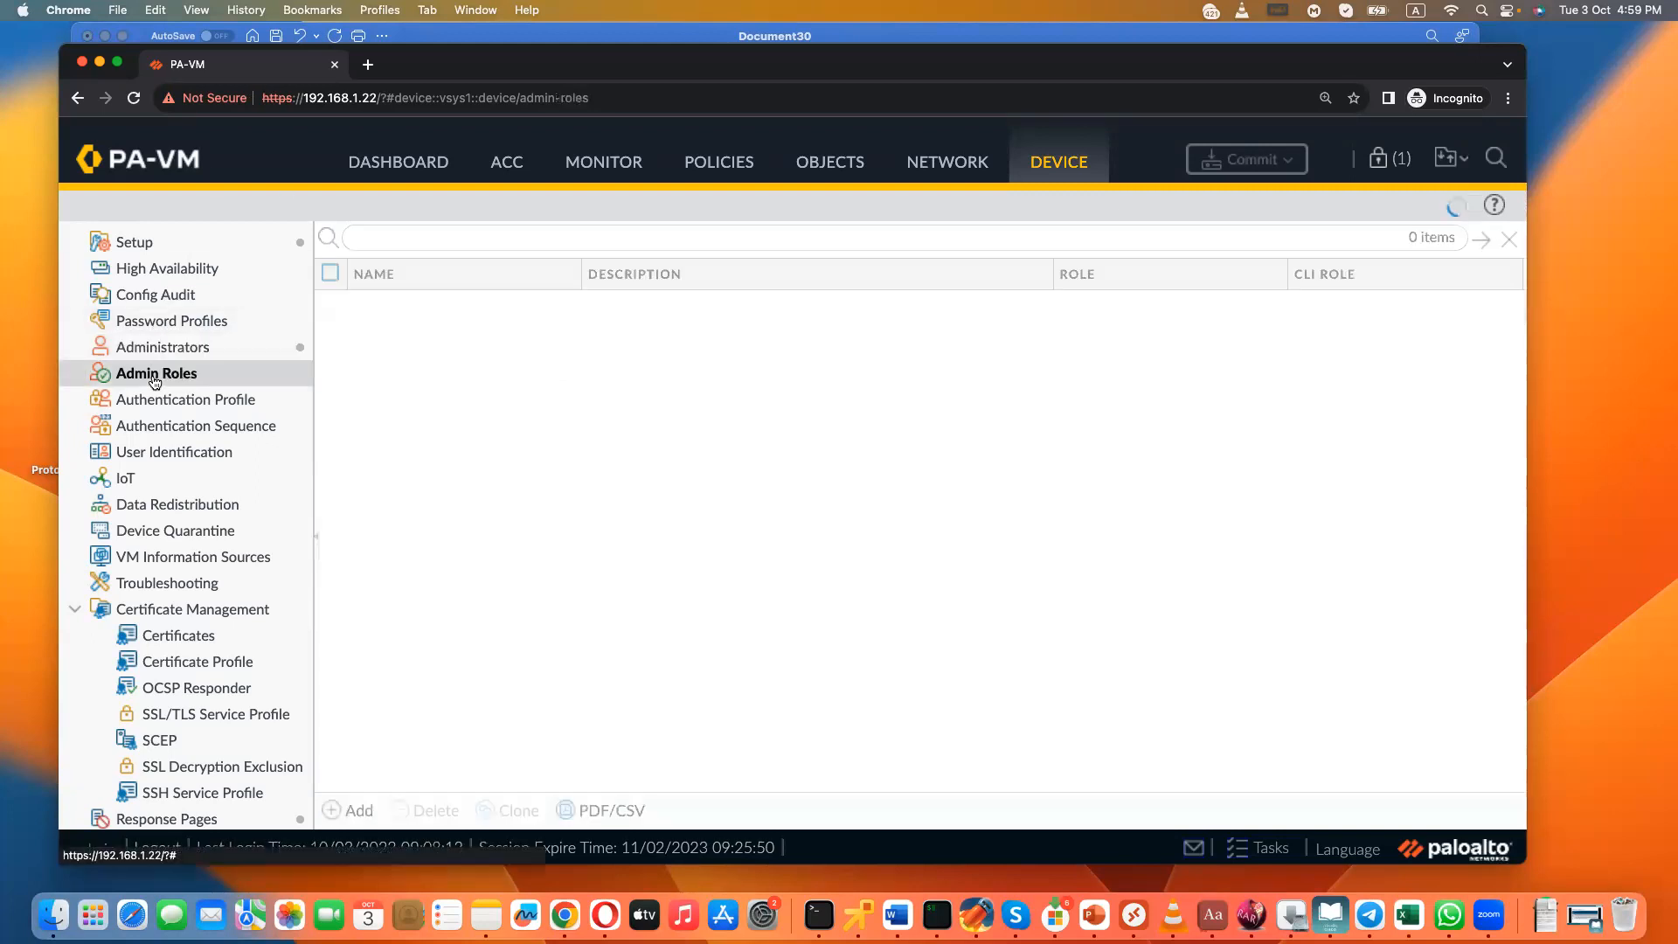
pyautogui.click(350, 810)
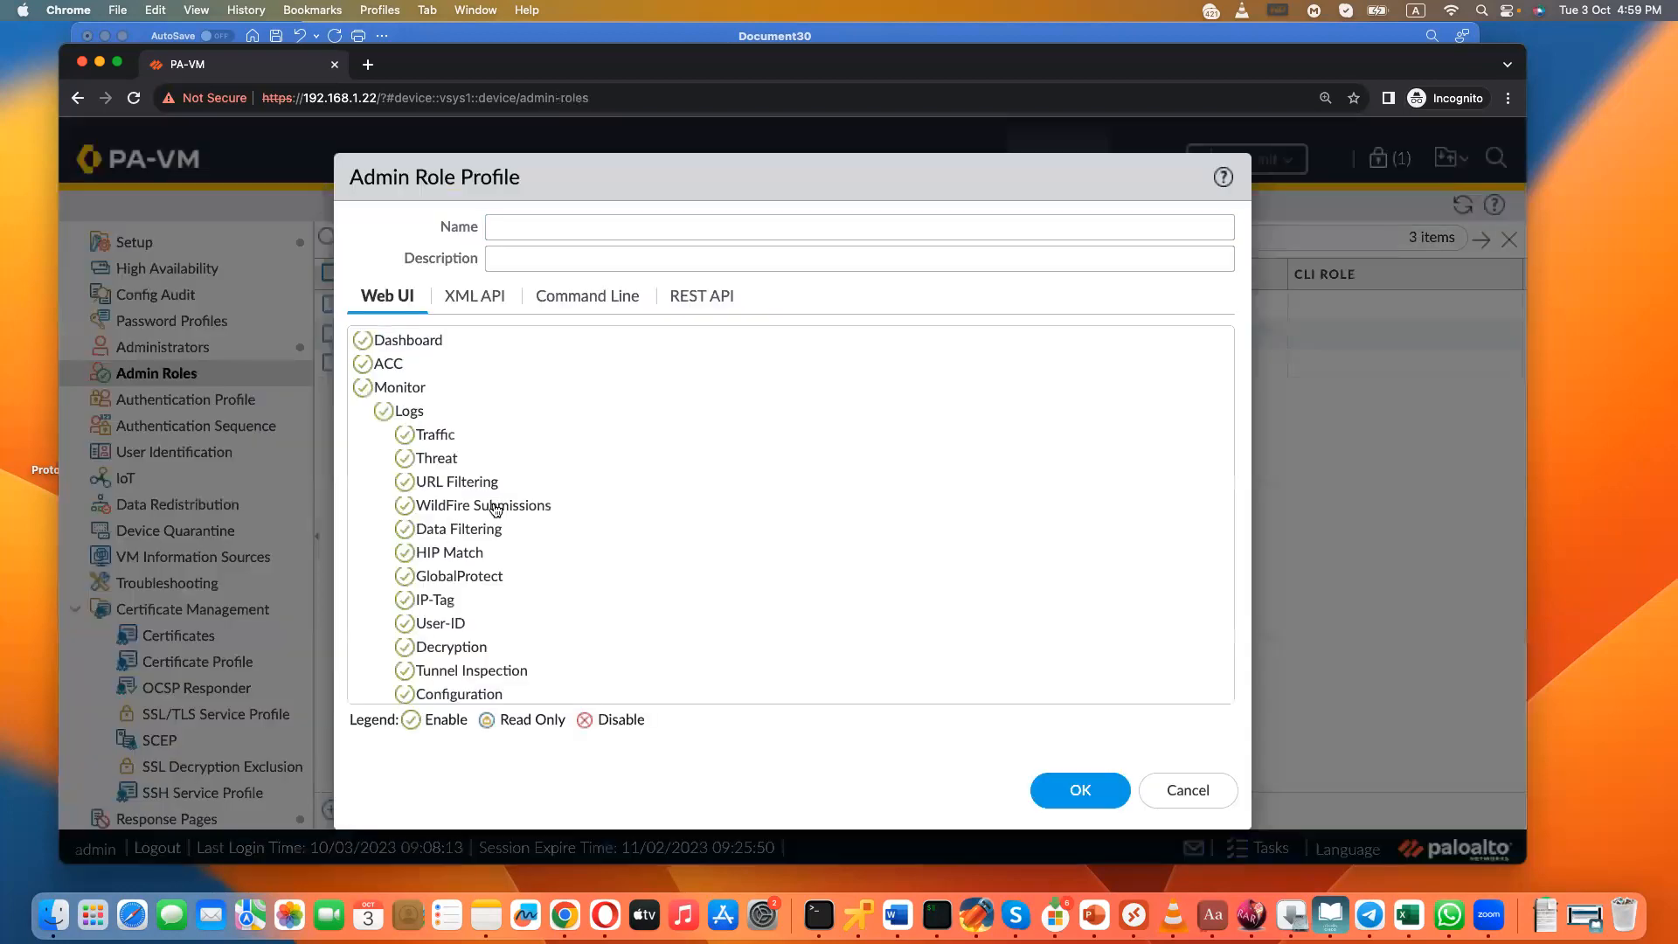
pyautogui.write('LiAdmin')
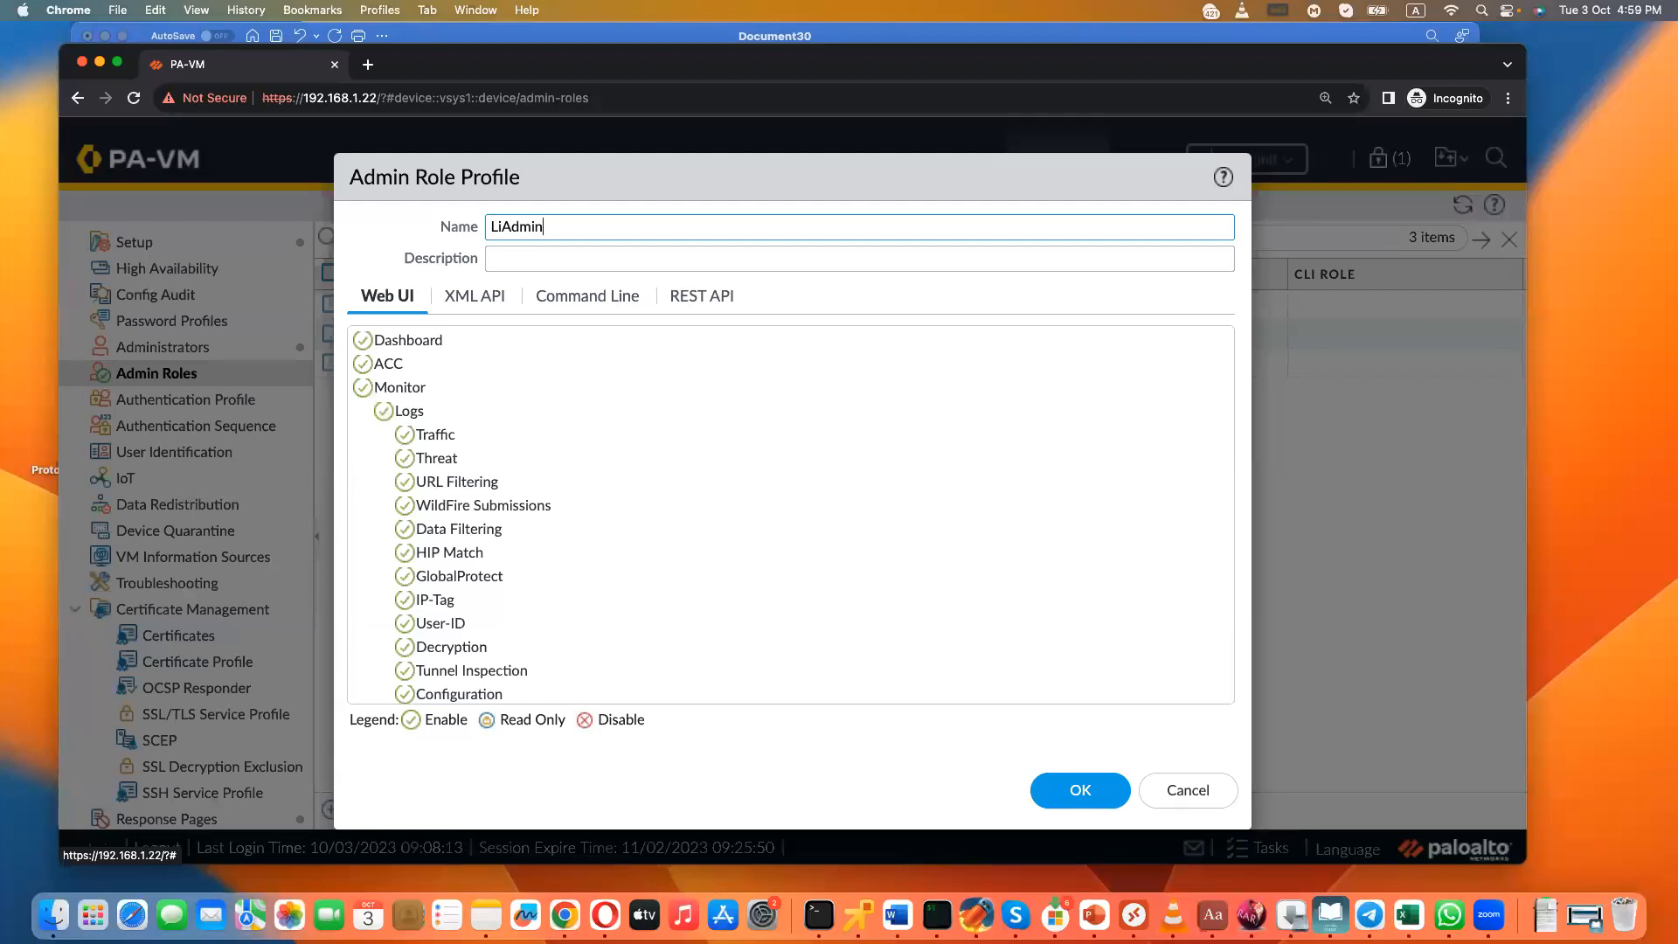
pyautogui.click(363, 364)
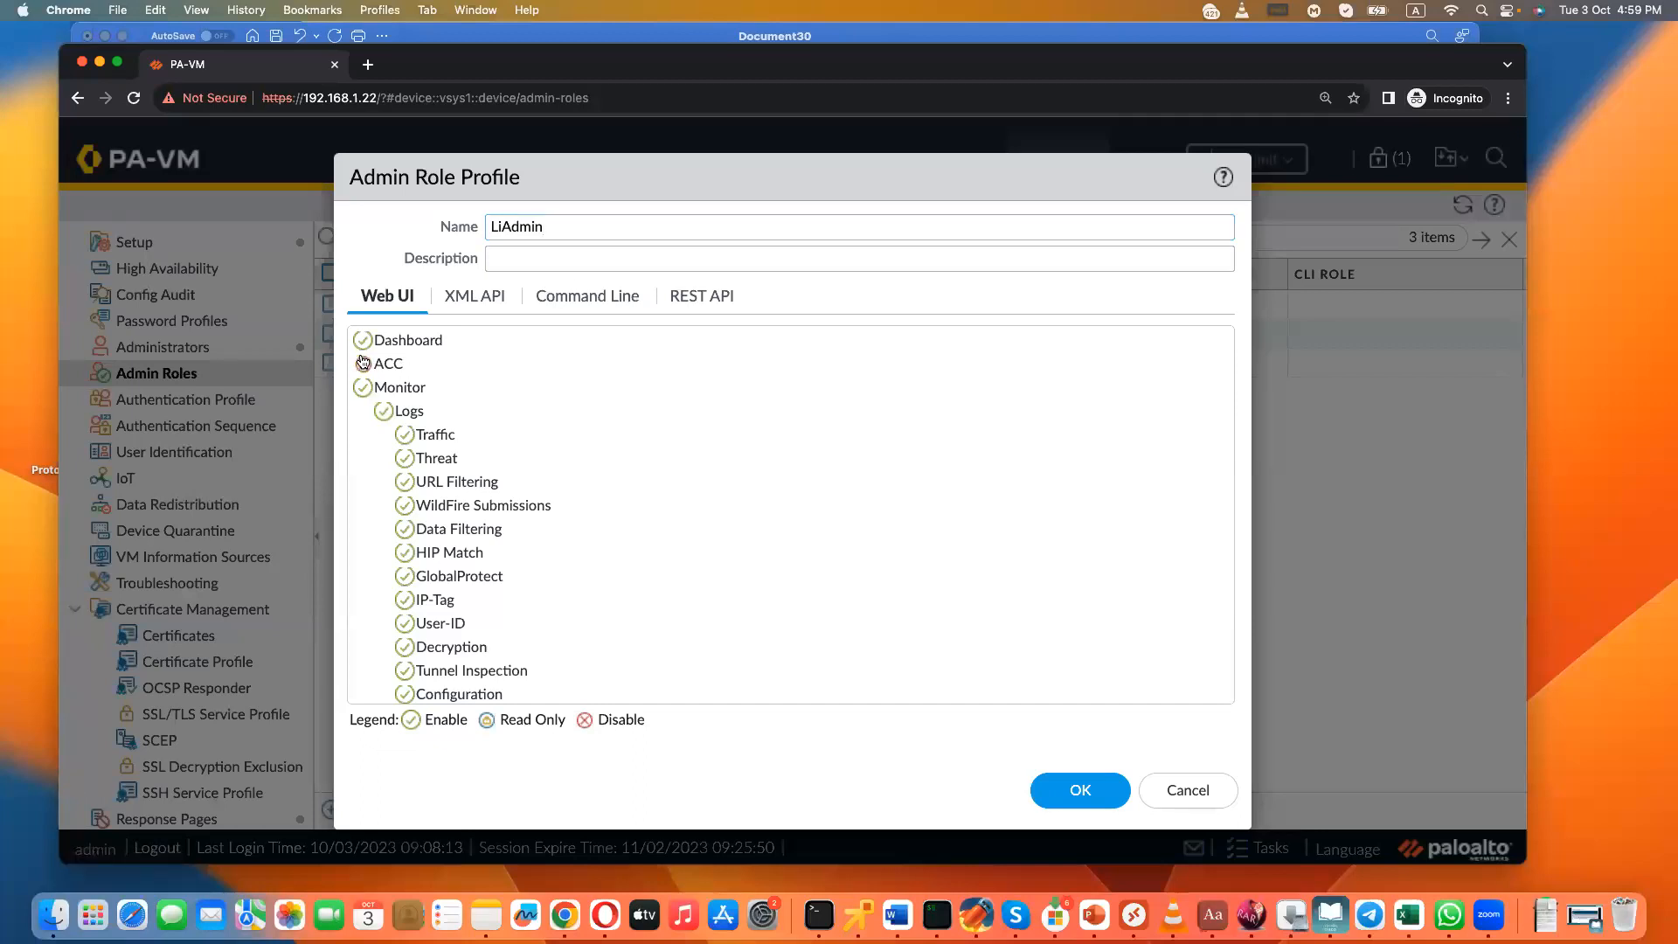
pyautogui.click(364, 340)
# - Disable the Policies, Objects, Network, Device and Operations sections in the LiAdmin role's Web UI permissions
pyautogui.scroll(-5, 585, 549)
pyautogui.scroll(-10, 401, 514)
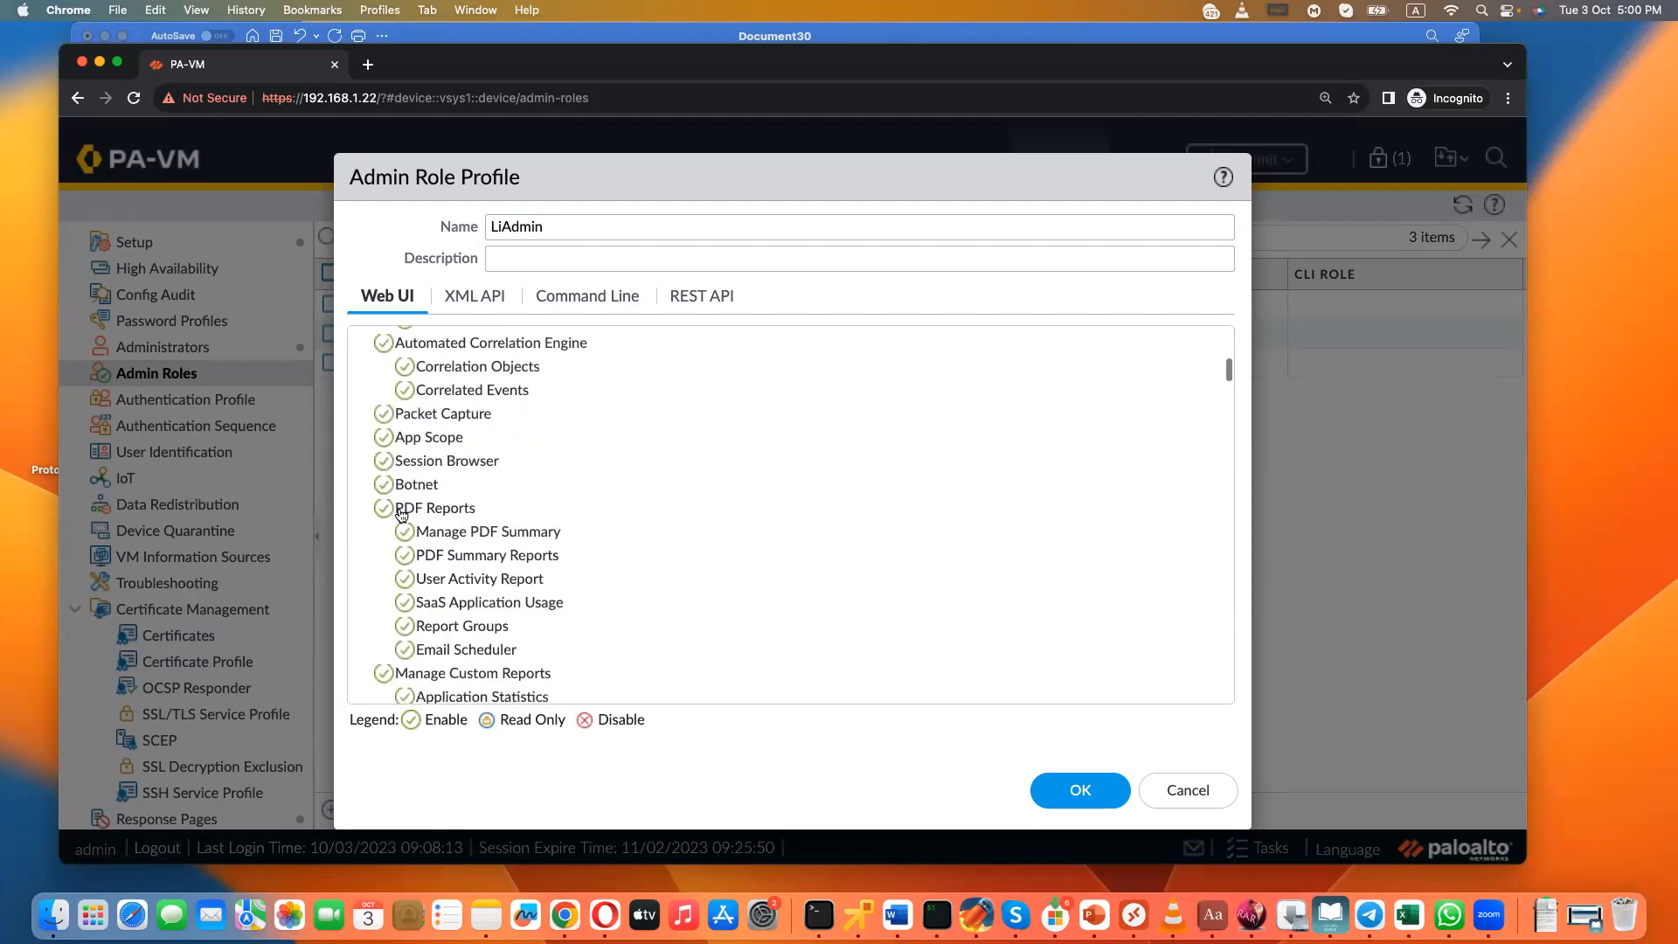
pyautogui.click(361, 471)
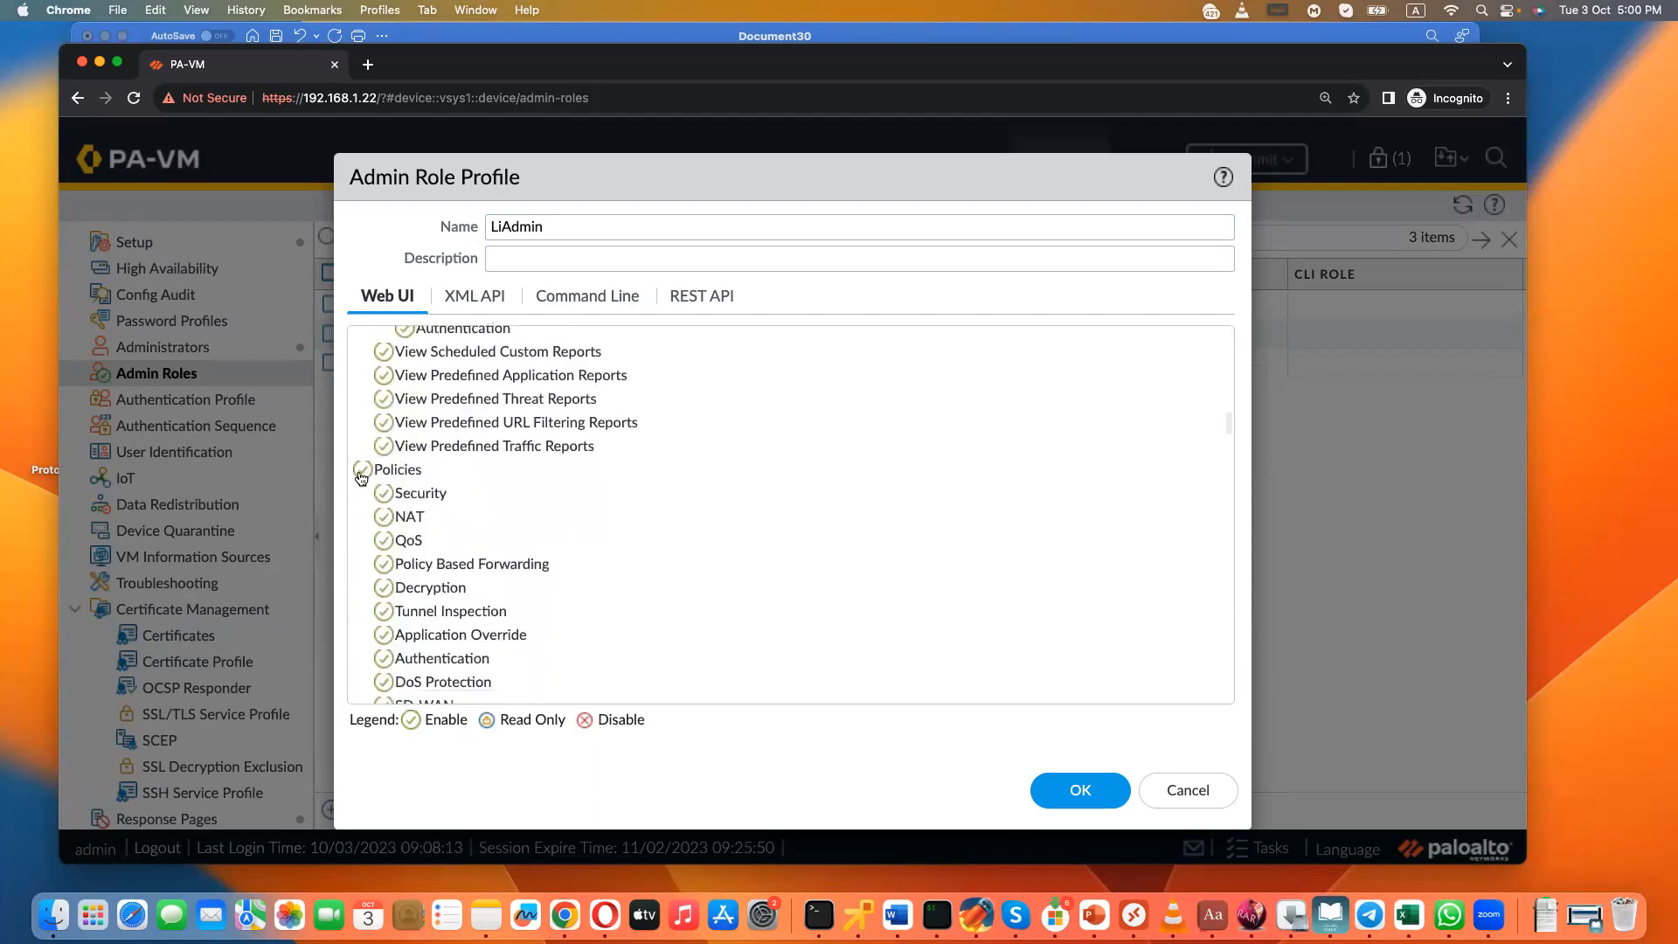
pyautogui.click(362, 494)
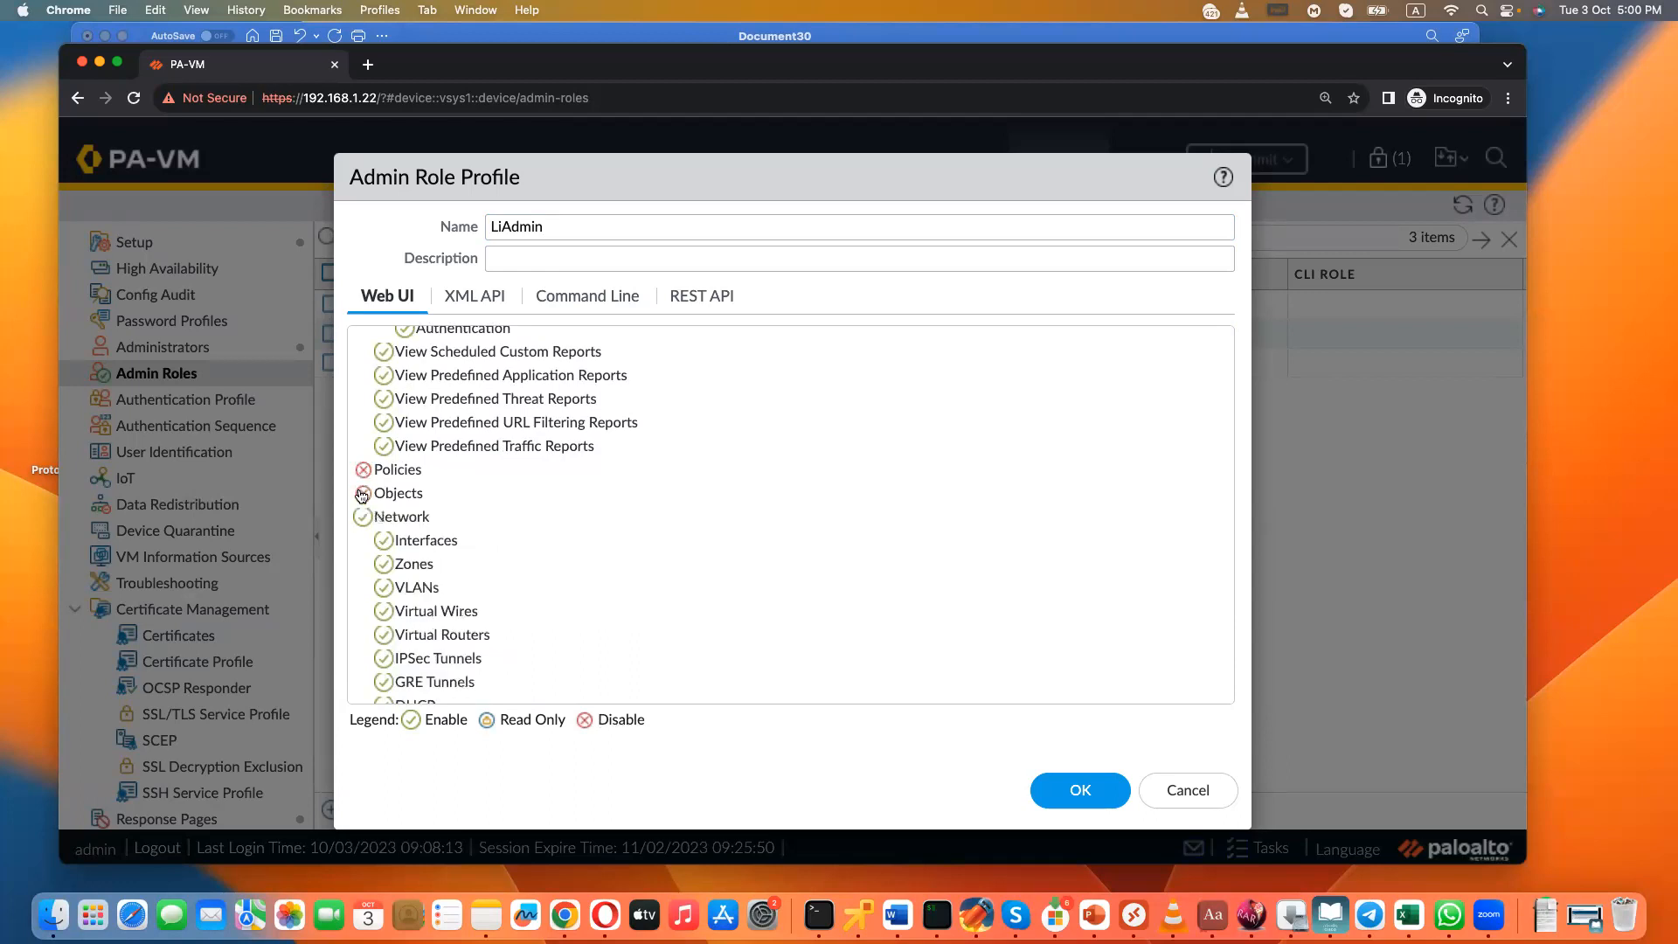
pyautogui.click(362, 518)
pyautogui.click(363, 541)
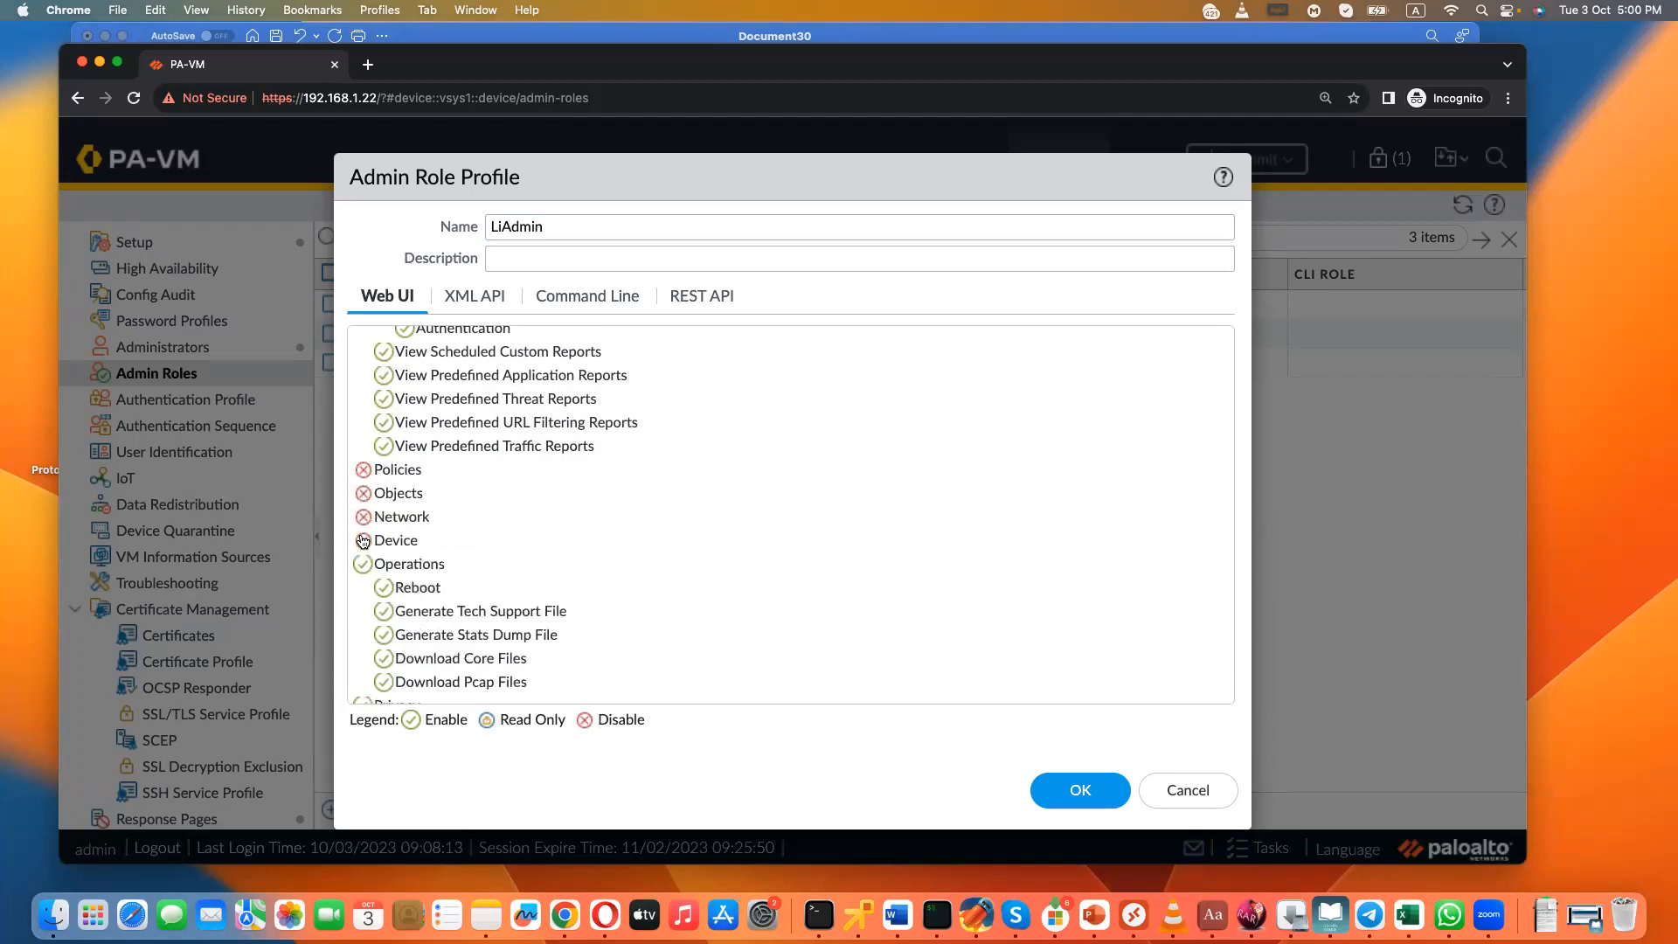
pyautogui.click(362, 565)
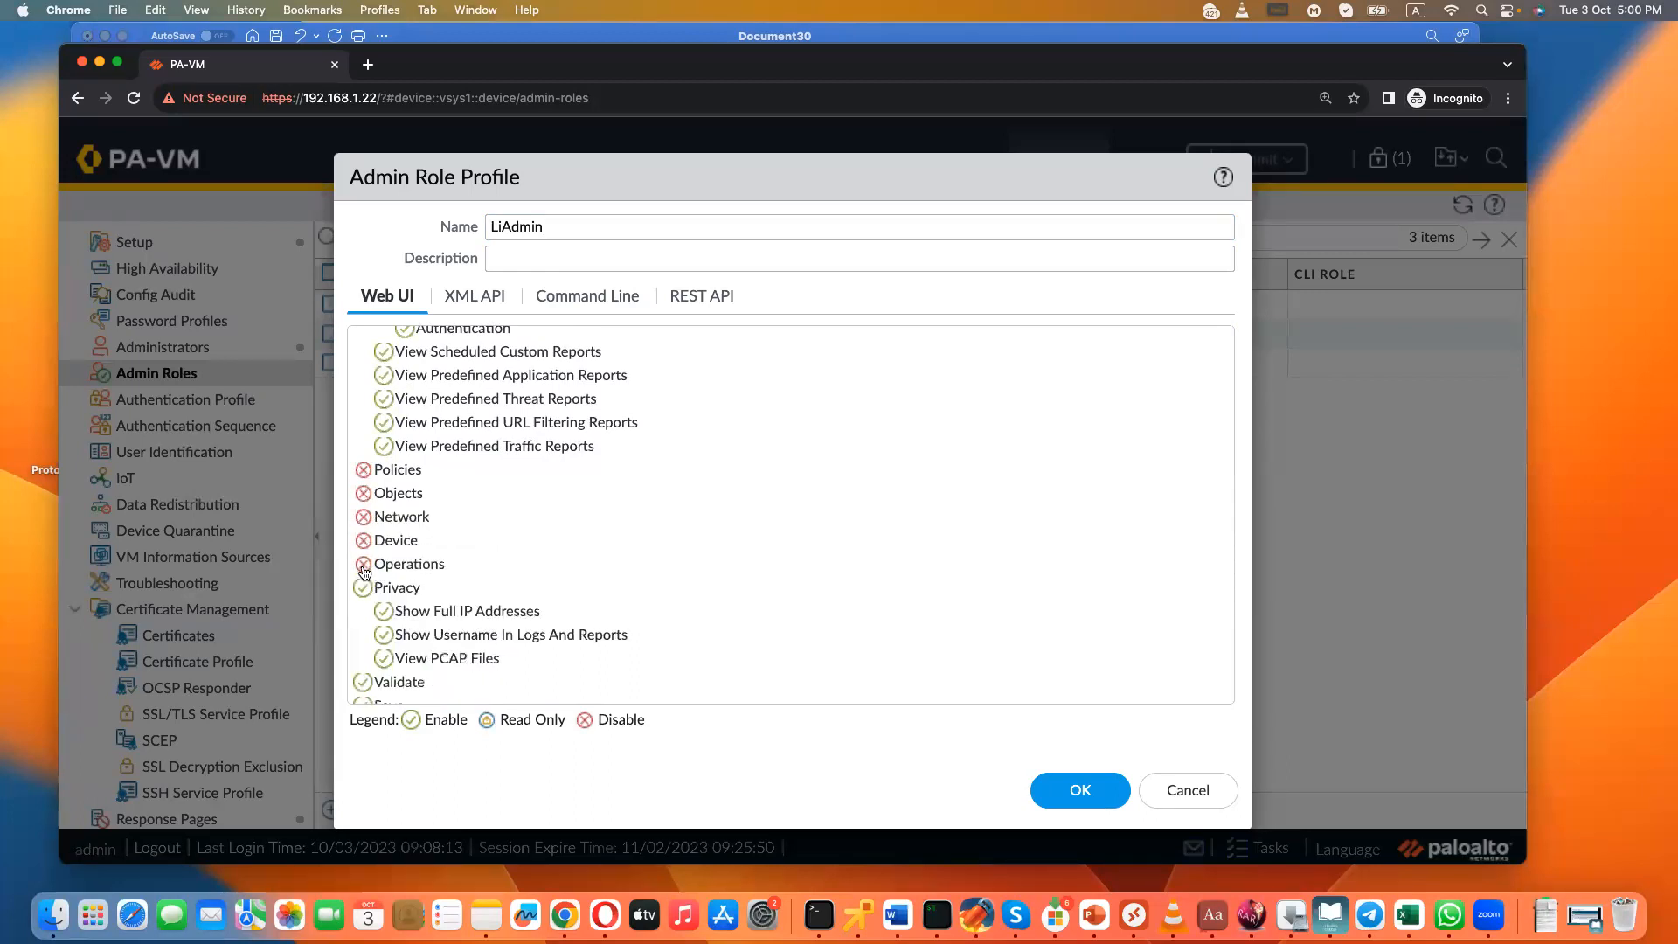
# - Disable Privacy, Validate, Save, Commit, Tasks and Global in the LiAdmin role's Web UI permissions and save the profile
pyautogui.click(362, 588)
pyautogui.click(362, 612)
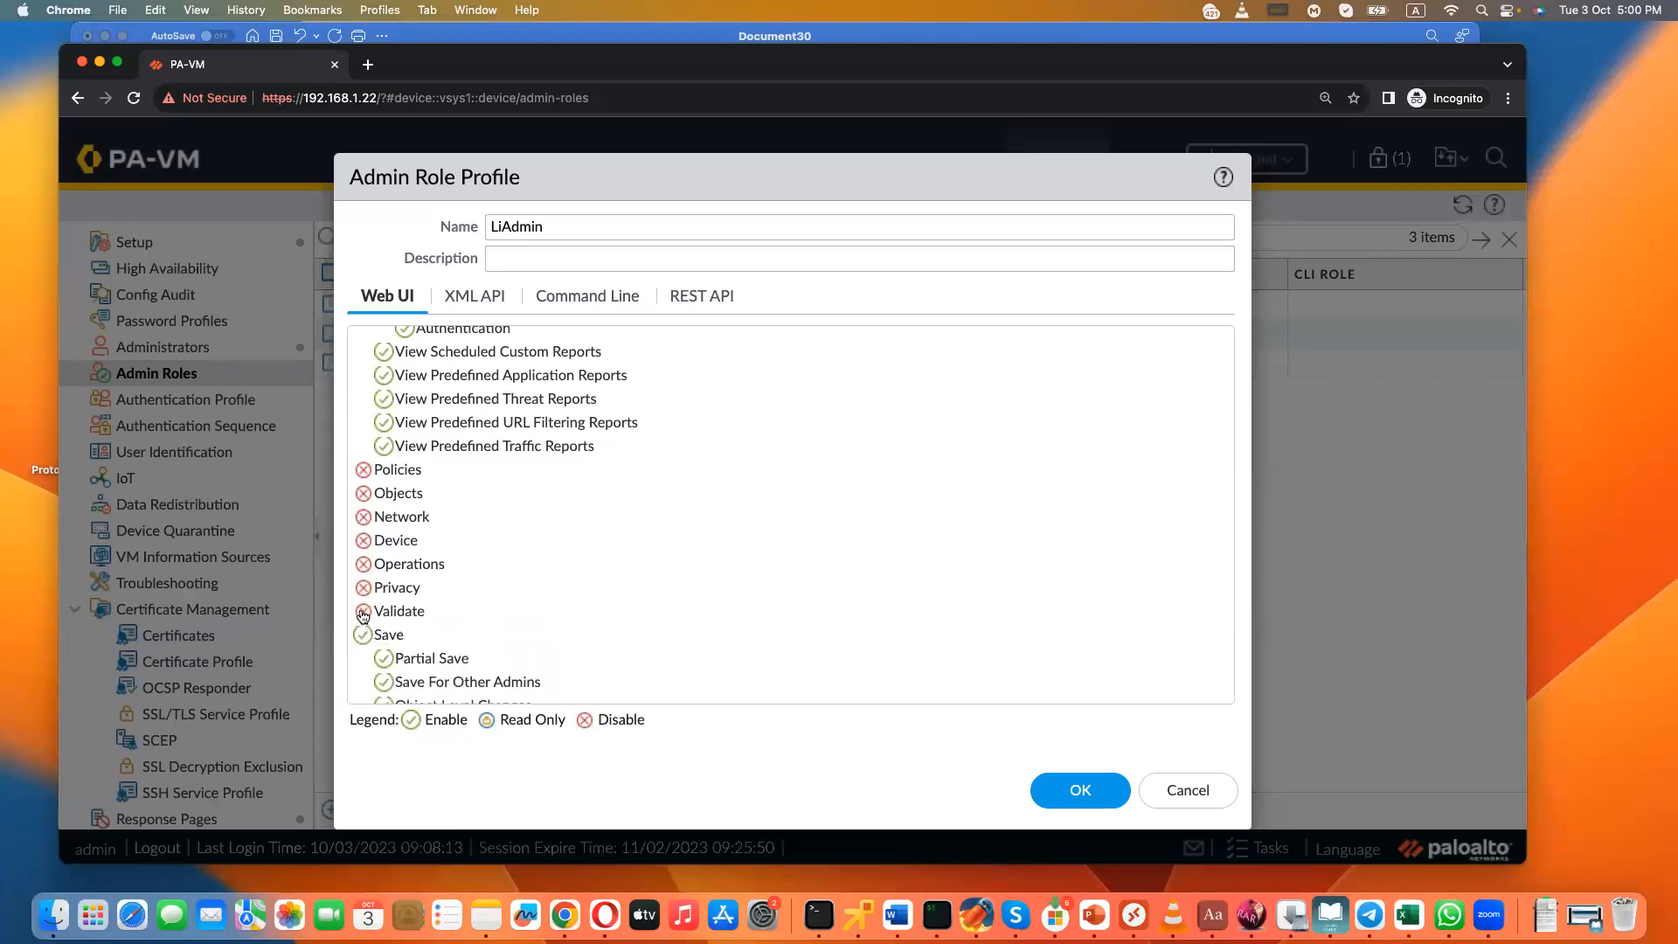
pyautogui.click(362, 635)
pyautogui.click(363, 659)
pyautogui.click(364, 678)
pyautogui.scroll(-1, 364, 673)
pyautogui.click(362, 666)
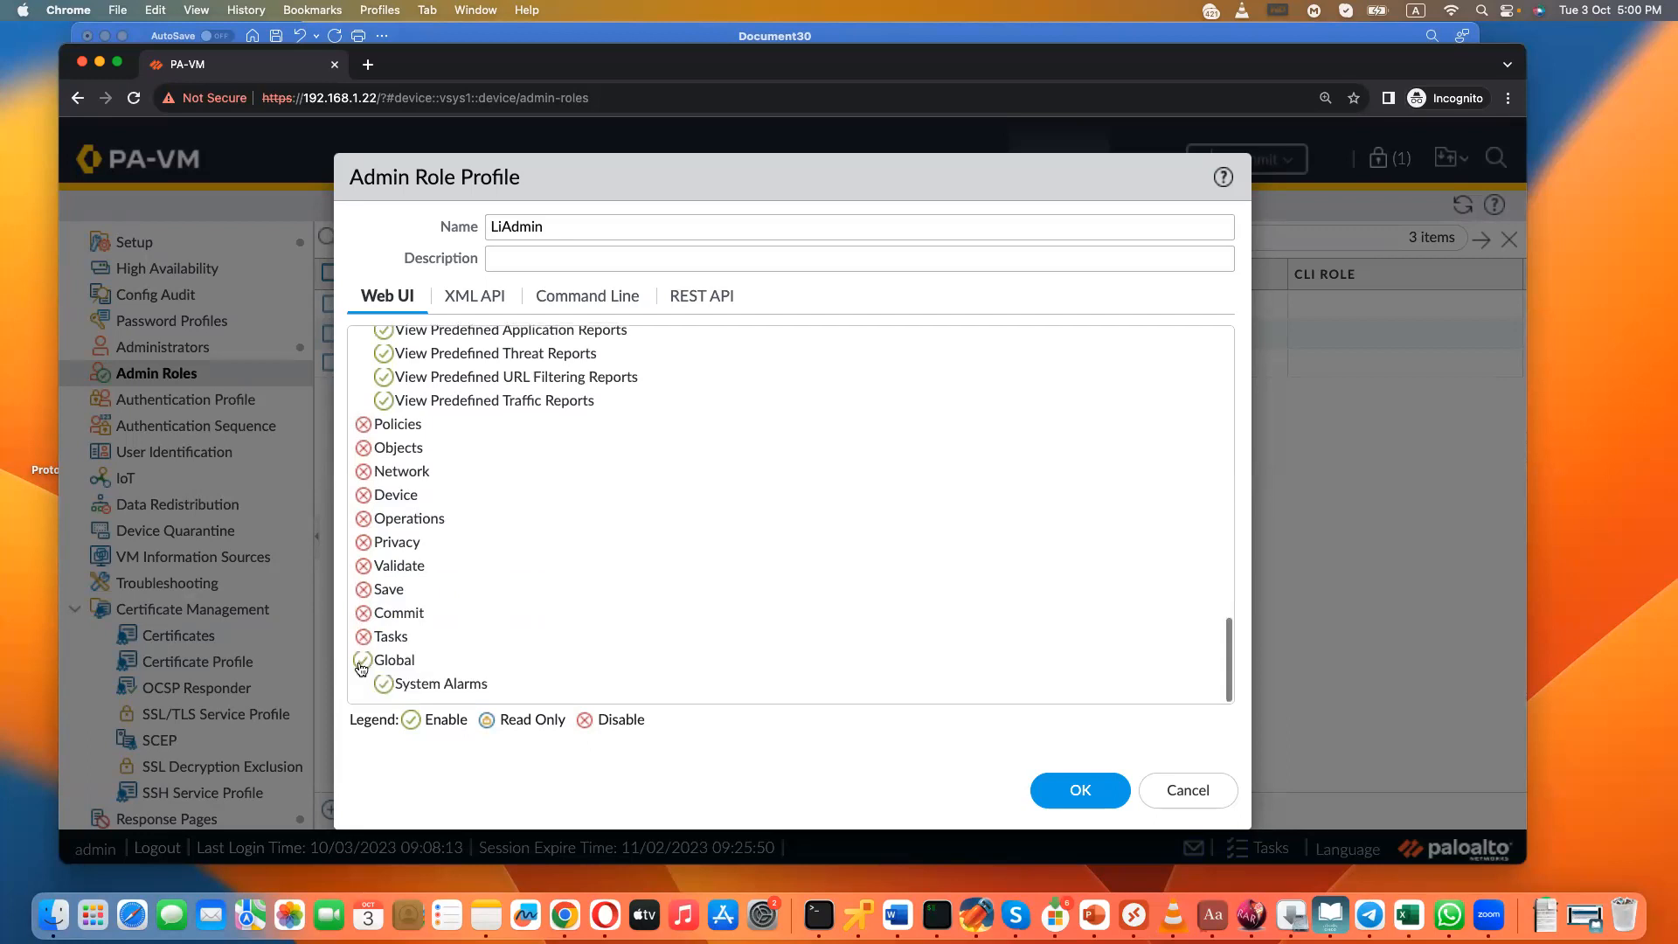
pyautogui.click(1075, 789)
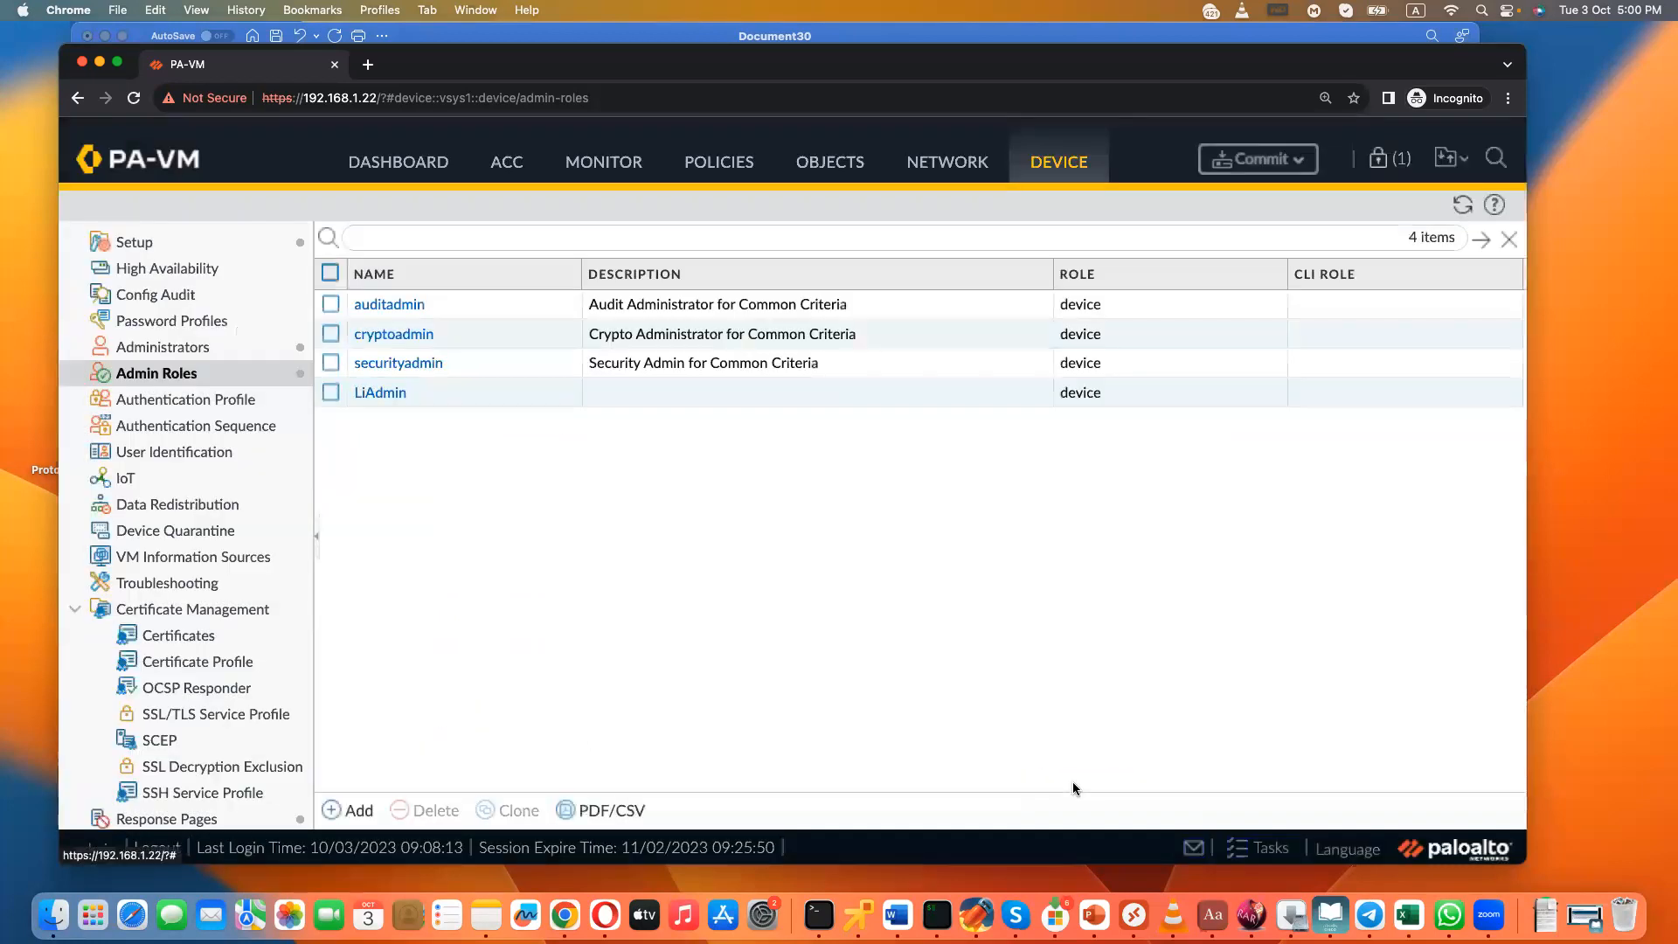
# - Start a new admin role profile named L2ADMIN
pyautogui.click(337, 809)
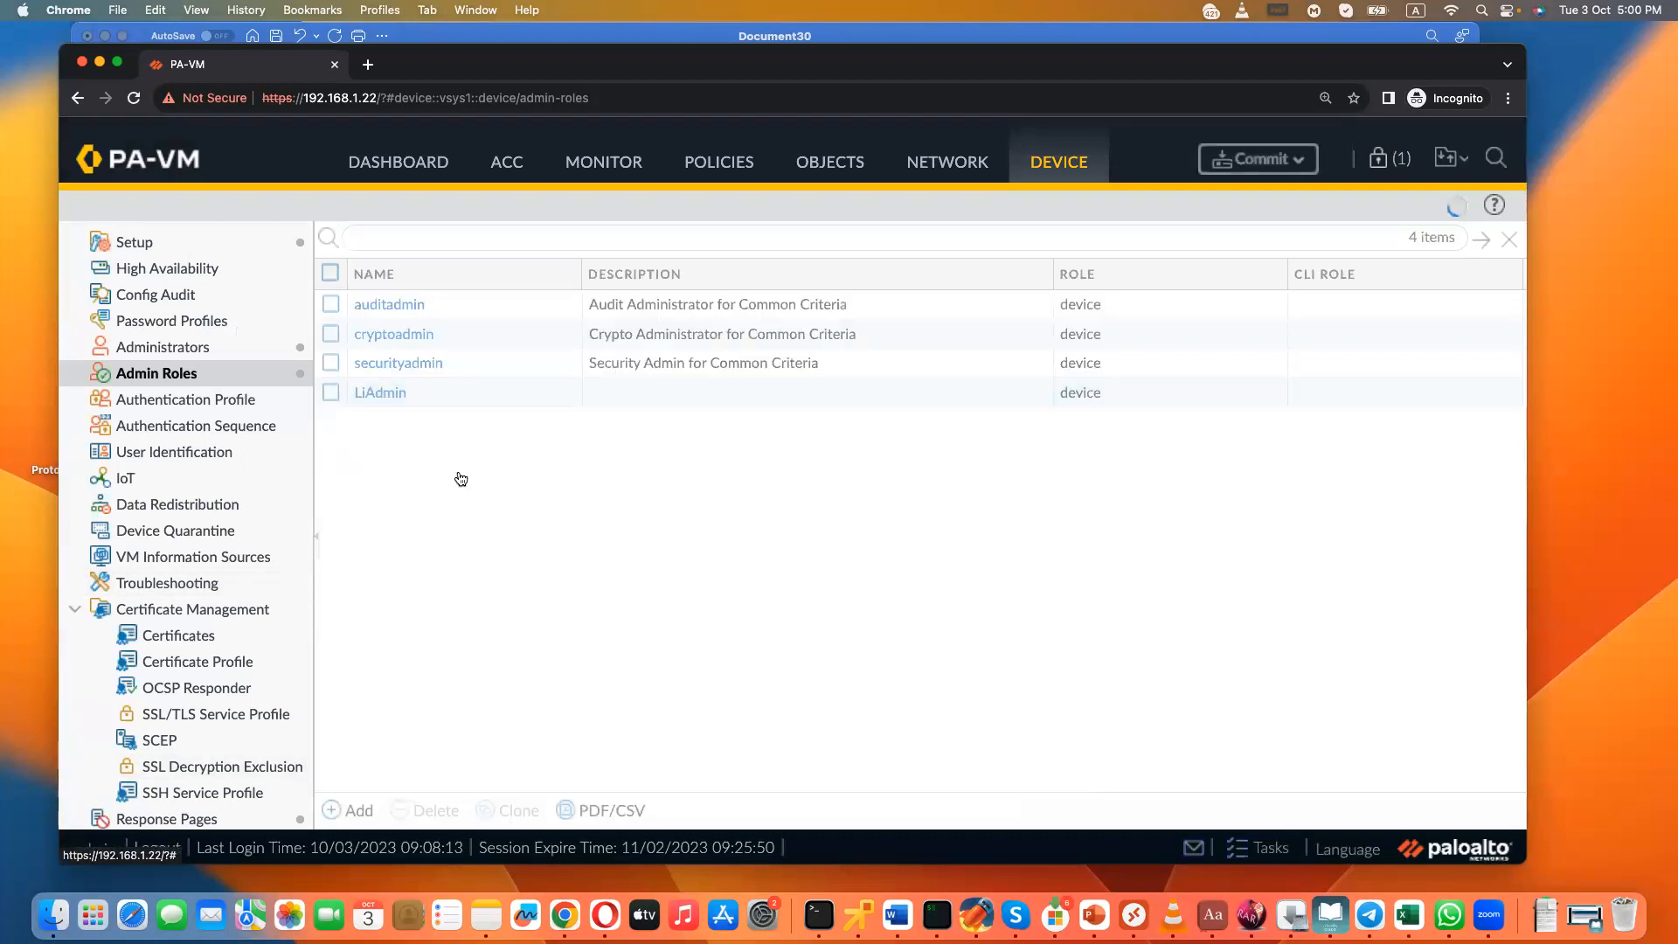
pyautogui.write('L2')
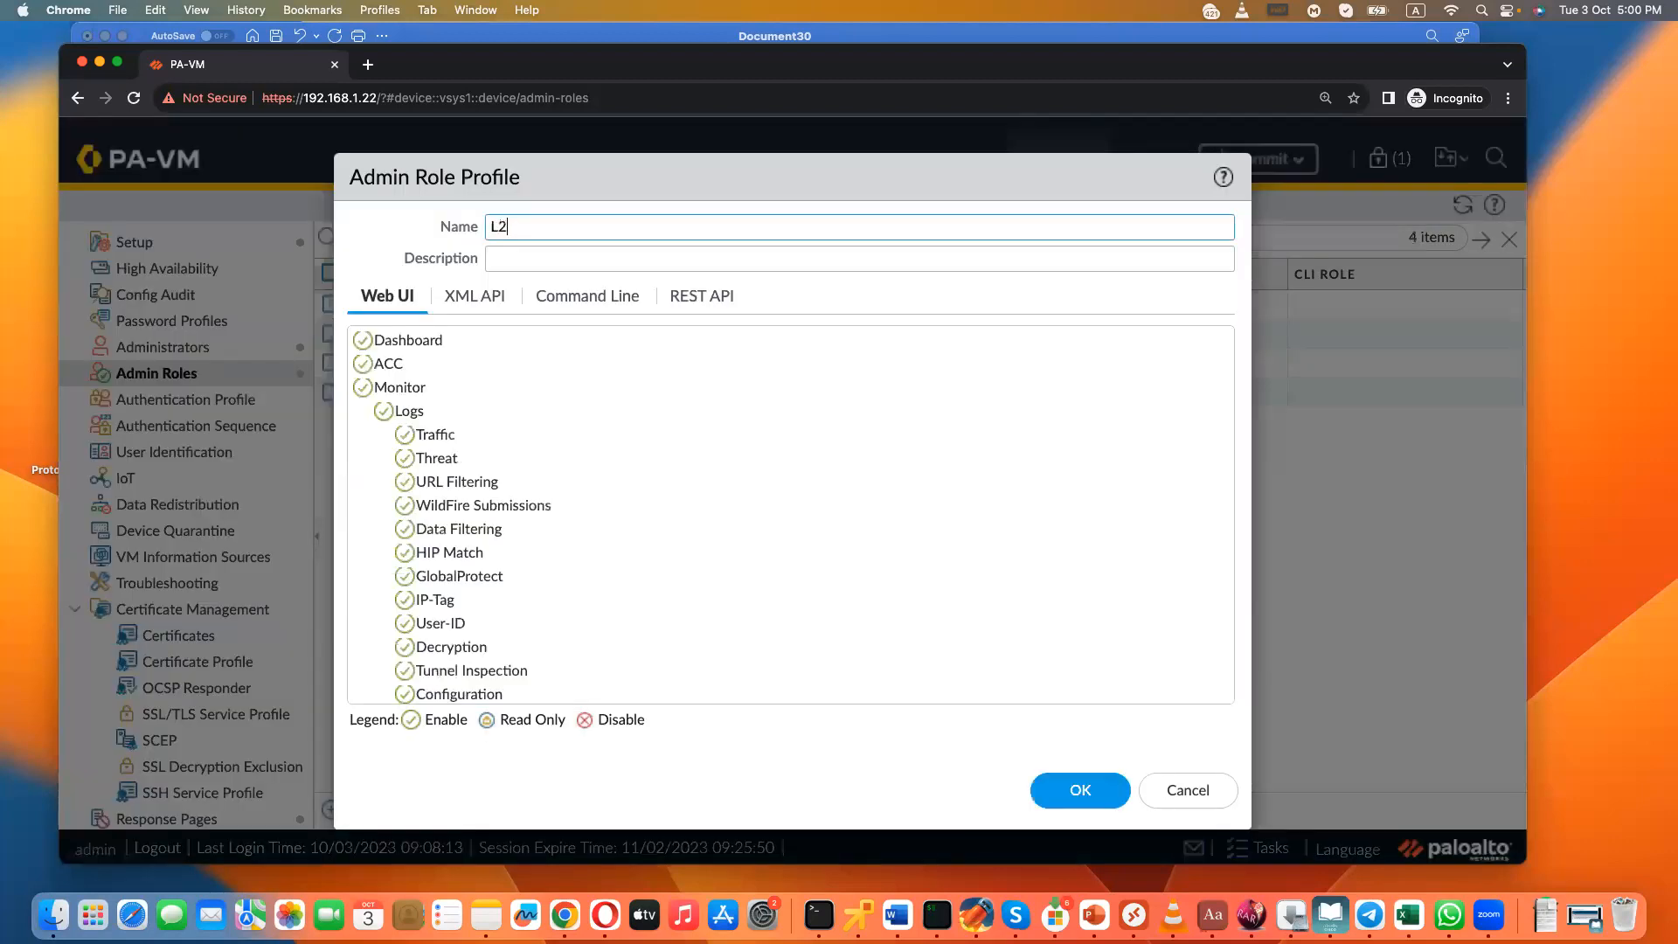
pyautogui.write('ADMIN')
# - Keep Policies enabled in the L2ADMIN role's Web UI permissions and set its Security entry to read-only
pyautogui.scroll(-5, 402, 496)
pyautogui.scroll(-15, 402, 496)
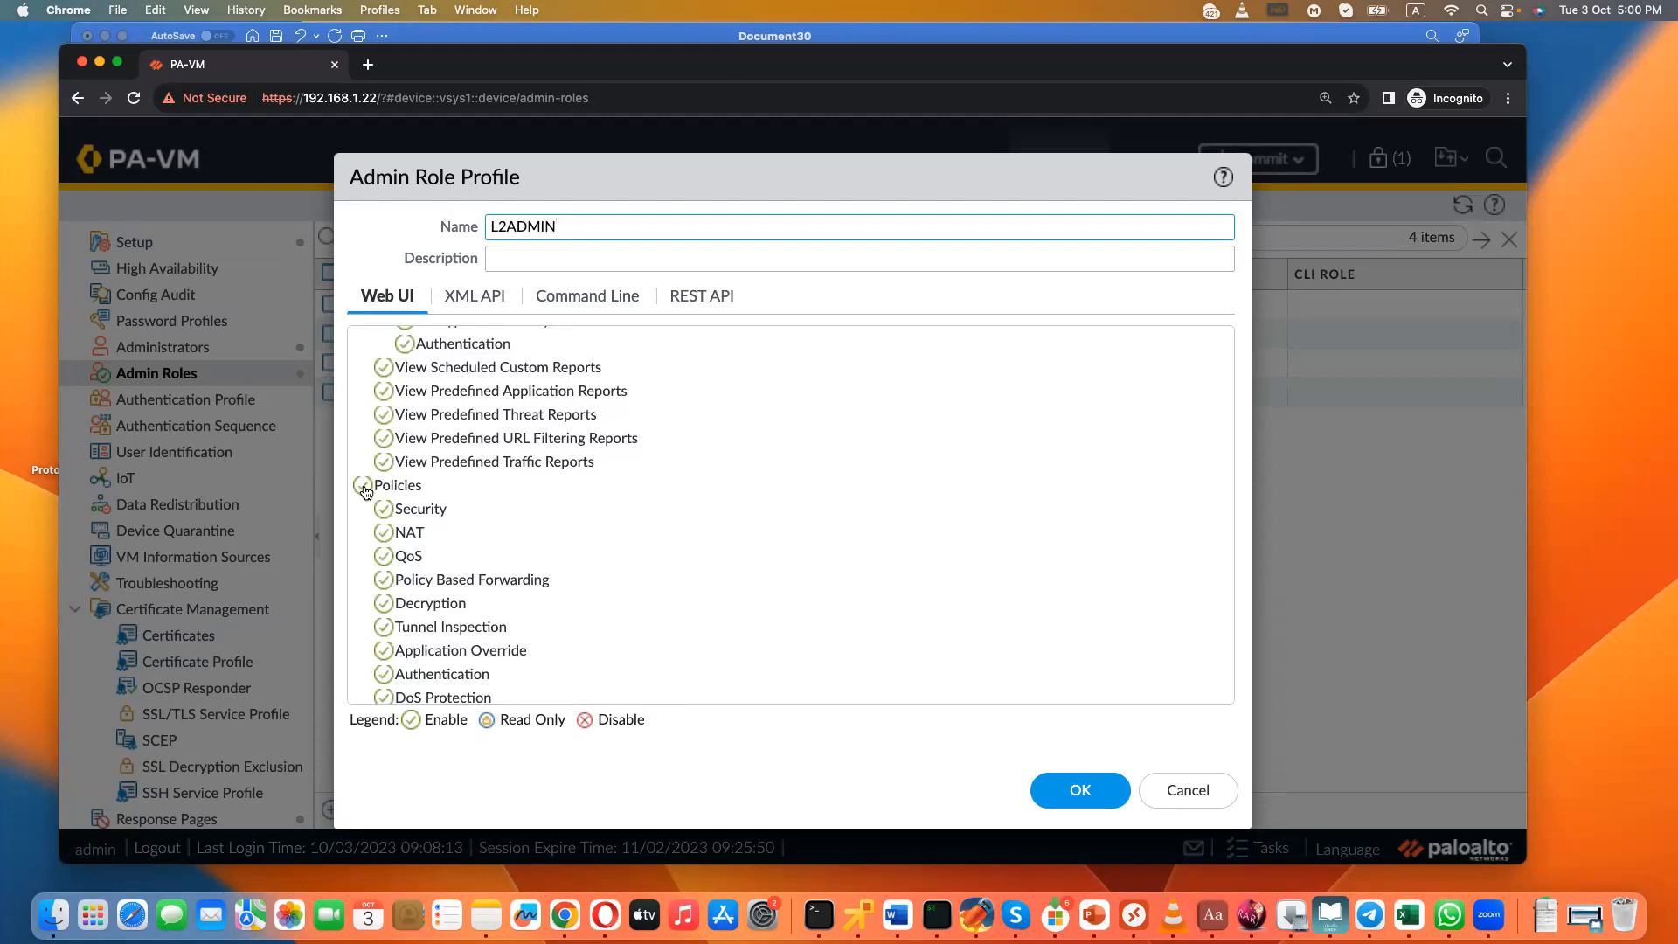
pyautogui.click(365, 488)
pyautogui.click(365, 488)
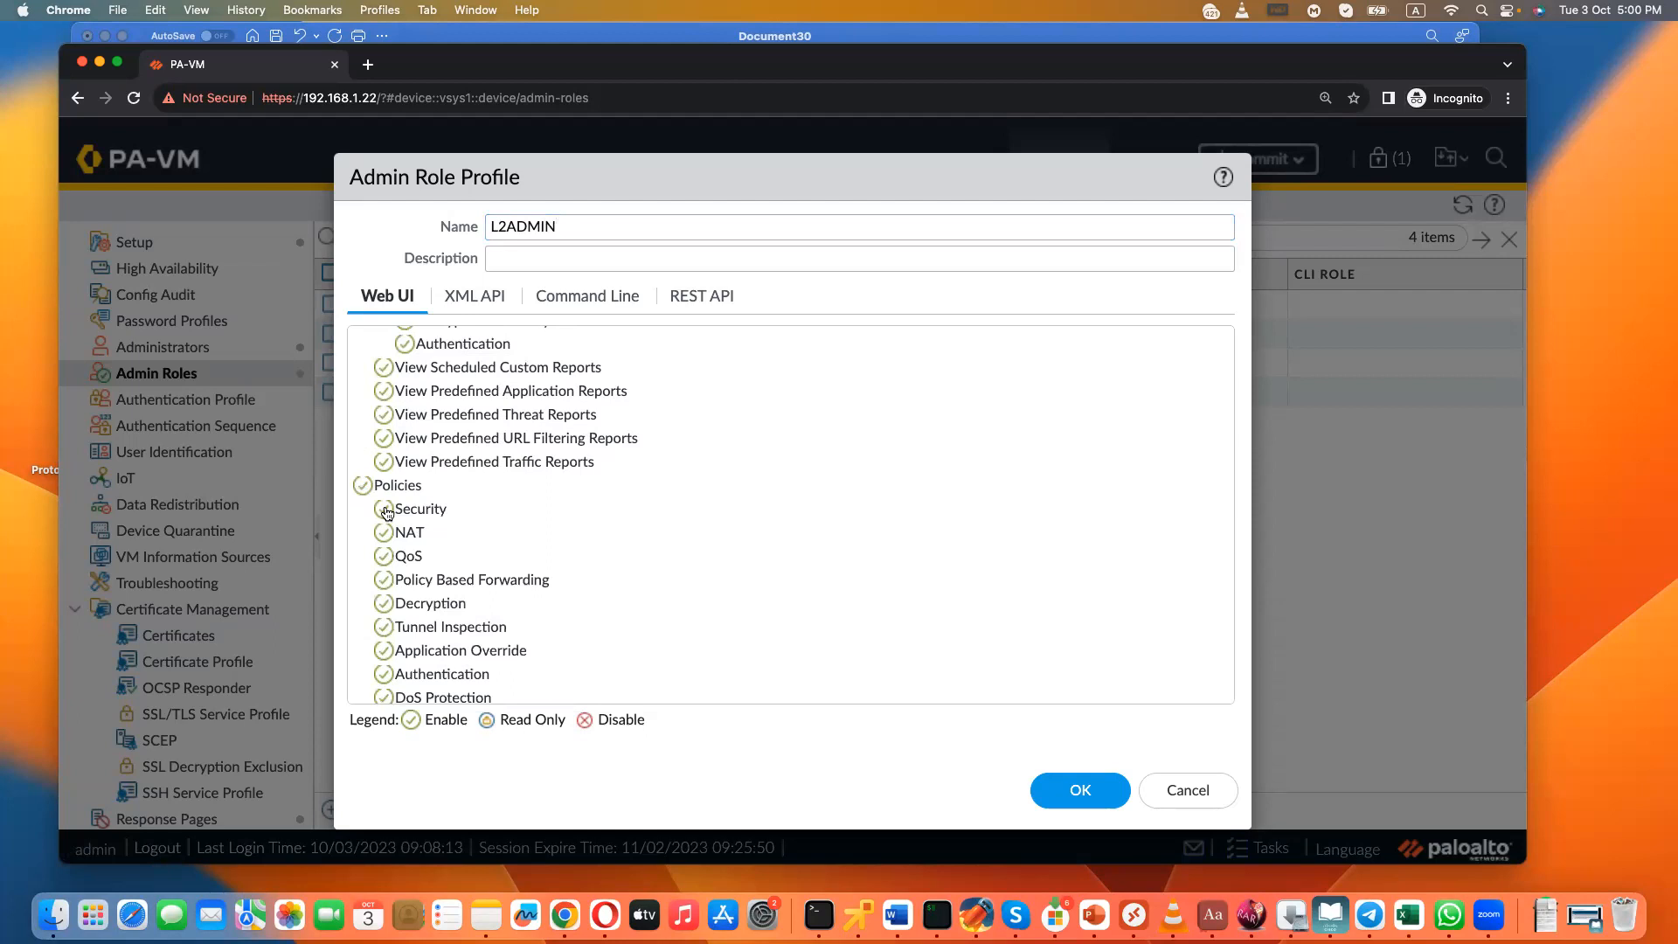
pyautogui.click(386, 511)
pyautogui.click(385, 513)
pyautogui.click(386, 512)
pyautogui.click(385, 513)
pyautogui.click(386, 513)
pyautogui.click(386, 513)
# - Set the remaining policy types from NAT through SD-WAN to read-only in the L2ADMIN role's Web UI permissions
pyautogui.click(385, 535)
pyautogui.click(385, 557)
pyautogui.click(385, 580)
pyautogui.click(385, 604)
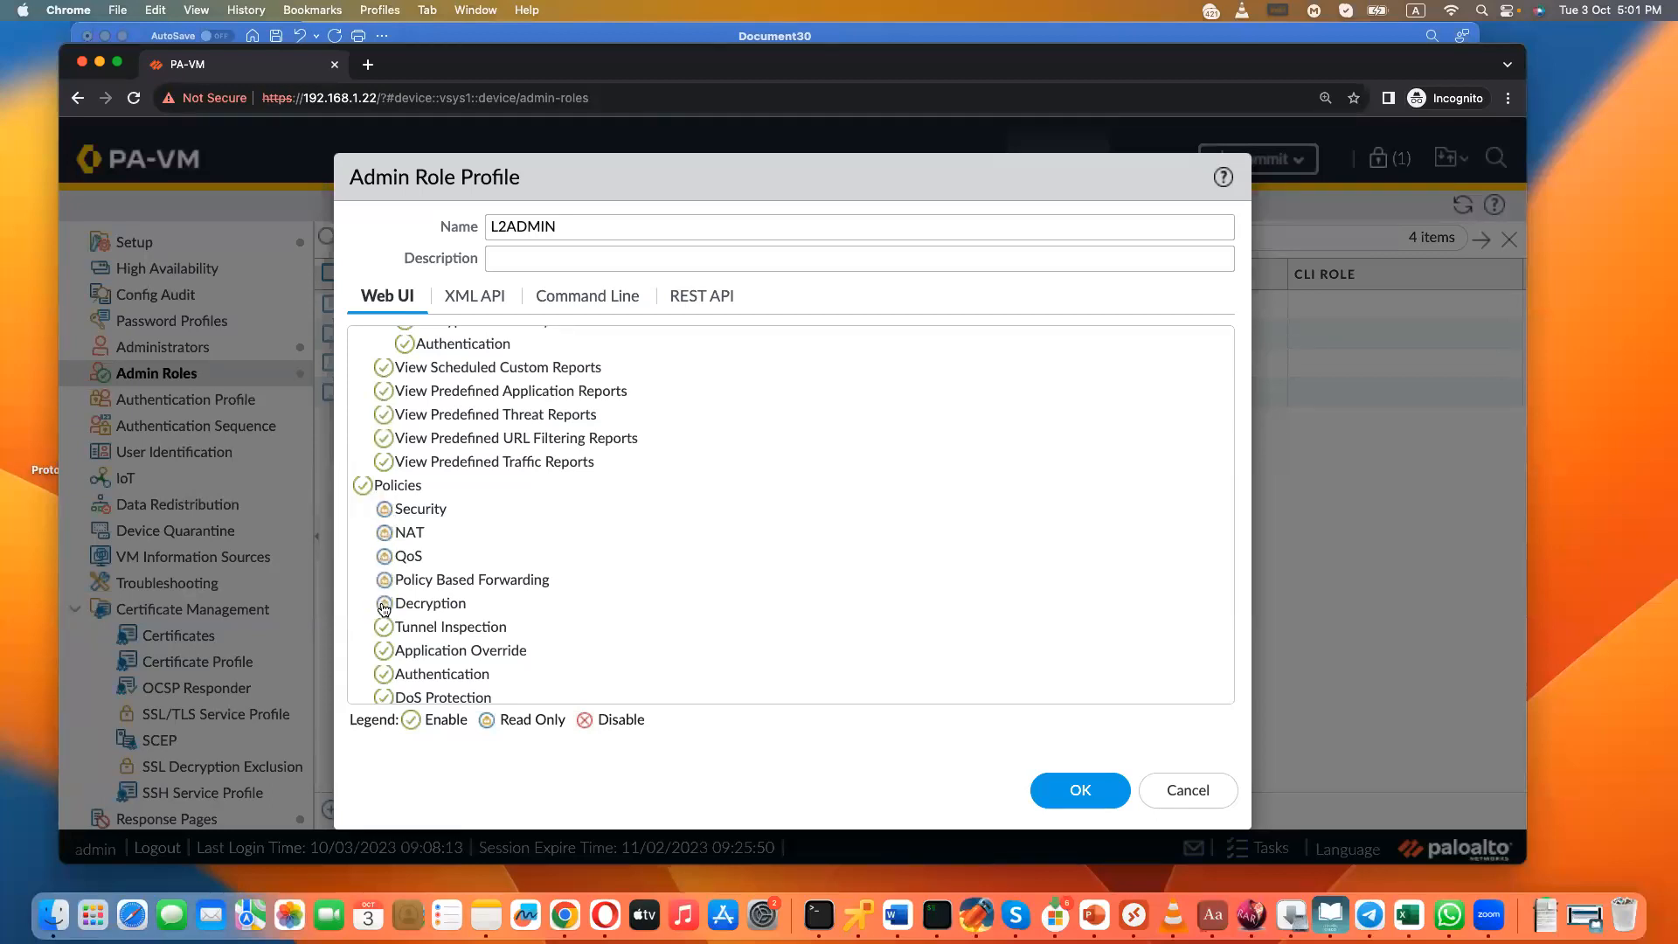
pyautogui.click(384, 627)
pyautogui.click(385, 651)
pyautogui.click(386, 680)
pyautogui.scroll(-2, 385, 680)
pyautogui.click(385, 658)
pyautogui.click(386, 680)
# - Toggle Rule Hit Count Reset under the L2ADMIN role's Policies permissions and save the profile
pyautogui.scroll(-5, 385, 680)
pyautogui.click(386, 525)
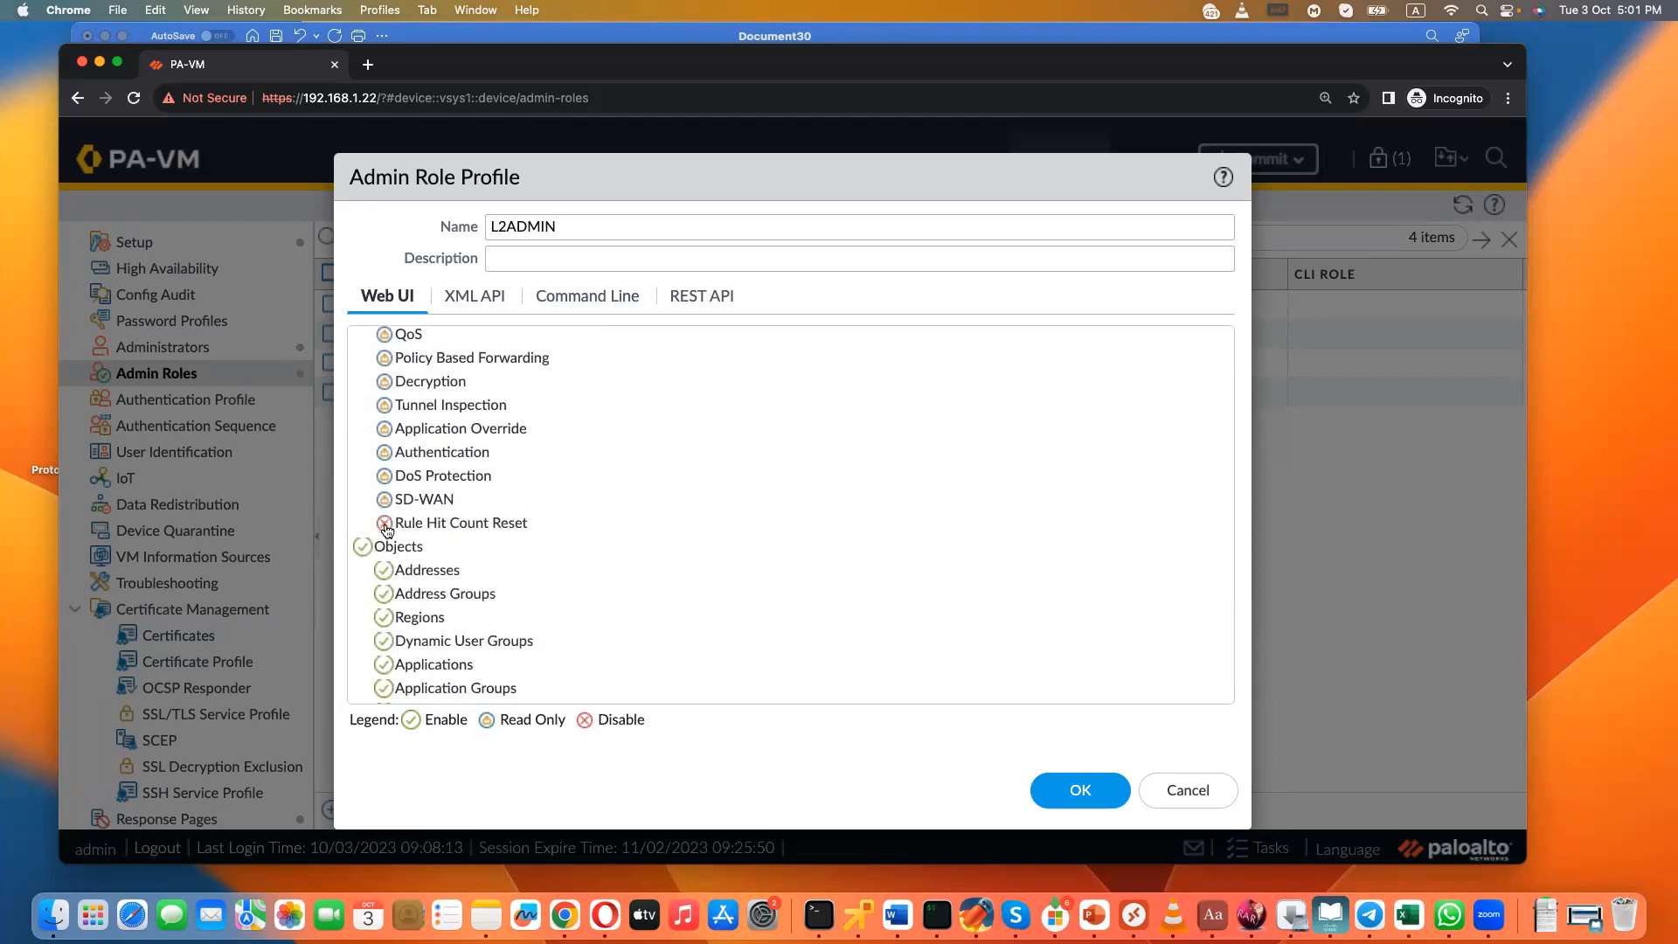
pyautogui.click(385, 523)
pyautogui.click(1063, 791)
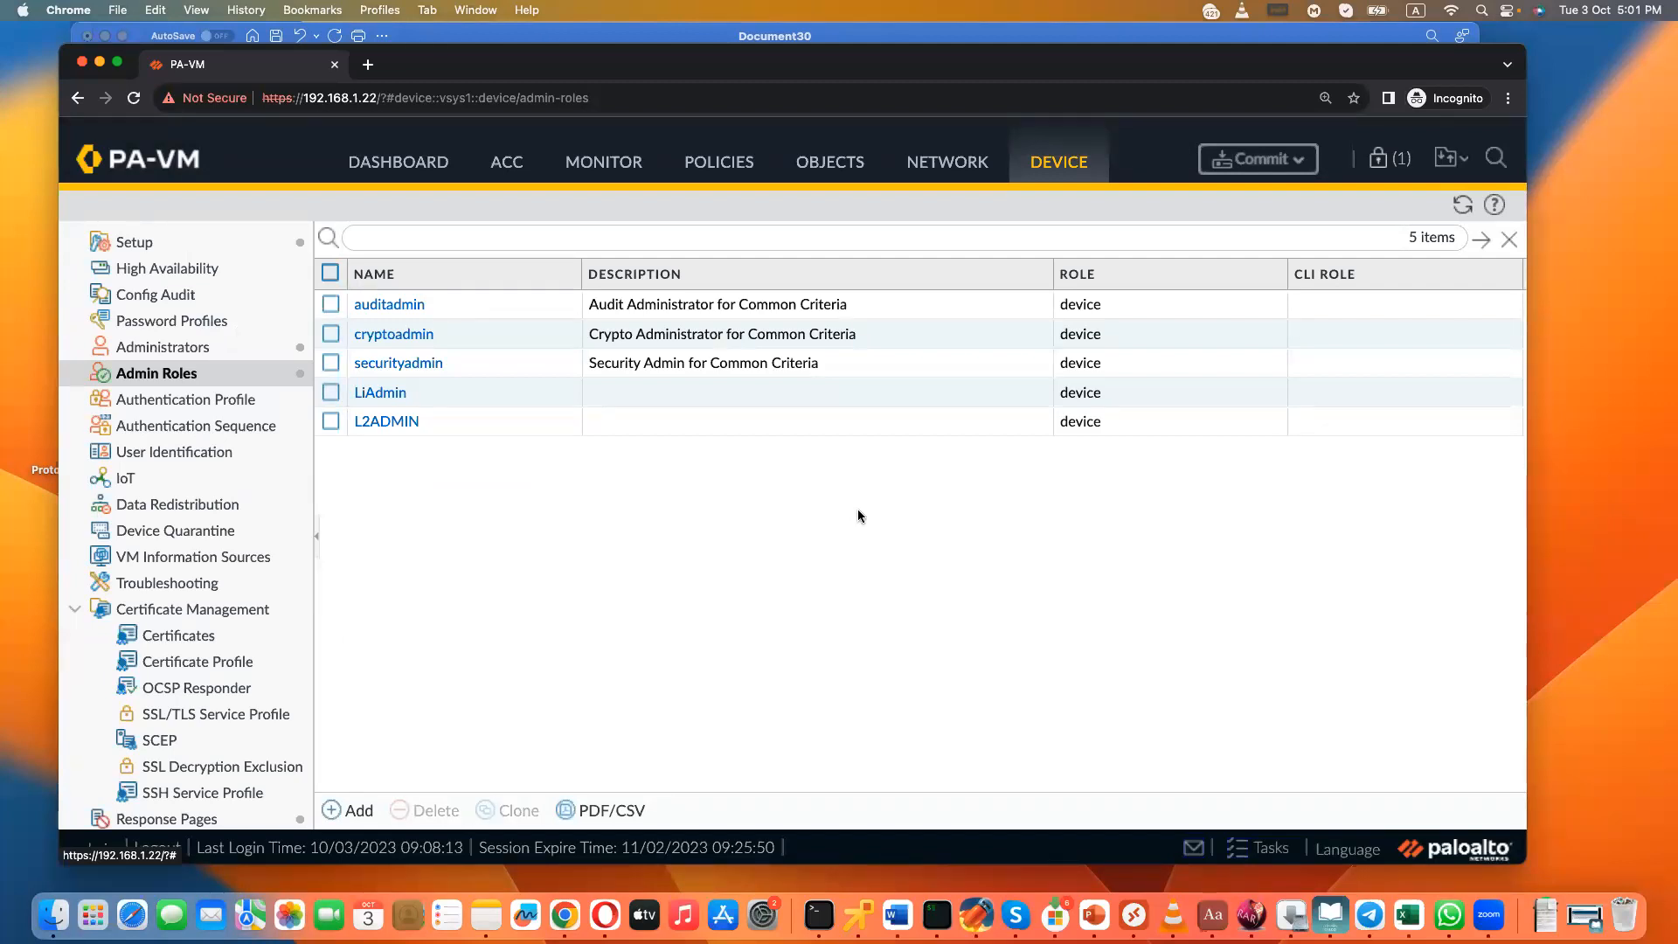
# - Enable Commit in the L2ADMIN role's XML API permissions, review its REST API permissions and save the profile
pyautogui.click(371, 425)
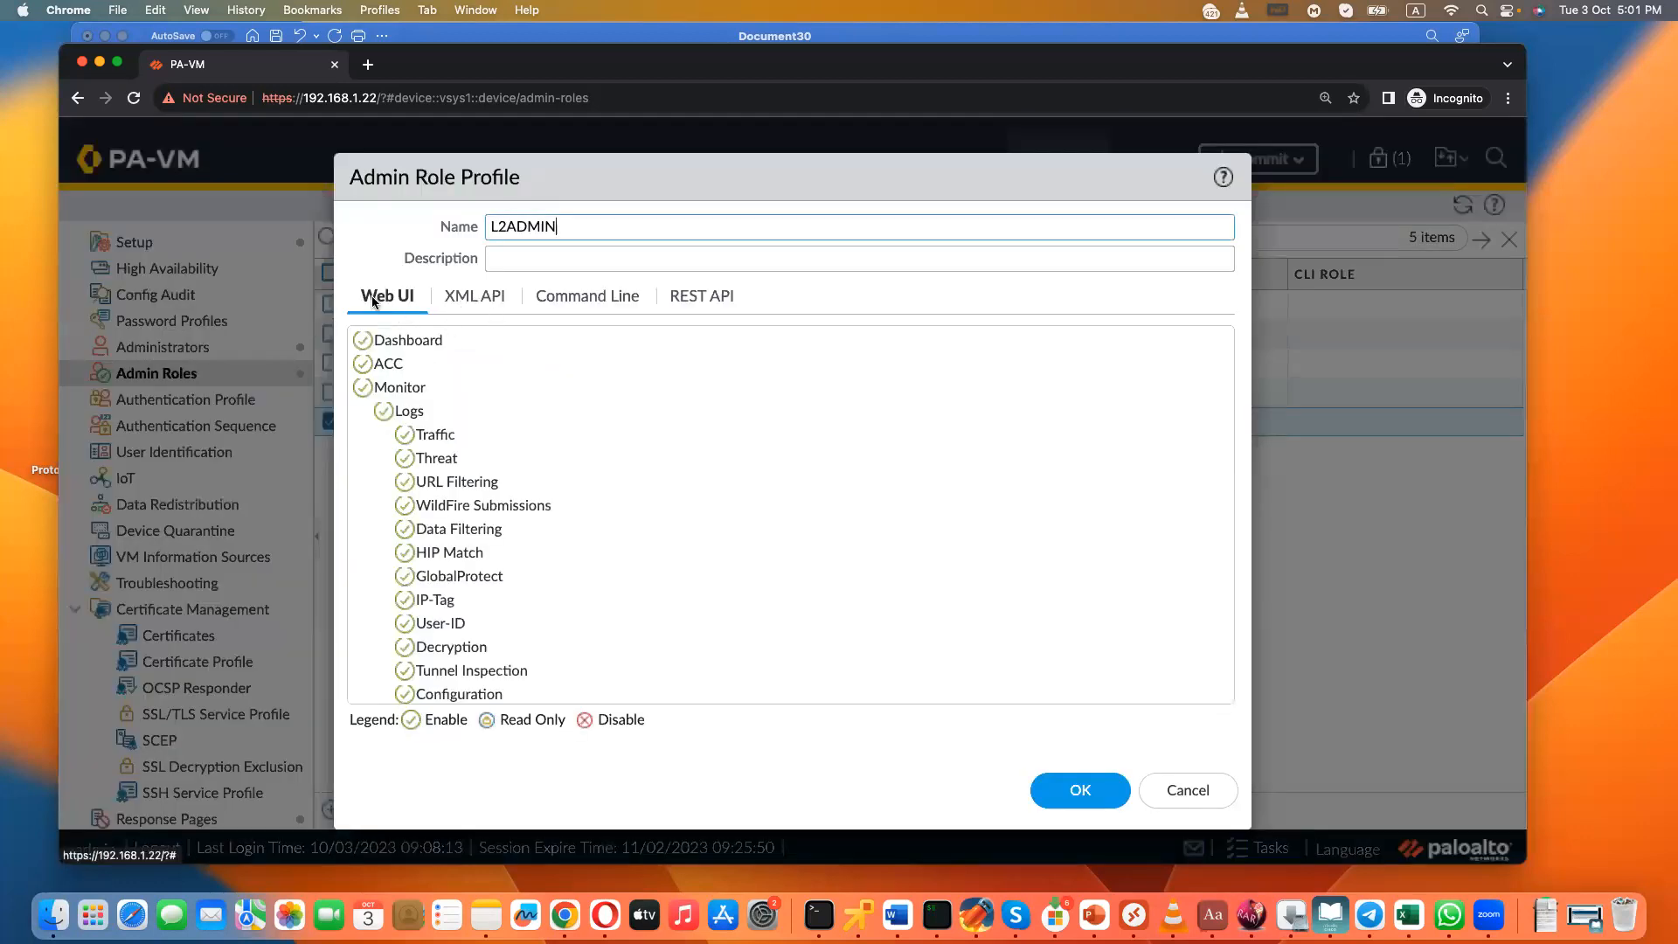
pyautogui.click(476, 300)
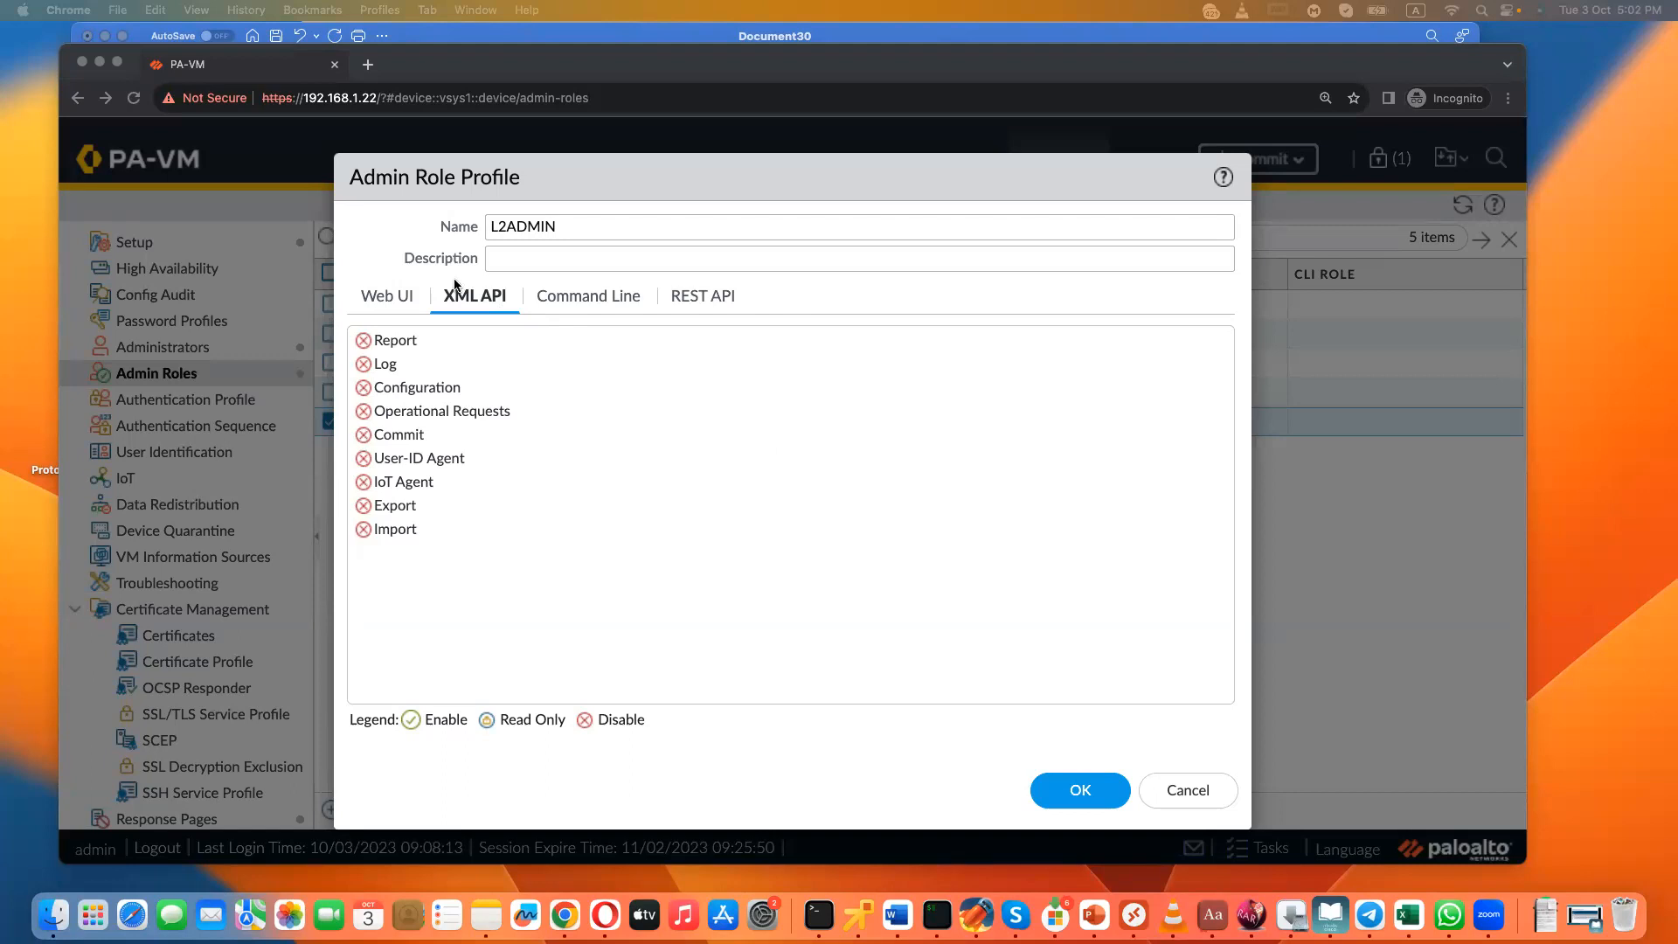
pyautogui.click(362, 435)
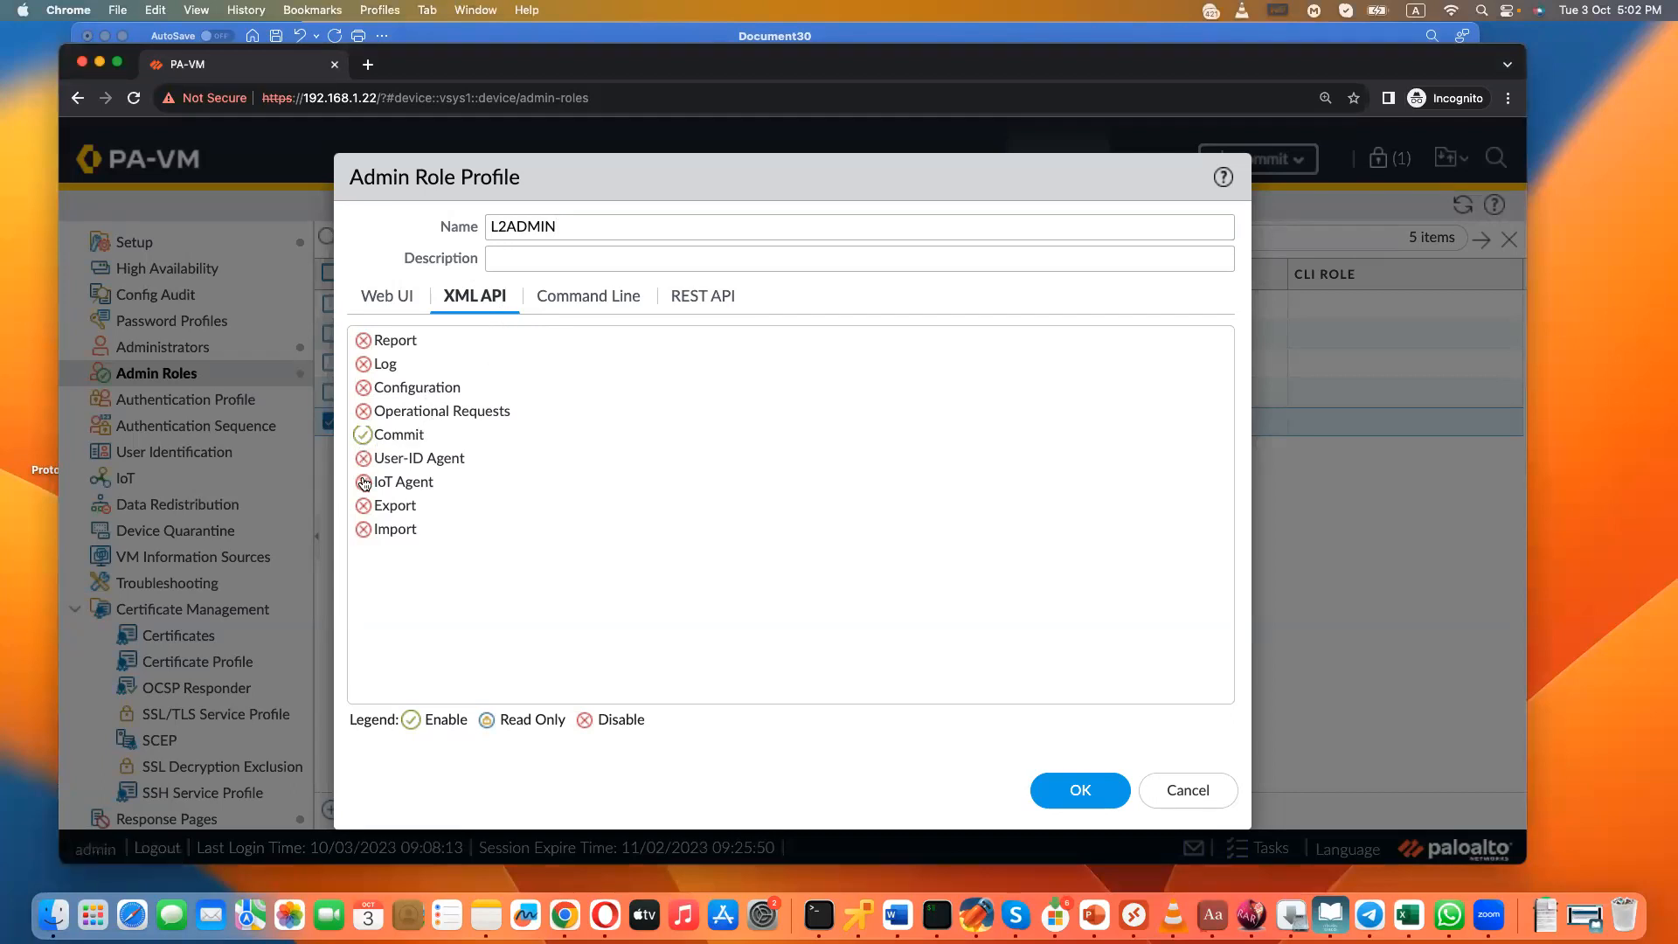
pyautogui.click(690, 306)
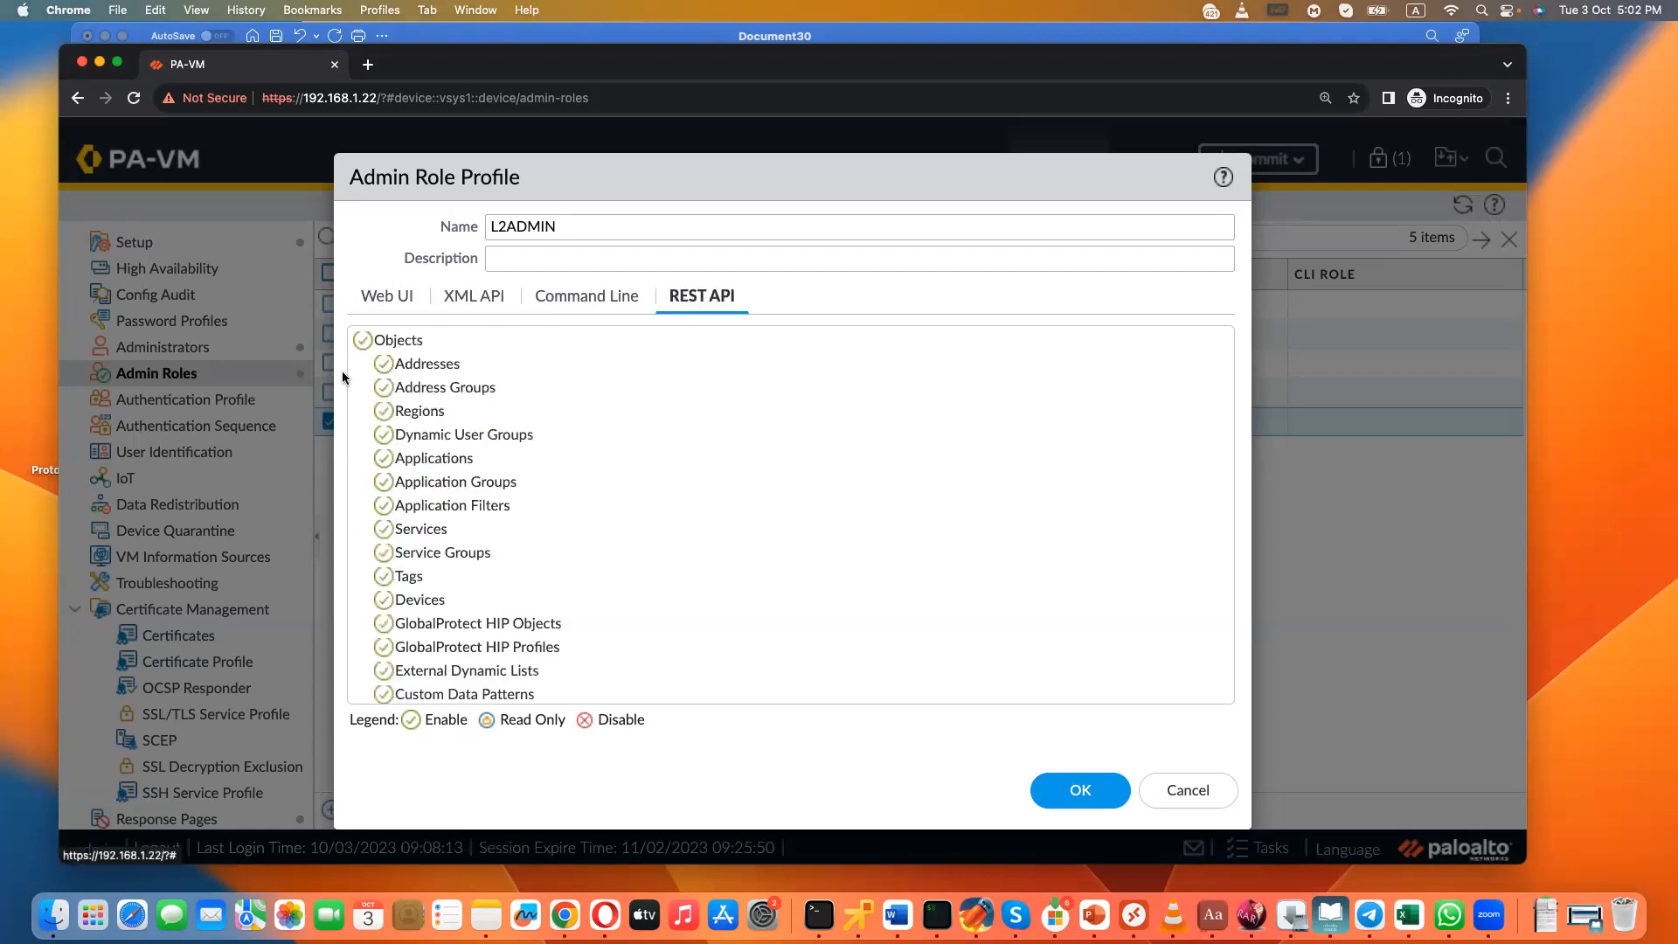
pyautogui.scroll(-20, 415, 527)
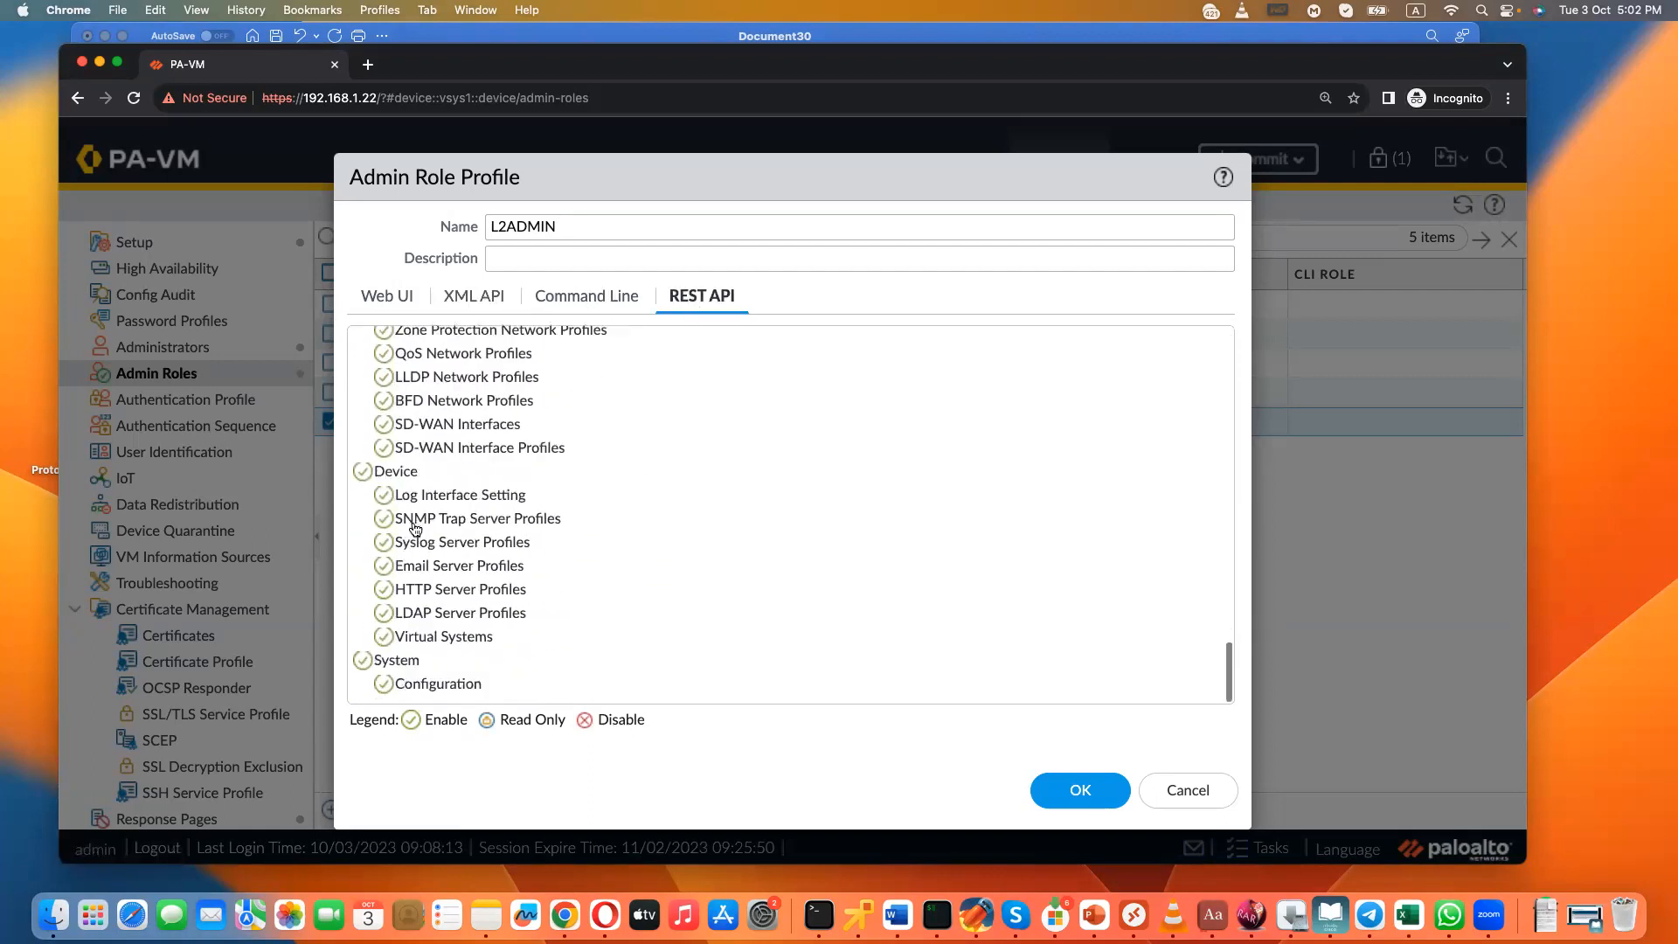
pyautogui.scroll(20, 415, 527)
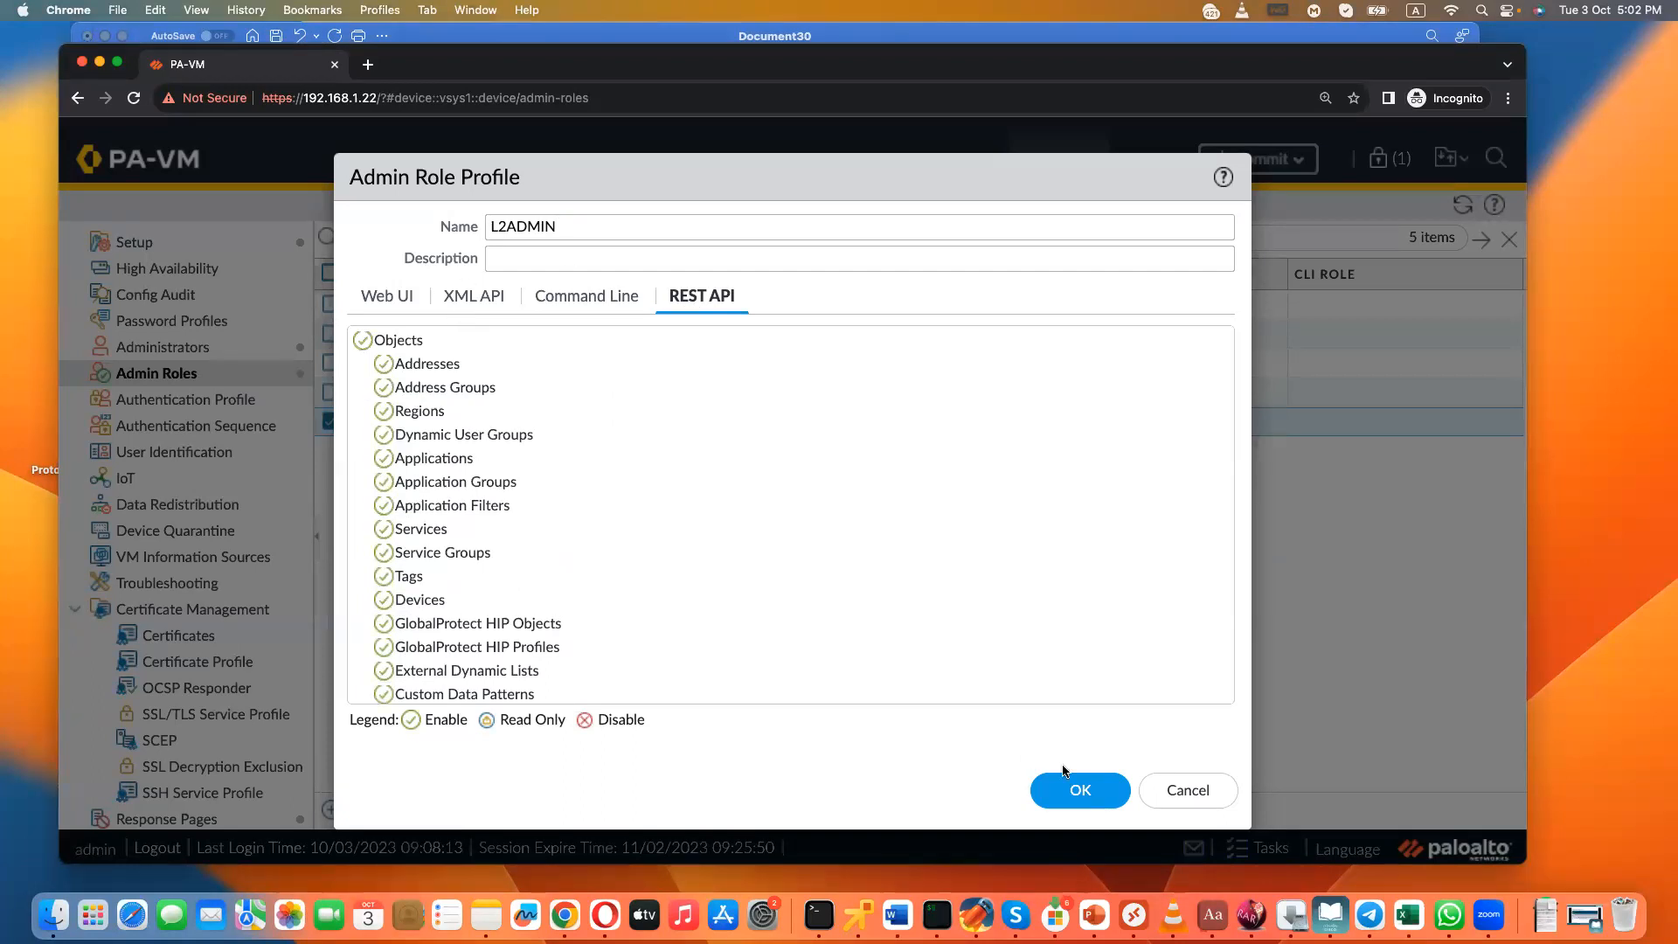
pyautogui.click(1081, 799)
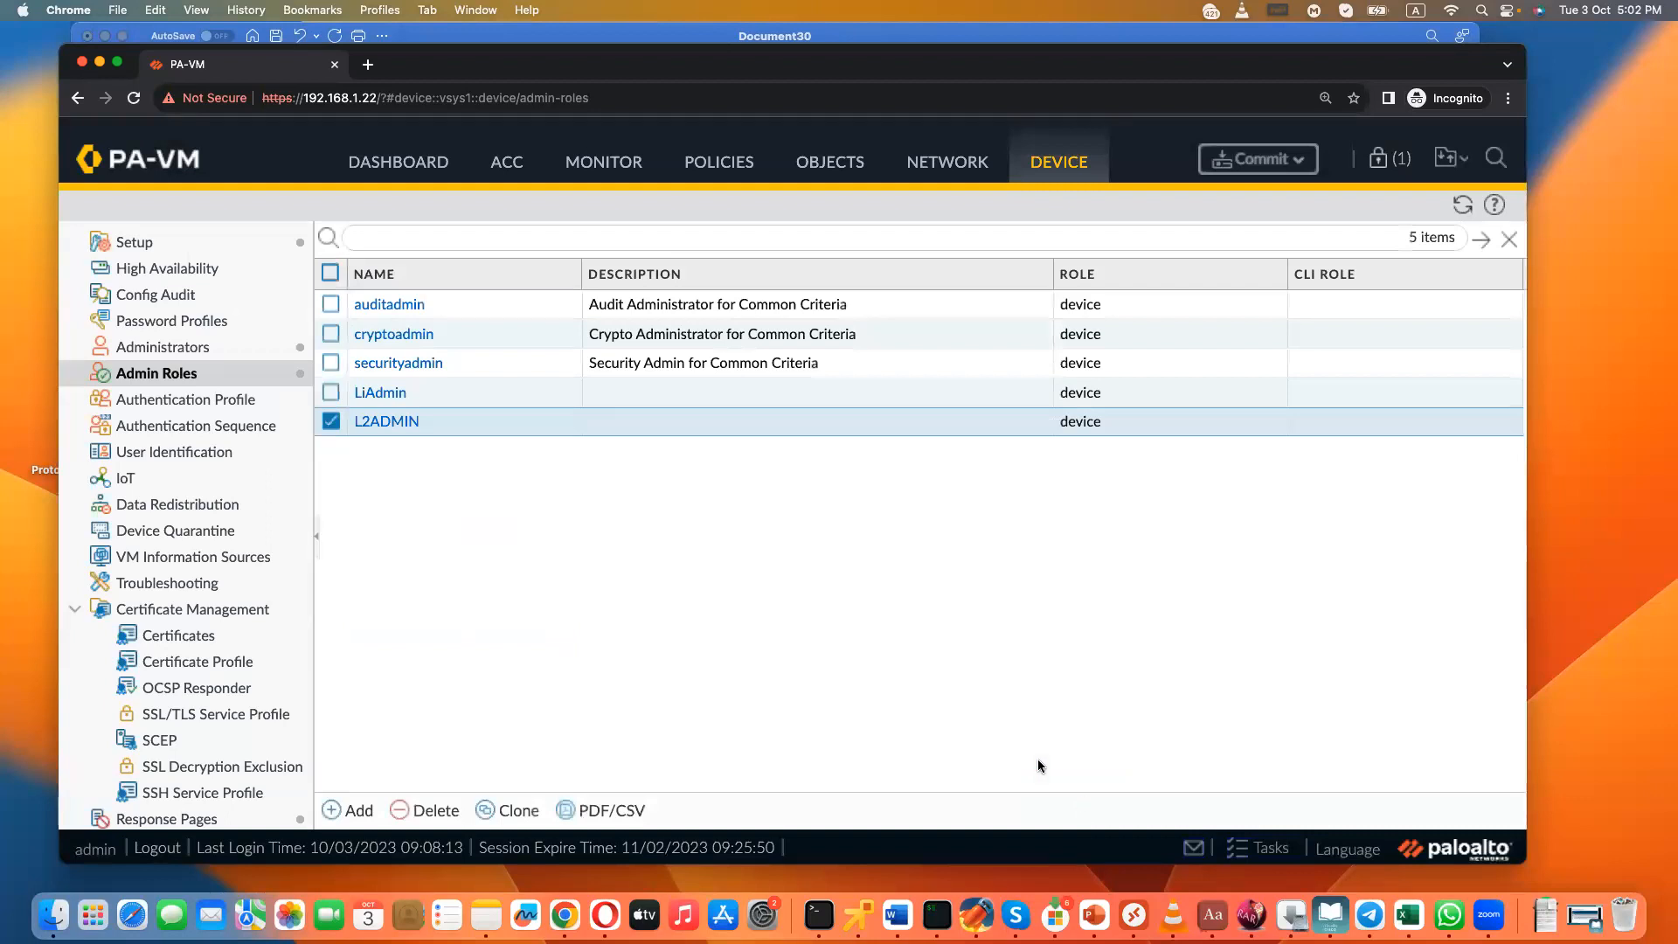
# - Start a new administrator account and enter the administrator's name
pyautogui.click(208, 346)
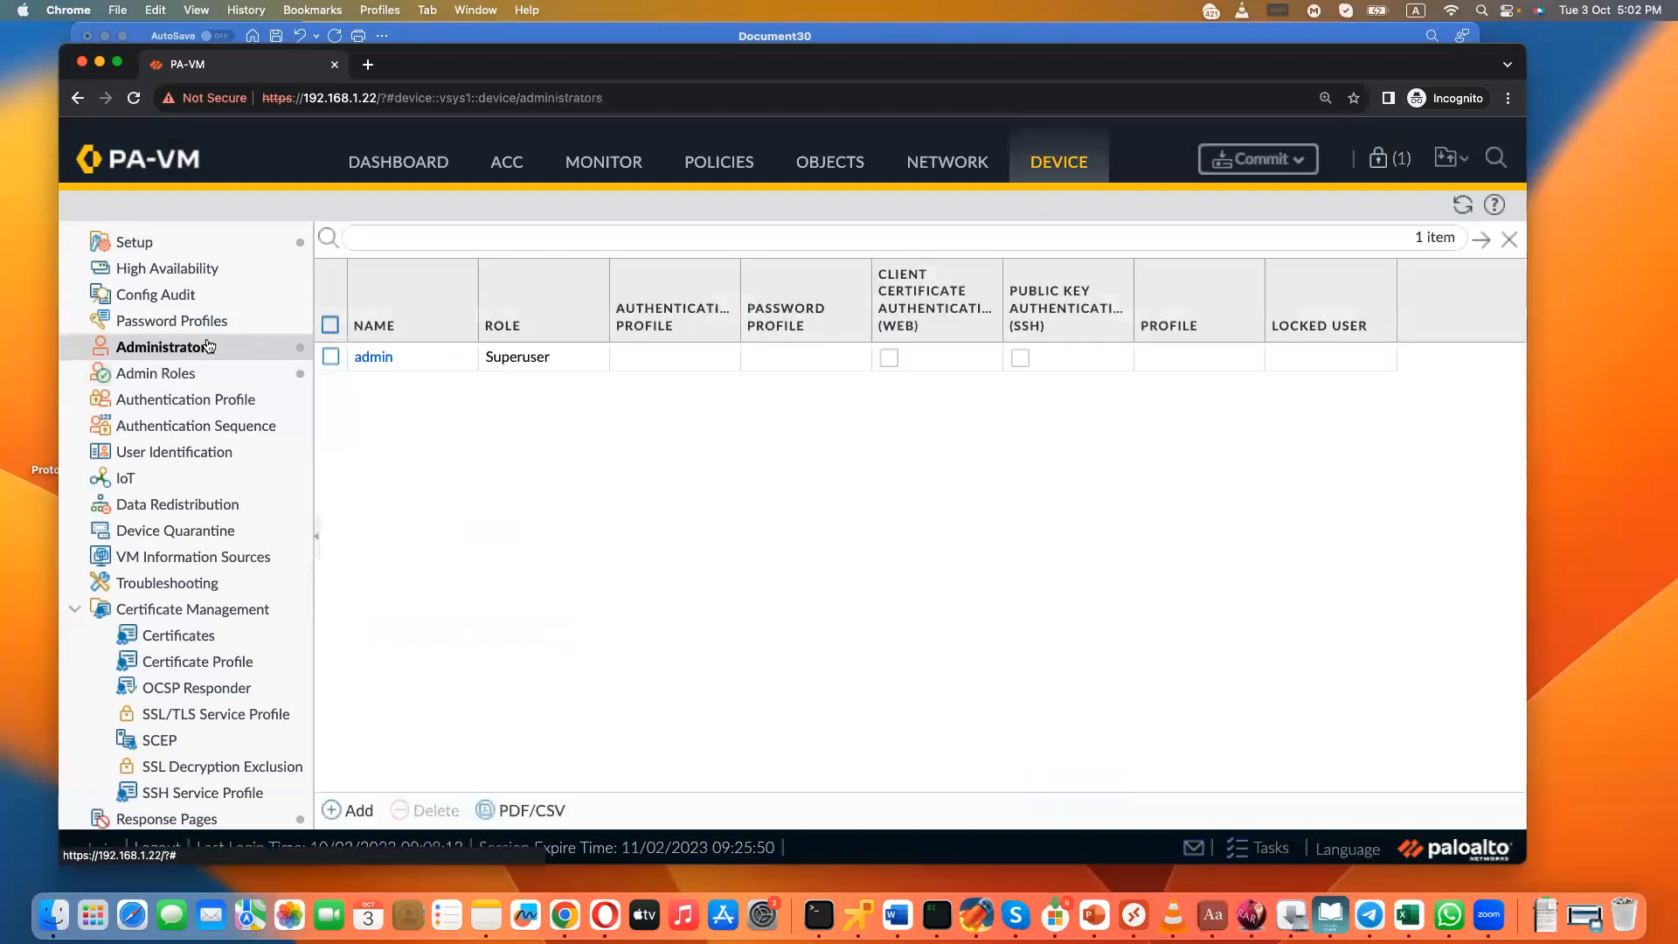
pyautogui.click(359, 807)
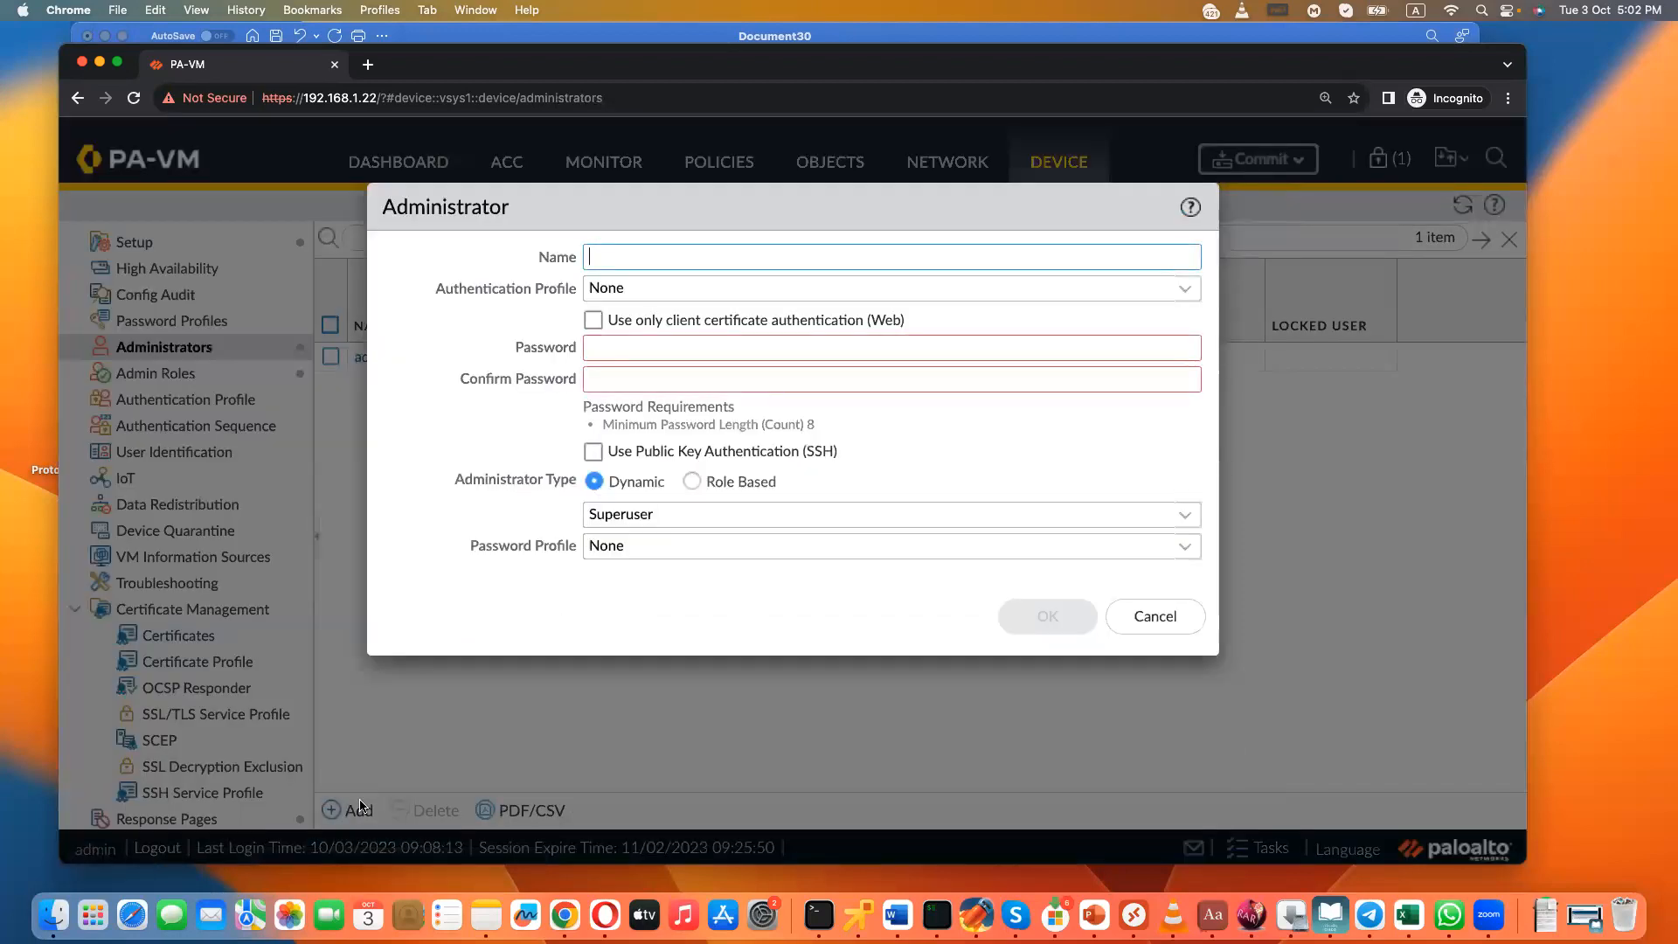
pyautogui.write('Bhalinder')
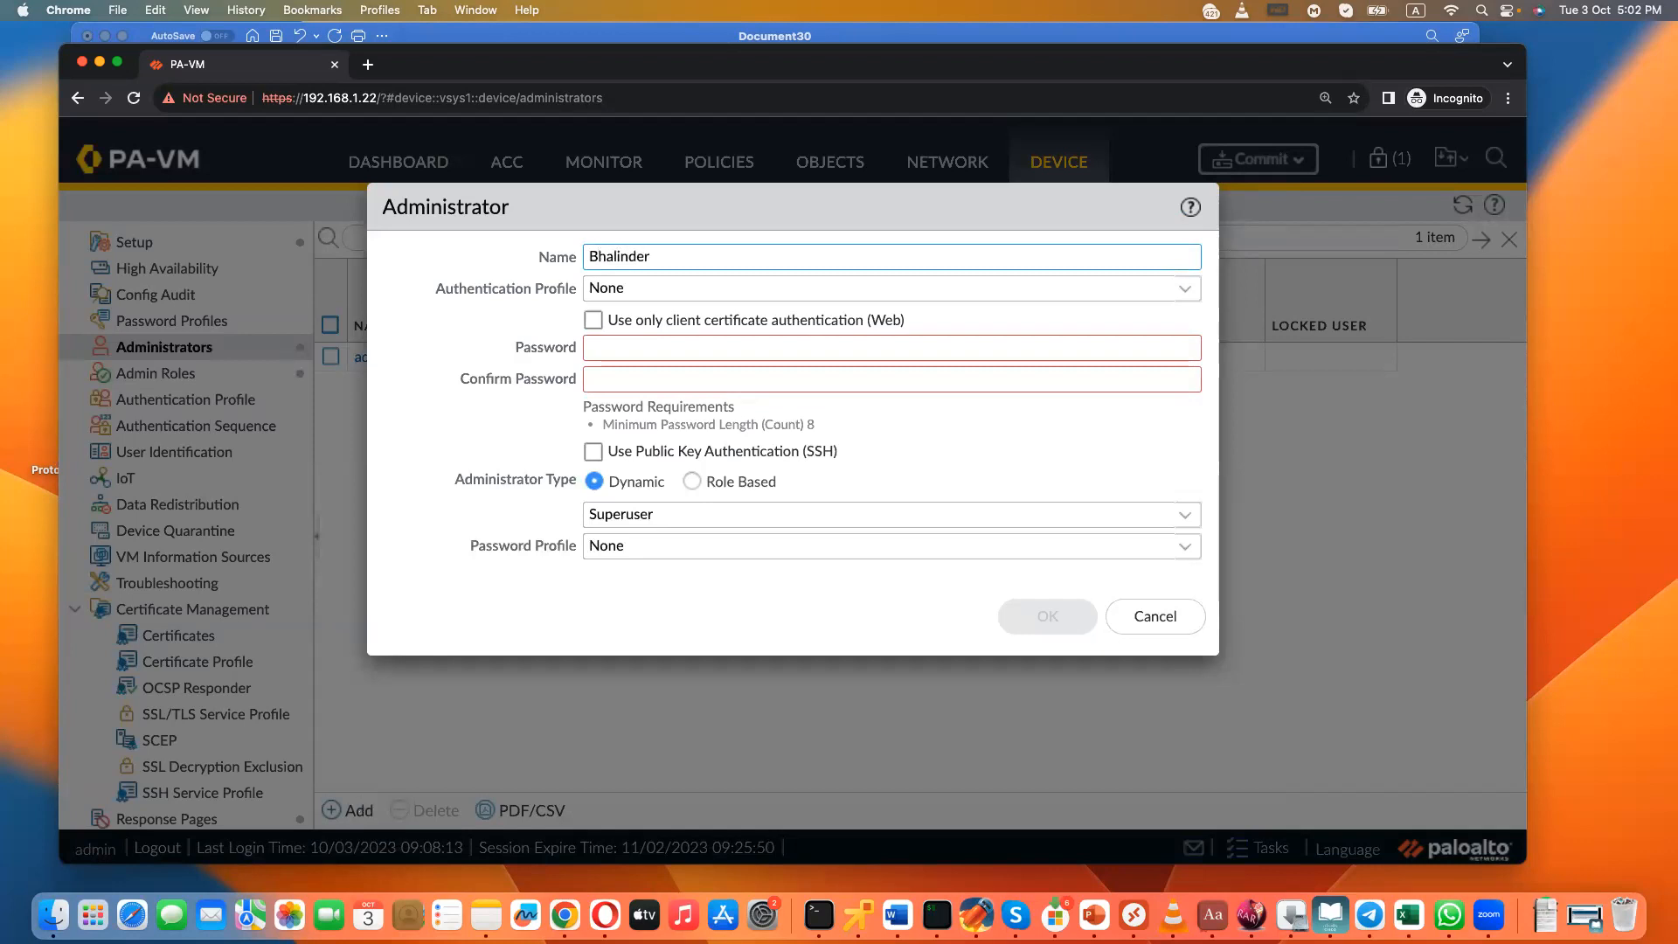
# - Enter and confirm the account password for the new administrator
pyautogui.press('Tab')
pyautogui.press('Tab')
pyautogui.press('Tab')
pyautogui.write('********')
pyautogui.press('Tab')
pyautogui.write('********')
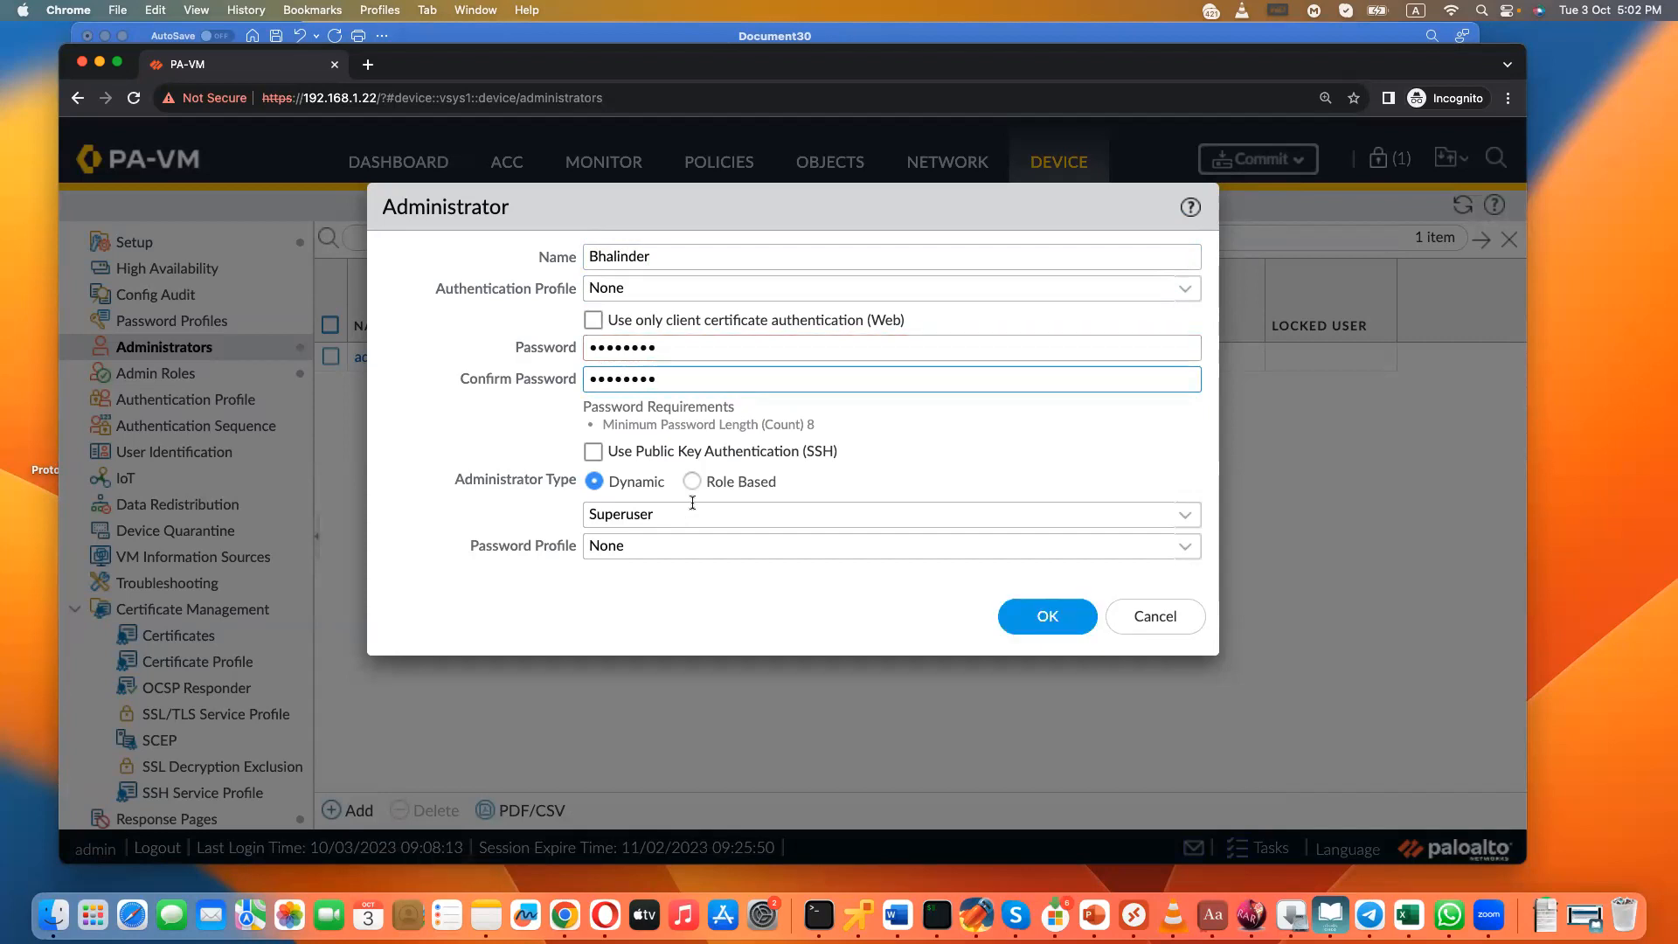
# - Make the new administrator Role Based with the L2ADMIN profile and save the account
pyautogui.click(693, 481)
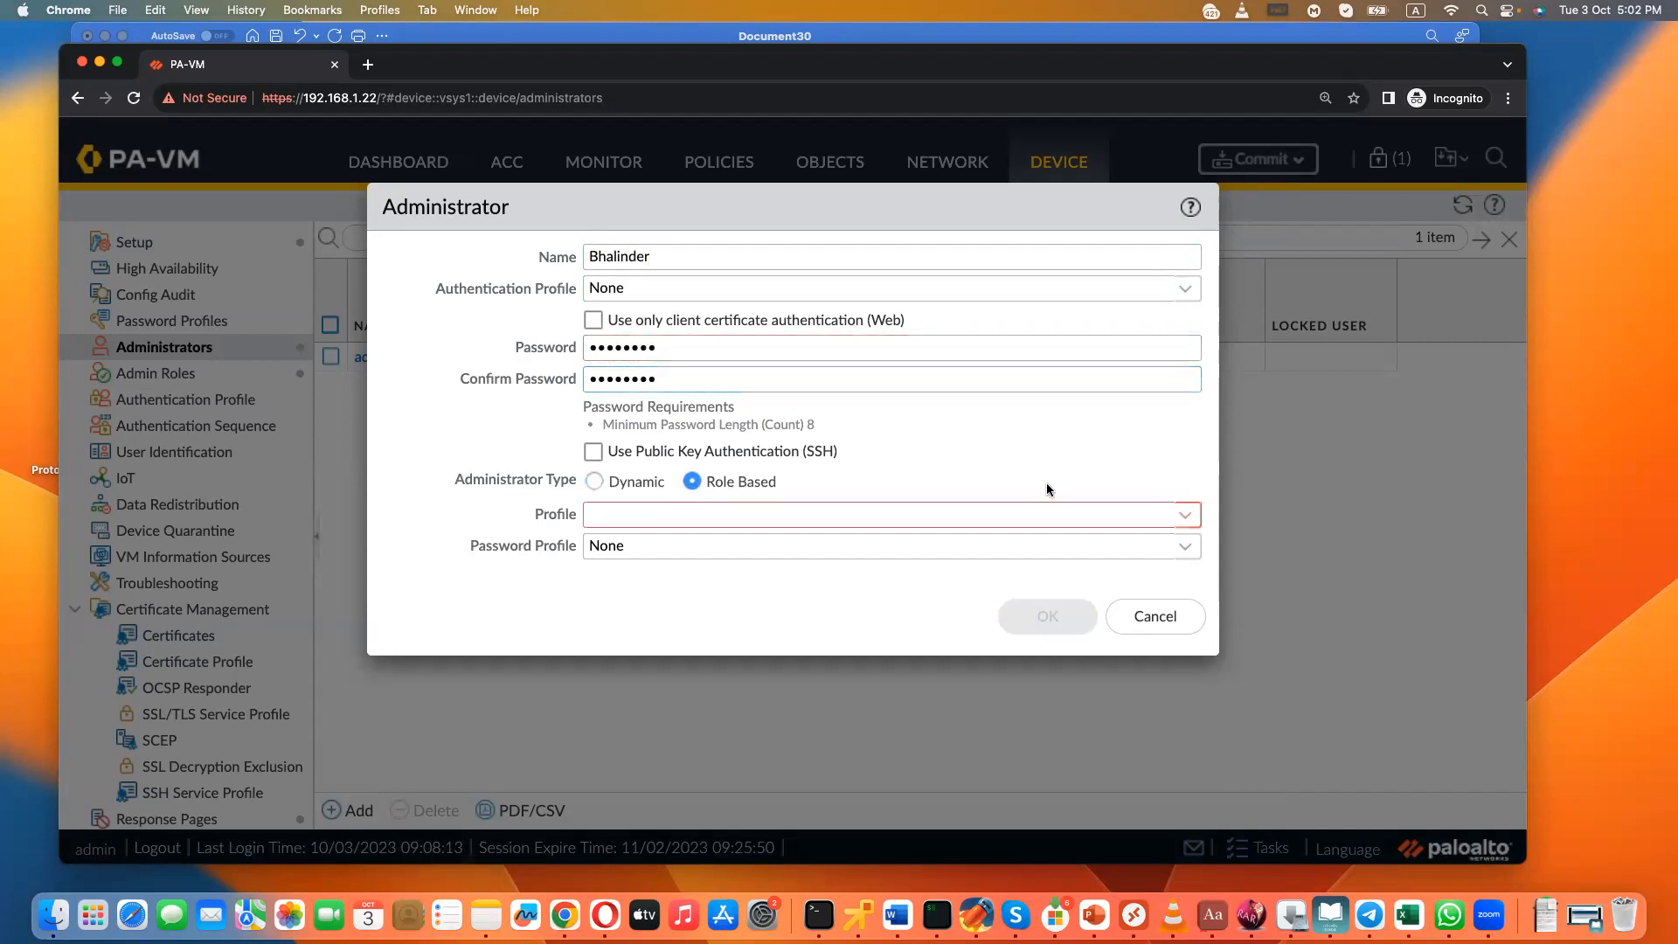
pyautogui.click(1188, 515)
pyautogui.click(646, 605)
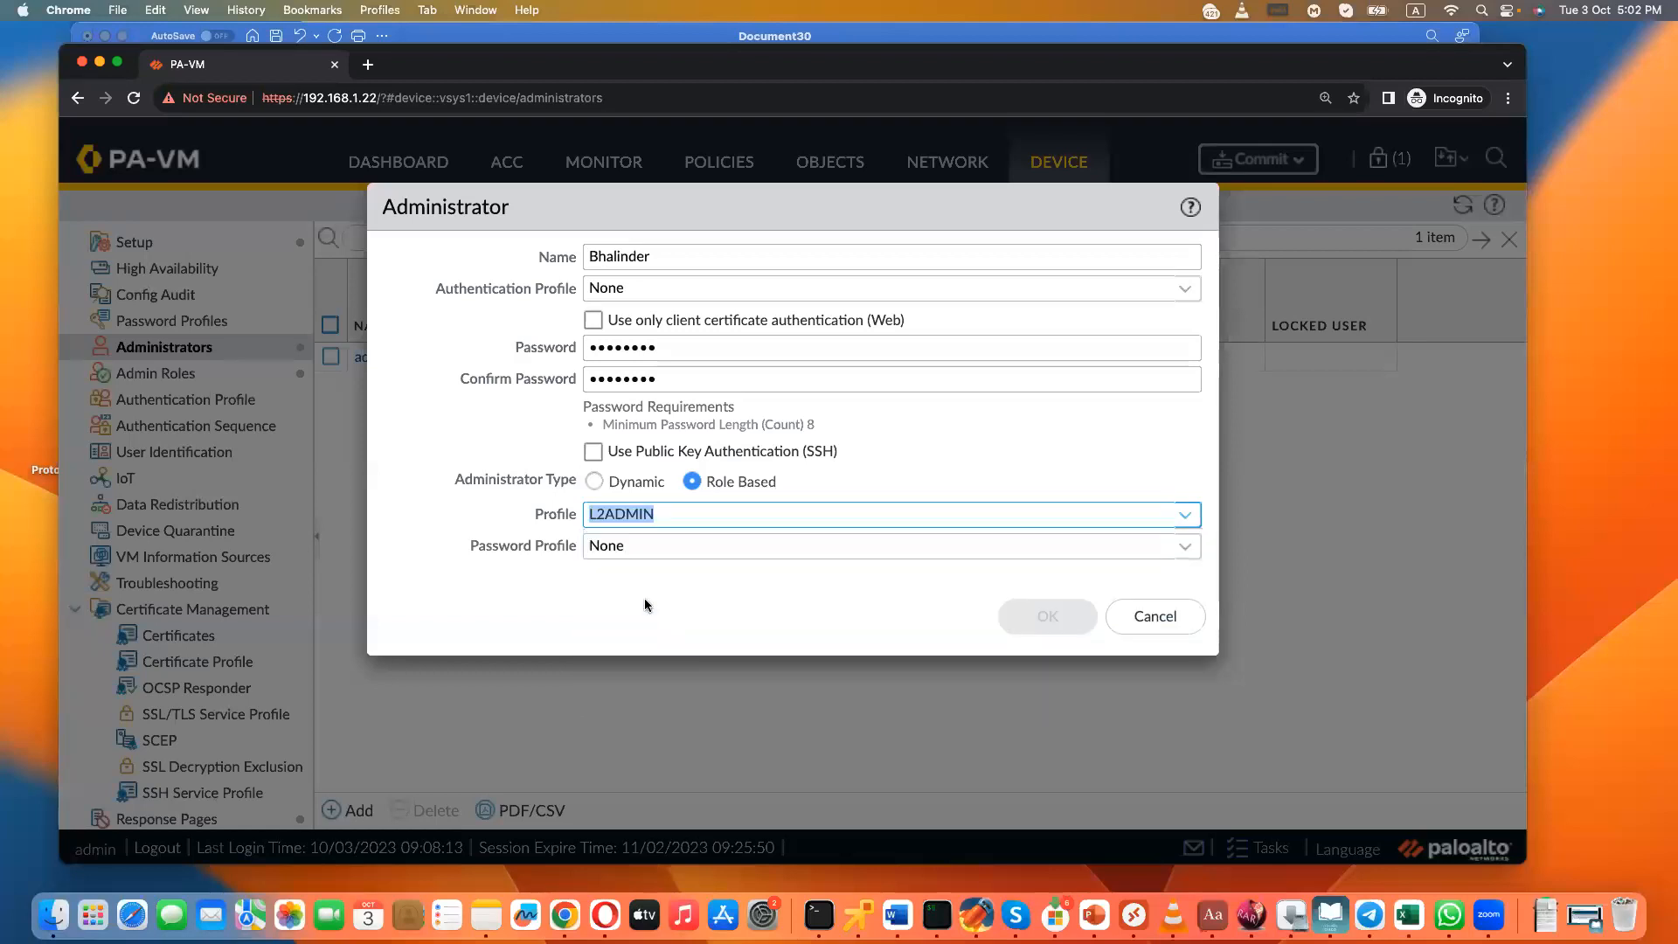
pyautogui.click(1074, 621)
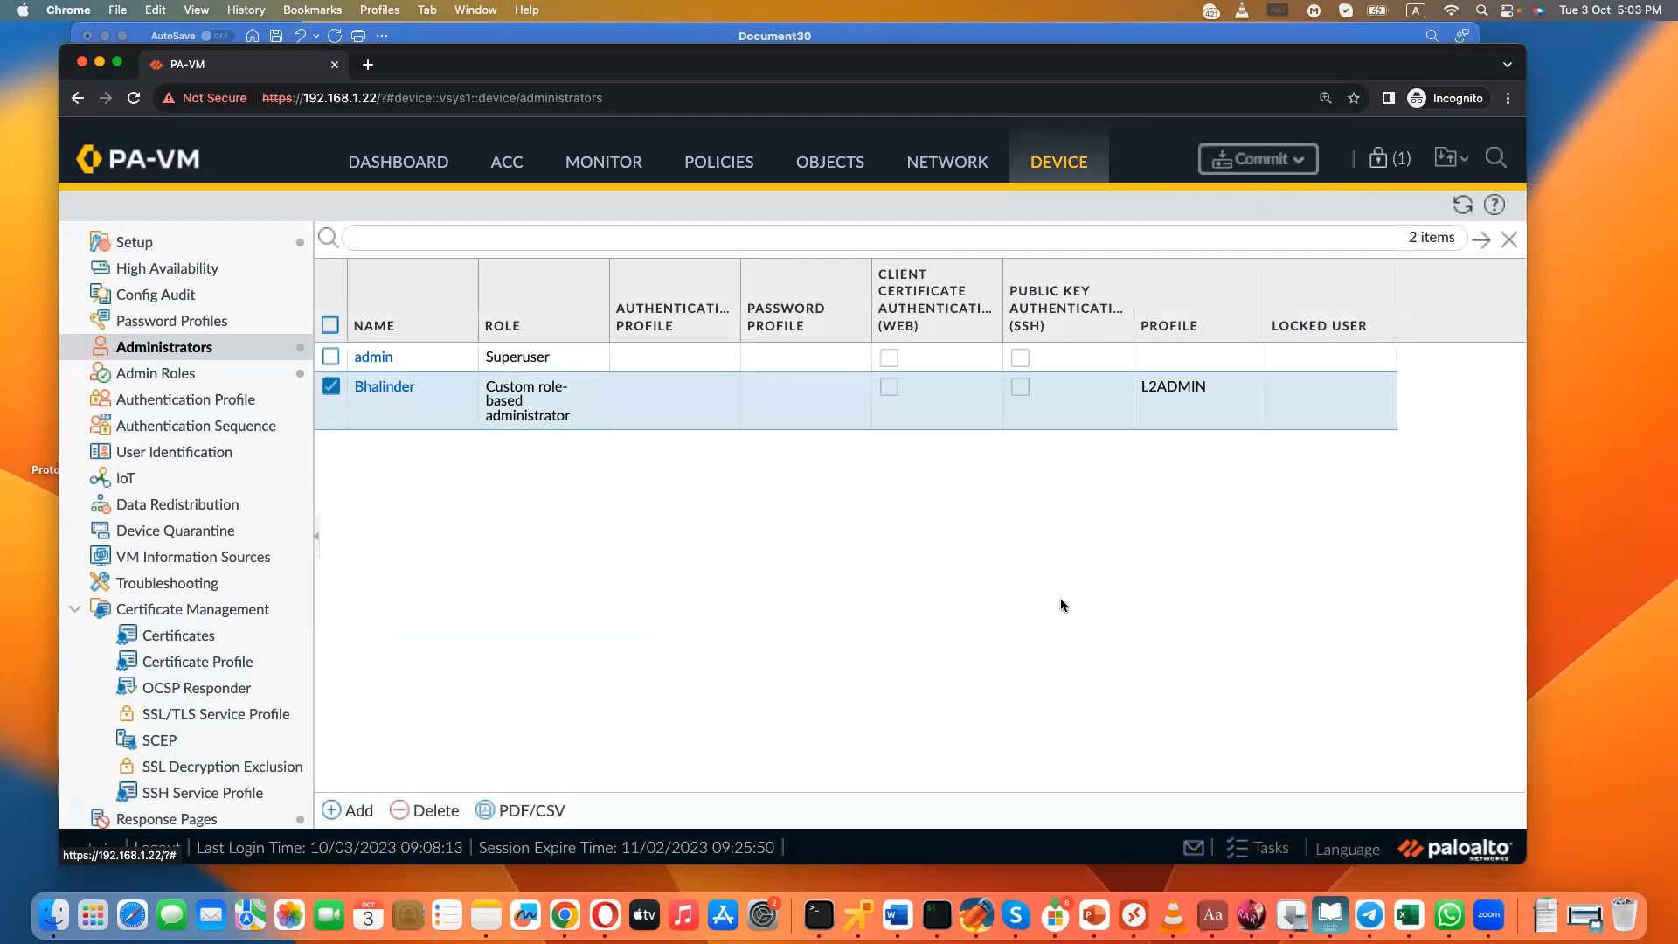
# - Commit all changes to the firewall and log out of the current admin session
pyautogui.click(1235, 164)
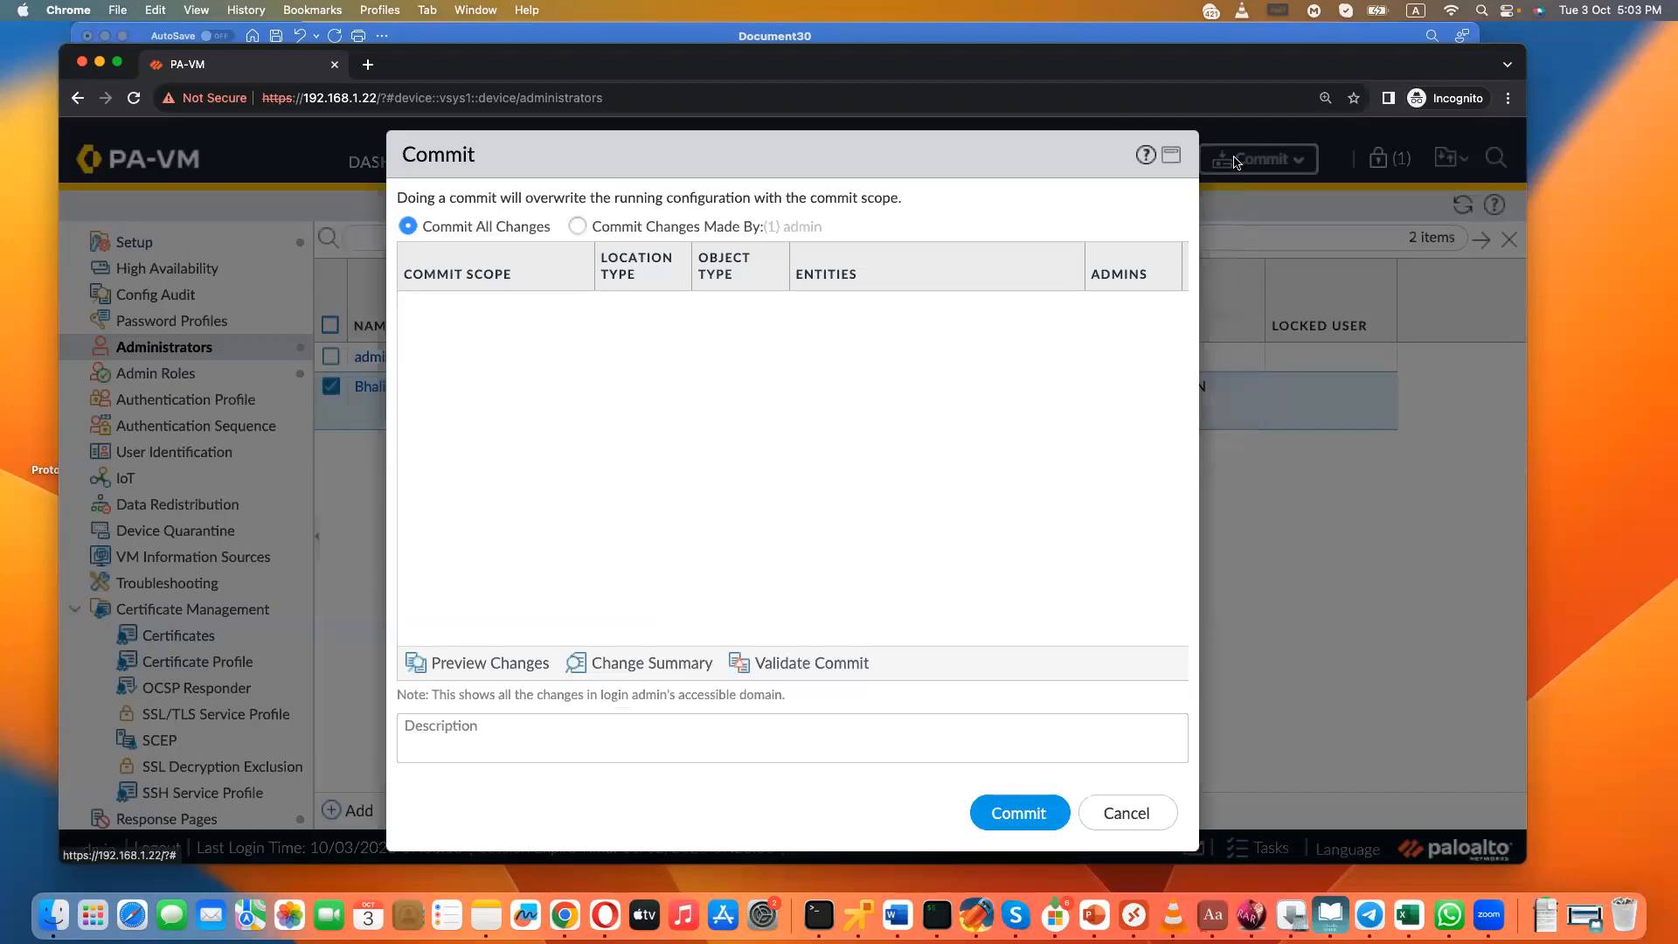
pyautogui.click(1032, 815)
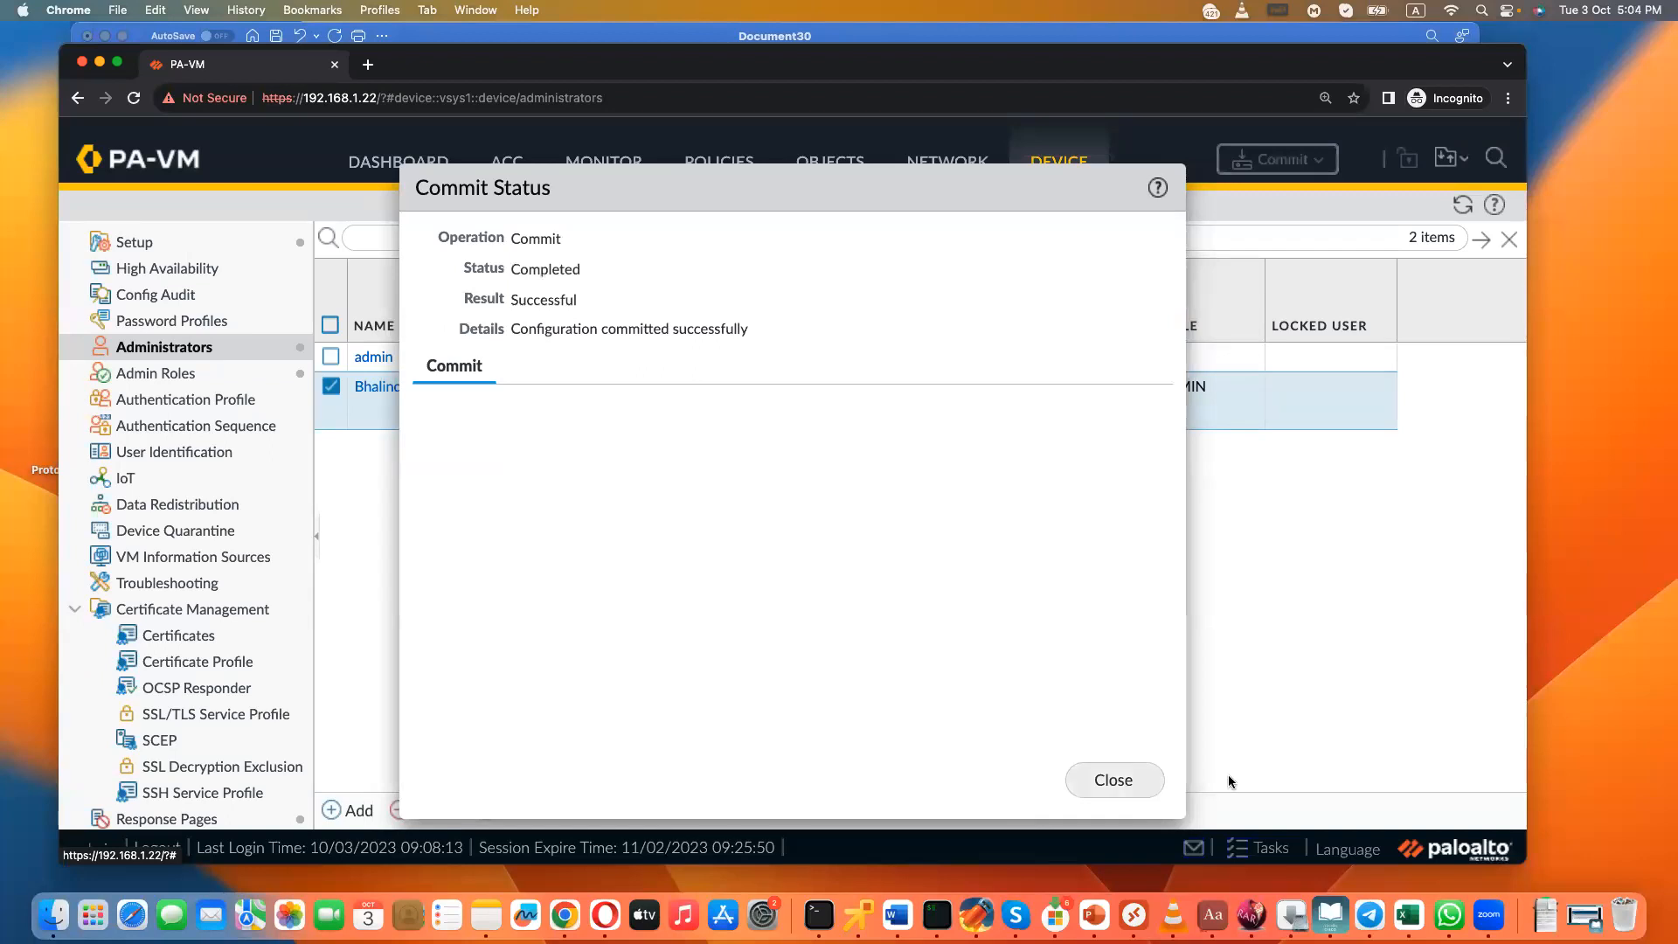
pyautogui.click(1131, 780)
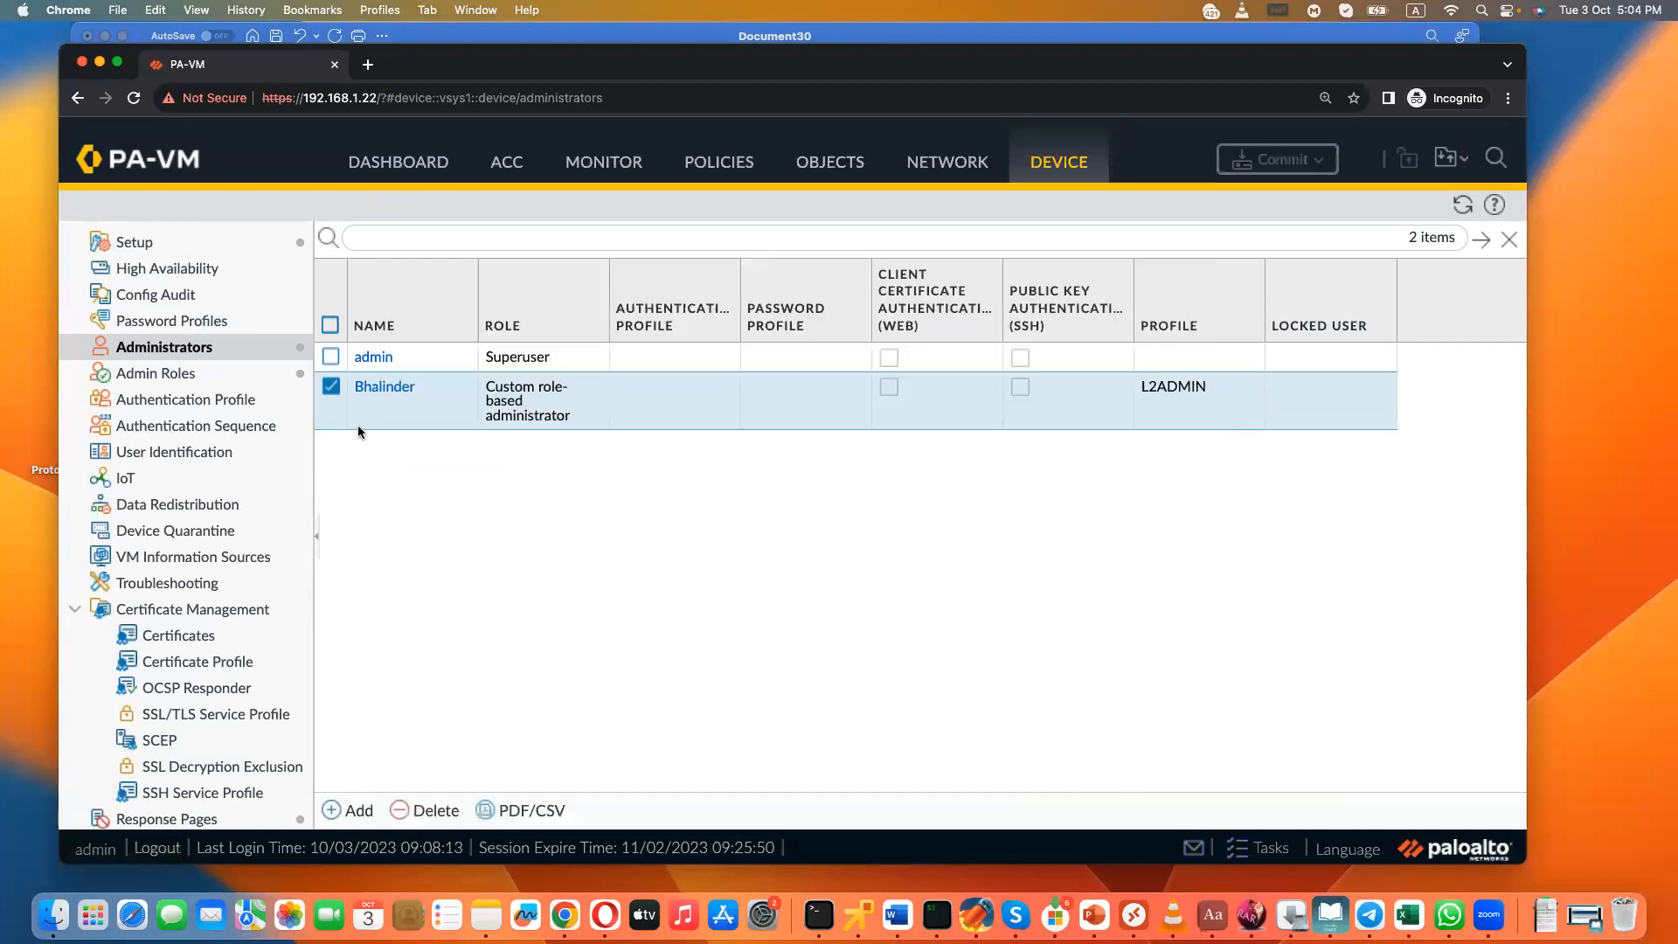
pyautogui.click(329, 387)
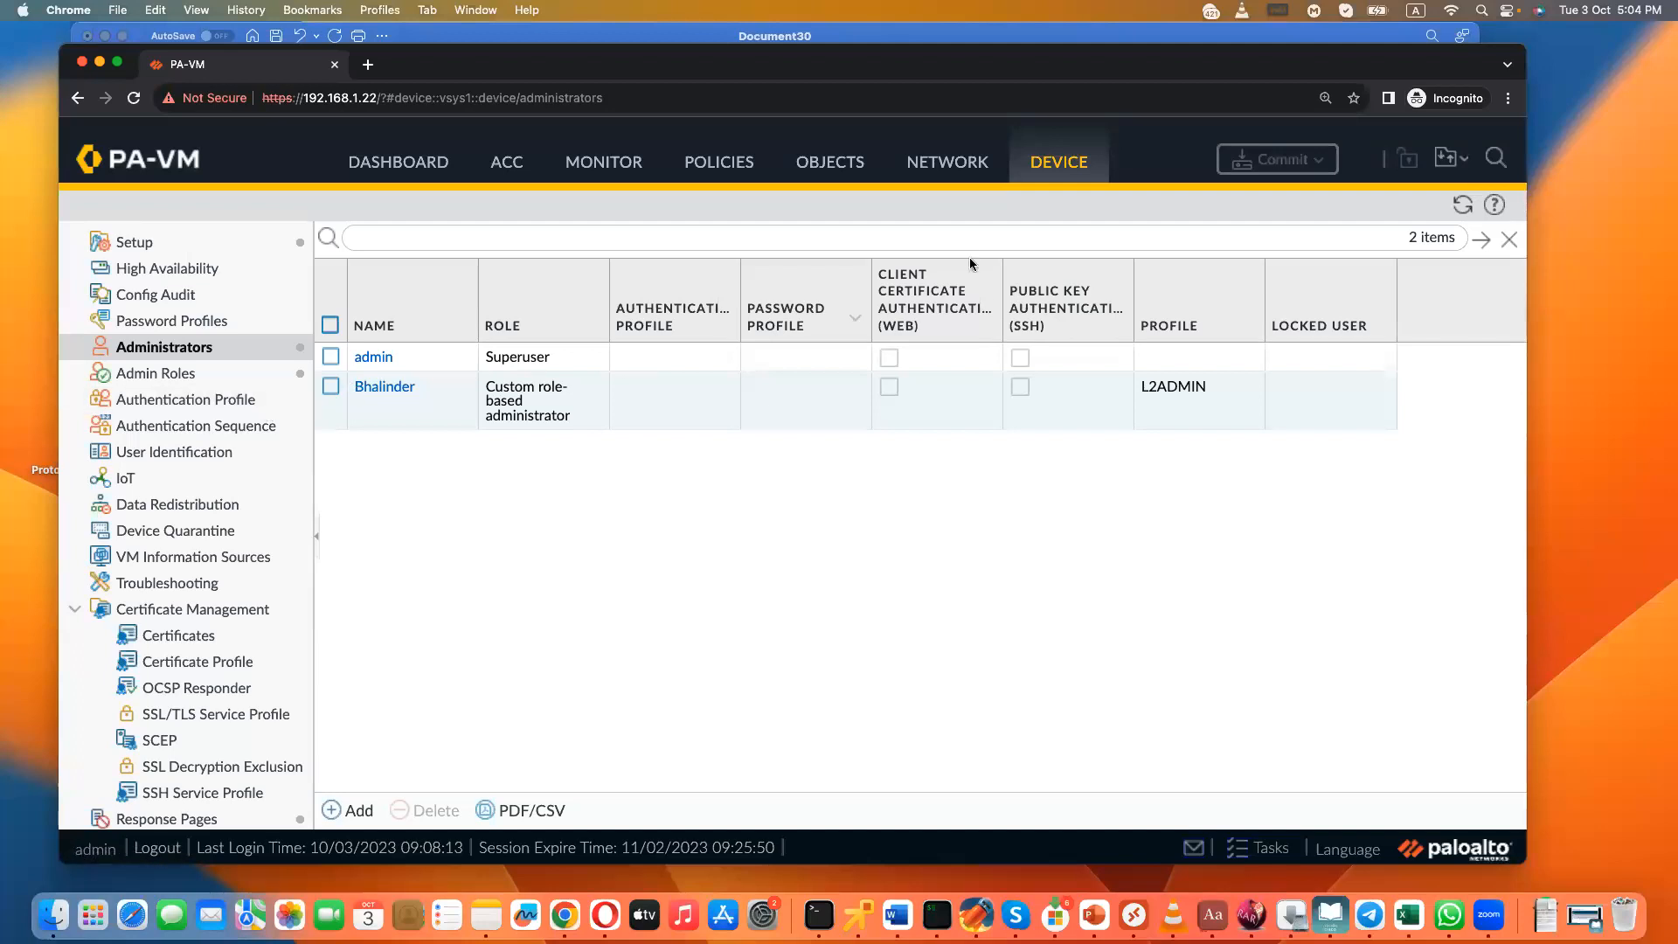
pyautogui.click(157, 848)
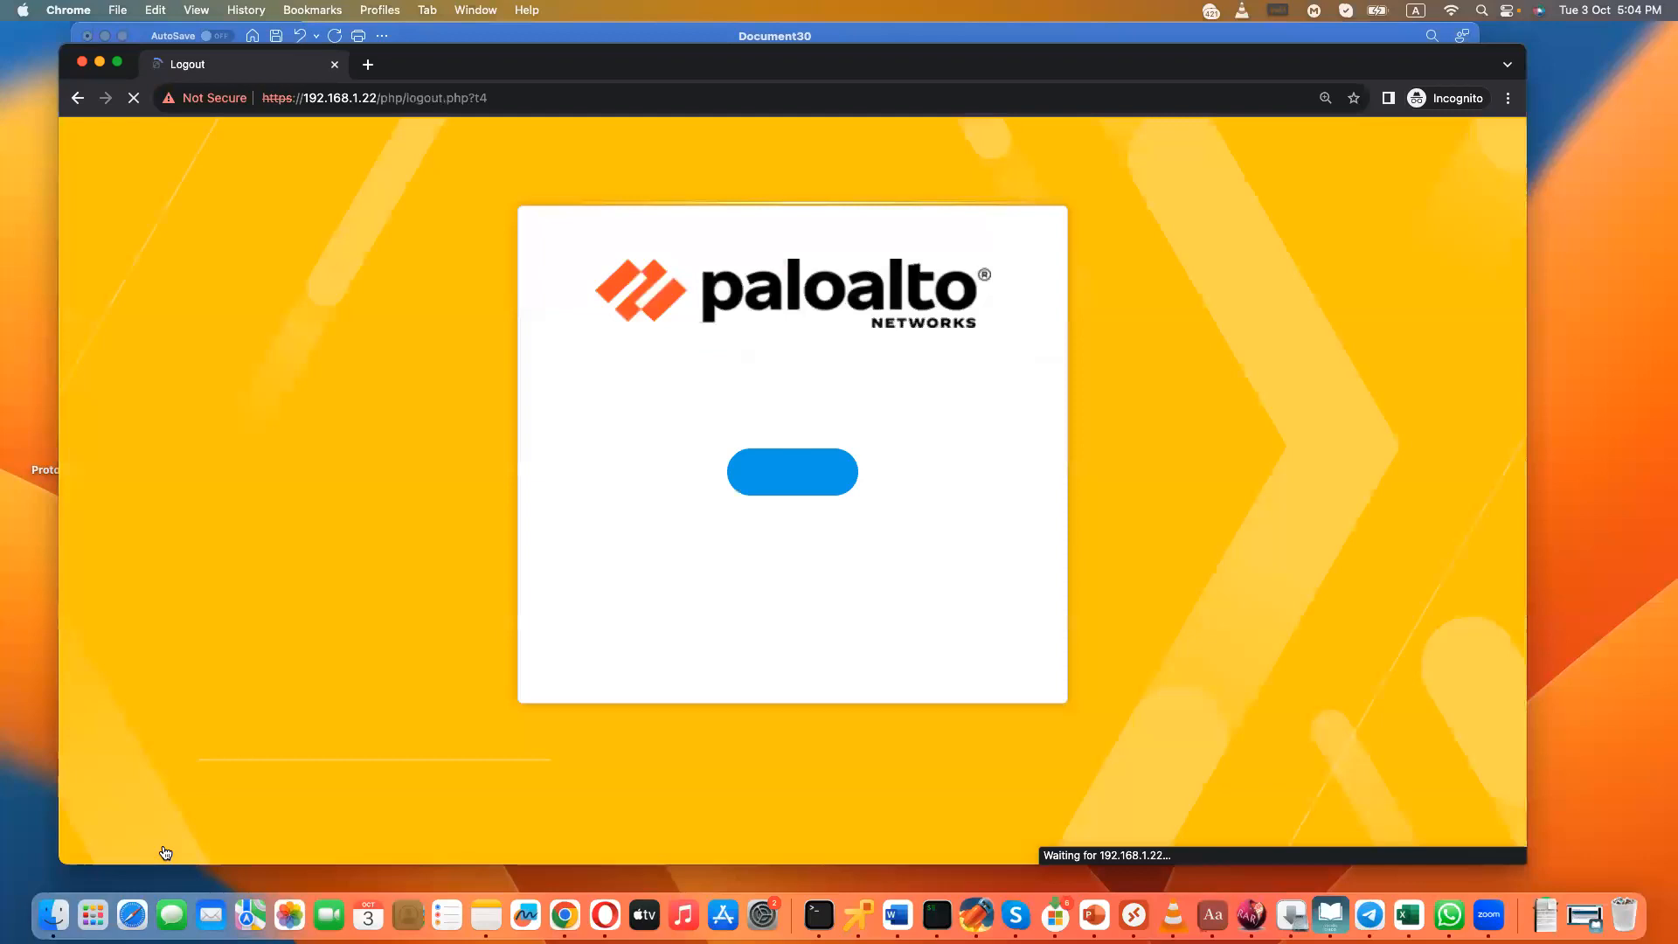
pyautogui.click(766, 474)
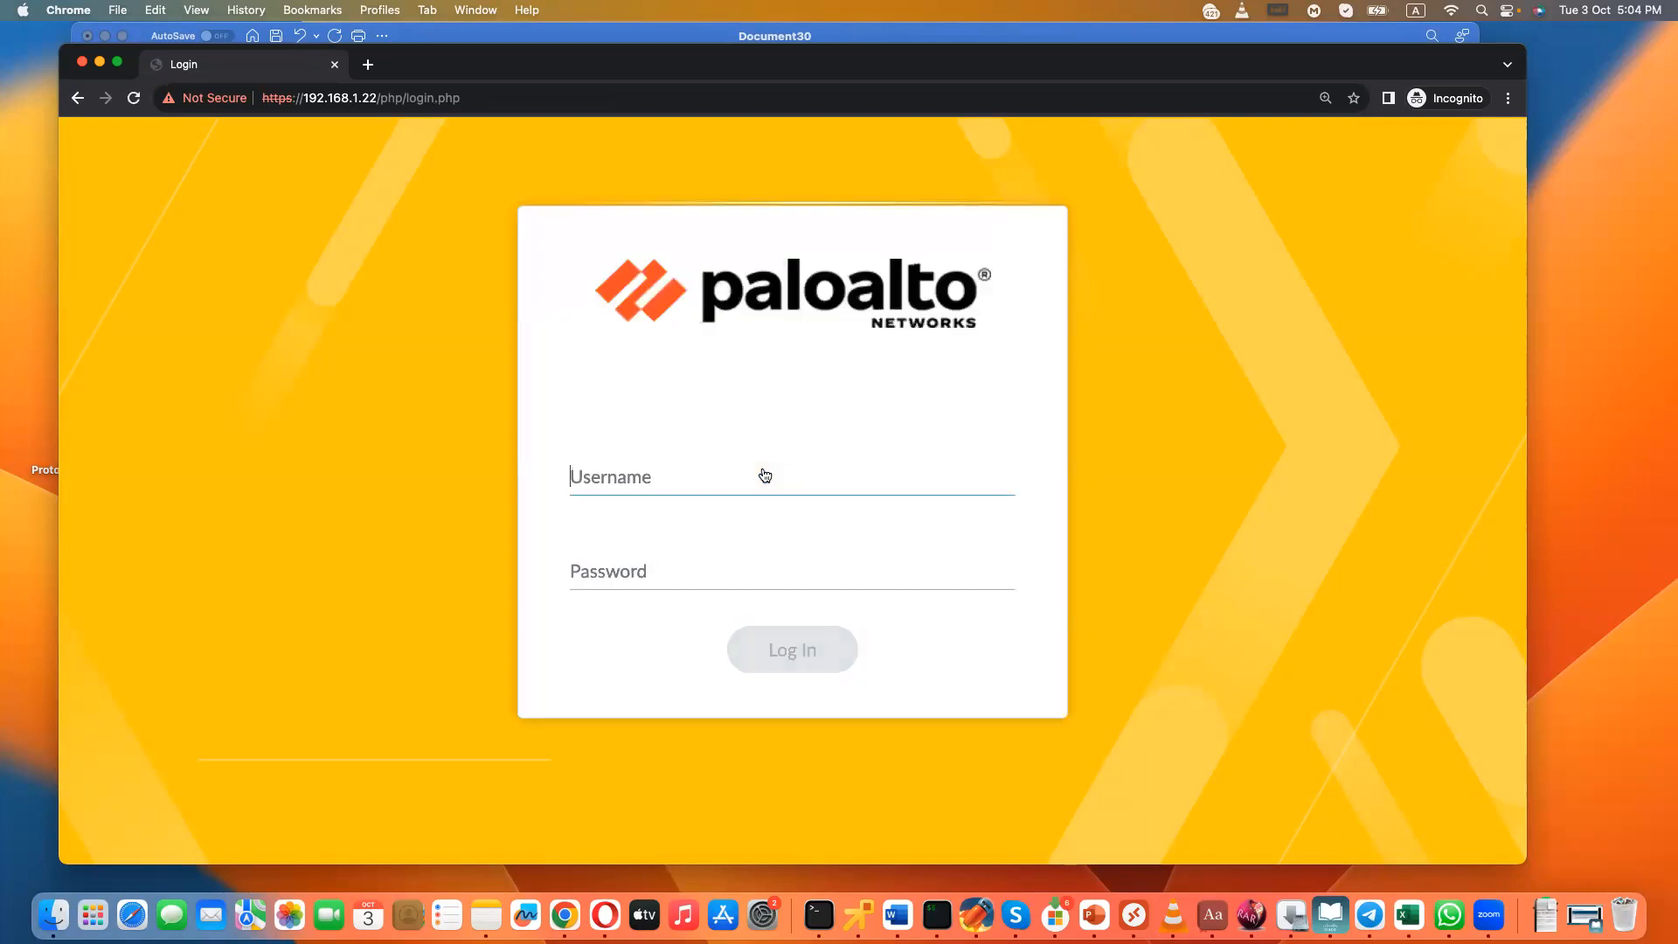
# - Try to log in with the new administrator's username in lowercase and the account password
pyautogui.write('balinder')
pyautogui.press('Tab')
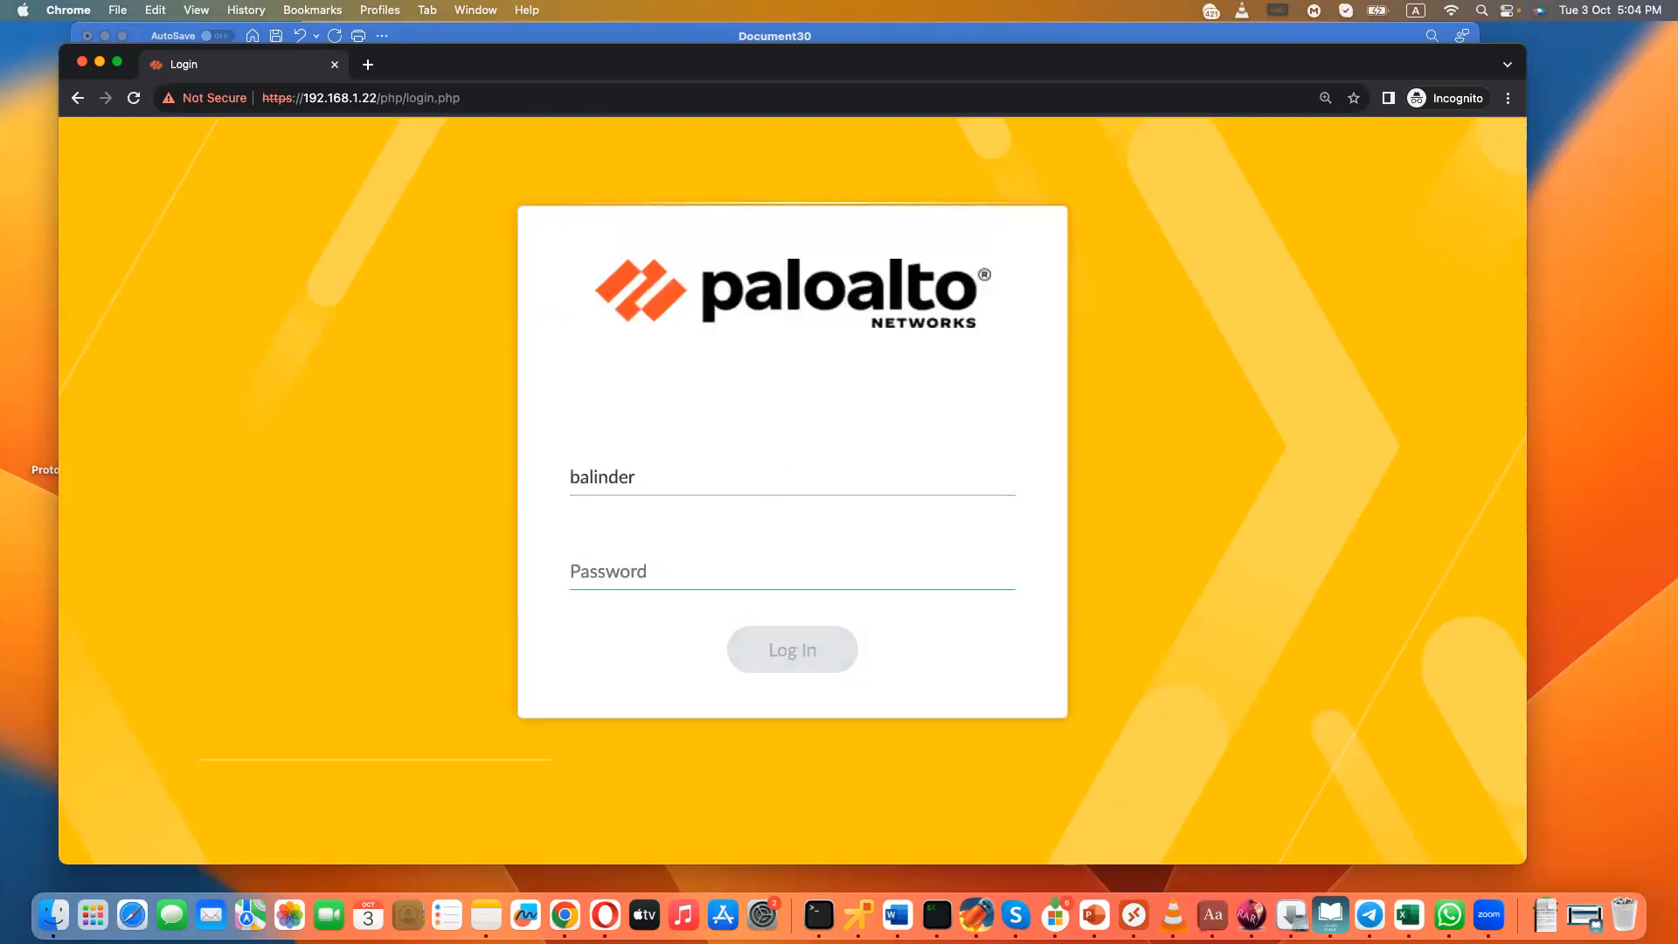
pyautogui.write('•')
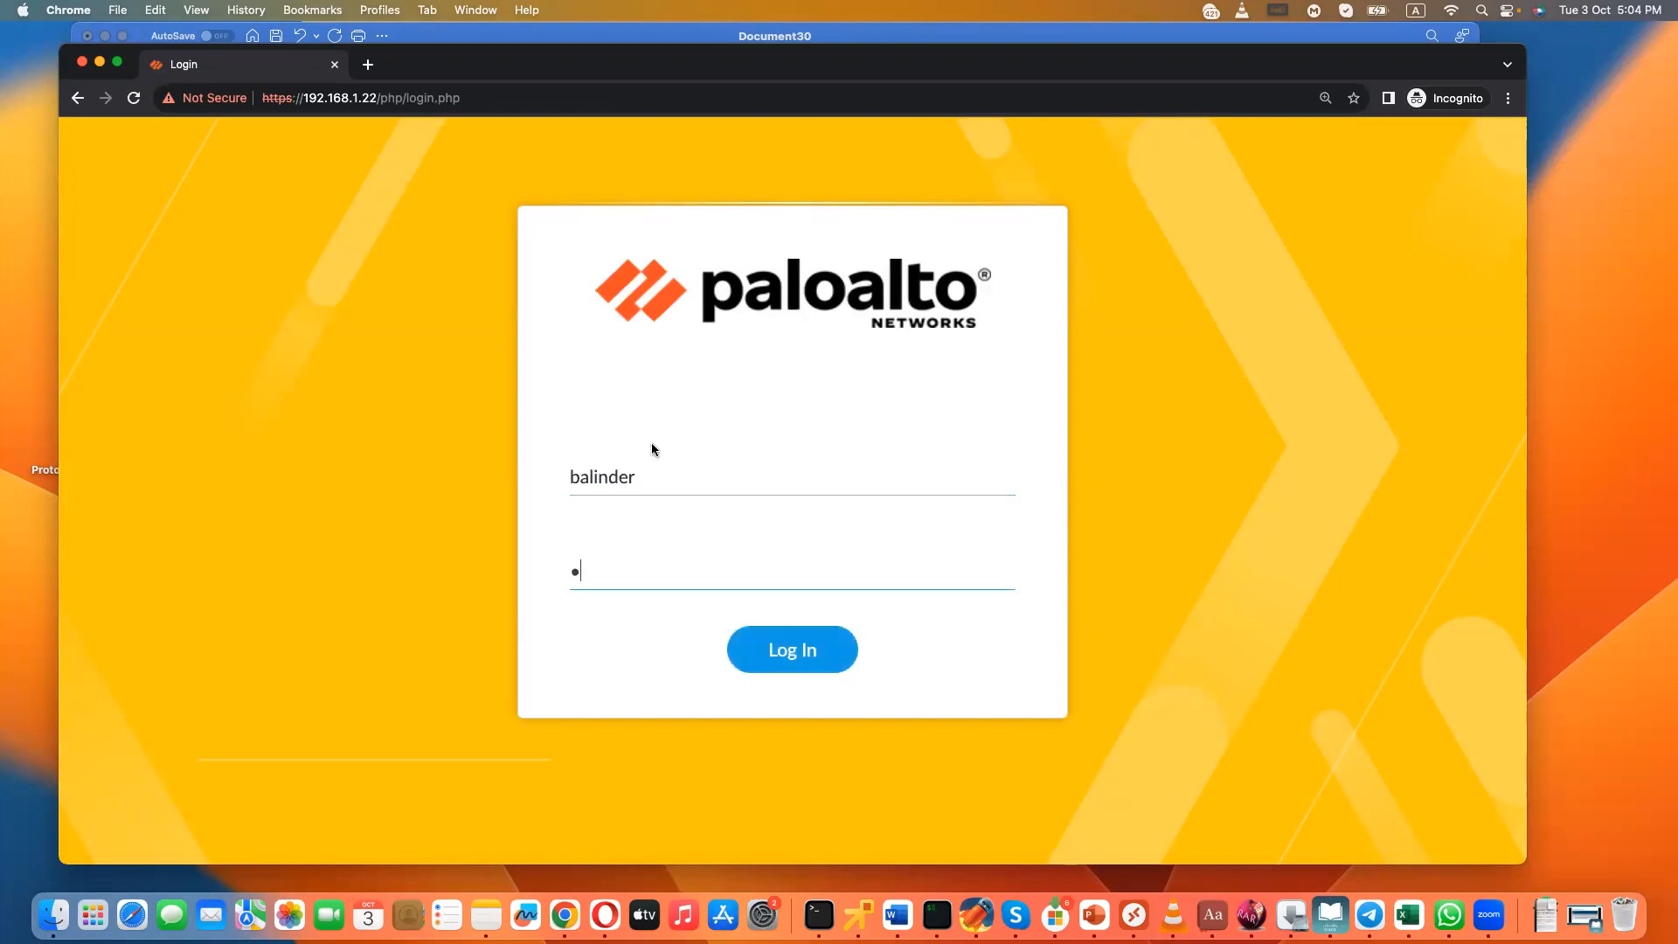
pyautogui.click(582, 472)
pyautogui.write('h')
pyautogui.press('Tab')
pyautogui.write('••••••••')
pyautogui.click(768, 666)
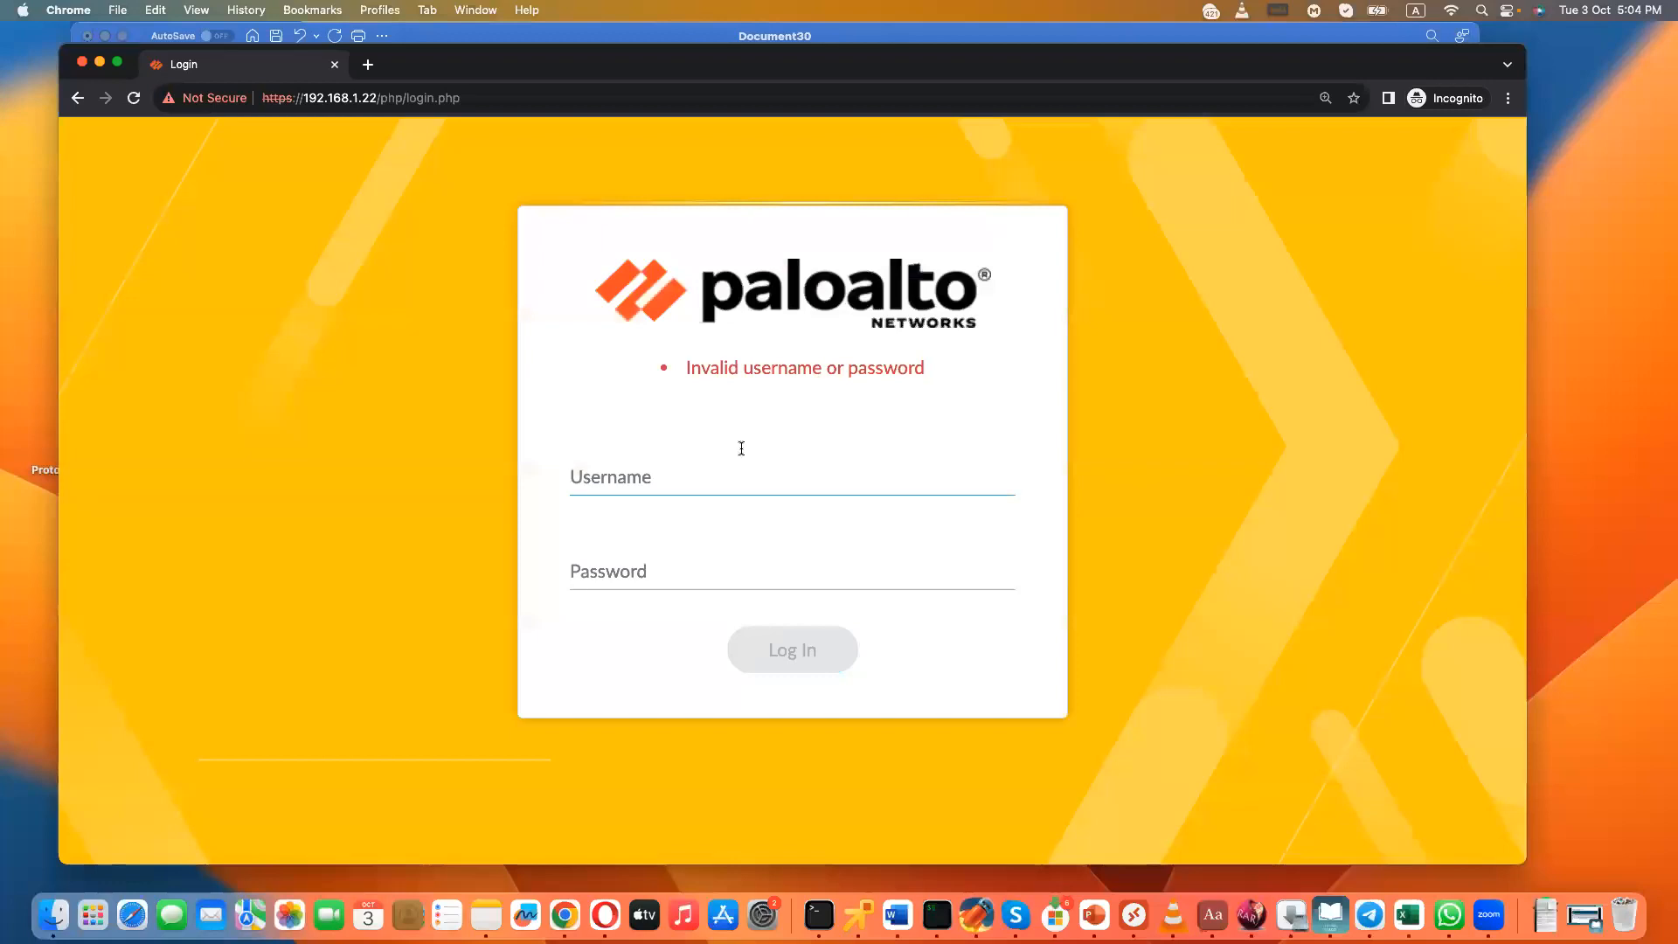
# - Log in with the new administrator's username, capitalized as in the account, and the account password
pyautogui.write('Bhalinder')
pyautogui.press('Tab')
pyautogui.write('••••••')
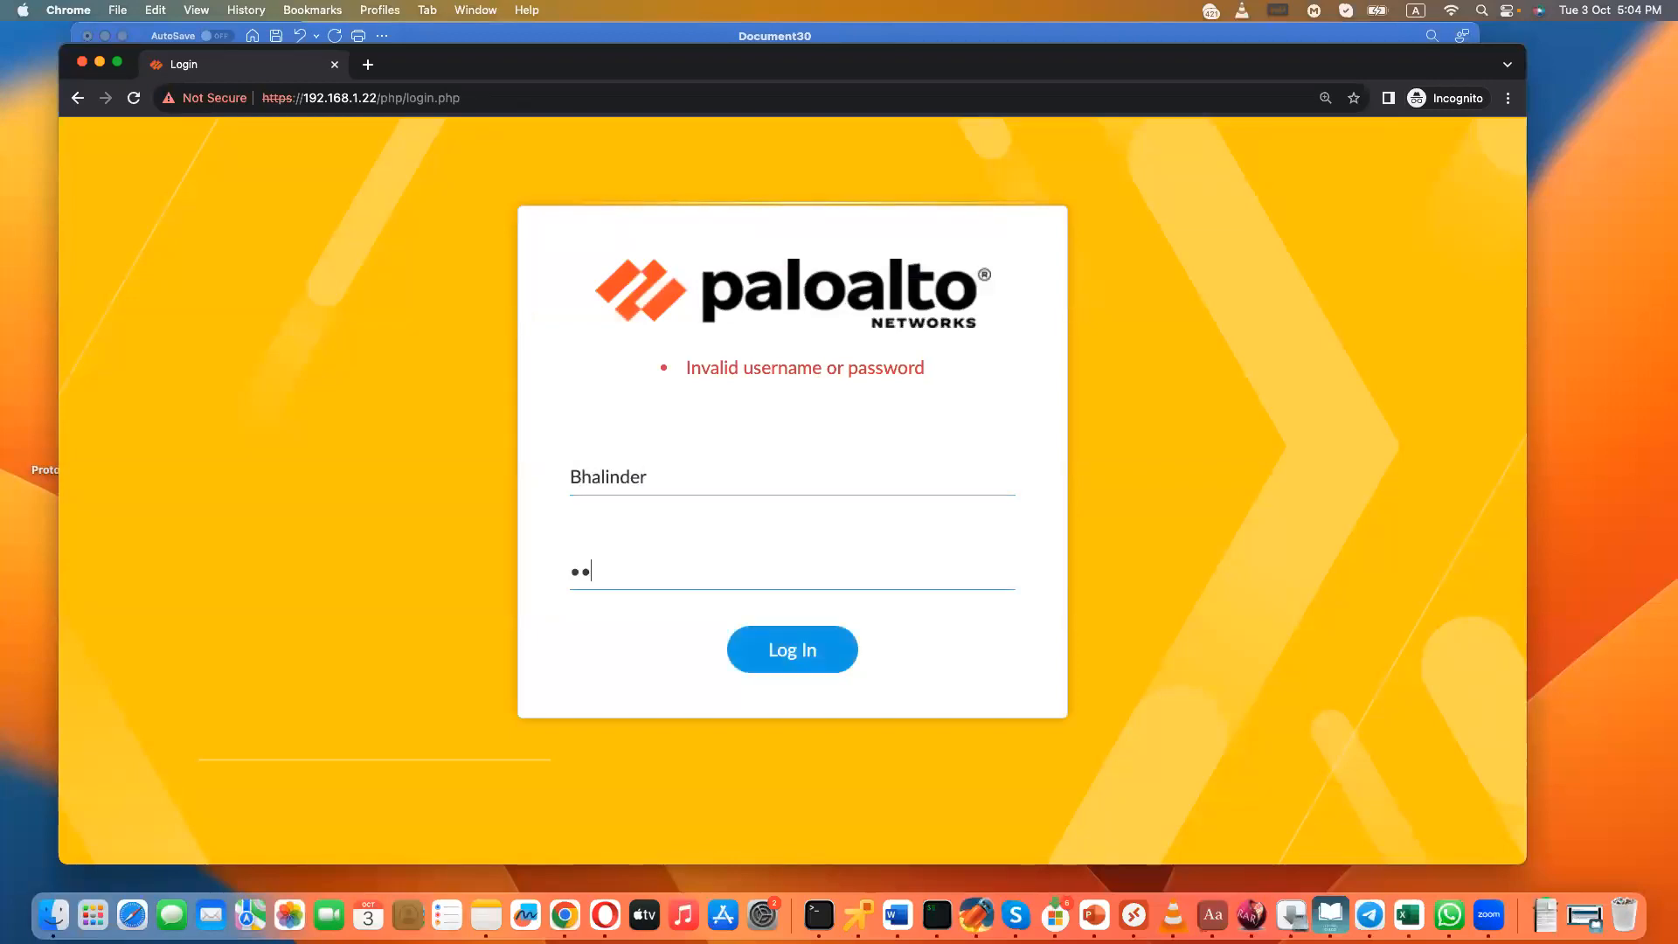
pyautogui.write('••')
pyautogui.click(767, 641)
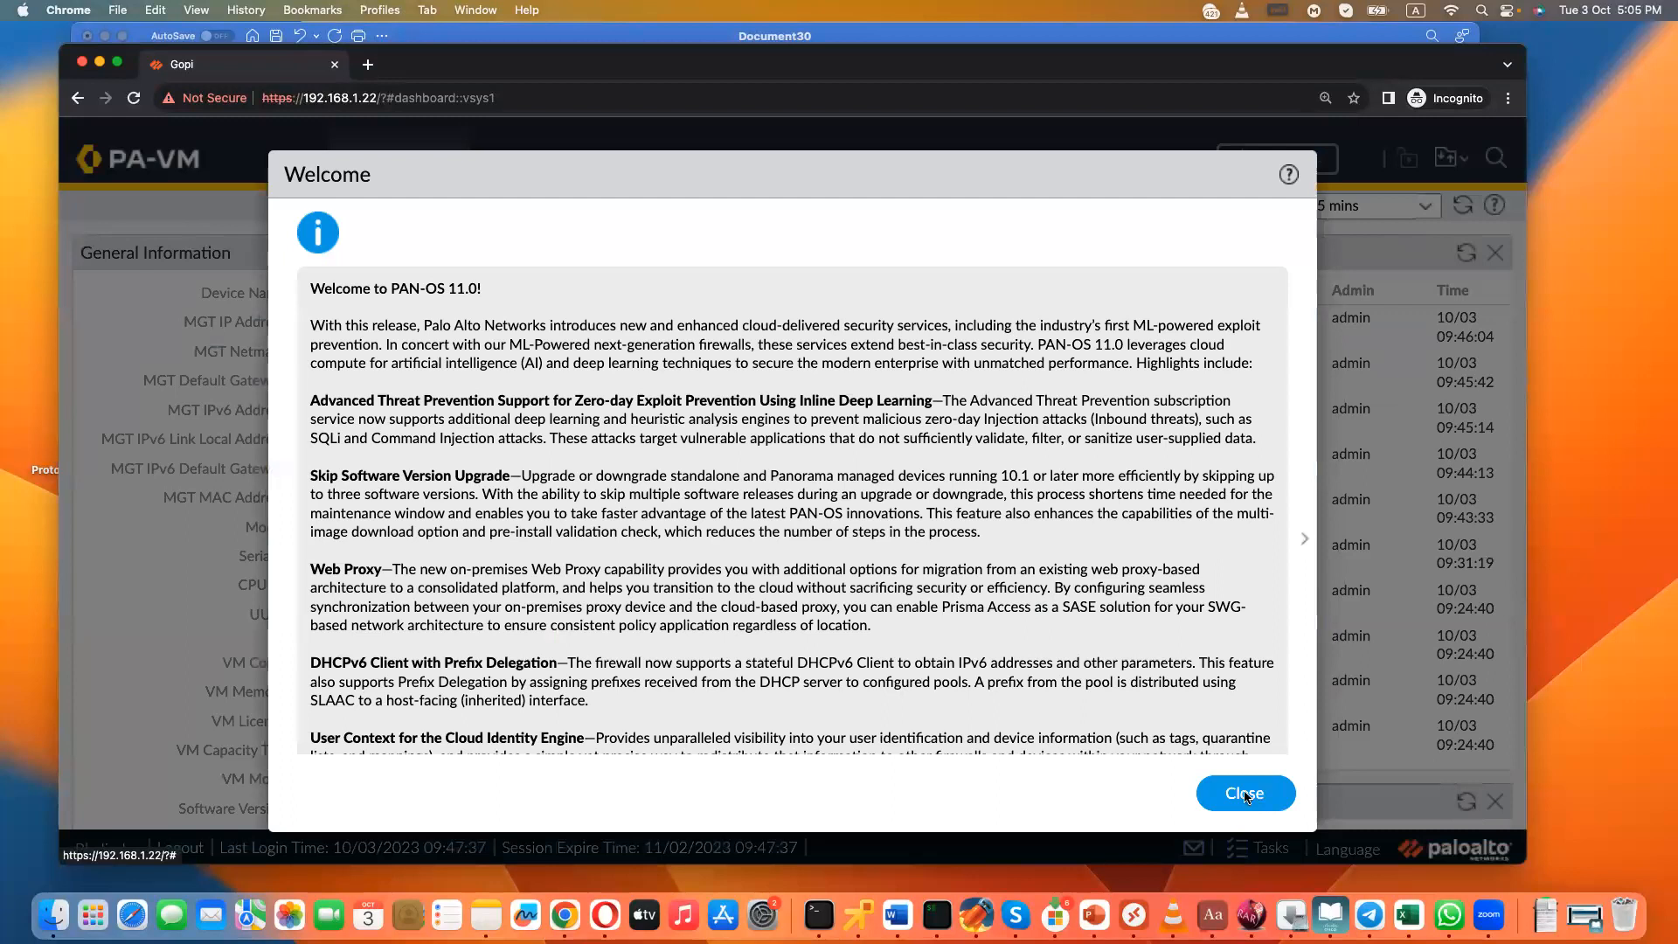
# - Dismiss the Welcome and Telemetry Data Collection notices and examine the Security policy rules and the actions available on them
pyautogui.click(1256, 802)
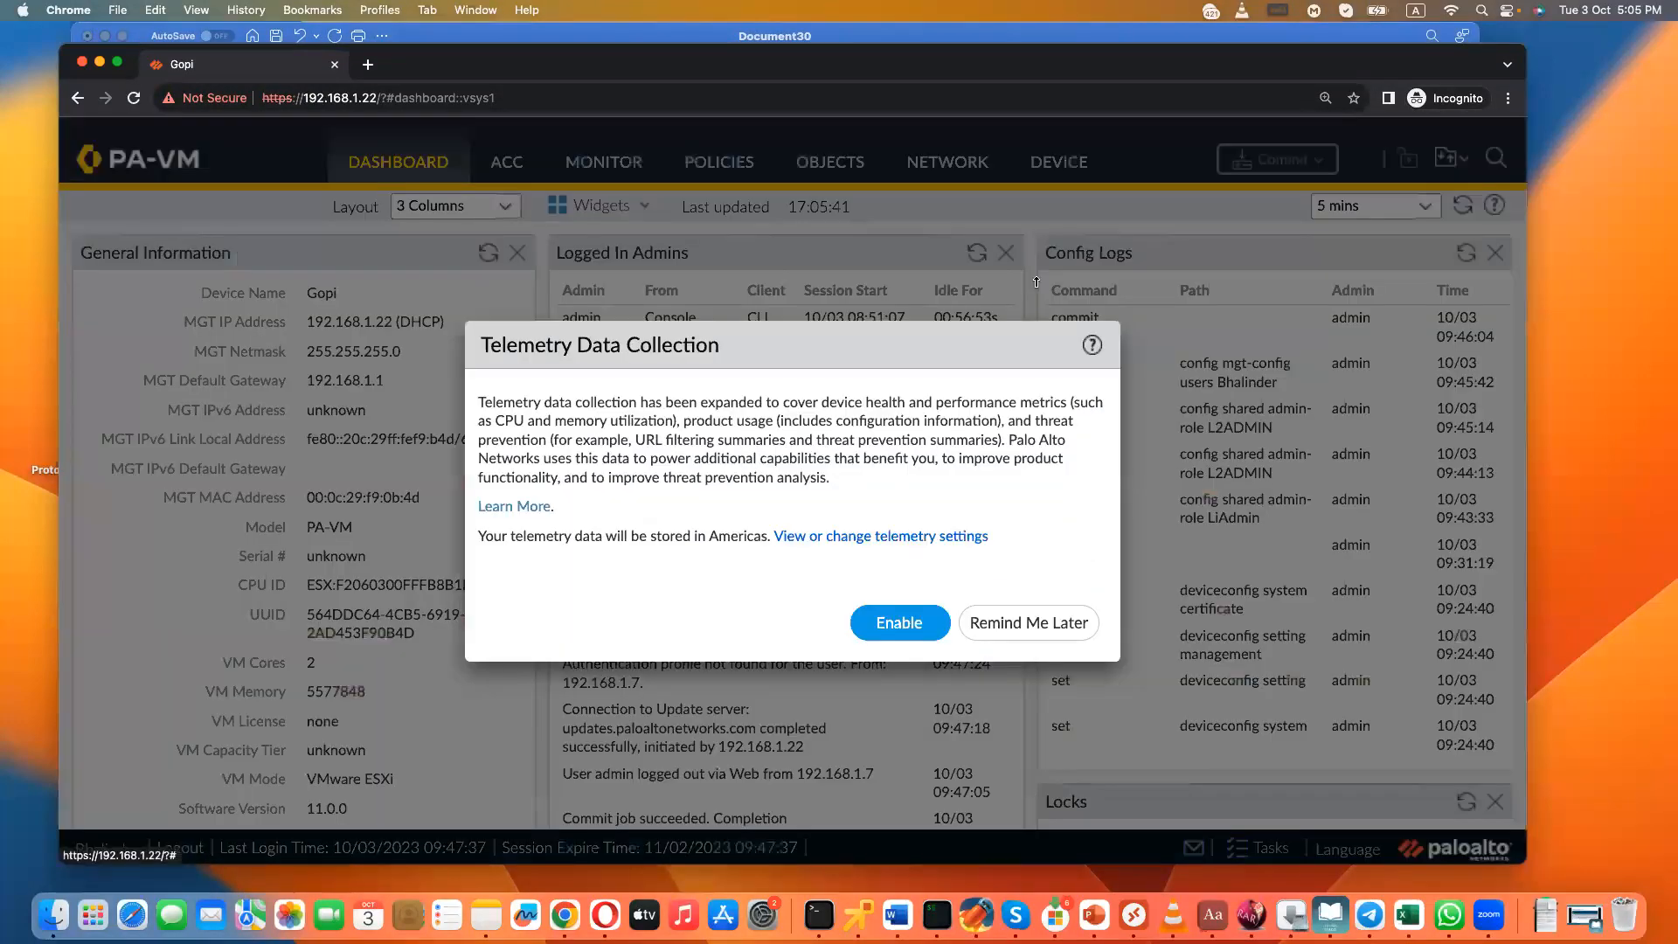
pyautogui.click(1126, 623)
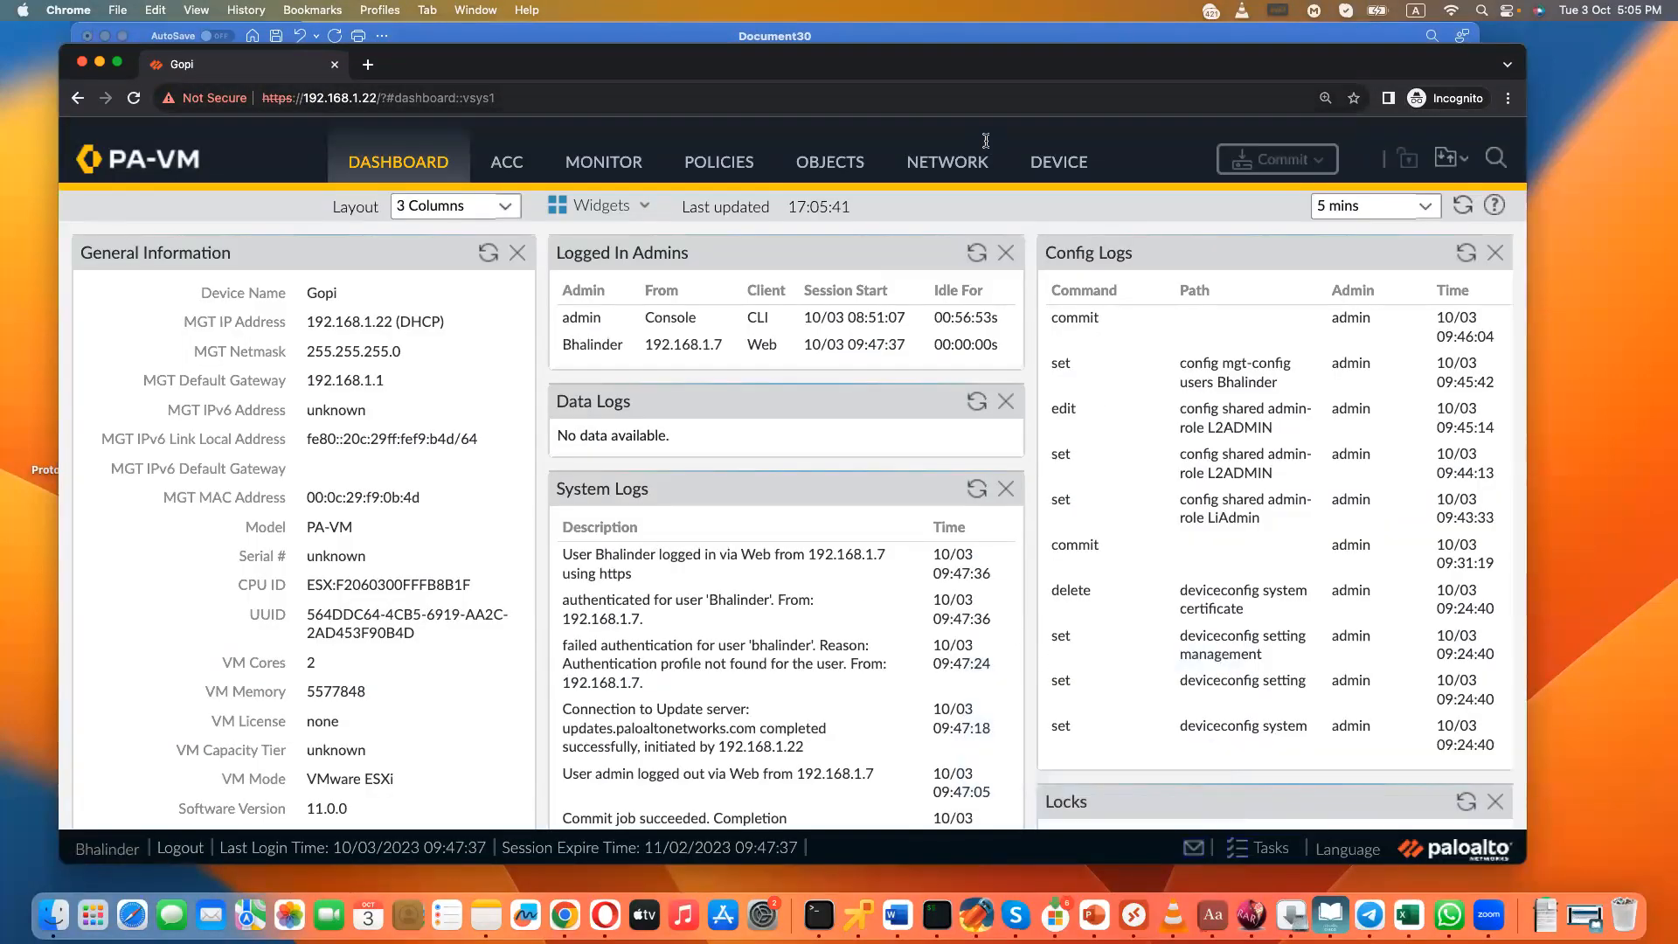
pyautogui.click(726, 175)
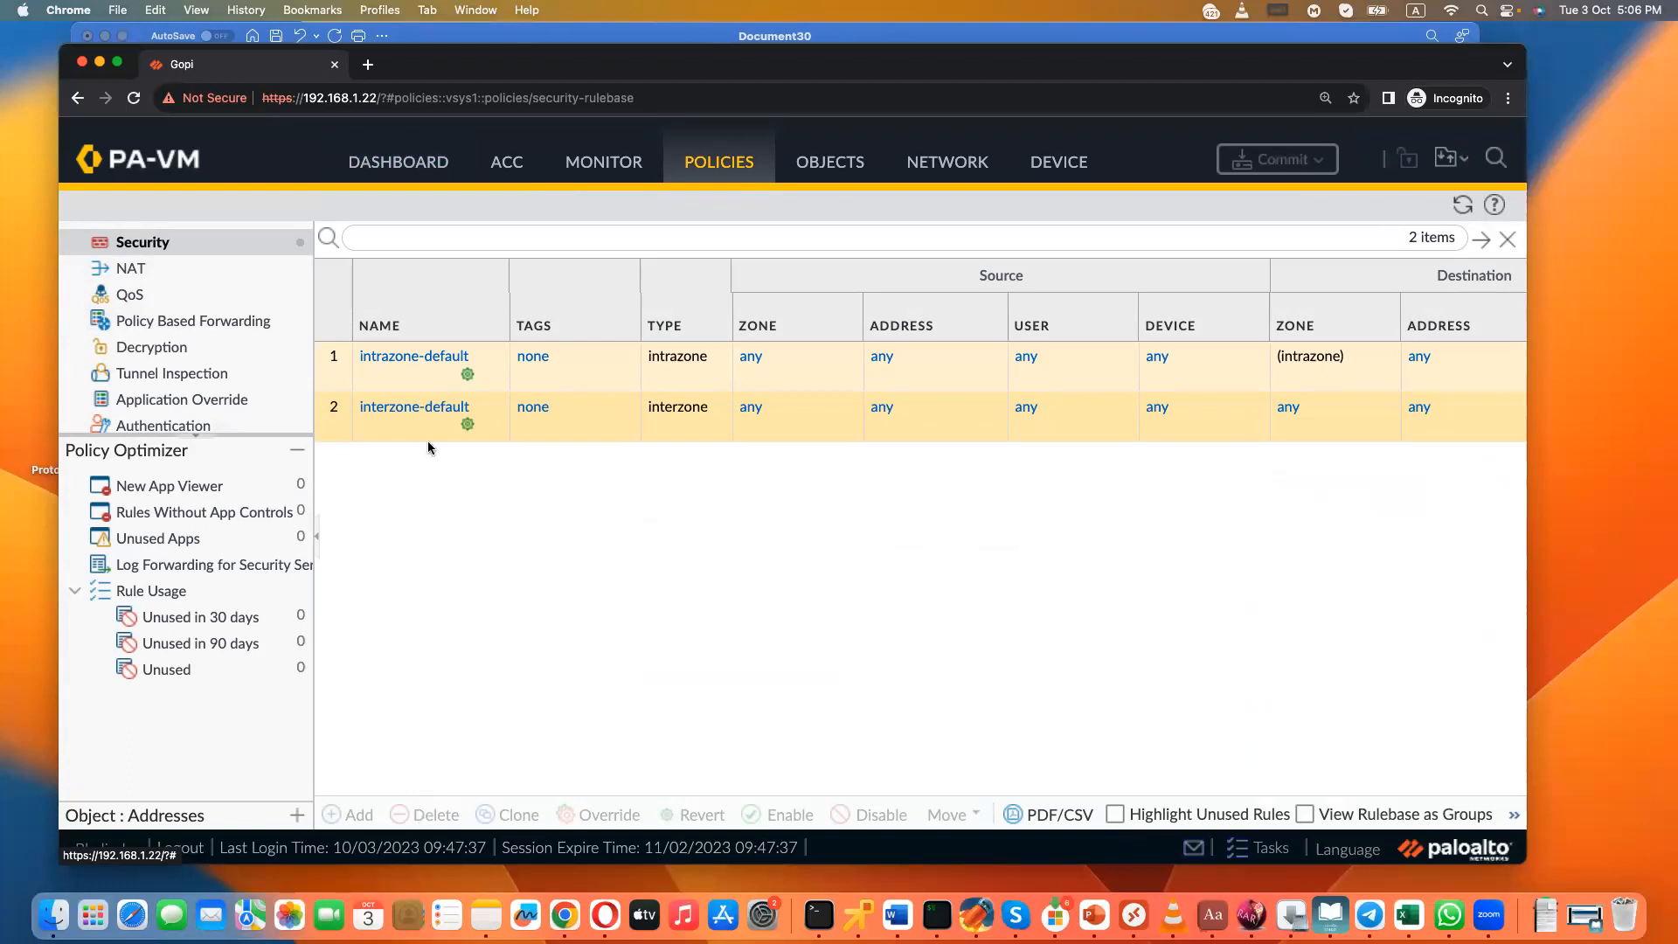
pyautogui.moveTo(455, 386)
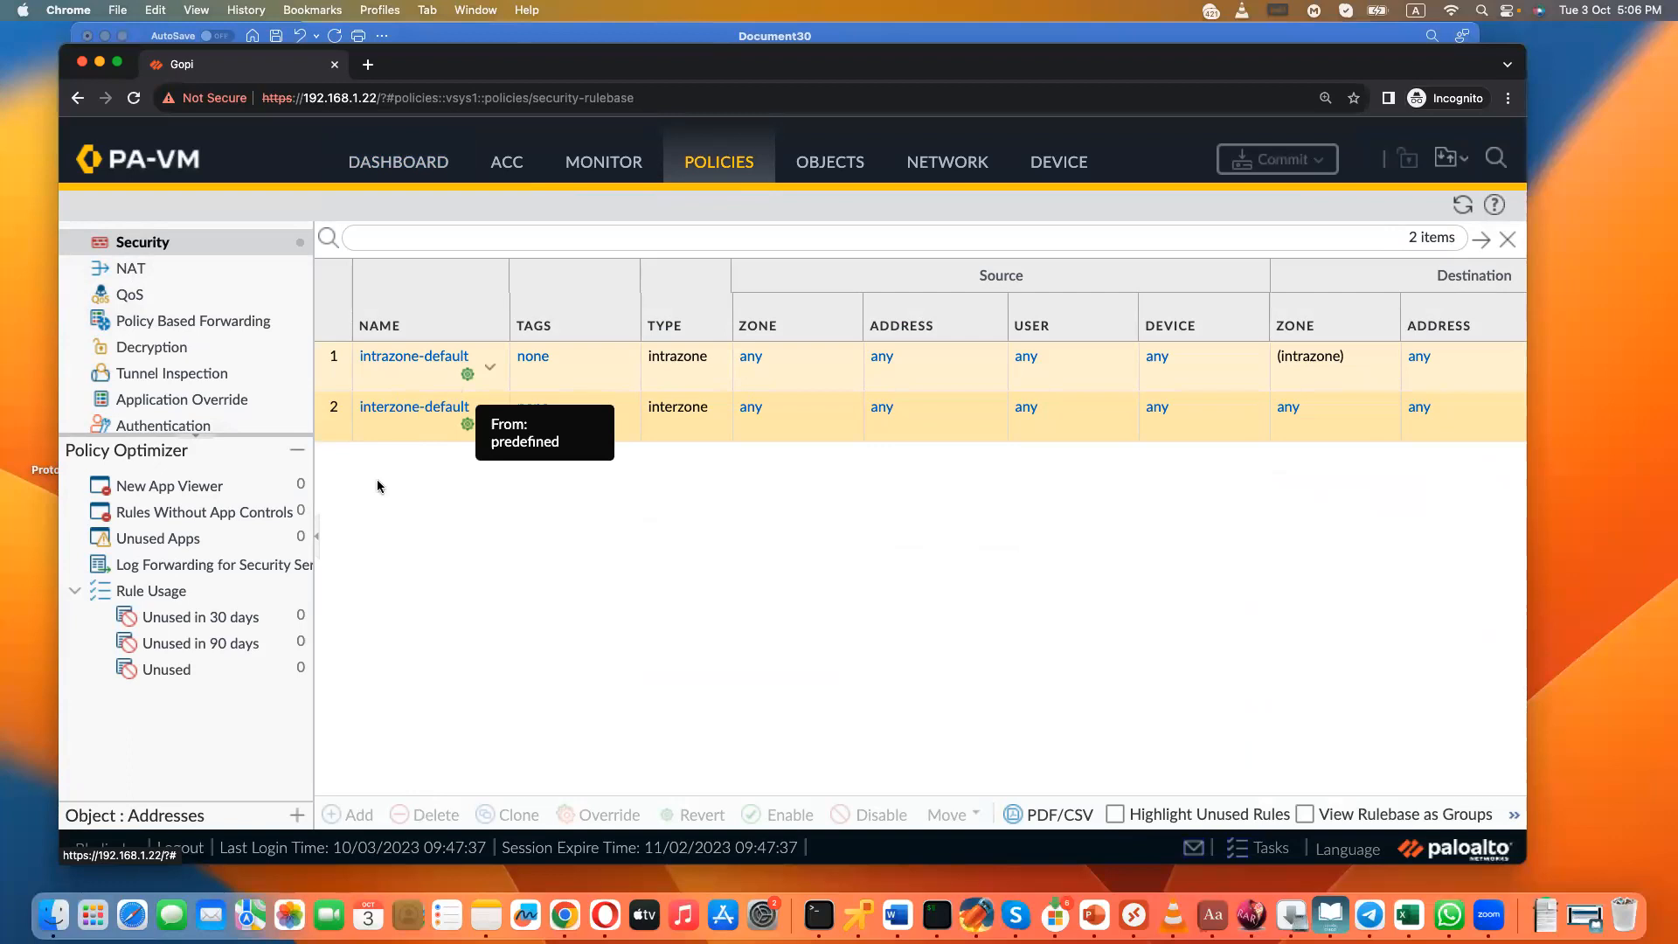
# - Log out of the restricted account, log back in as admin with the account password, and dismiss the Welcome and Telemetry Data Collection notices
pyautogui.click(193, 855)
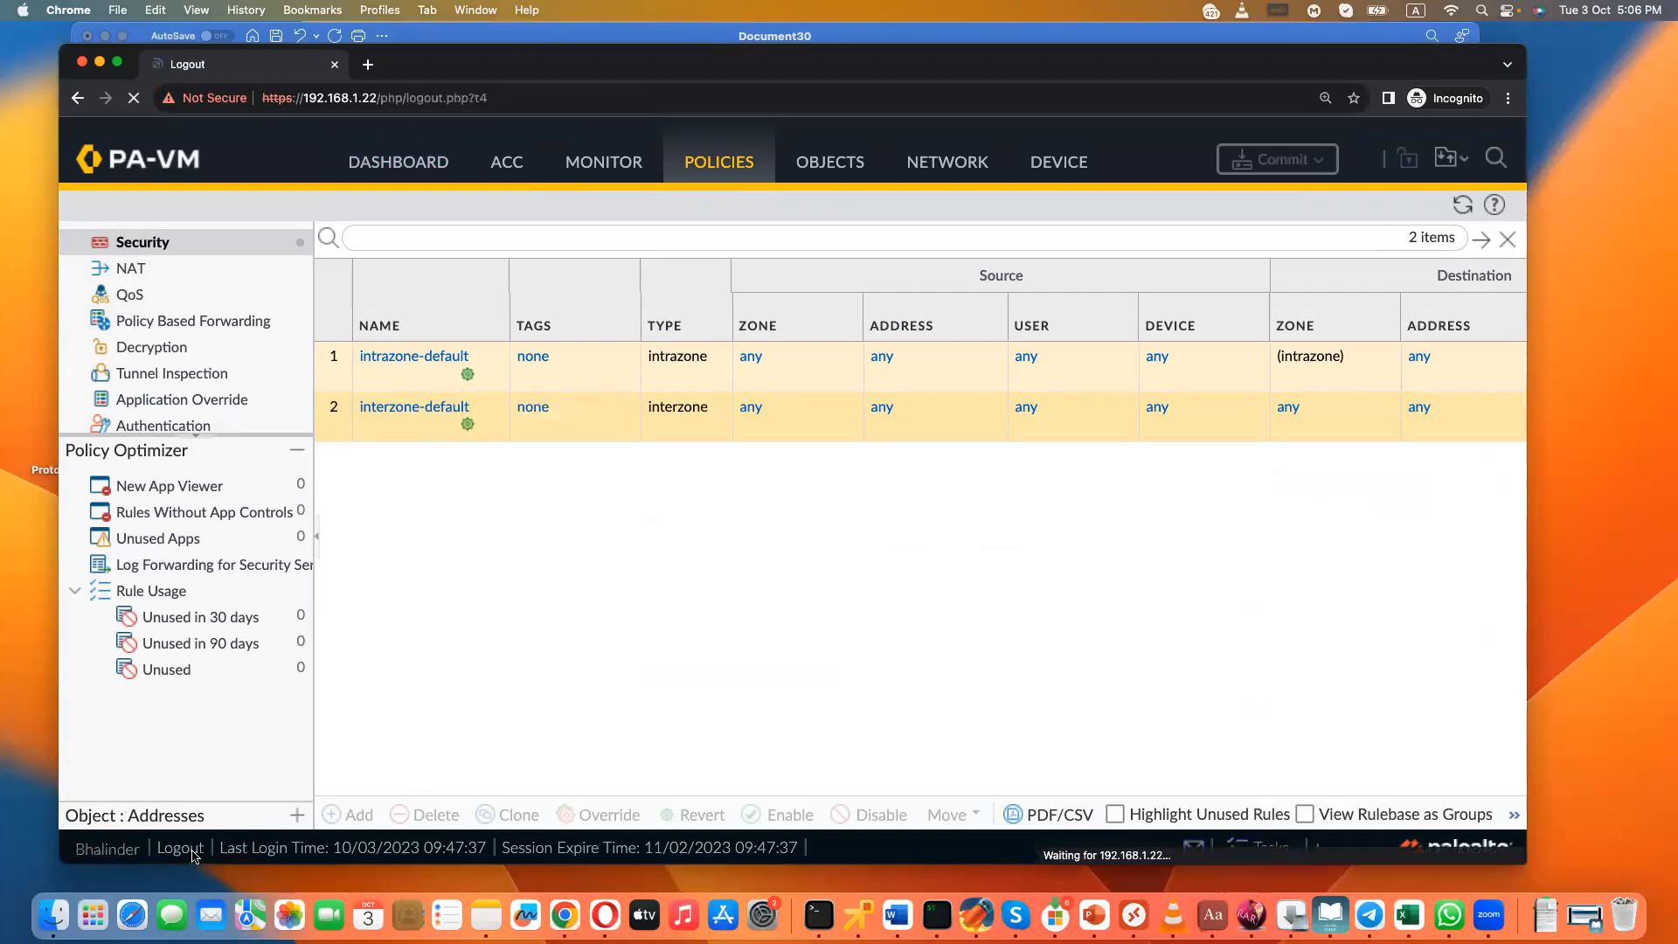
pyautogui.click(778, 474)
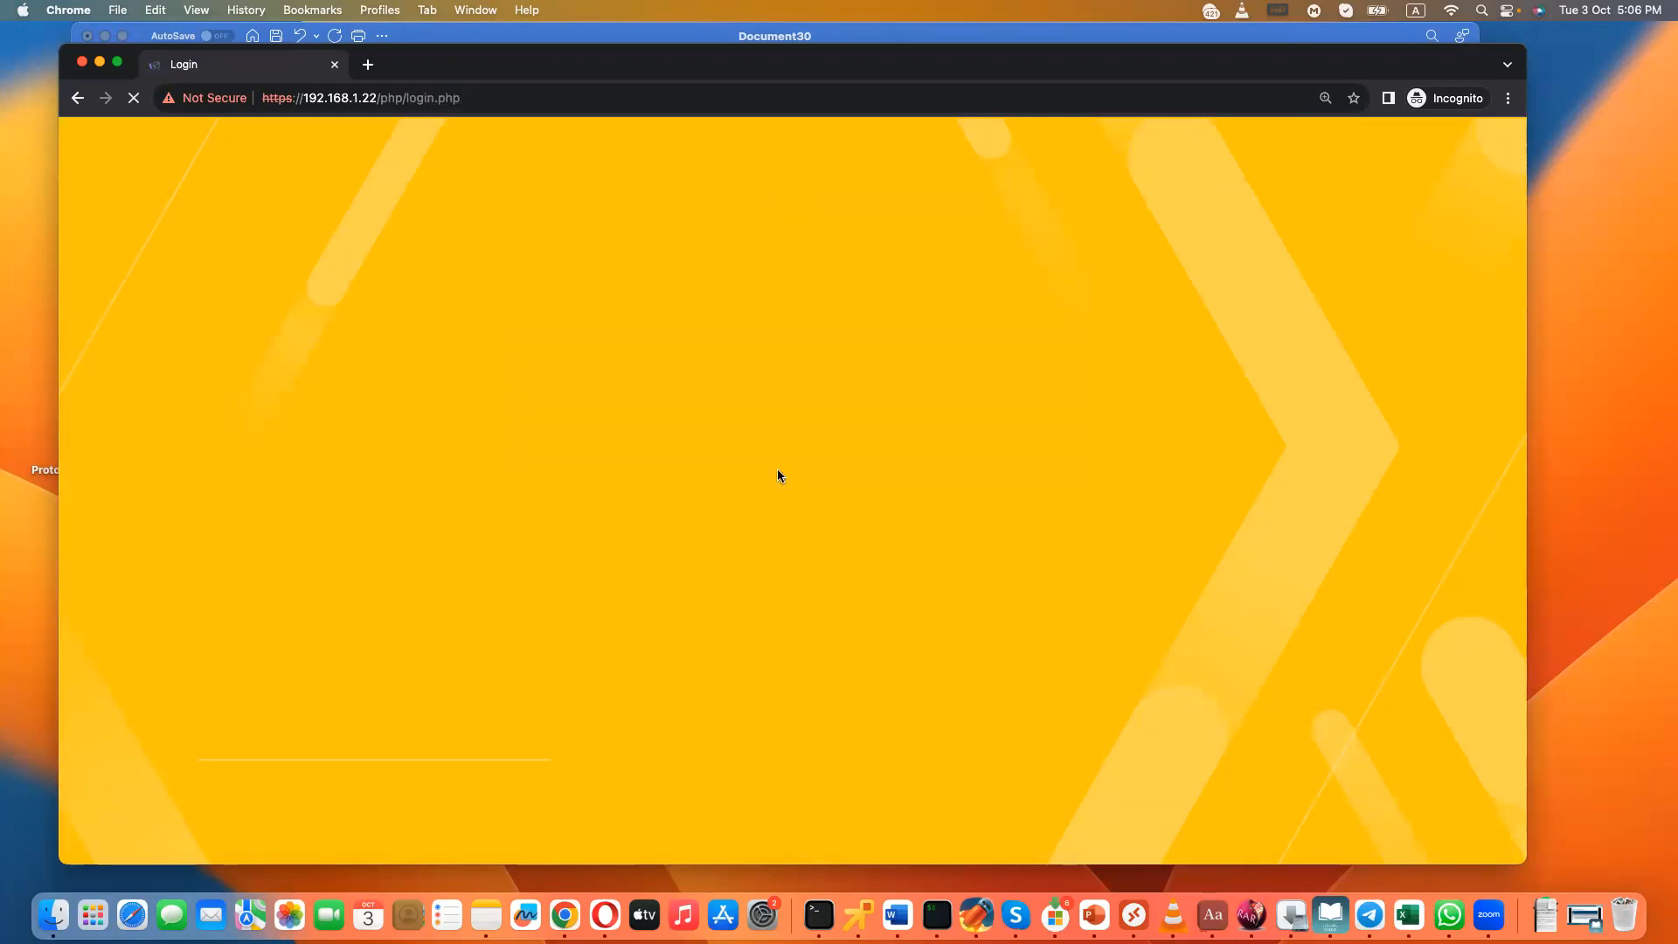
pyautogui.write('admin')
pyautogui.press('Tab')
pyautogui.write('ad••••••')
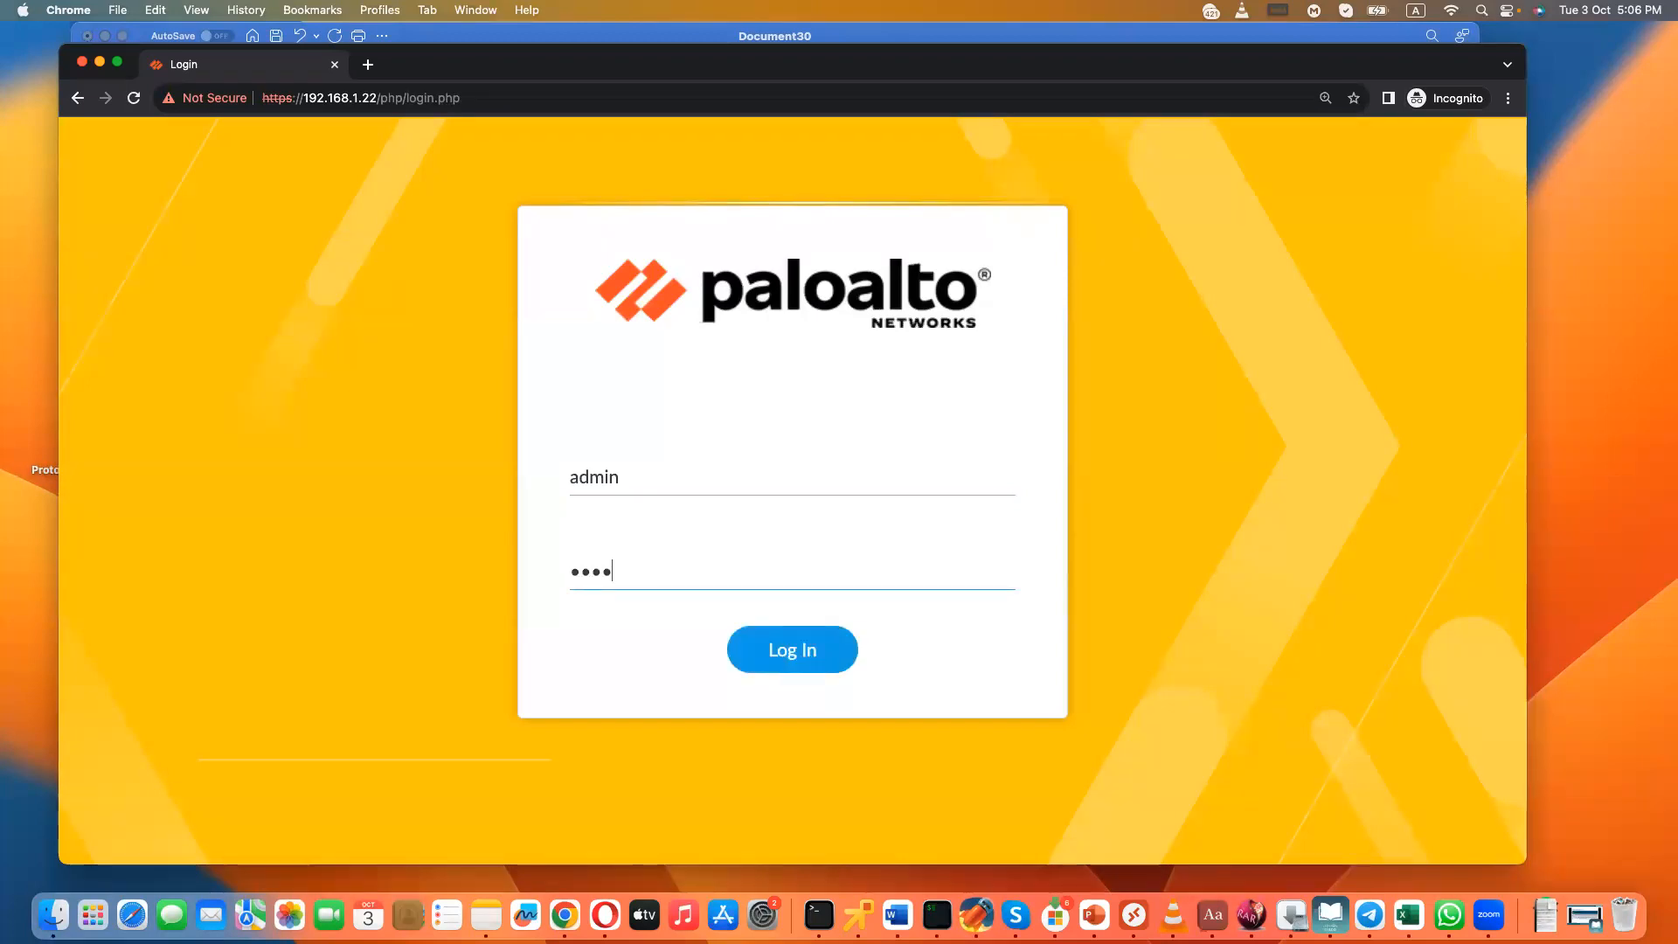
pyautogui.click(821, 658)
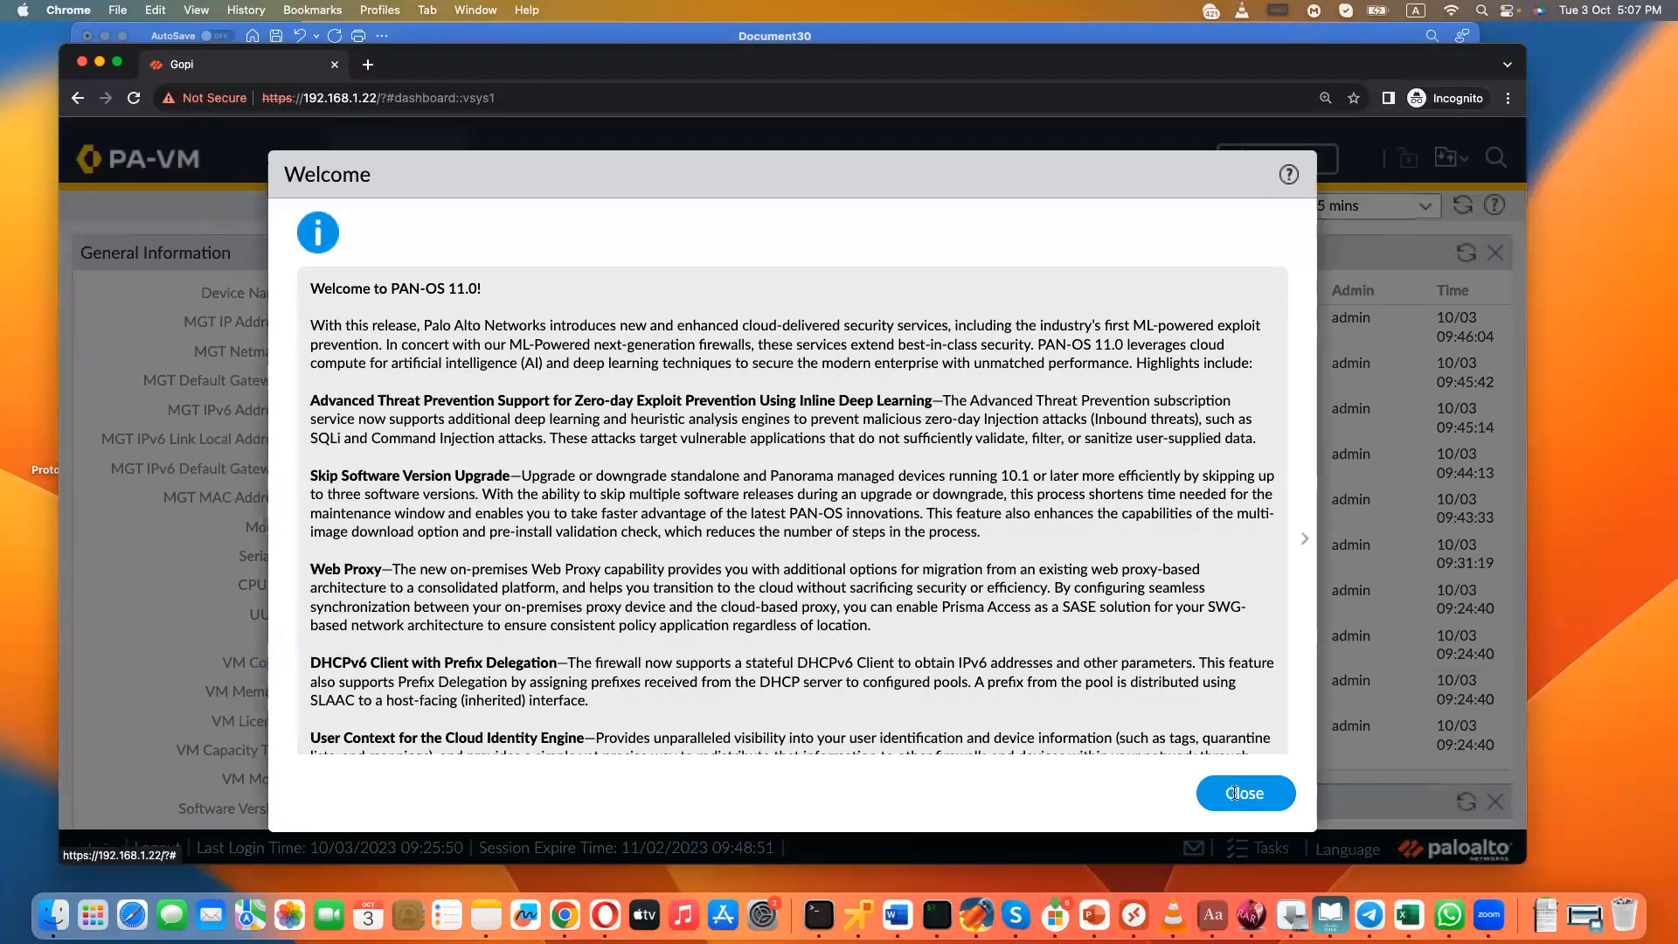
pyautogui.click(1233, 793)
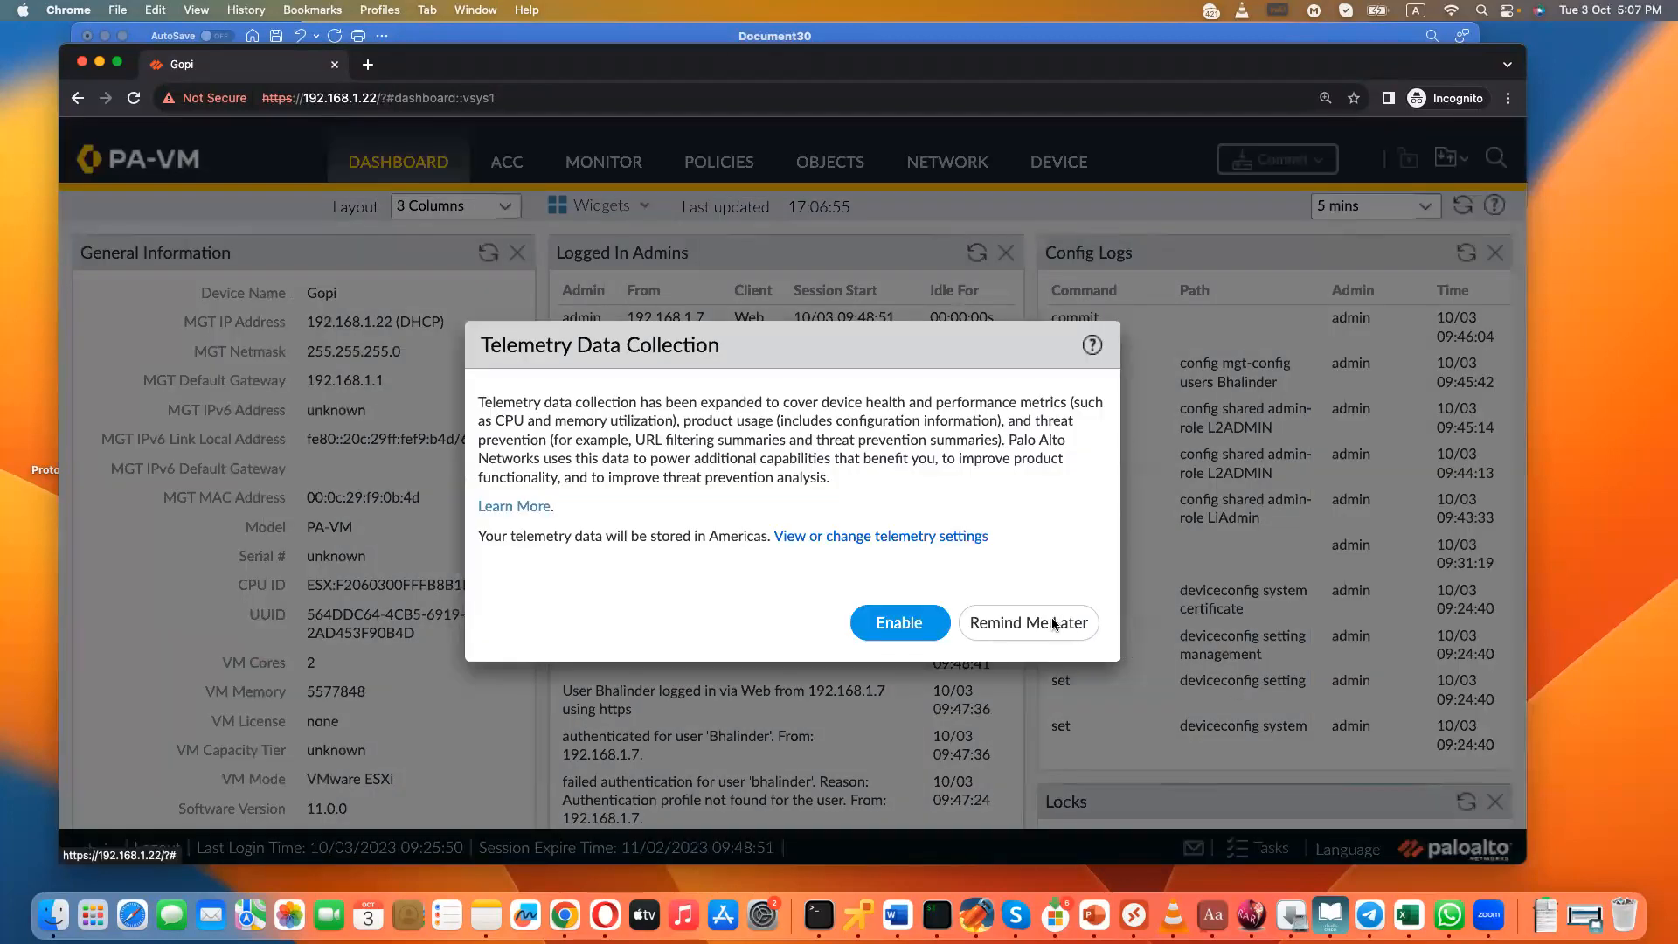
pyautogui.click(1048, 622)
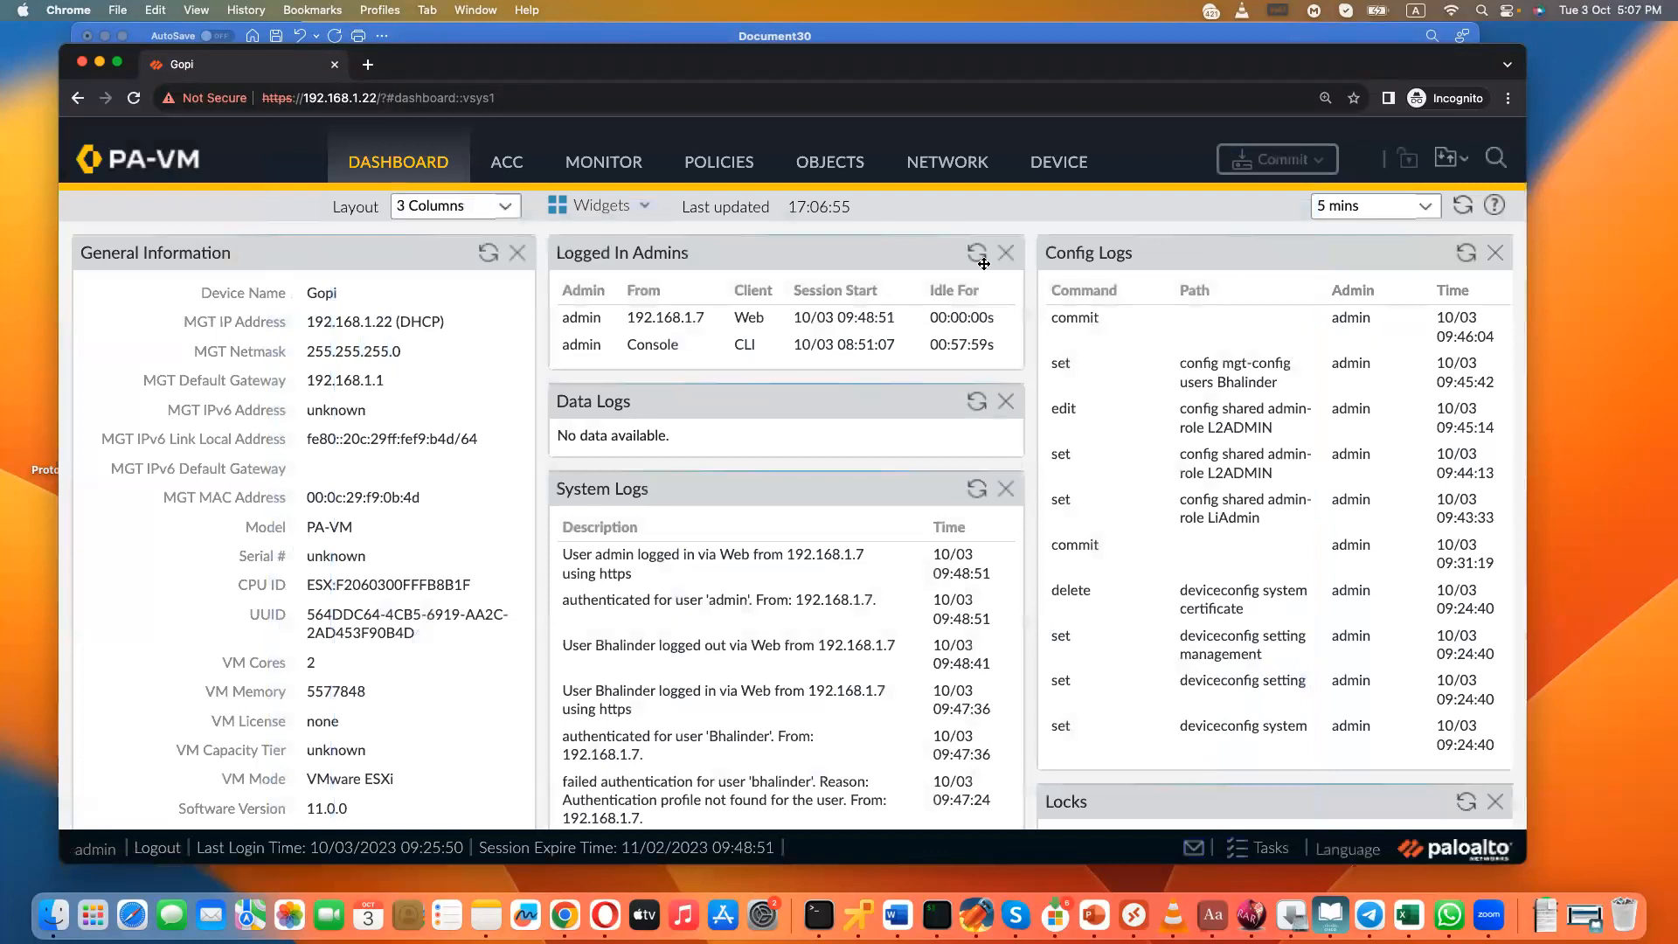
# - Examine the RADIUS, TACACS+ and LDAP server profile pages among the device settings
pyautogui.click(1042, 173)
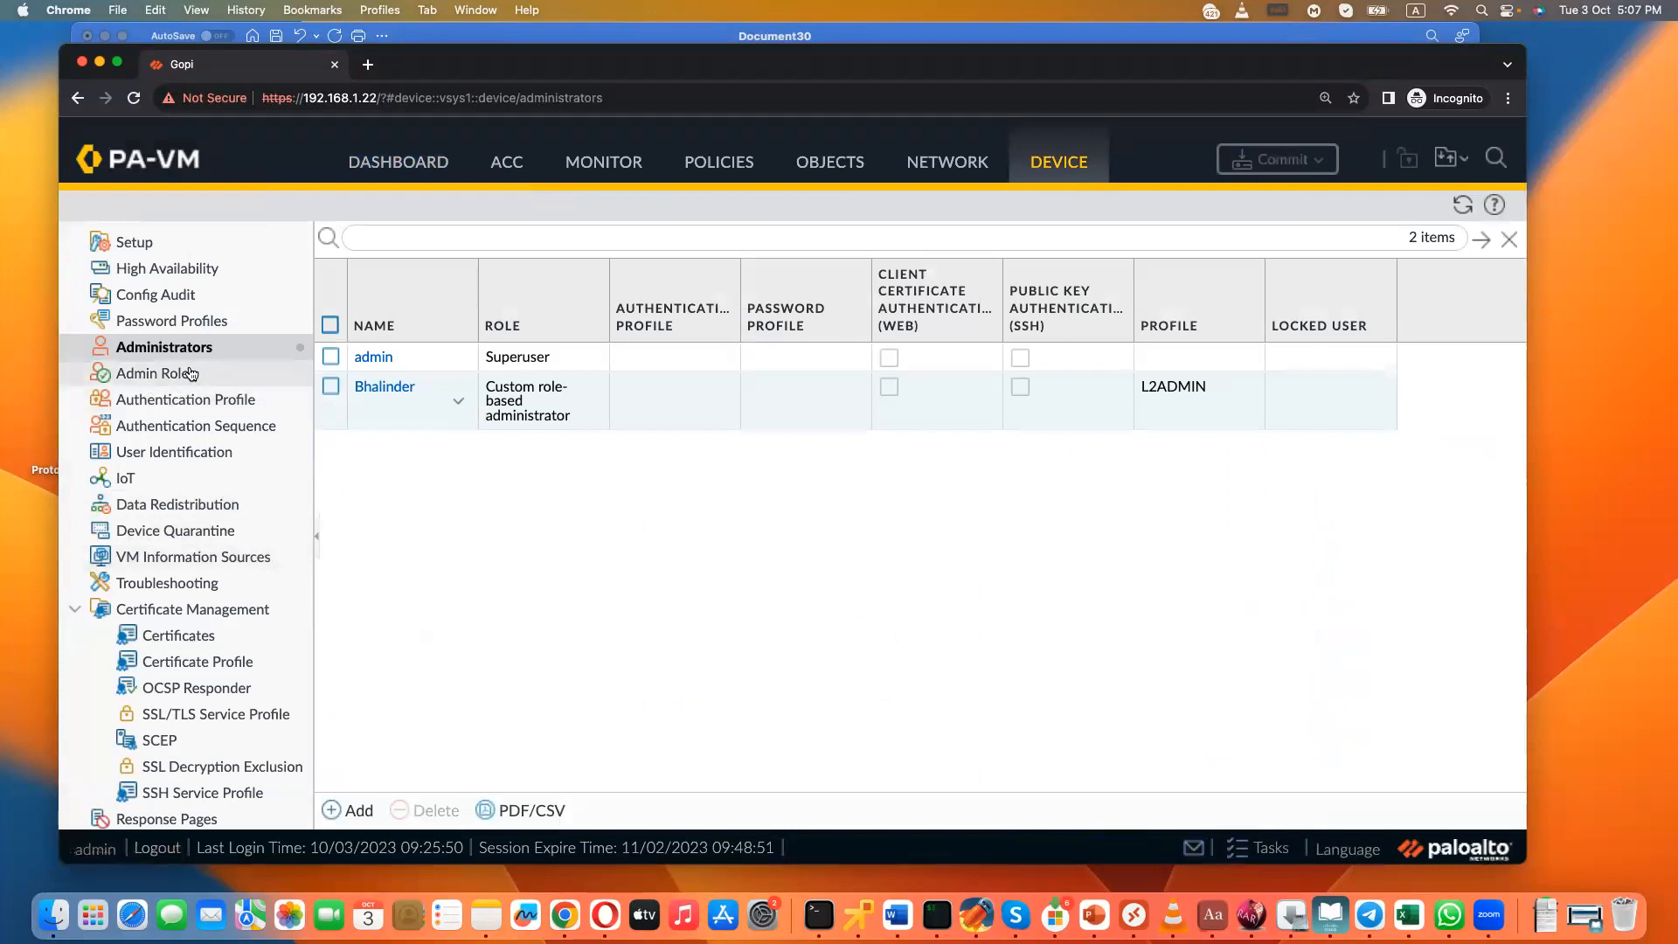
pyautogui.scroll(-10, 187, 606)
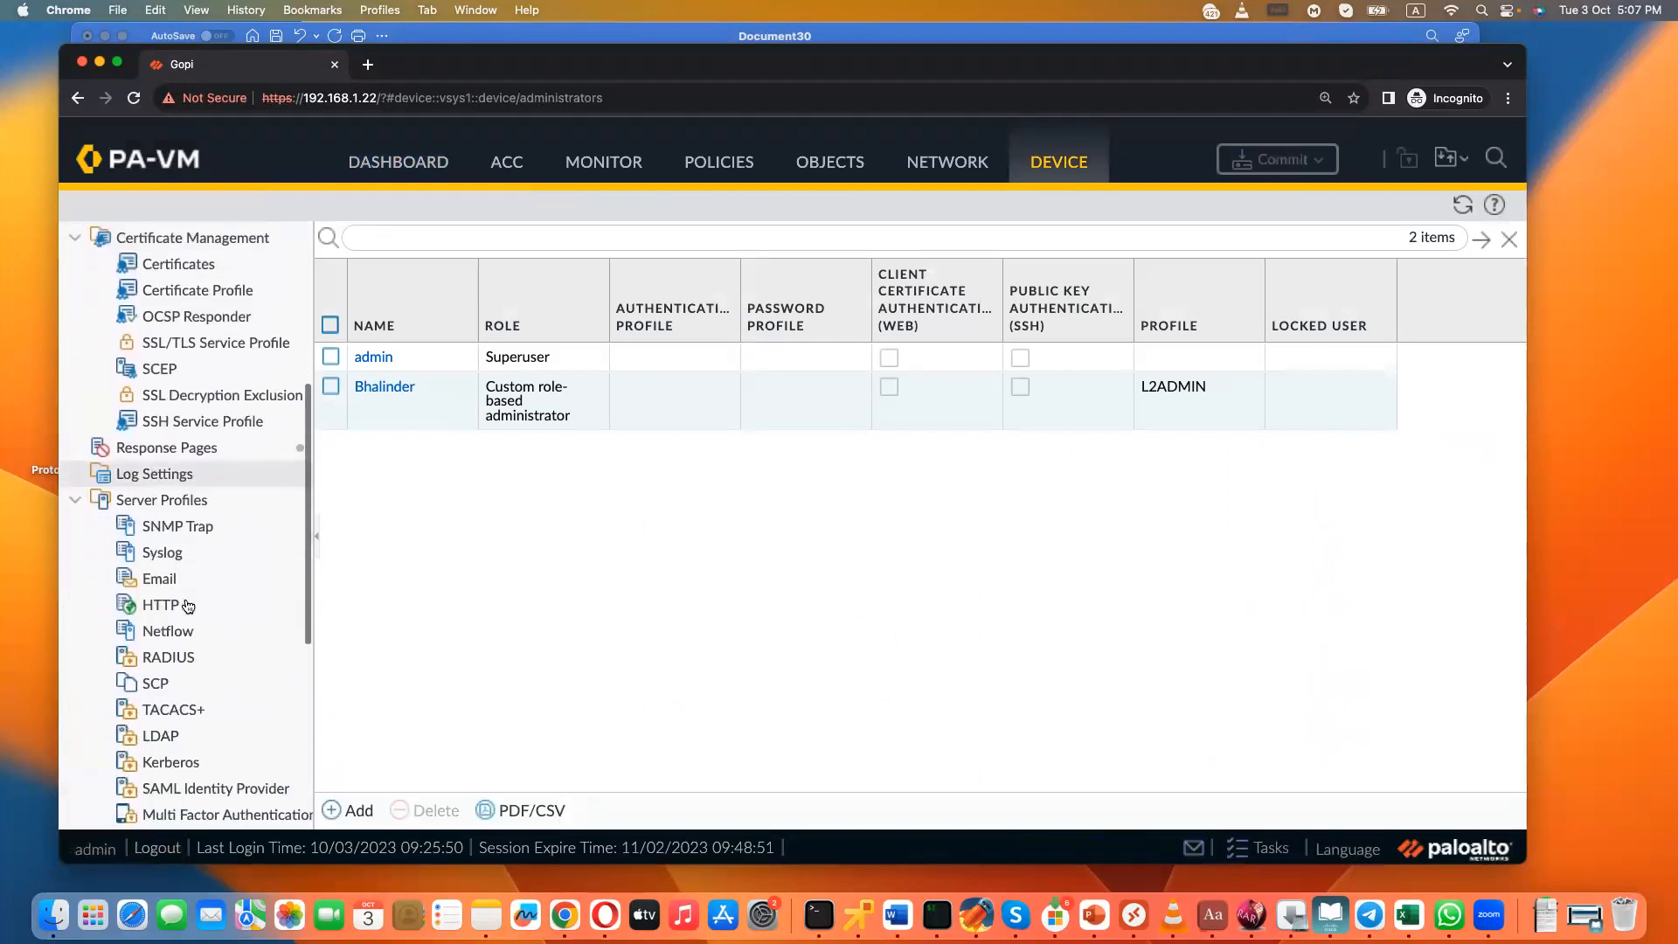
pyautogui.click(158, 649)
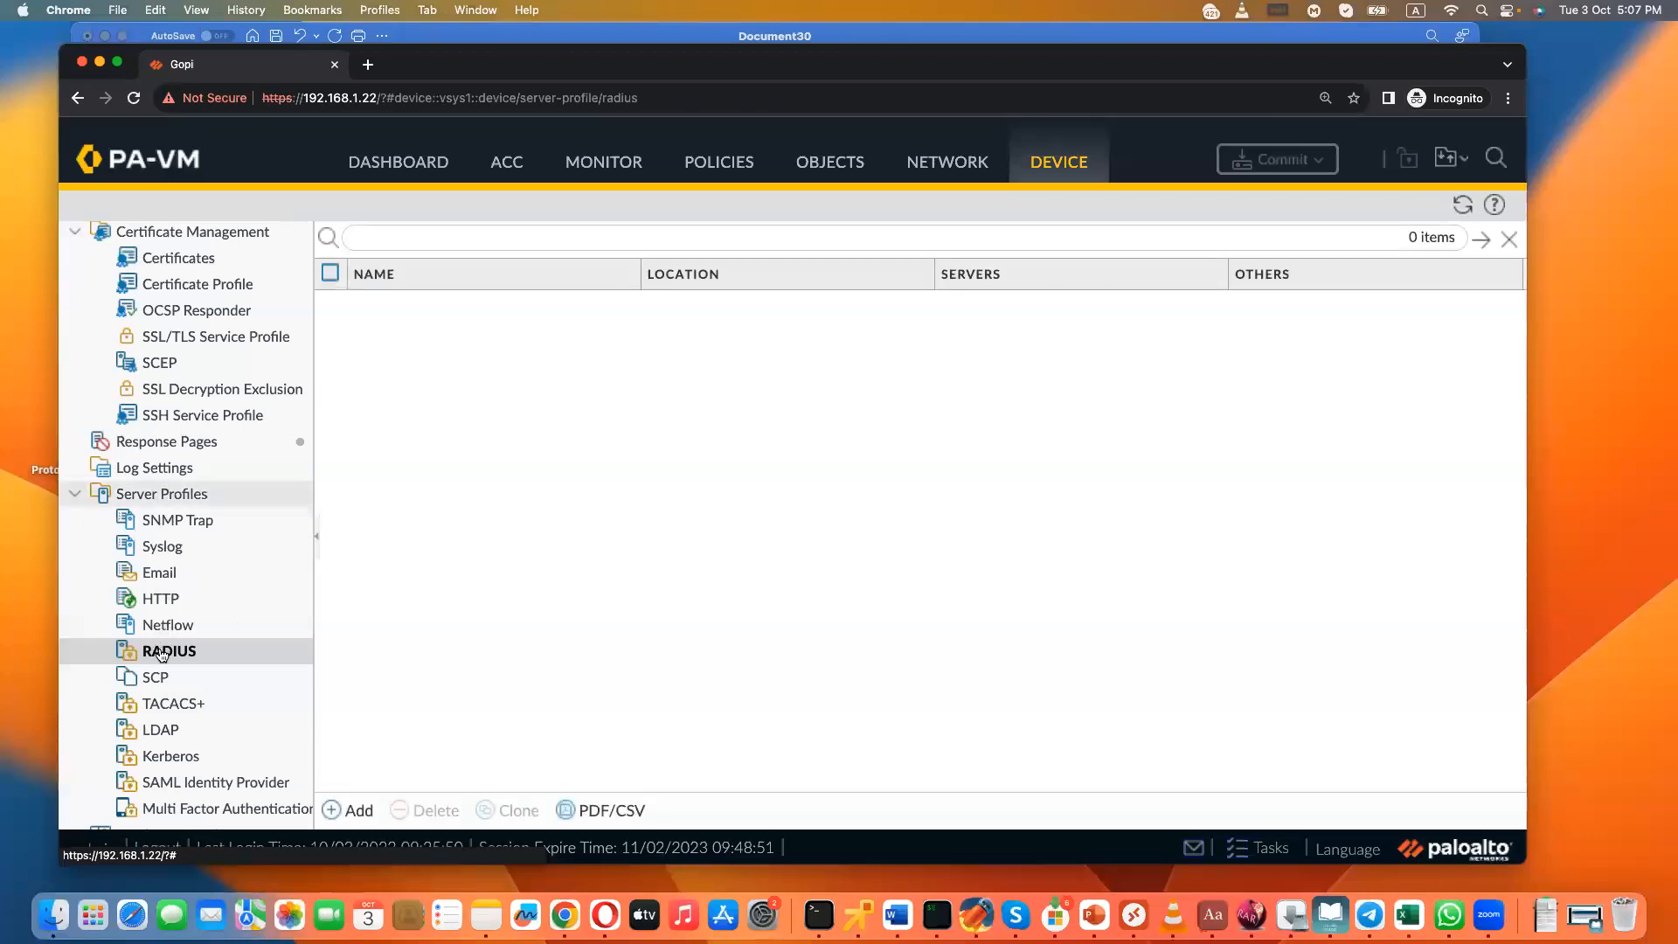
pyautogui.click(166, 708)
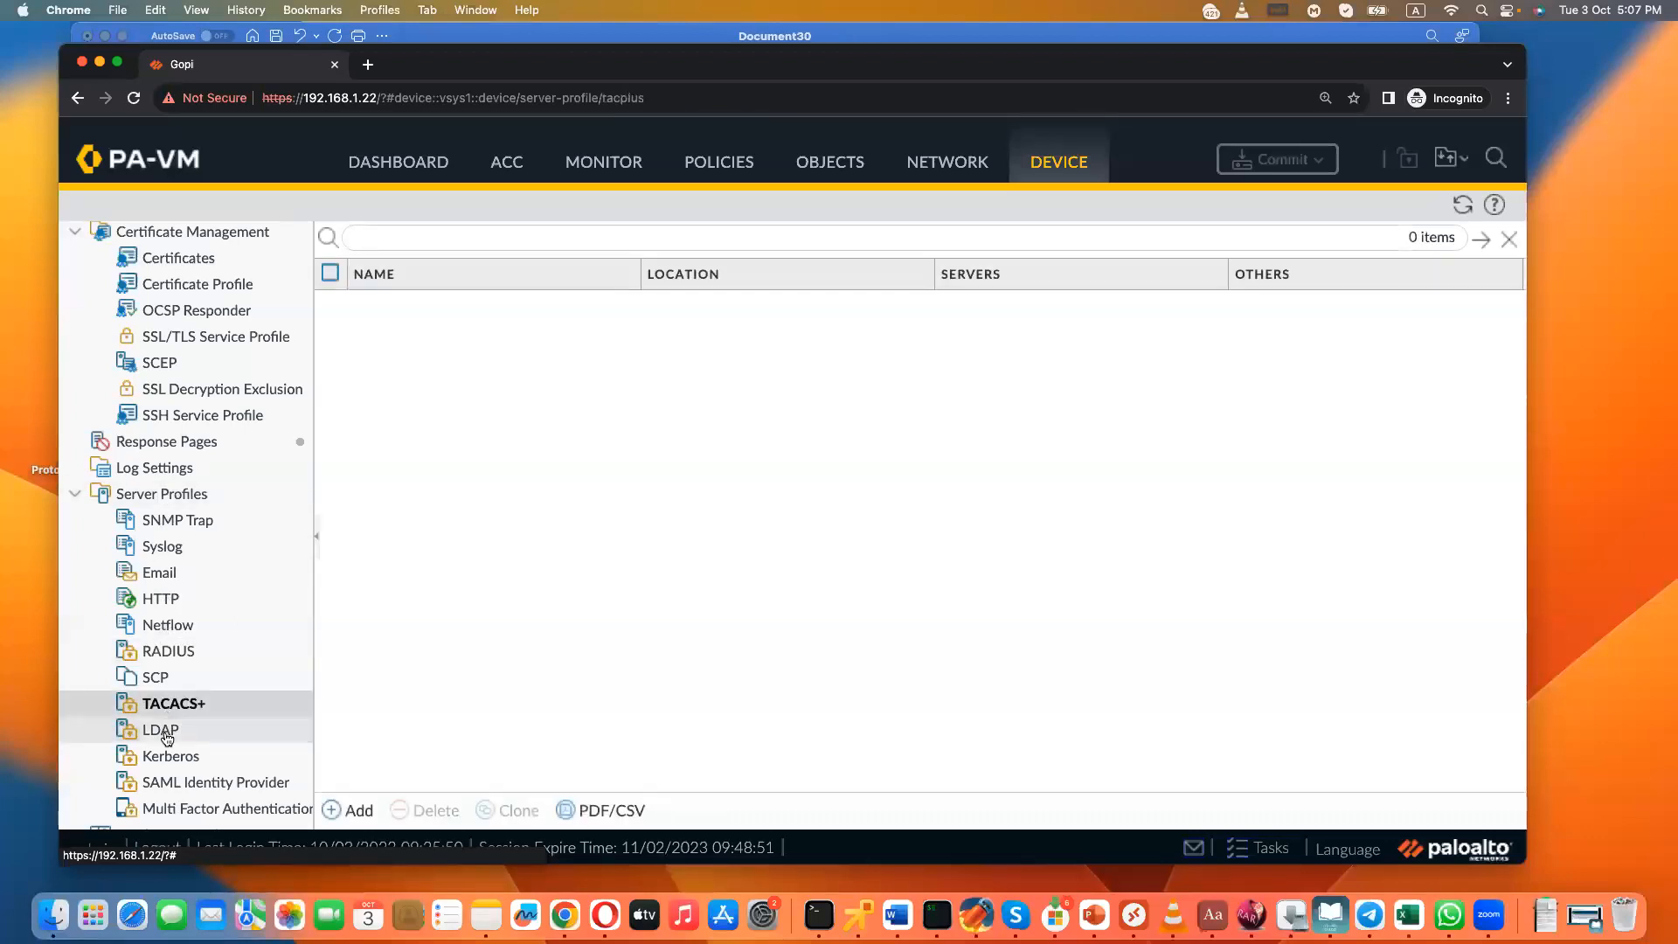
pyautogui.click(166, 732)
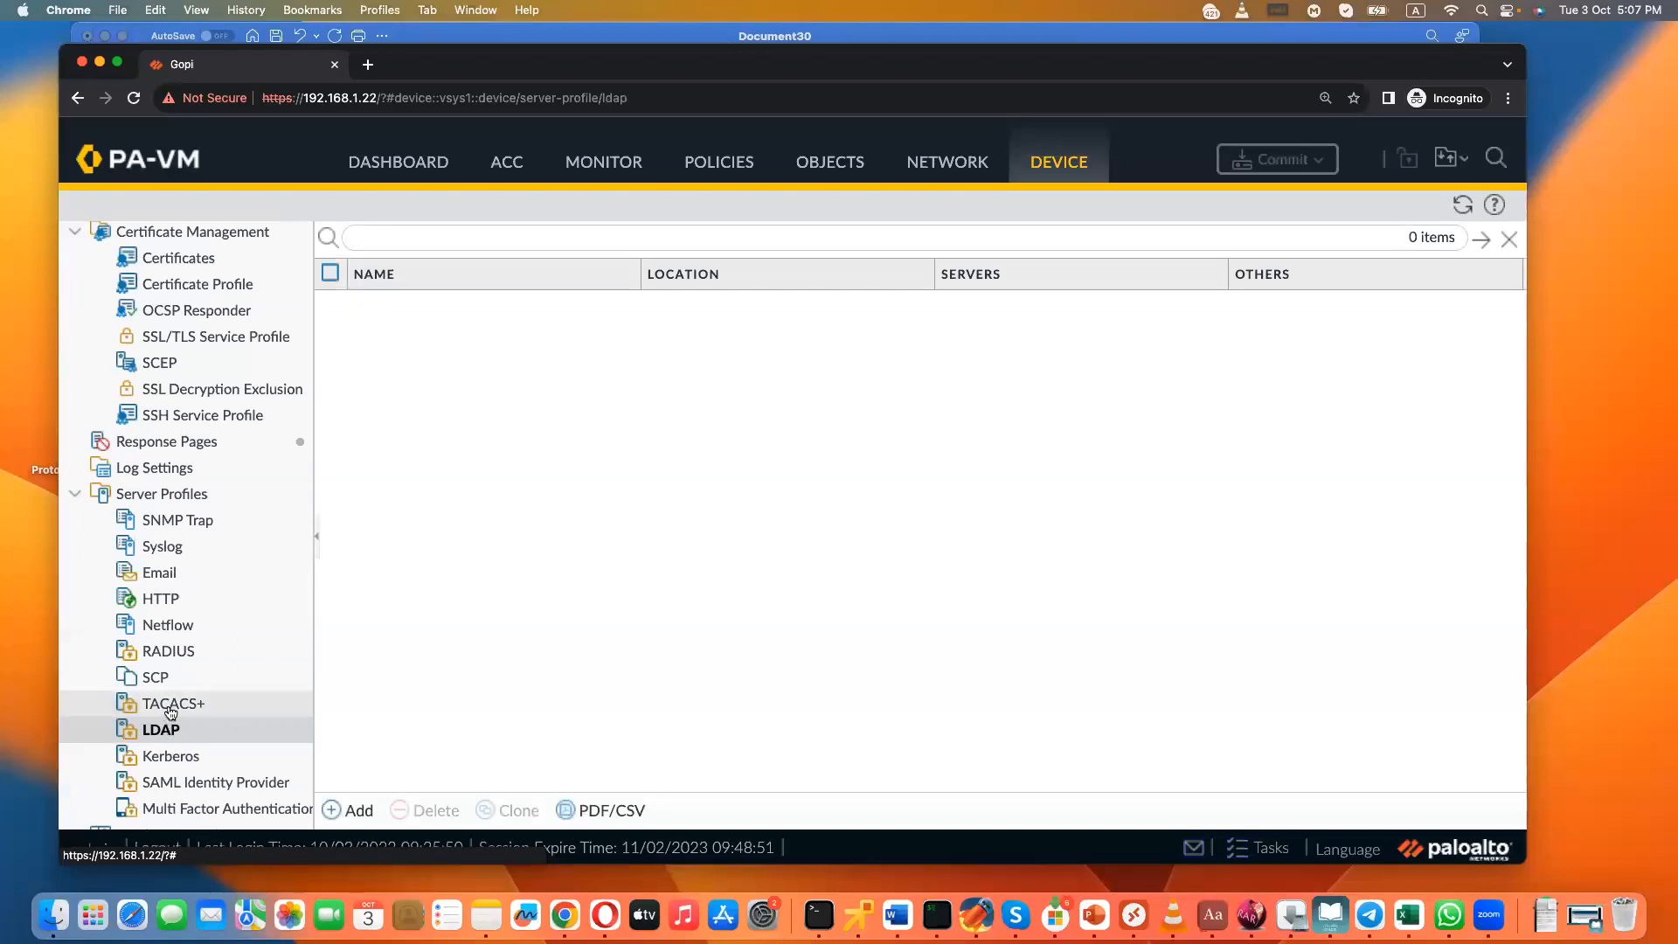
pyautogui.click(172, 706)
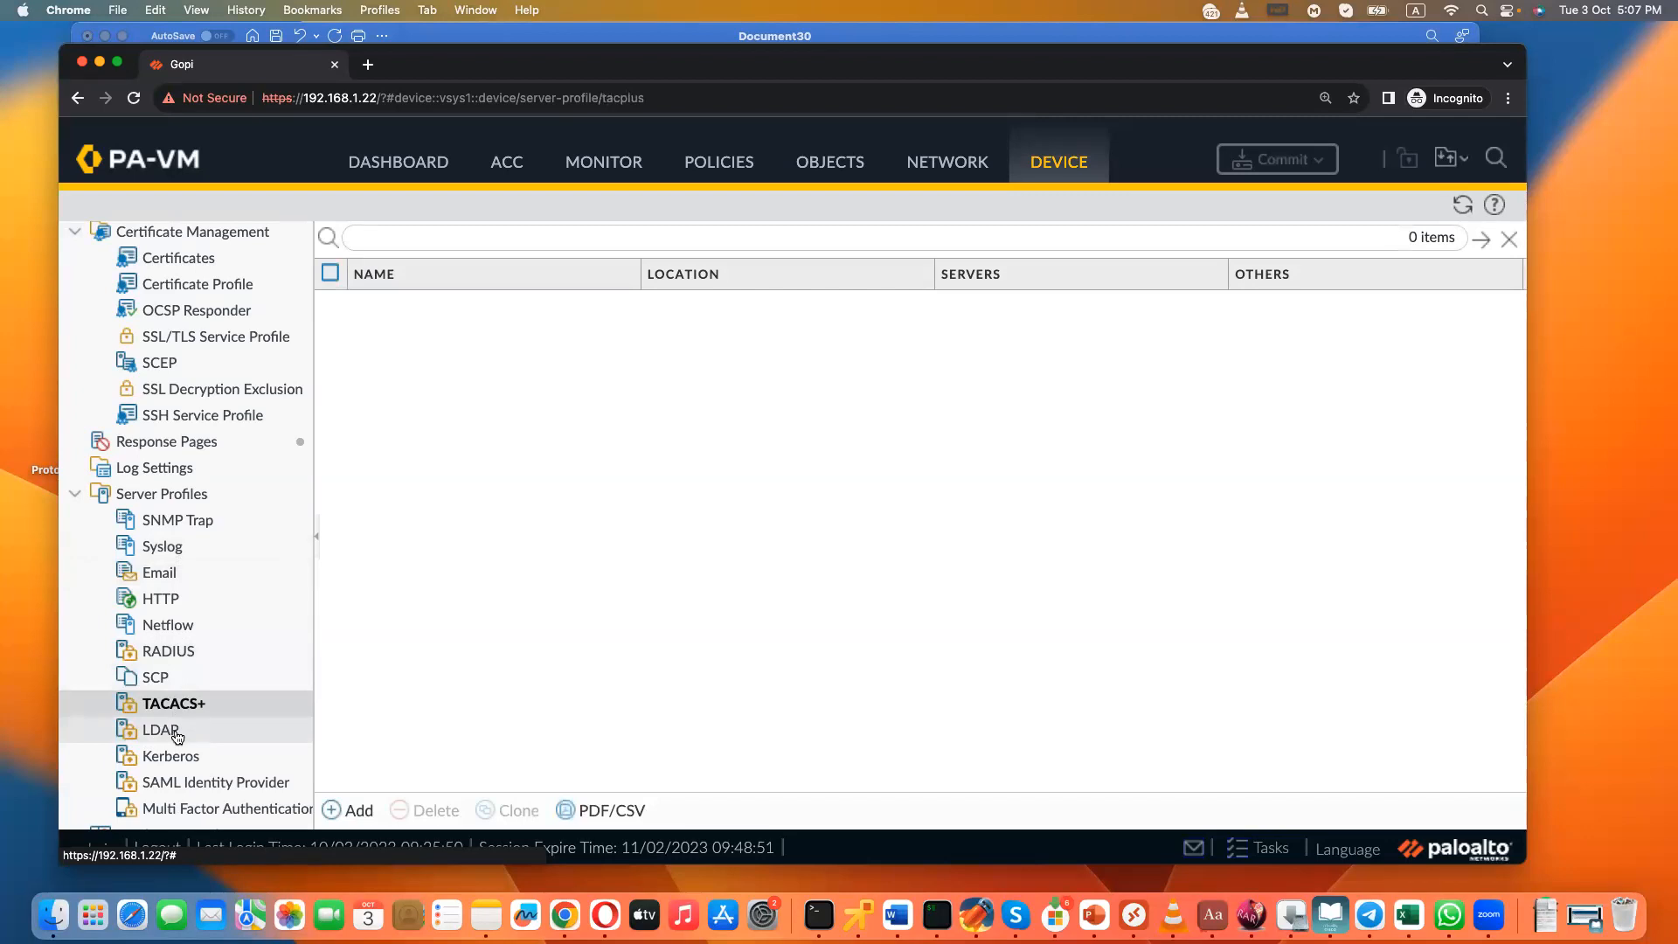
# - Start an LDAP server profile named myAD and add a server named AD Server with address 192.168.1.23
pyautogui.click(175, 732)
pyautogui.click(360, 810)
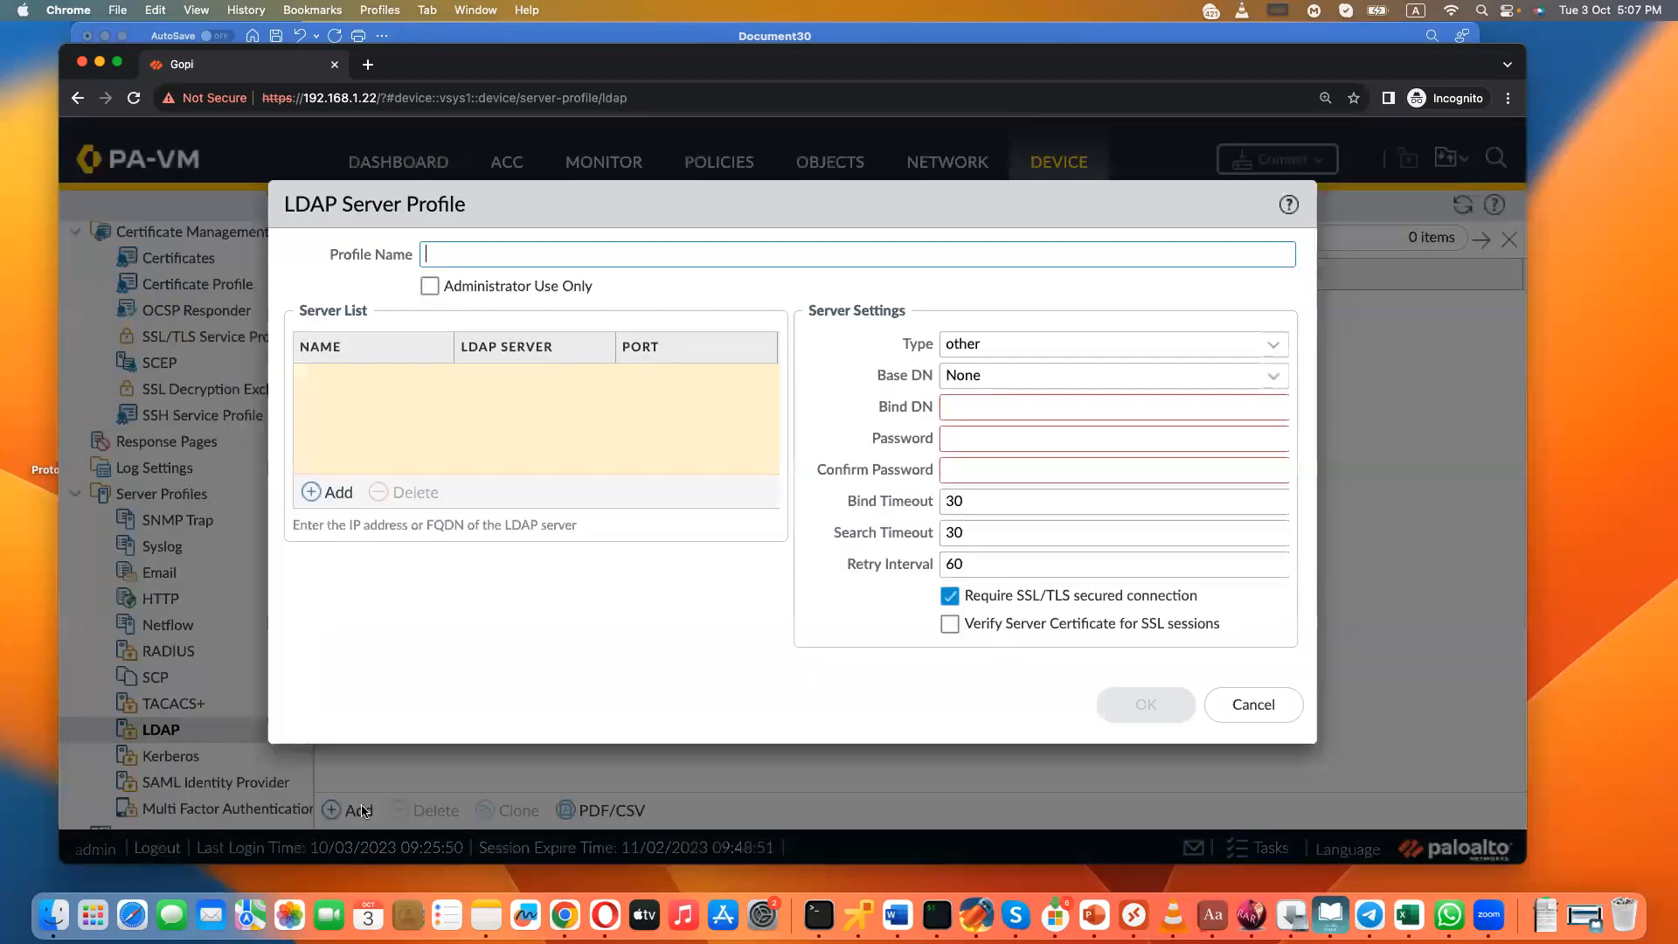
pyautogui.write('myAD')
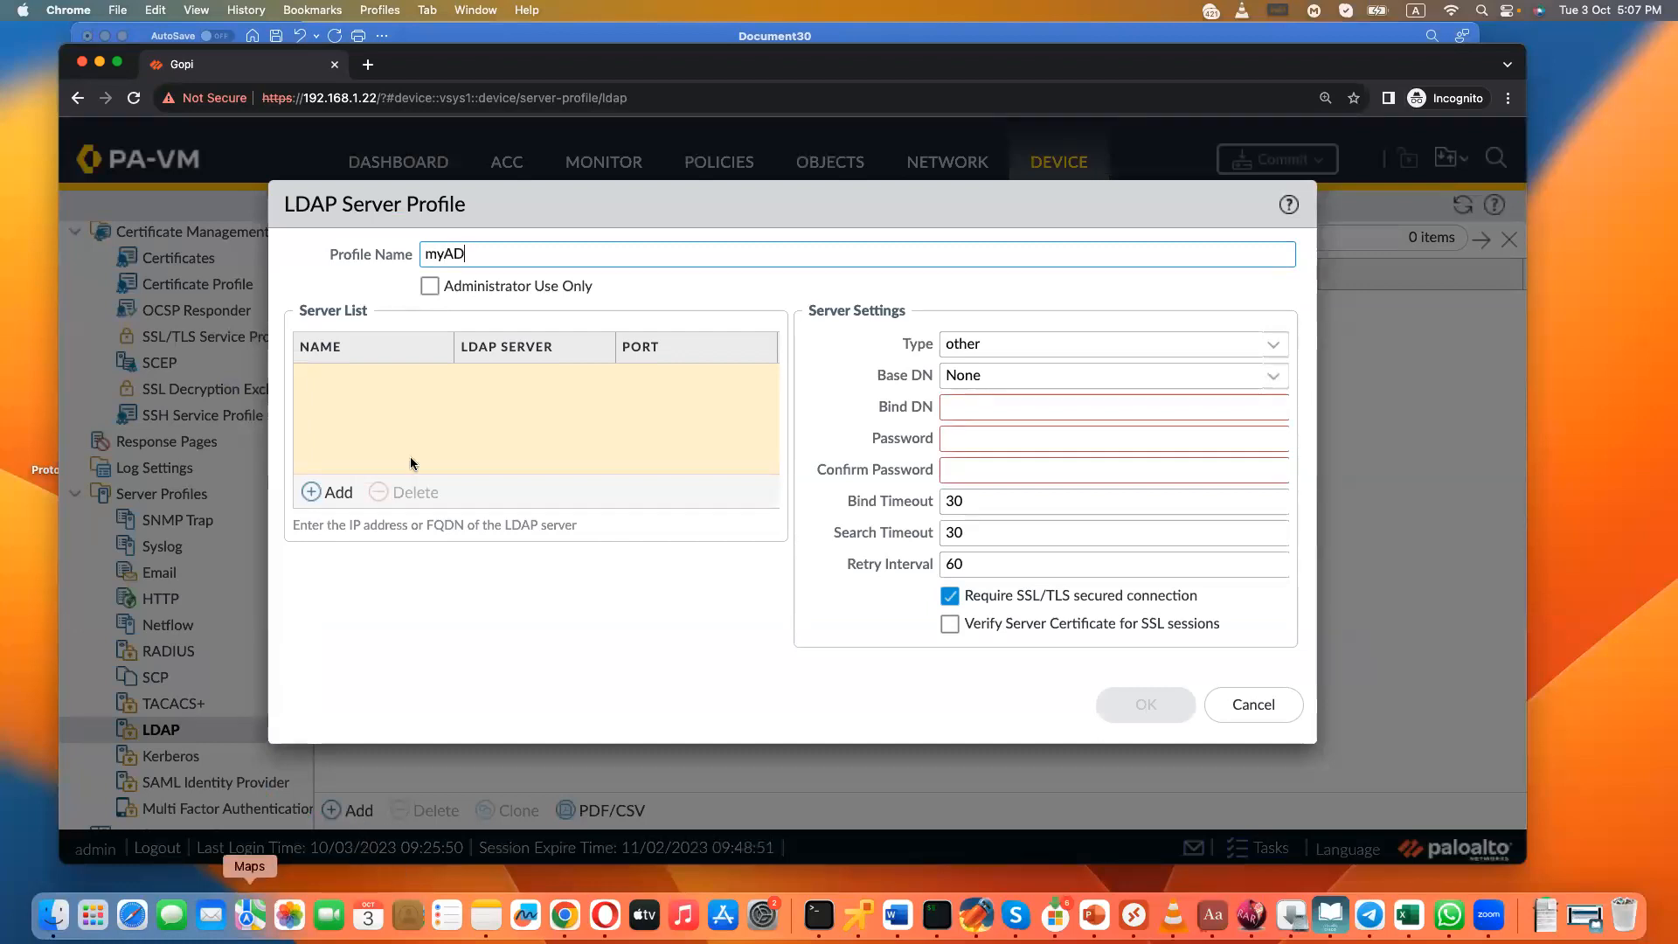
pyautogui.click(333, 491)
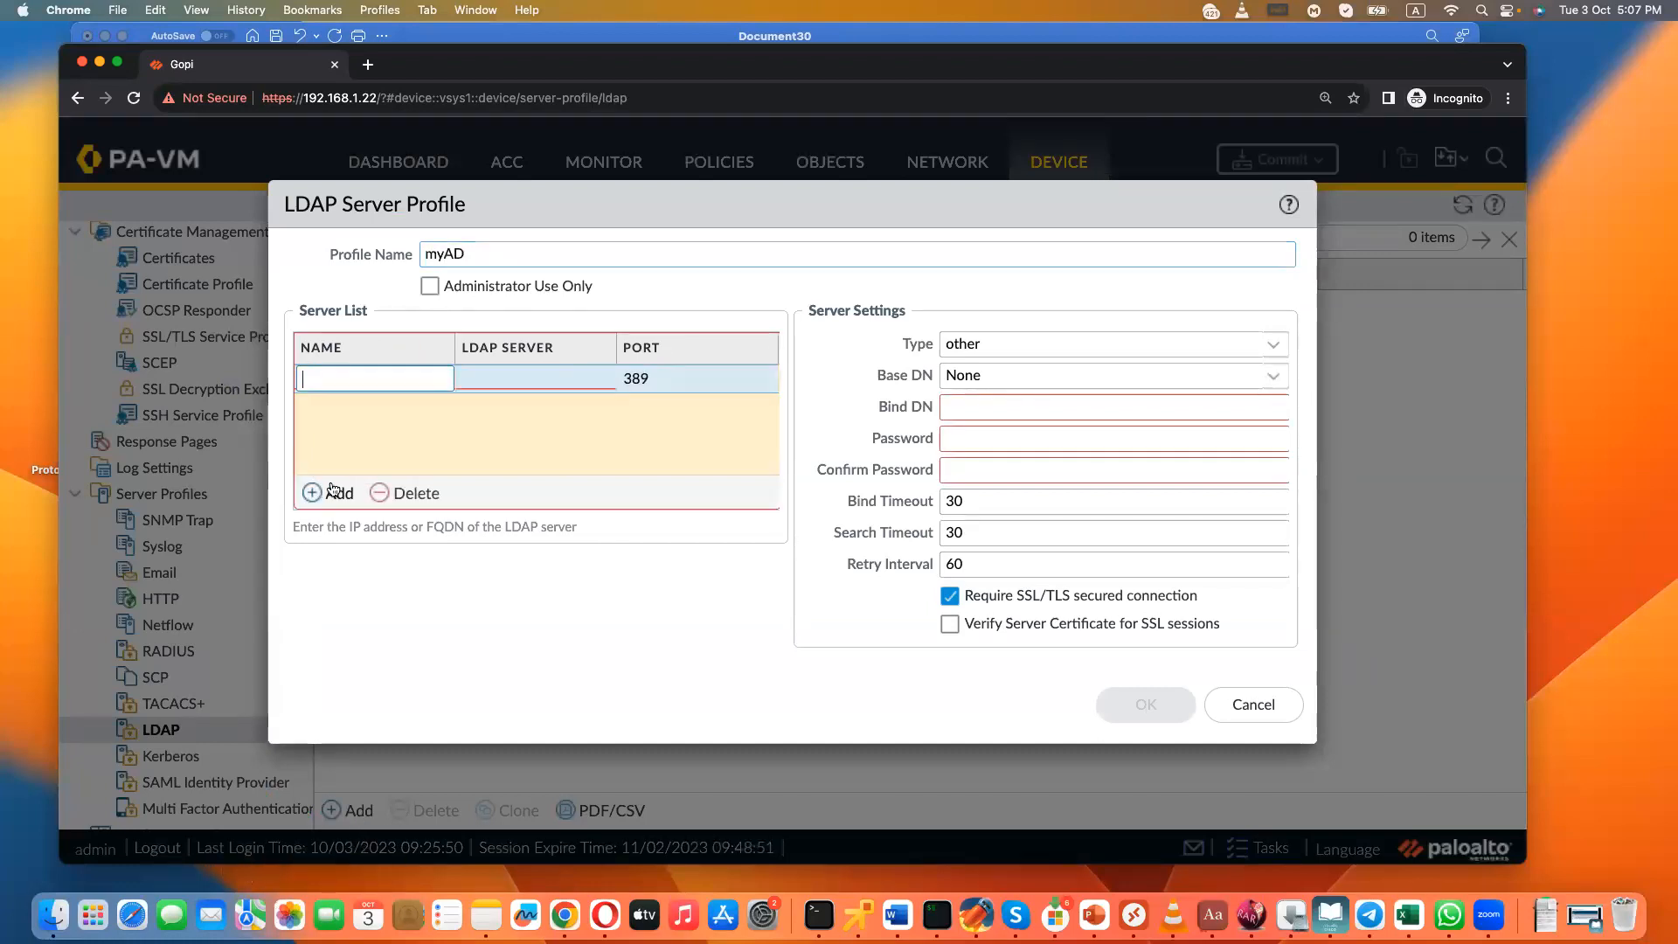
pyautogui.write('AD Server')
pyautogui.press('Tab')
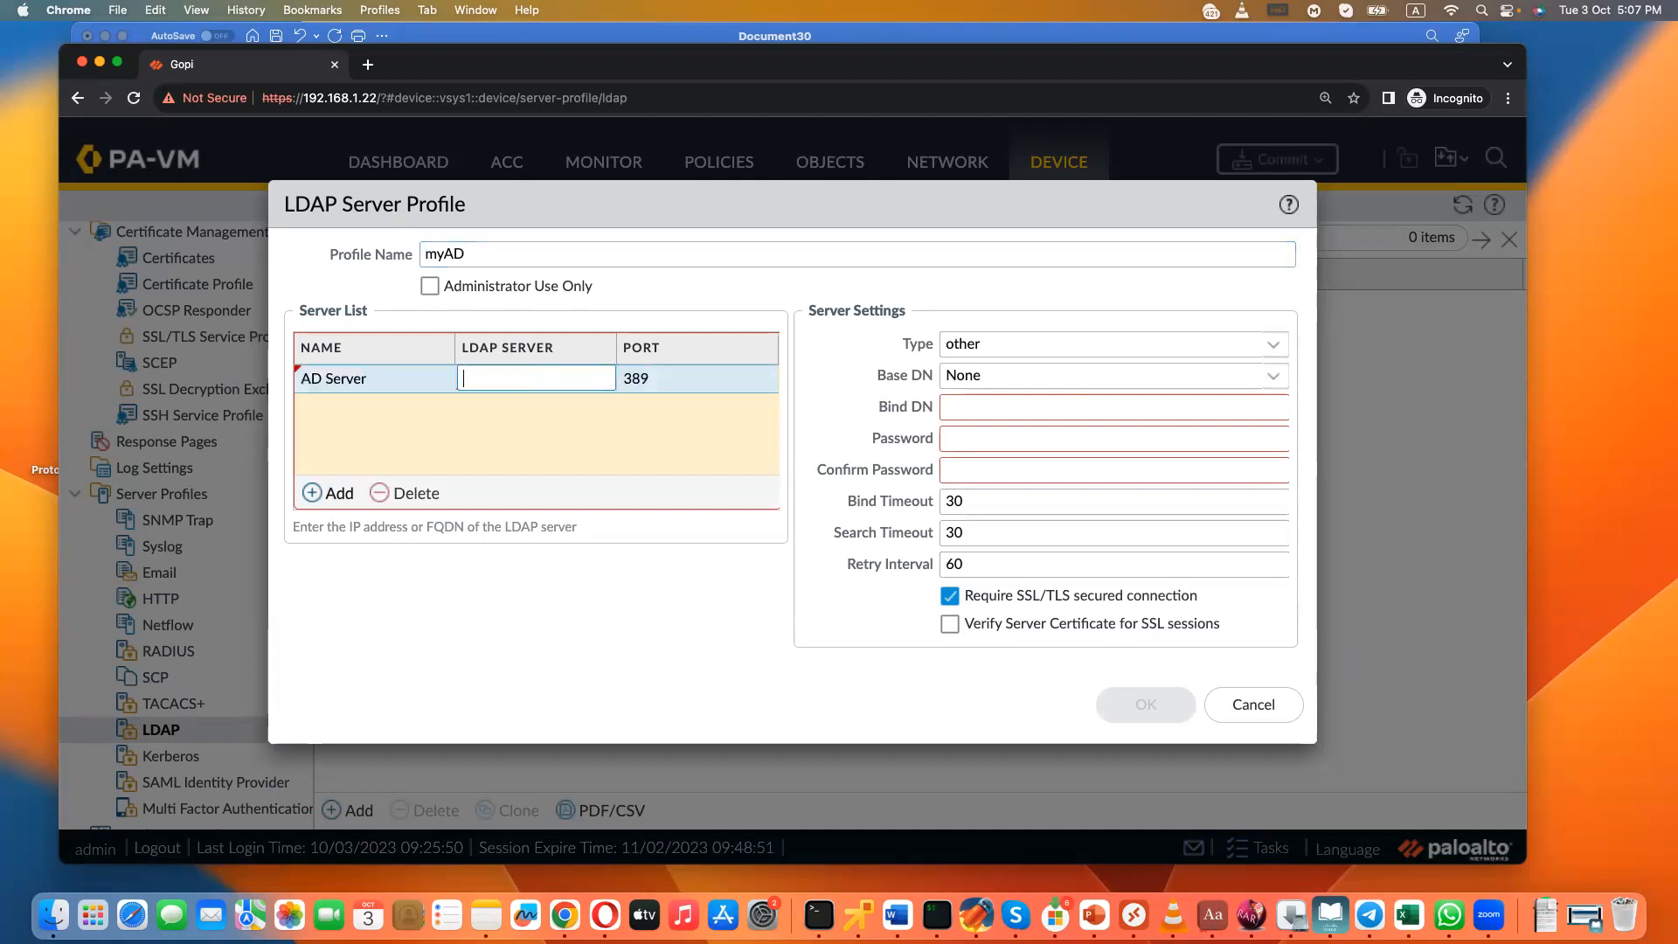
pyautogui.write('192.168.1.233')
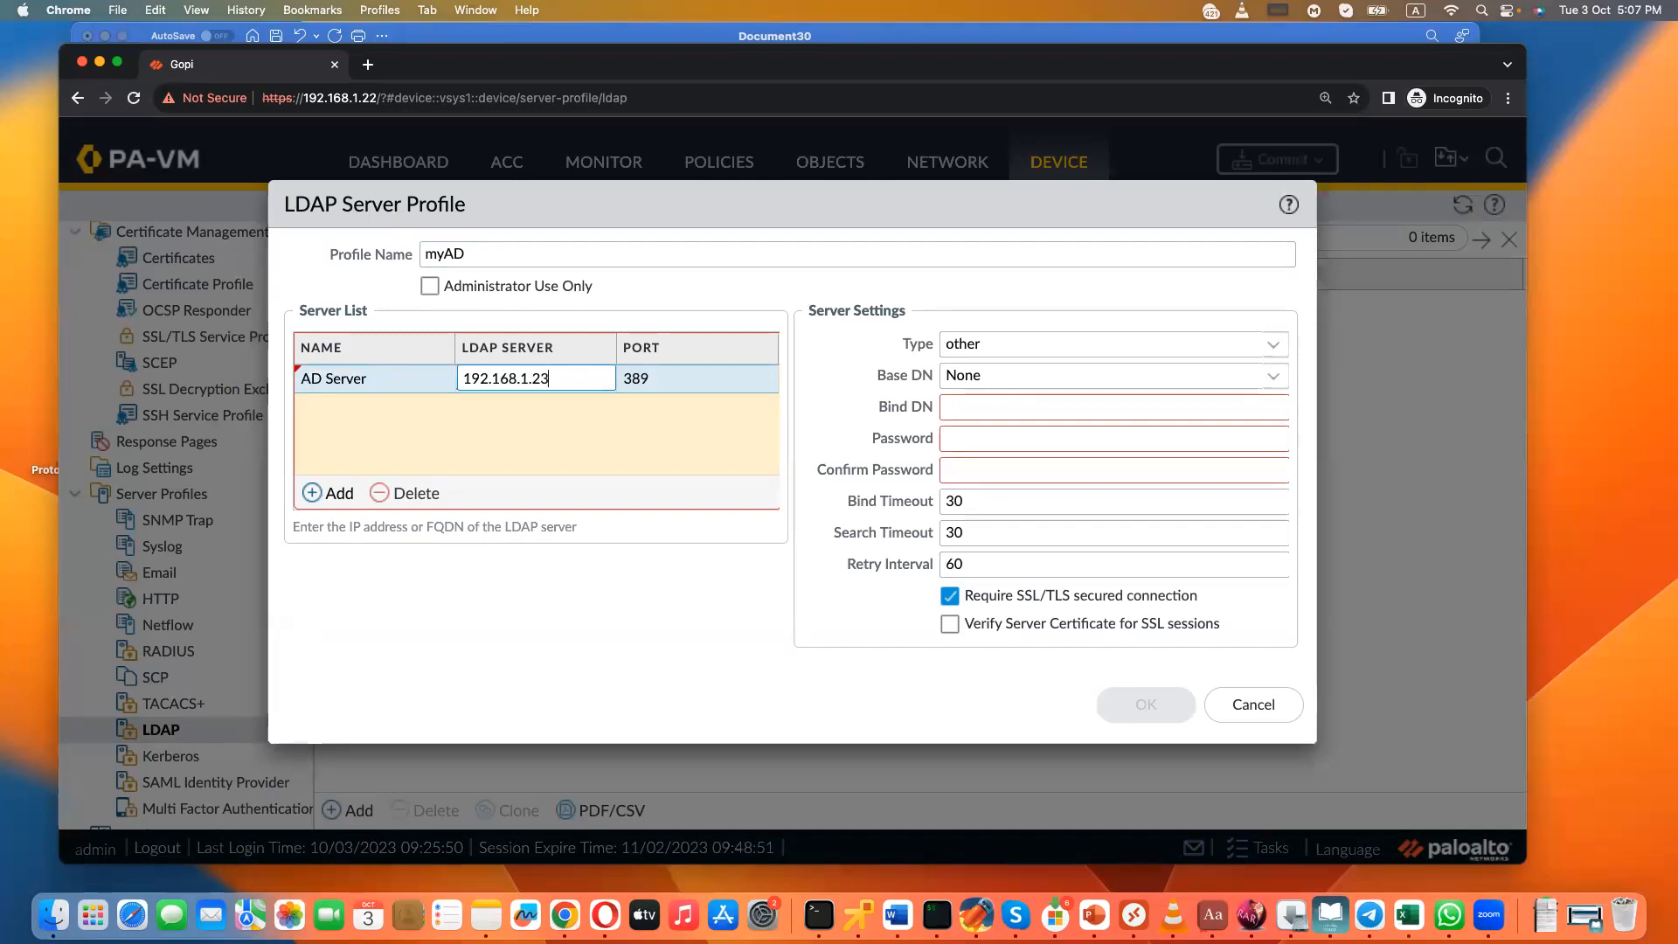
pyautogui.press('Tab')
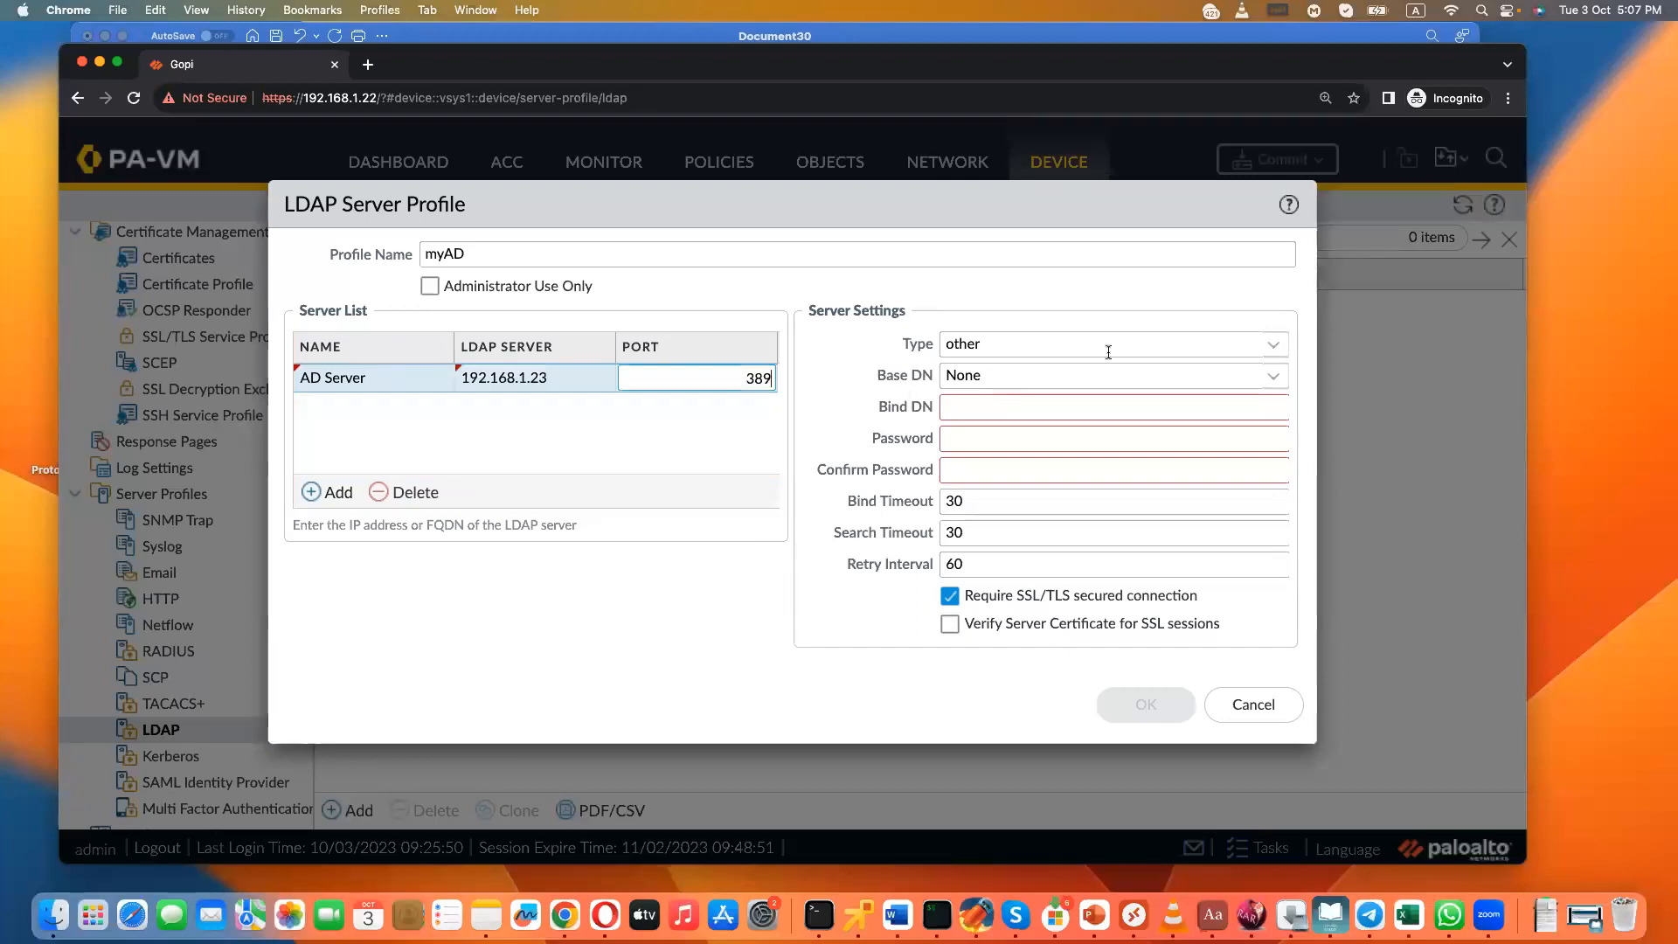
# - Set the server type of the myAD profile to active-directory
pyautogui.click(1272, 344)
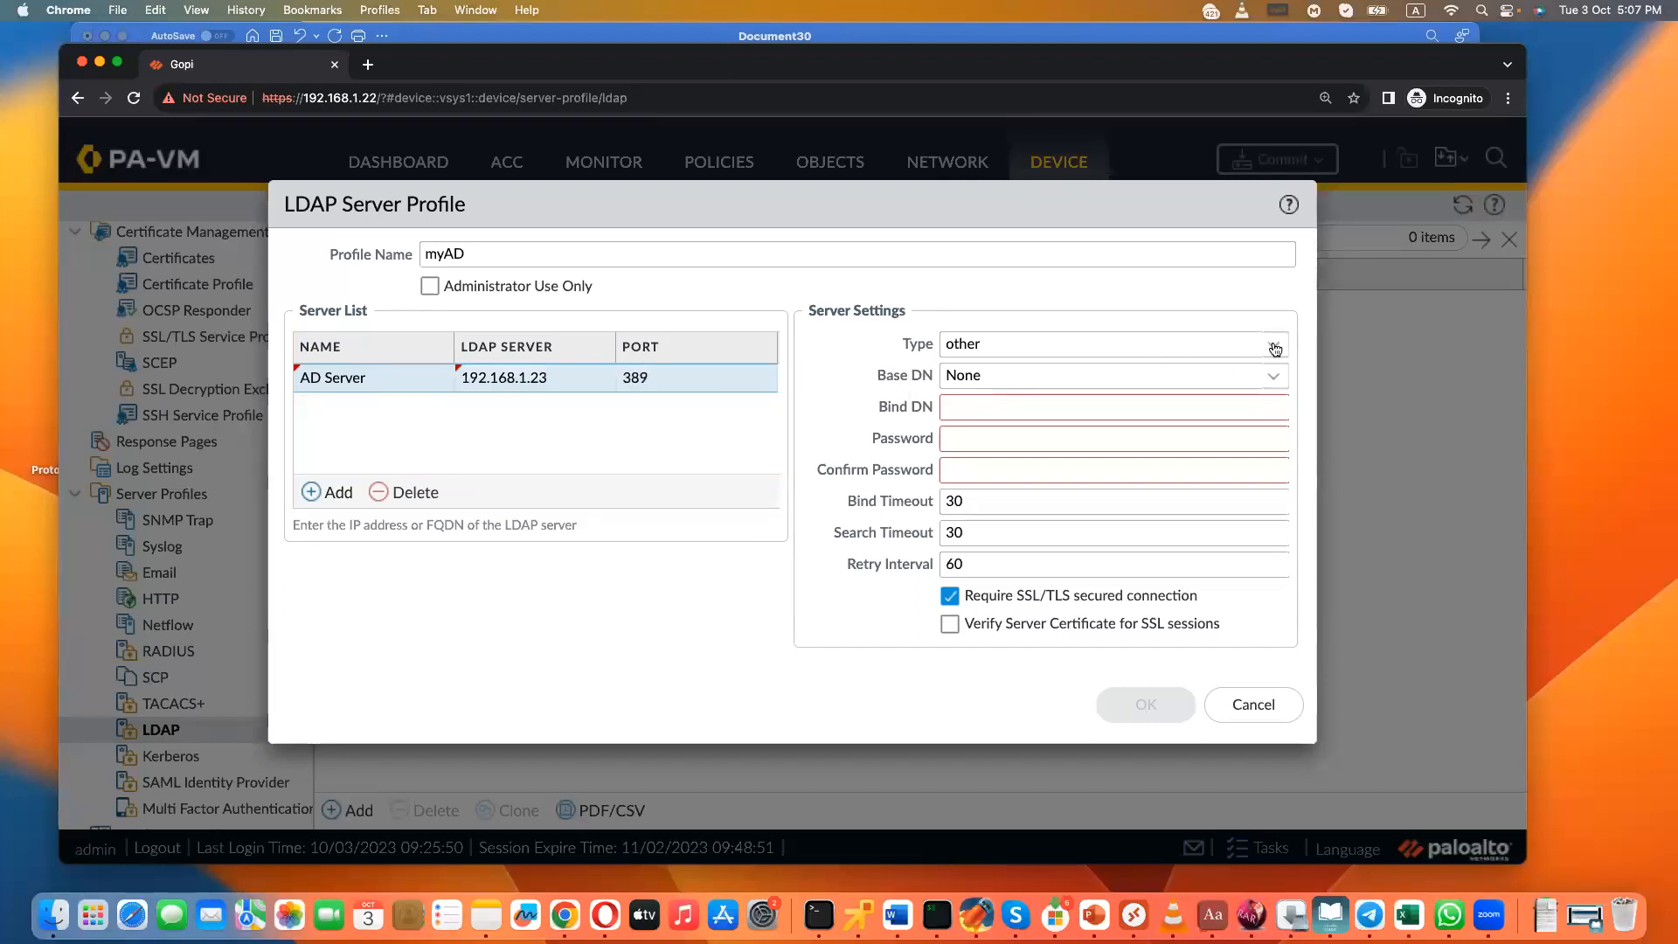
pyautogui.click(984, 378)
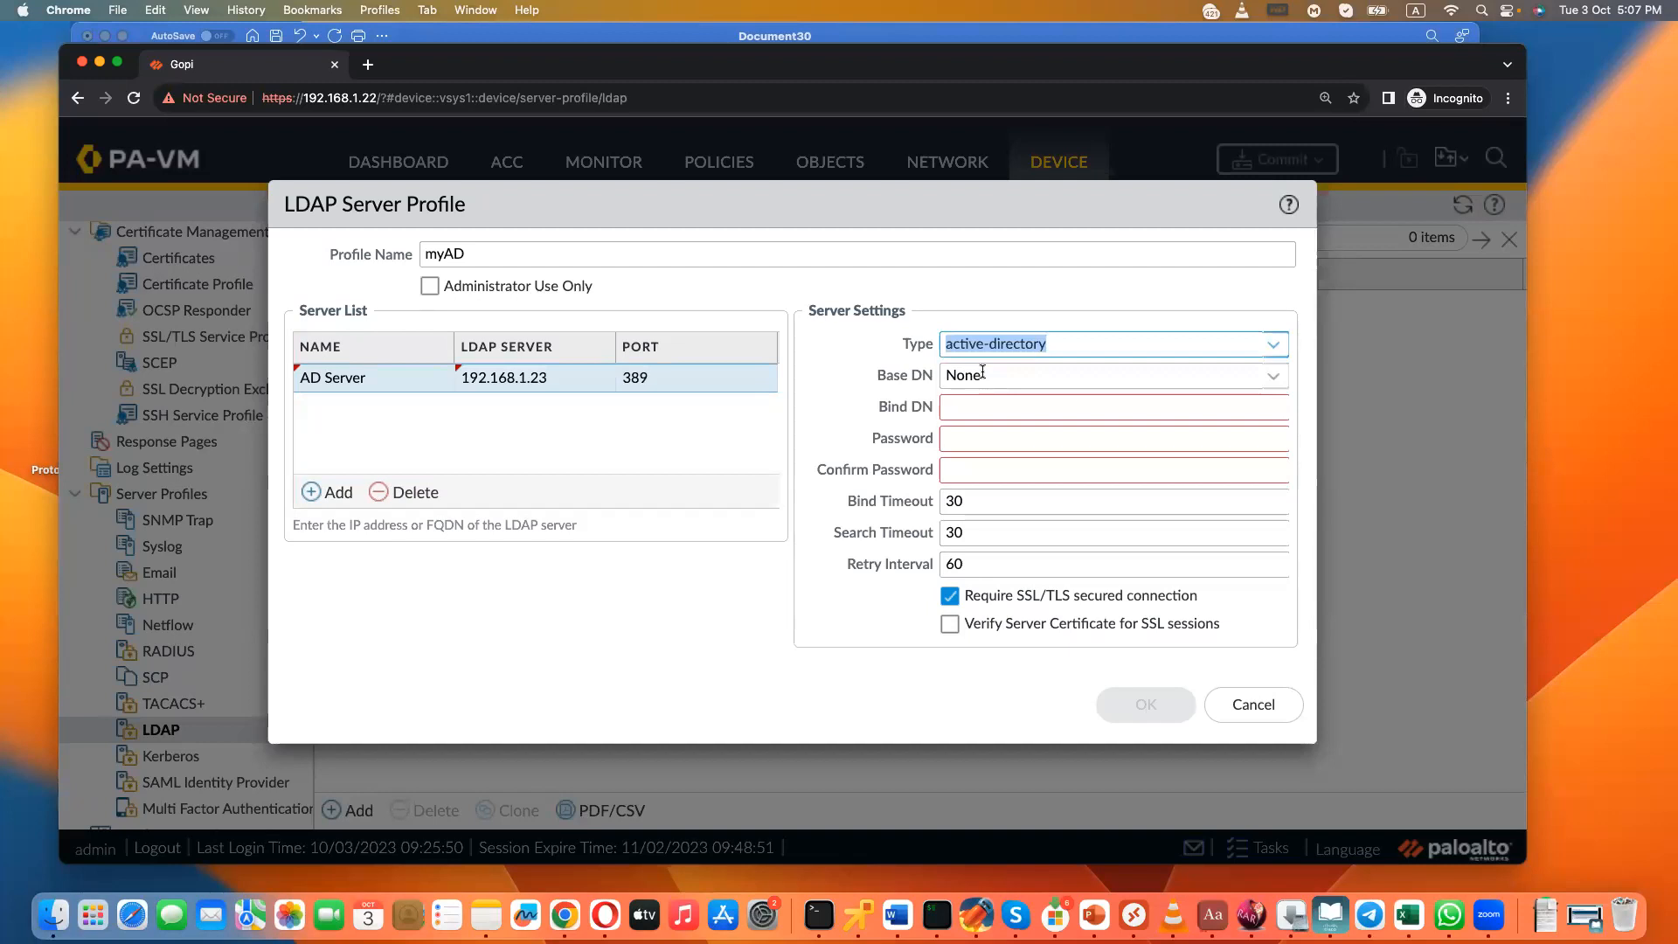
pyautogui.click(1043, 405)
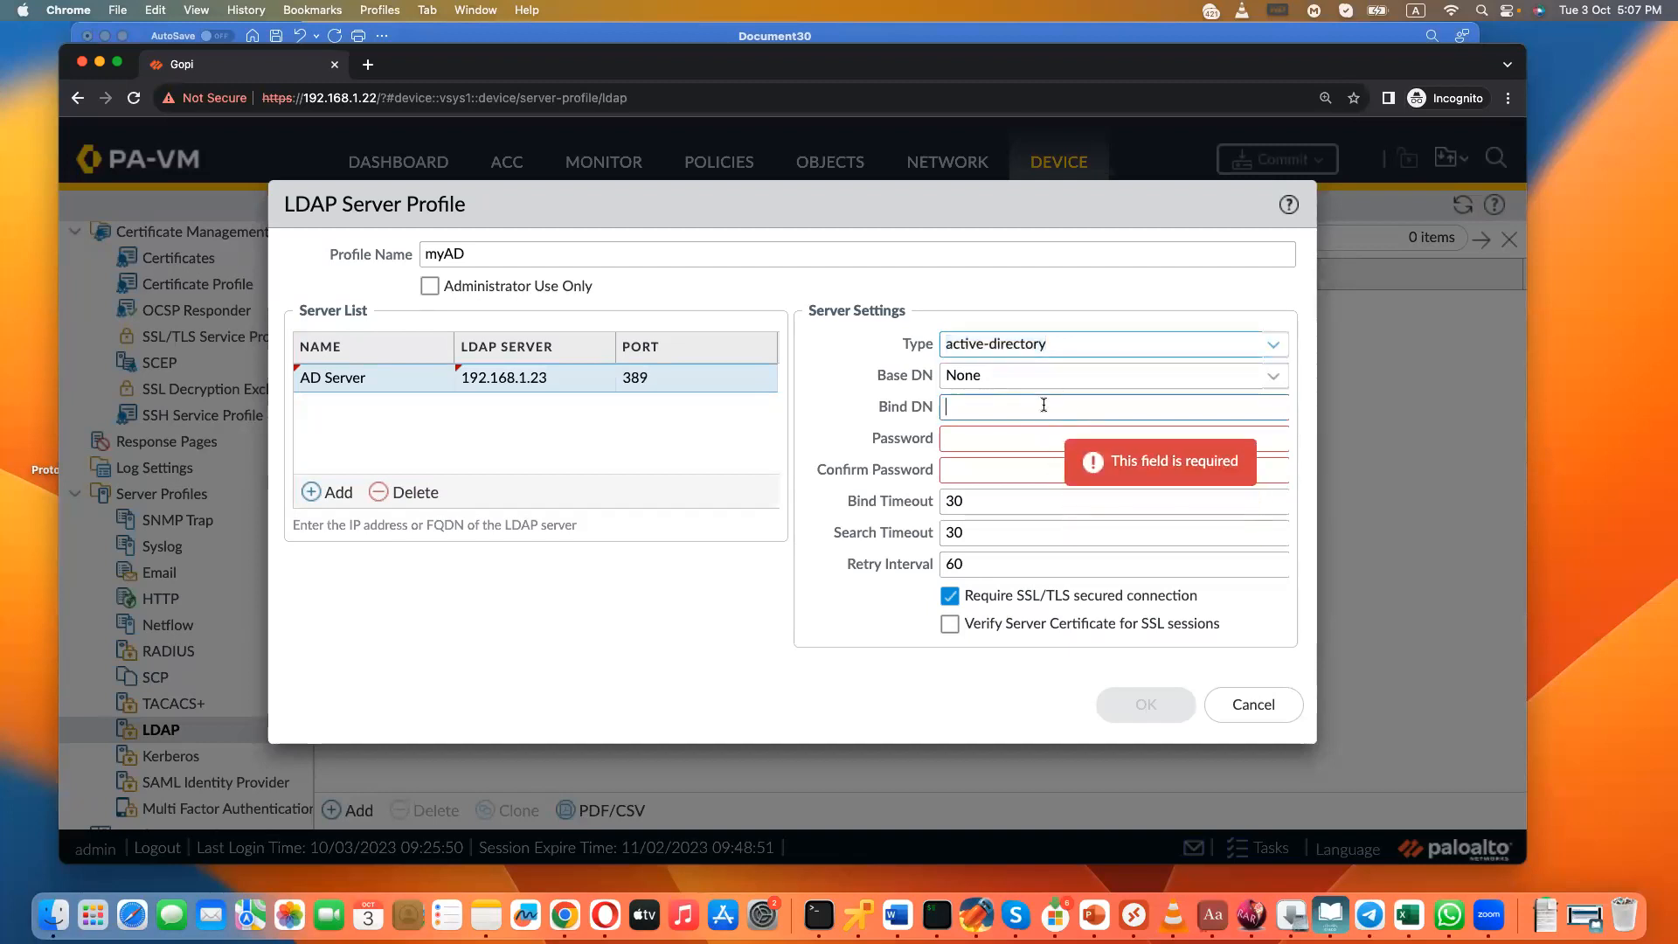
pyautogui.click(1011, 441)
pyautogui.click(1006, 472)
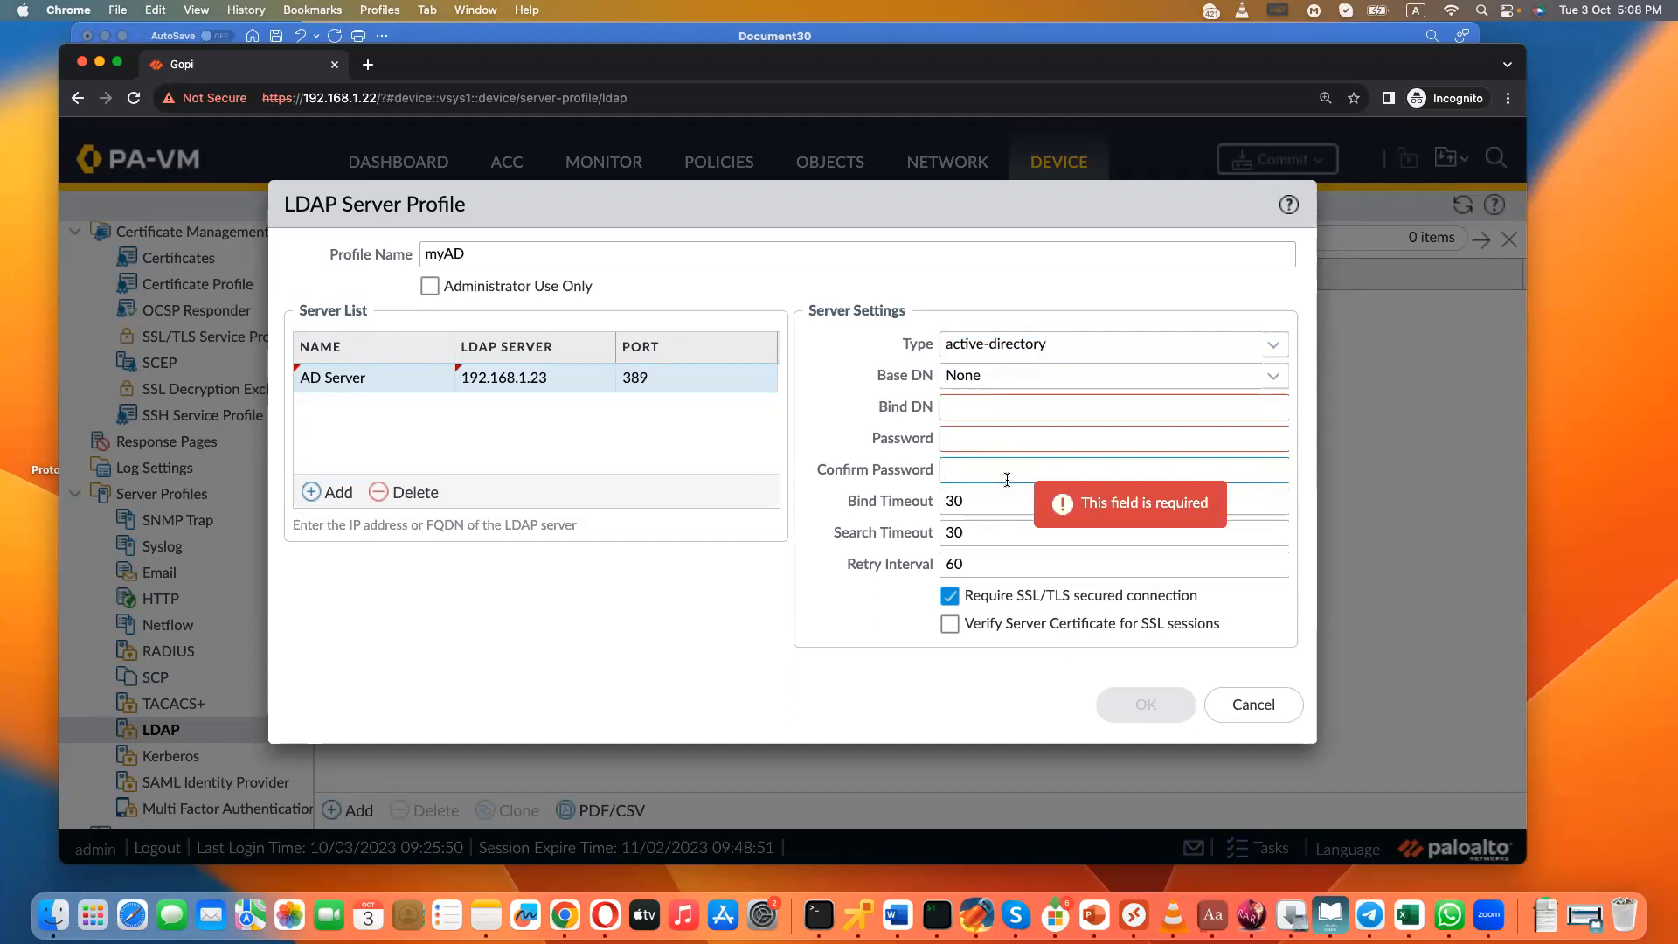
pyautogui.click(1273, 344)
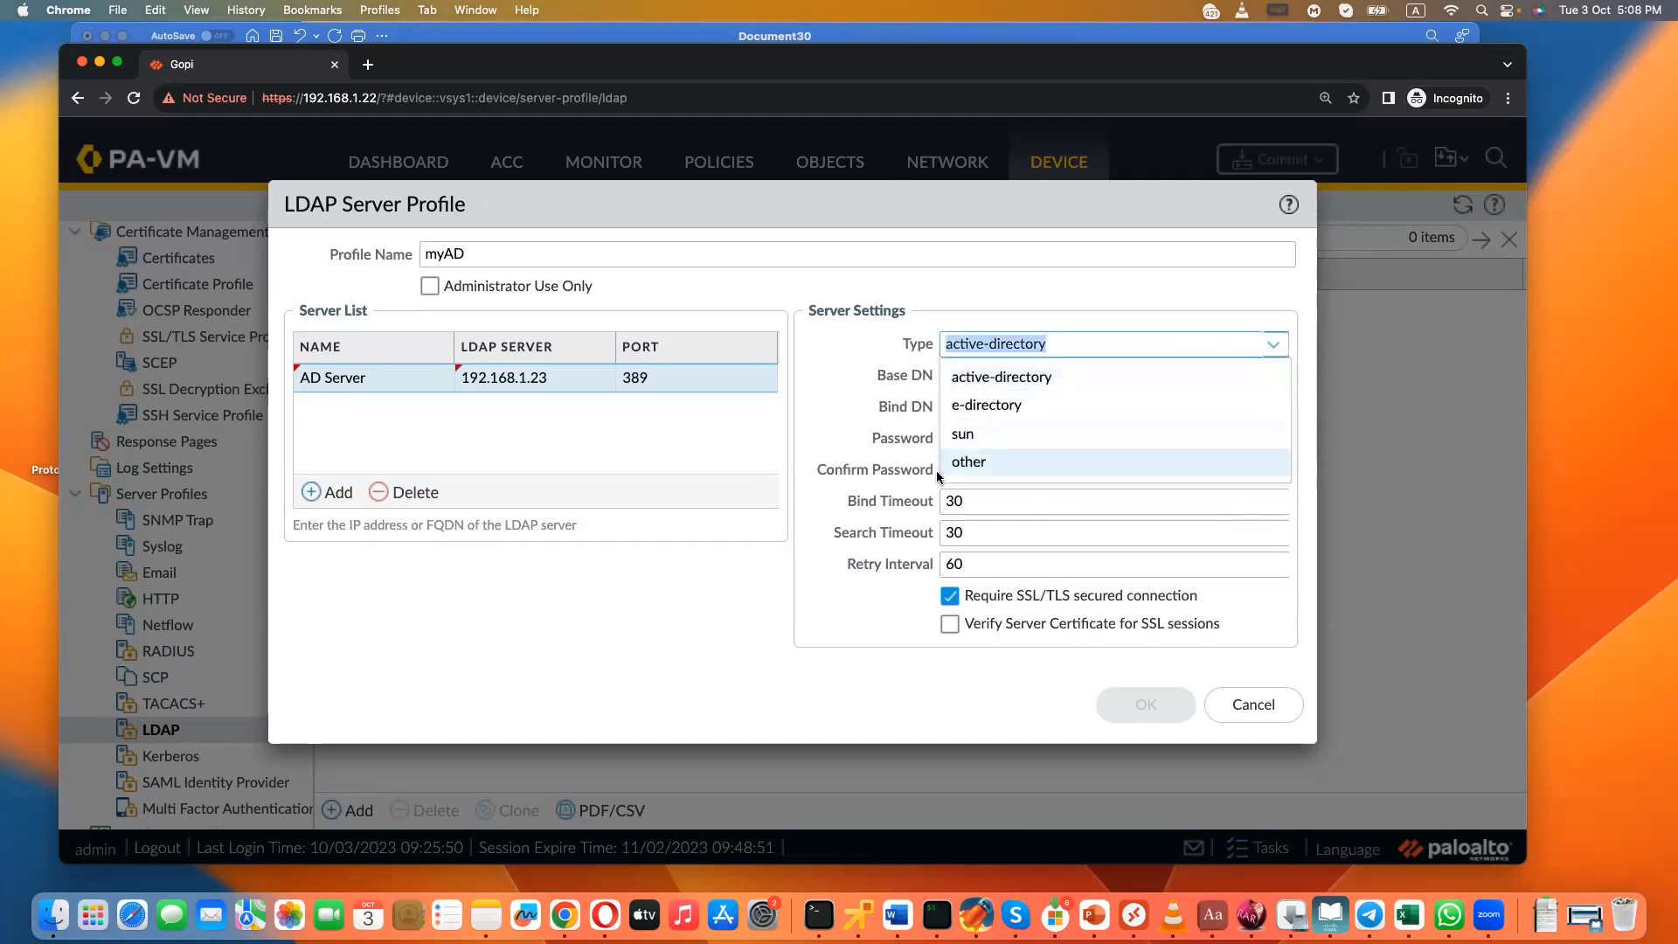
pyautogui.click(968, 460)
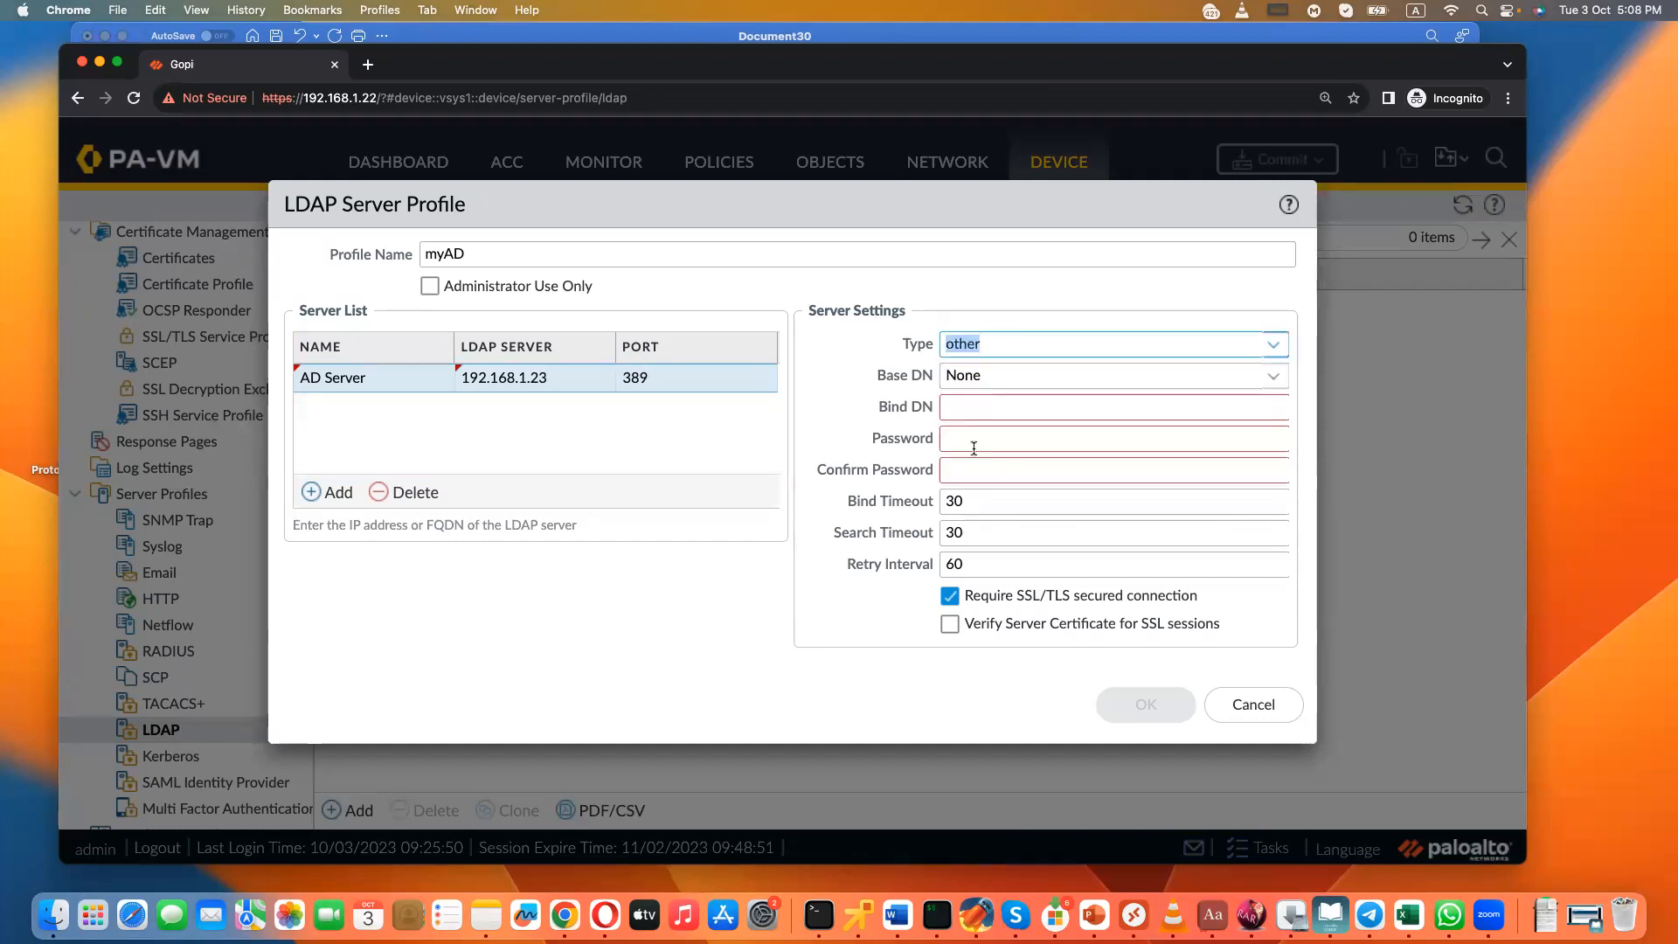
pyautogui.click(1274, 345)
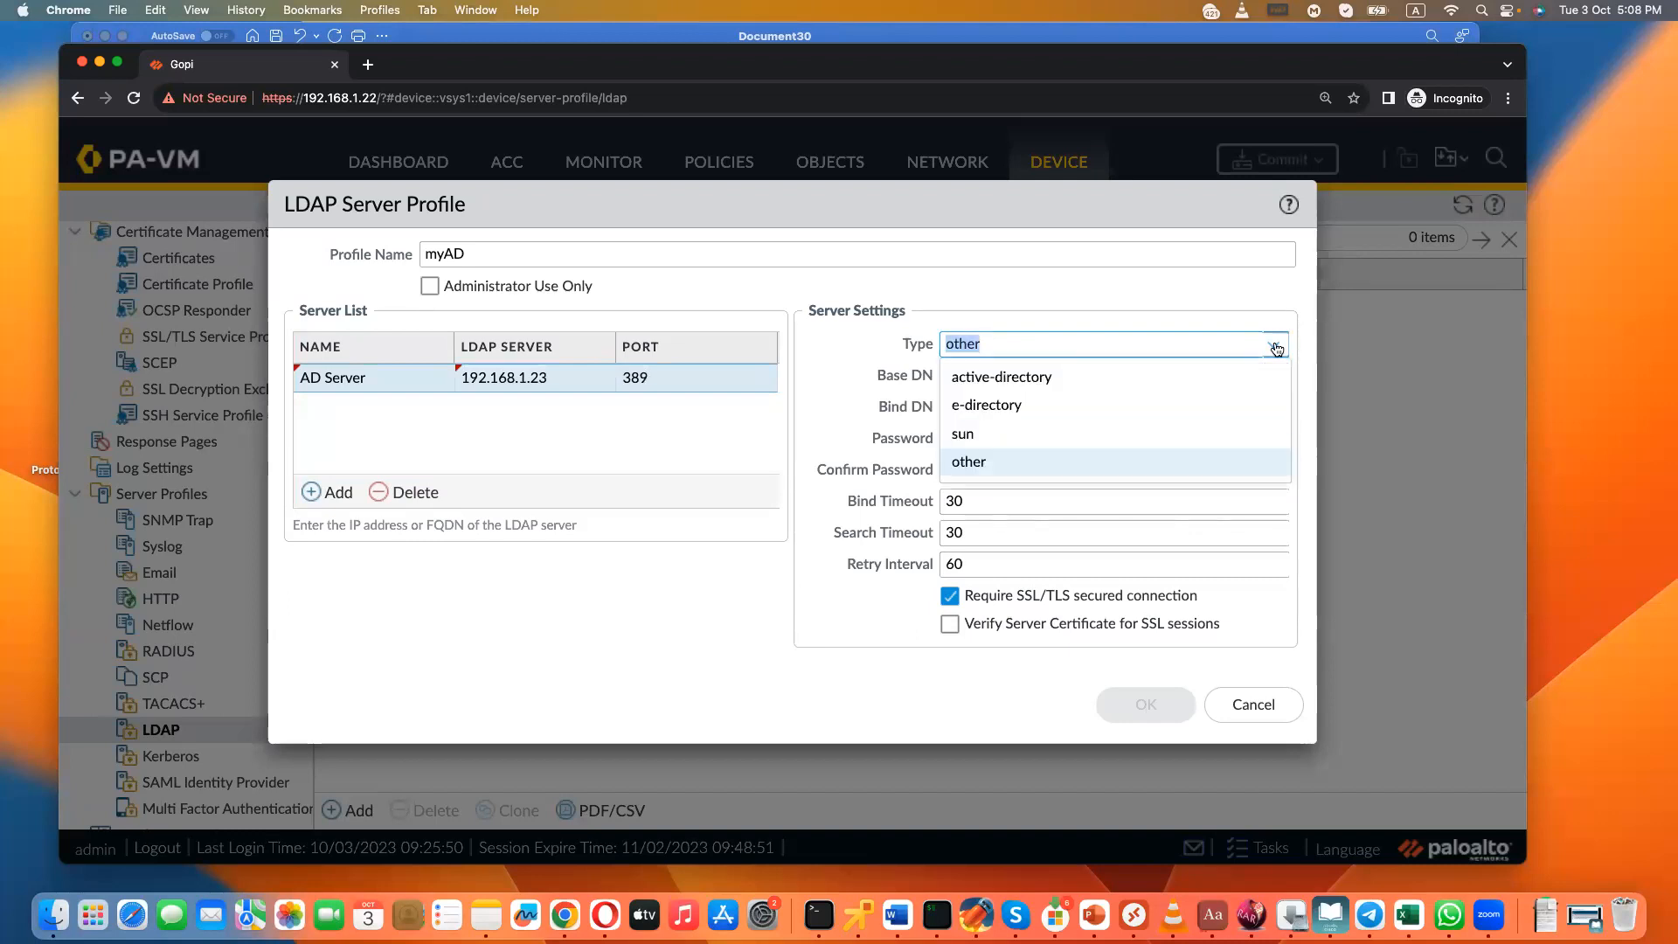
pyautogui.click(1003, 378)
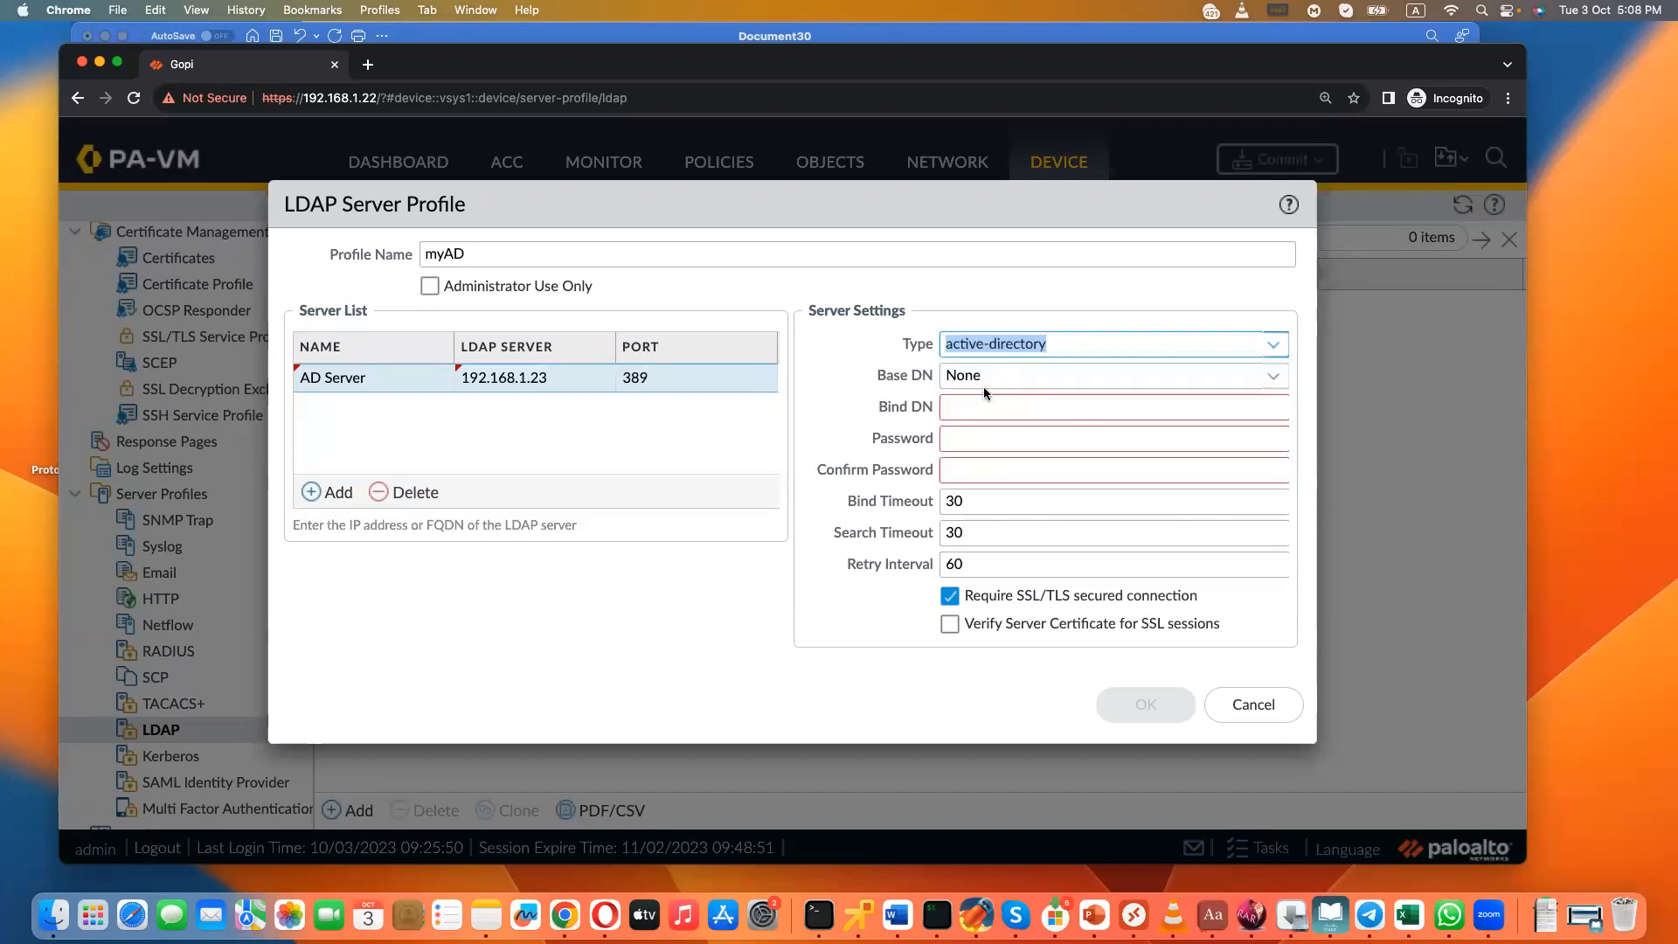
# - Set the Bind DN to Administrator, enter and confirm the bind password, and save the myAD profile without requiring an SSL/TLS connection
pyautogui.click(1274, 377)
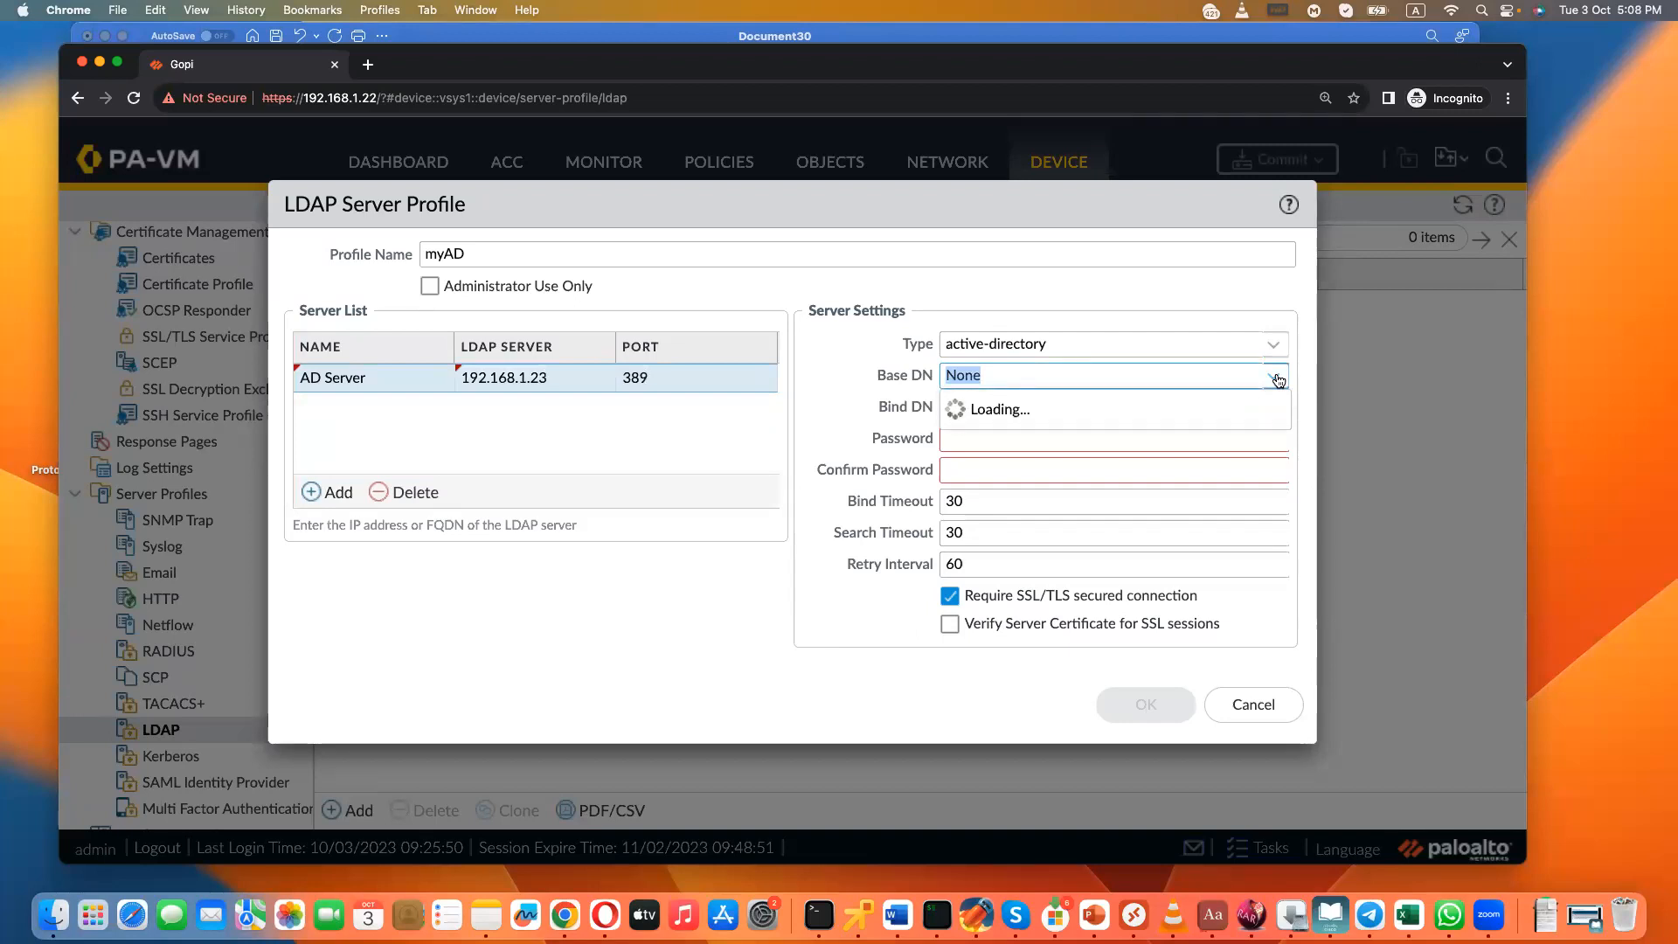
pyautogui.click(885, 409)
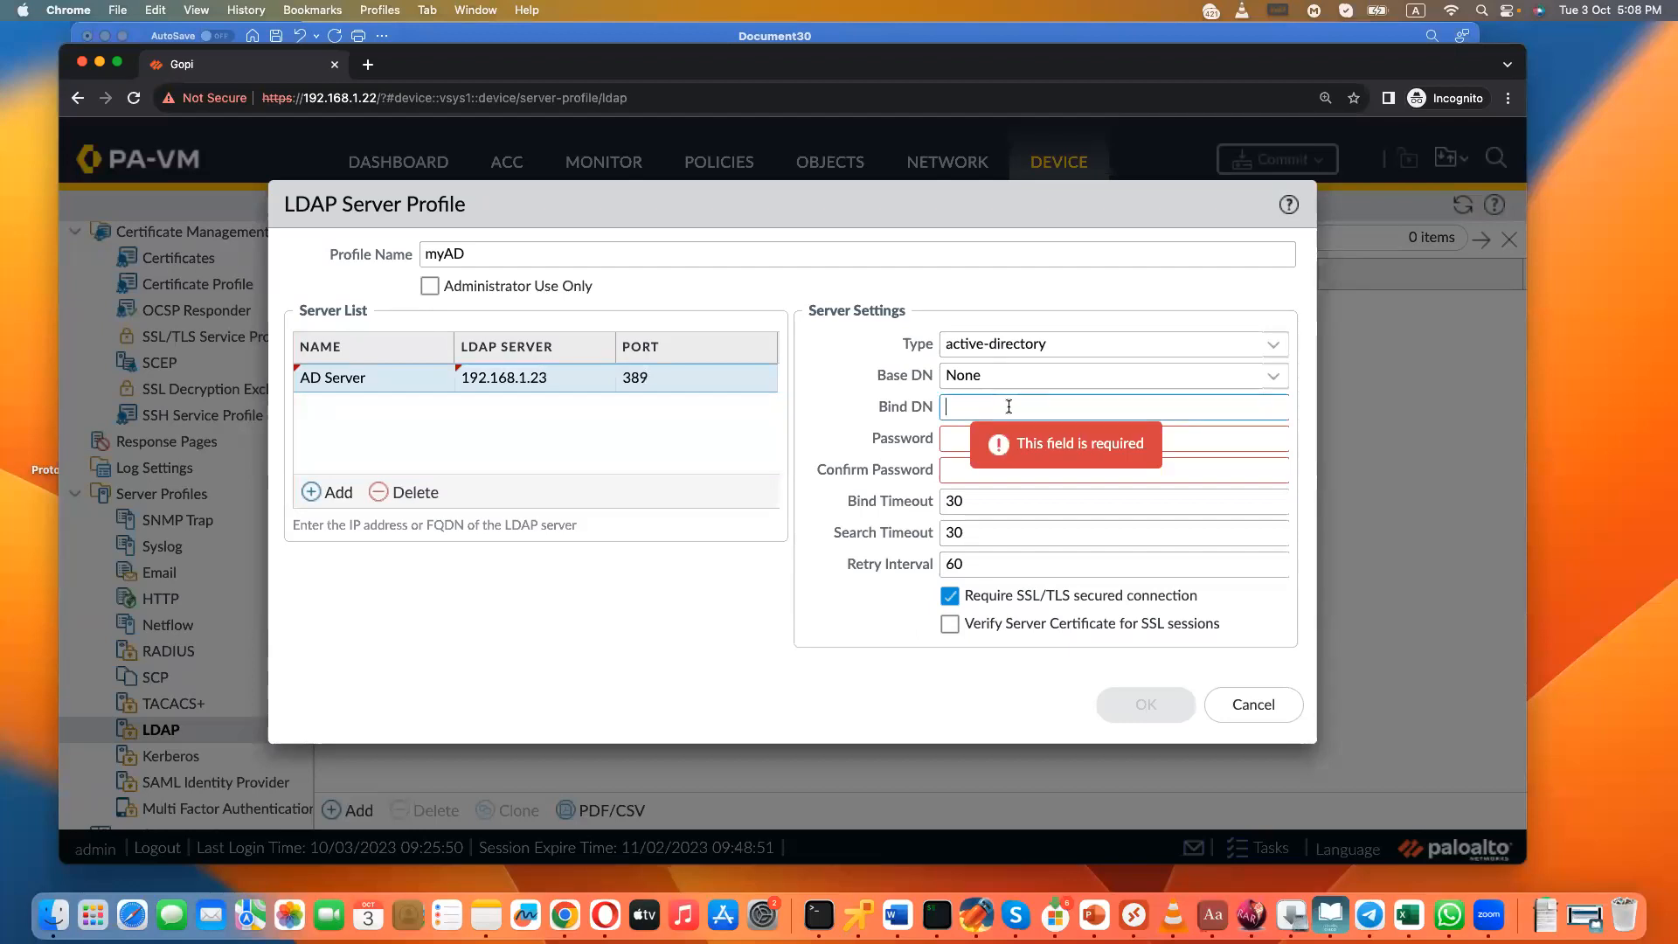
pyautogui.write('Administrator')
pyautogui.press('Tab')
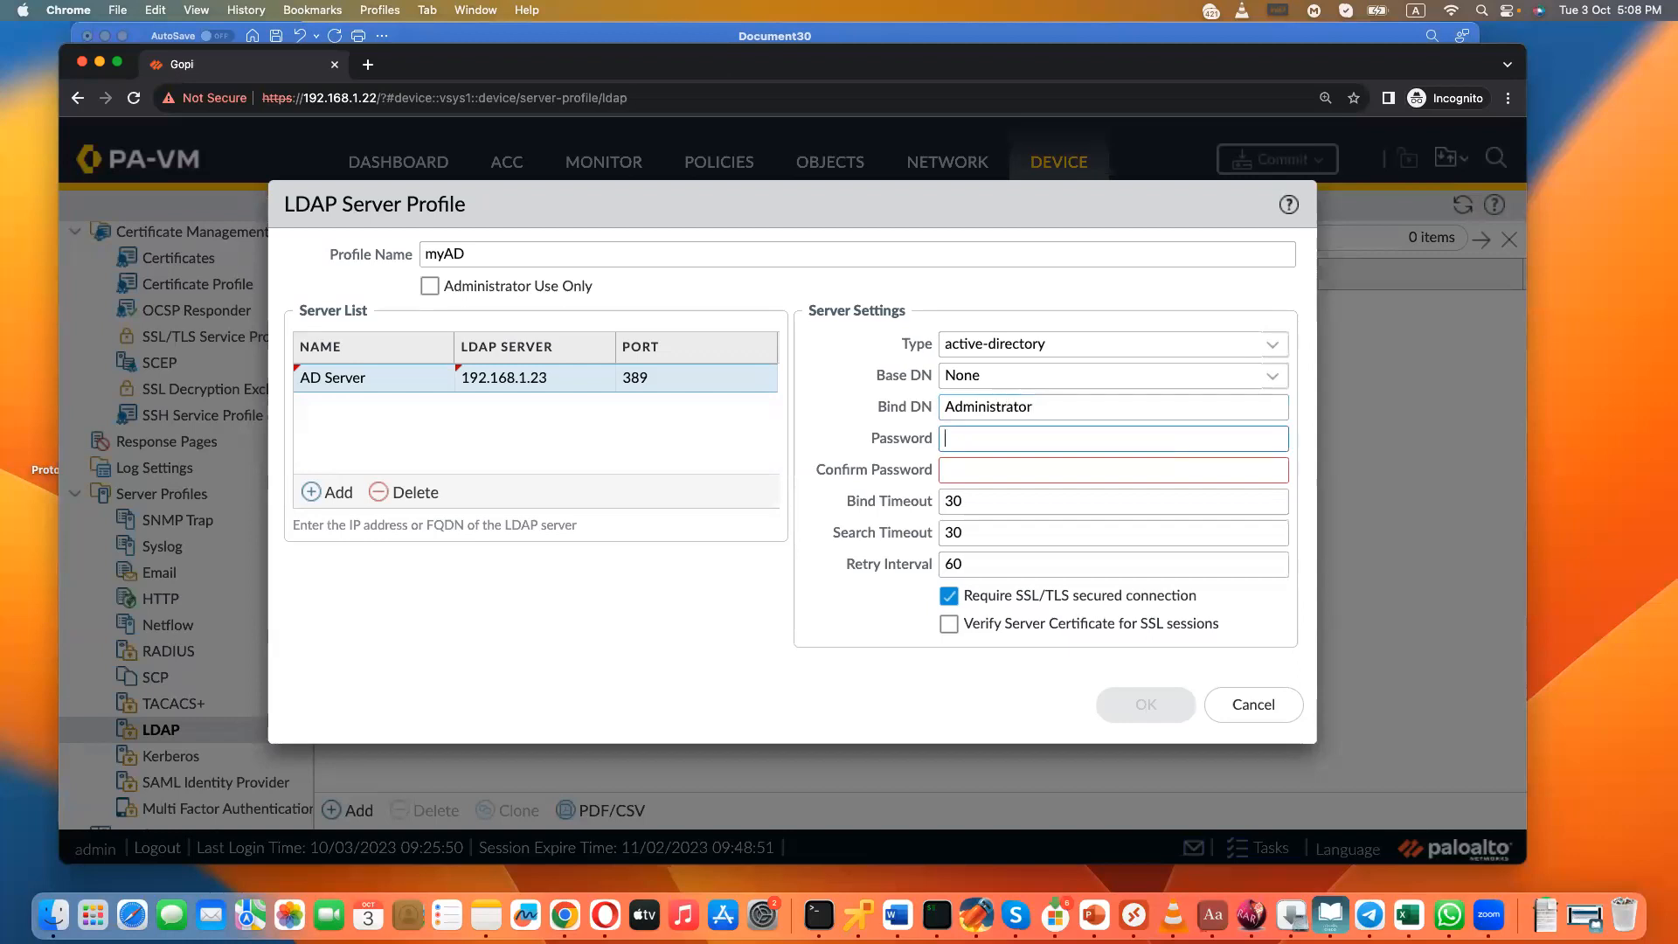
pyautogui.write('••••••••')
pyautogui.press('Tab')
pyautogui.write('••••••••')
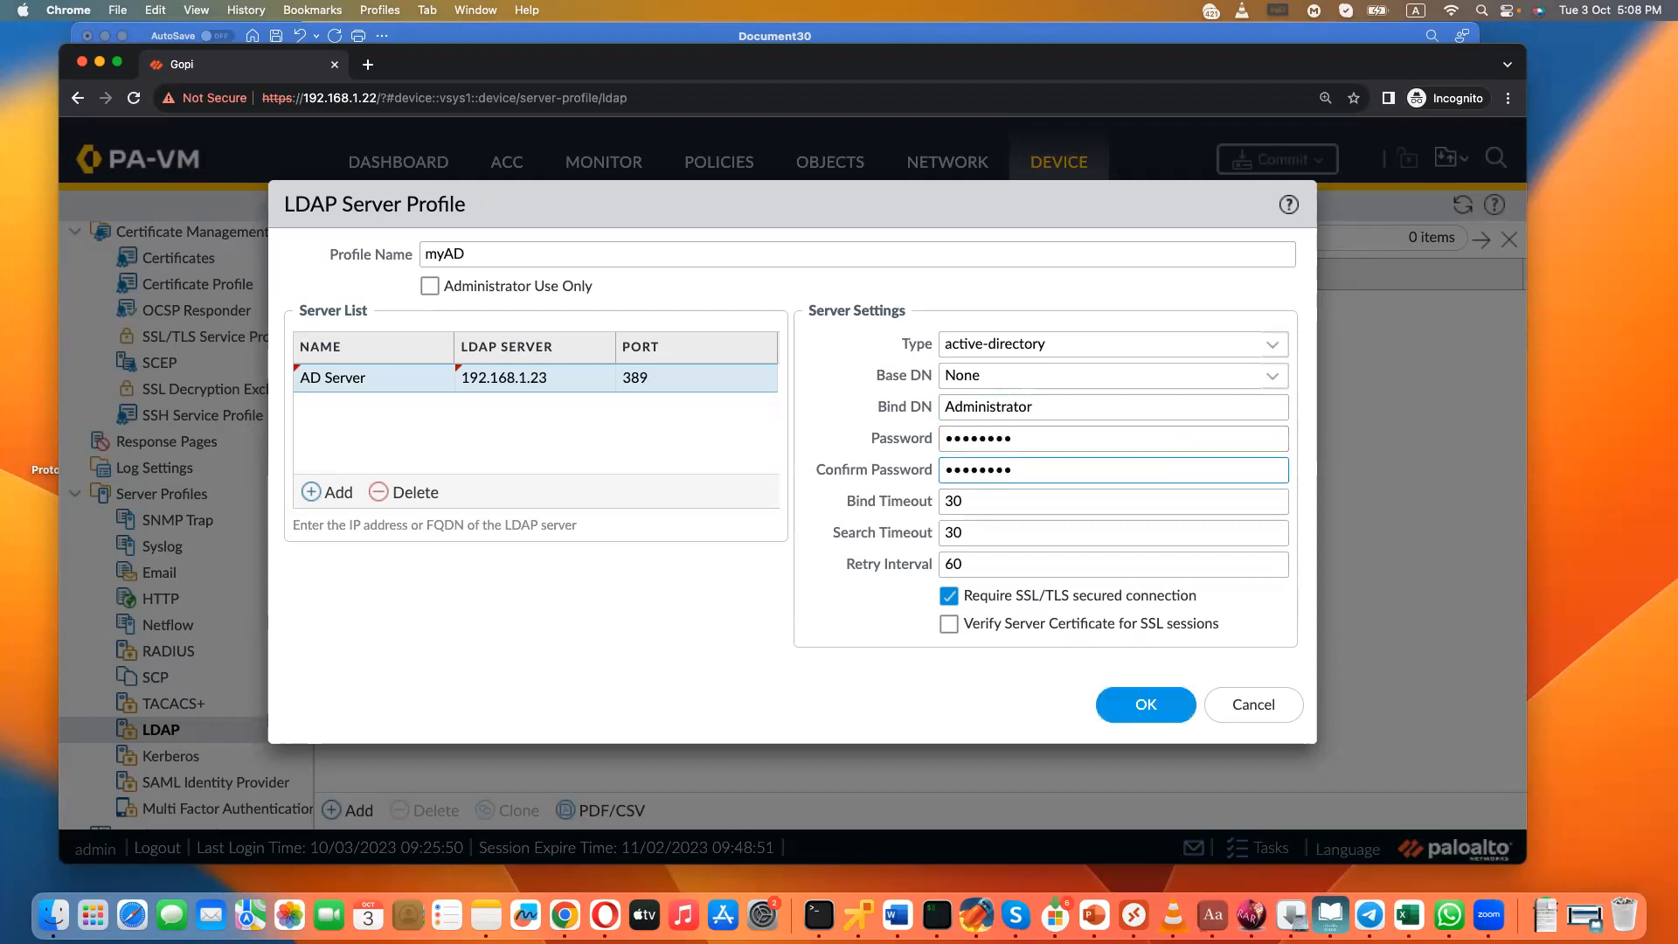
pyautogui.click(959, 605)
pyautogui.click(1146, 706)
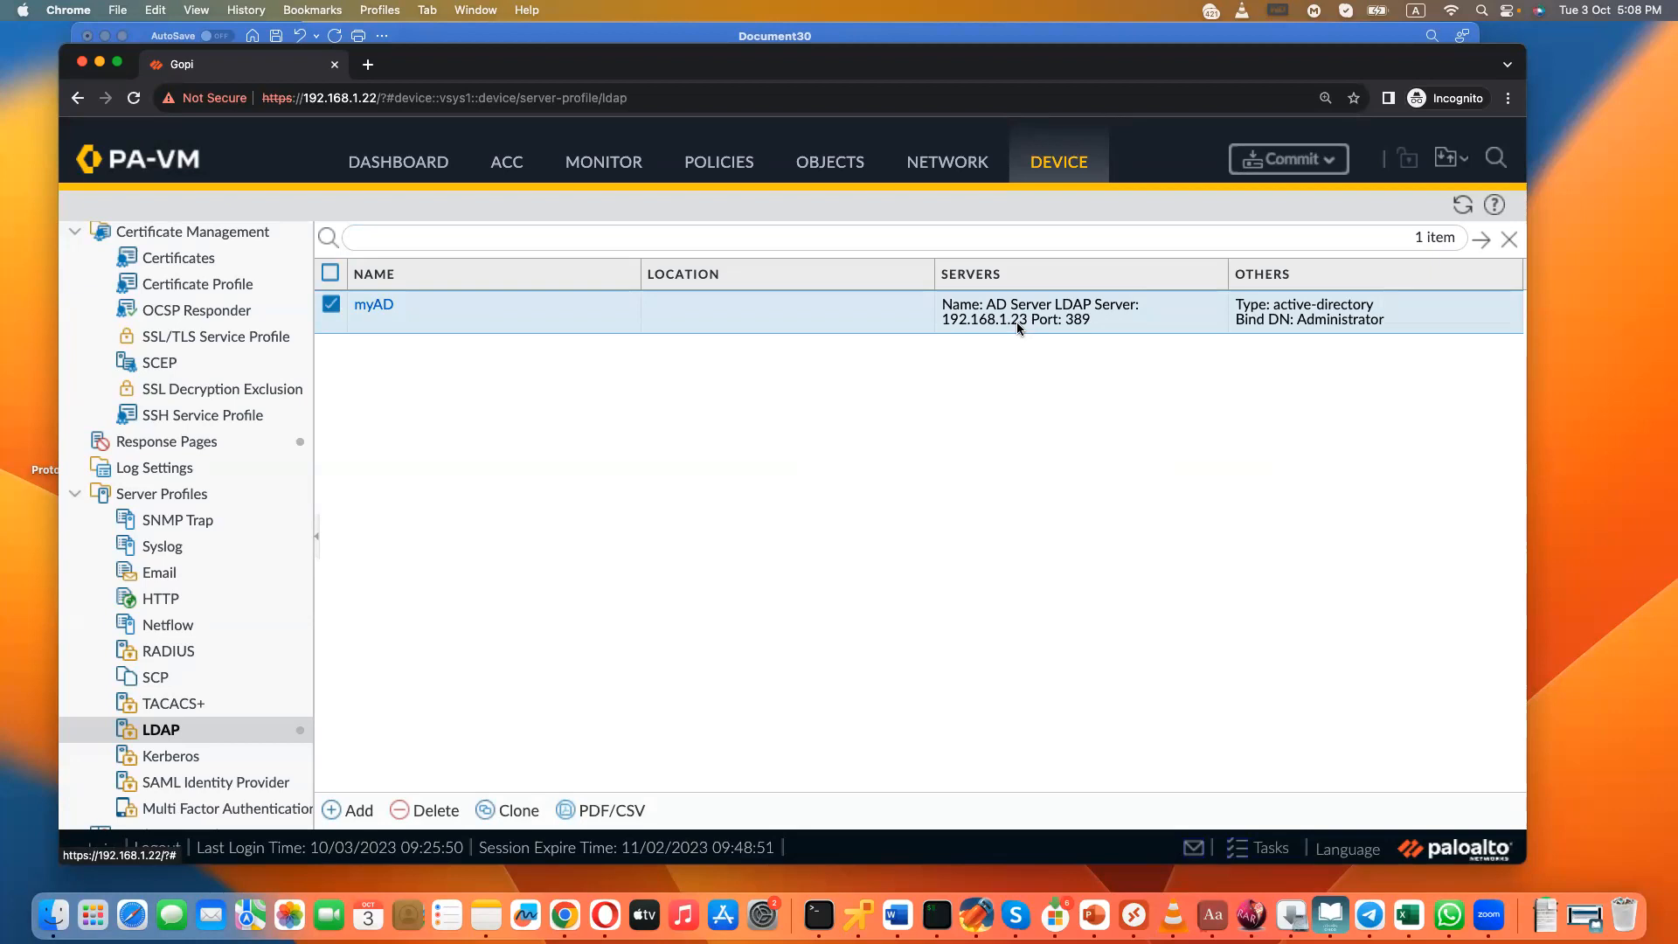
pyautogui.scroll(5, 200, 367)
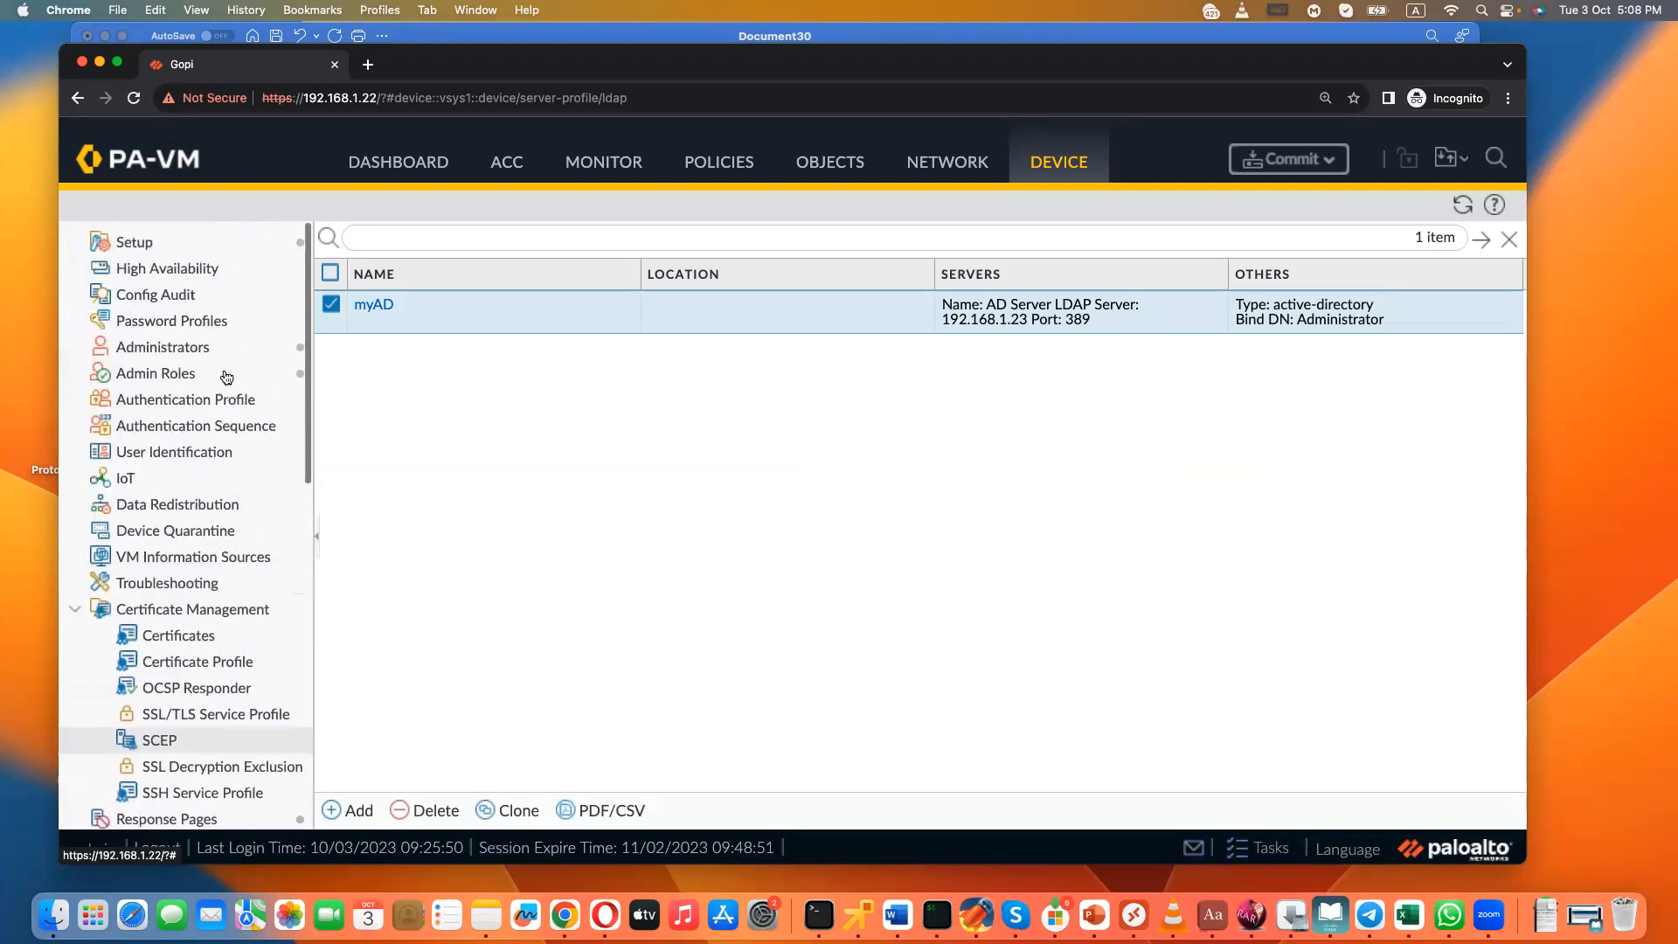
pyautogui.click(180, 351)
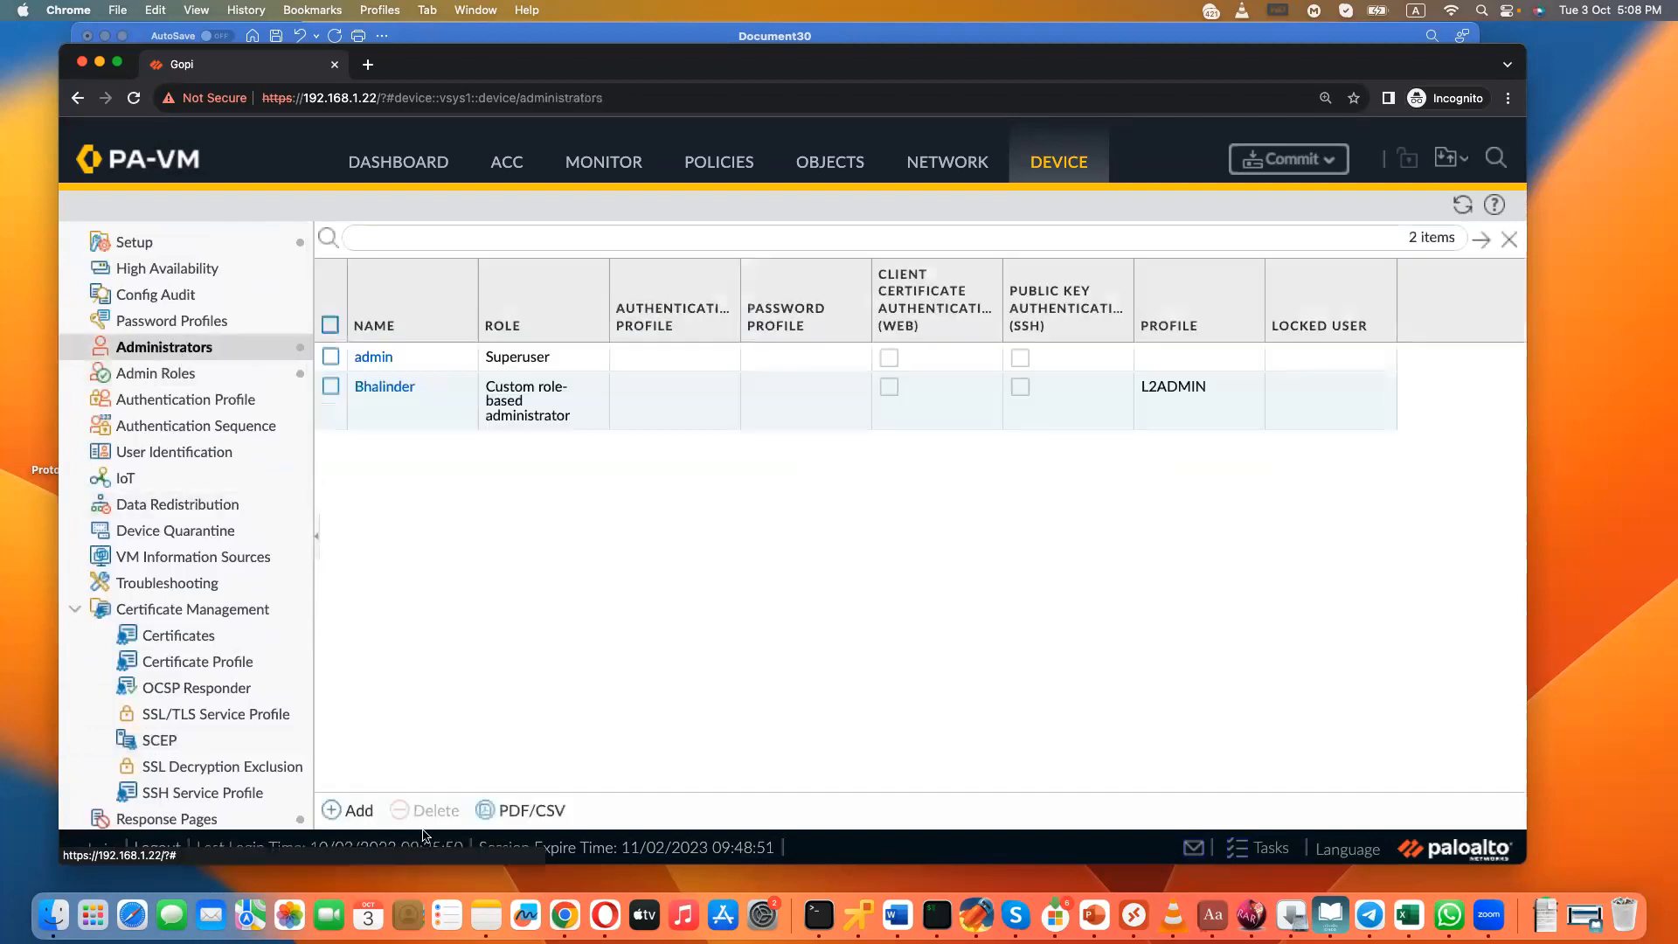
pyautogui.click(358, 809)
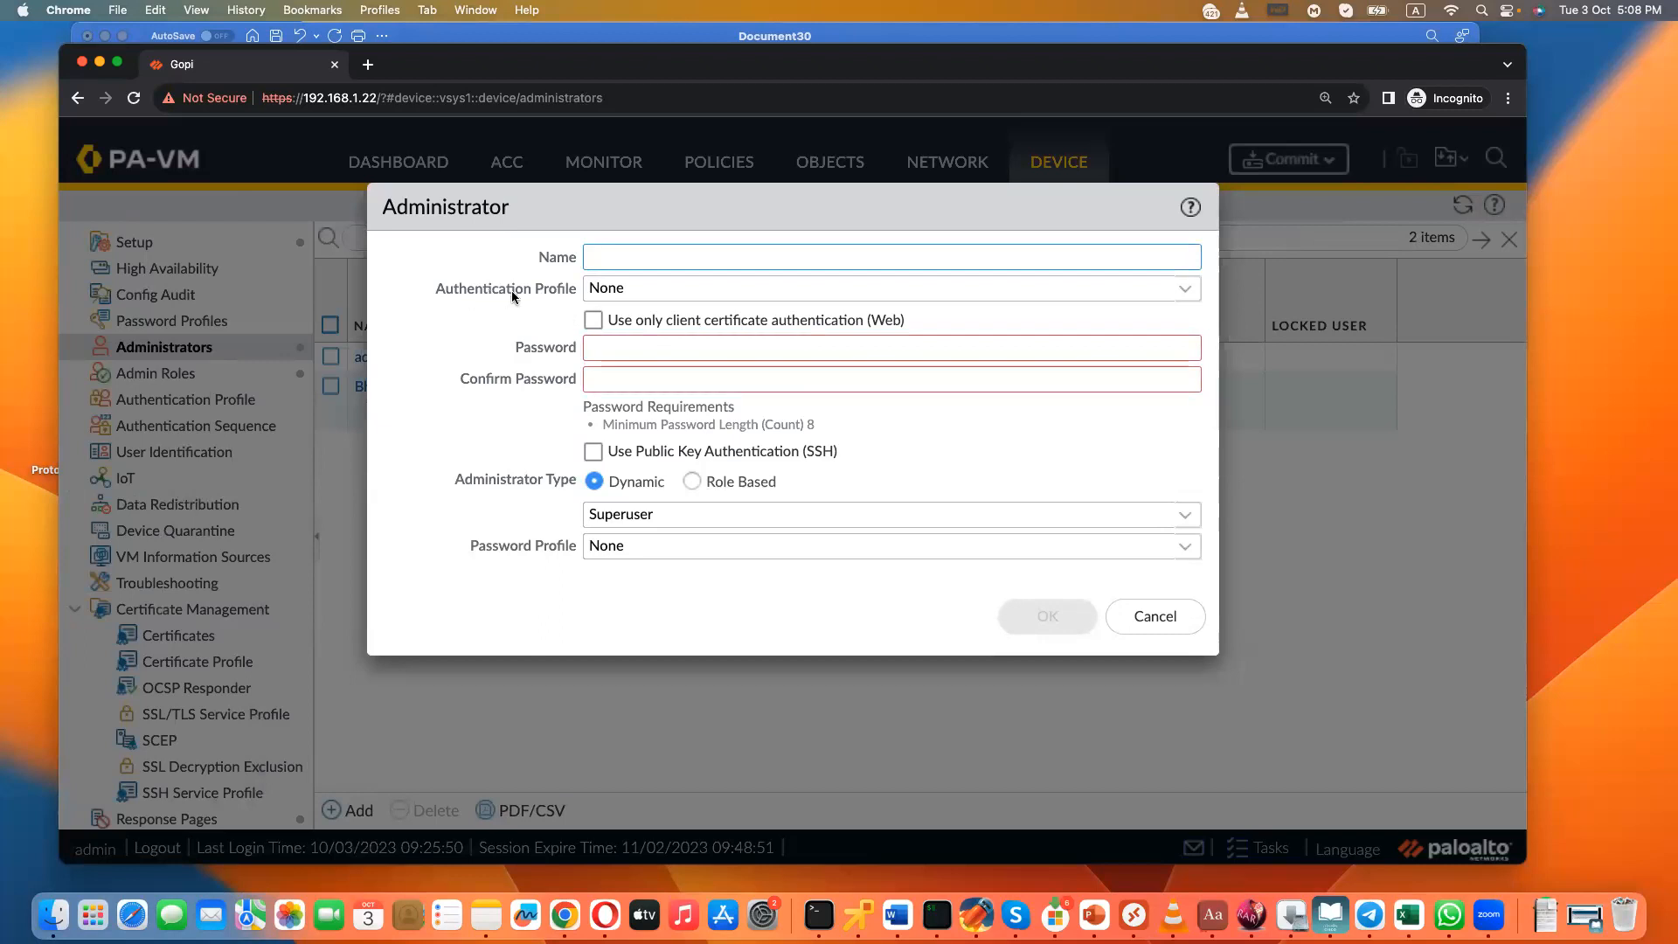
pyautogui.click(1187, 291)
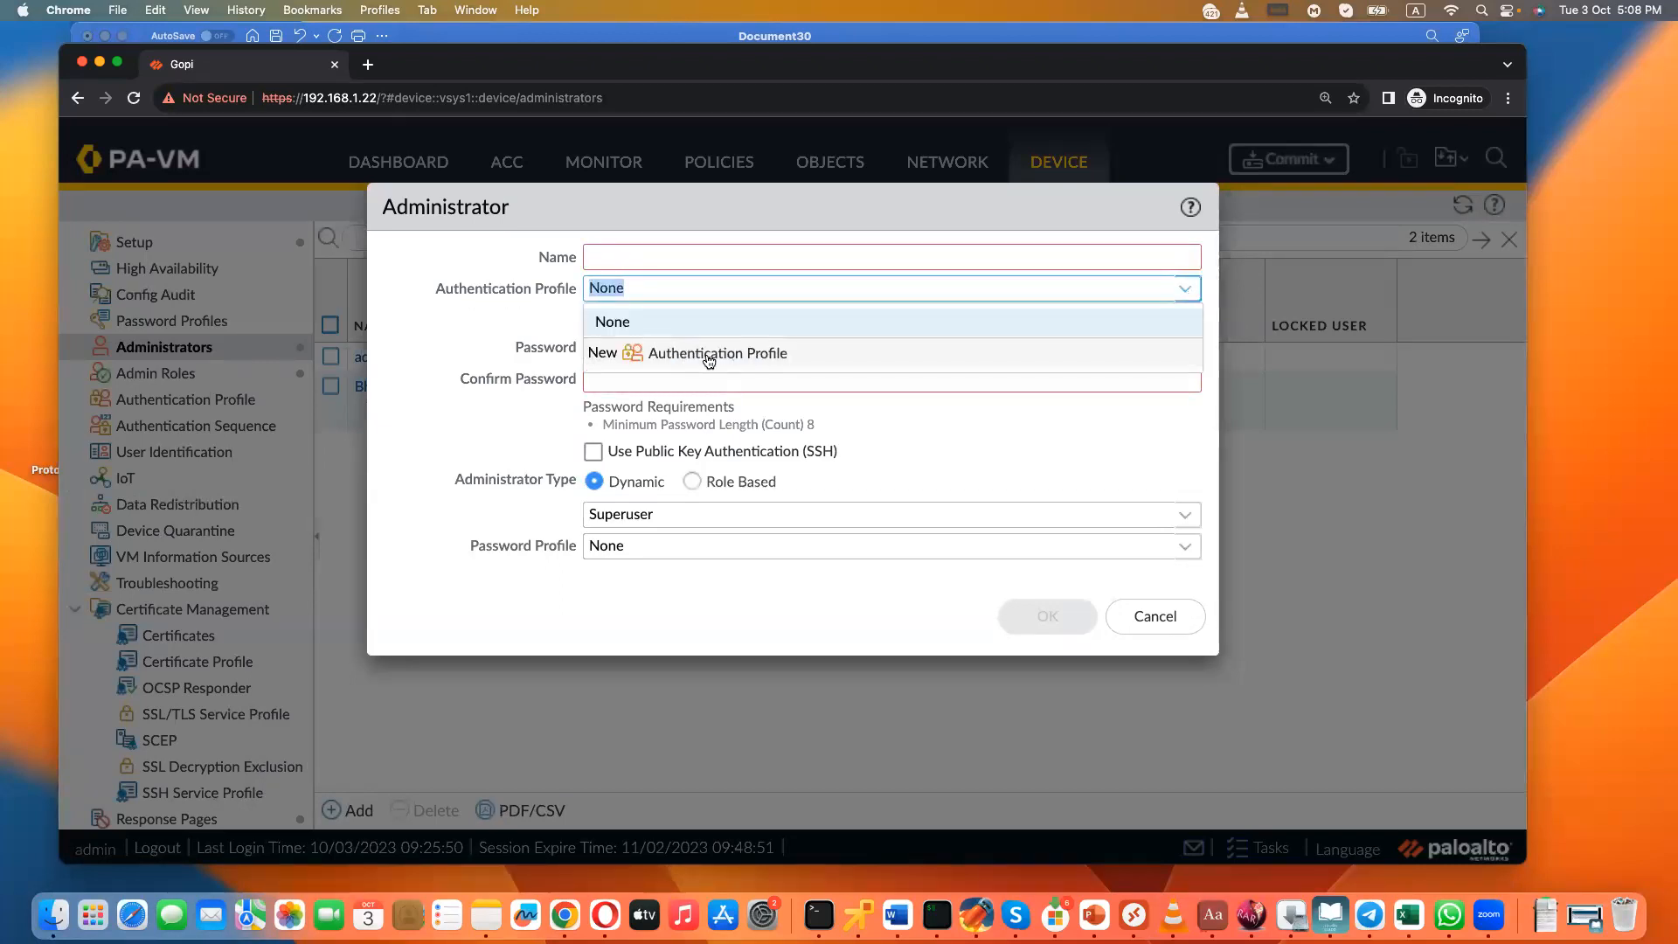
pyautogui.click(1177, 614)
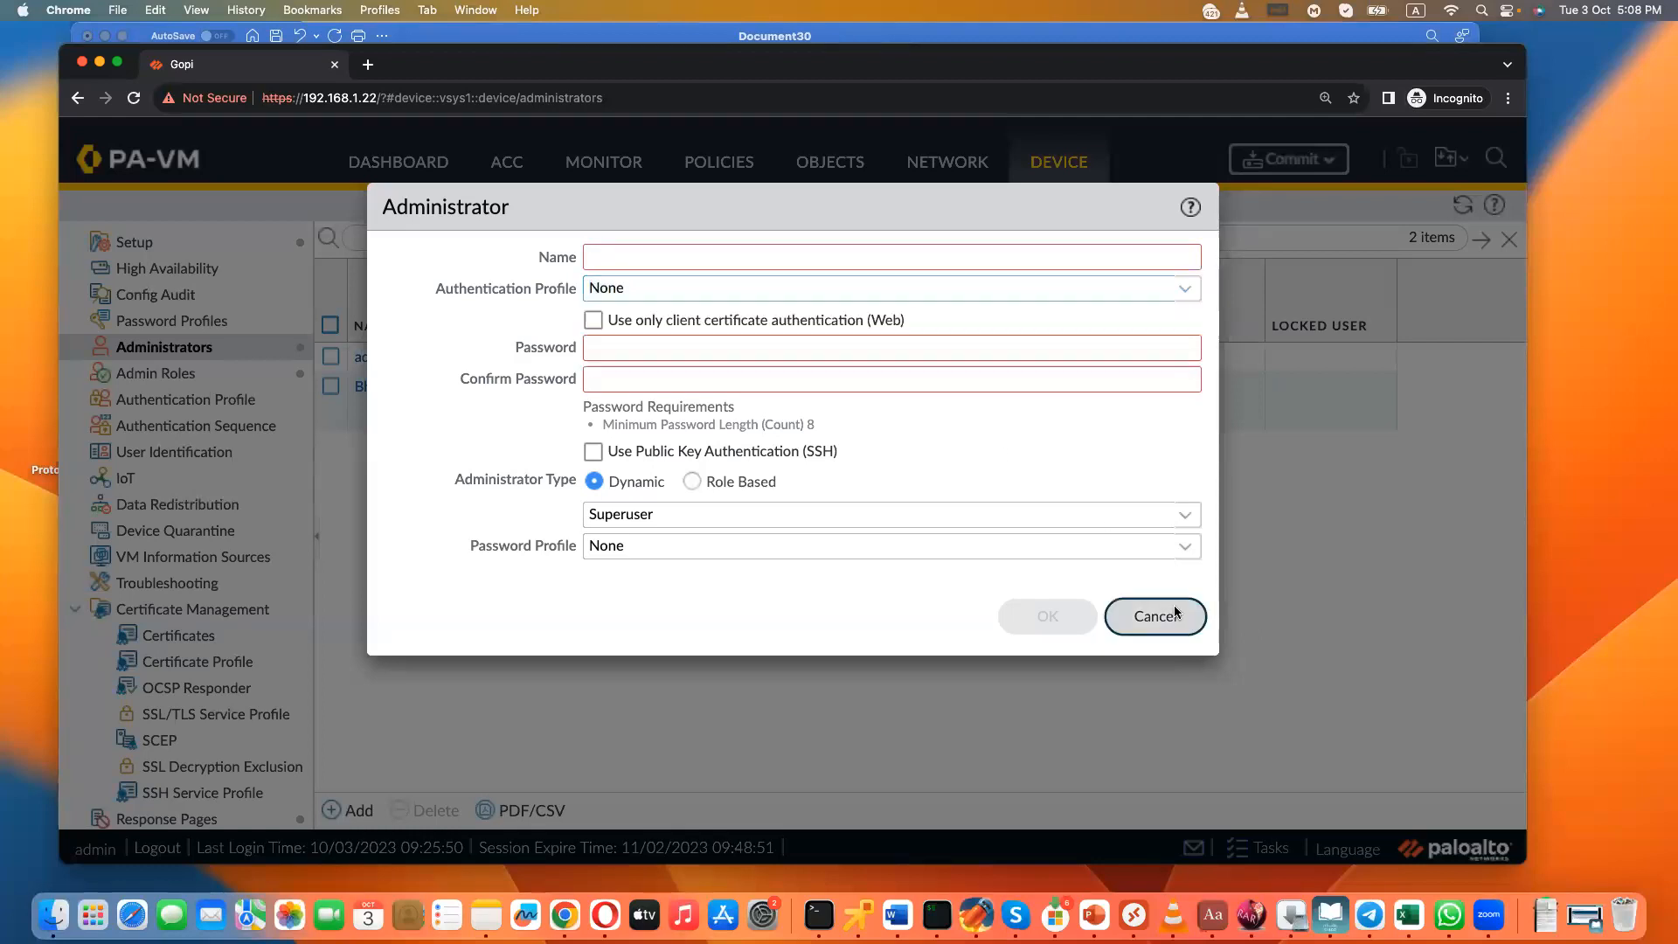
pyautogui.click(1176, 613)
# - Start an authentication profile named ADAuthProfile with type LDAP and the myAD server profile
pyautogui.click(187, 401)
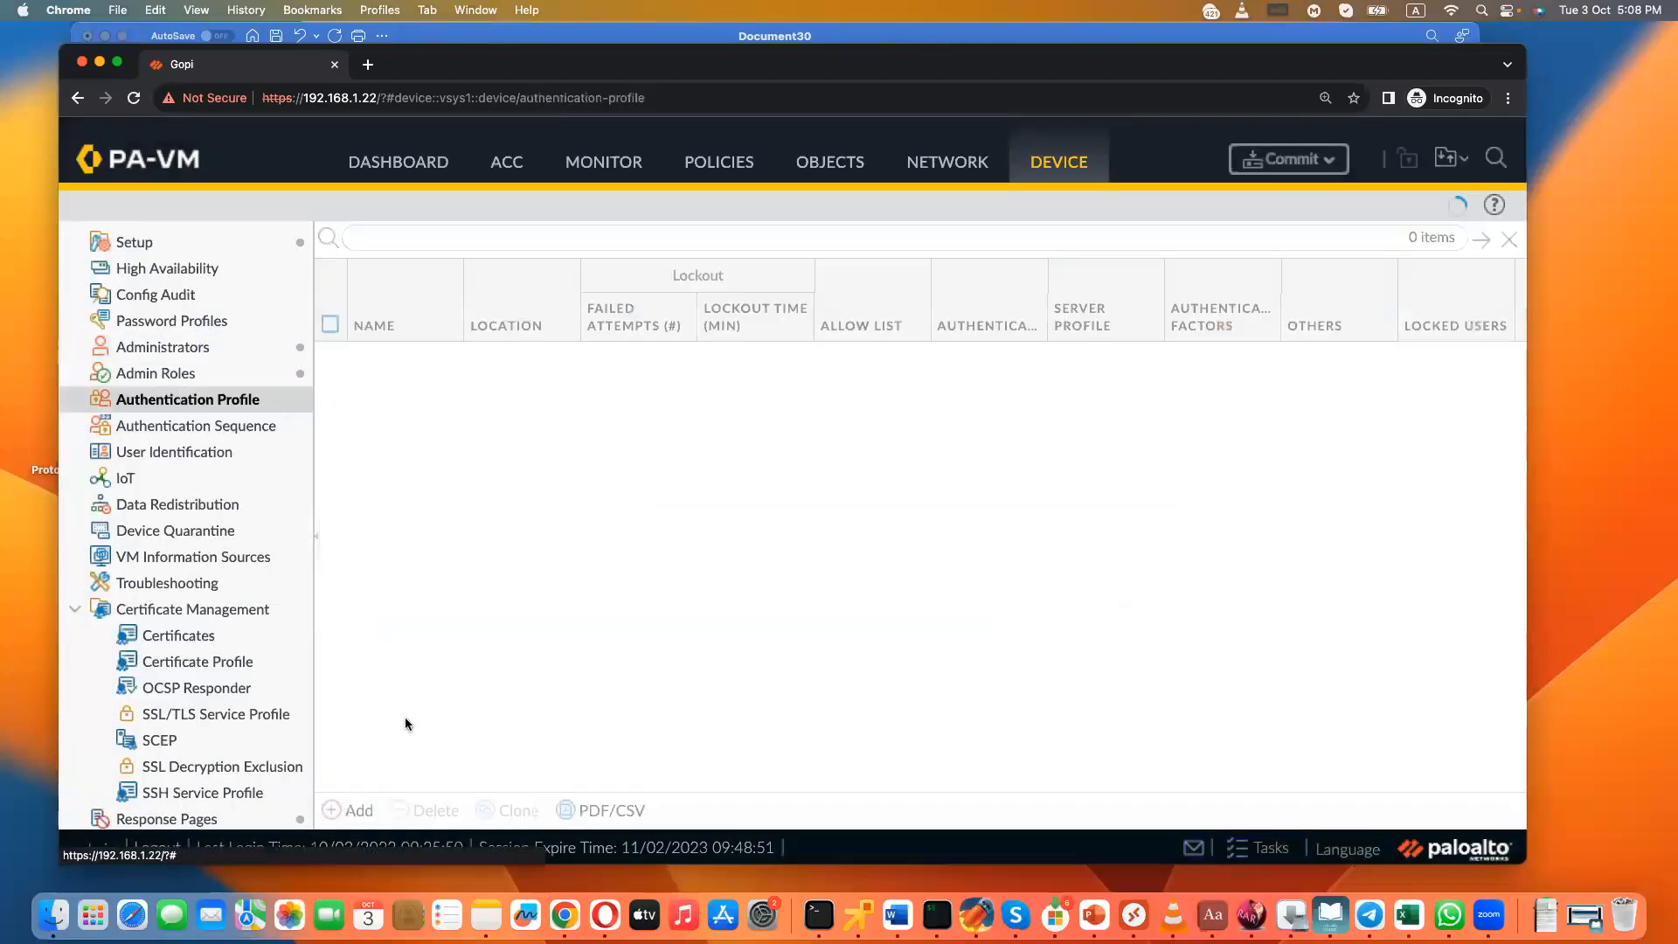
pyautogui.click(359, 810)
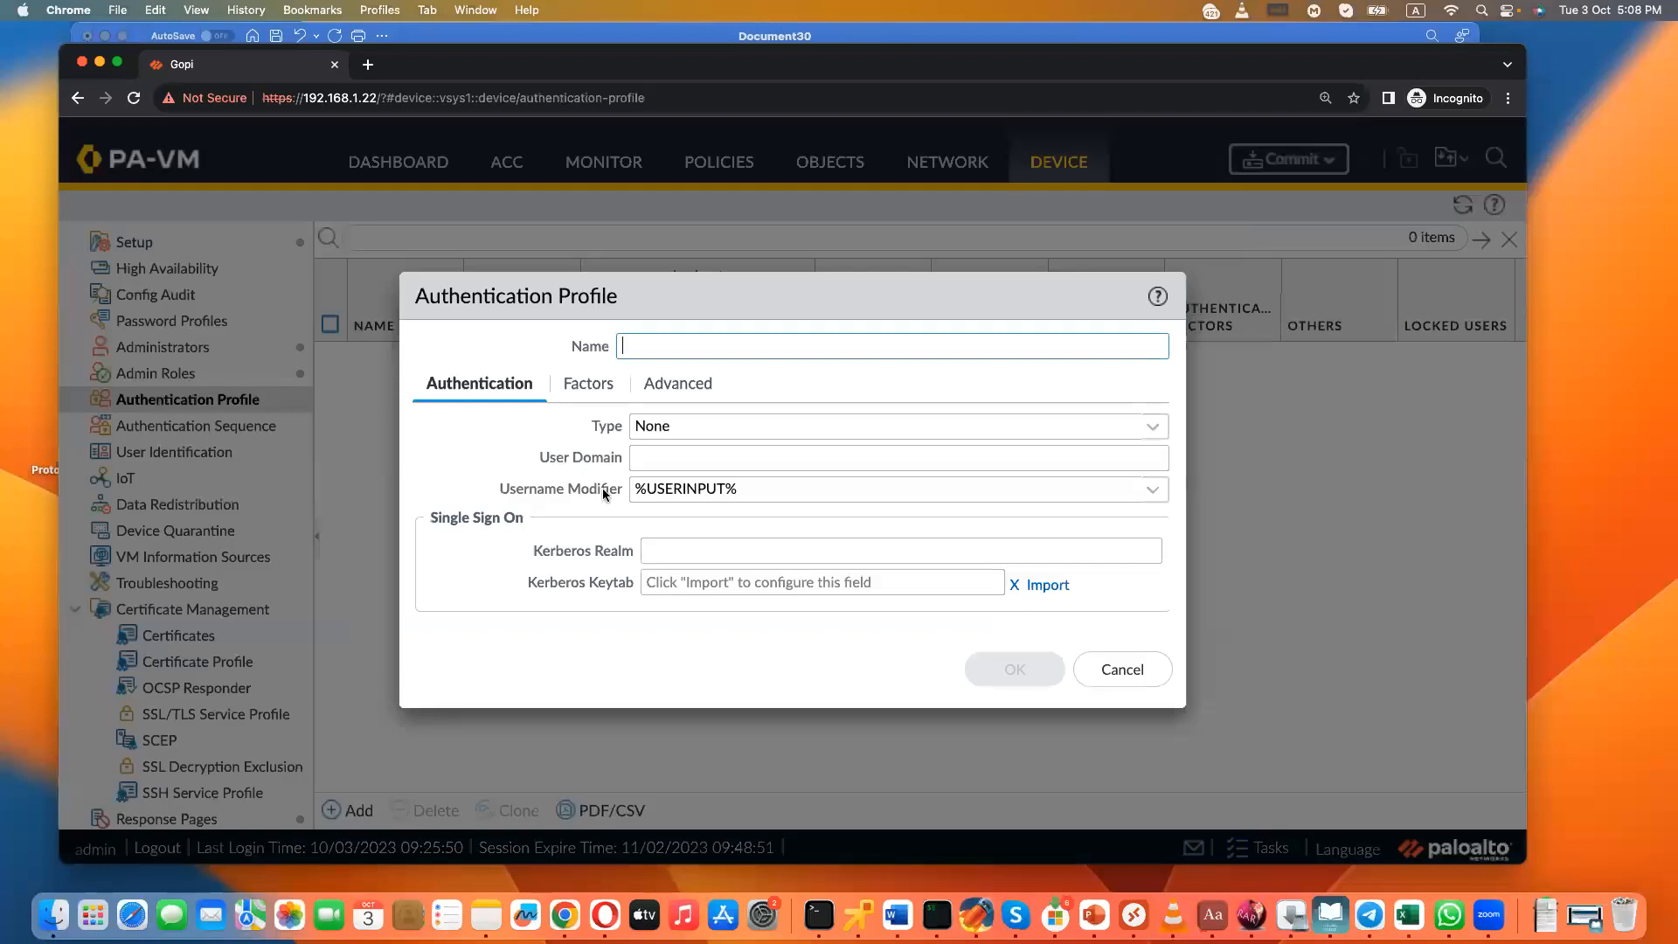
pyautogui.write('ADAuthProfile')
pyautogui.click(1153, 426)
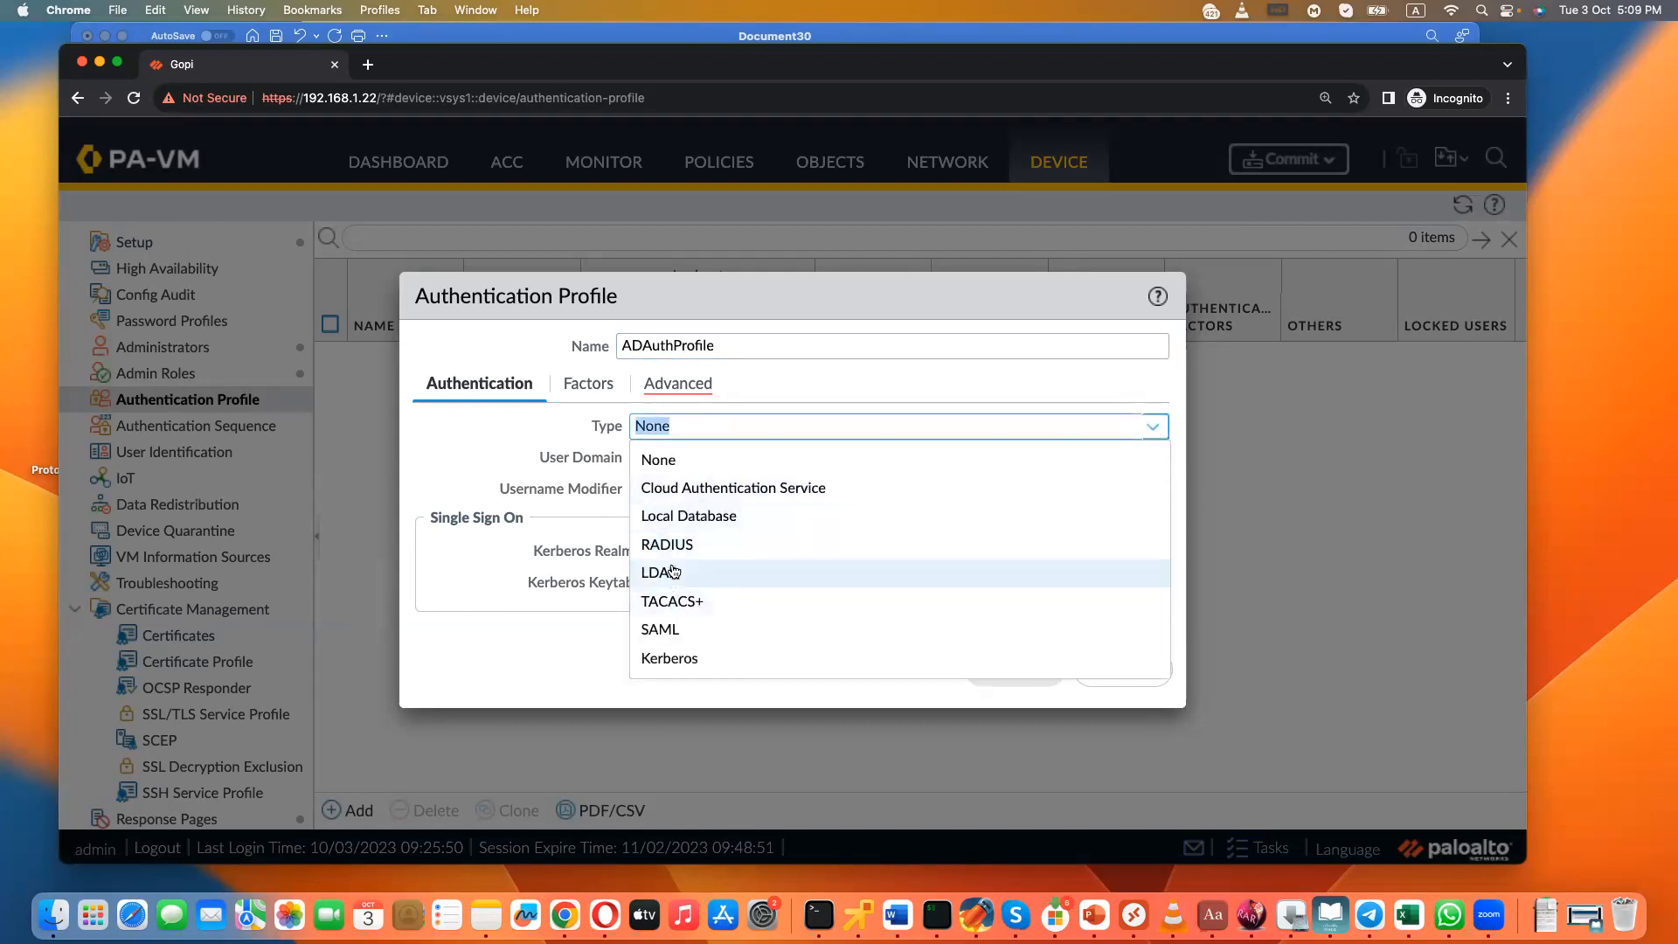
pyautogui.click(685, 573)
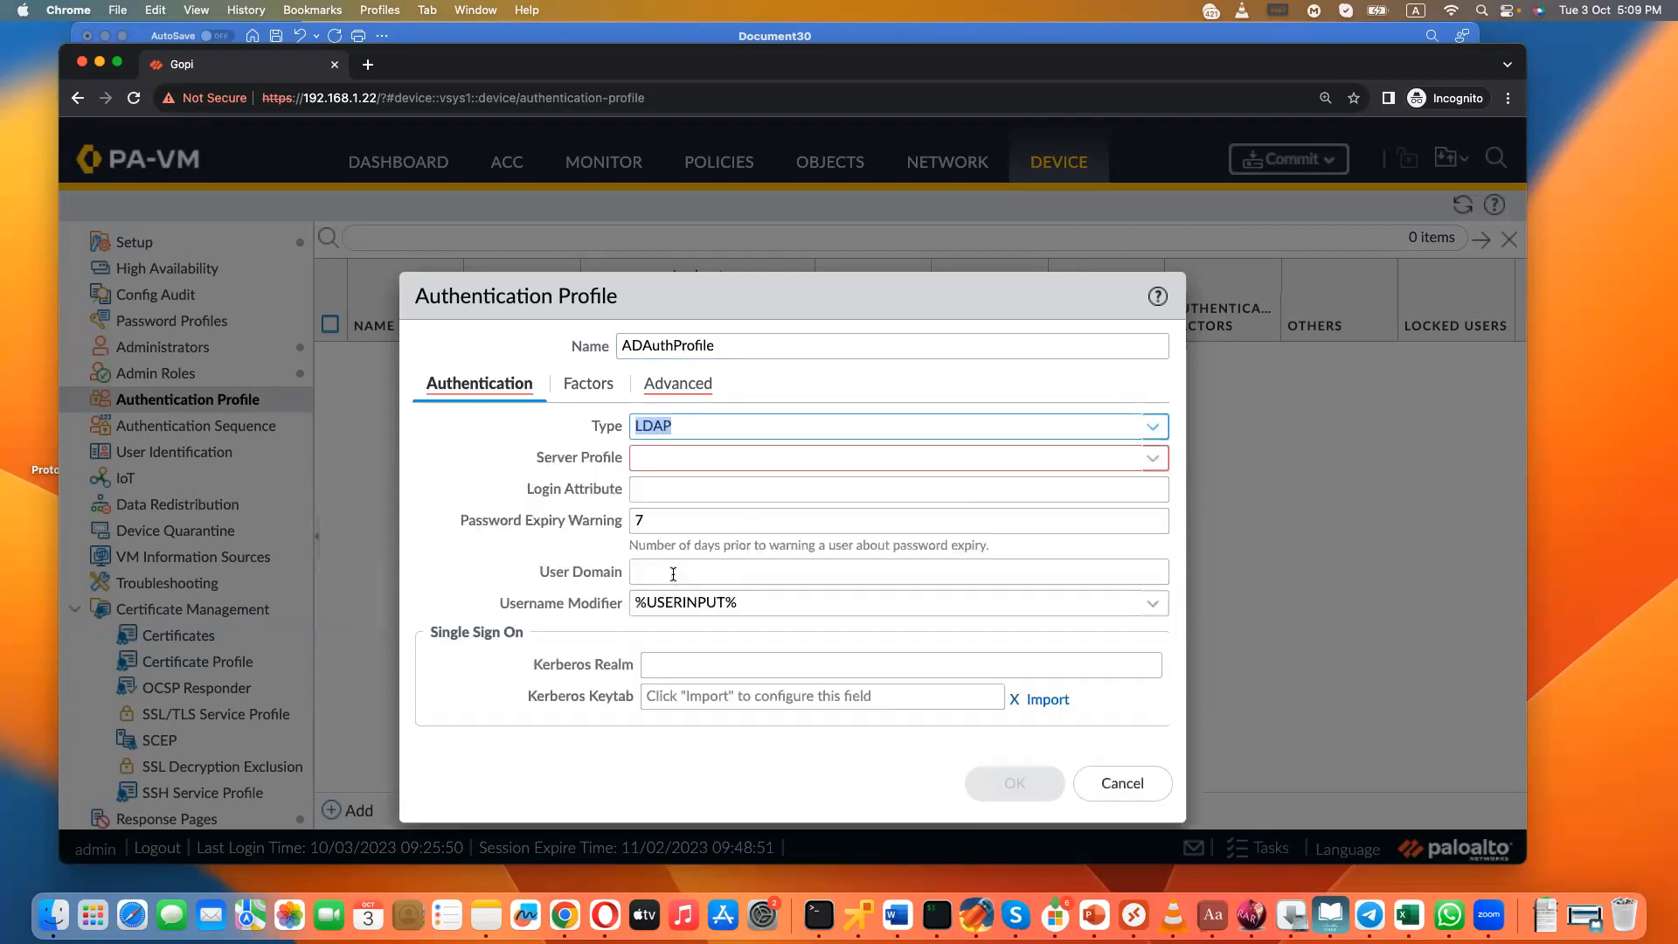
pyautogui.click(1153, 459)
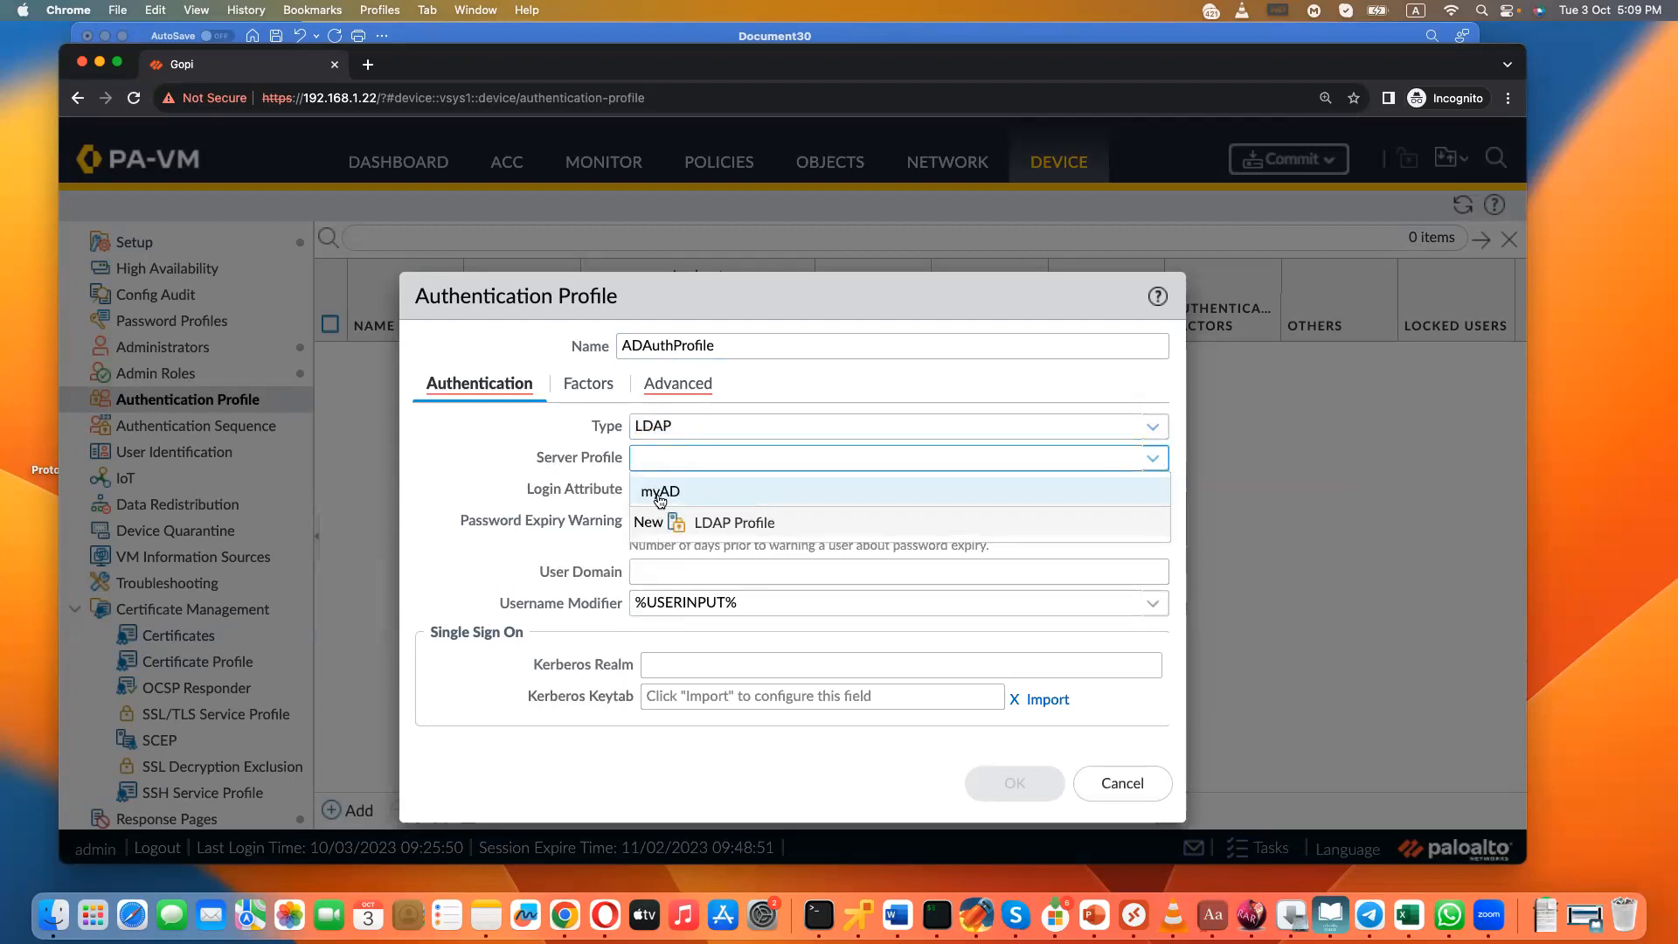
pyautogui.click(660, 495)
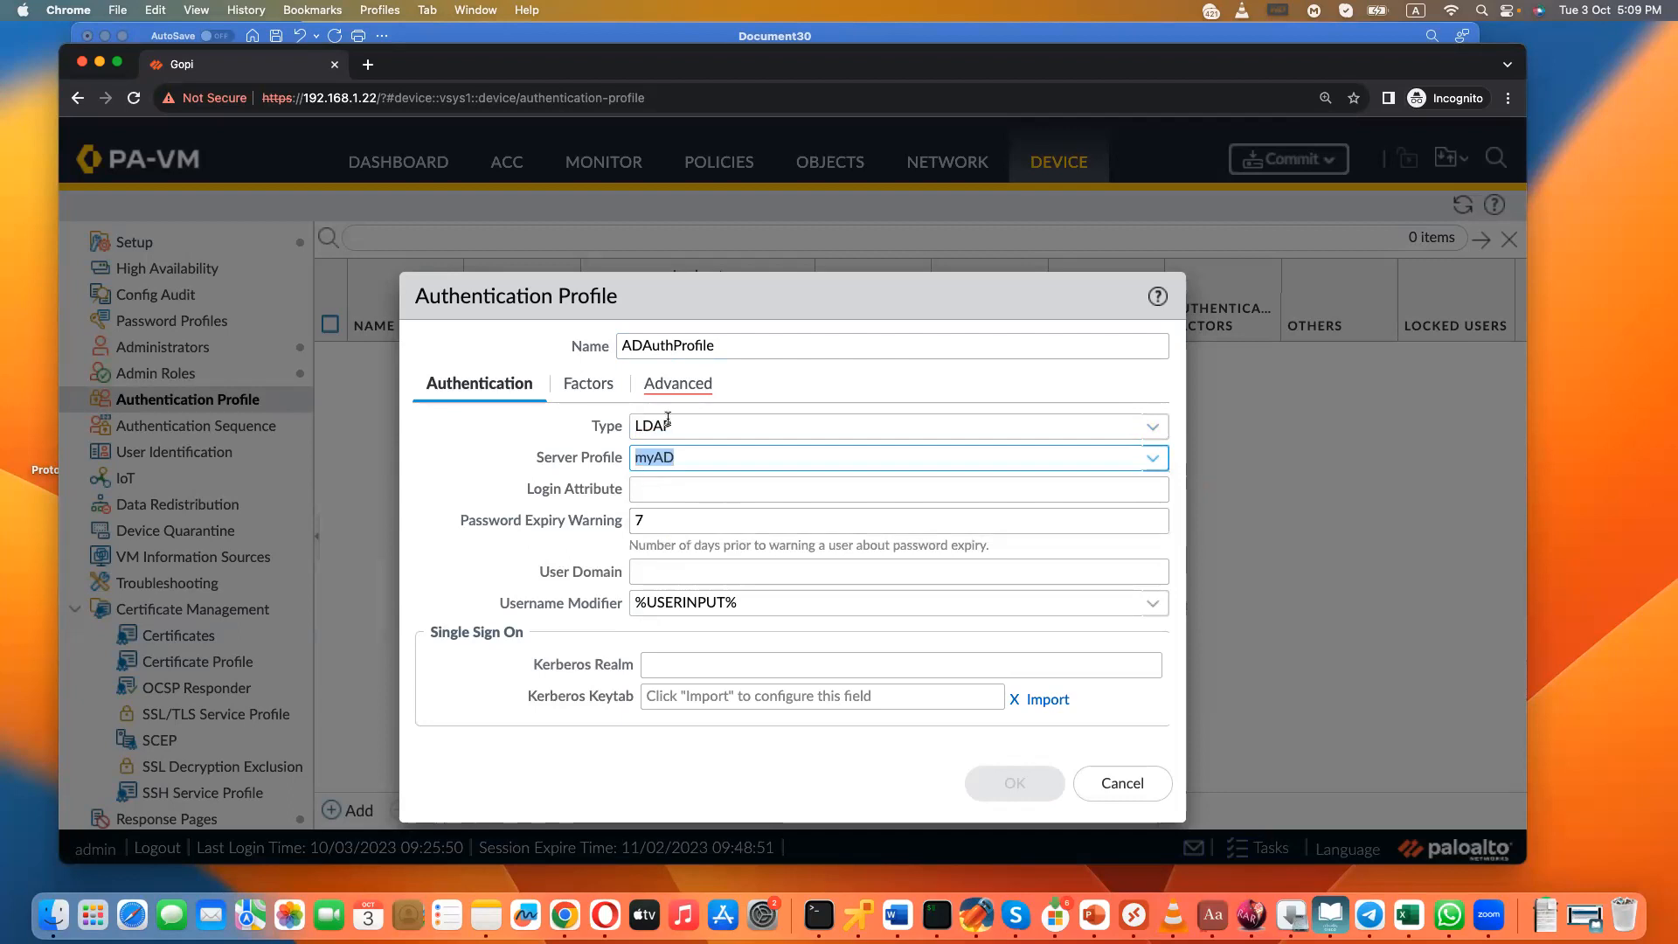
# - Add all to the allow list of ADAuthProfile and save the authentication profile
pyautogui.click(676, 382)
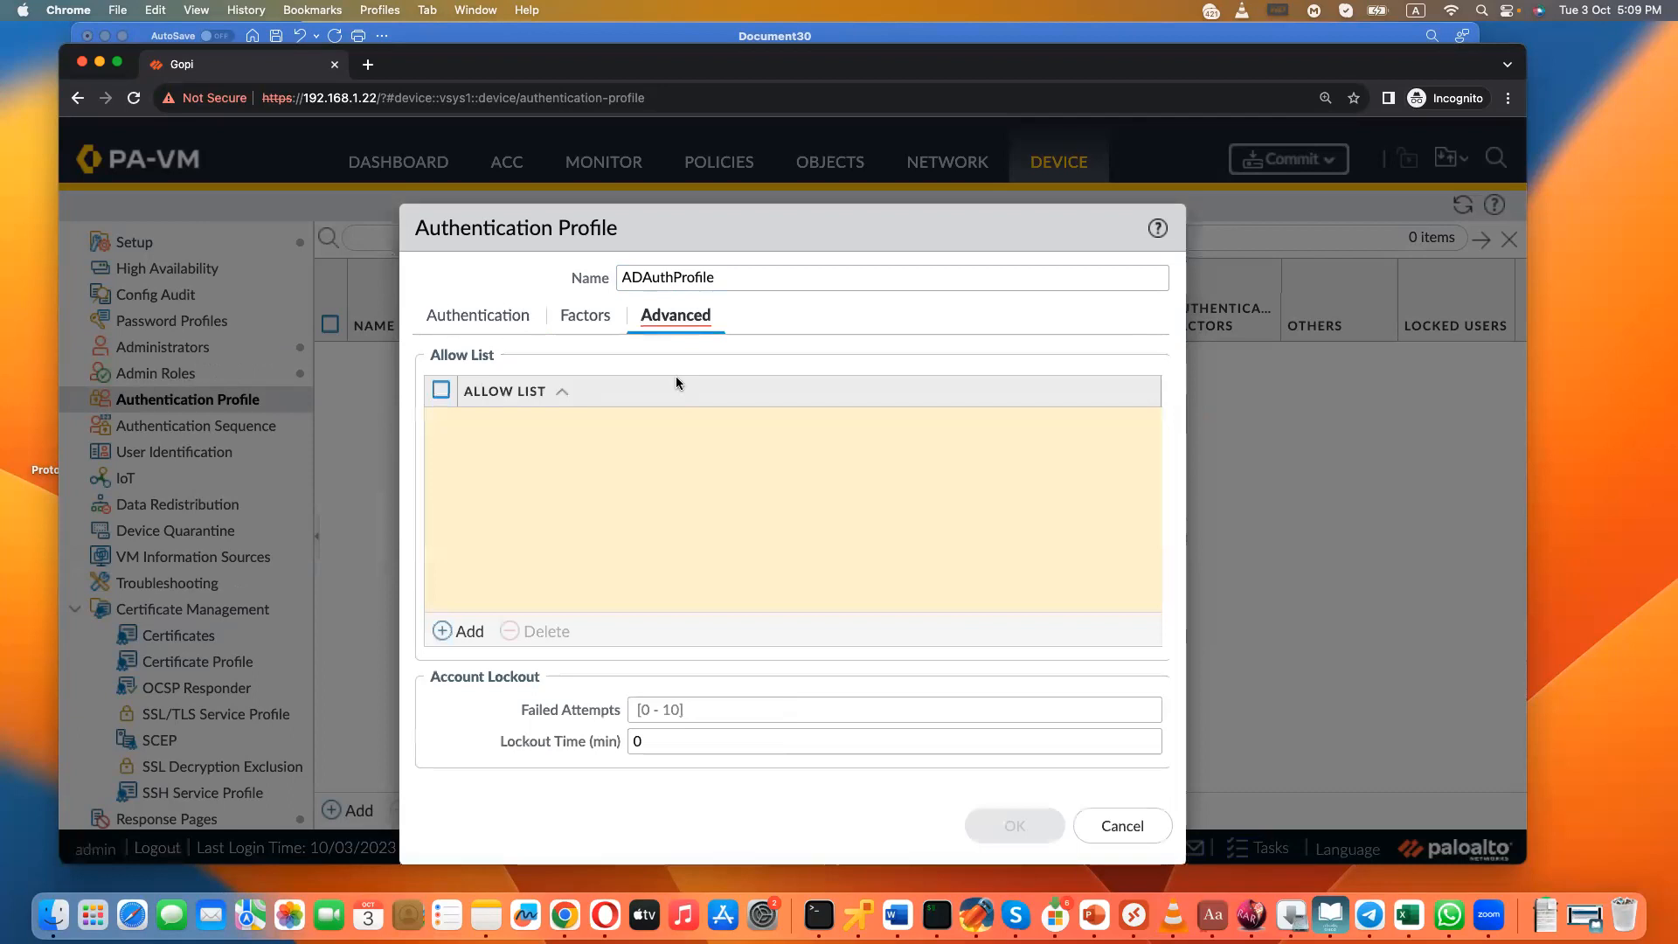
pyautogui.click(478, 626)
pyautogui.click(482, 451)
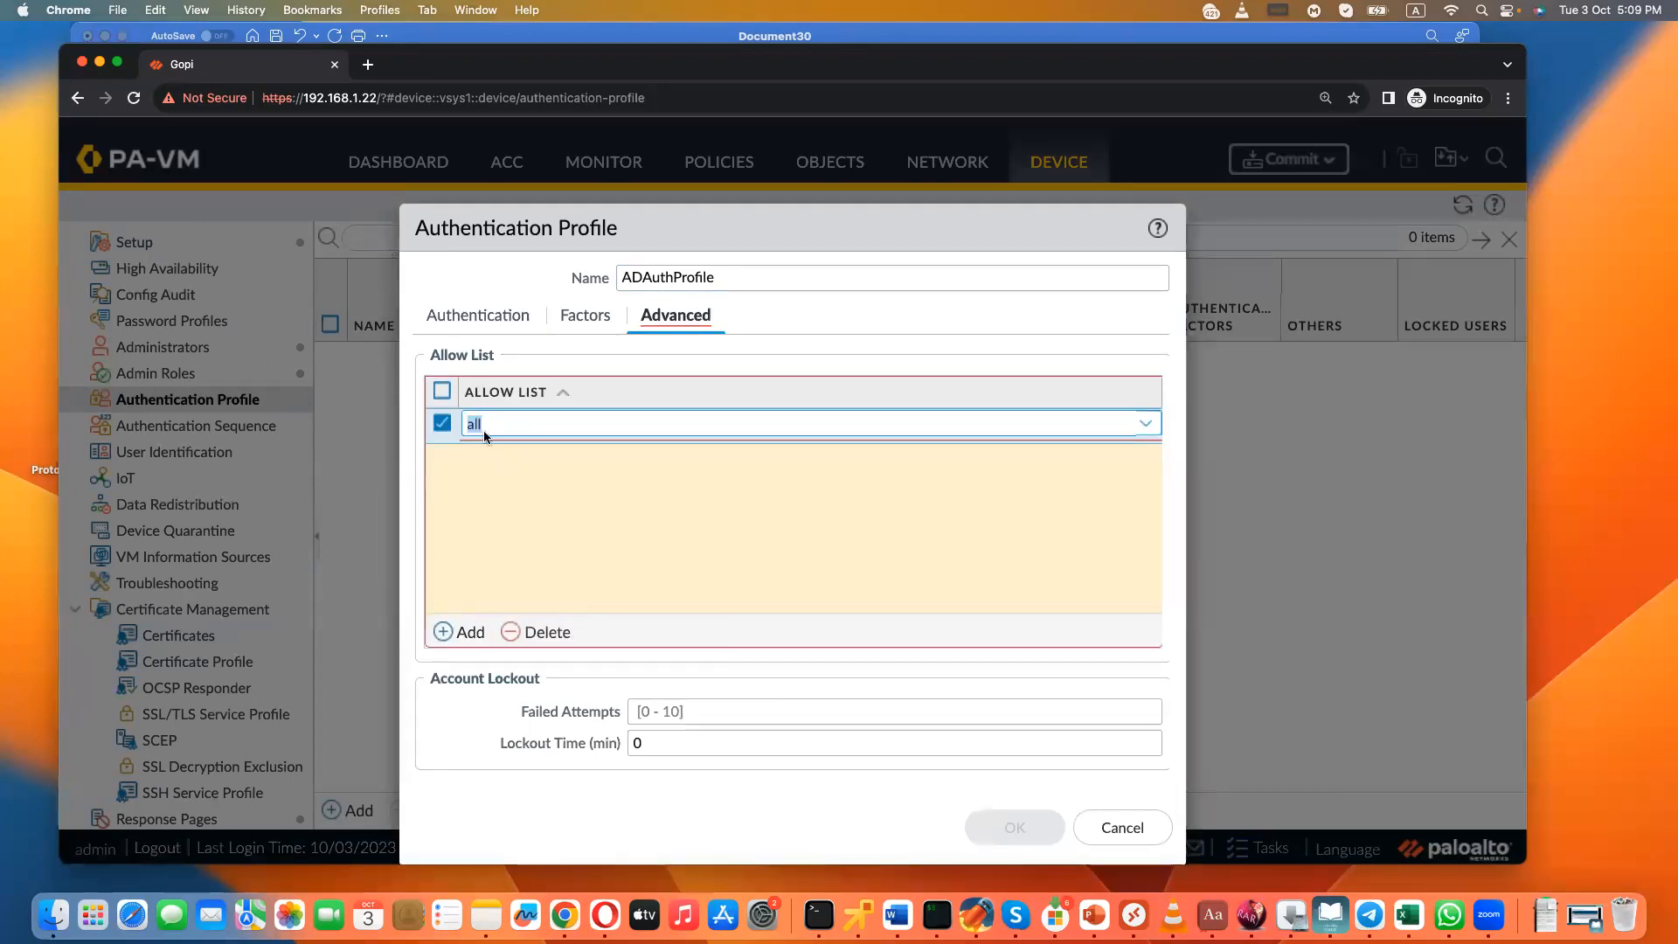
pyautogui.click(477, 320)
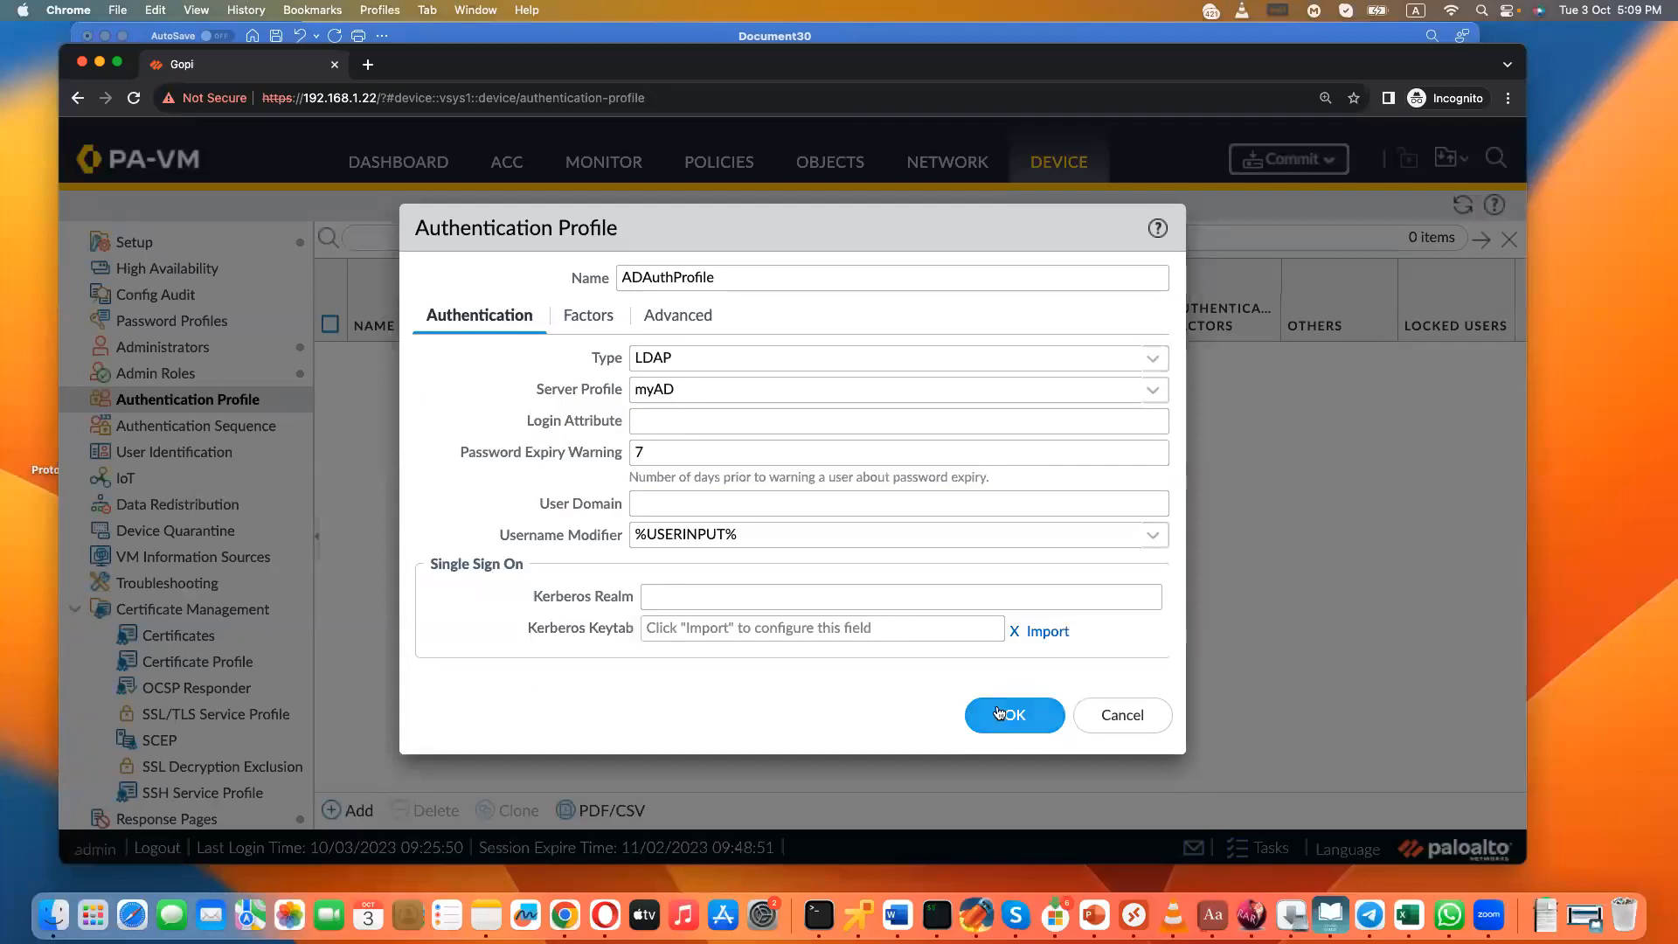
pyautogui.click(999, 713)
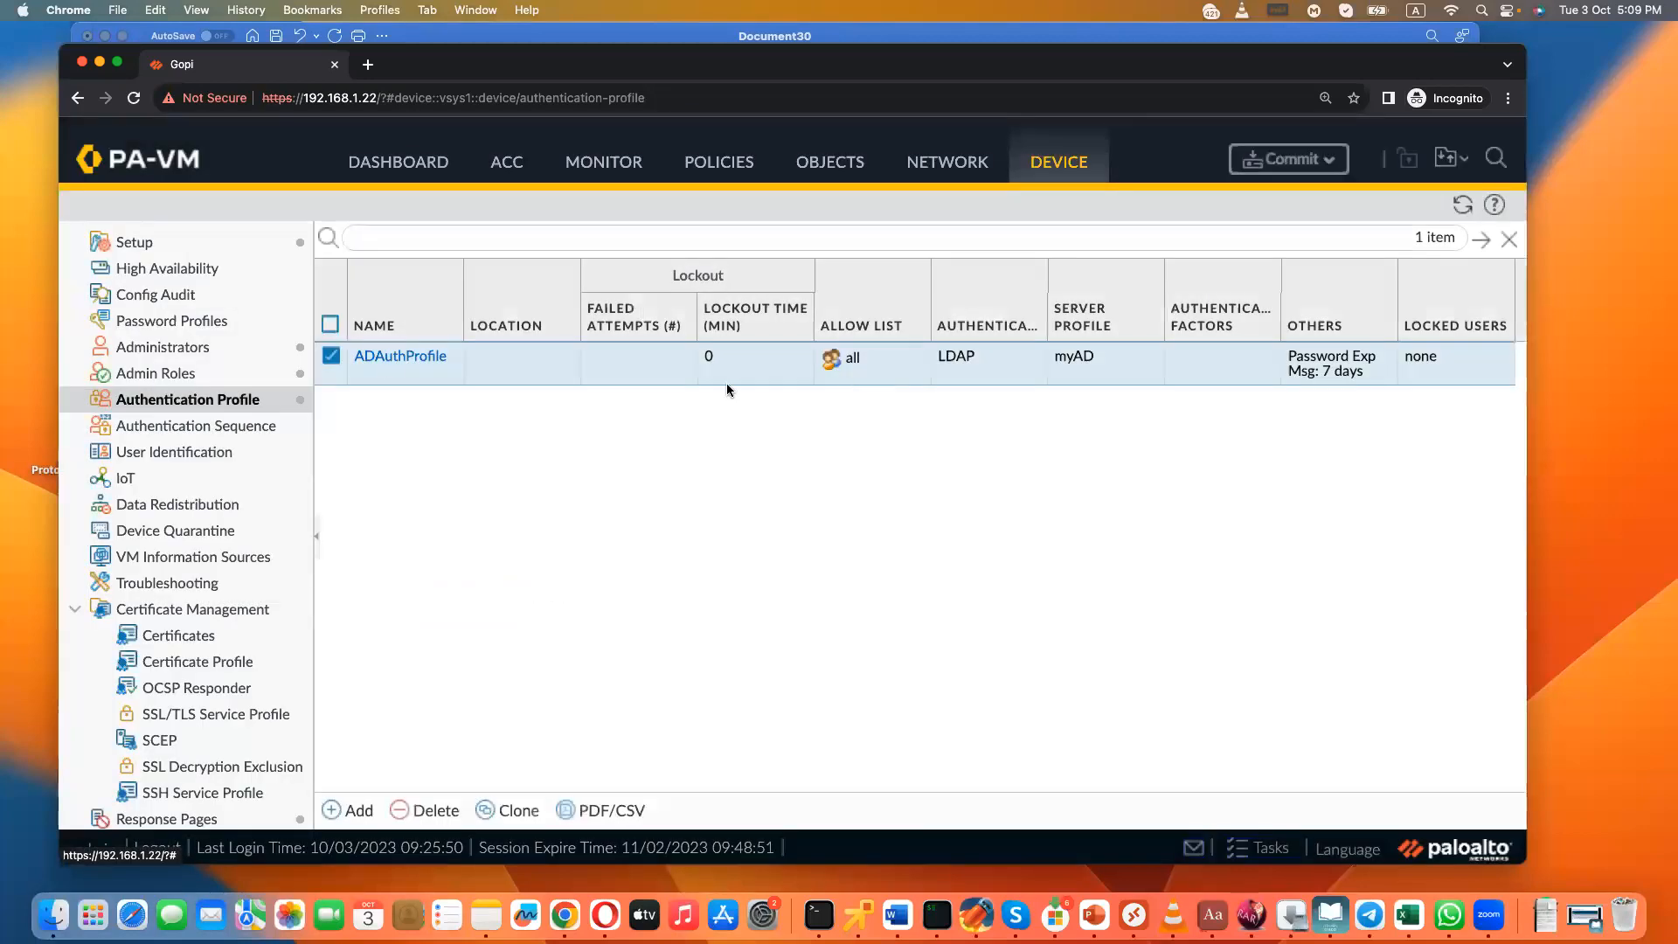
# - Fill in a role-based administrator named ADUser with authentication profile ADAuthProfile and role profile LiAdmin, then discard it
pyautogui.click(187, 349)
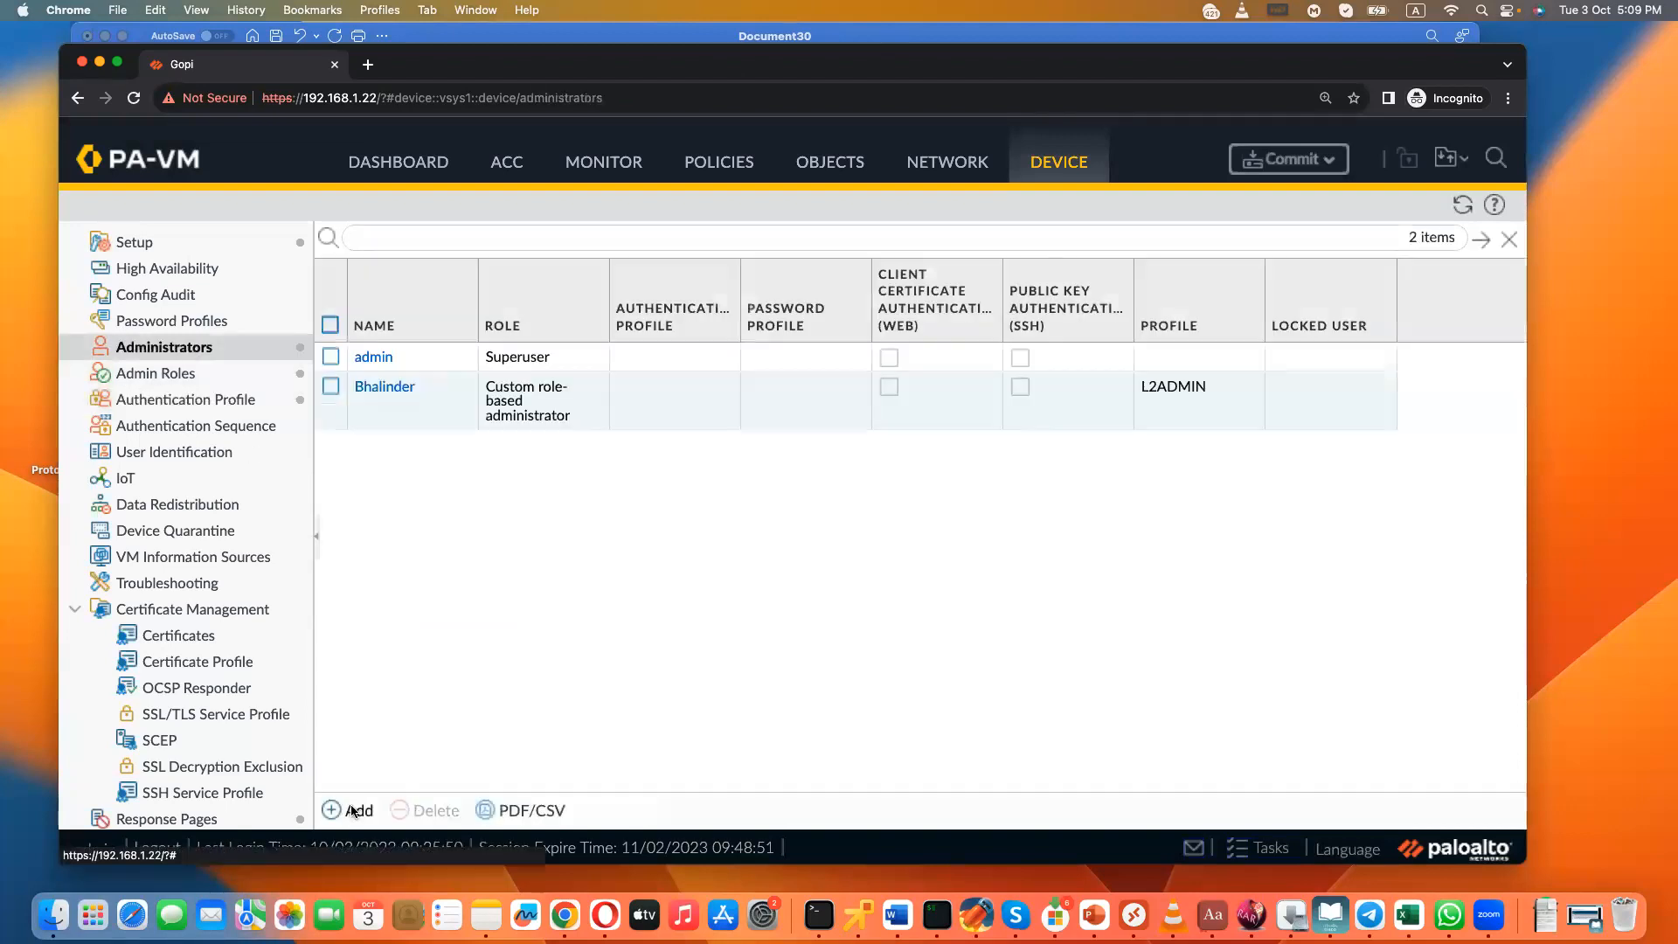
pyautogui.click(352, 810)
pyautogui.write('ADUser')
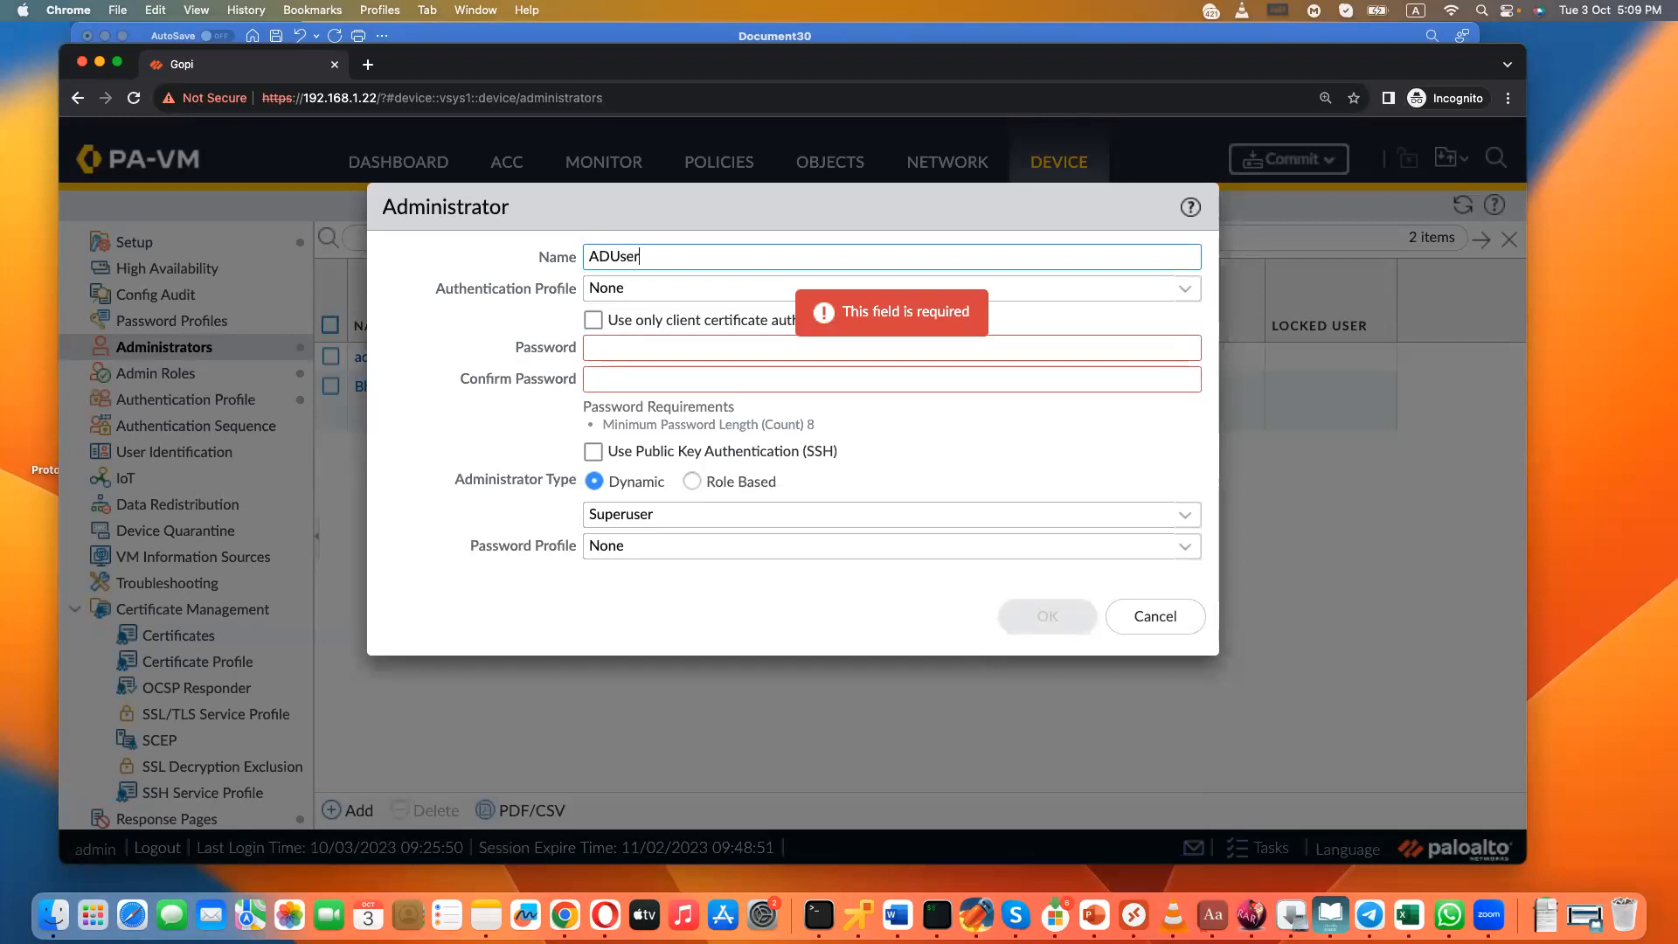
pyautogui.click(1184, 289)
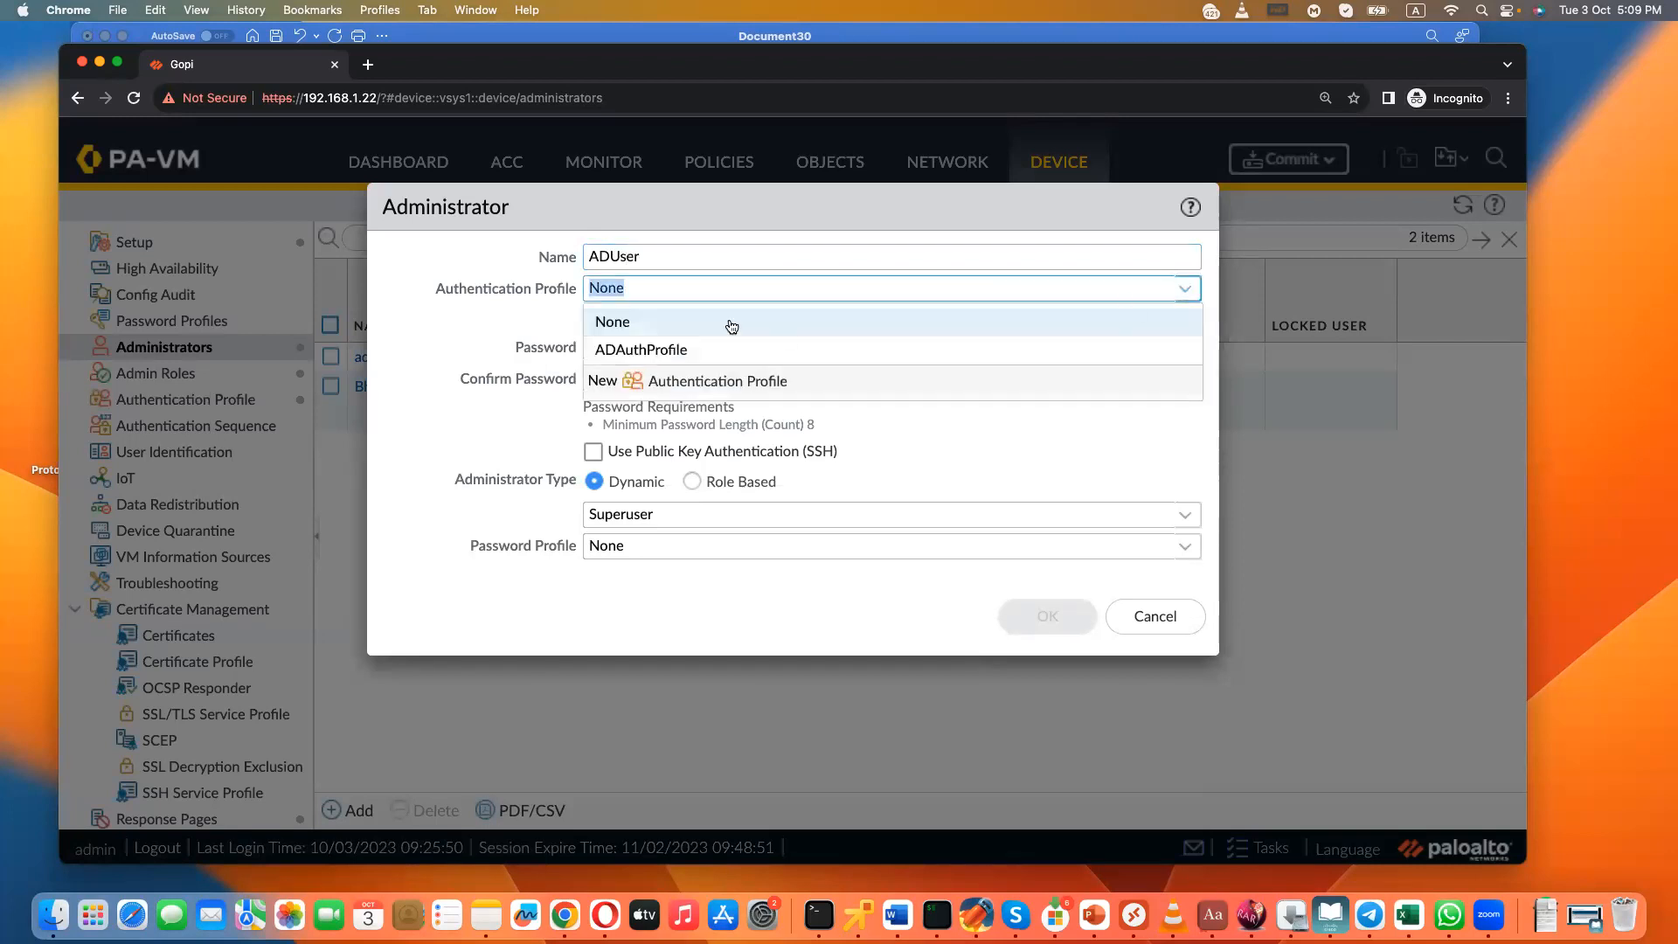
pyautogui.click(670, 350)
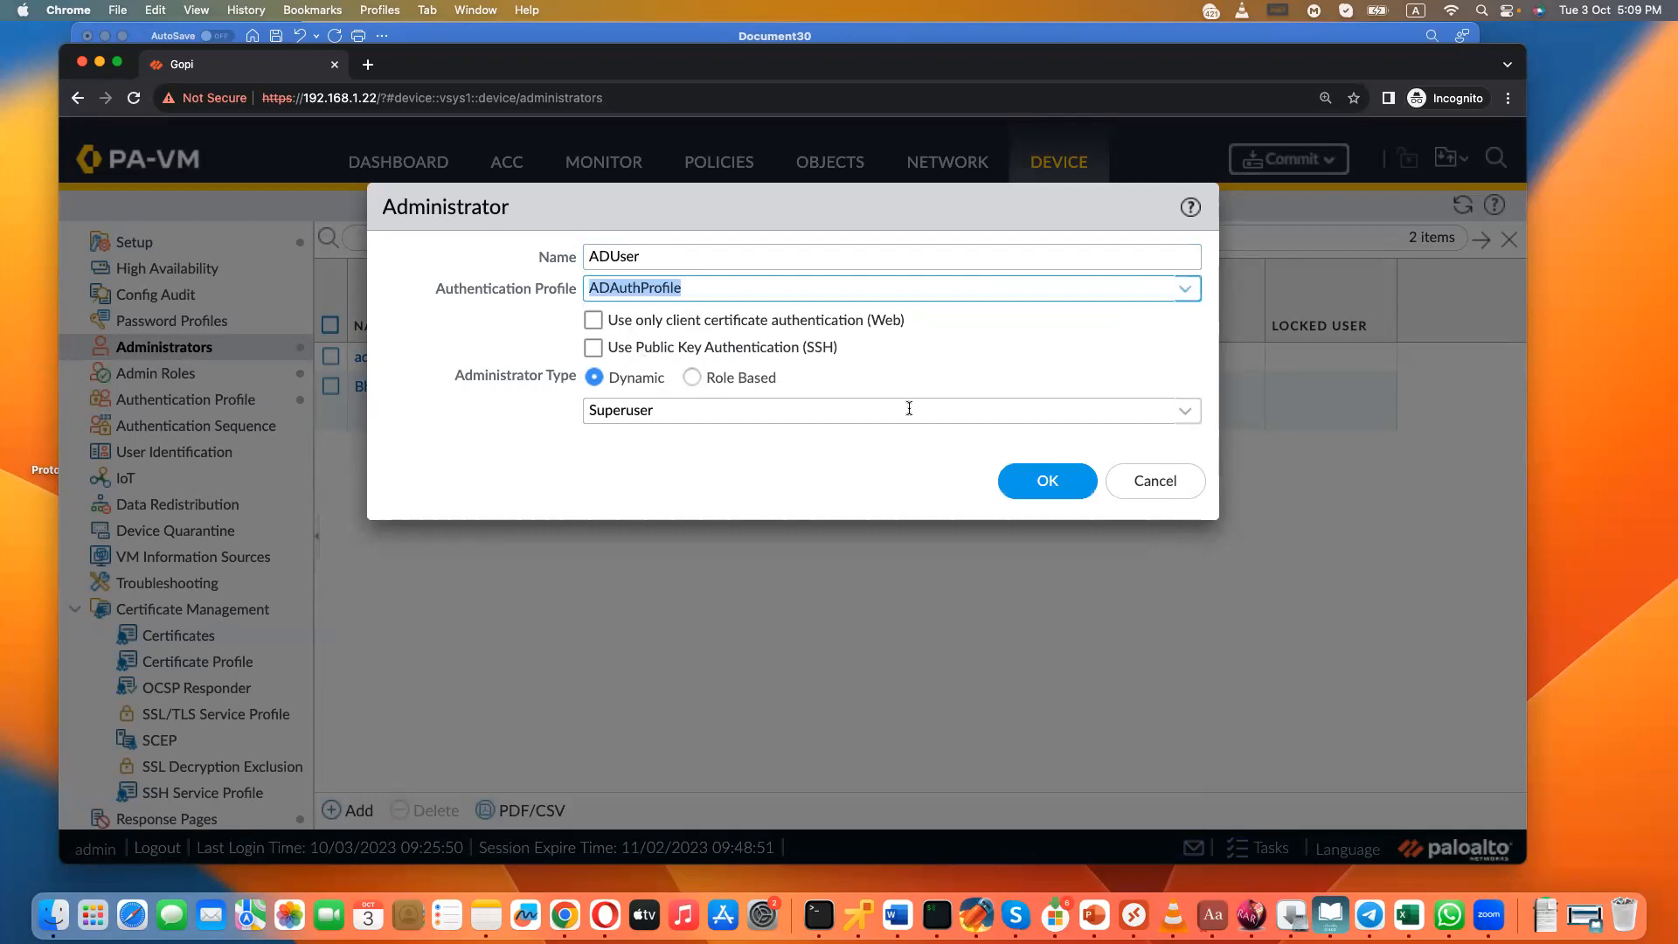
pyautogui.click(695, 378)
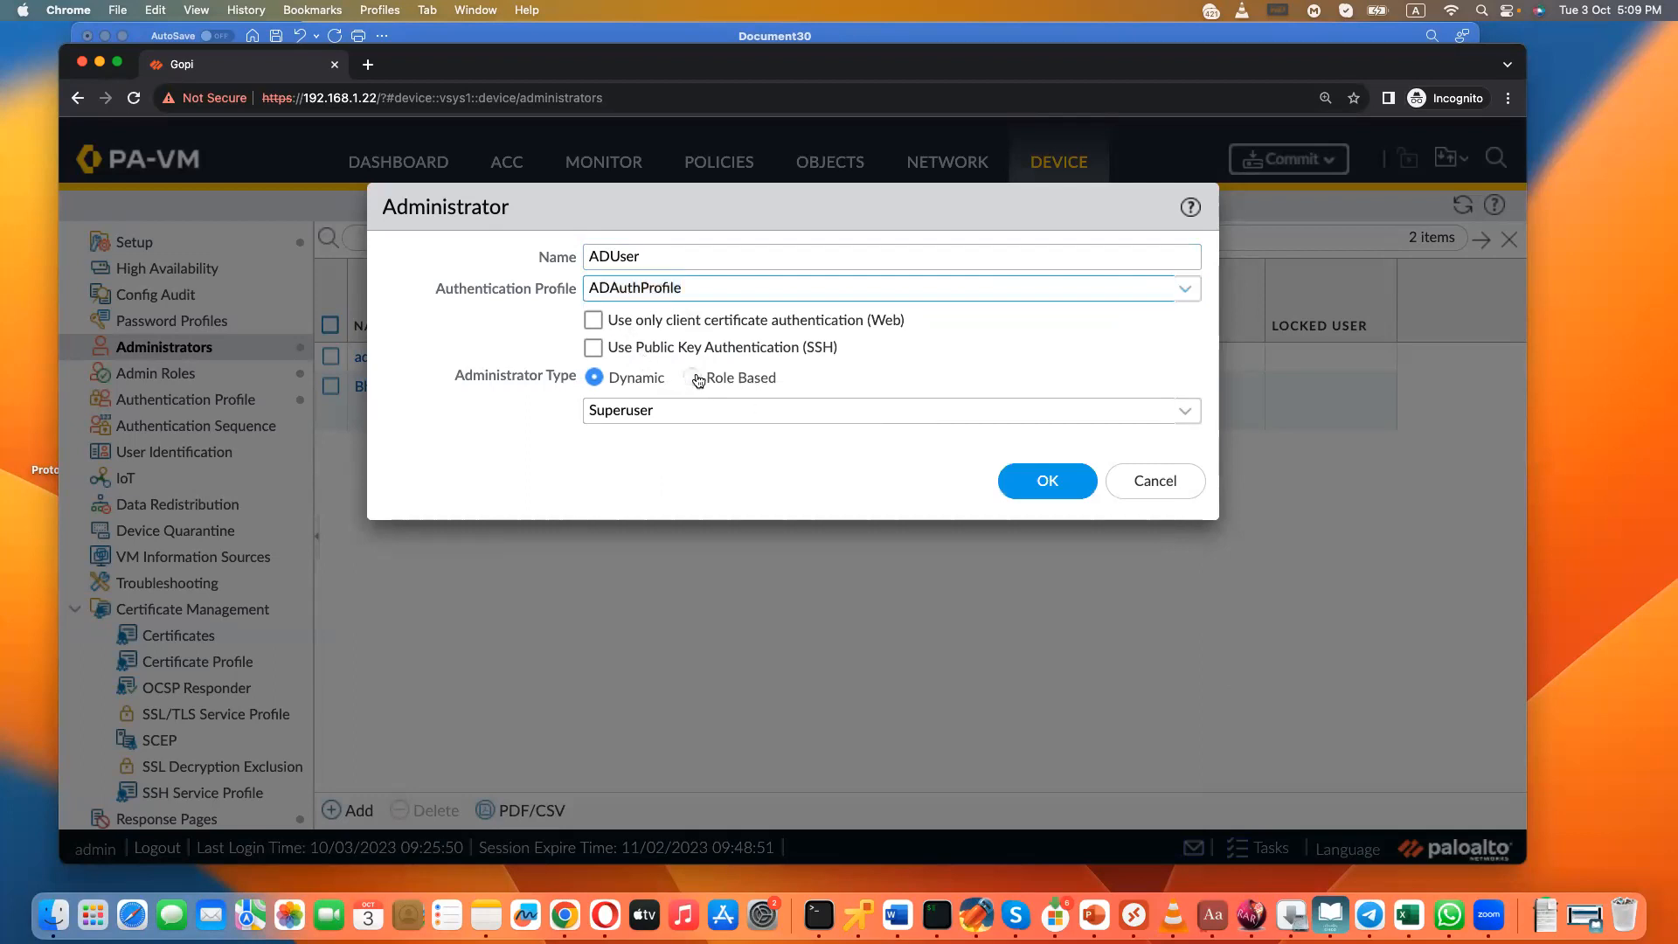
pyautogui.click(1183, 413)
pyautogui.click(622, 528)
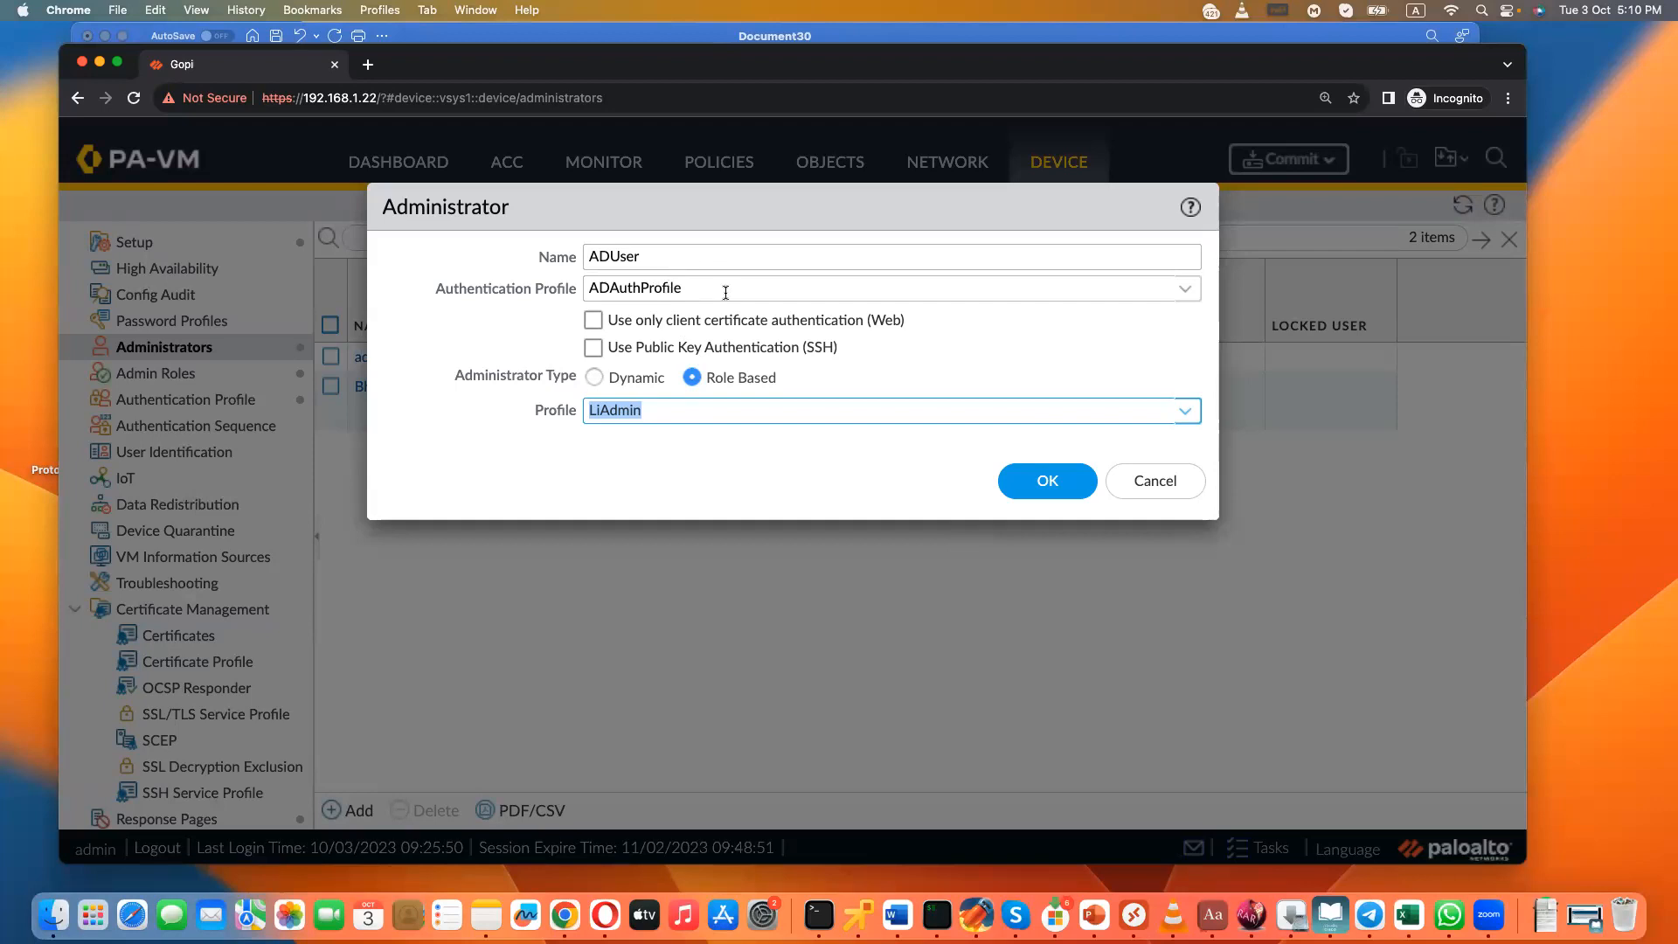
pyautogui.click(1132, 482)
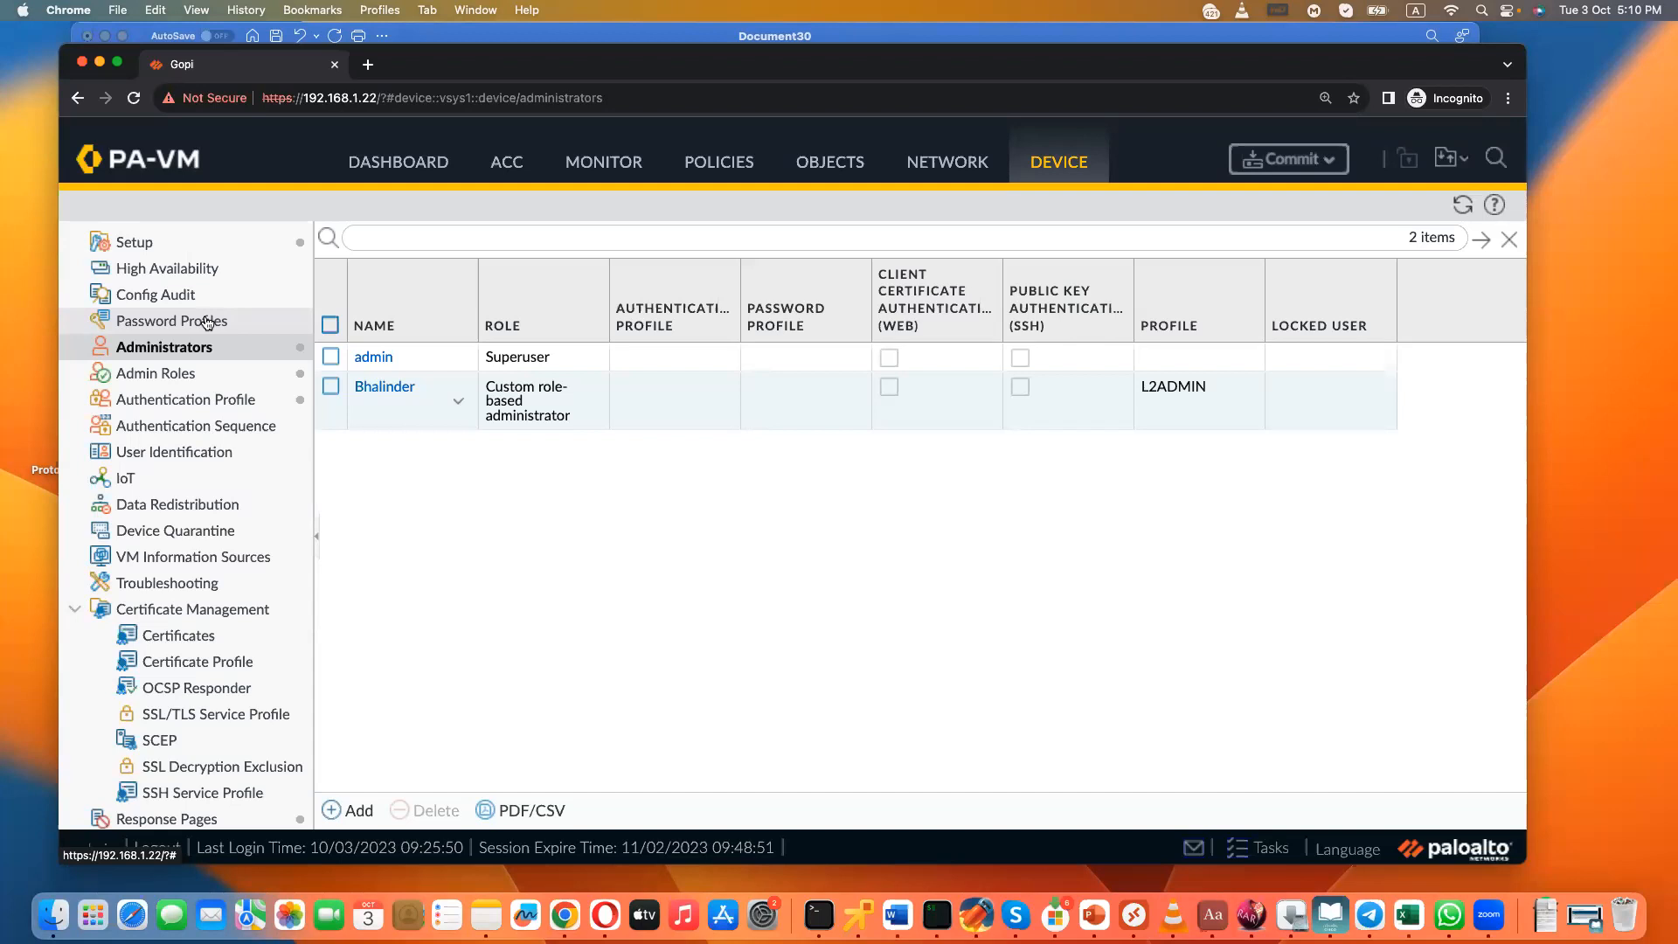
# - Examine the server and bind settings of the myAD LDAP server profile and close it without changes
pyautogui.scroll(-10, 237, 714)
pyautogui.scroll(3, 236, 710)
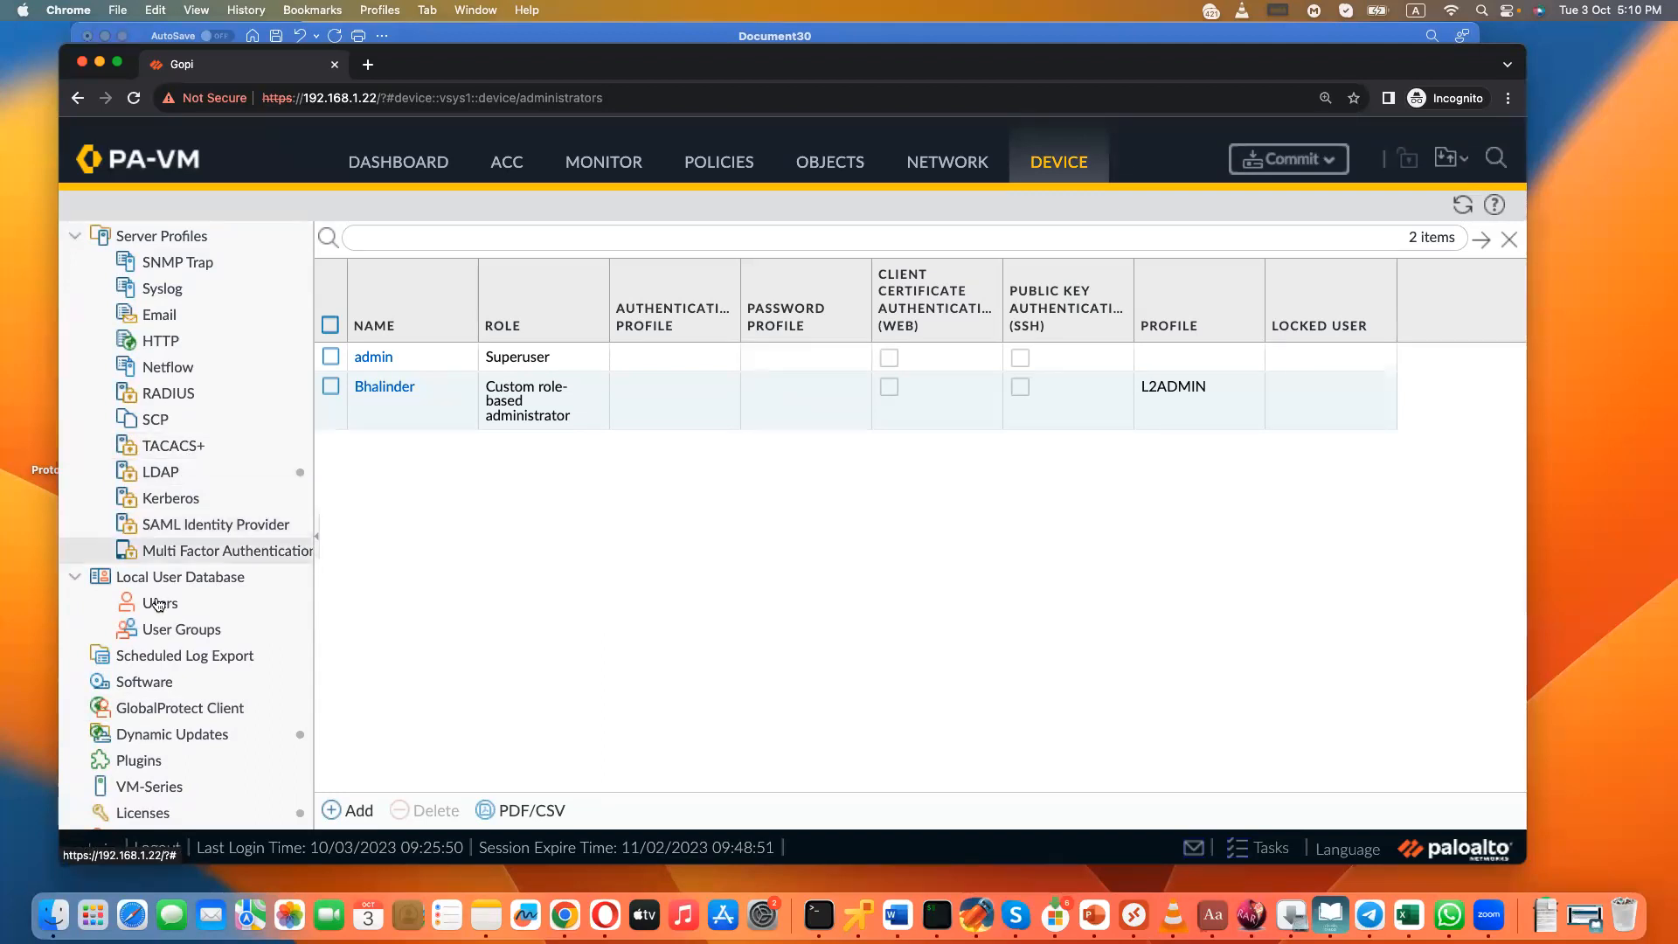
pyautogui.scroll(5, 158, 603)
pyautogui.scroll(4, 158, 603)
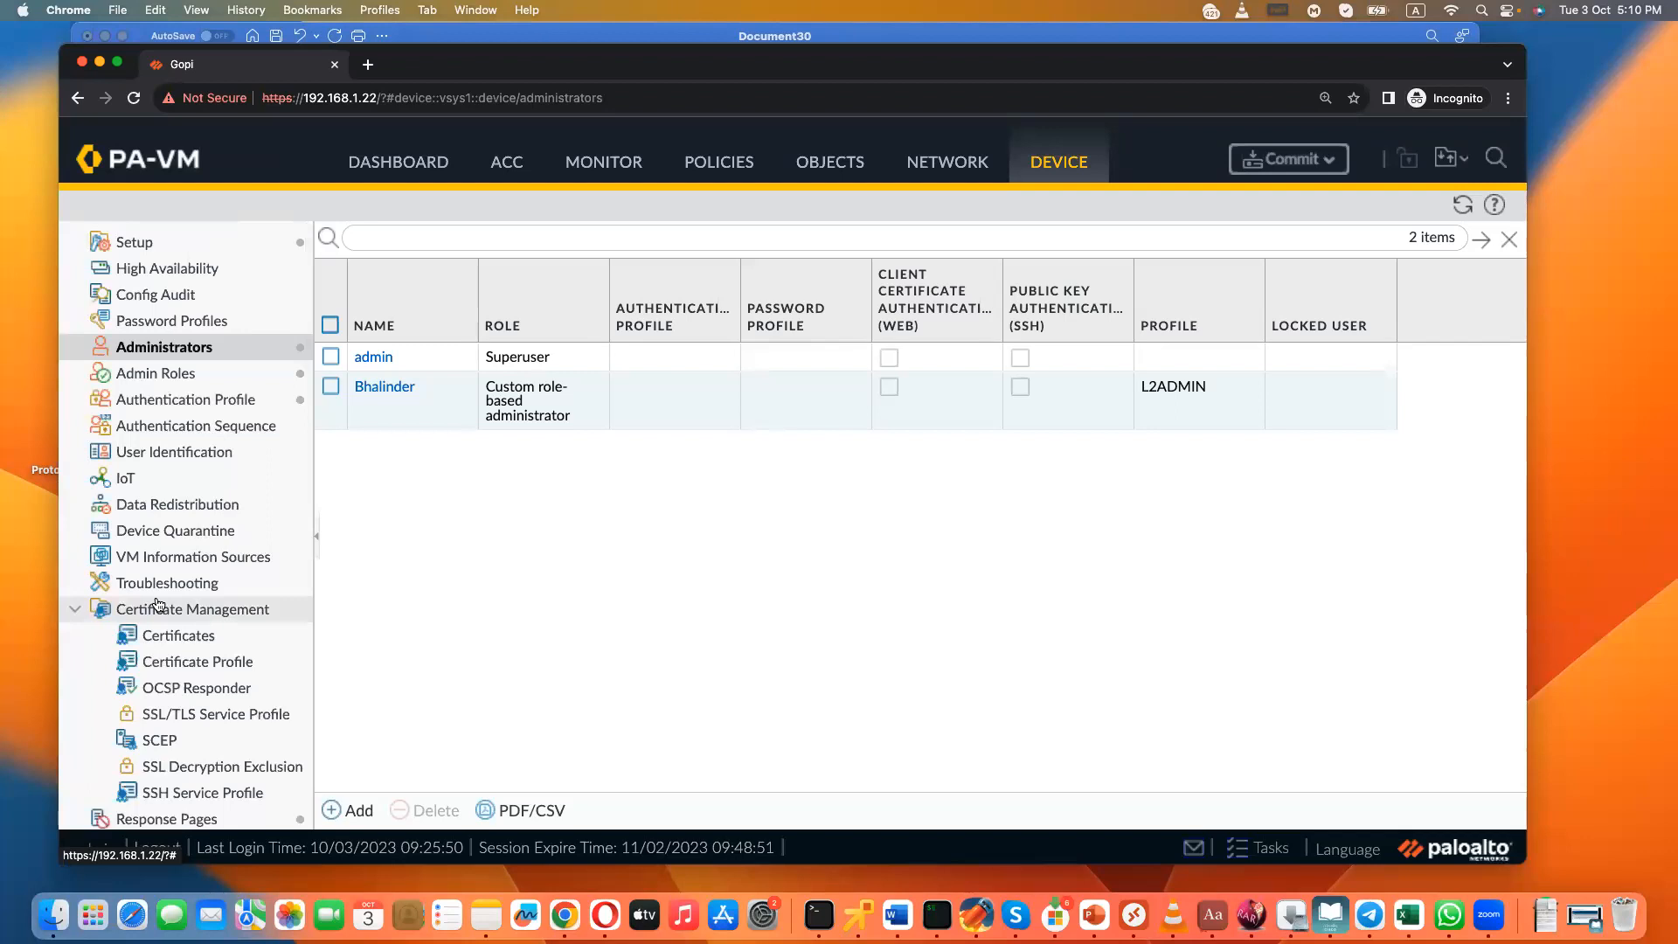
pyautogui.scroll(-7, 166, 568)
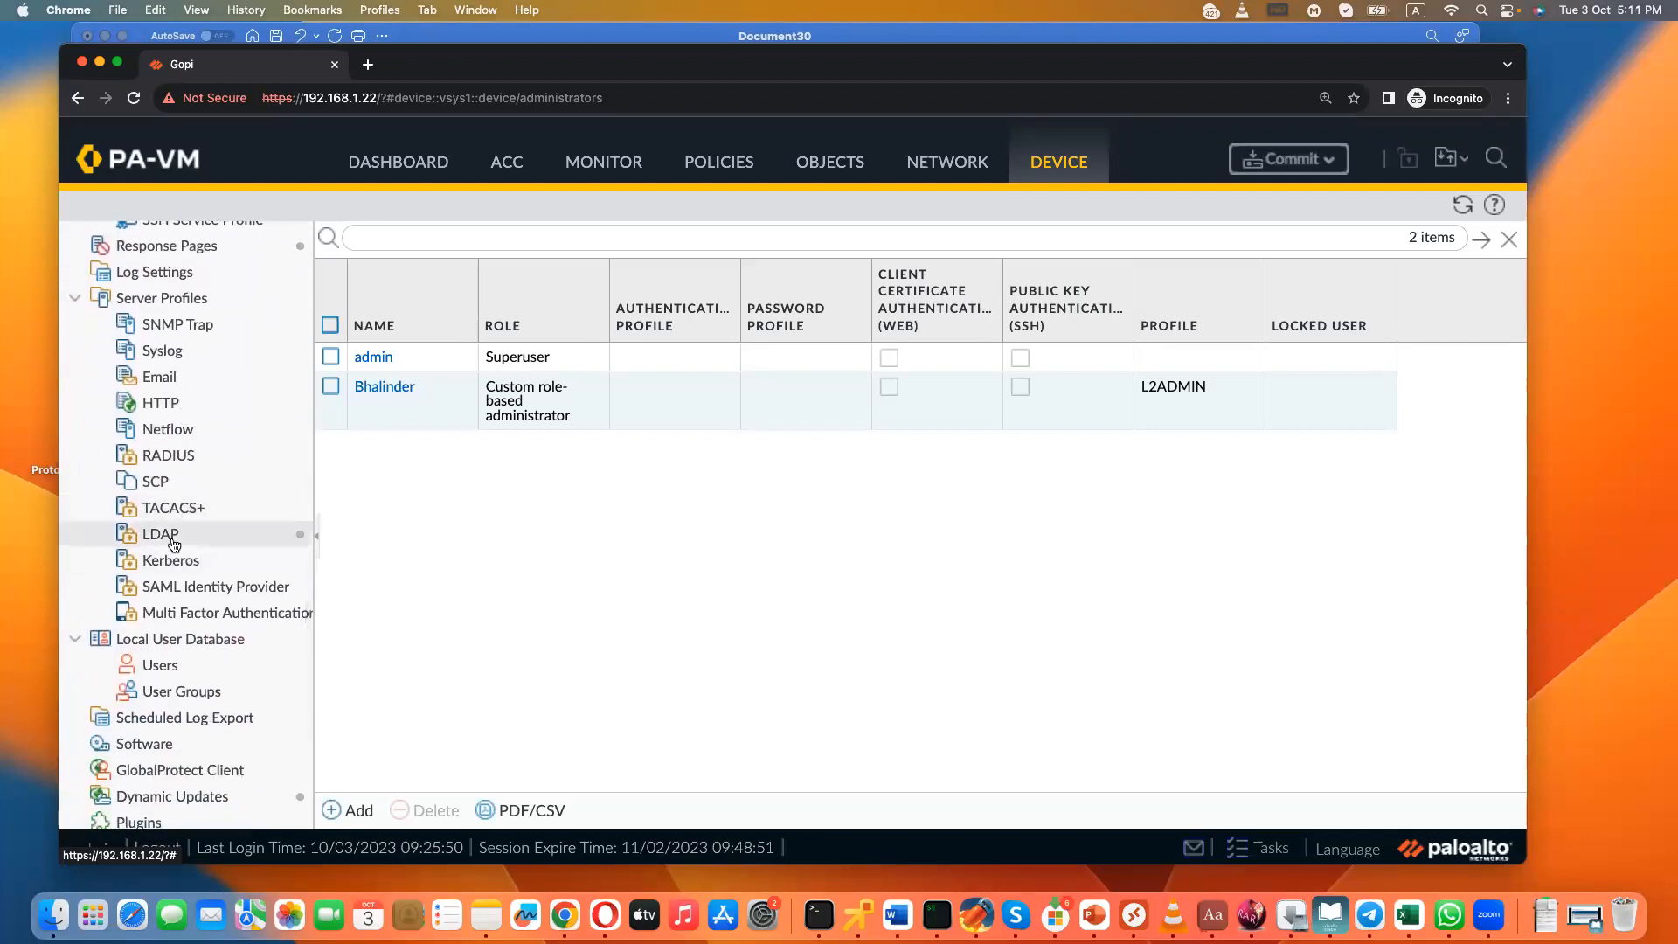
pyautogui.click(169, 535)
pyautogui.click(377, 305)
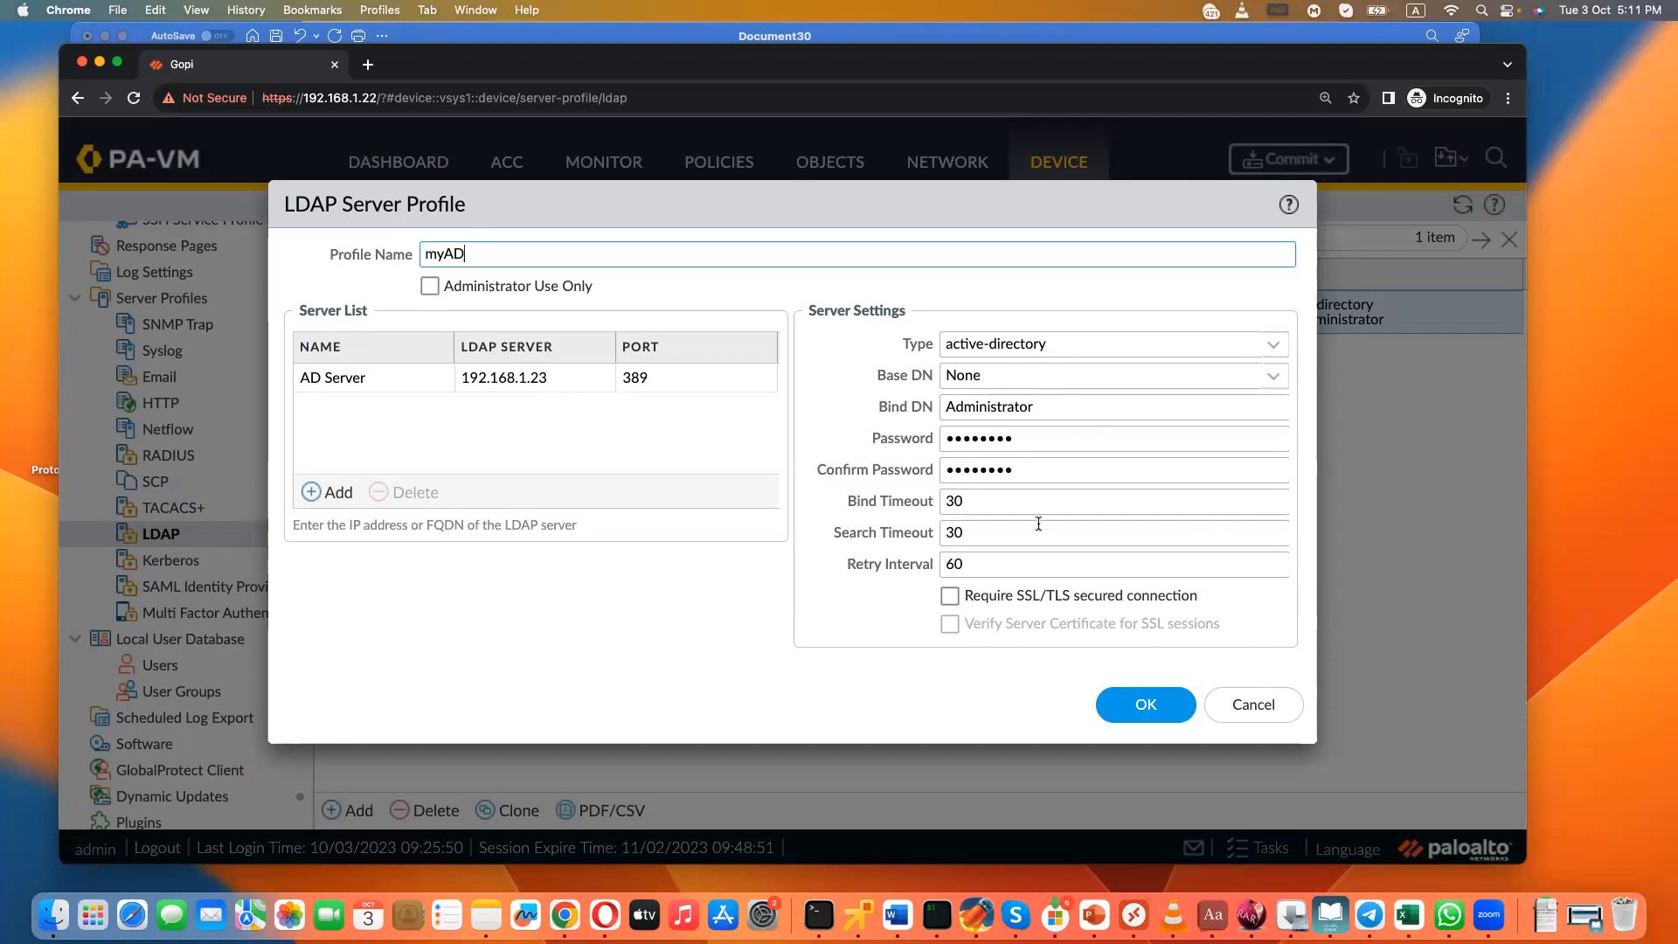
pyautogui.click(1261, 704)
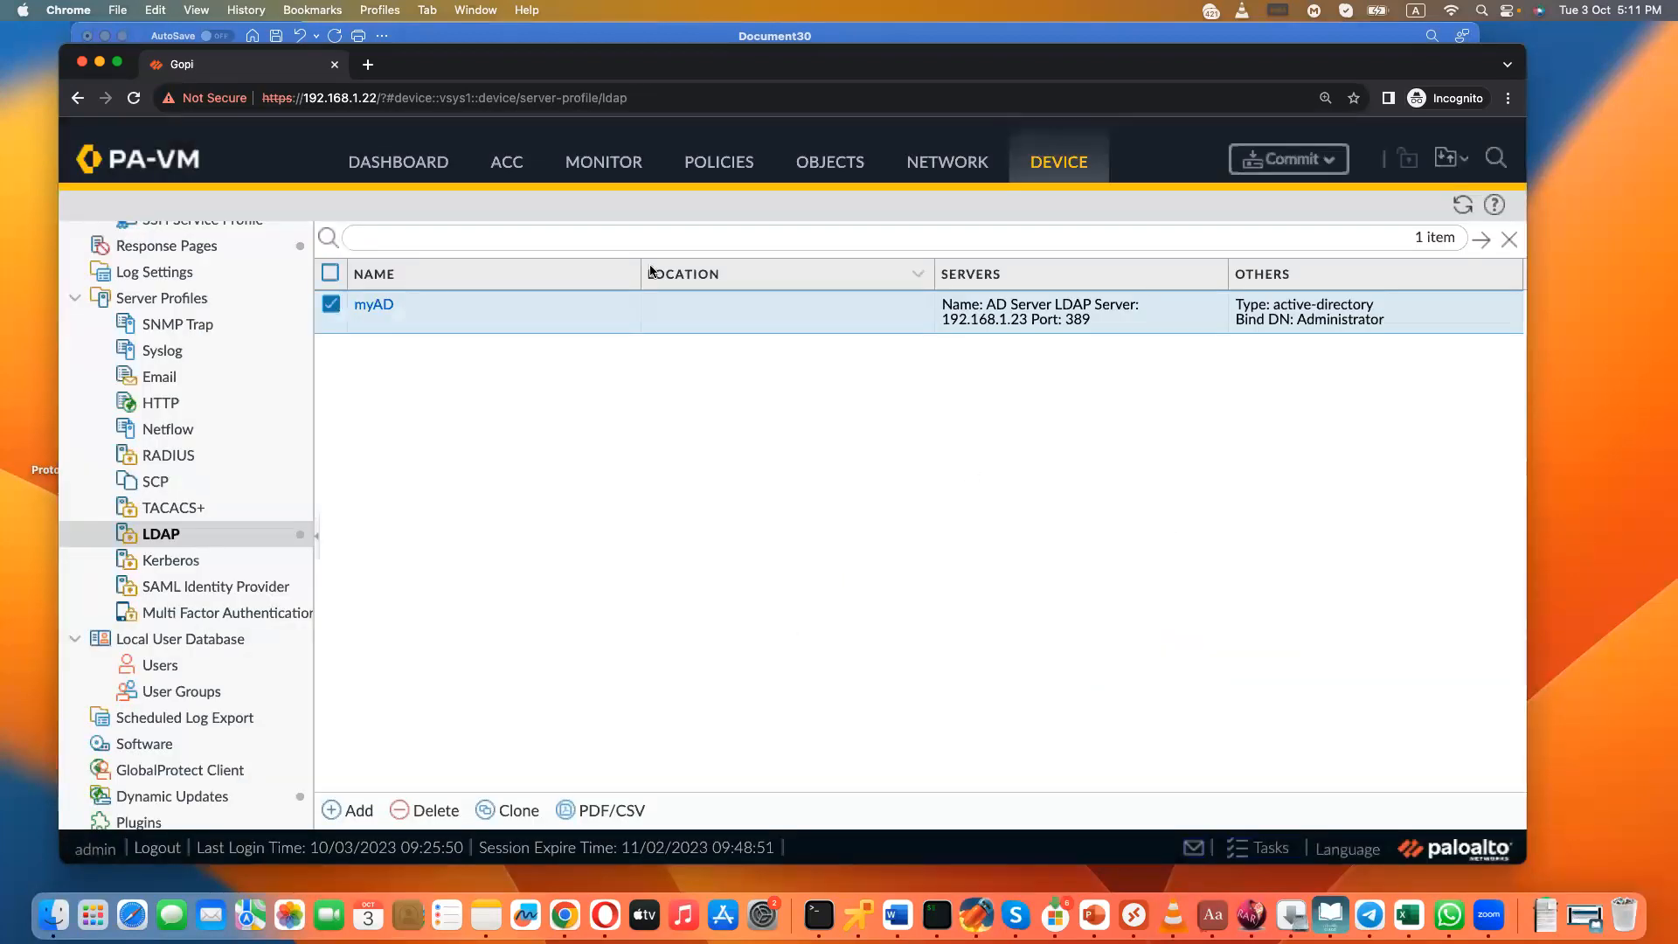
pyautogui.scroll(6, 193, 349)
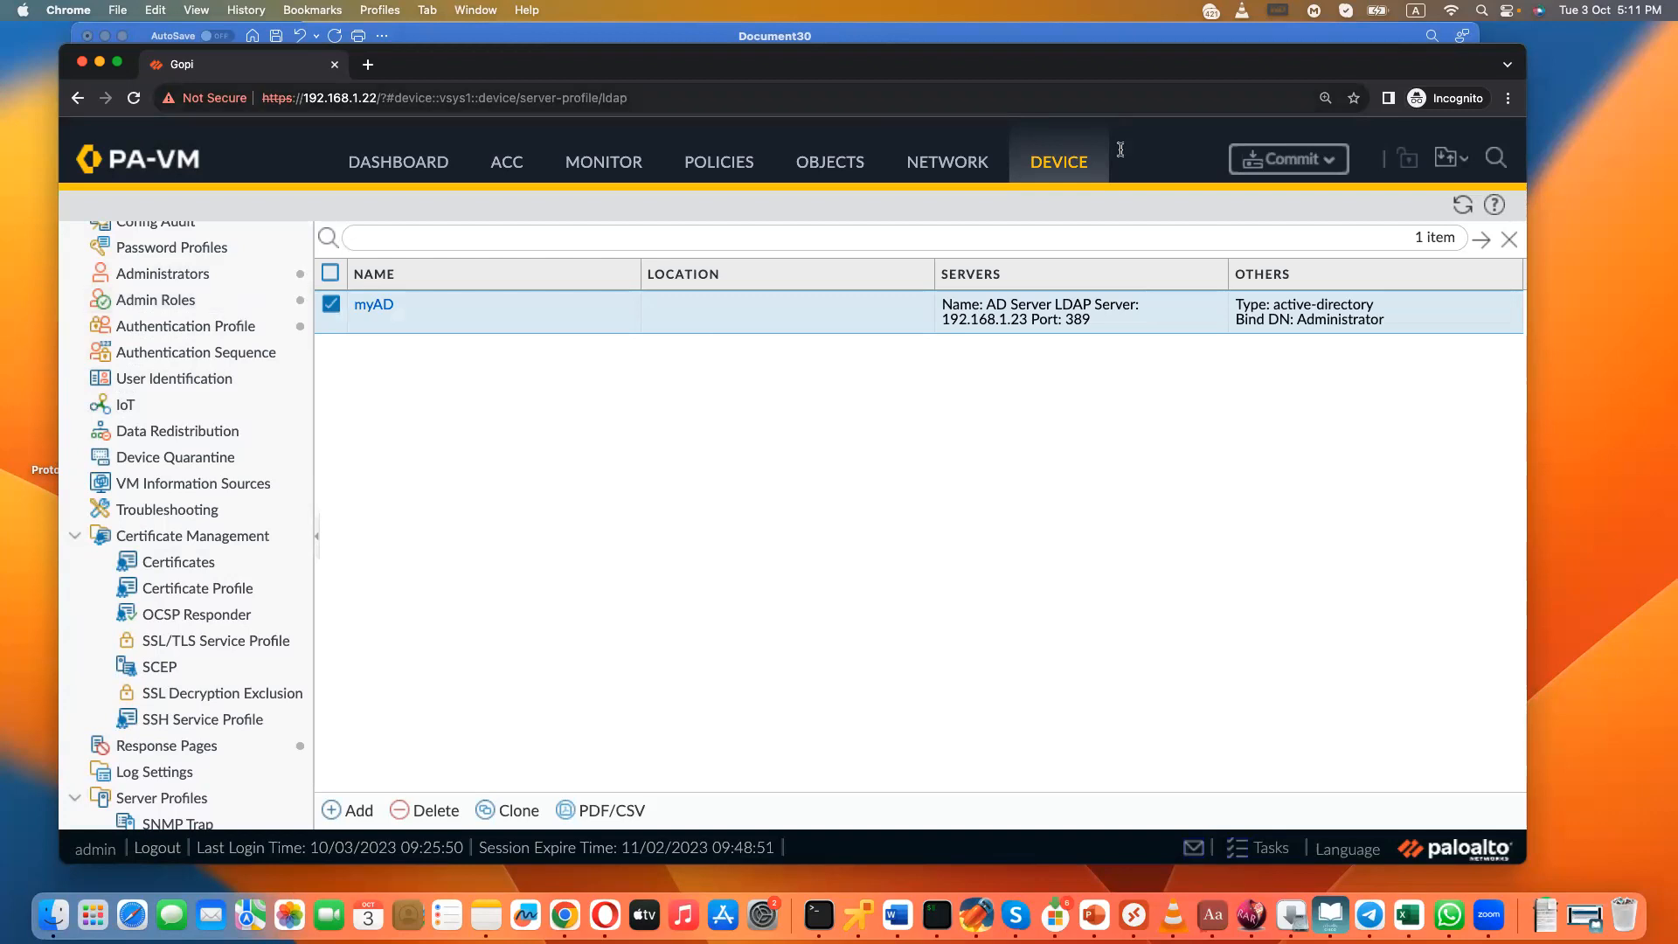
# - Switch to the Word notes document and review the notes on configurations, commits and additional administrators
pyautogui.click(897, 915)
pyautogui.click(825, 667)
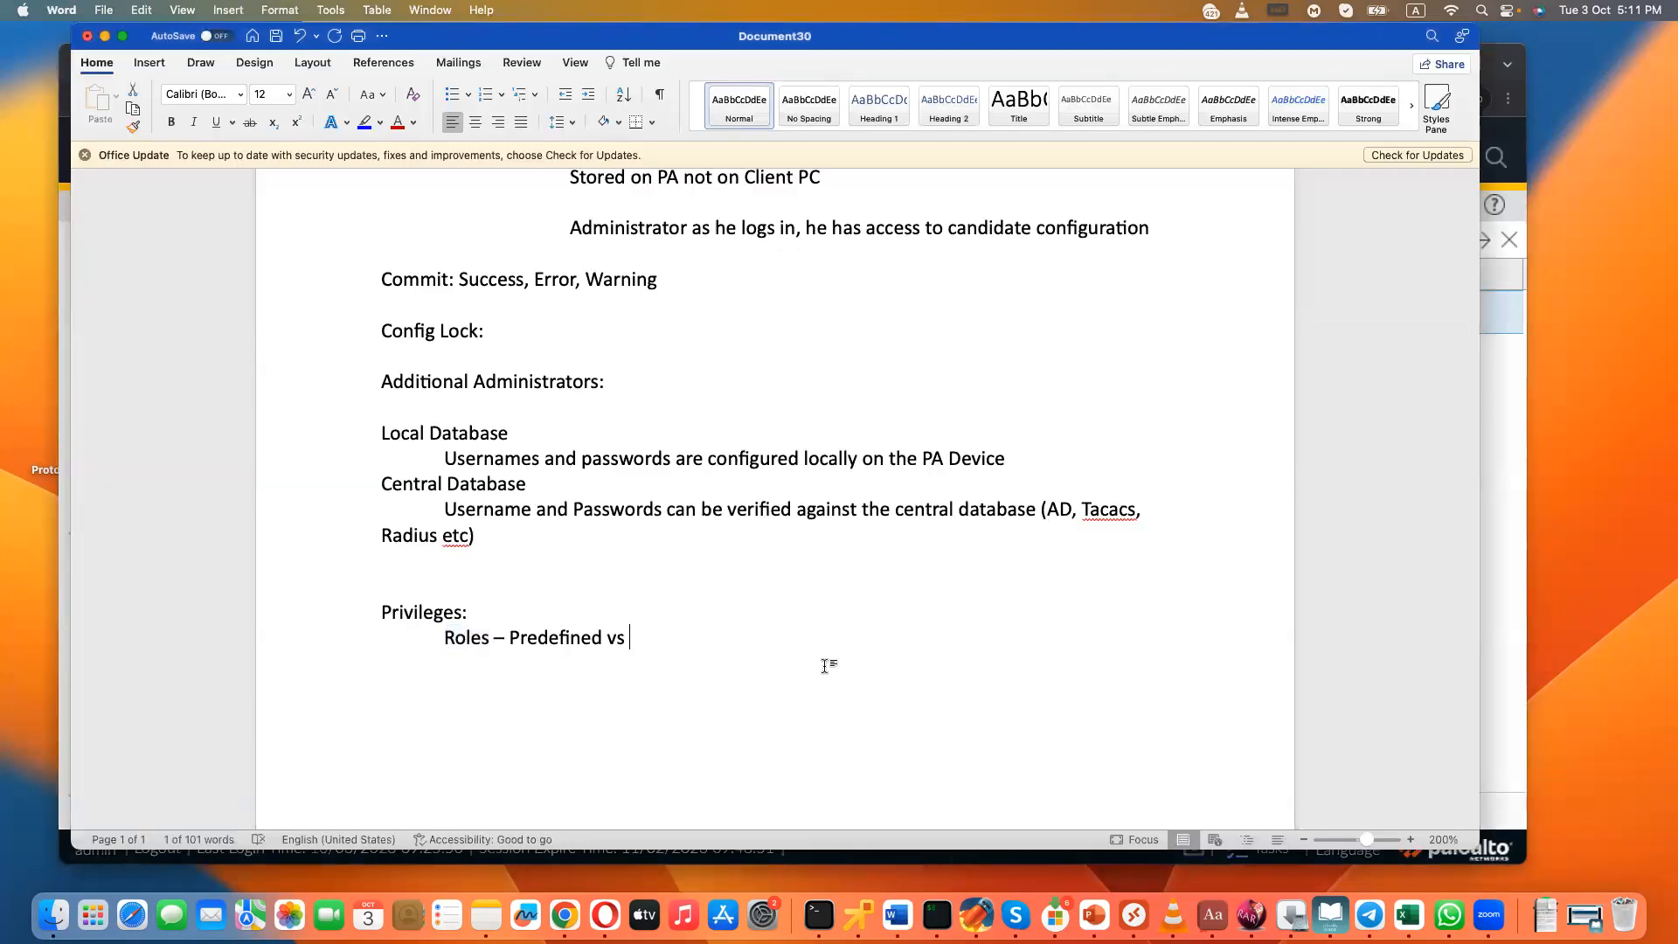
pyautogui.scroll(3, 825, 667)
pyautogui.scroll(5, 825, 667)
pyautogui.scroll(-9, 825, 667)
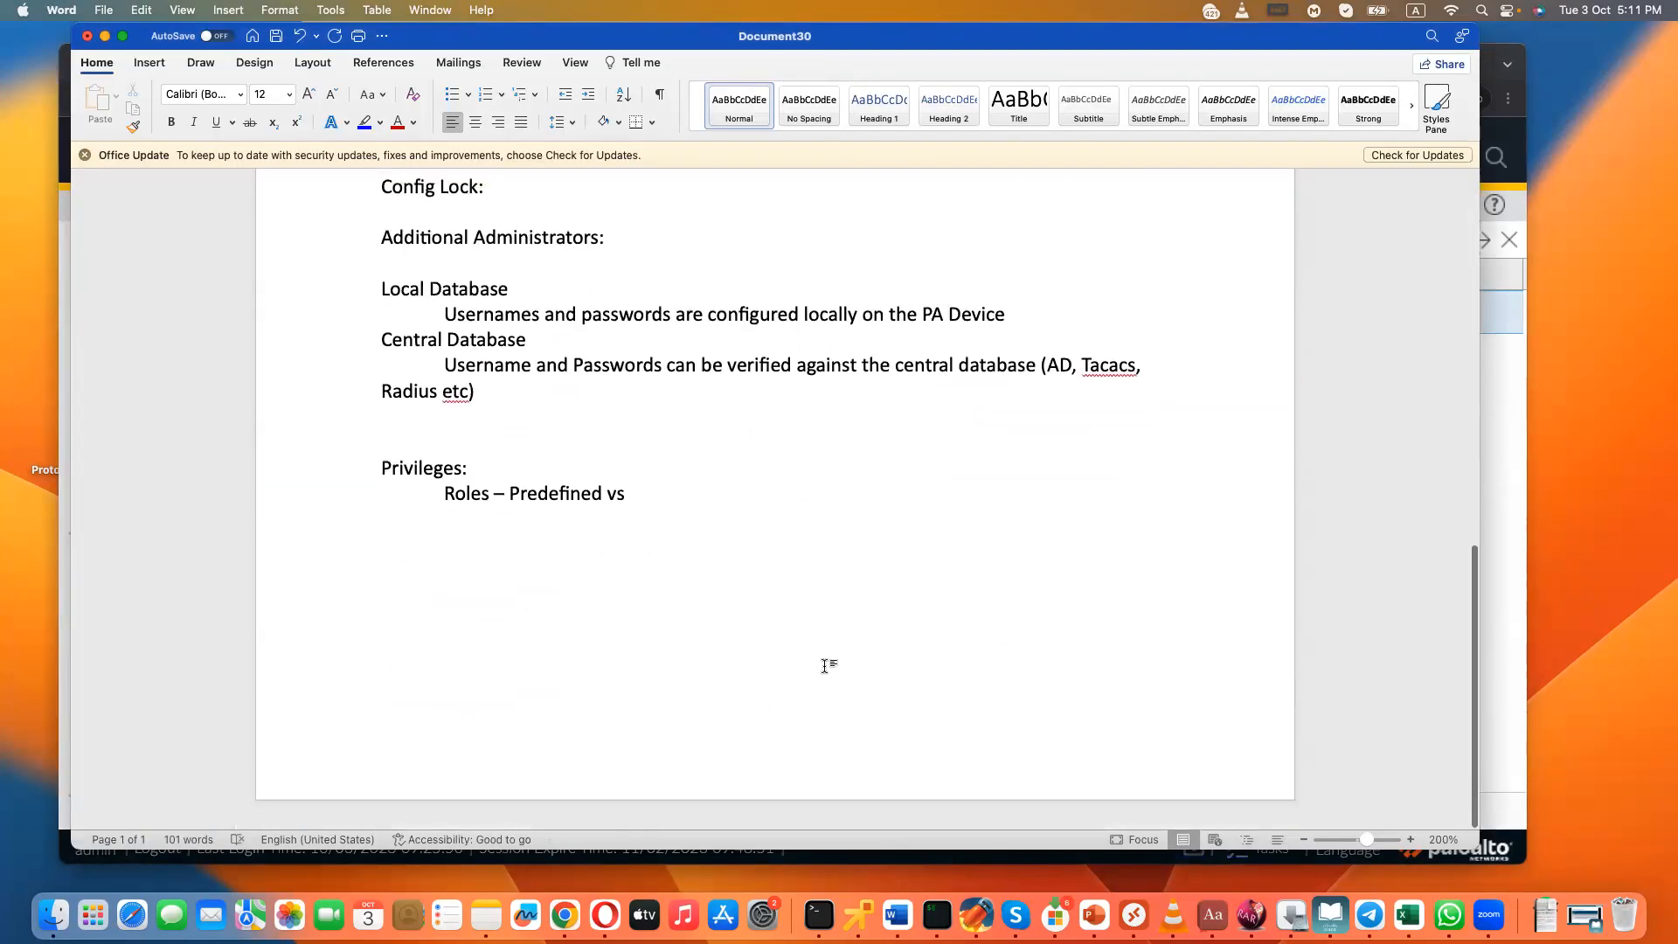
pyautogui.scroll(7, 825, 667)
pyautogui.scroll(-1, 824, 666)
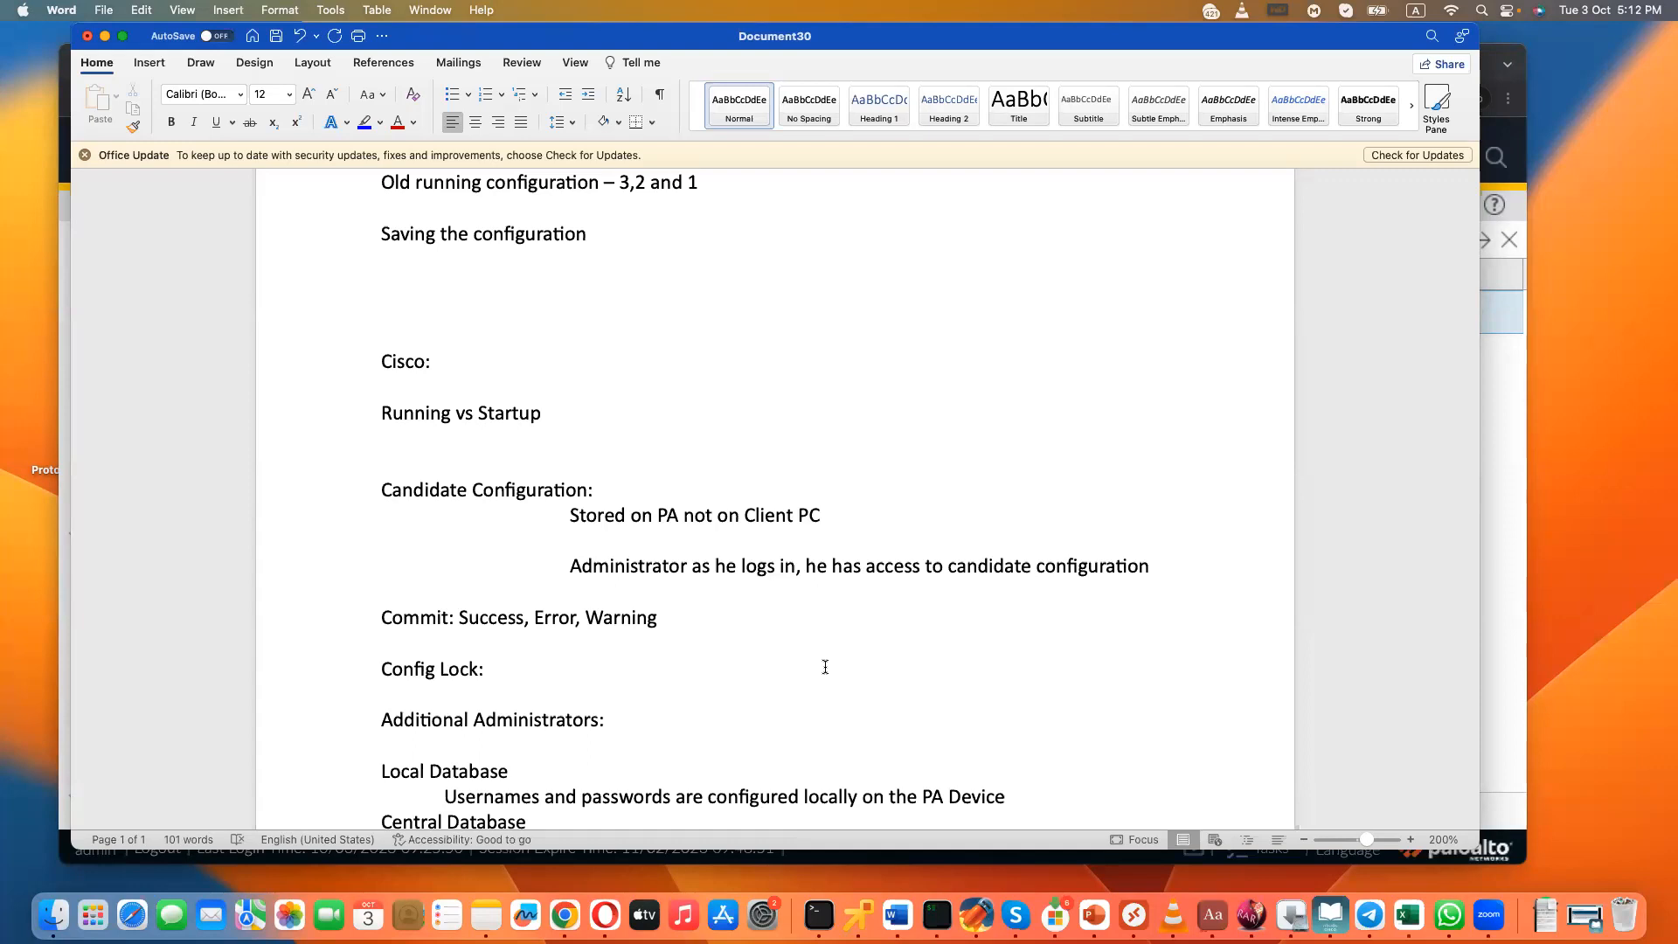
# - Start saving the notes document and choose the student's folder holding the Class 1 and Class 2 files, inside Students, as the location
pyautogui.click(104, 10)
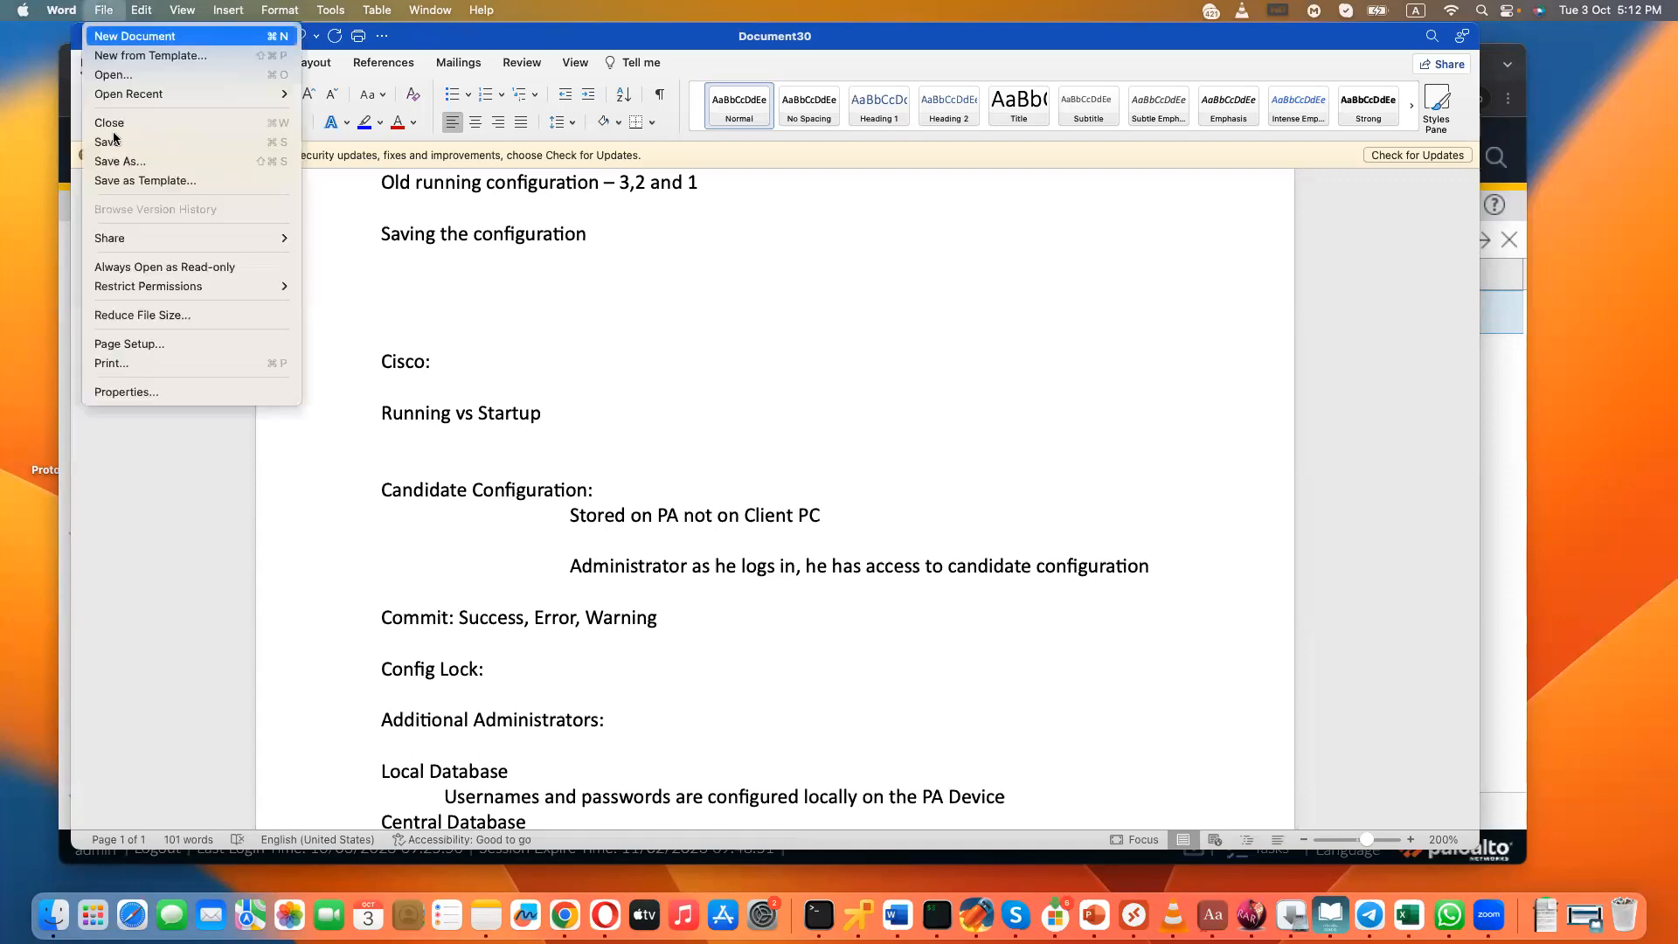
pyautogui.click(115, 147)
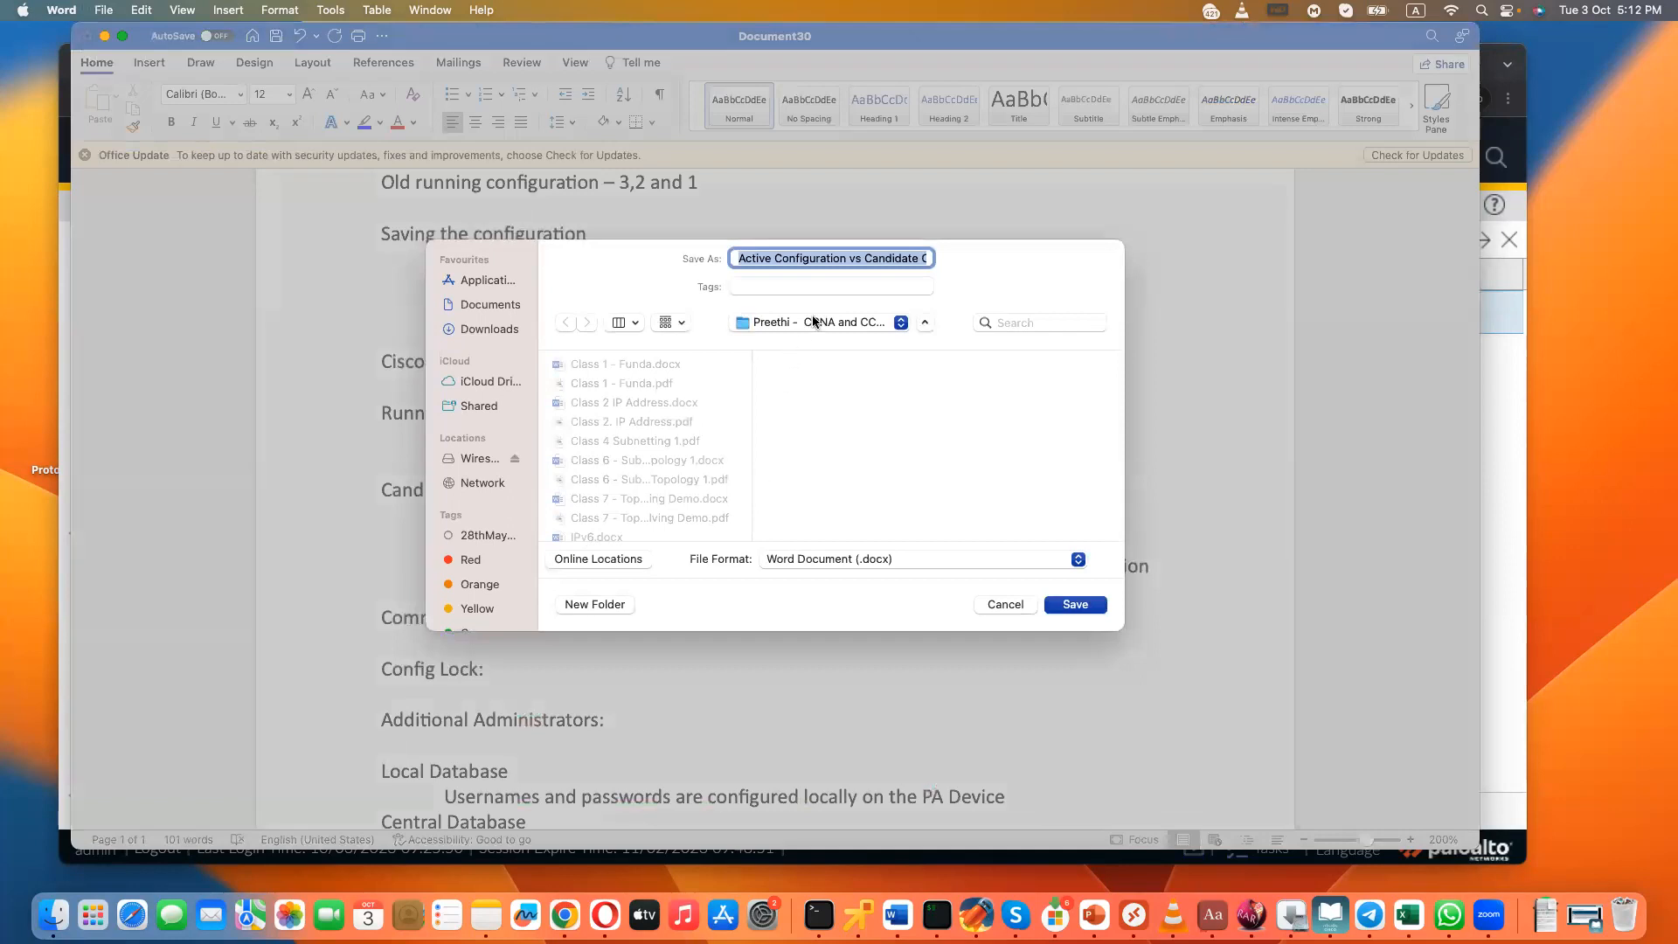
pyautogui.click(813, 321)
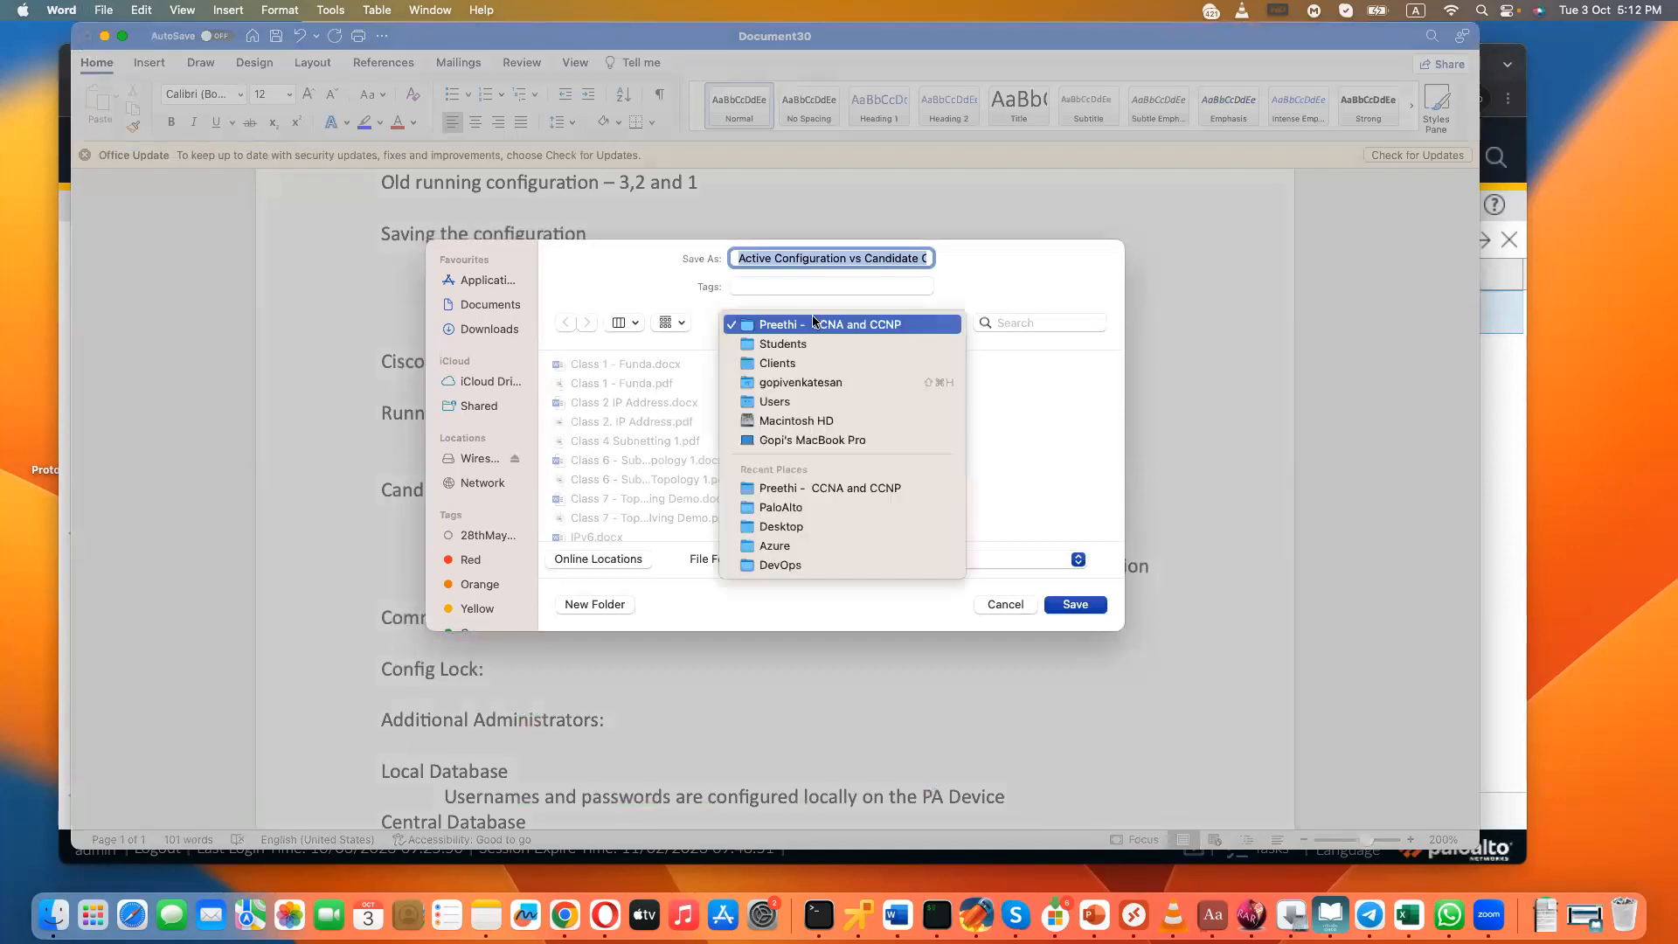
pyautogui.click(795, 344)
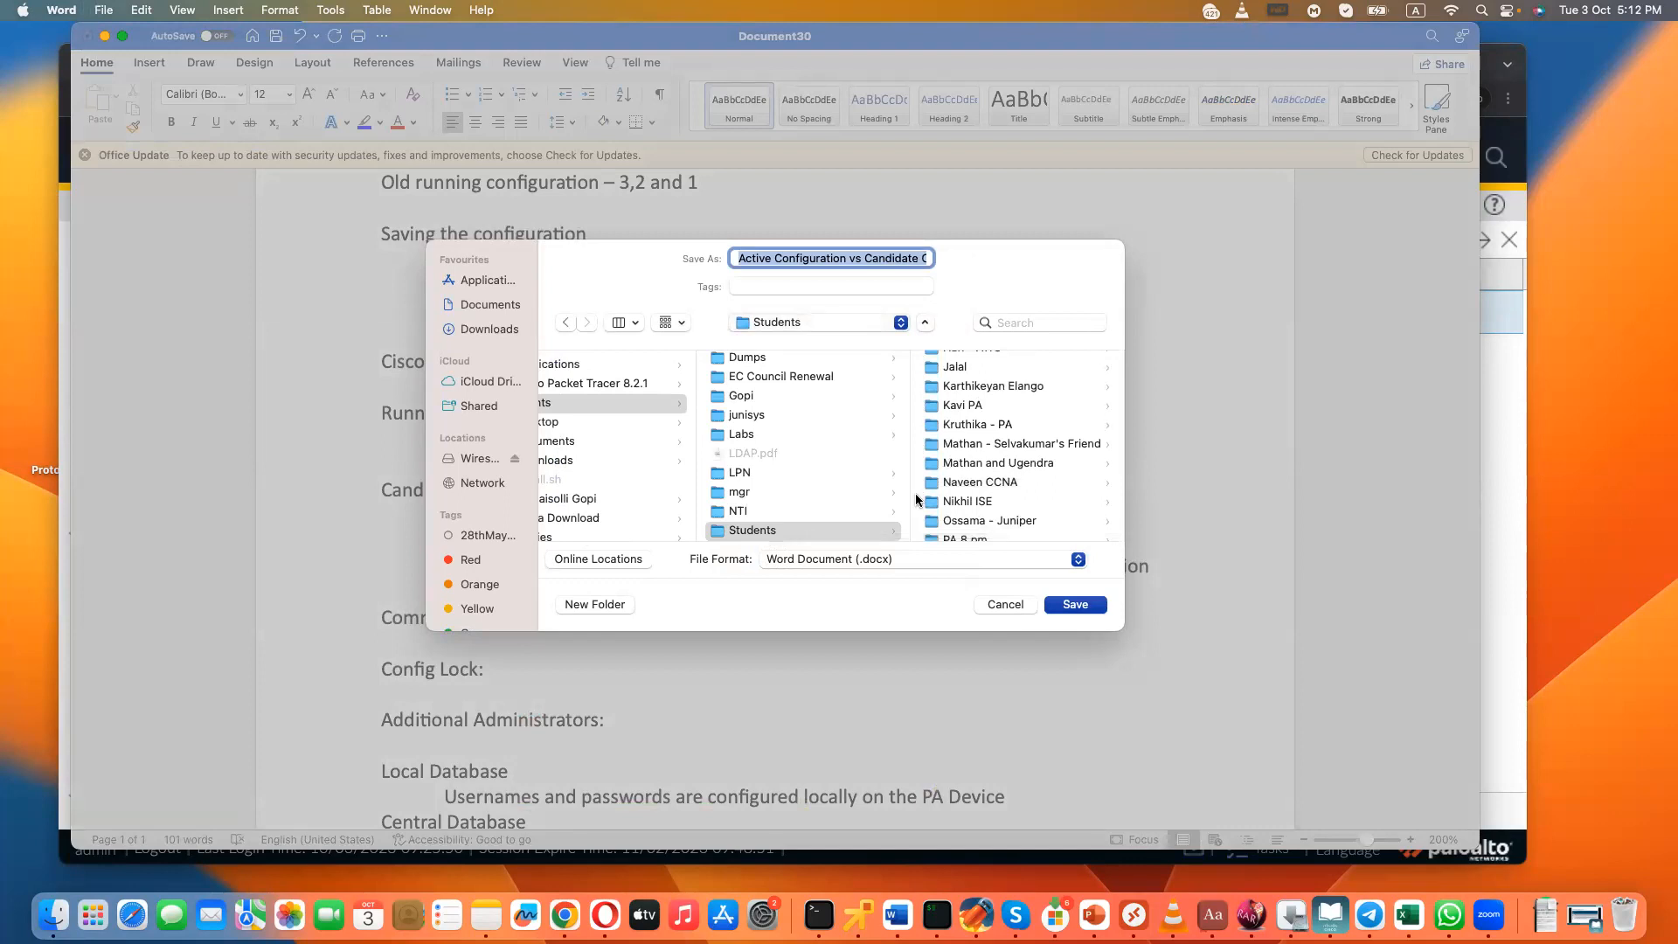
pyautogui.scroll(-3, 1010, 496)
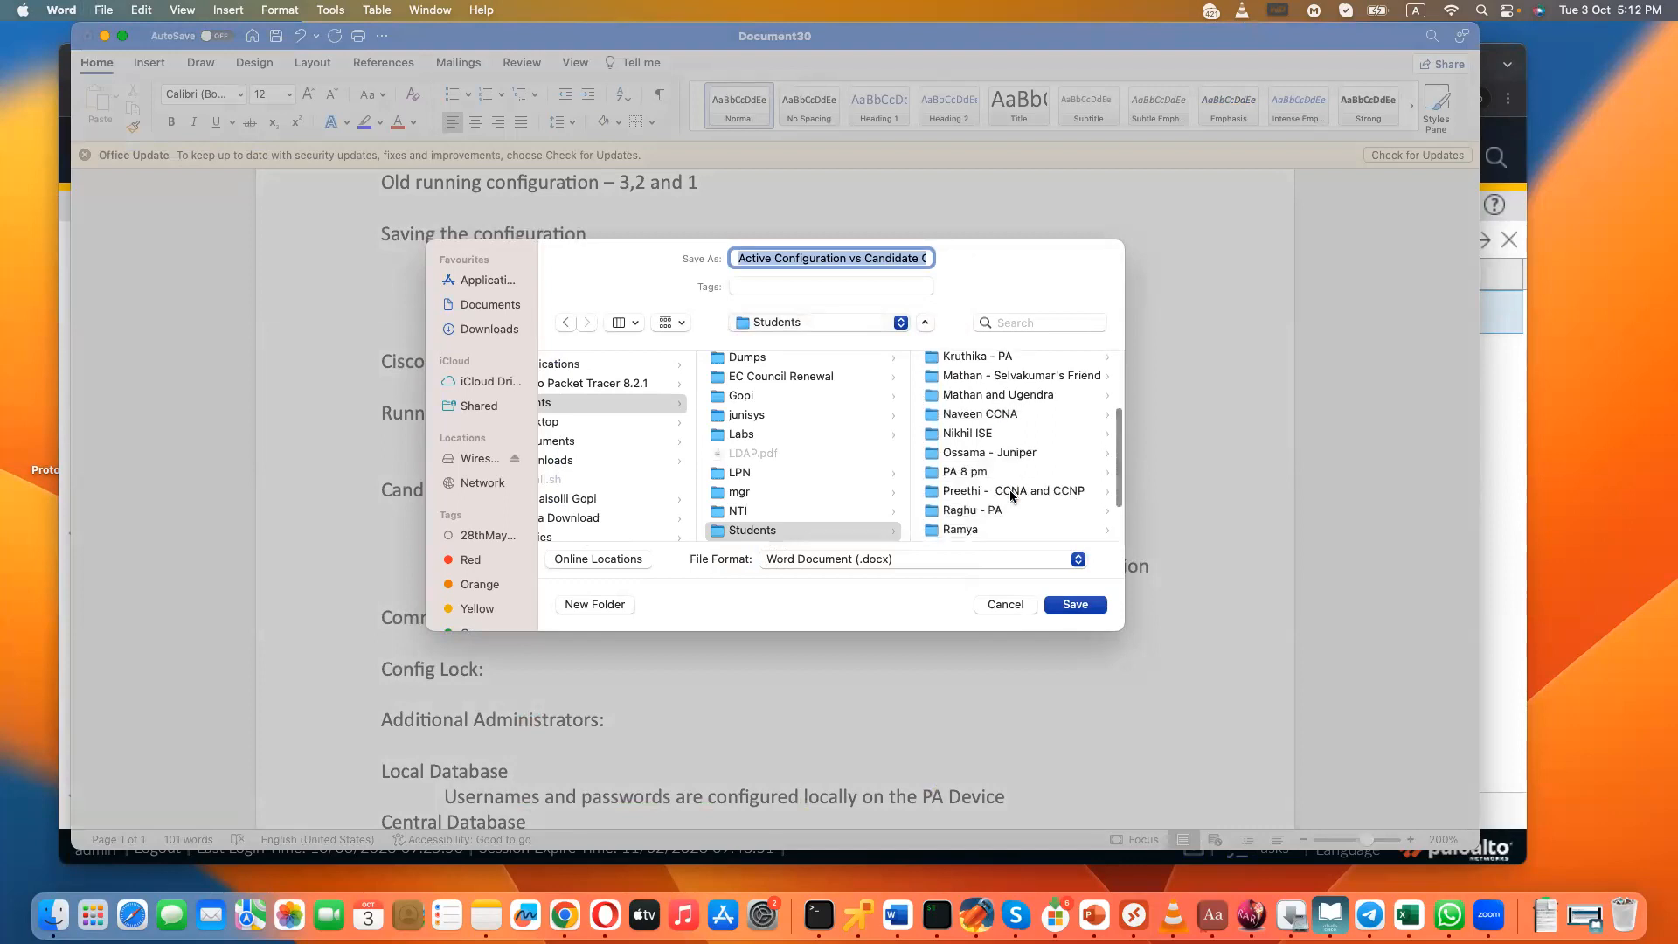
pyautogui.scroll(-3, 1010, 496)
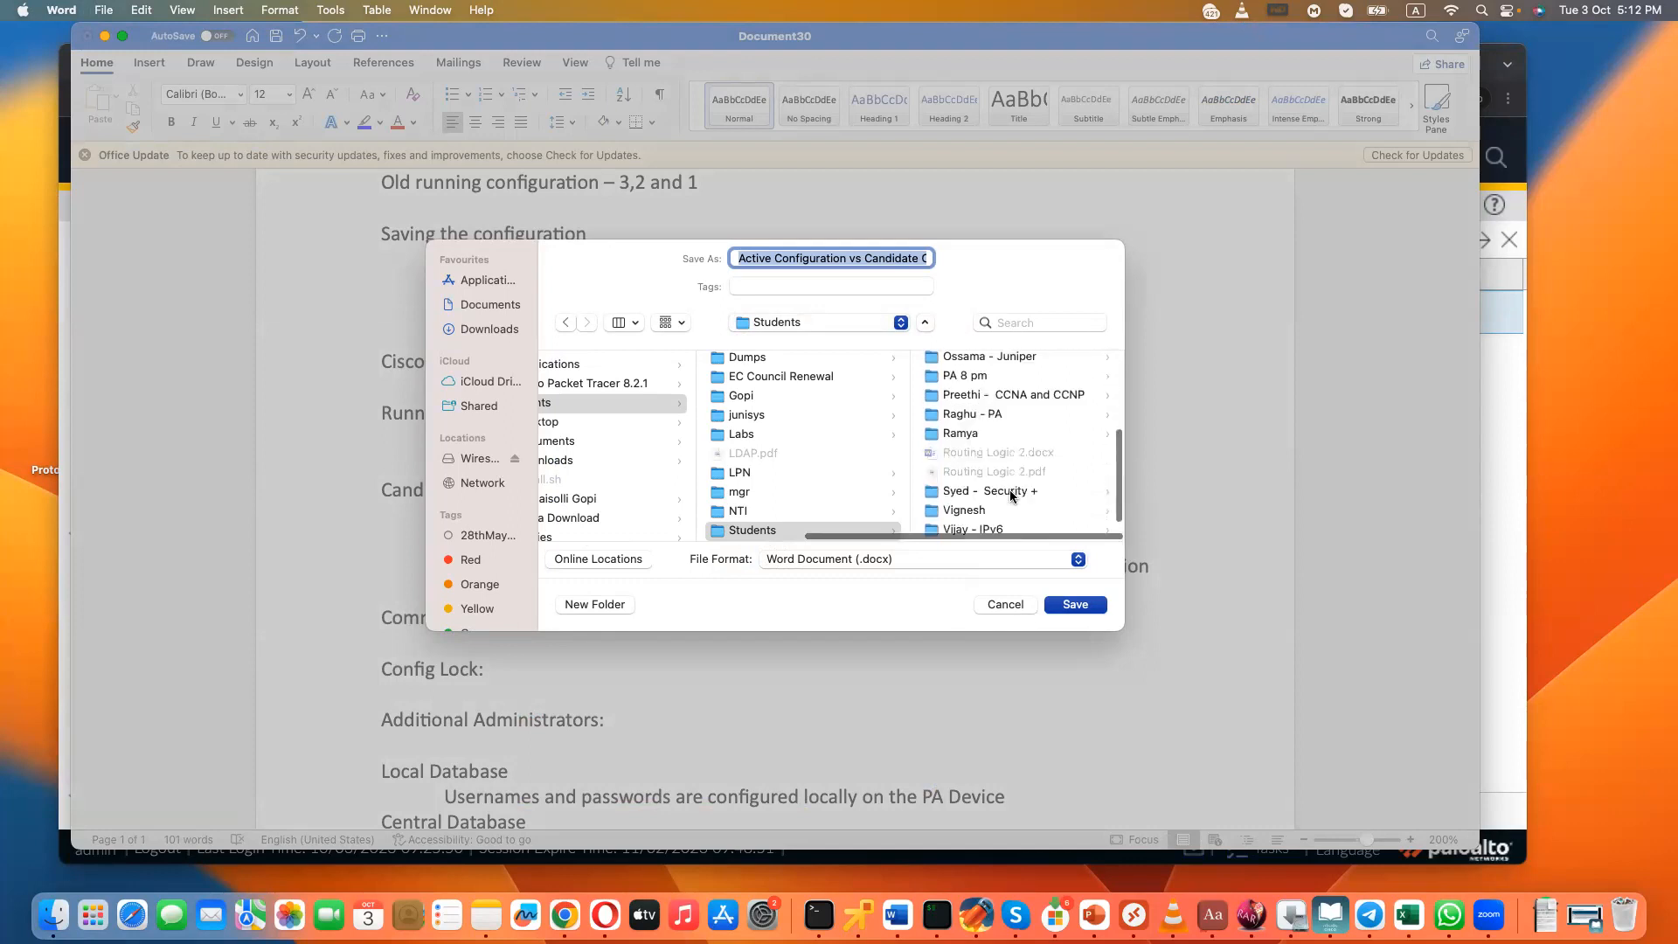
pyautogui.scroll(2, 1010, 495)
pyautogui.scroll(1, 1010, 495)
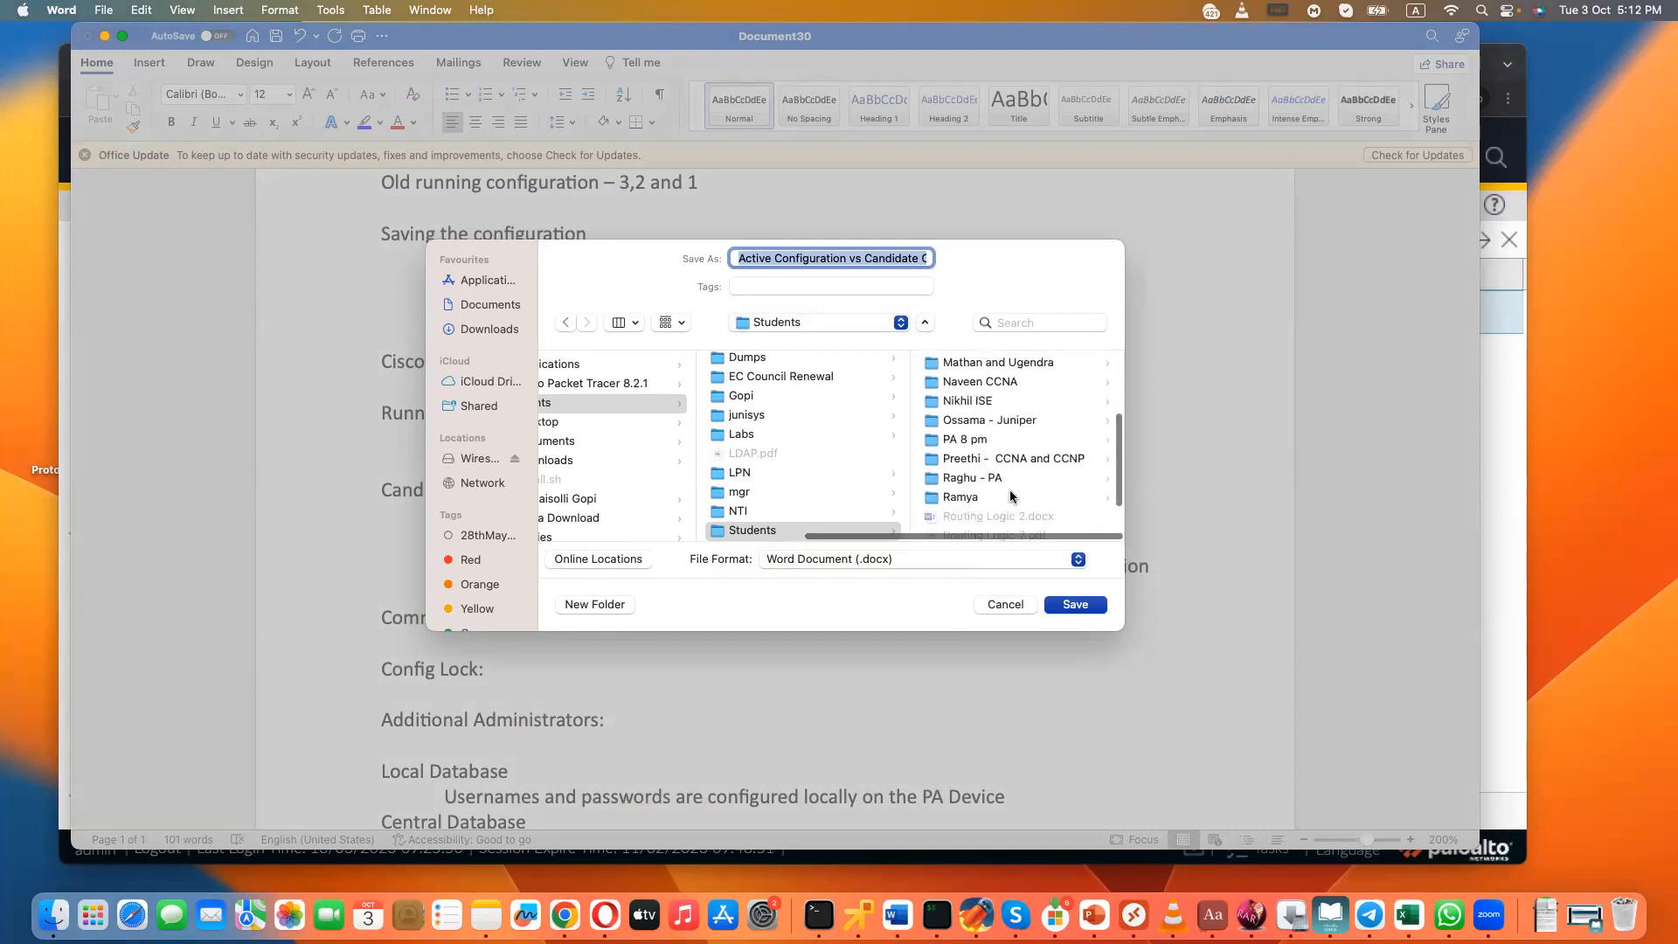
pyautogui.scroll(5, 1010, 495)
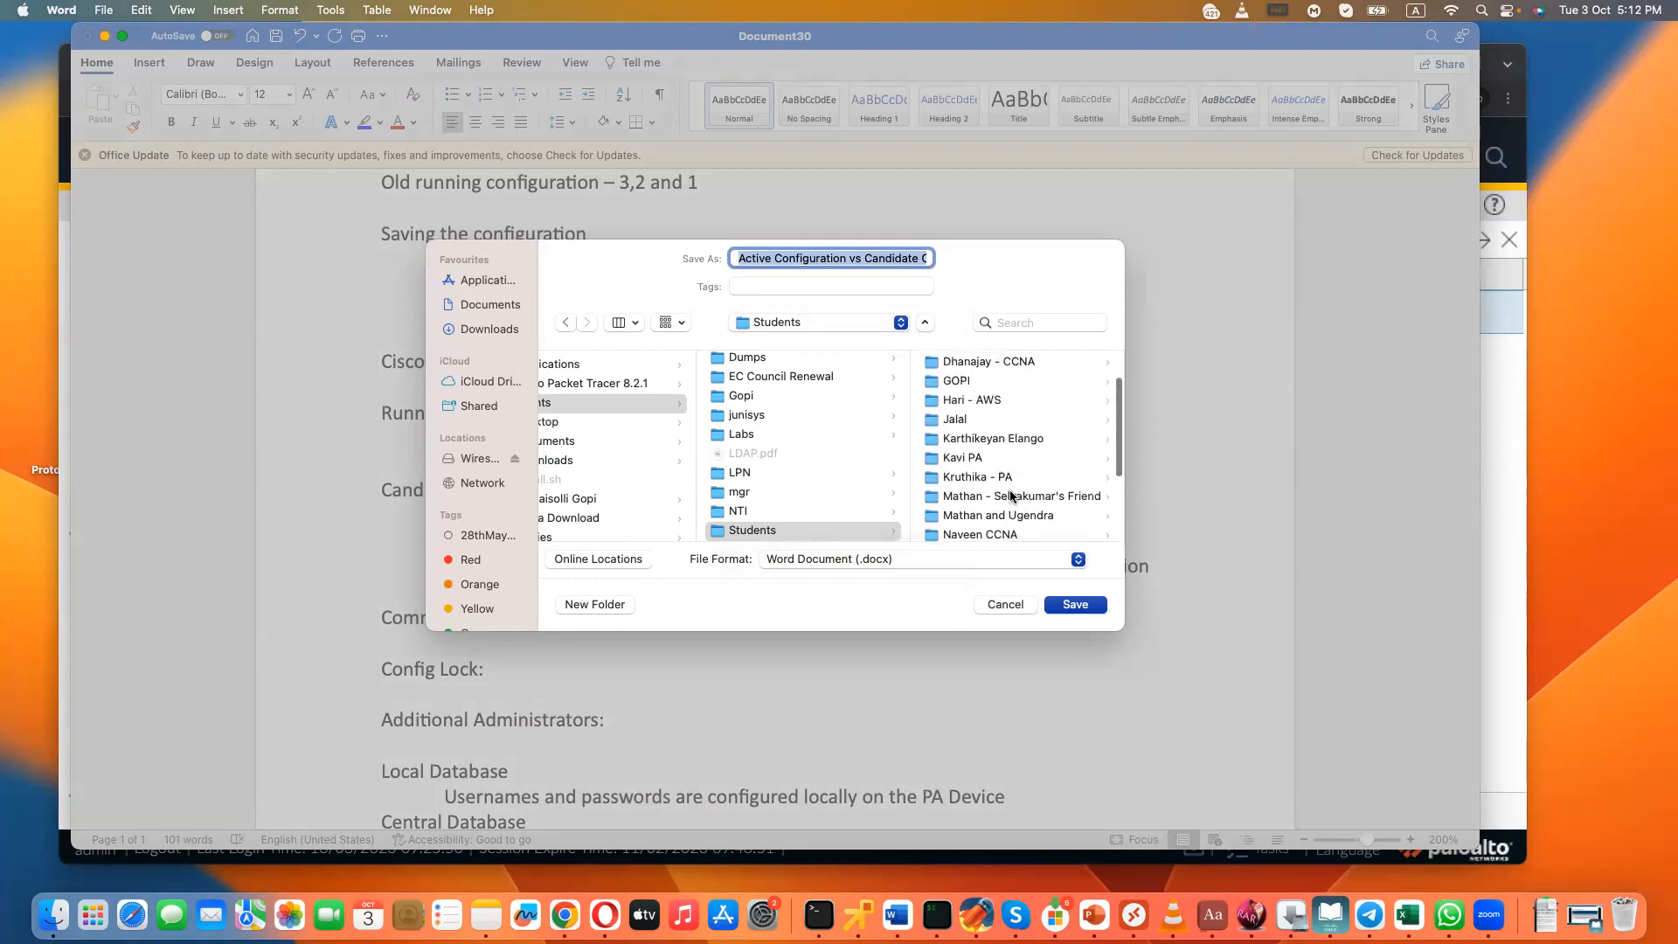
pyautogui.scroll(1, 1010, 495)
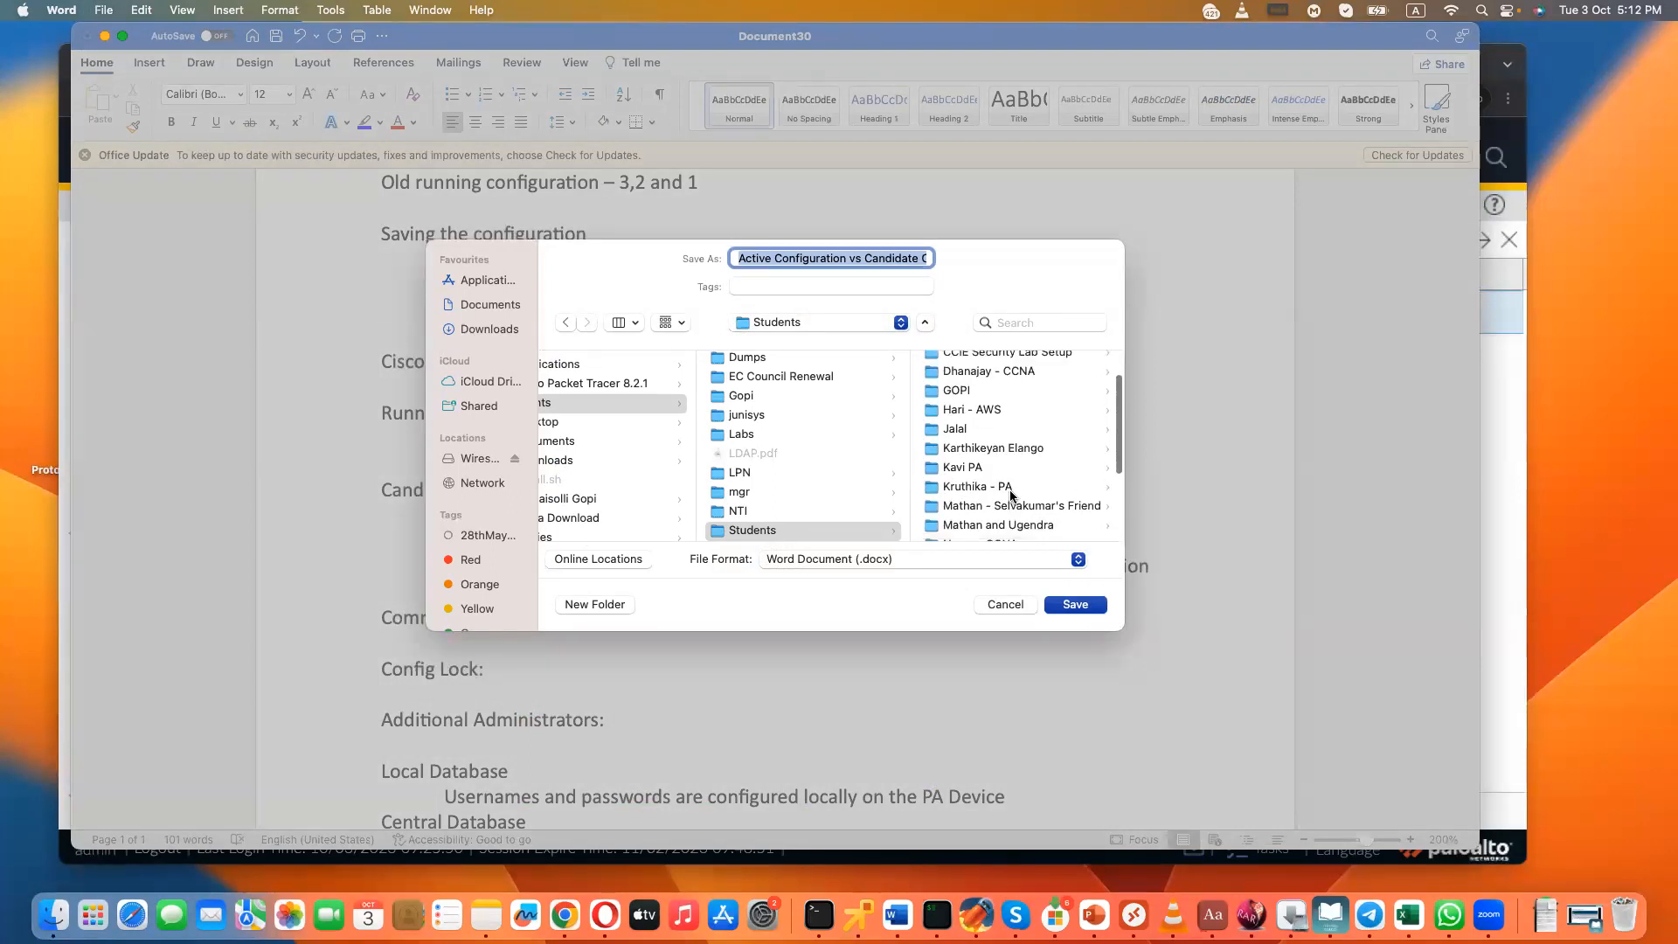
pyautogui.scroll(3, 1010, 495)
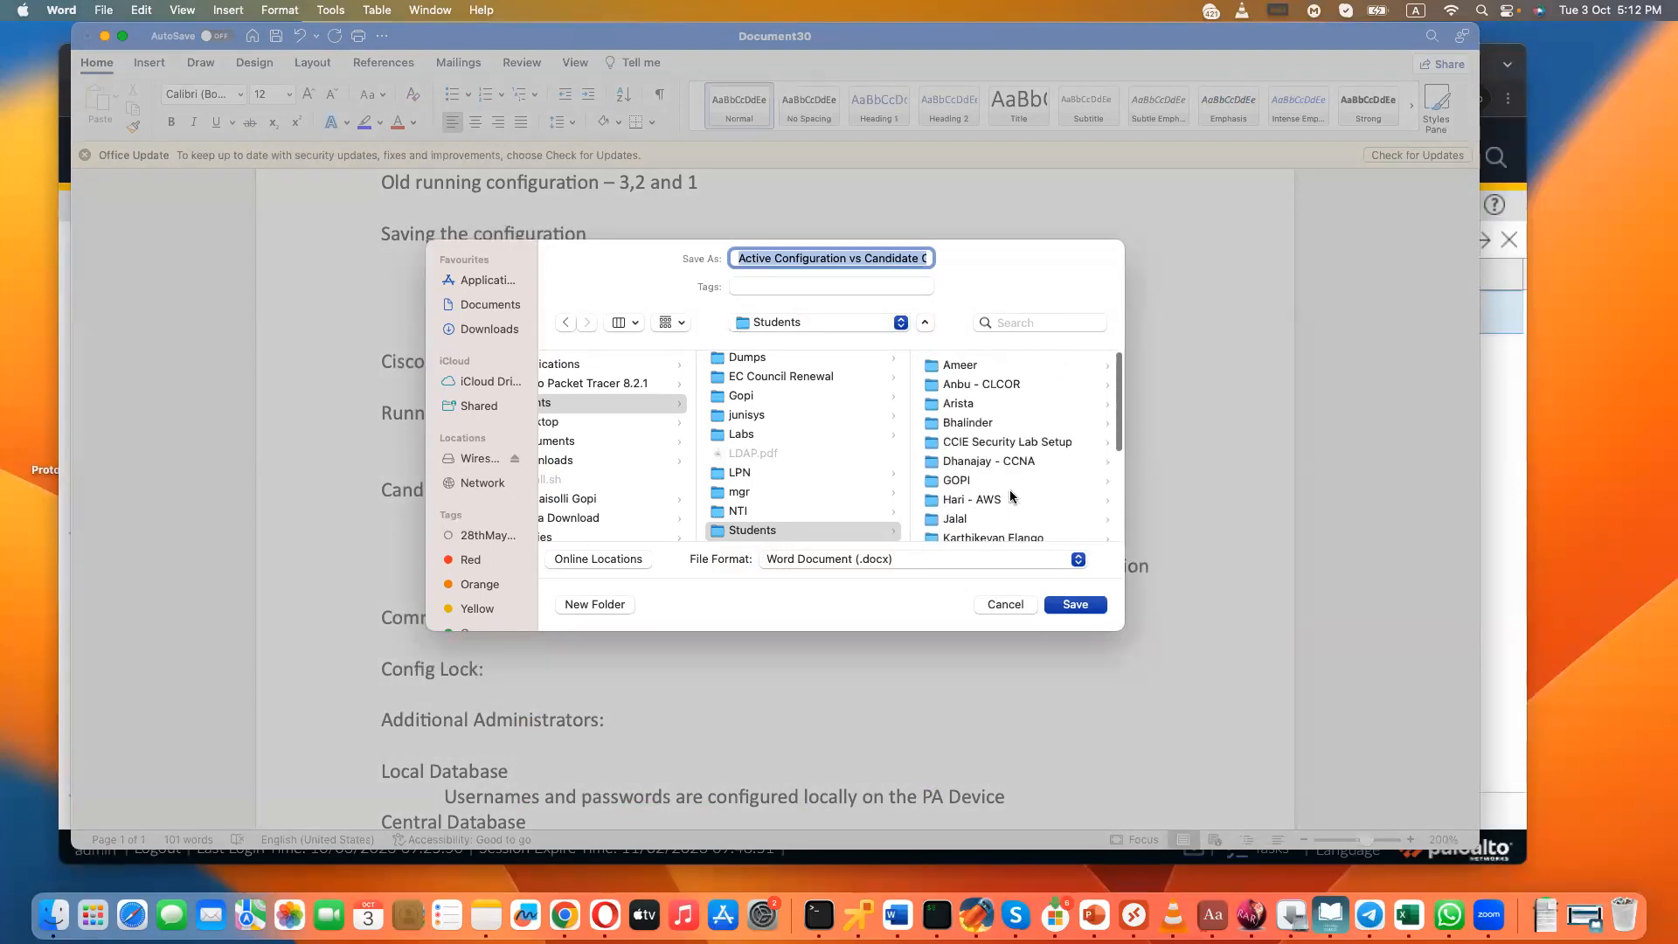
pyautogui.click(968, 419)
# - Prefix the suggested file name with "Class 3 - Commit, Candidate and Roles" and save the notes as a Word document (.docx)
pyautogui.click(738, 258)
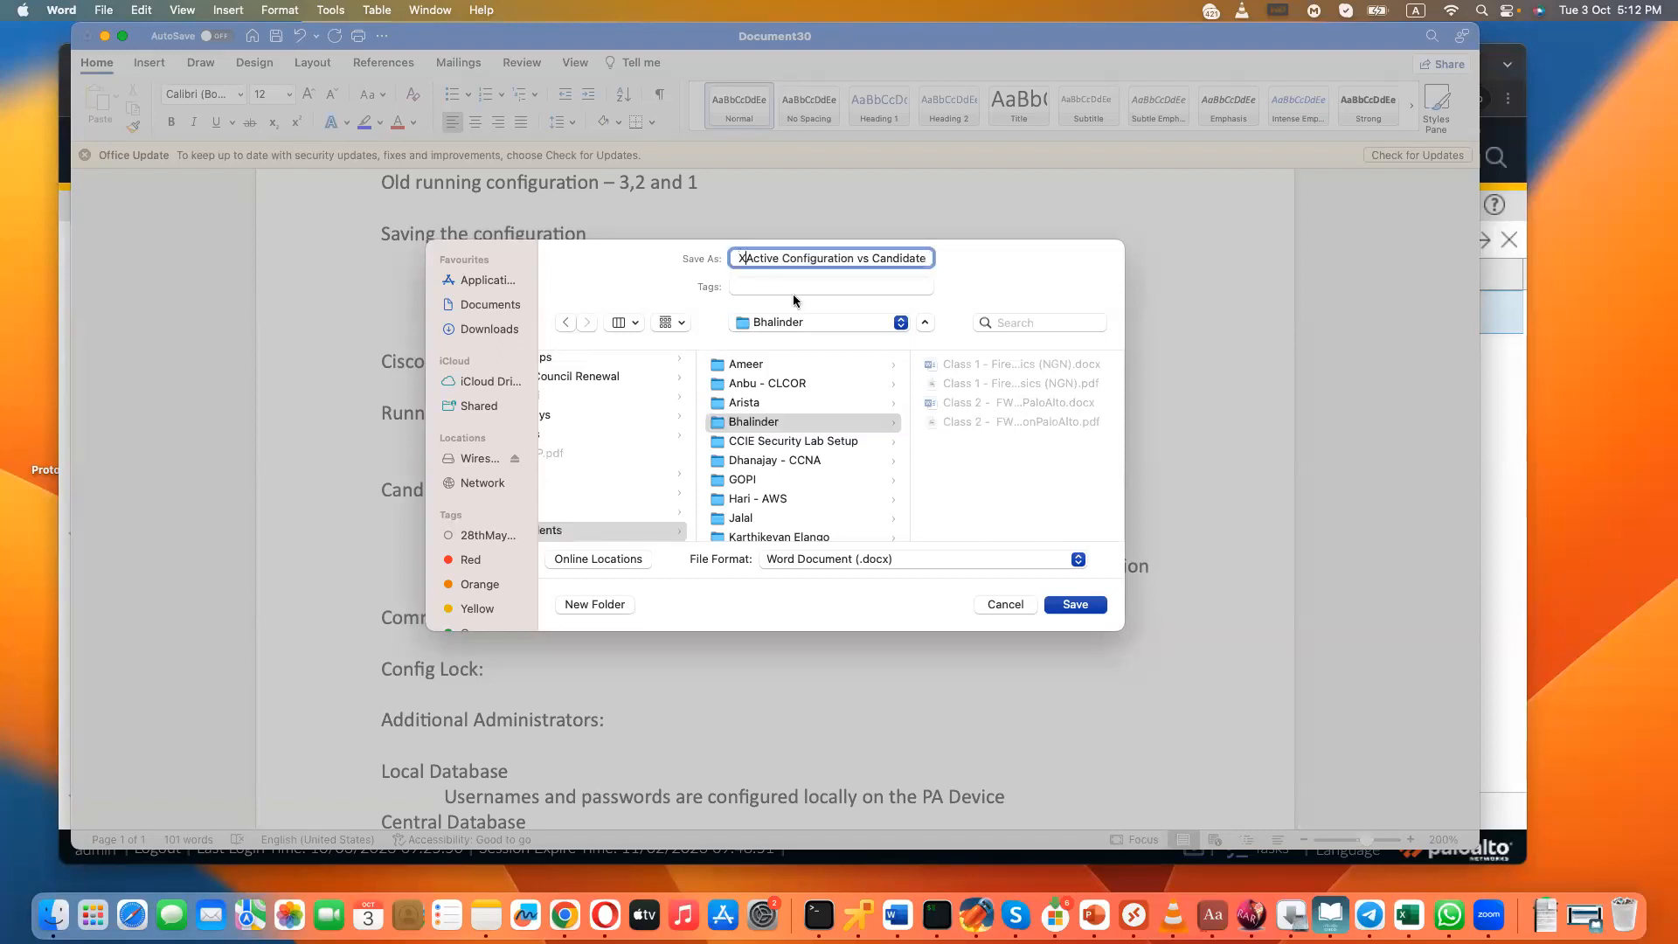
pyautogui.write('Class 3 ')
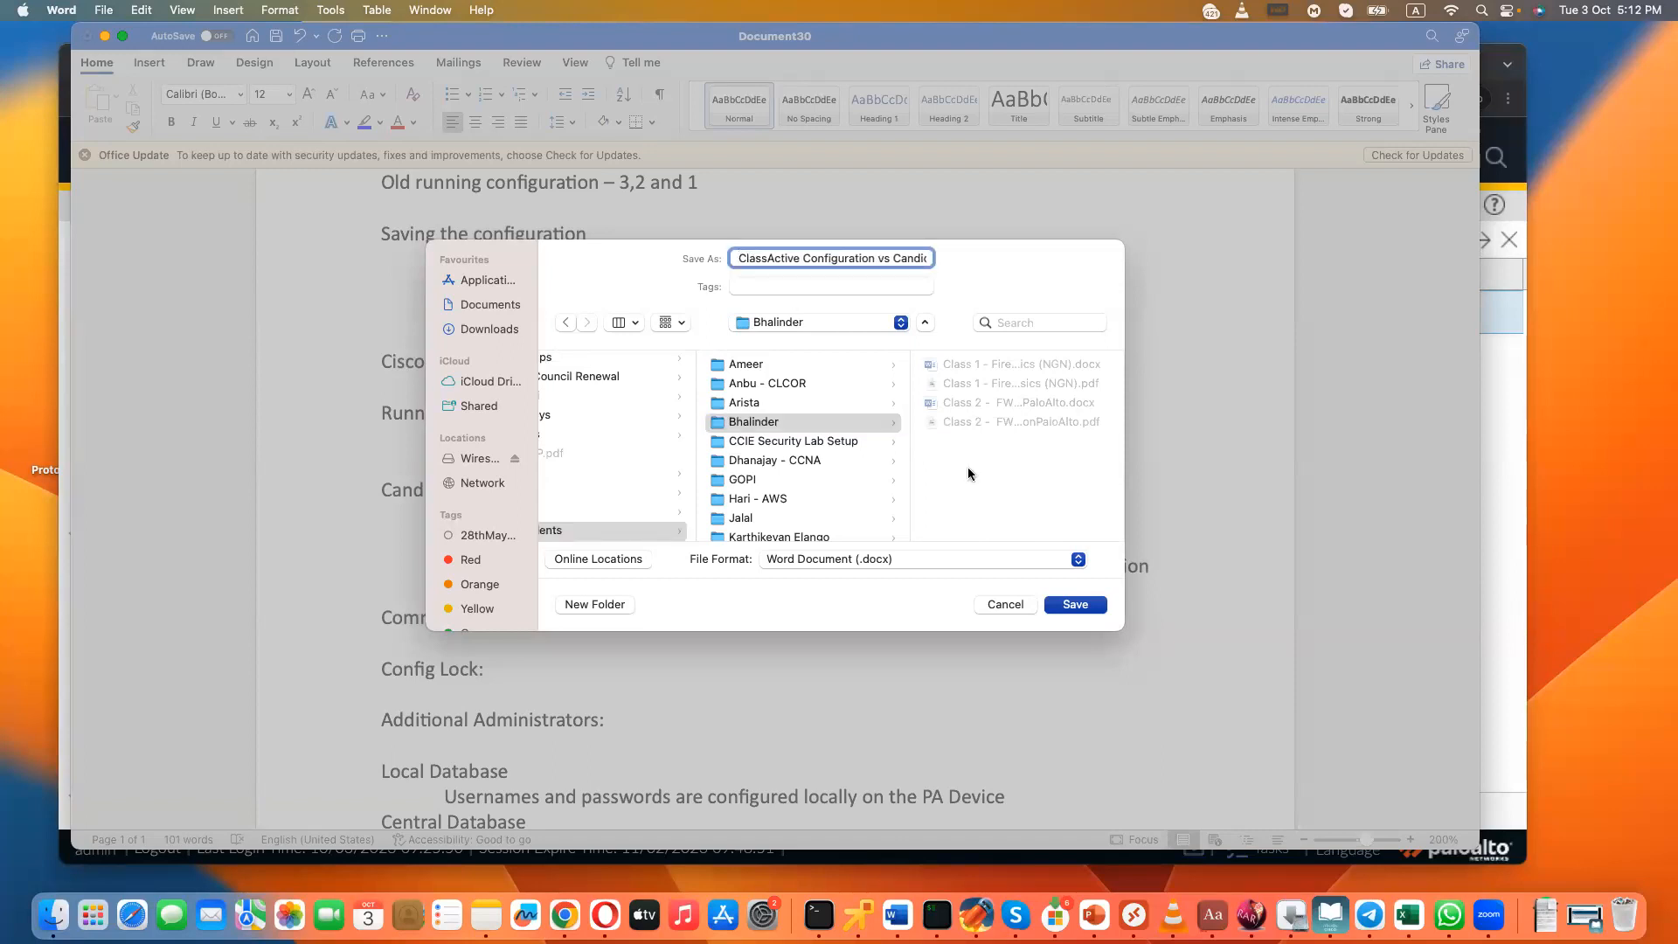
pyautogui.write('- ')
pyautogui.write('Commit, C')
pyautogui.write('andidate and ')
pyautogui.write('Roles Active Configu')
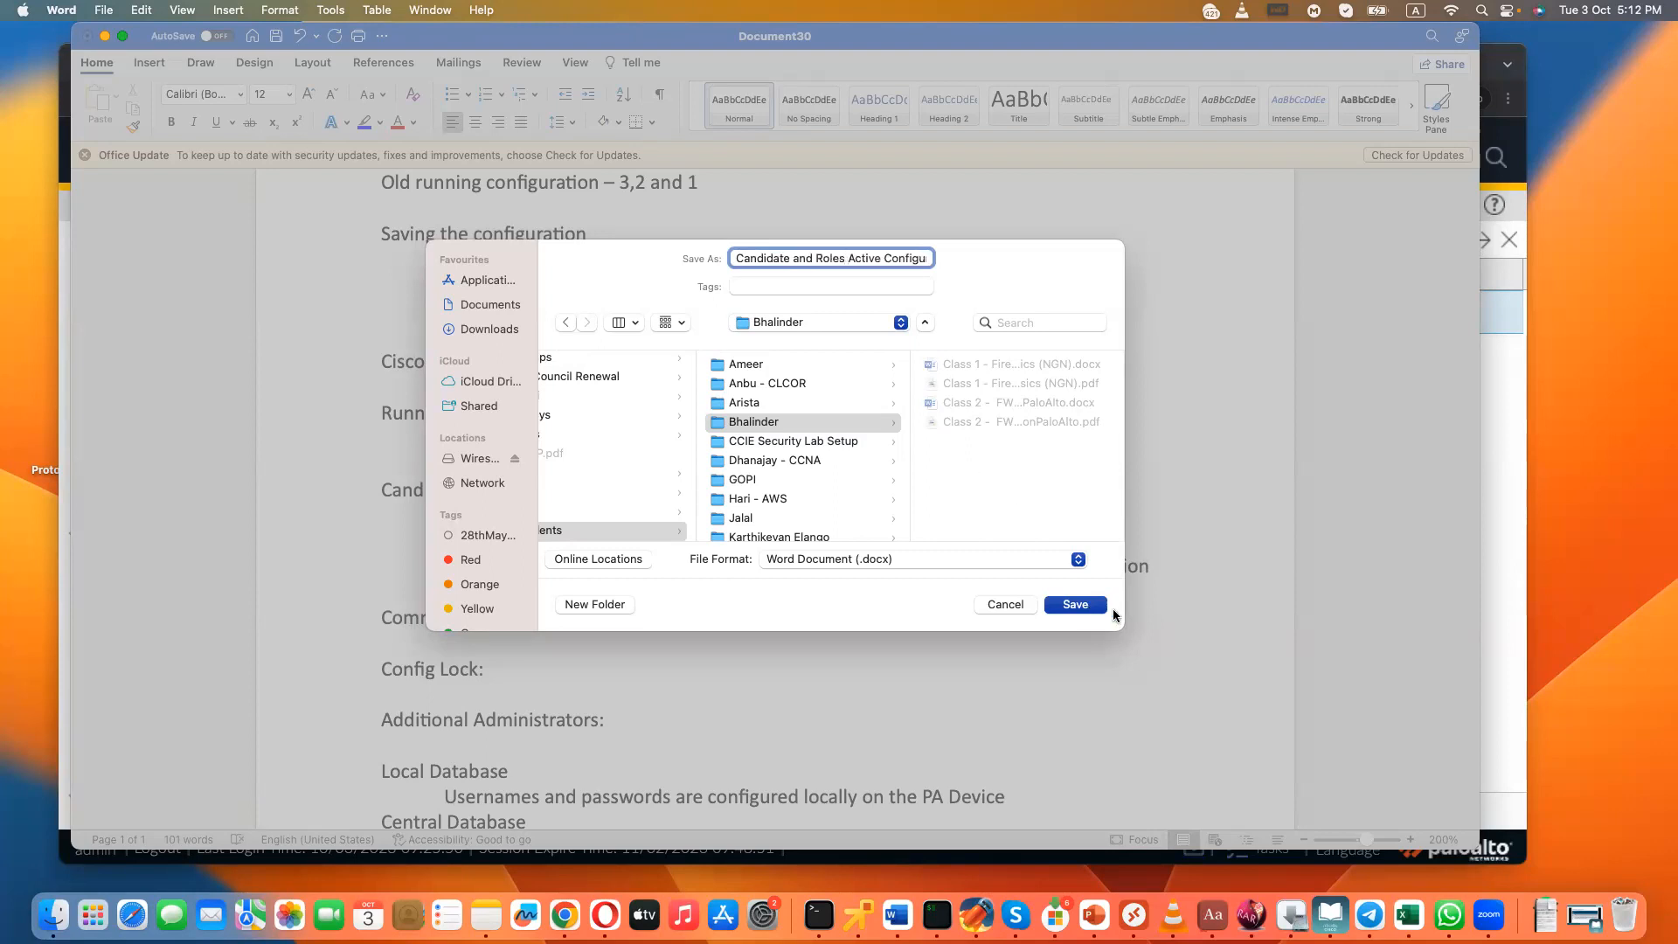
pyautogui.click(1059, 601)
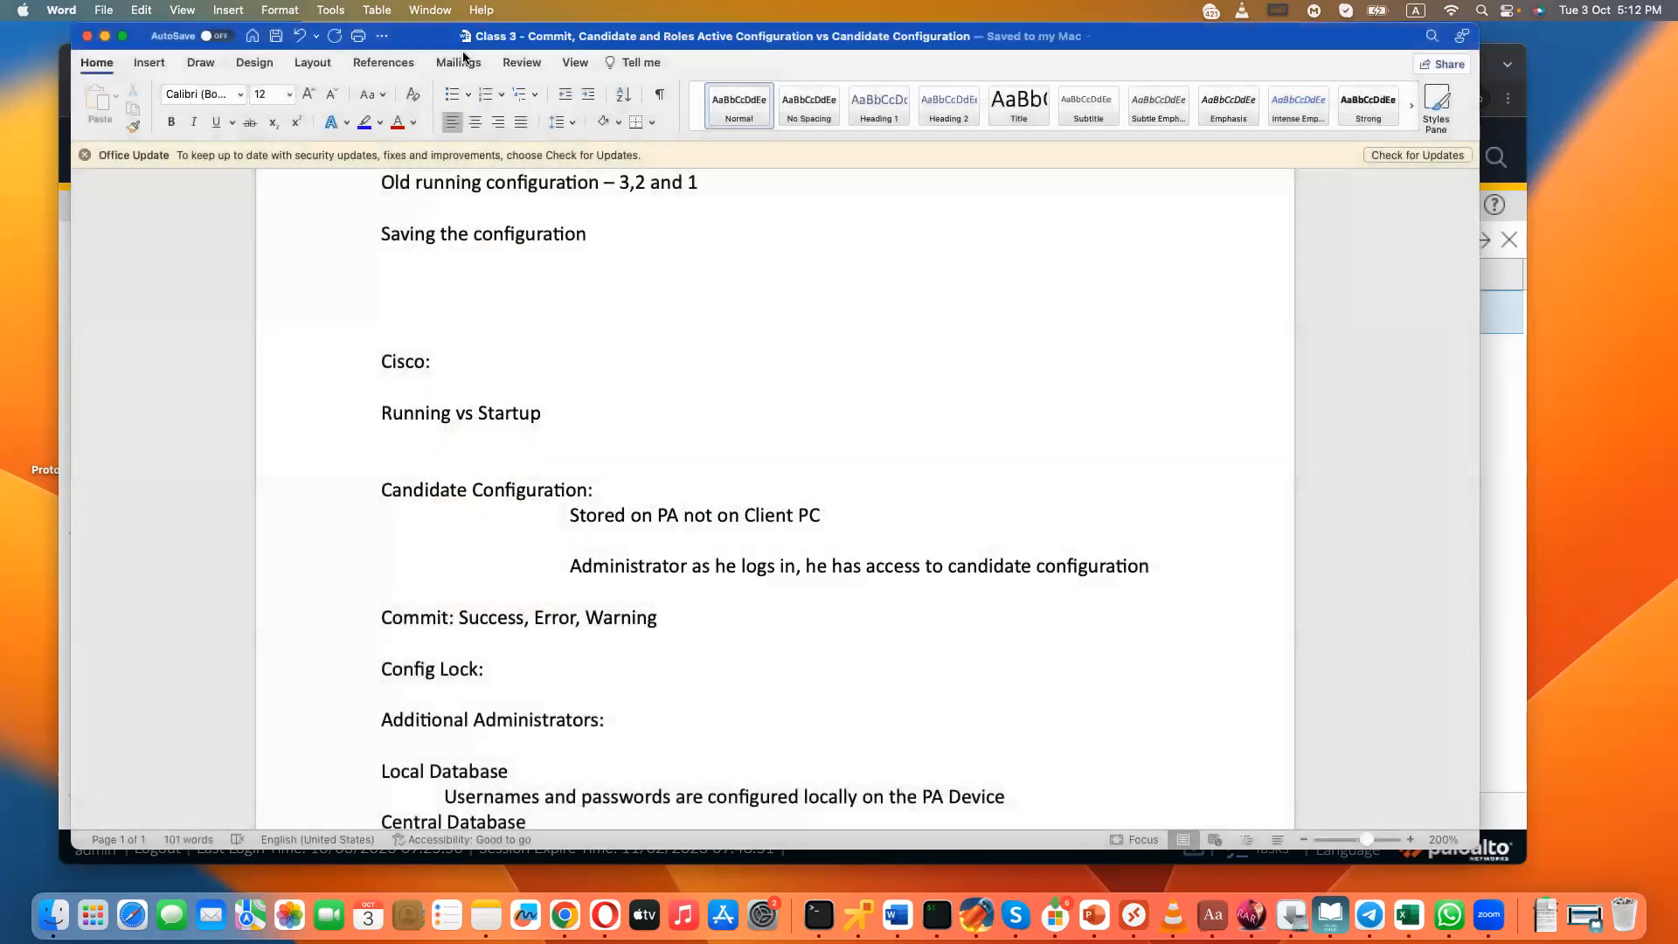
# - Save a PDF copy of the Class 3 notes in the same folder under the same file name
pyautogui.click(109, 10)
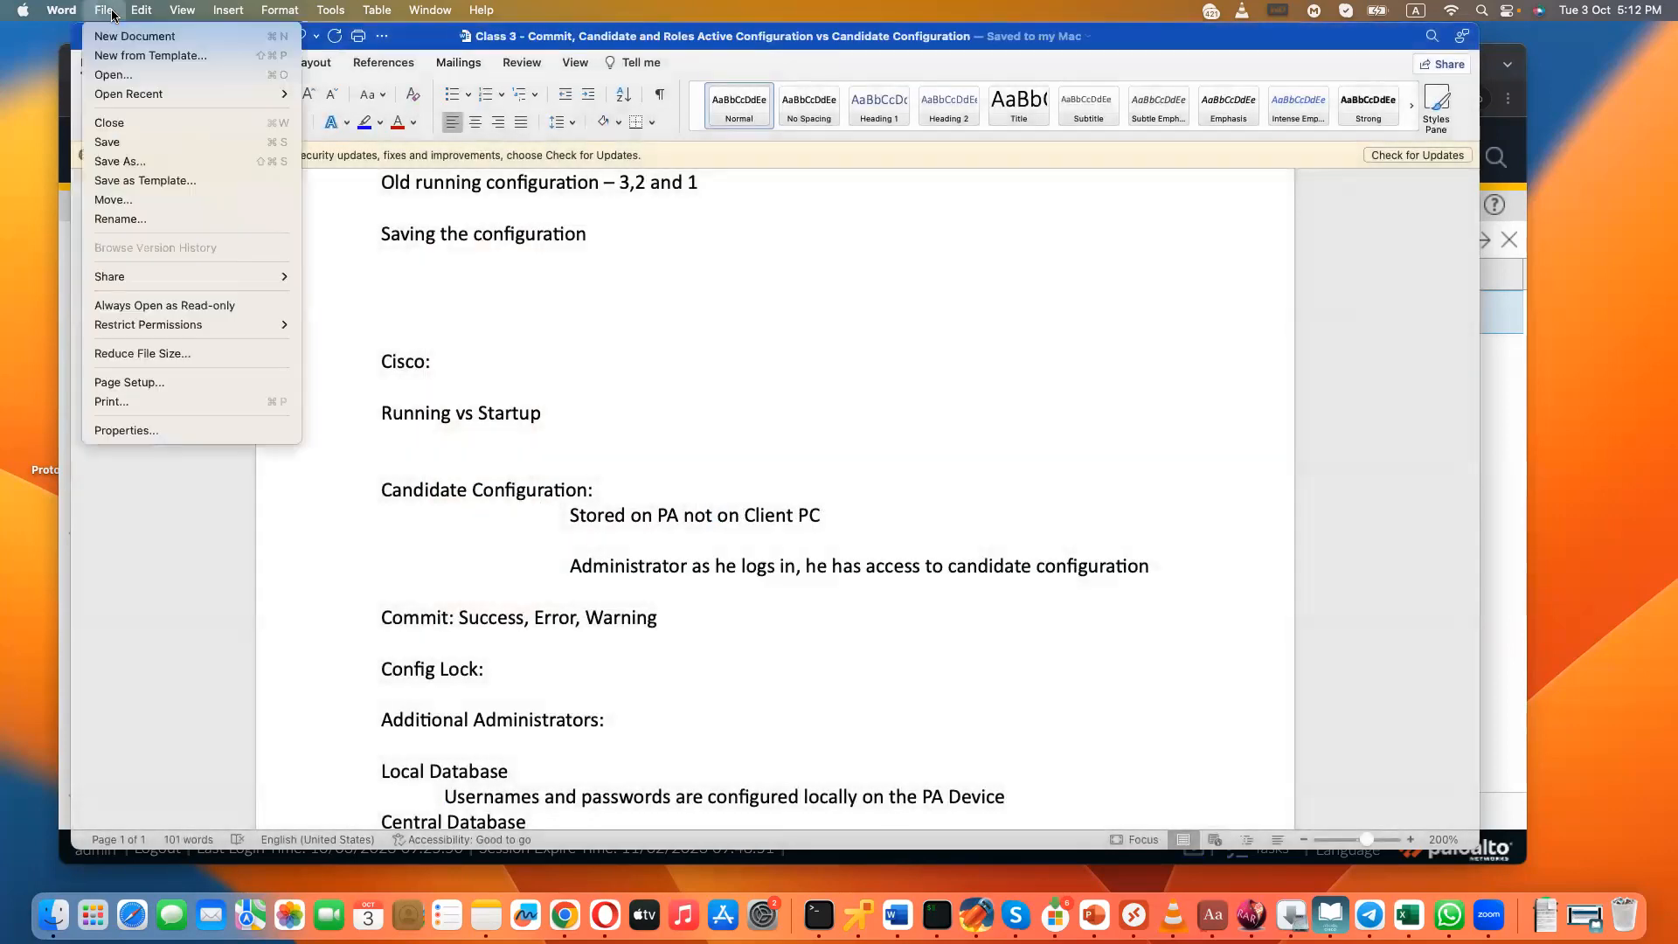
pyautogui.click(131, 161)
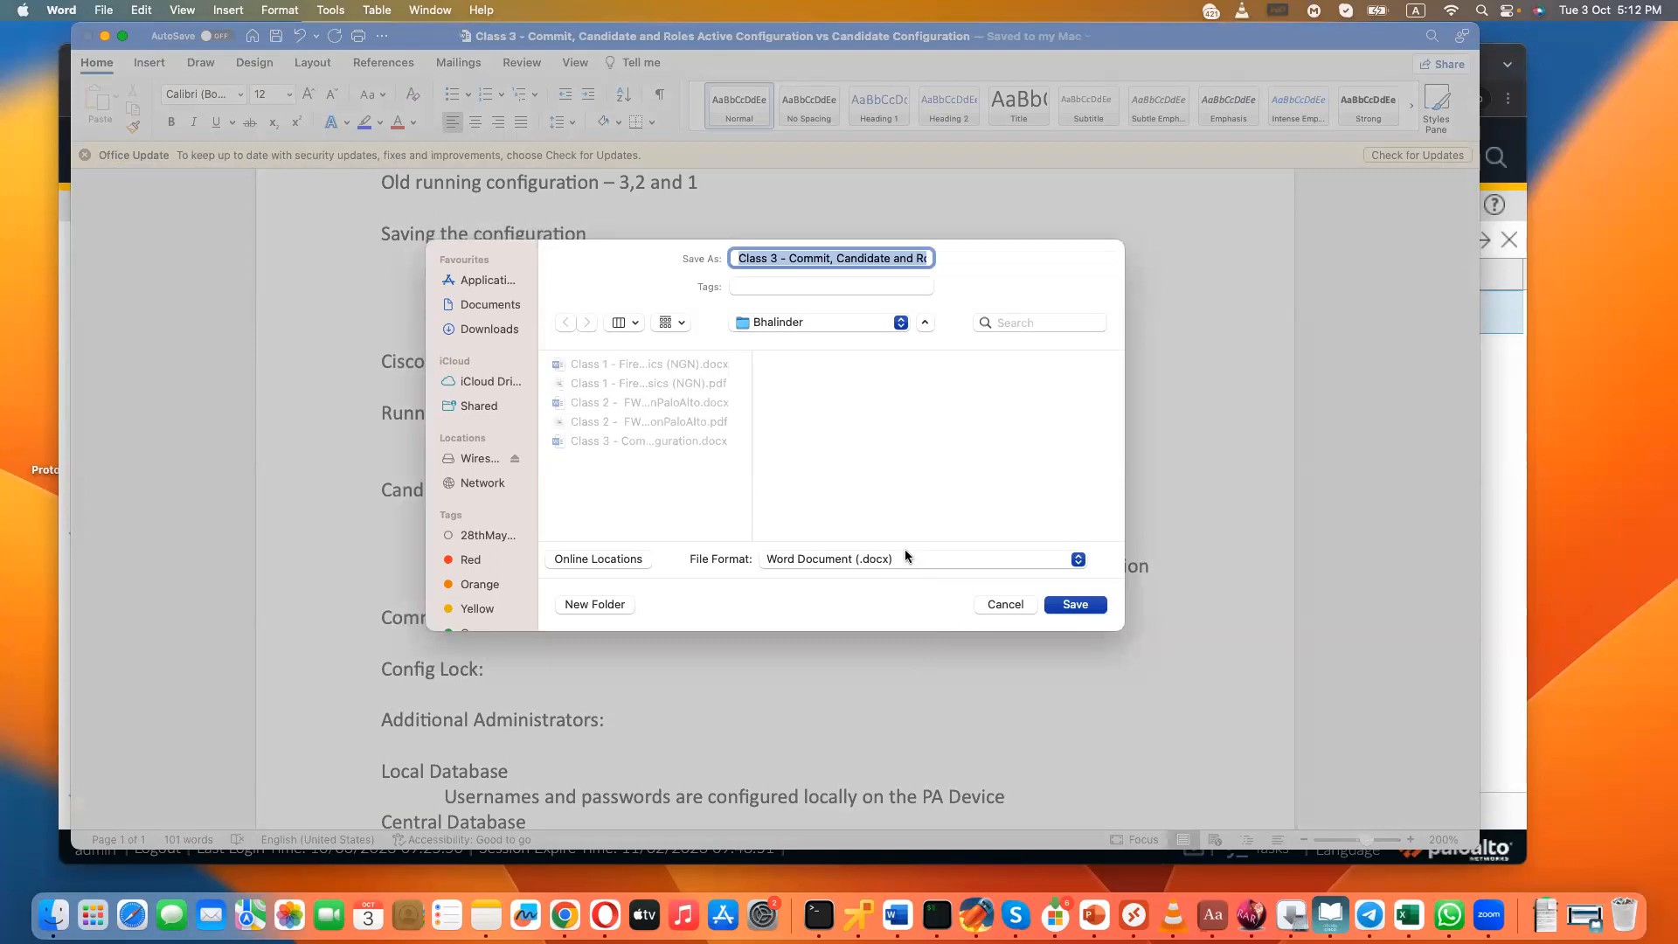
pyautogui.click(905, 554)
pyautogui.click(805, 765)
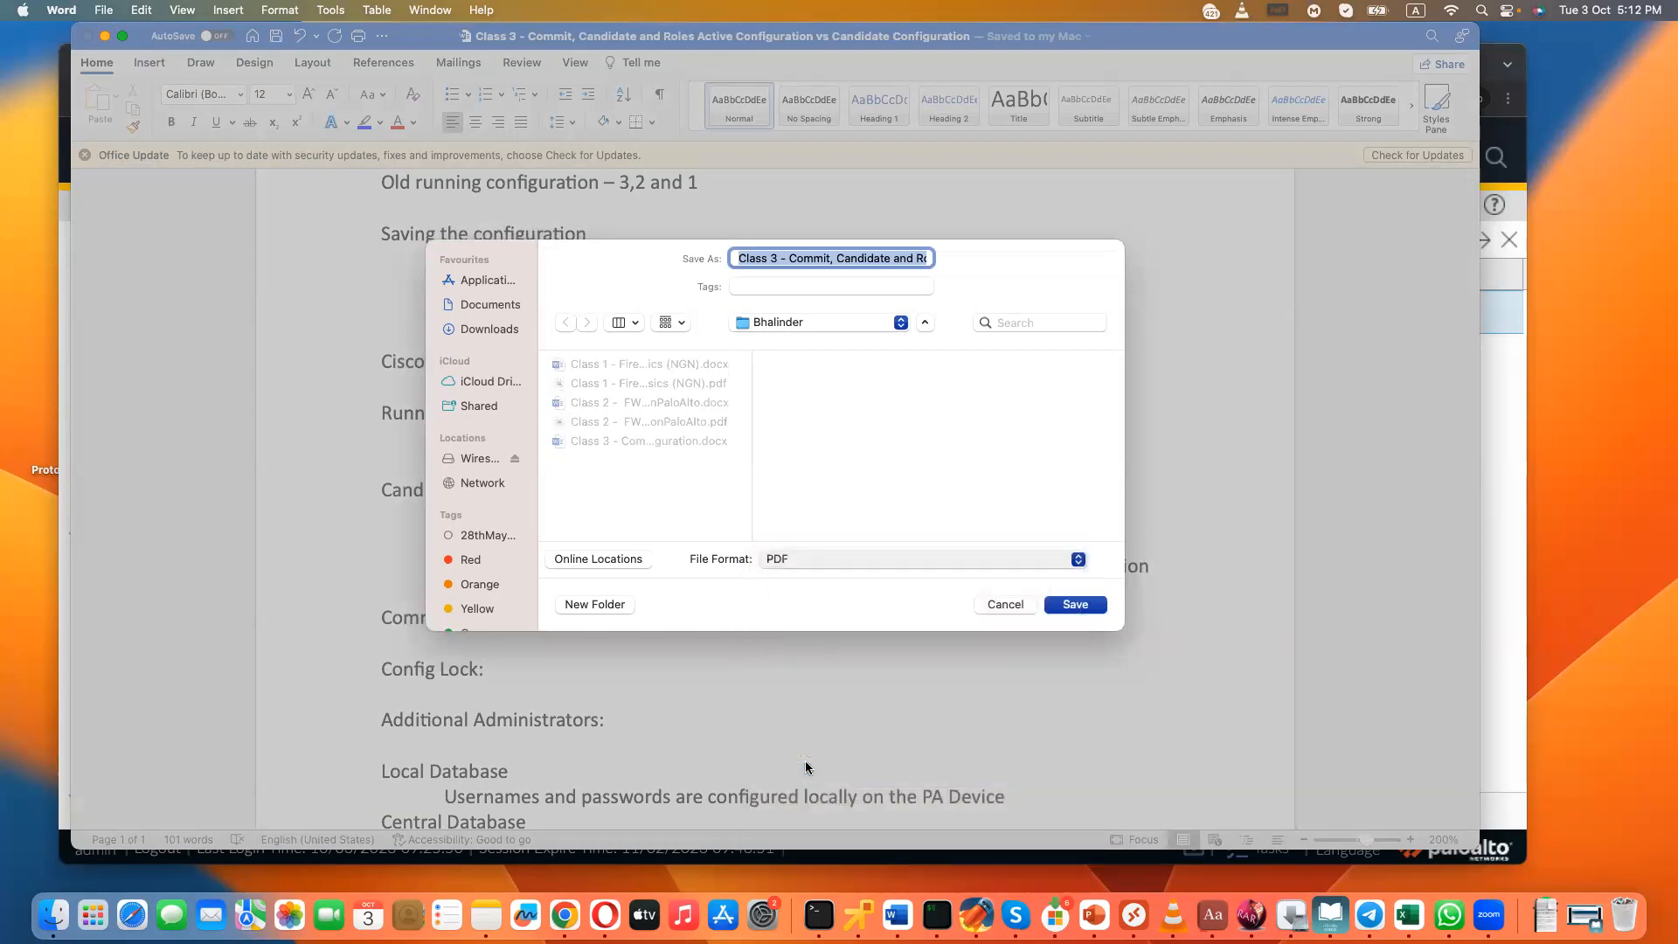
pyautogui.click(1075, 605)
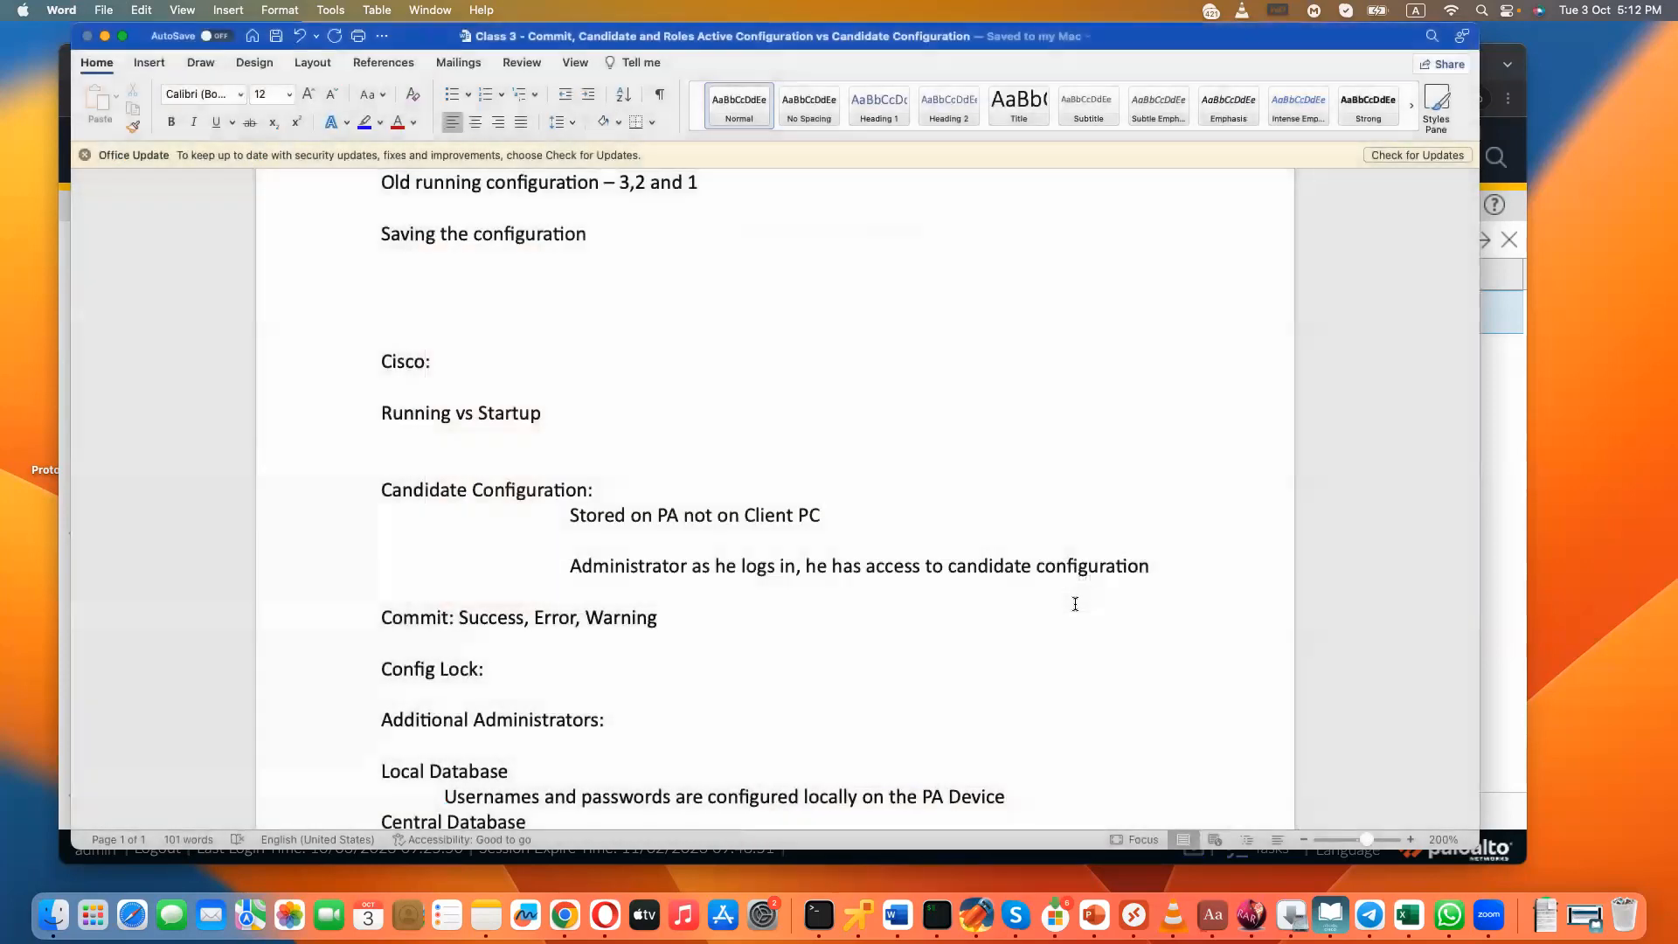